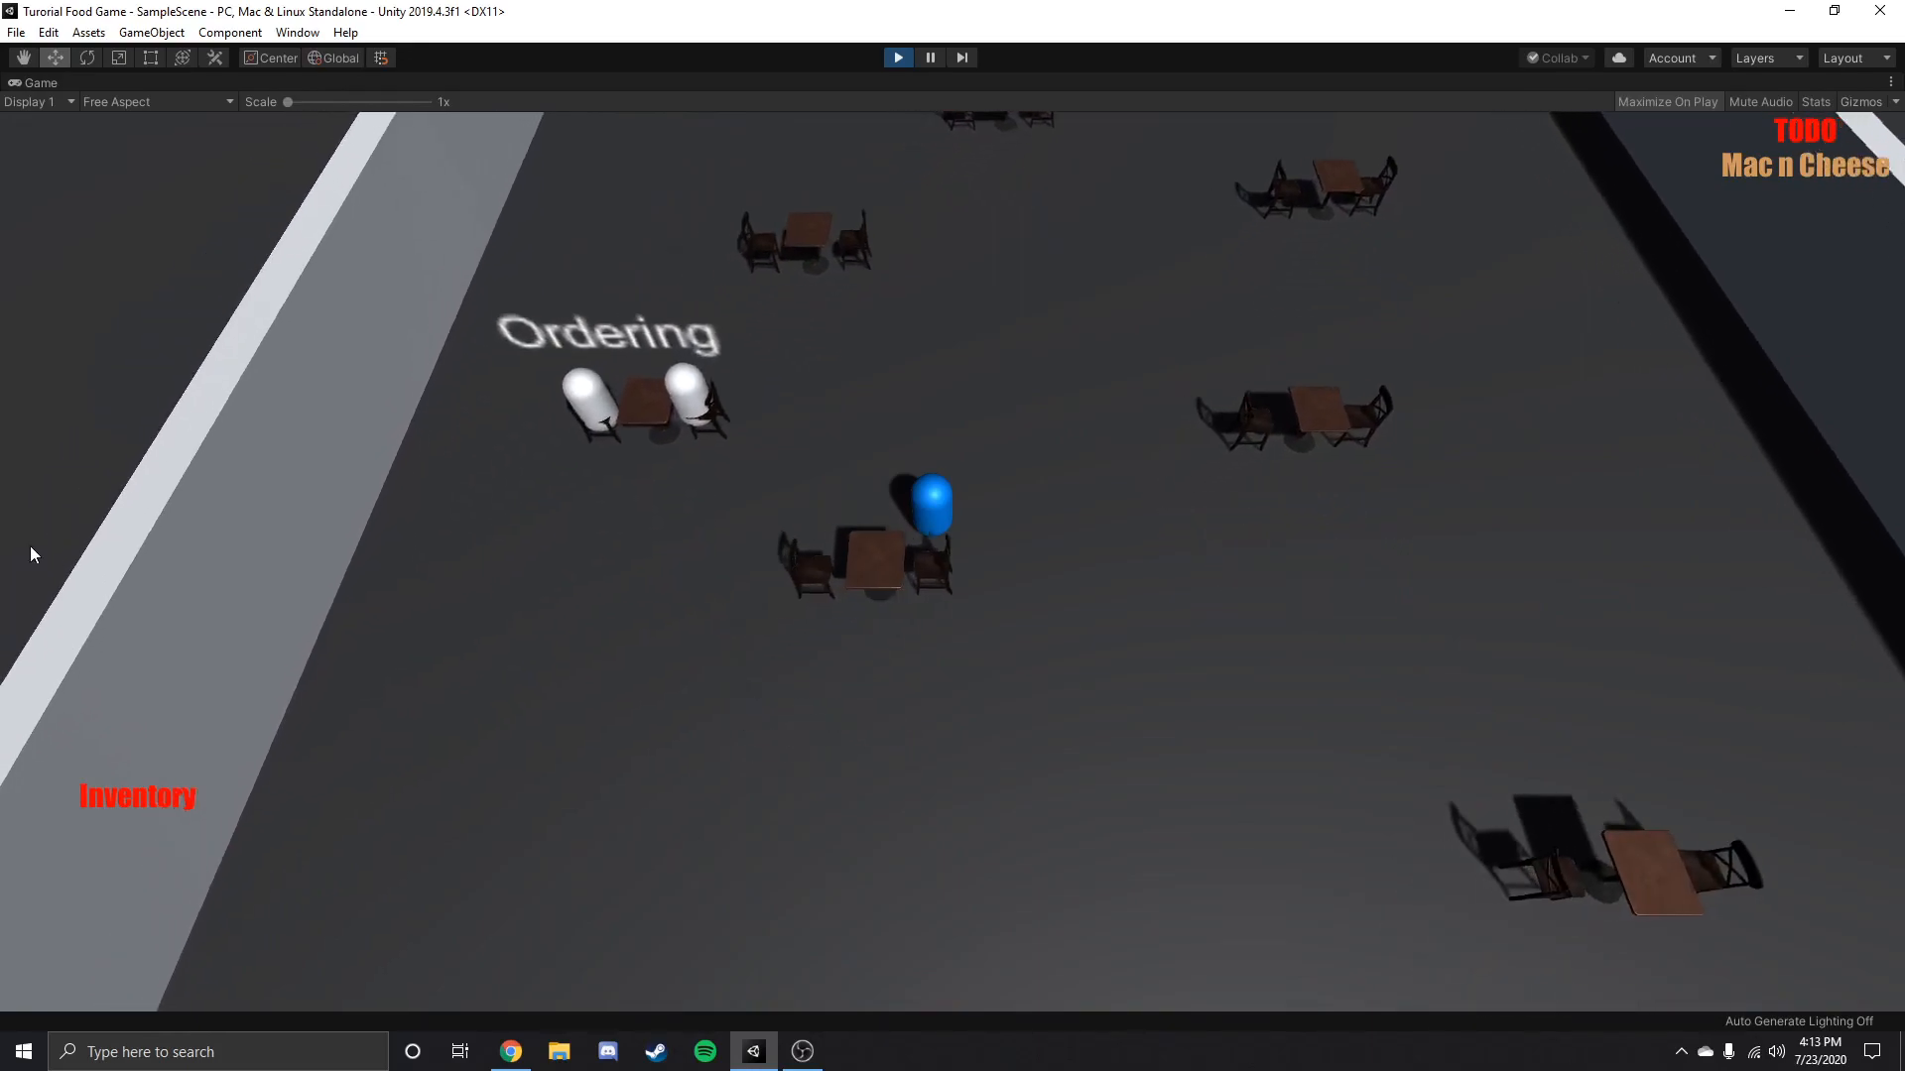
# Walk the player from the dining room into the kitchen and pick up the ordered Drink and Mac n Cheese.
pyautogui.press('s')
pyautogui.press('a')
pyautogui.press('s')
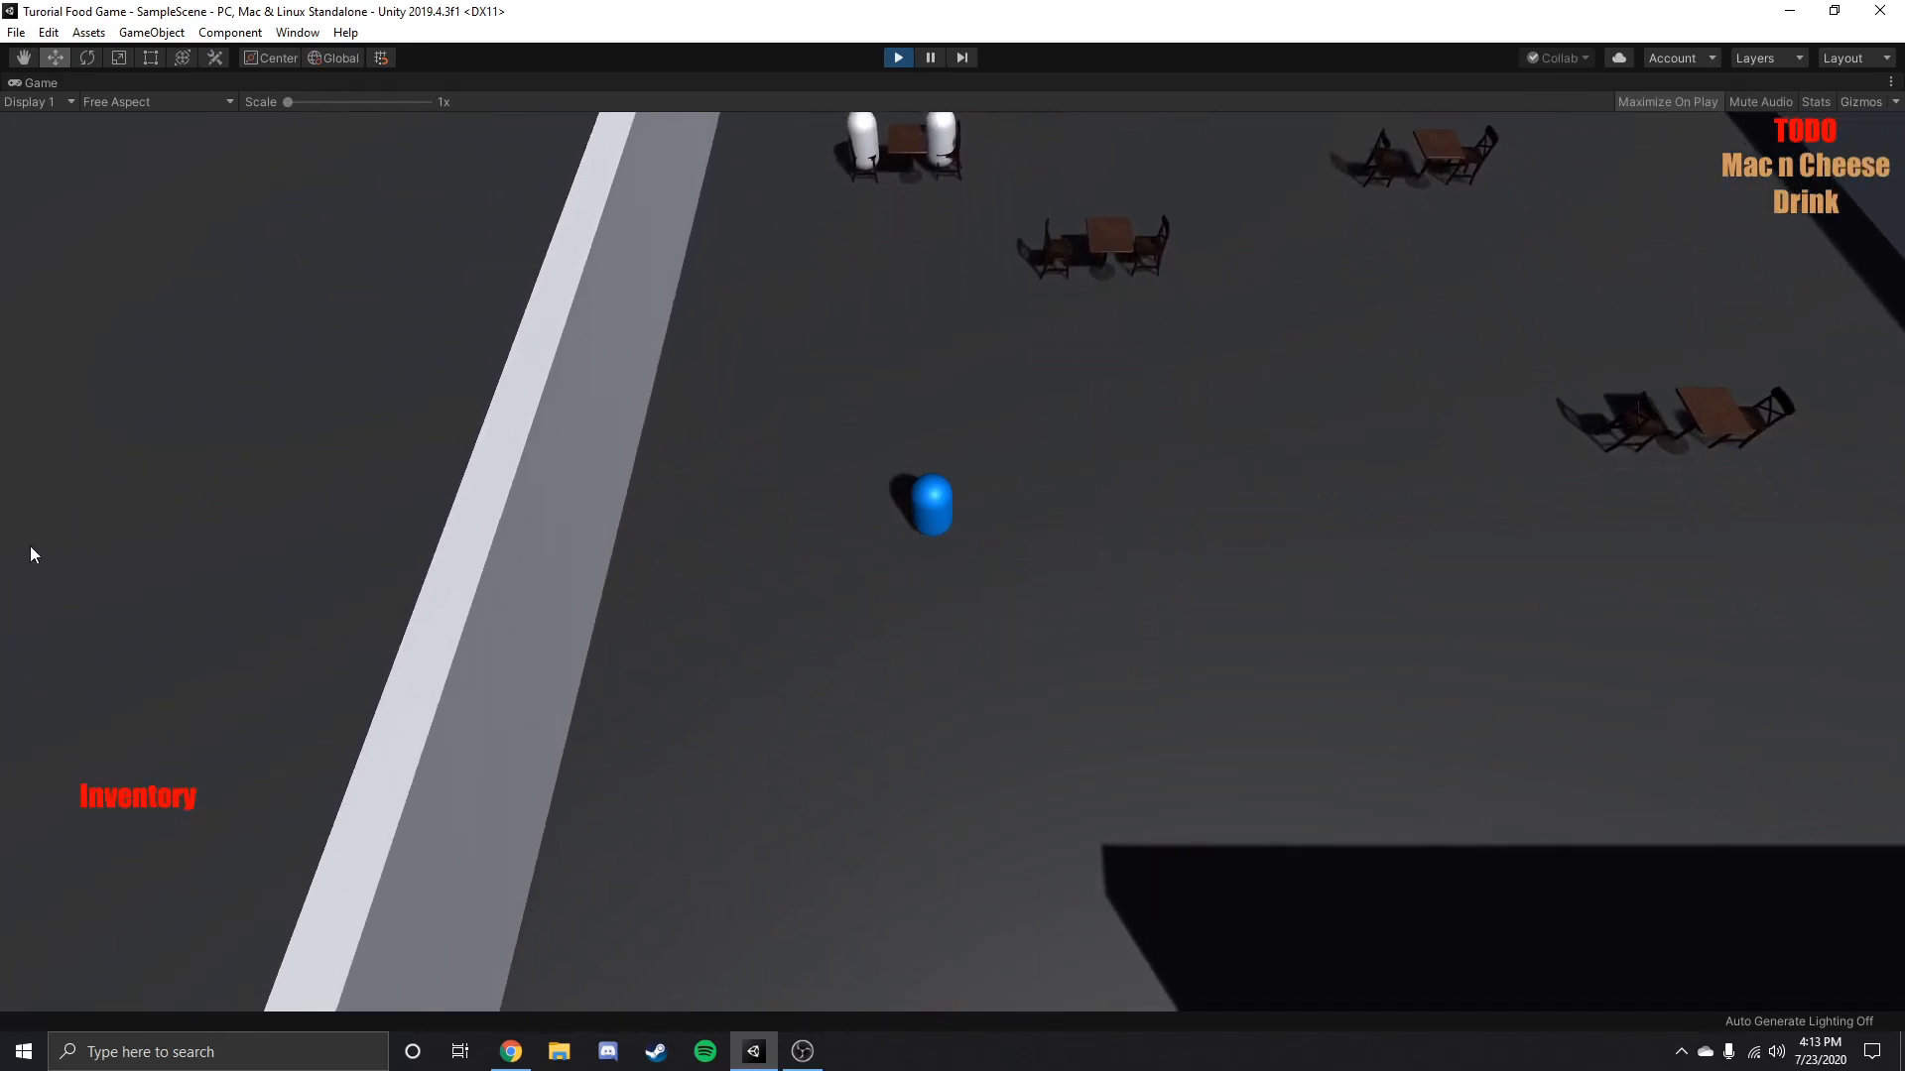
pyautogui.press('s')
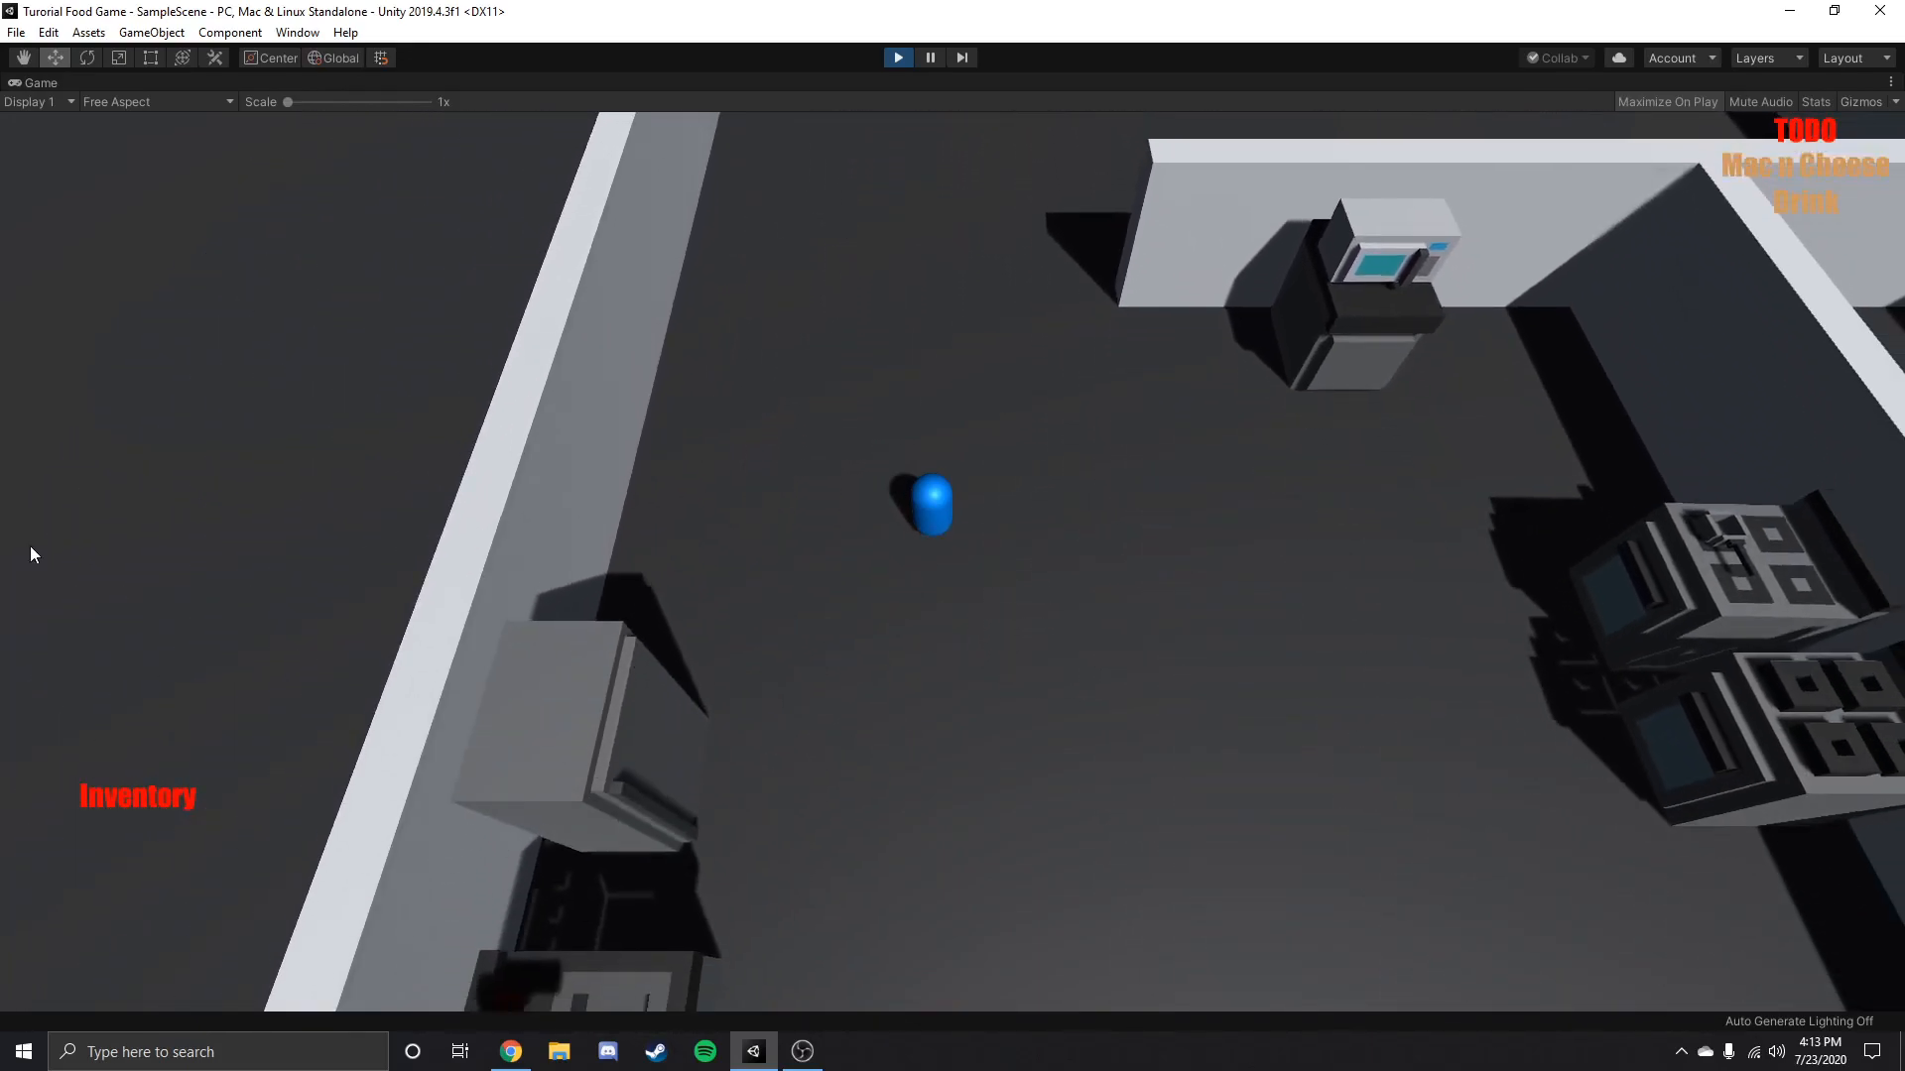
pyautogui.press('a')
pyautogui.press('d')
pyautogui.press('w')
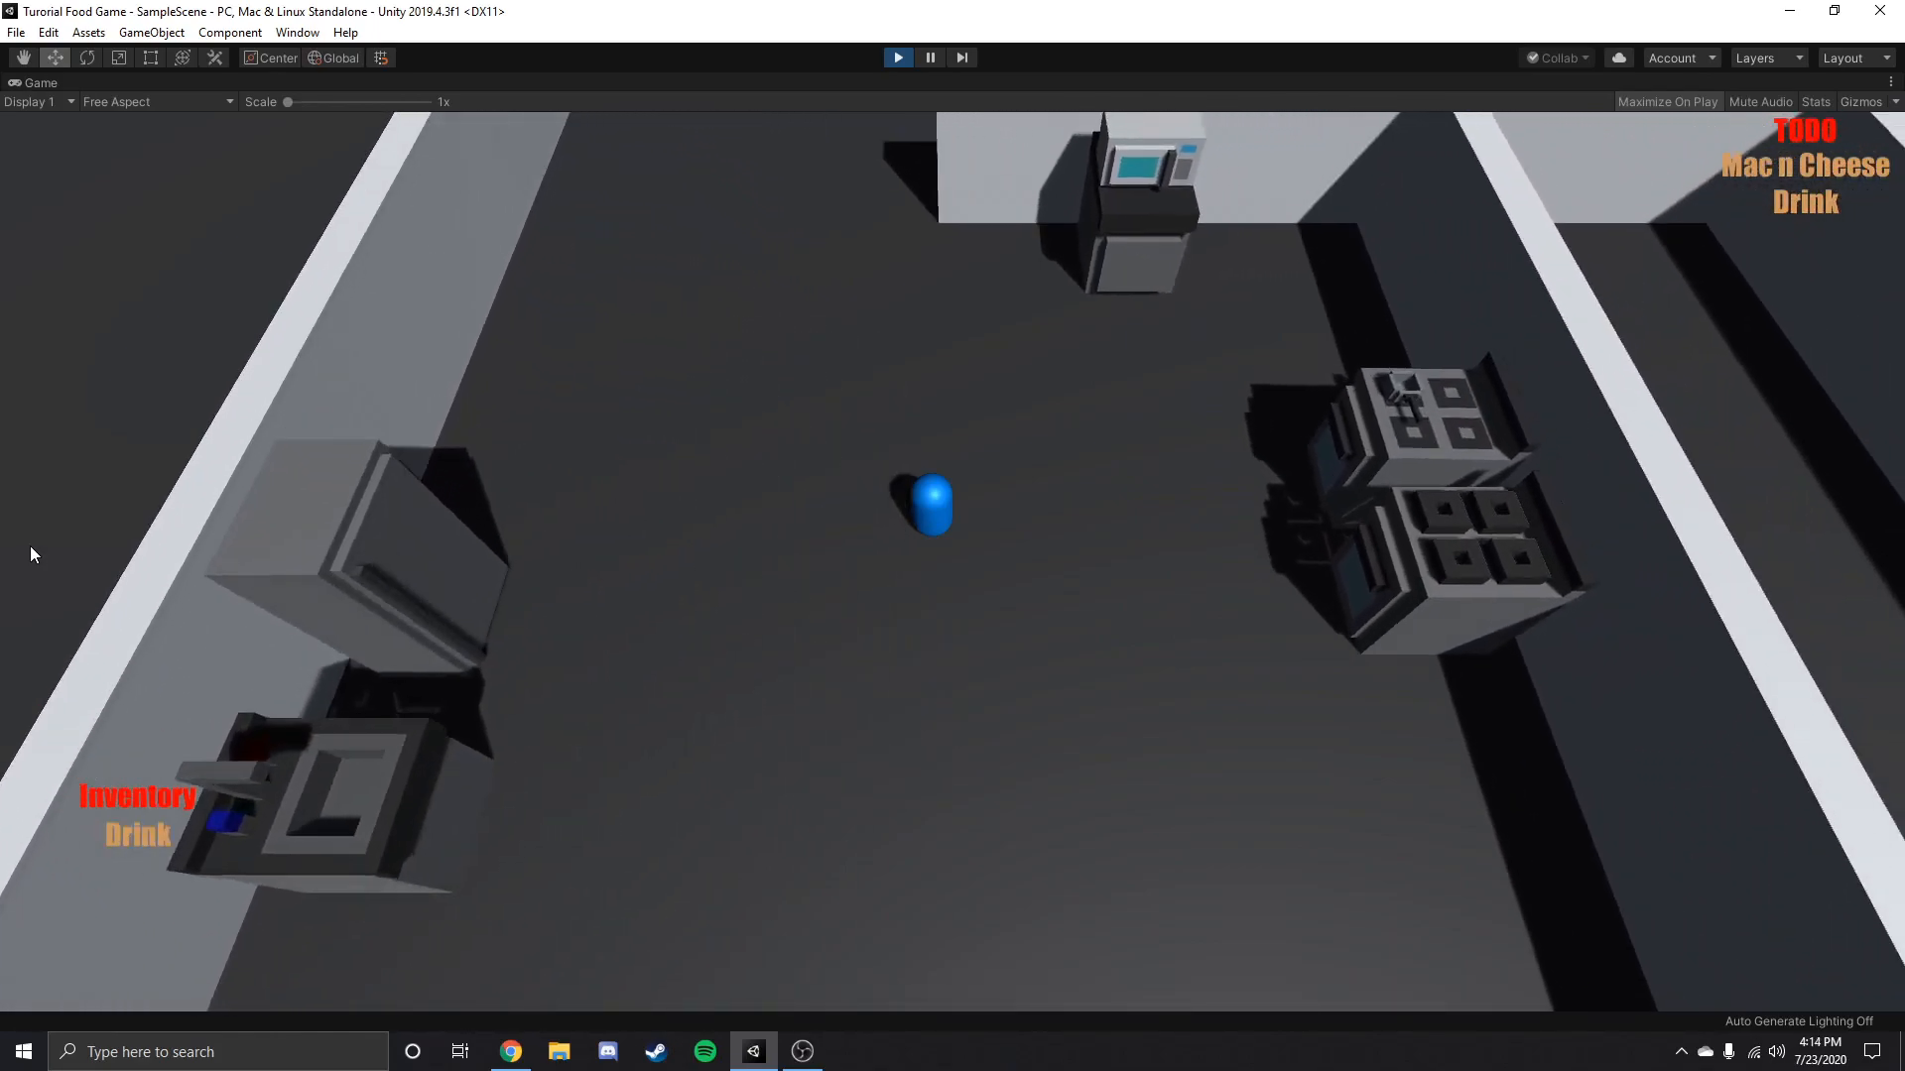
# Walk the player back to the dining room and deliver the Drink to the two guests at the table.
pyautogui.press('a')
pyautogui.press('w')
pyautogui.press('a')
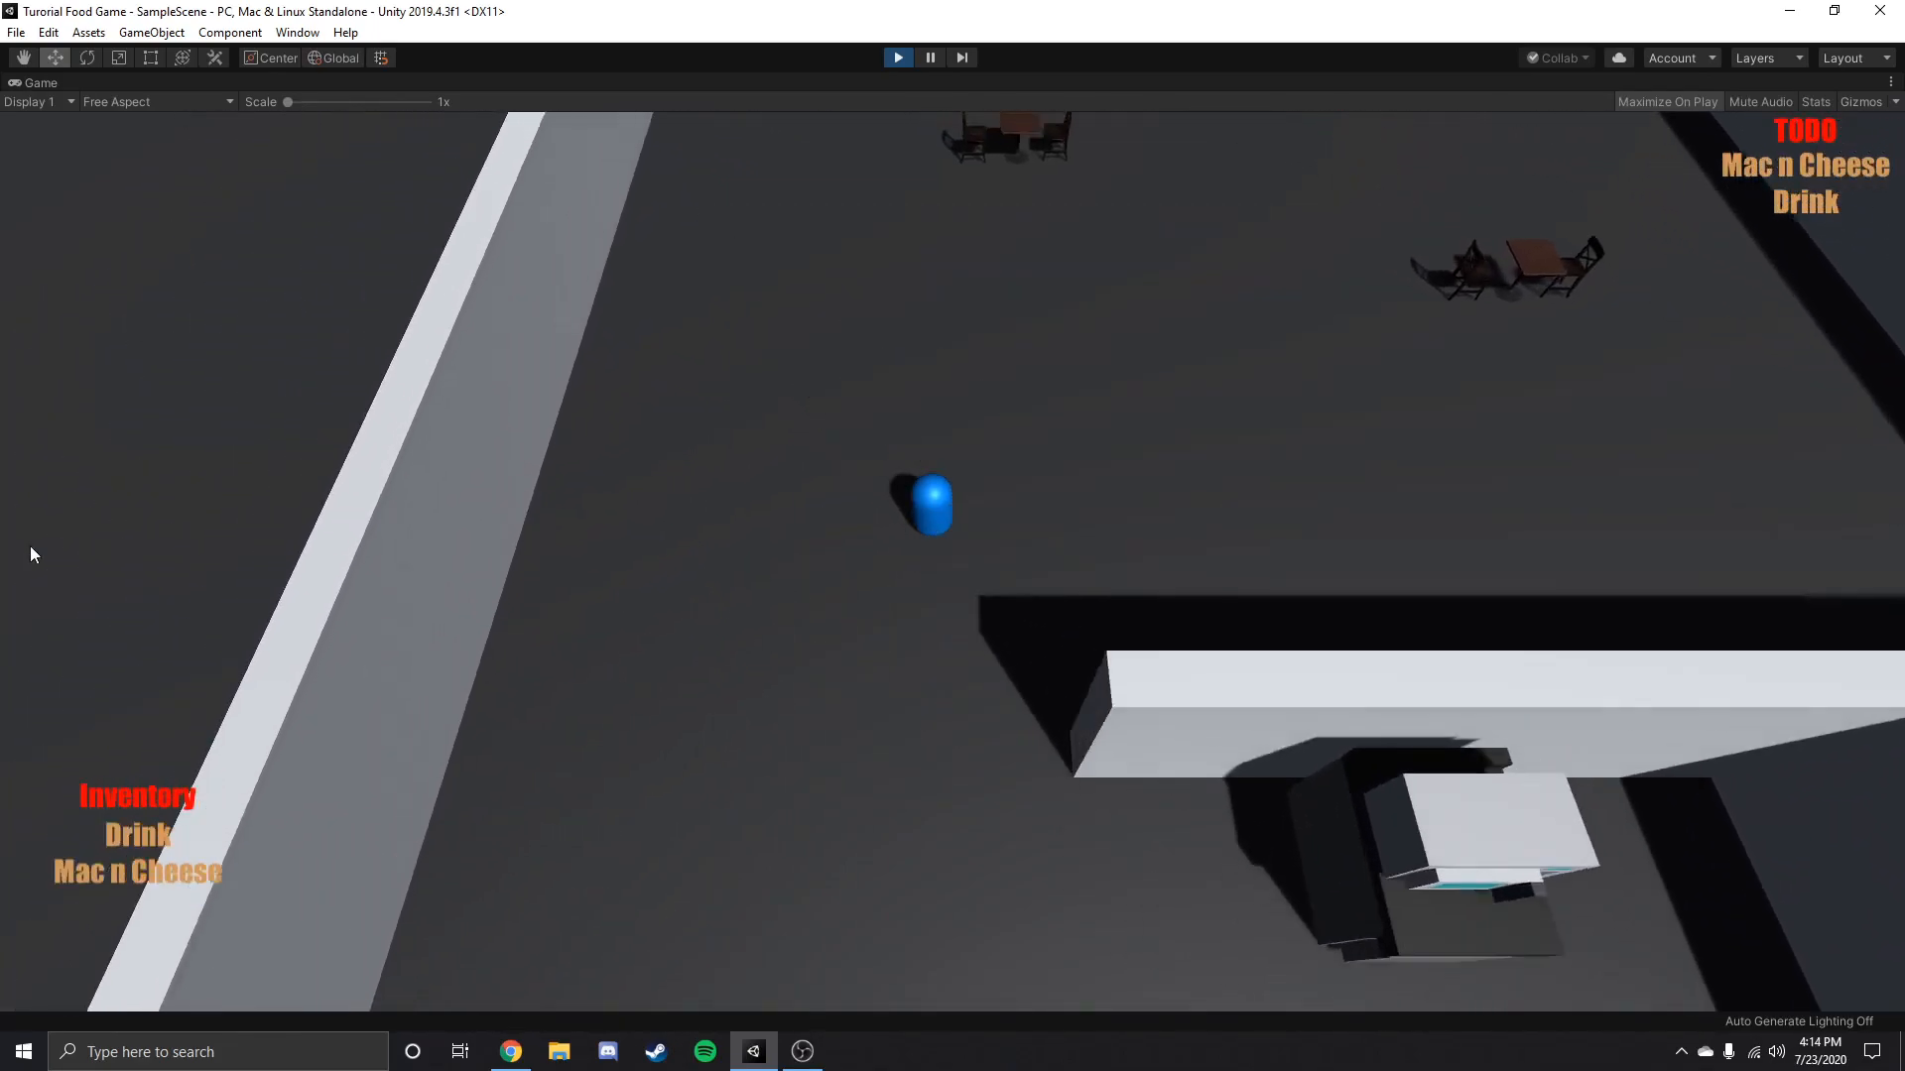
pyautogui.press('w')
pyautogui.press('a')
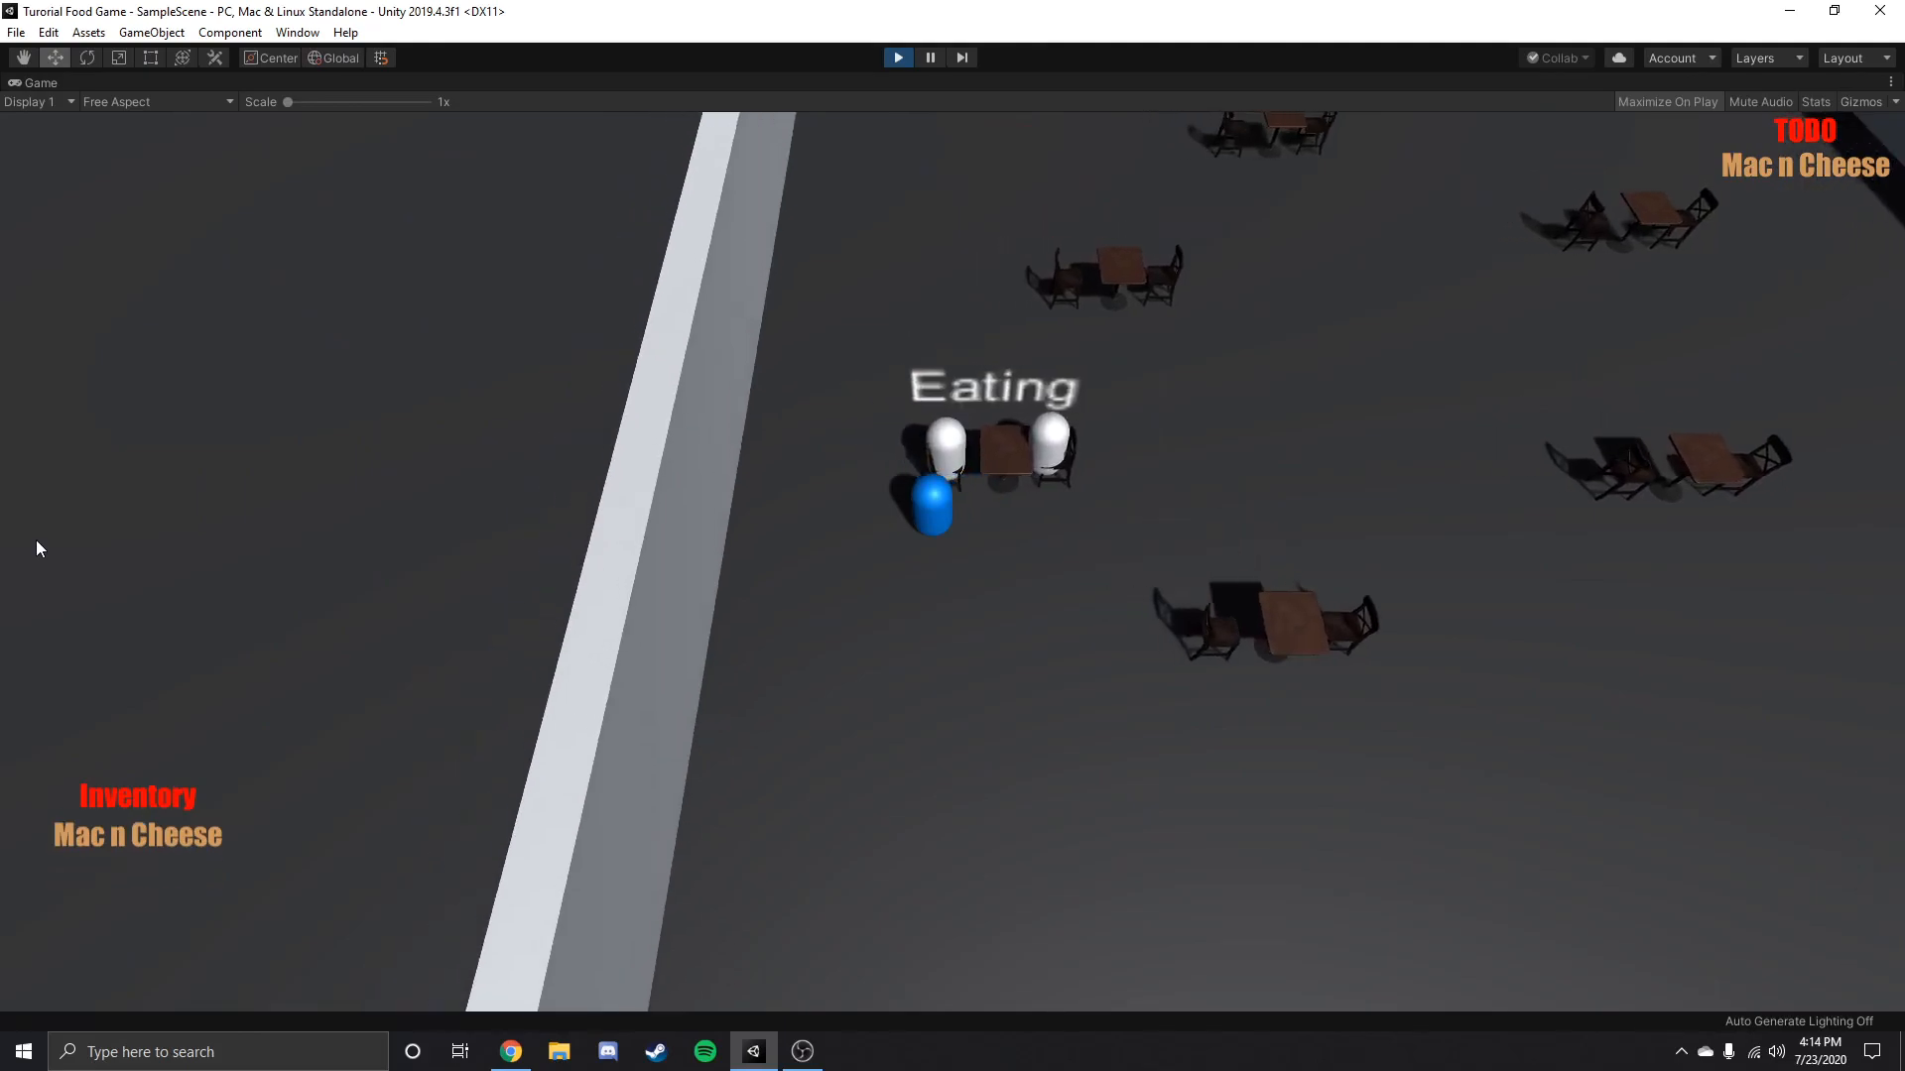
# Deliver the Mac n Cheese to the guest waiting at the bar counter.
pyautogui.press('d')
pyautogui.press('w')
pyautogui.press('d')
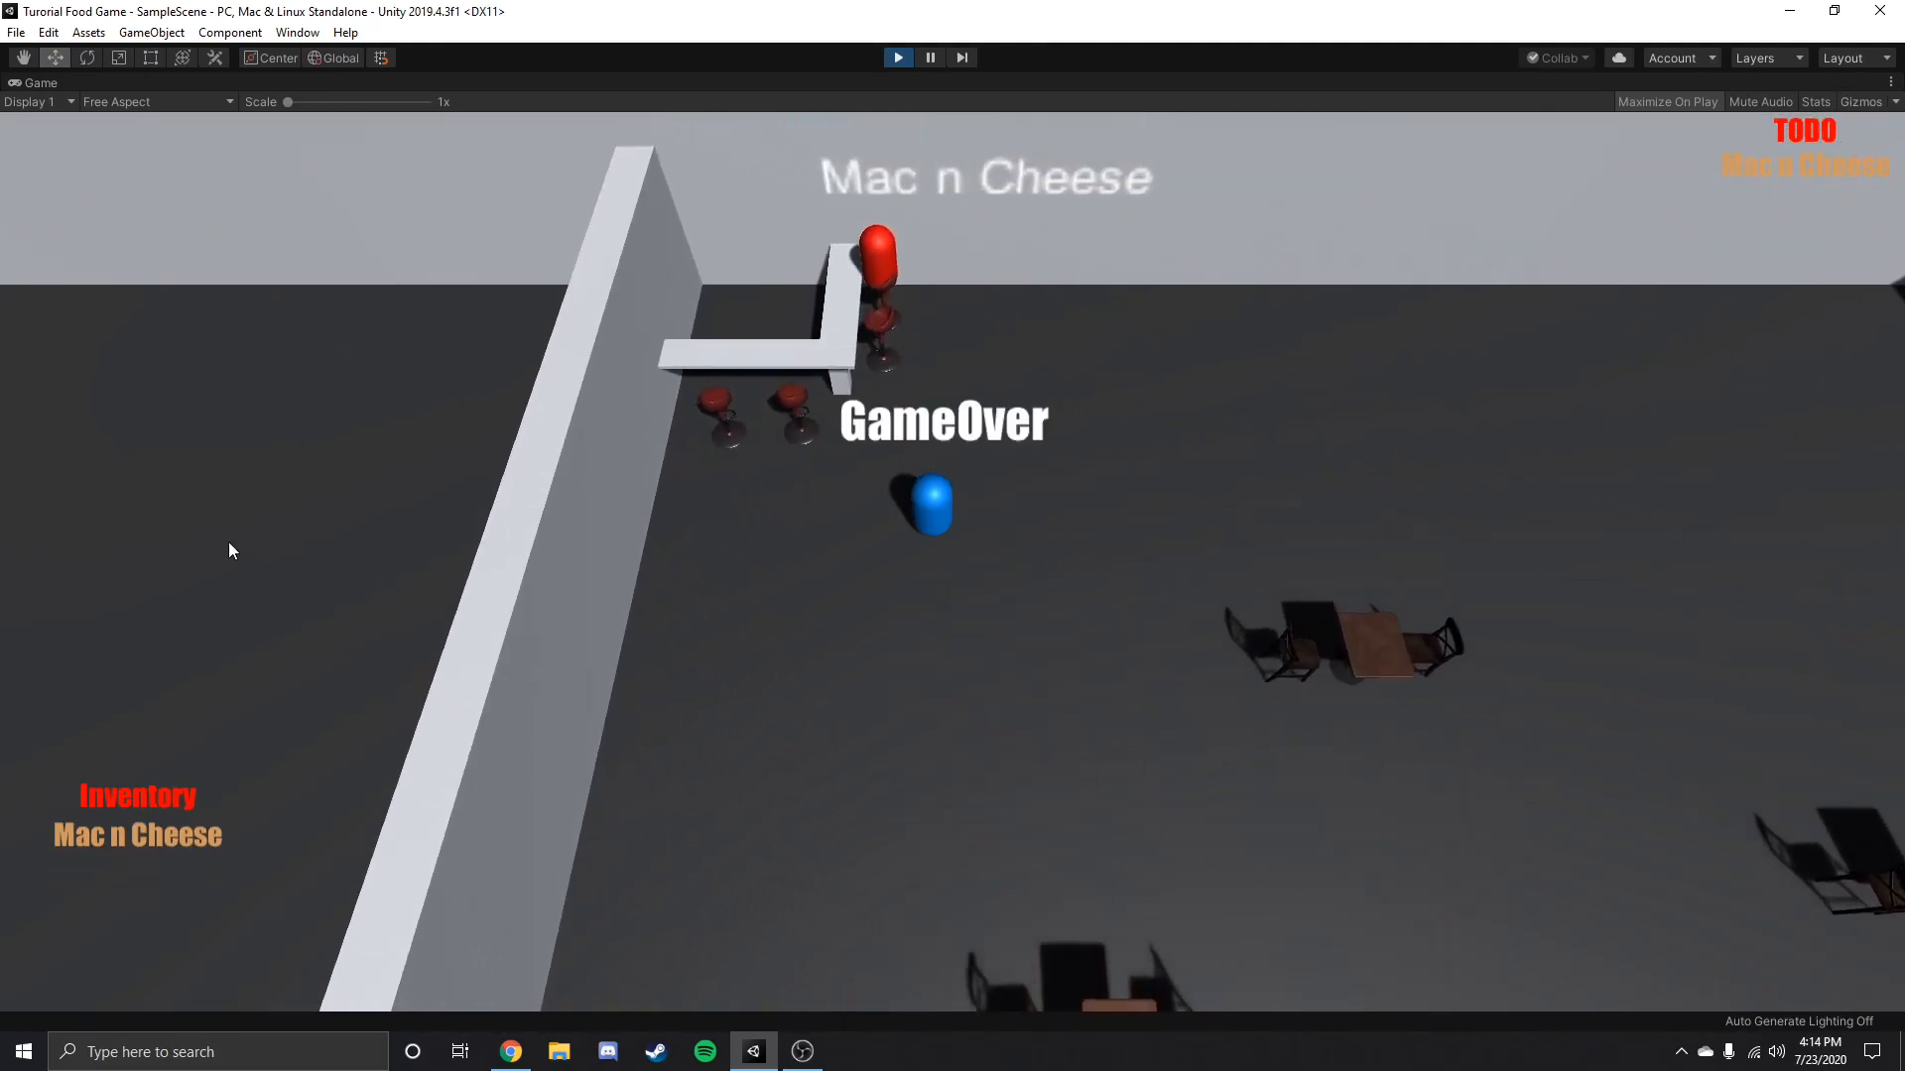
pyautogui.press('s')
pyautogui.press('d')
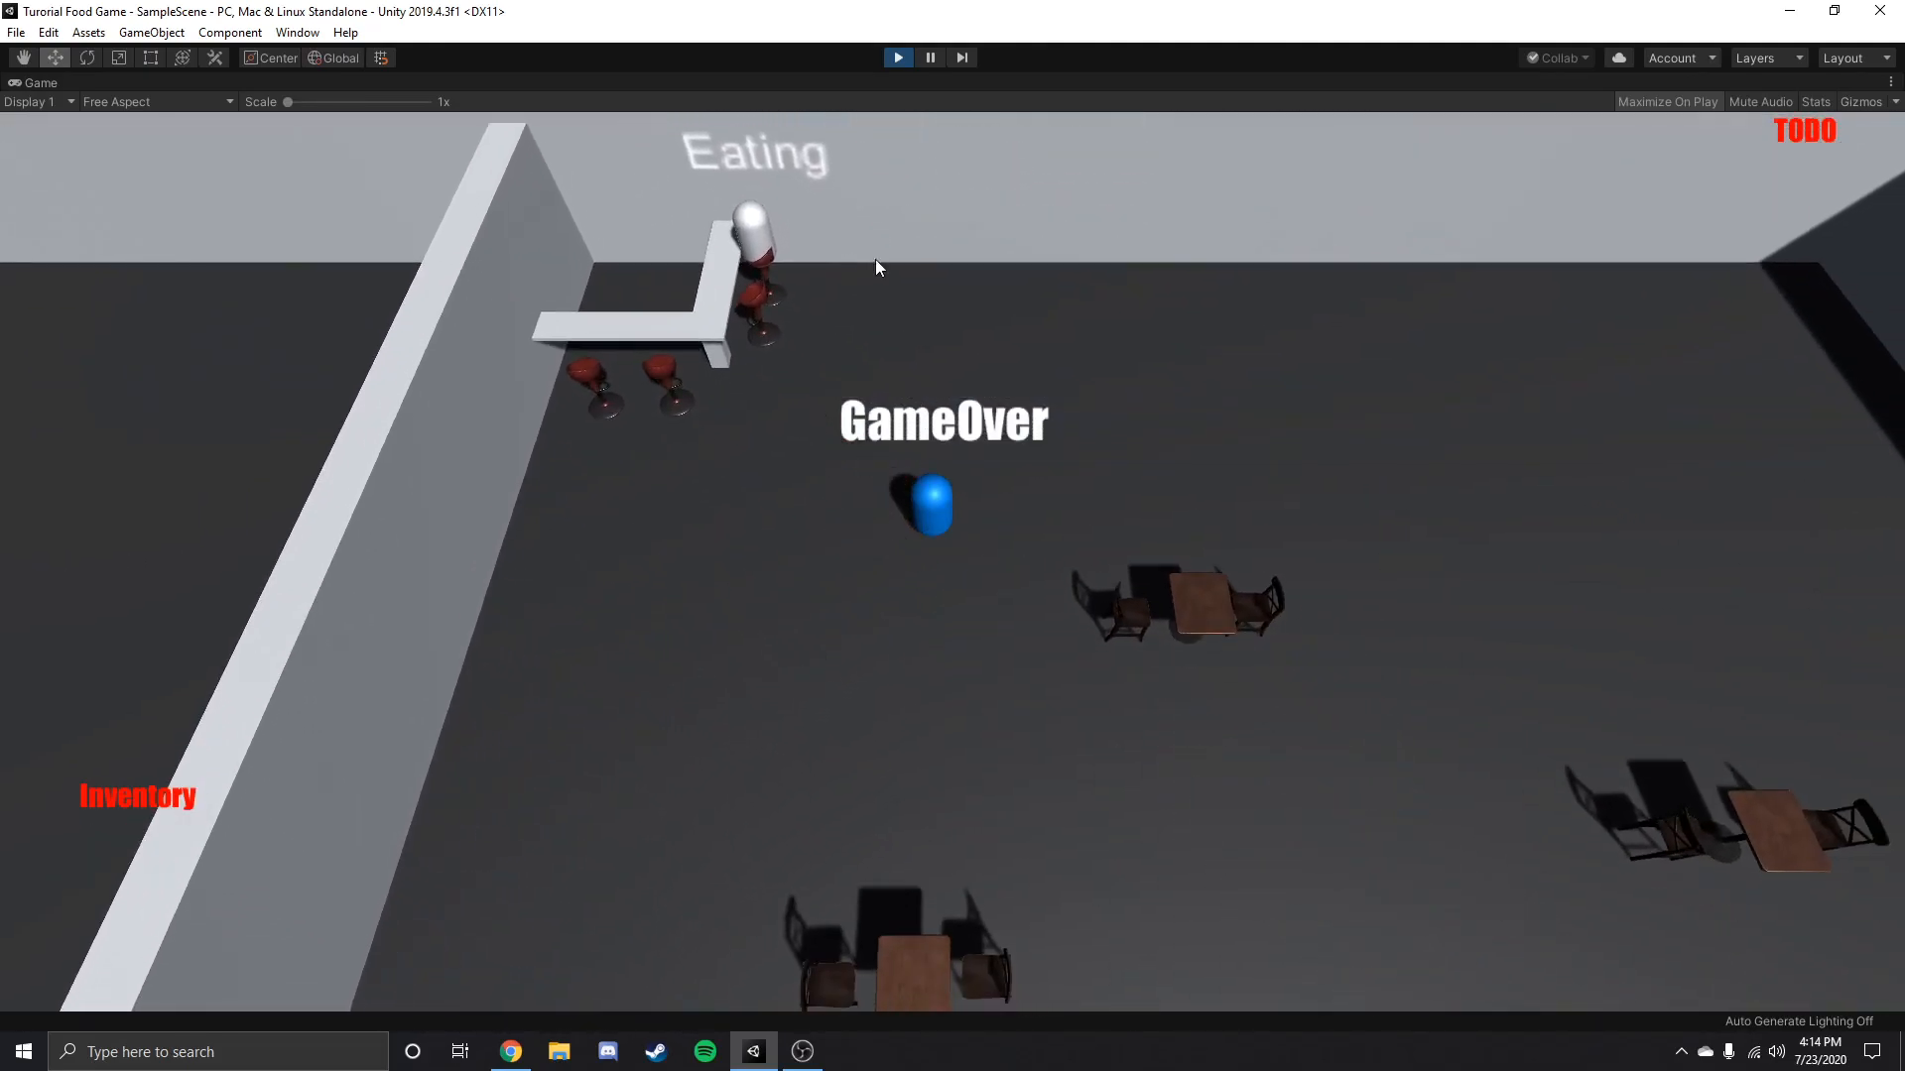
# Restart the game's play mode and walk the player around the dining room while waiting for guests to order.
pyautogui.click(903, 54)
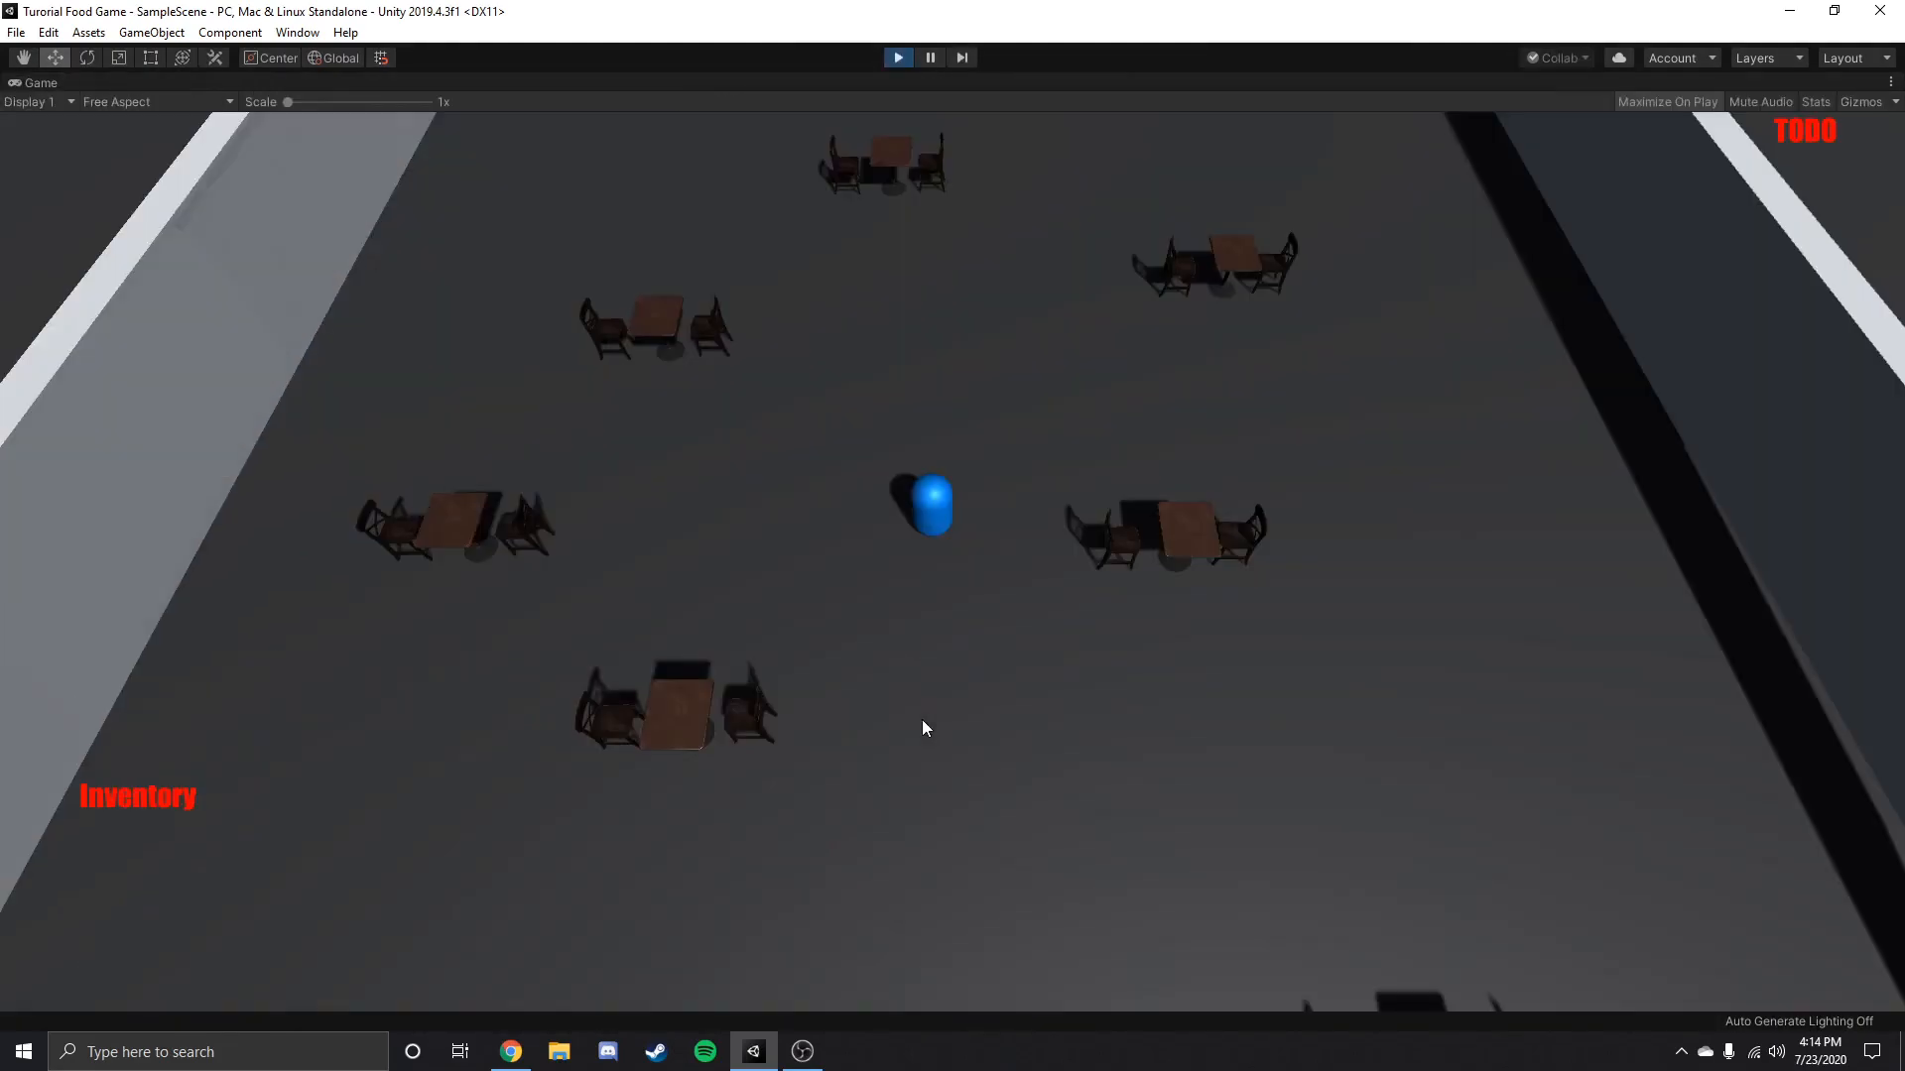
pyautogui.press('w')
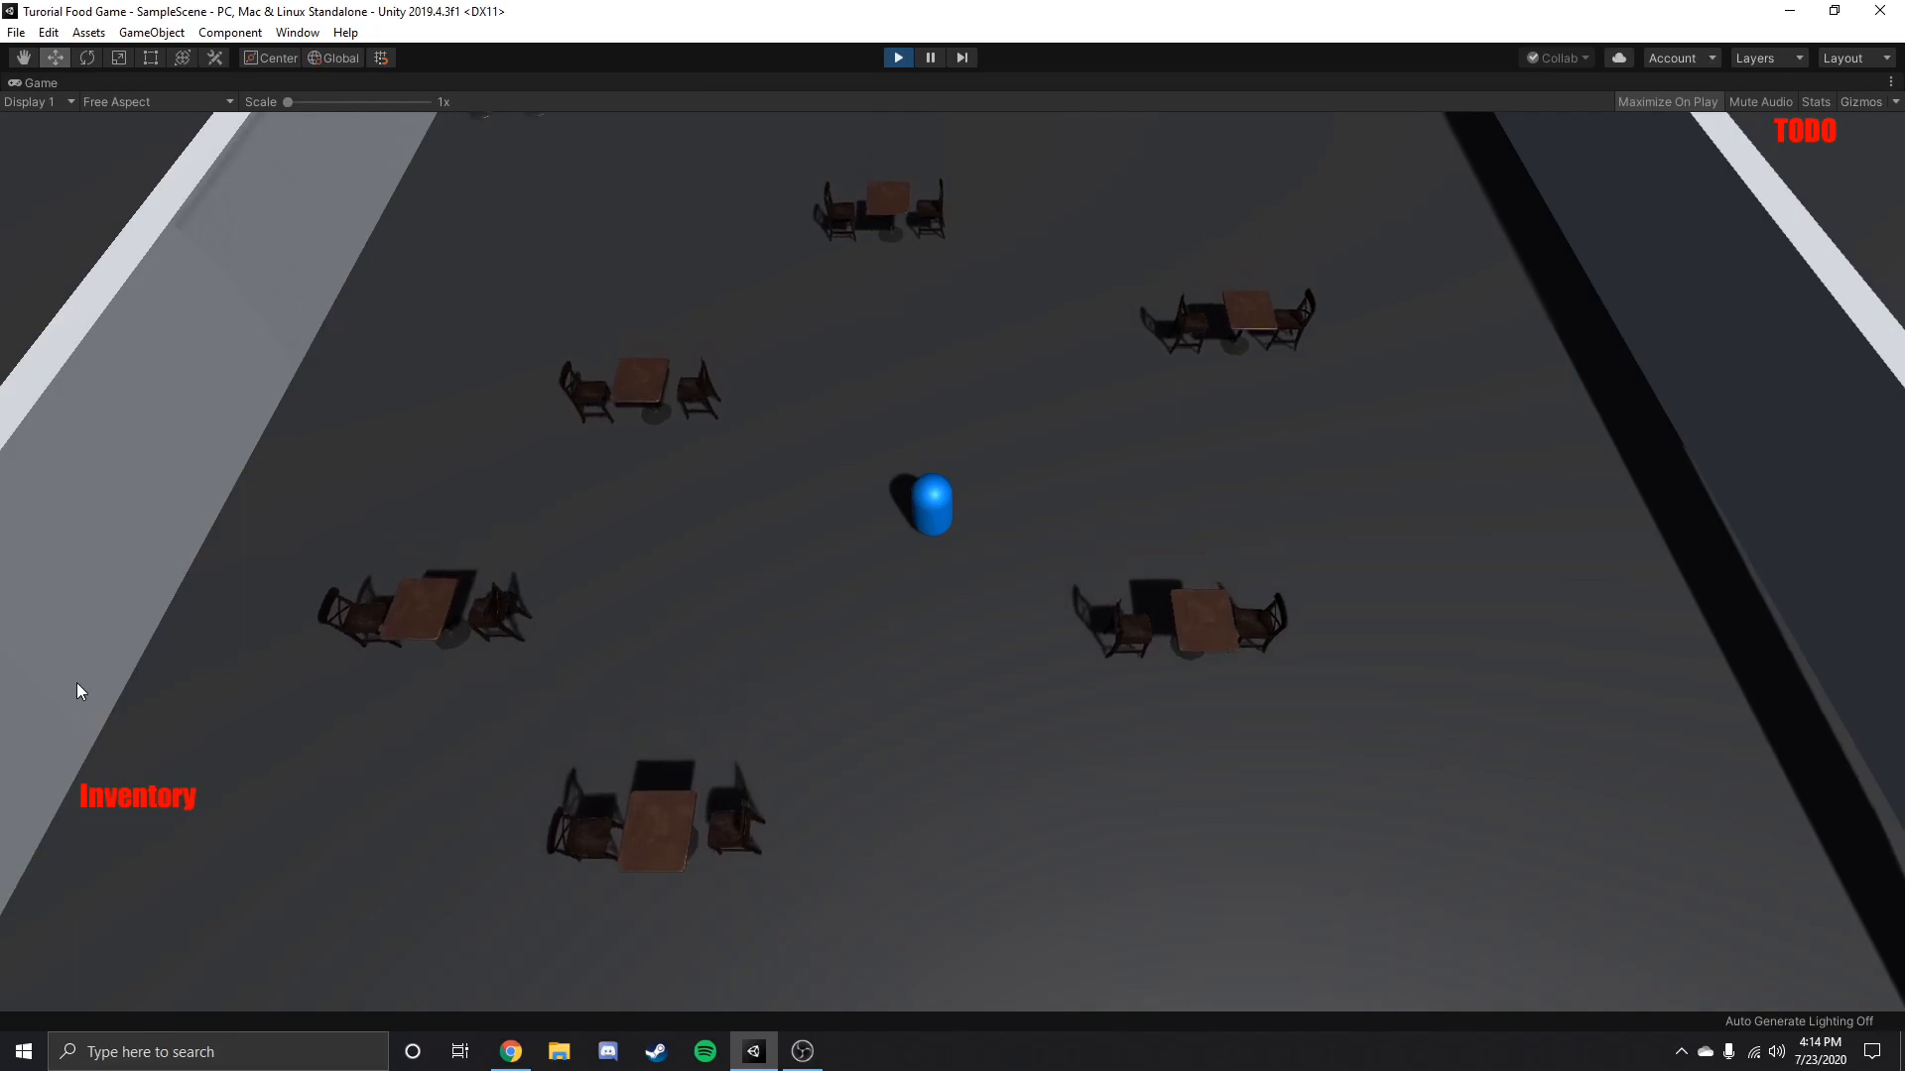
pyautogui.press('a')
pyautogui.press('s')
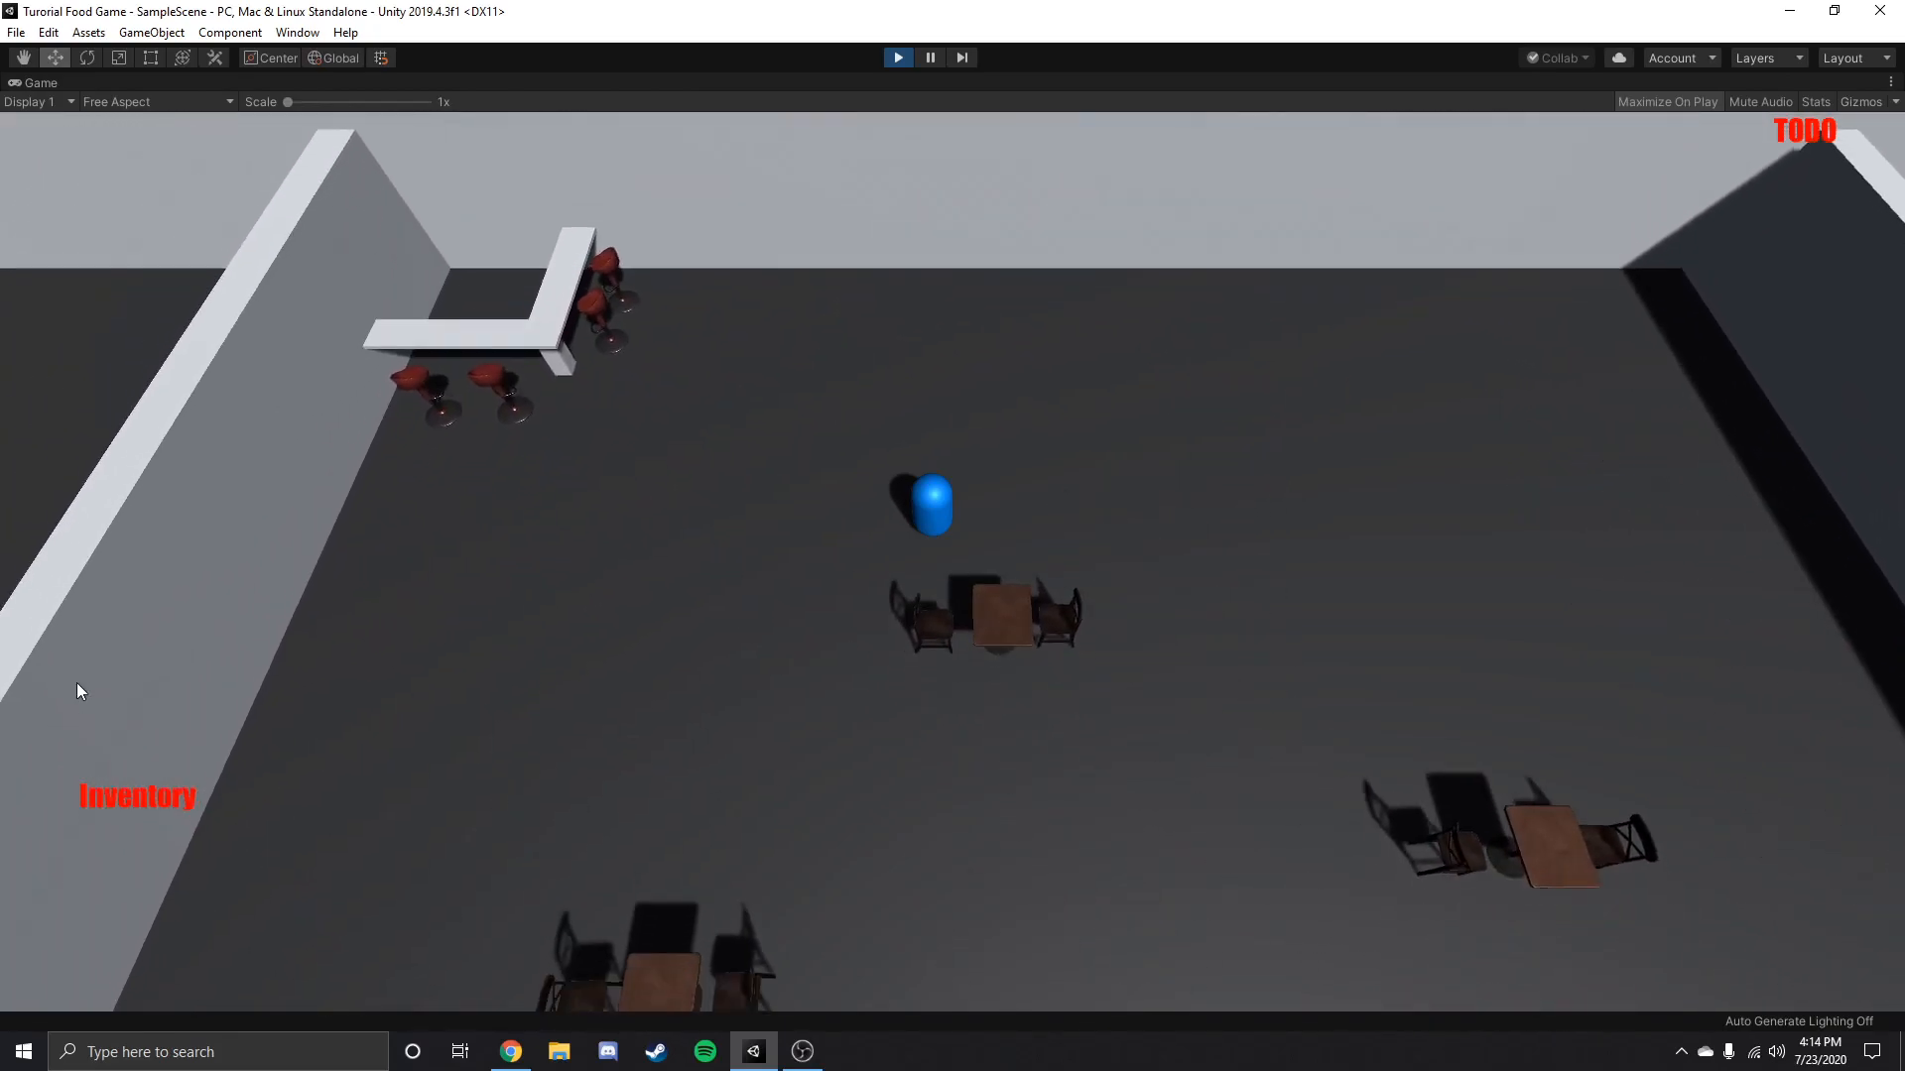
pyautogui.press('d')
pyautogui.press('a')
pyautogui.press('d')
pyautogui.press('a')
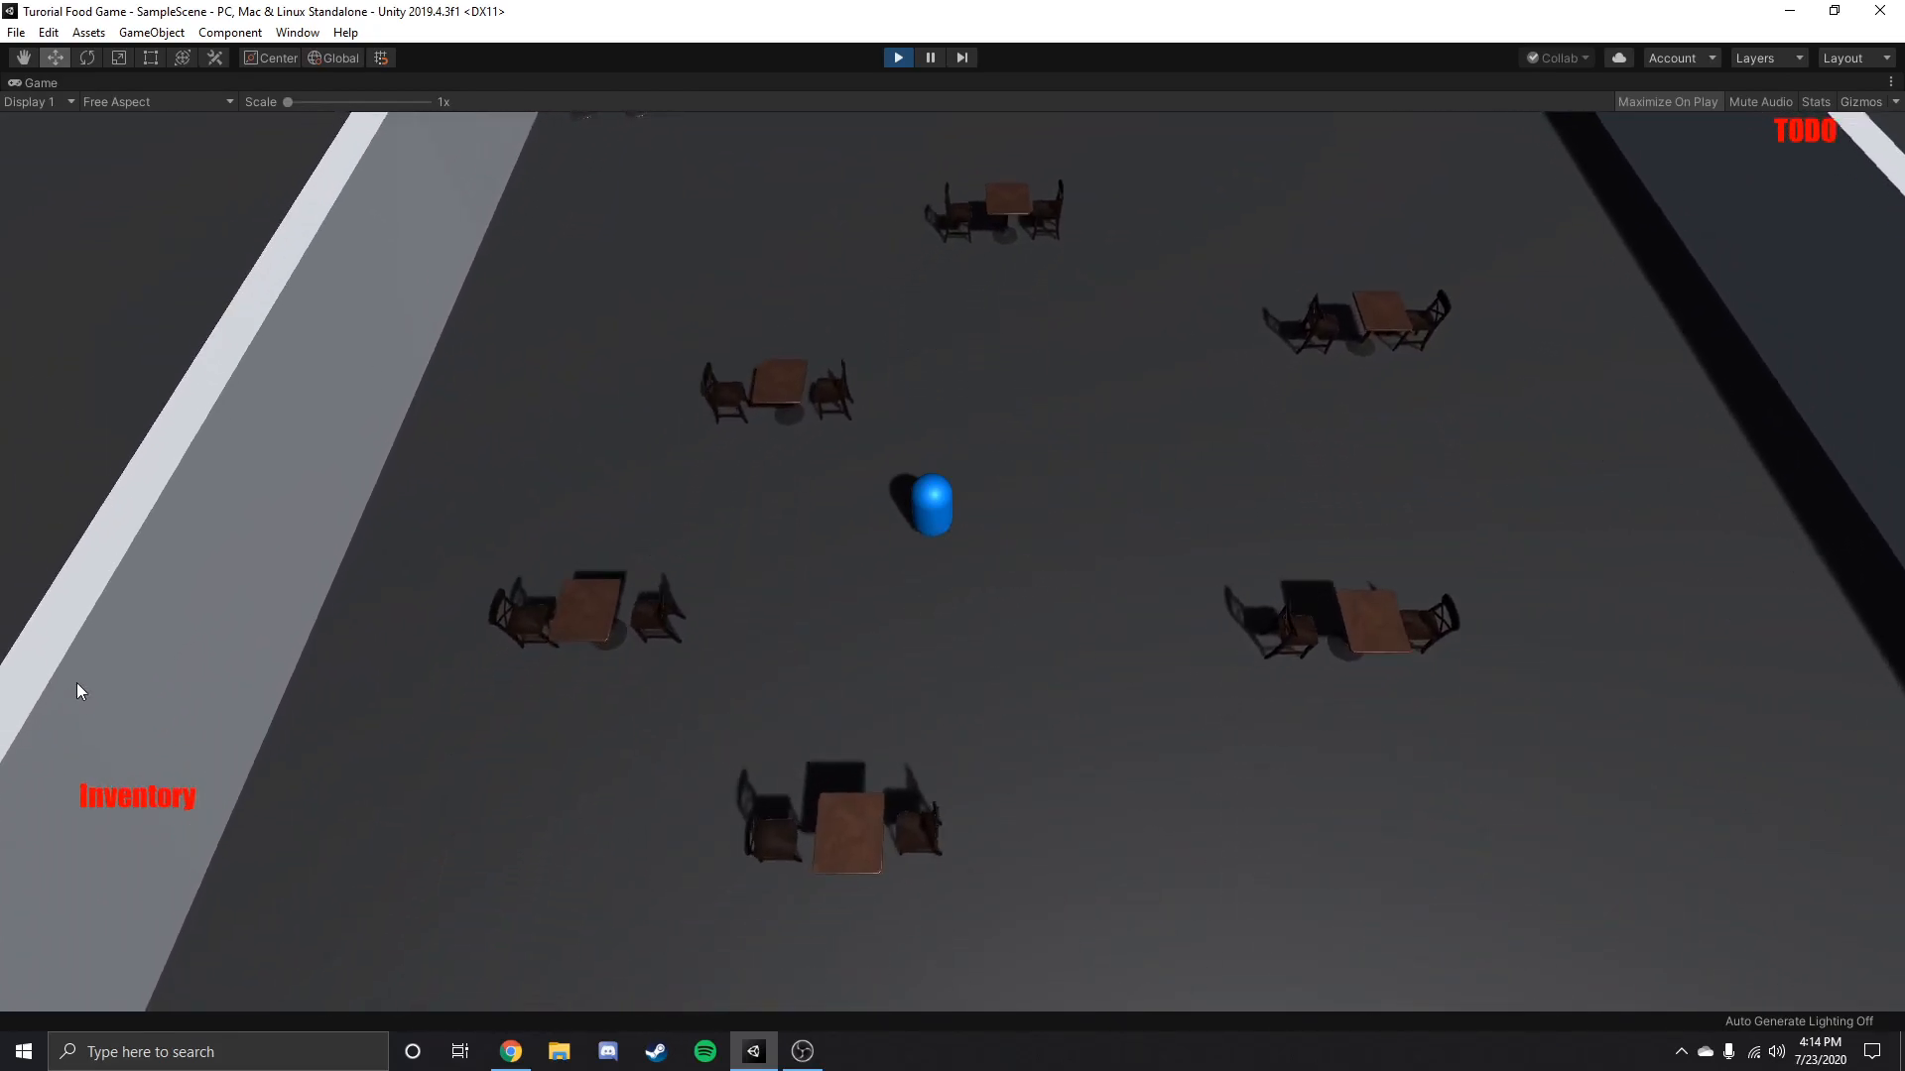
pyautogui.press('d')
pyautogui.press('d')
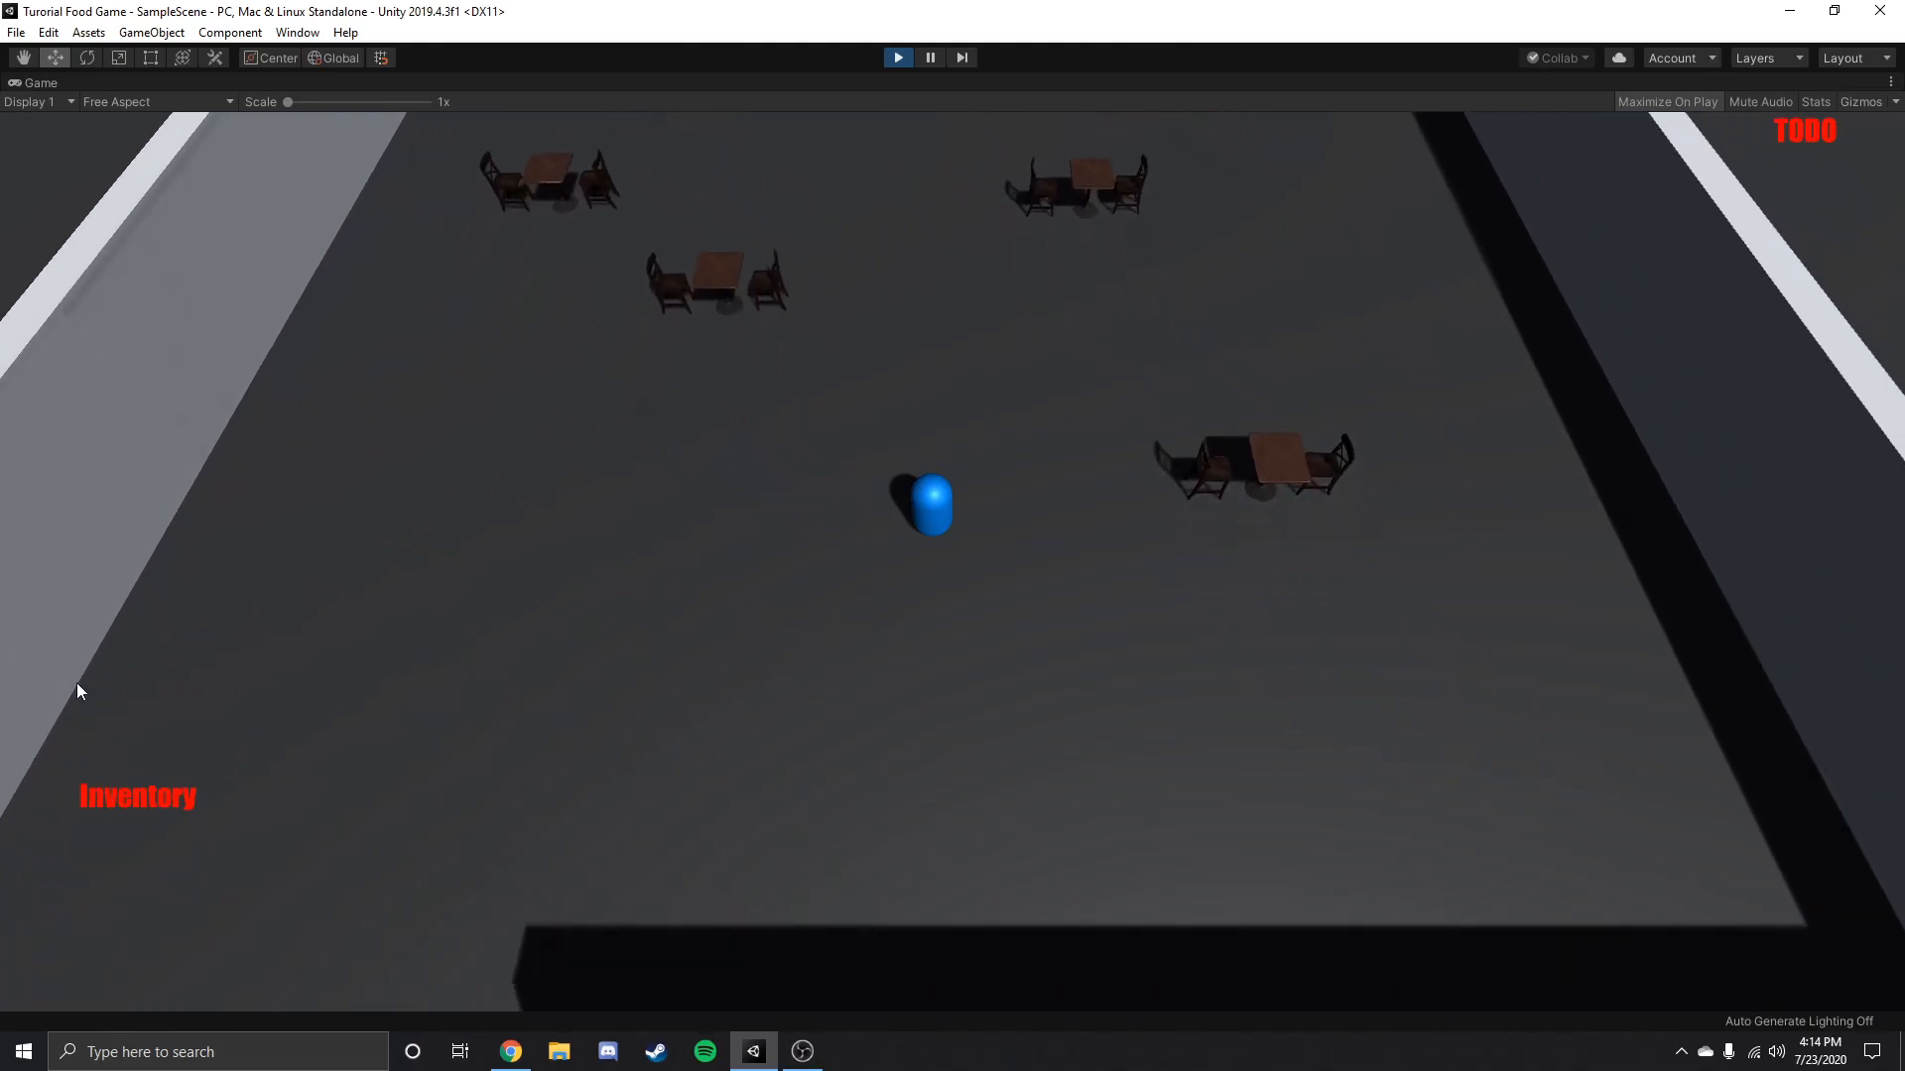
pyautogui.press('a')
pyautogui.press('s')
pyautogui.press('w')
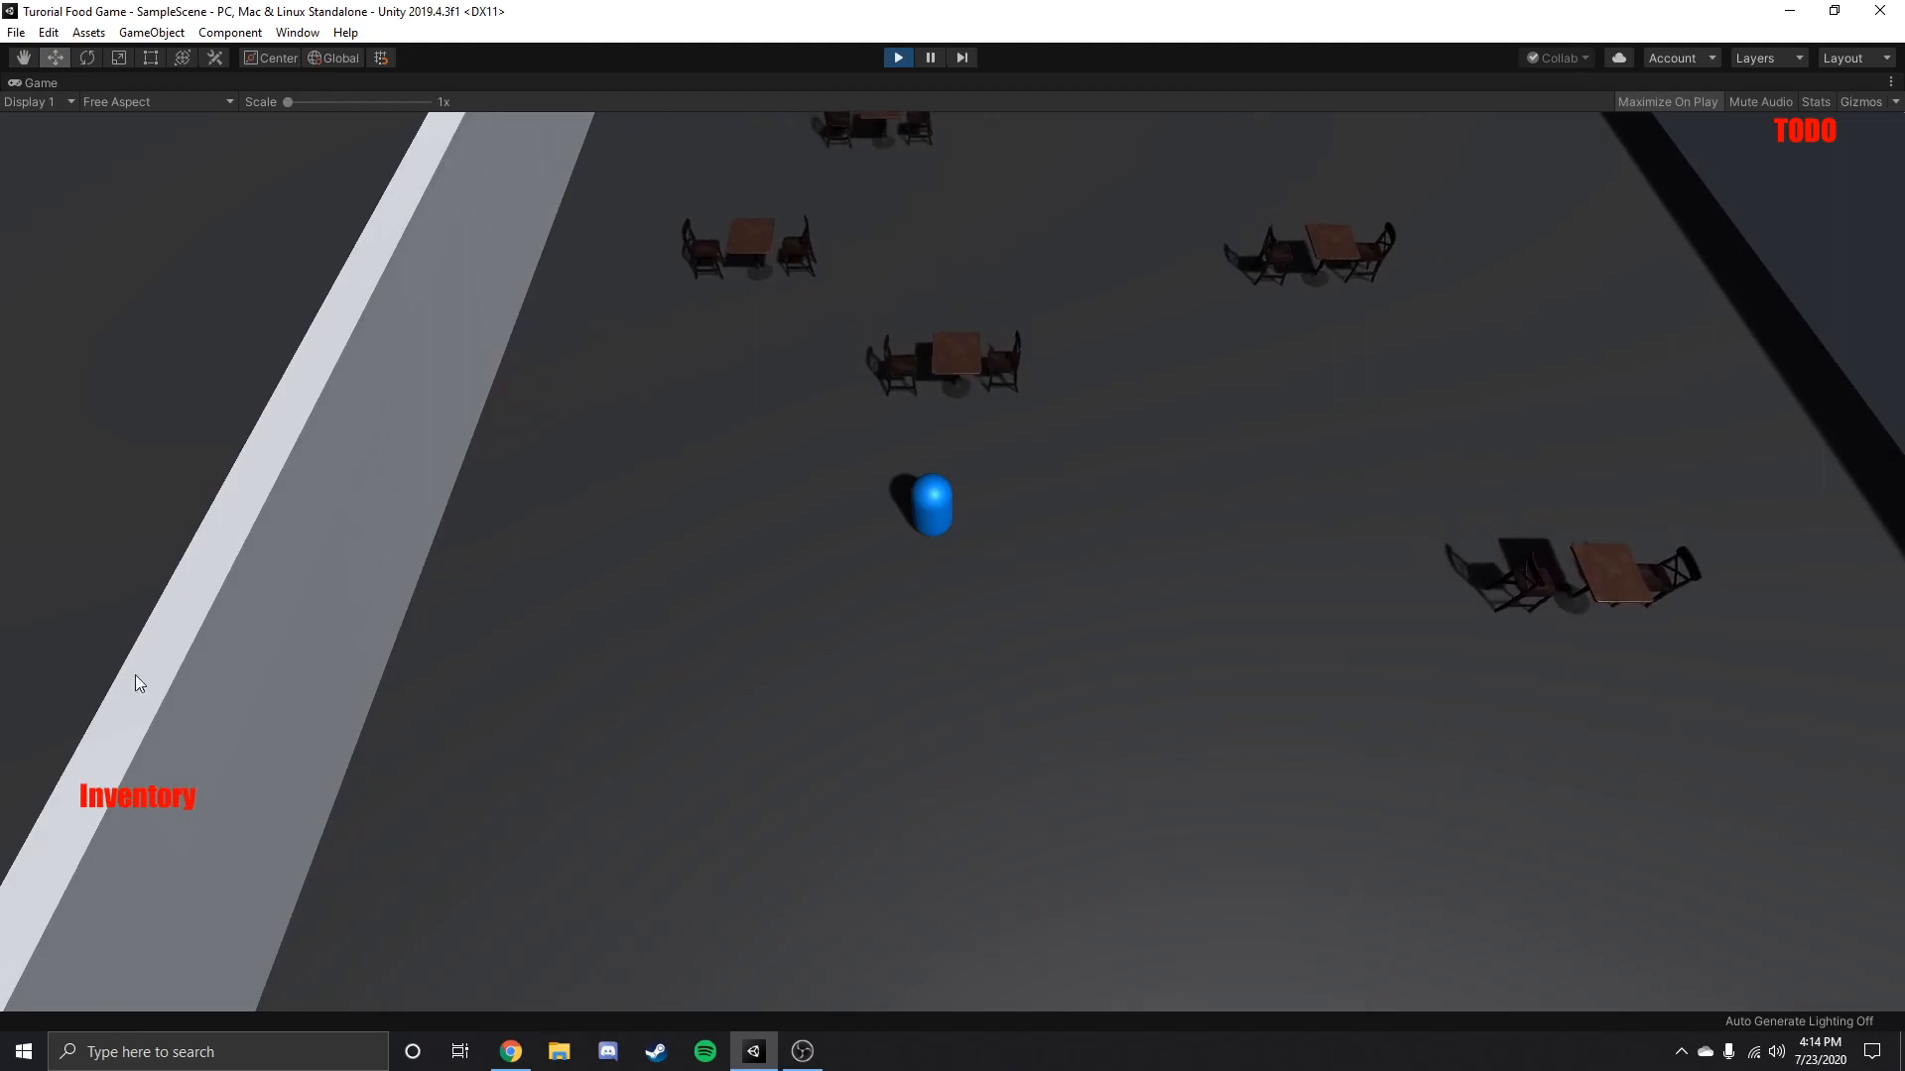
pyautogui.press('d')
pyautogui.press('a')
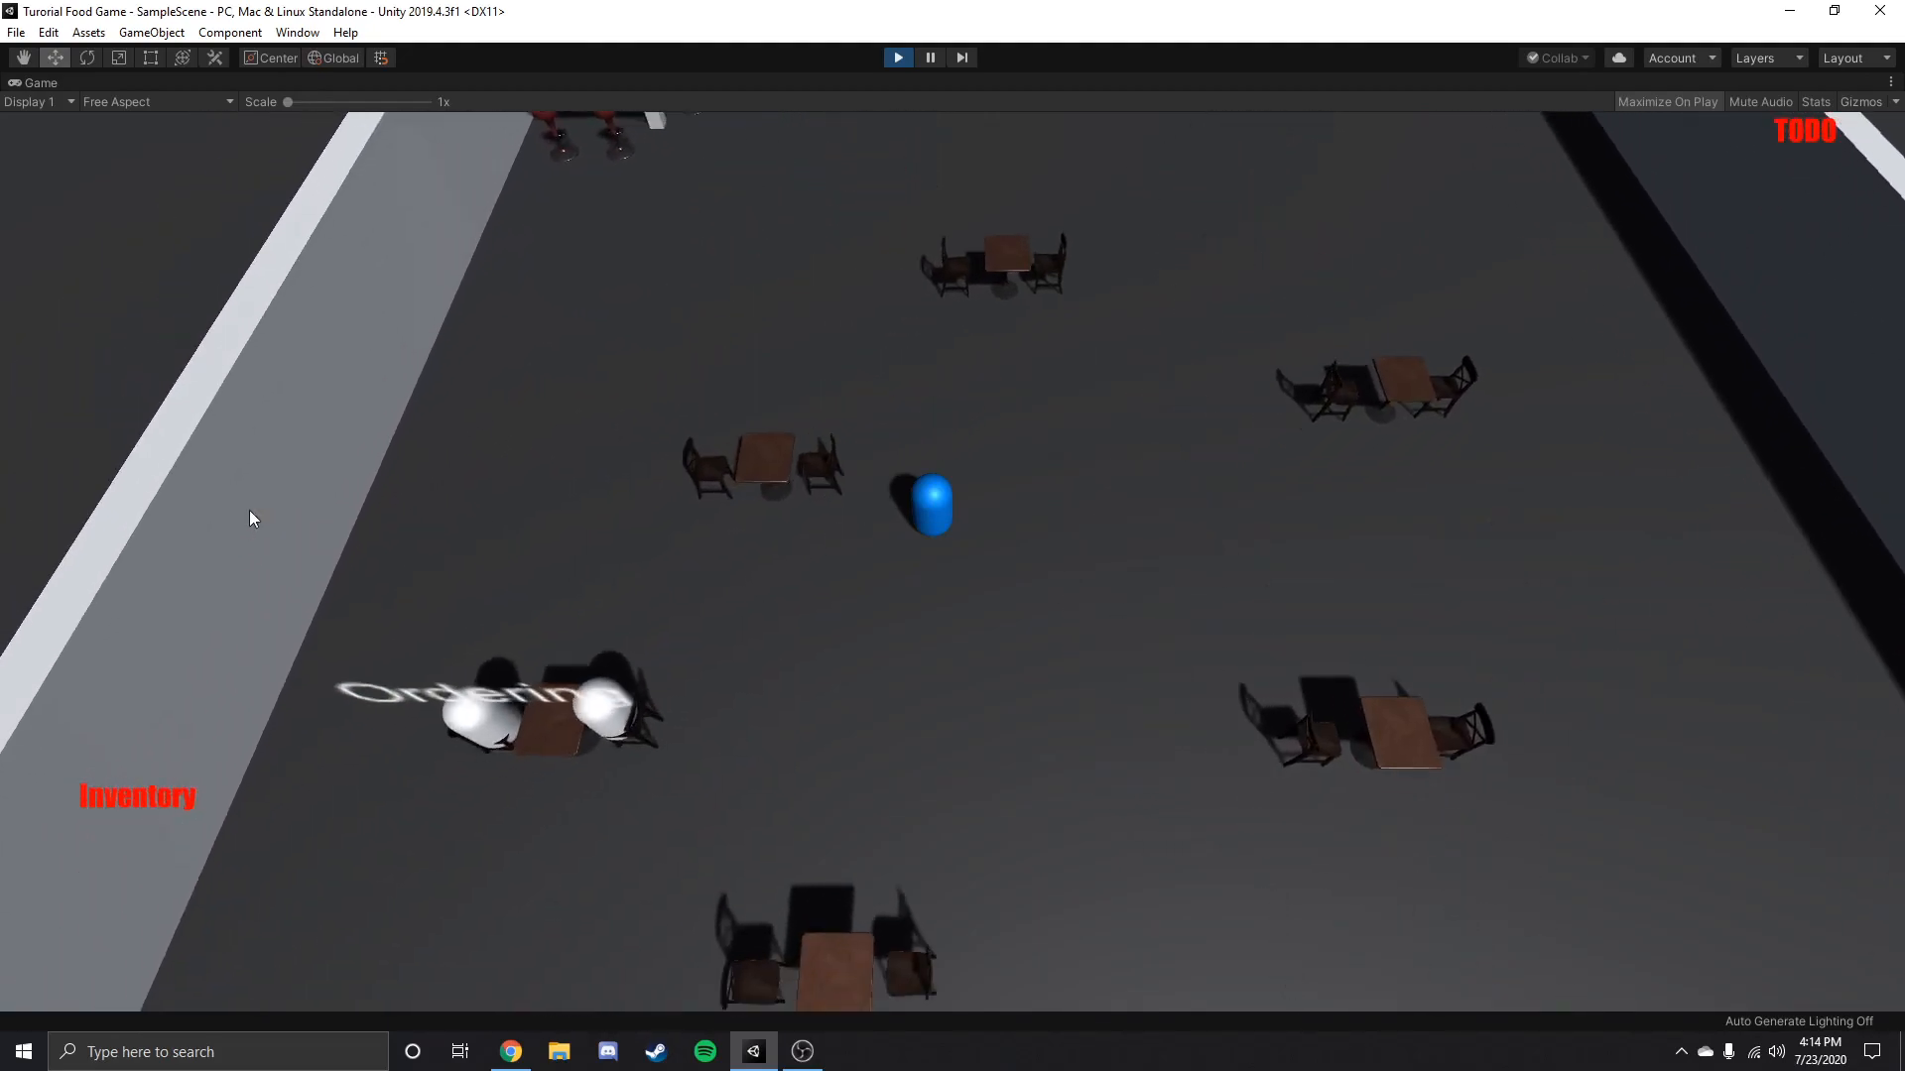
# Take the seated guests' order, fetch a Drink from the kitchen and deliver it to their table.
pyautogui.press('s')
pyautogui.press('s')
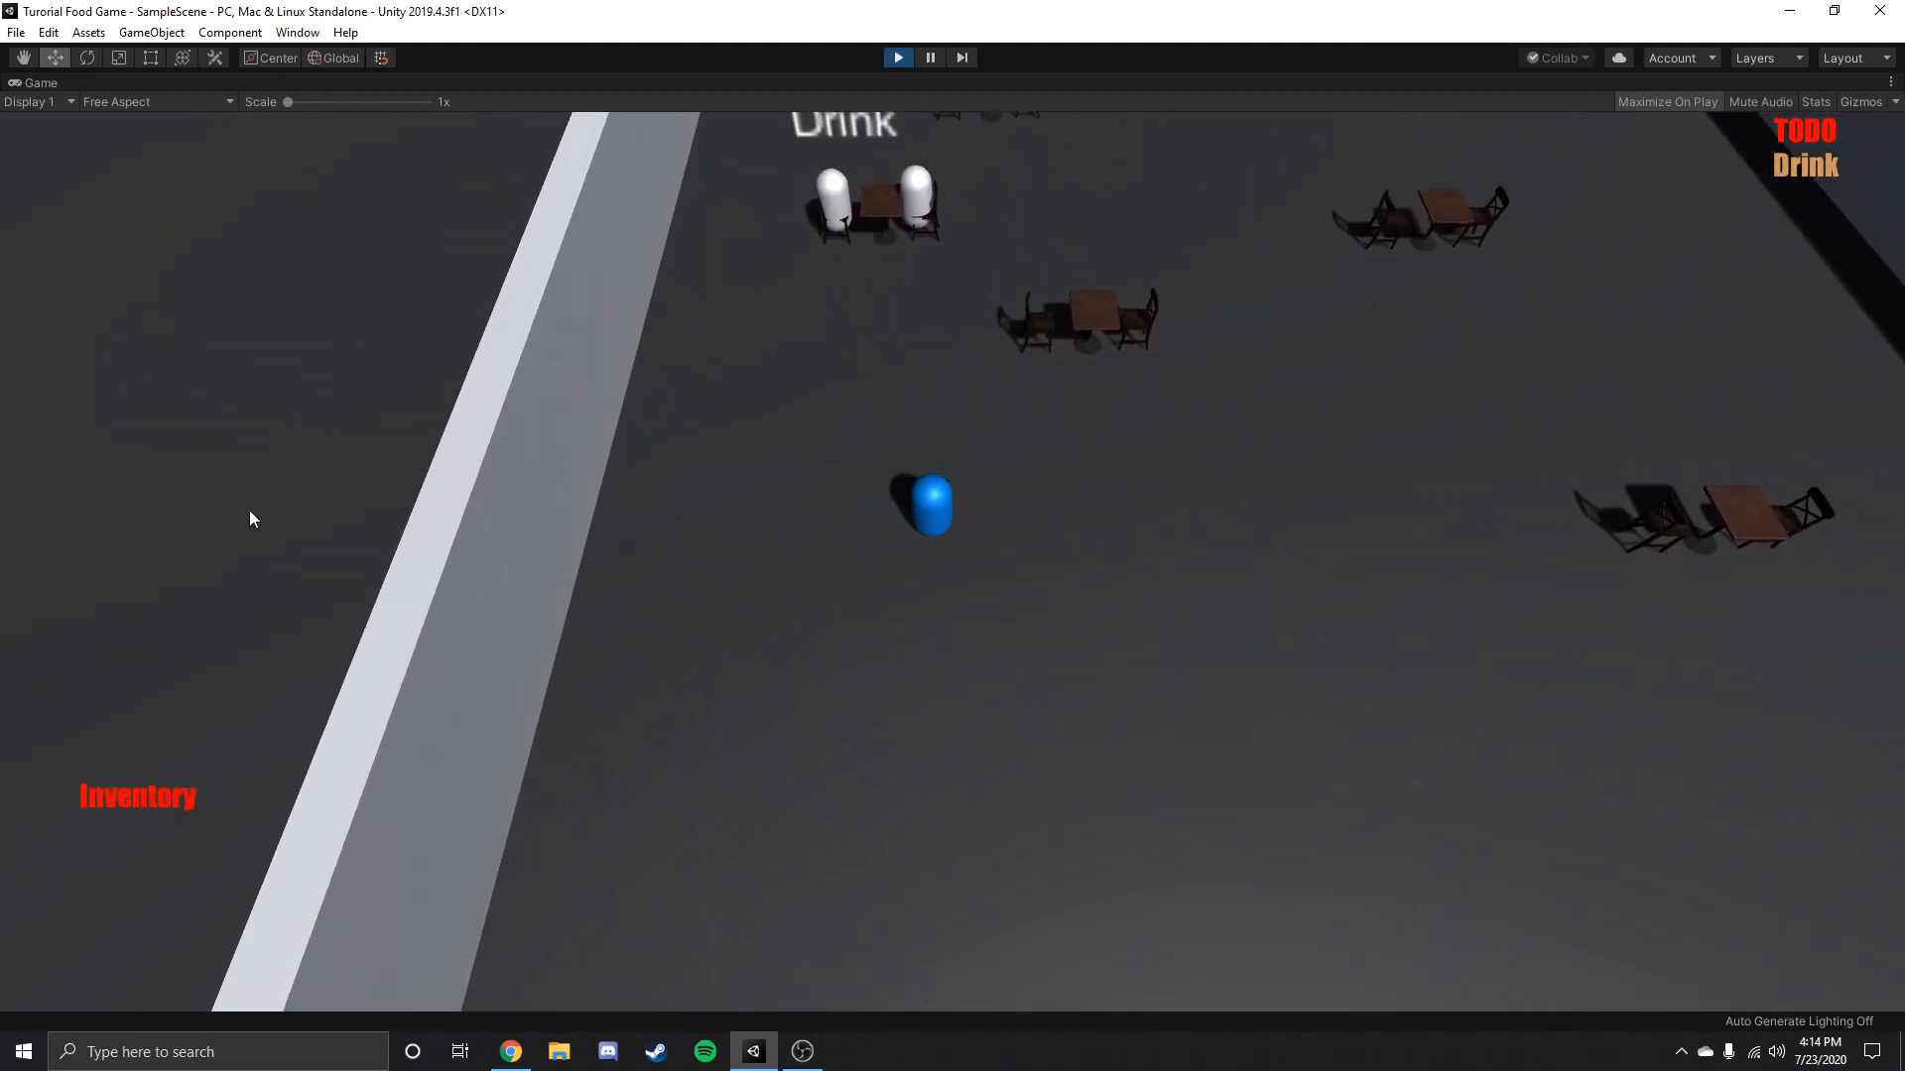
pyautogui.press('s')
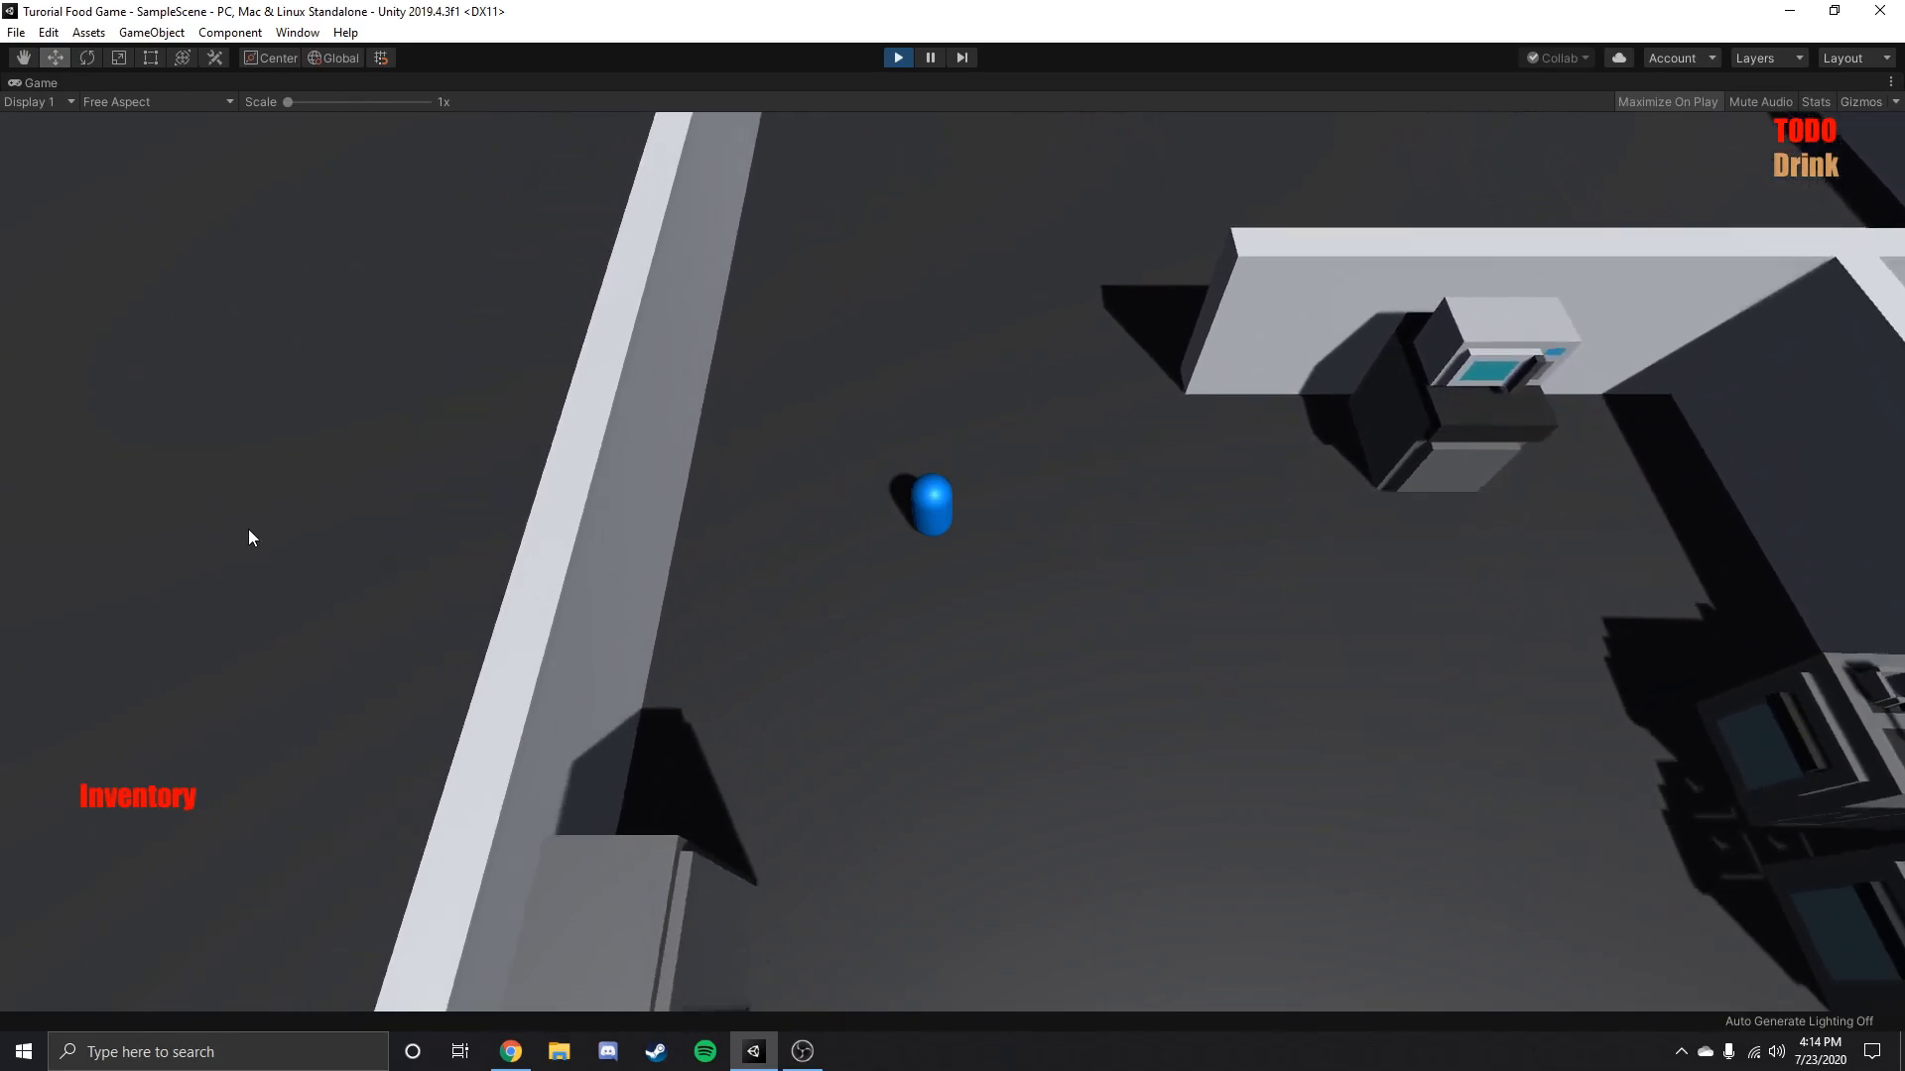
pyautogui.press('w')
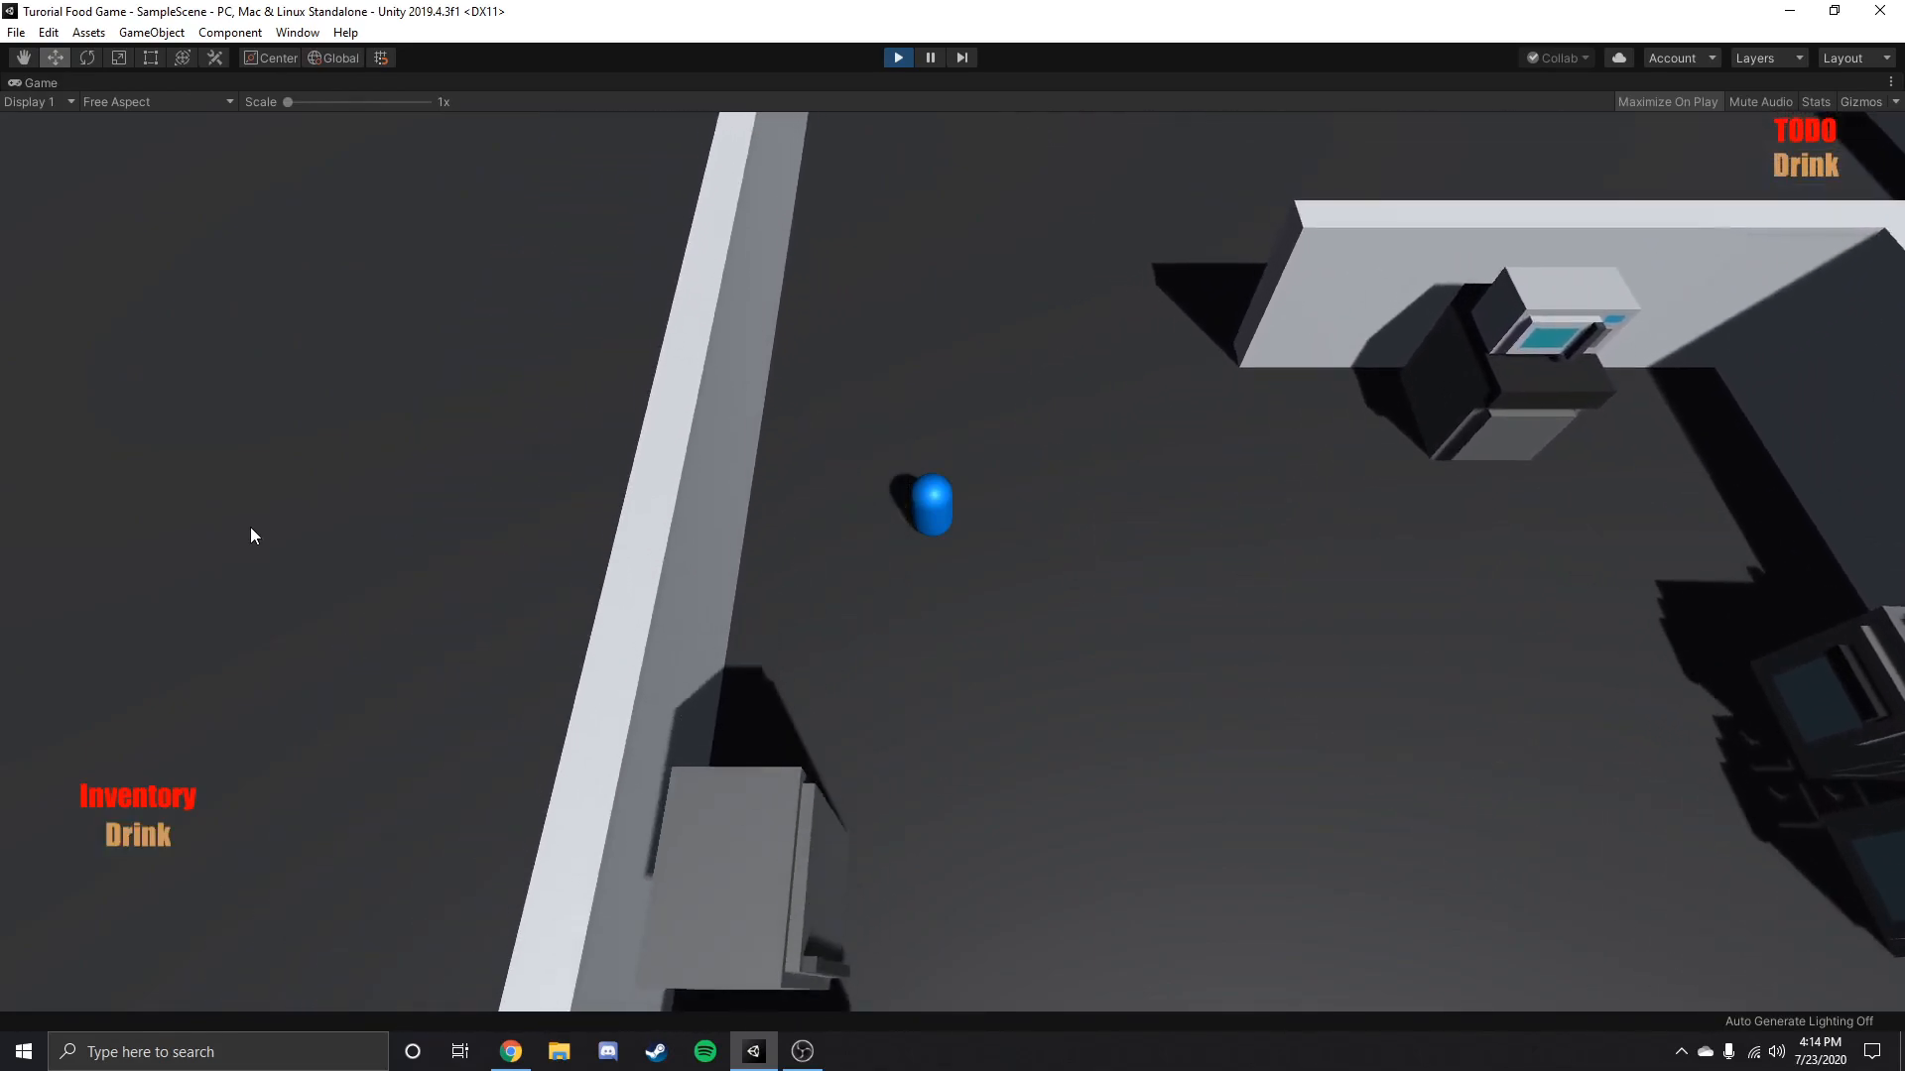
pyautogui.press('w')
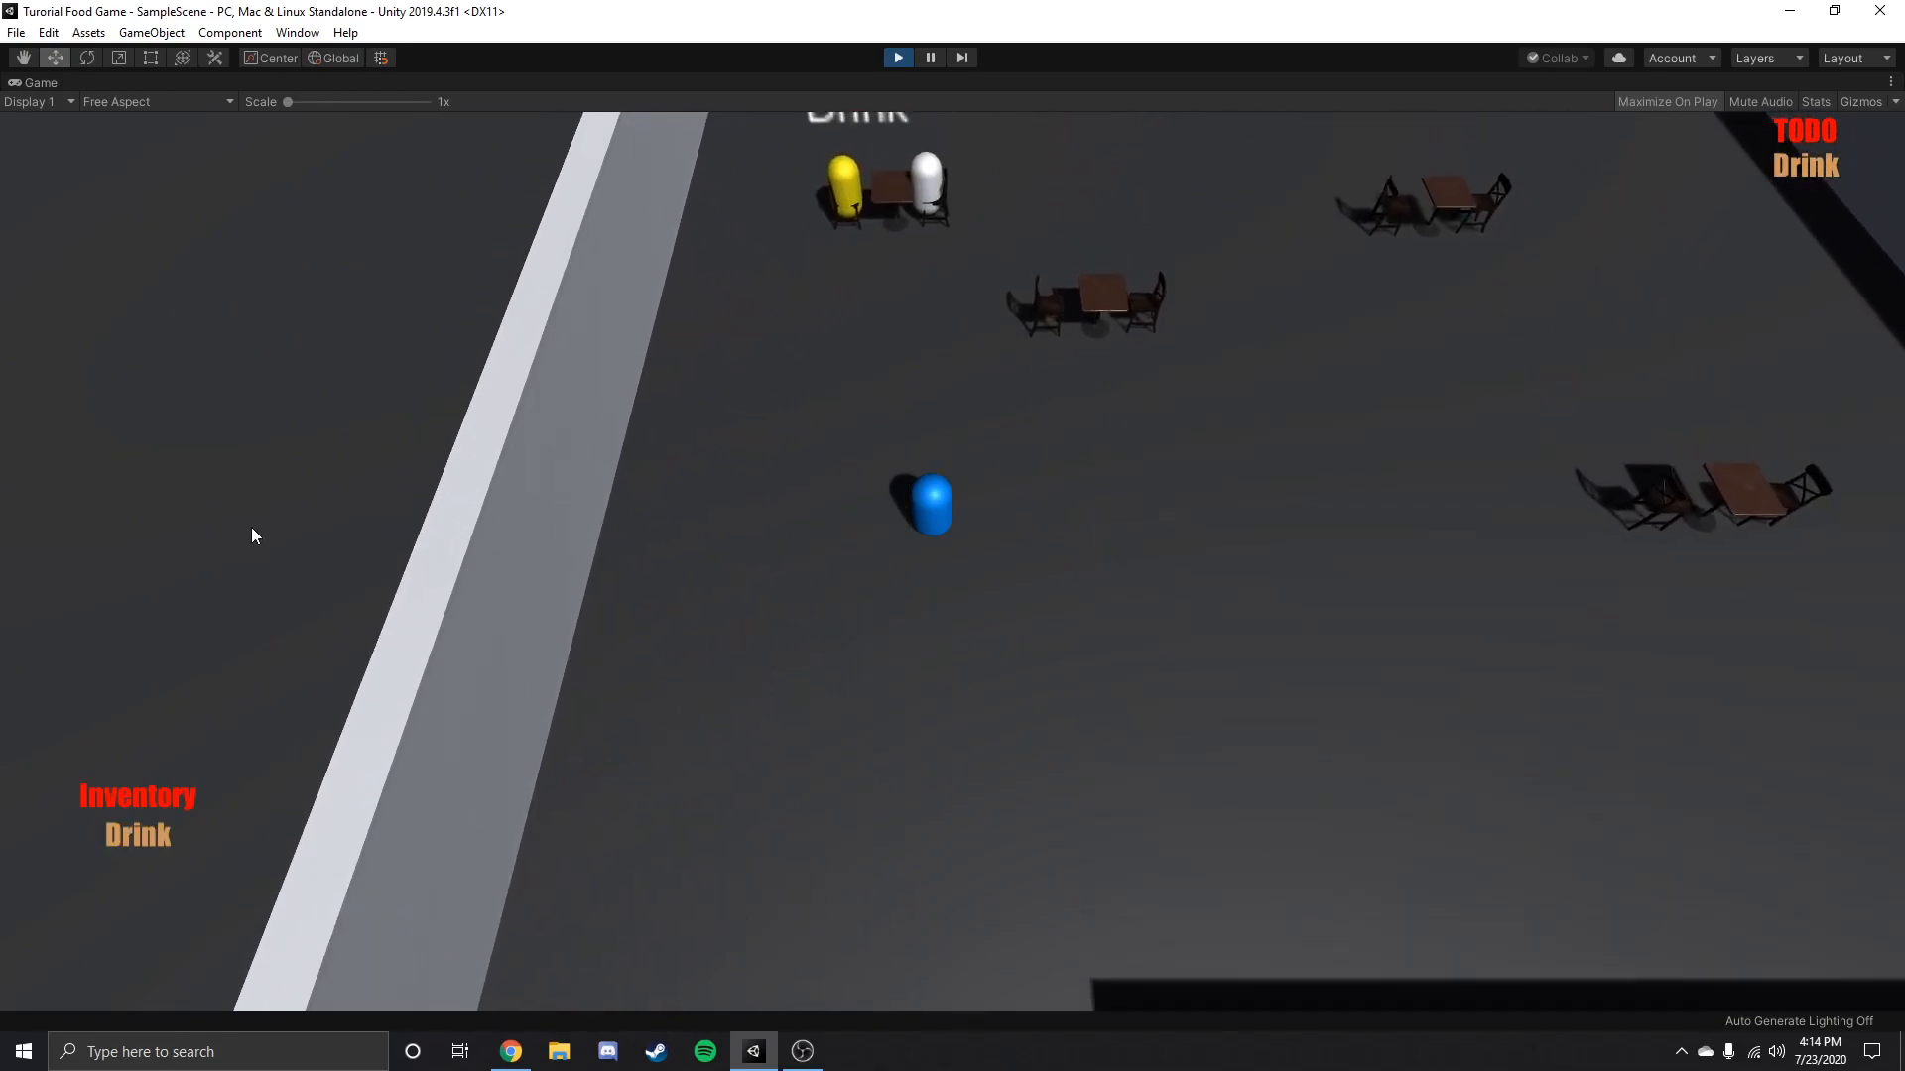
pyautogui.press('s')
pyautogui.press('d')
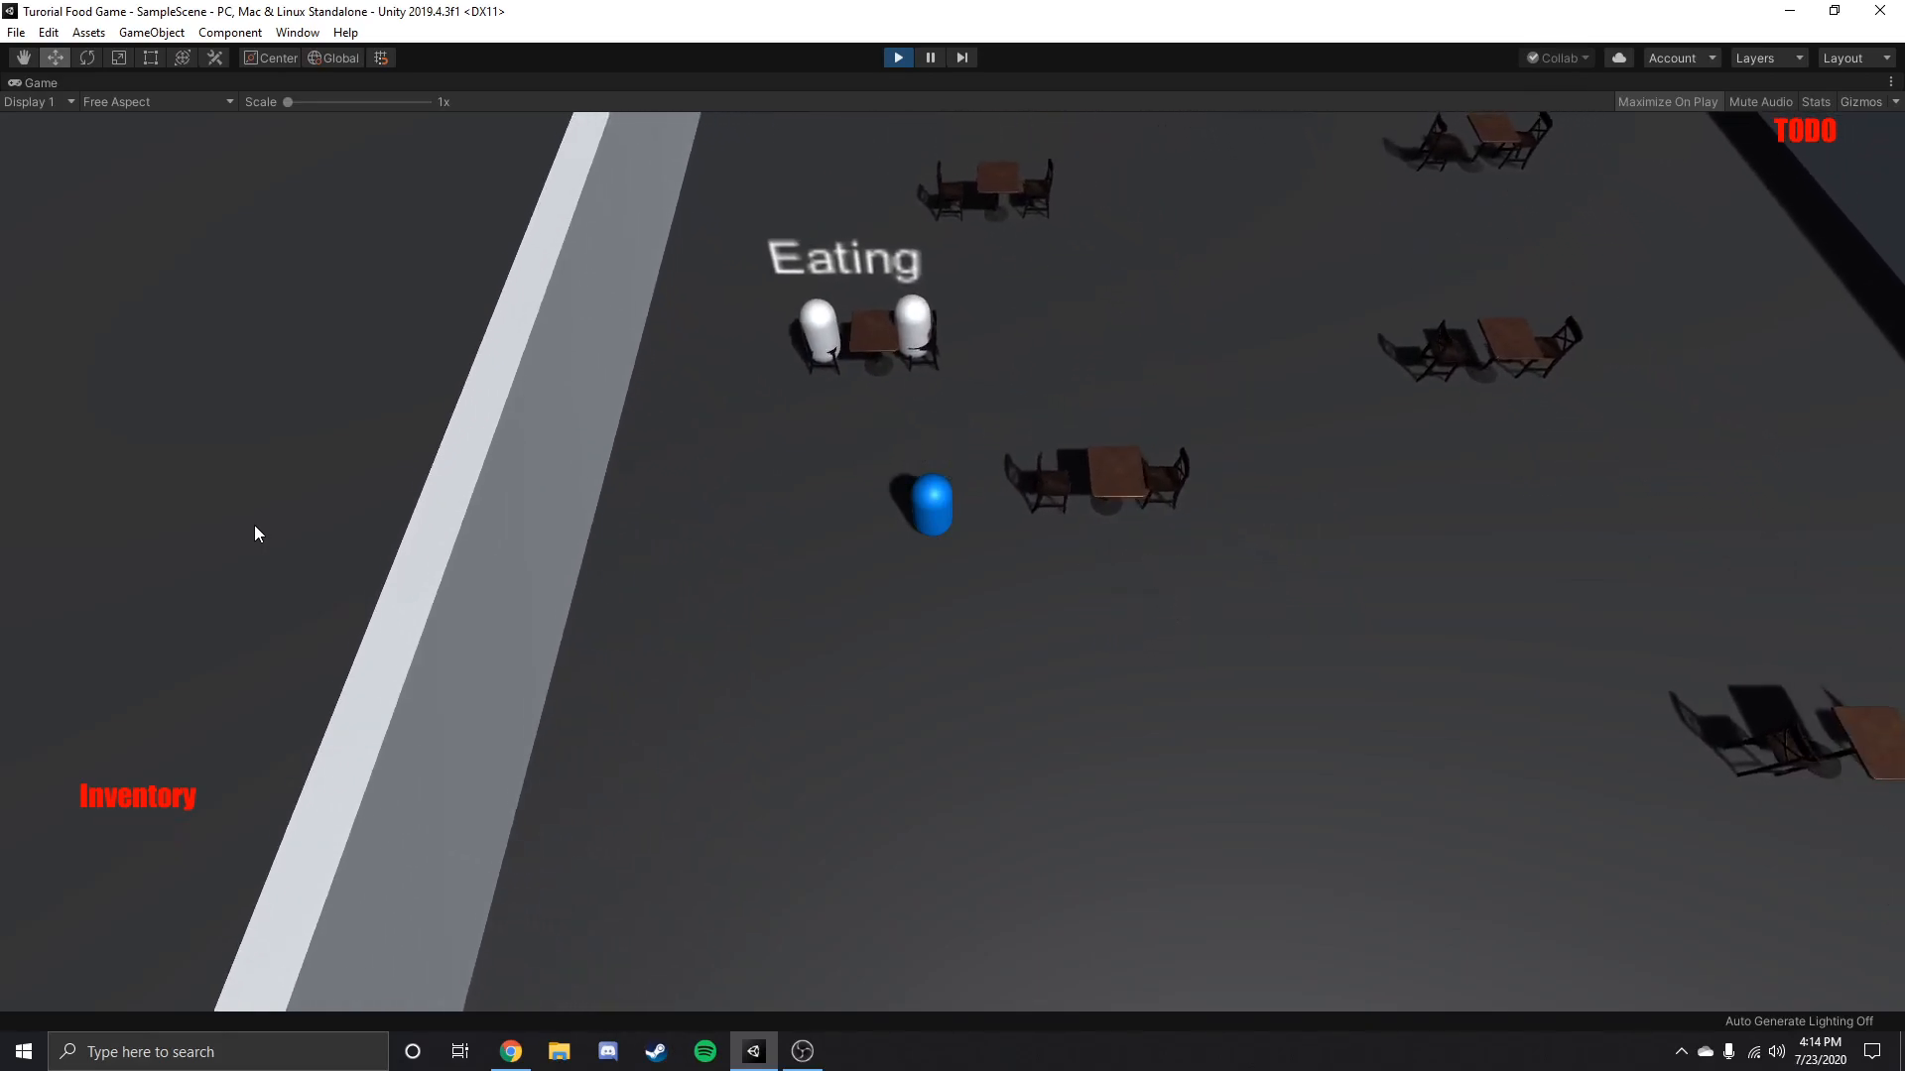
# Walk the player through the dining room and kitchen, ending the play test at the kitchen appliances.
pyautogui.press('w')
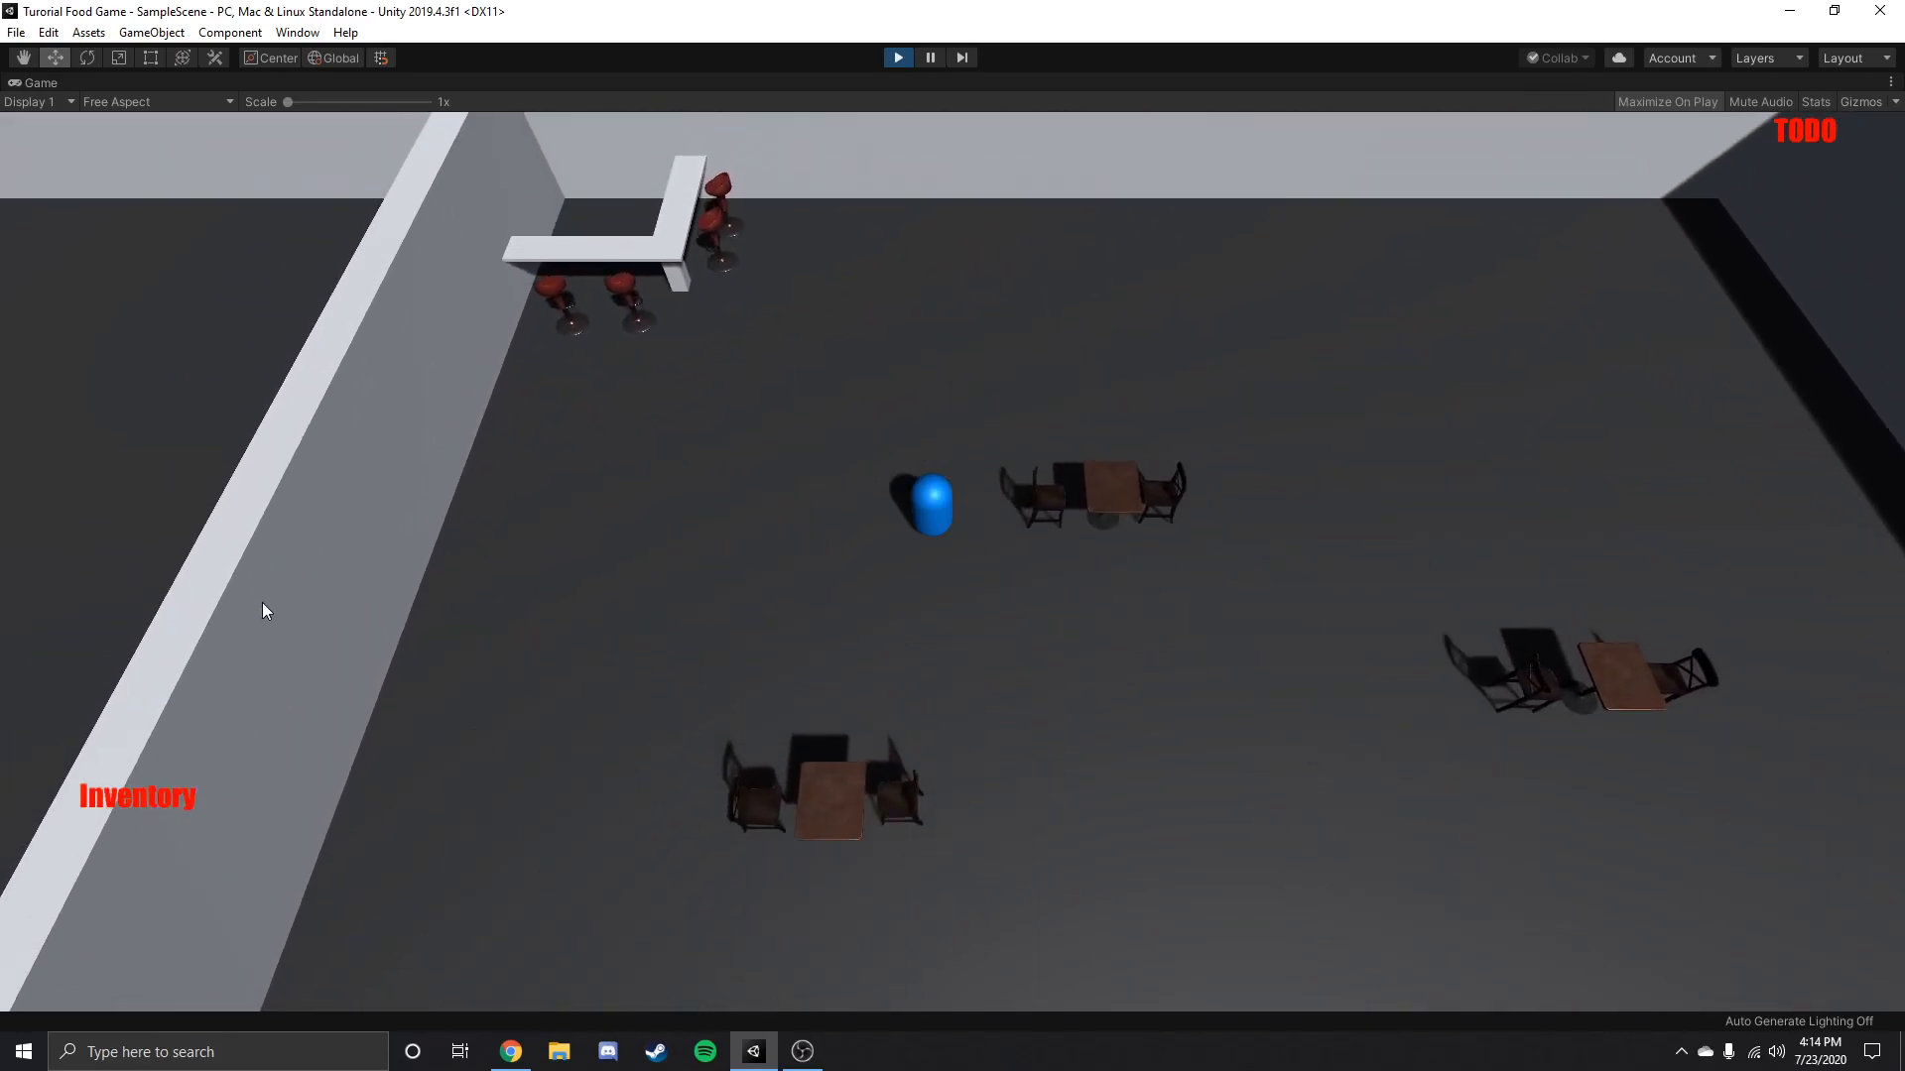
pyautogui.press('s')
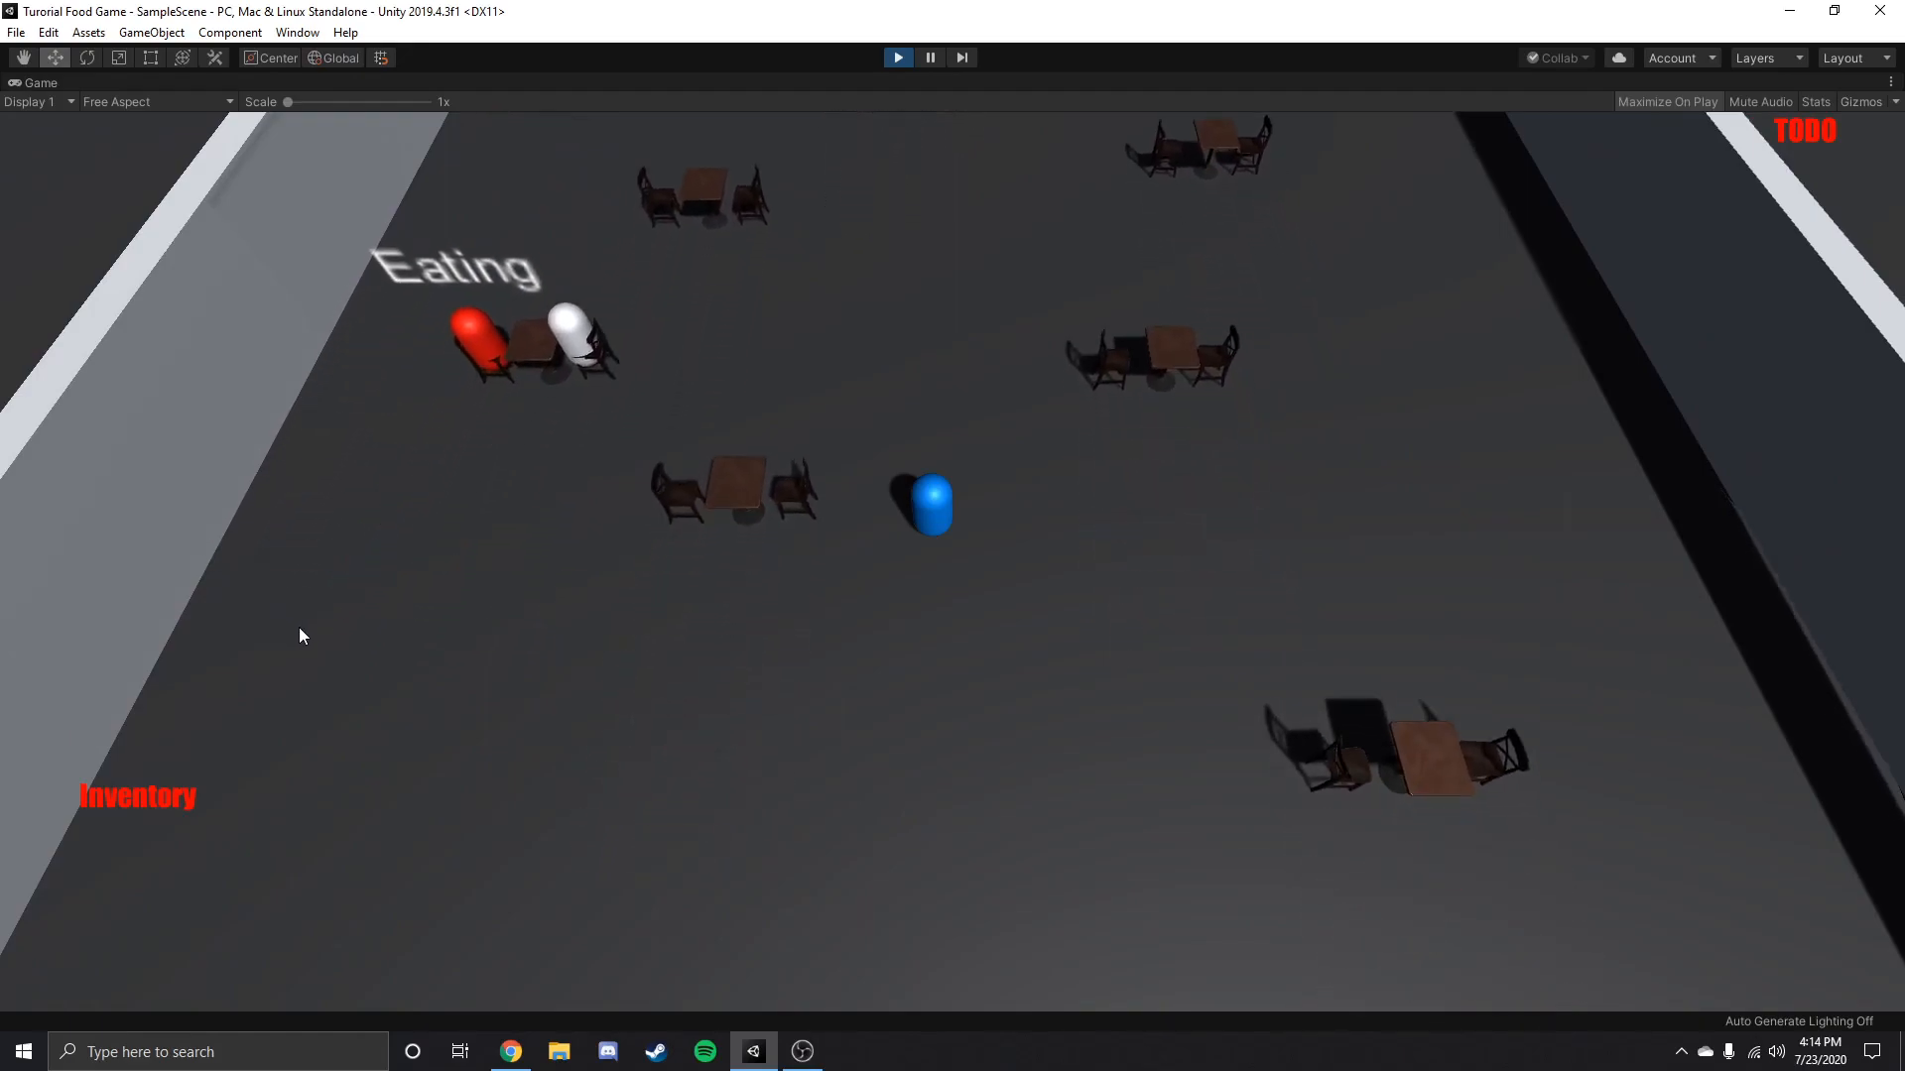
pyautogui.press('a')
pyautogui.press('a')
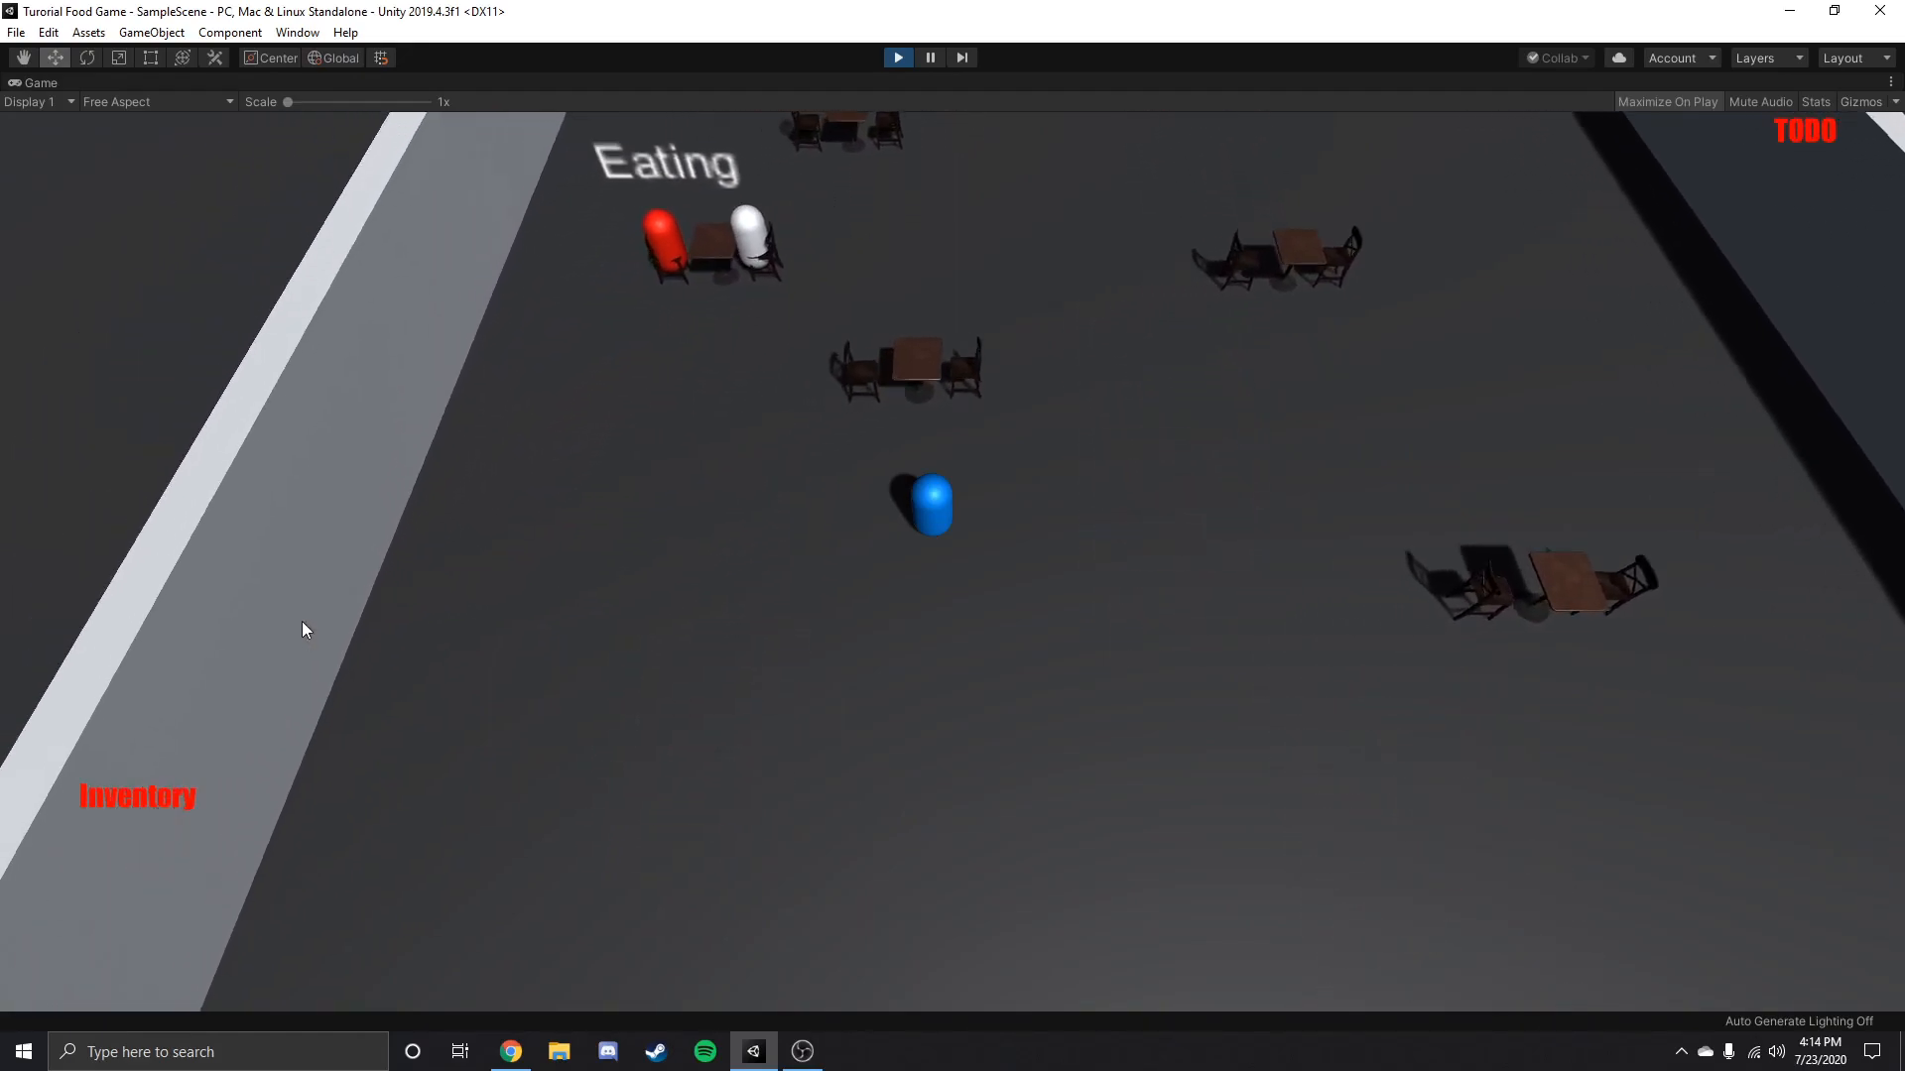
pyautogui.press('s')
pyautogui.press('s')
pyautogui.press('d')
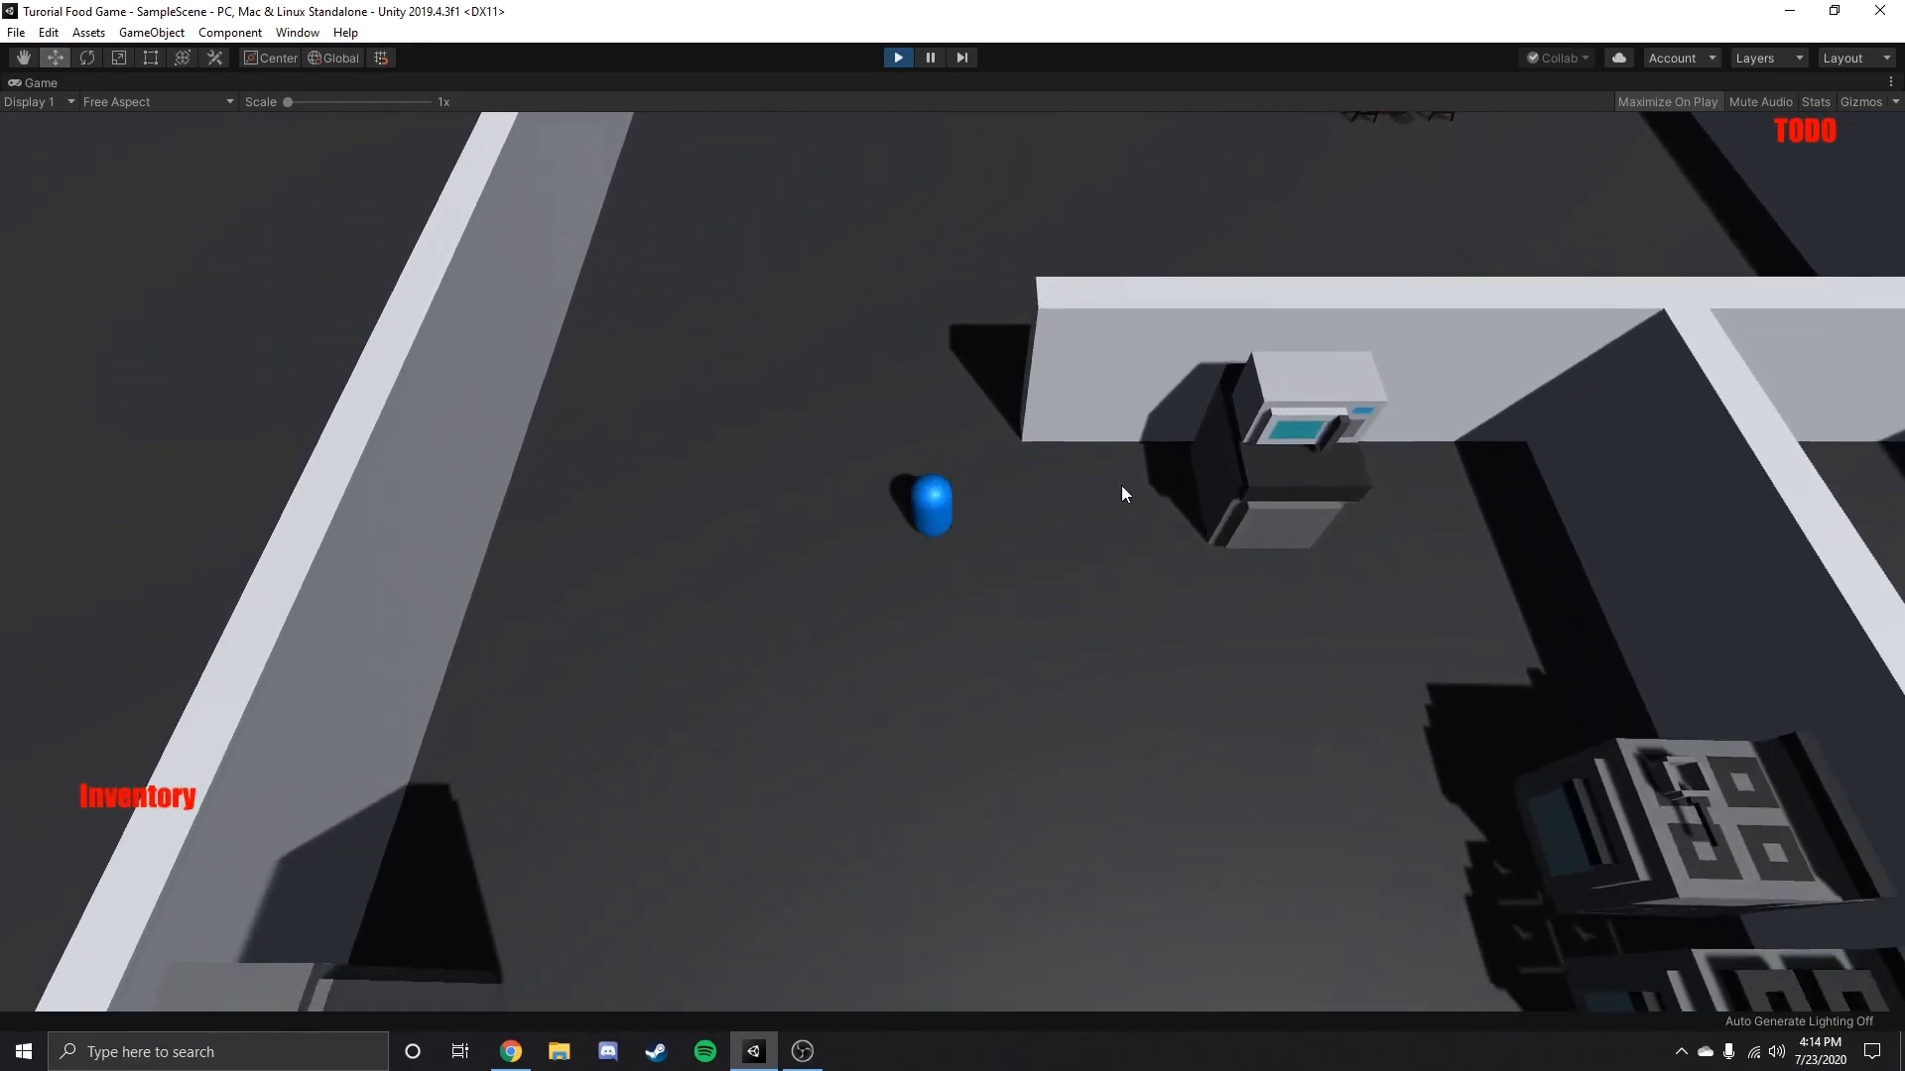
pyautogui.press('s')
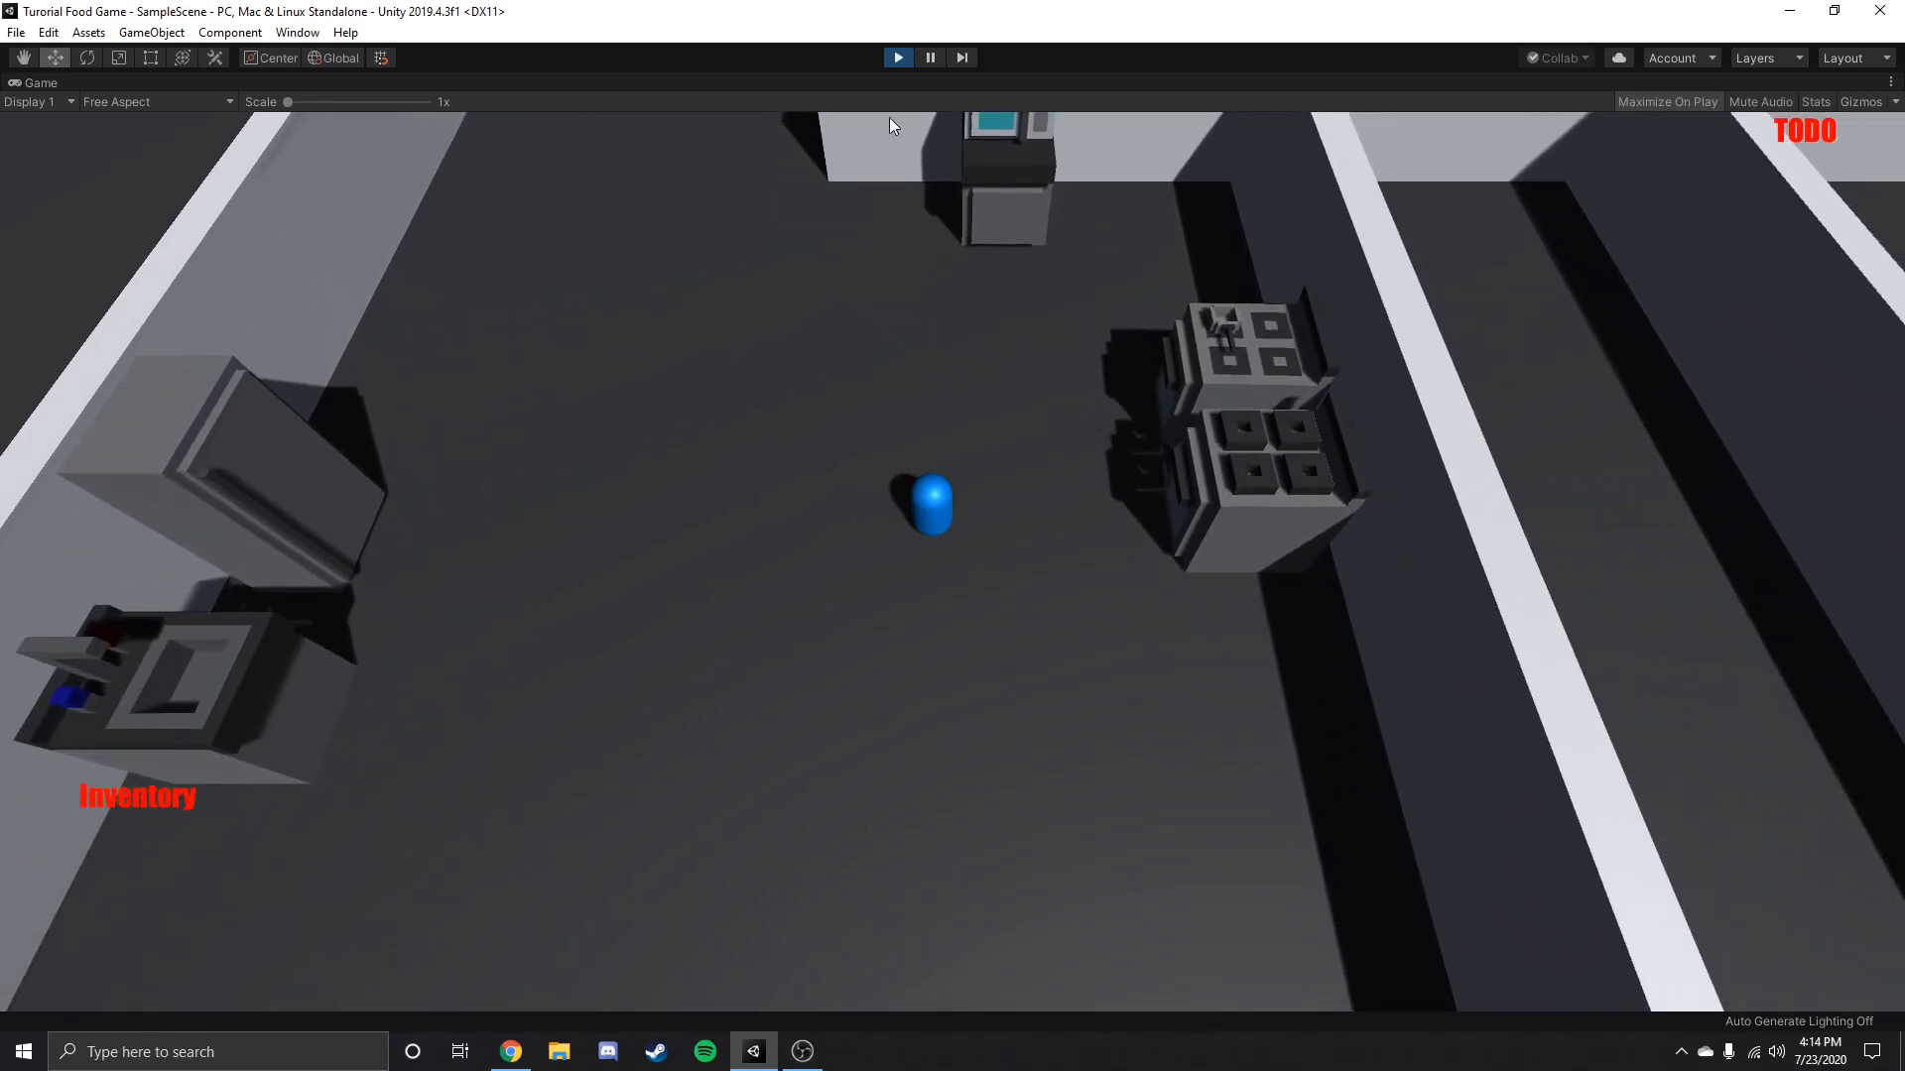
pyautogui.press('a')
pyautogui.click(903, 55)
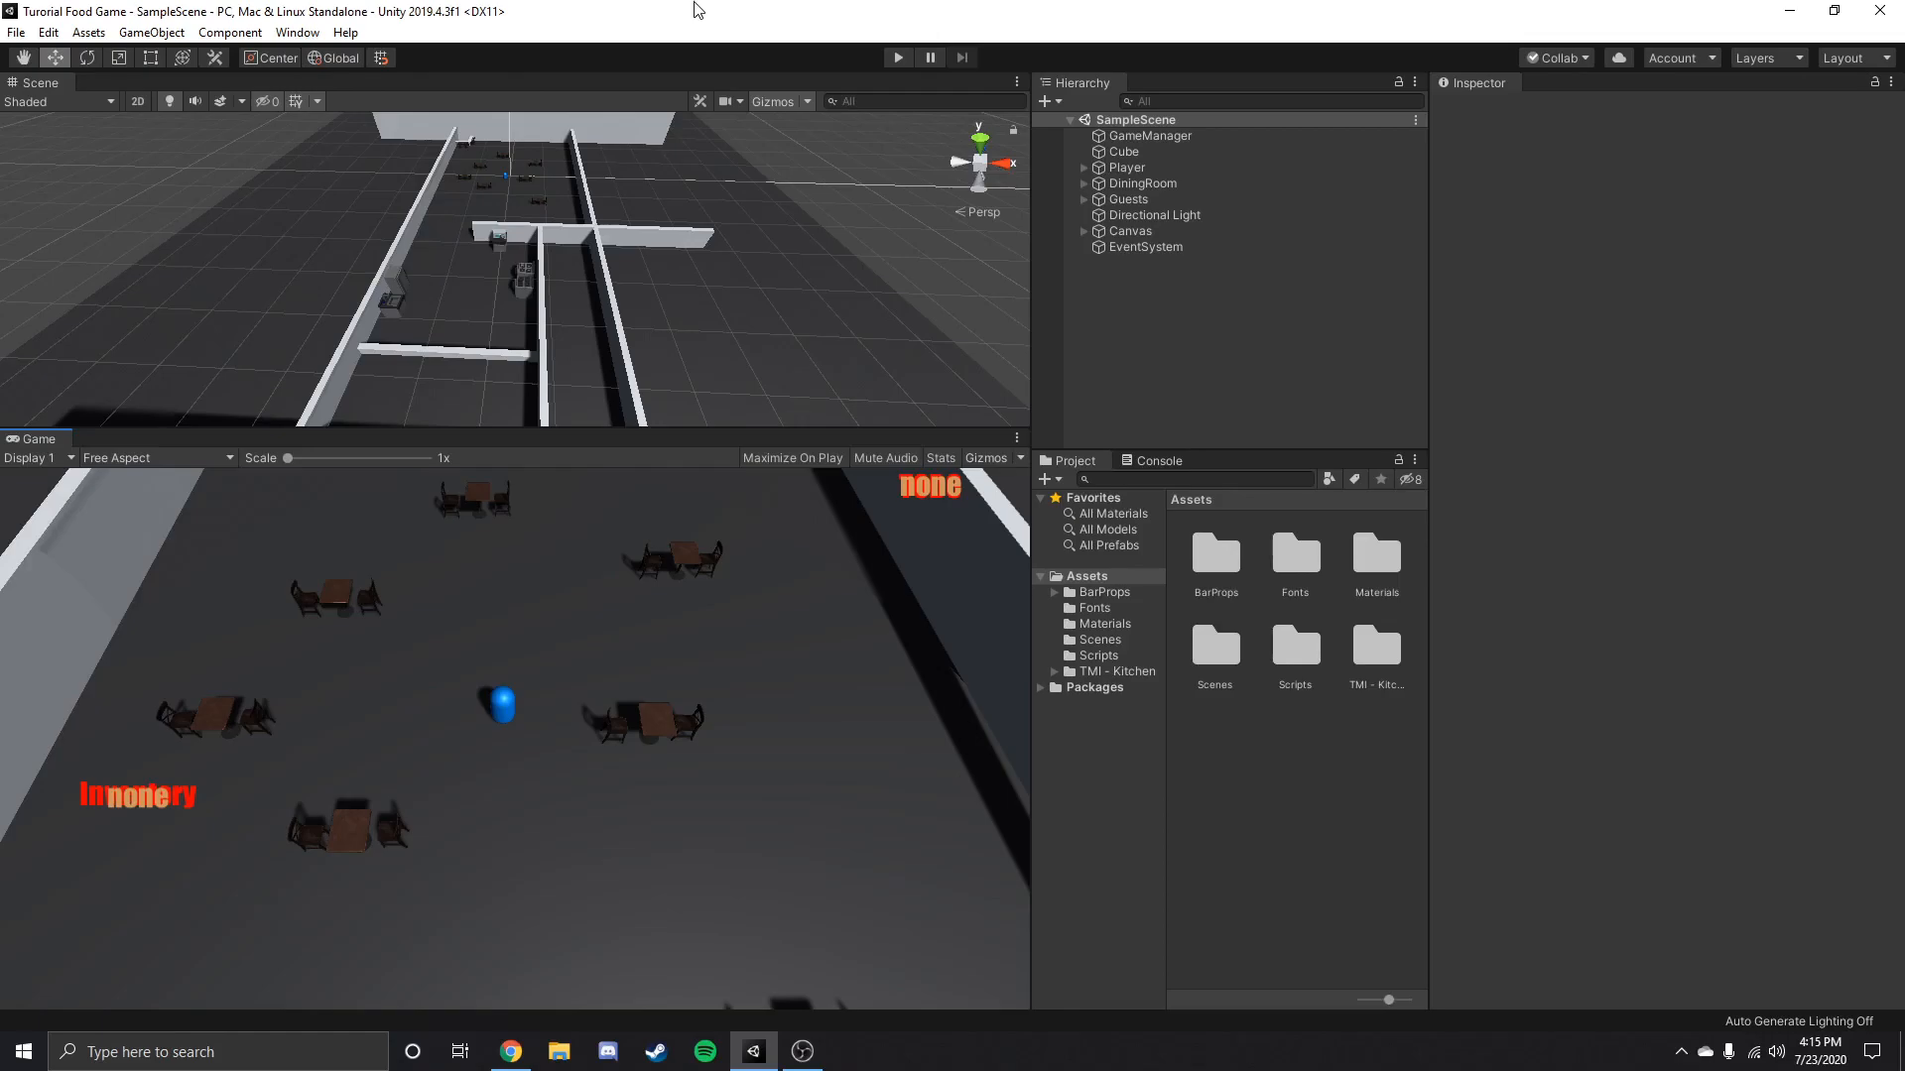
# Examine the layout of the restaurant's dining room and walls in the Scene view.
pyautogui.keyDown('alt'); pyautogui.moveTo(664, 305); pyautogui.dragTo(562, 261); pyautogui.keyUp('alt')
pyautogui.scroll(-3, 443, 326)
pyautogui.scroll(8, 556, 296)
pyautogui.scroll(-5, 540, 297)
pyautogui.moveTo(540, 297); pyautogui.dragTo(480, 265, button='right')
pyautogui.scroll(4, 540, 231)
pyautogui.scroll(10, 497, 205)
pyautogui.scroll(-12, 476, 271)
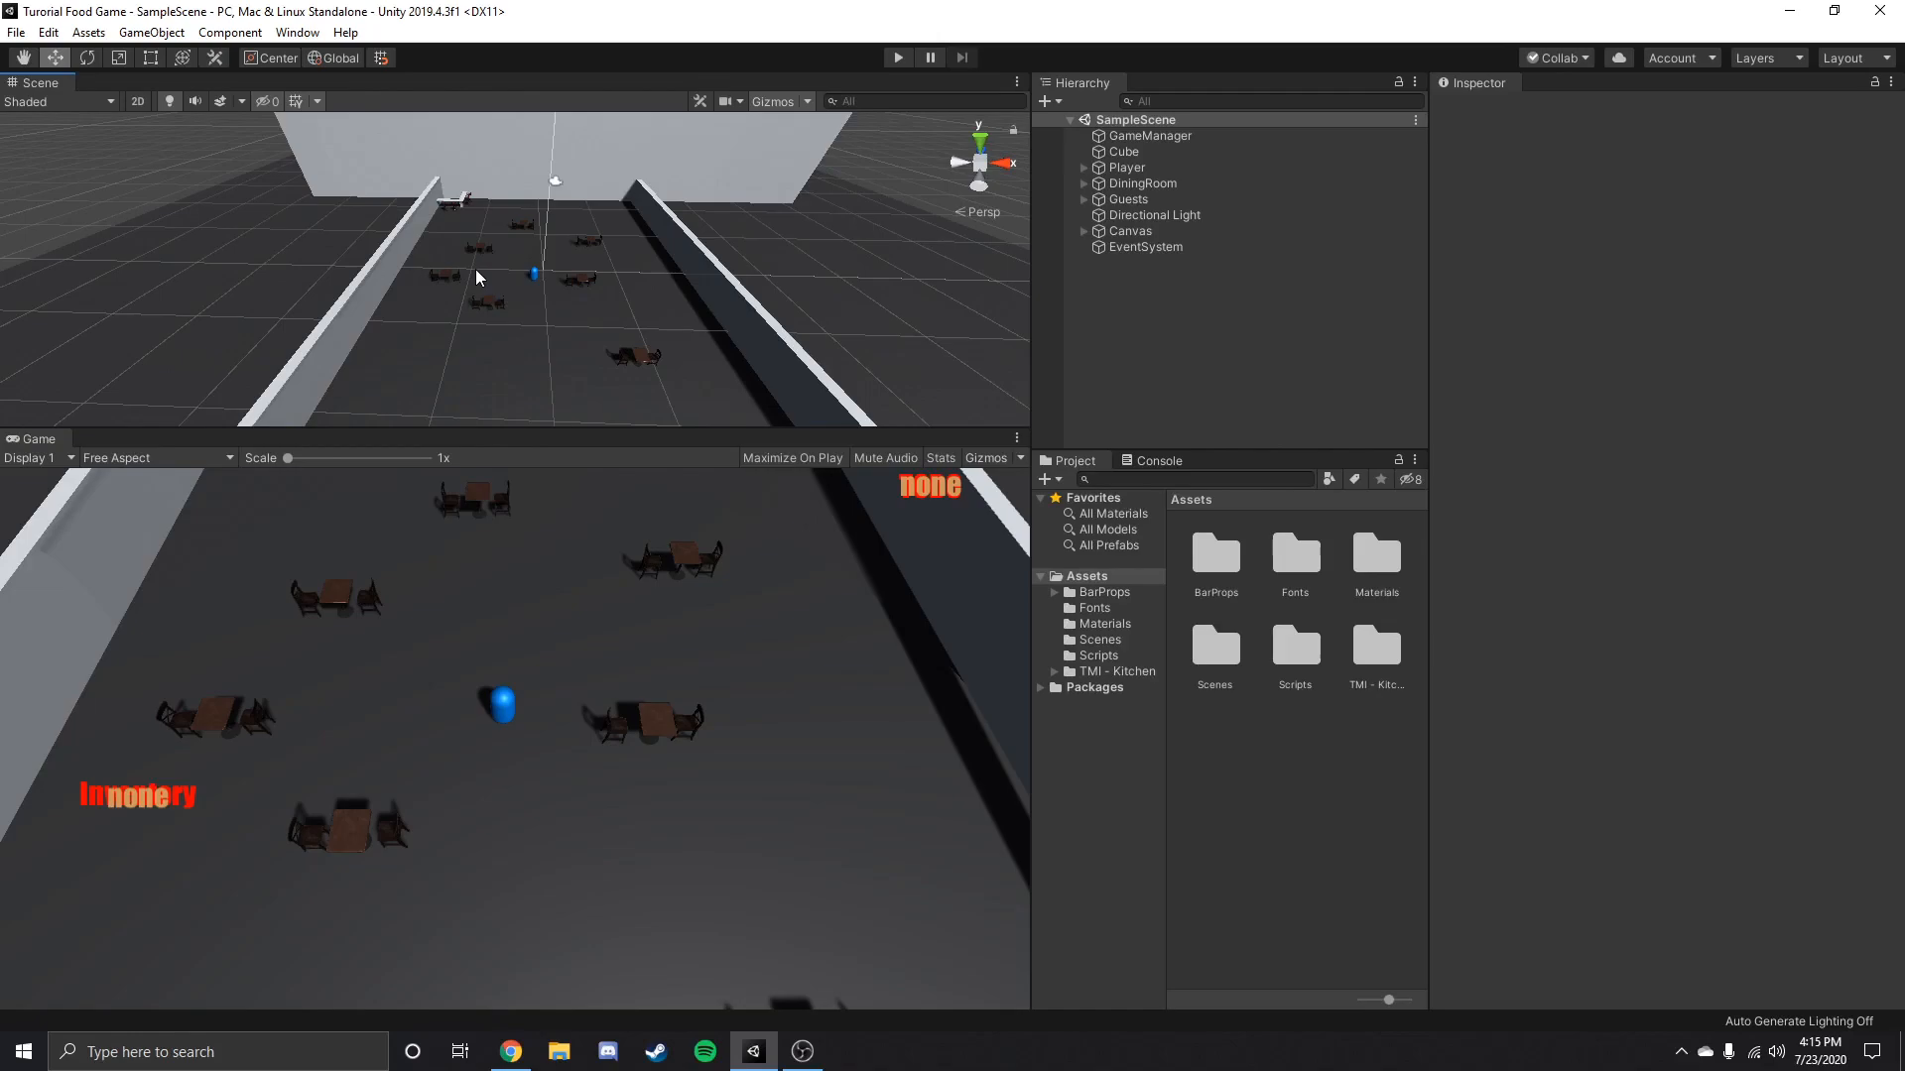
pyautogui.moveTo(608, 299); pyautogui.dragTo(605, 352, button='right')
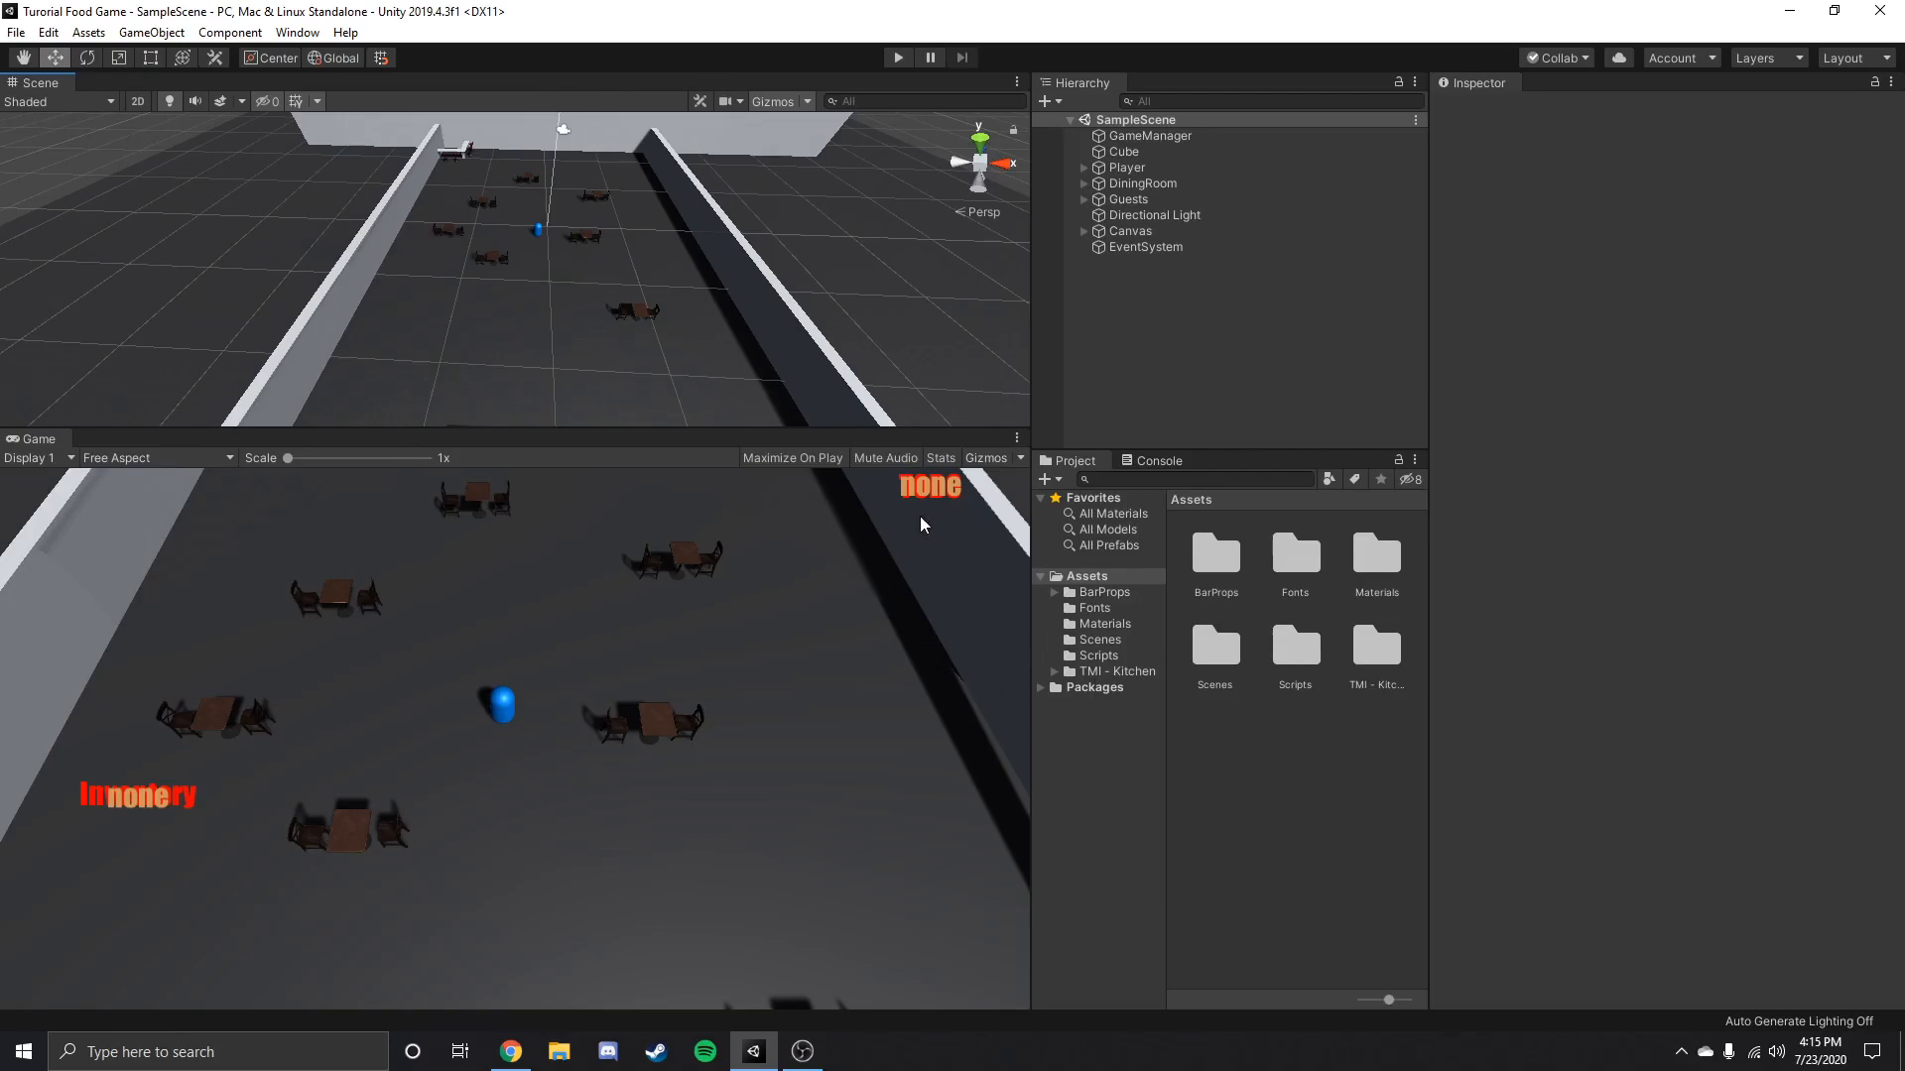
# Switch to Chrome and open the individual plans on the Unity website's Plans and pricing page.
pyautogui.click(509, 1052)
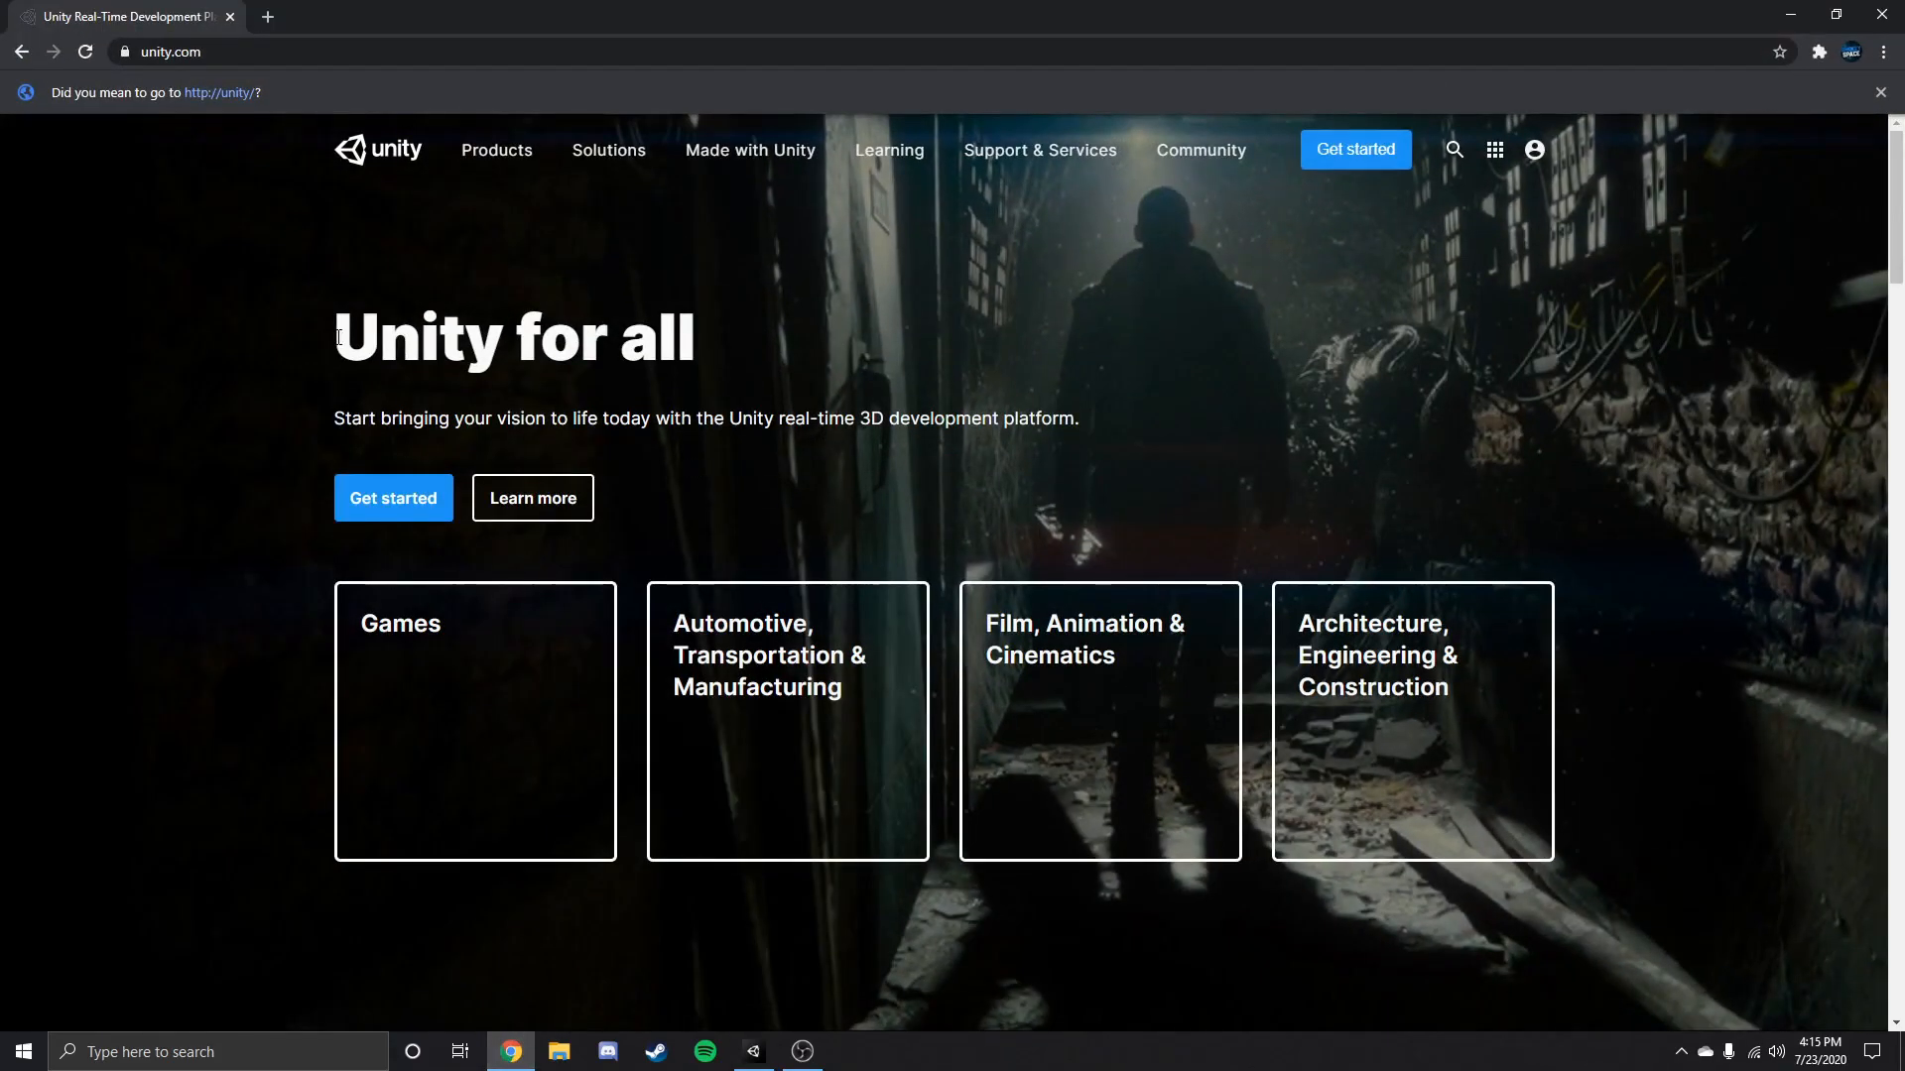
pyautogui.click(377, 502)
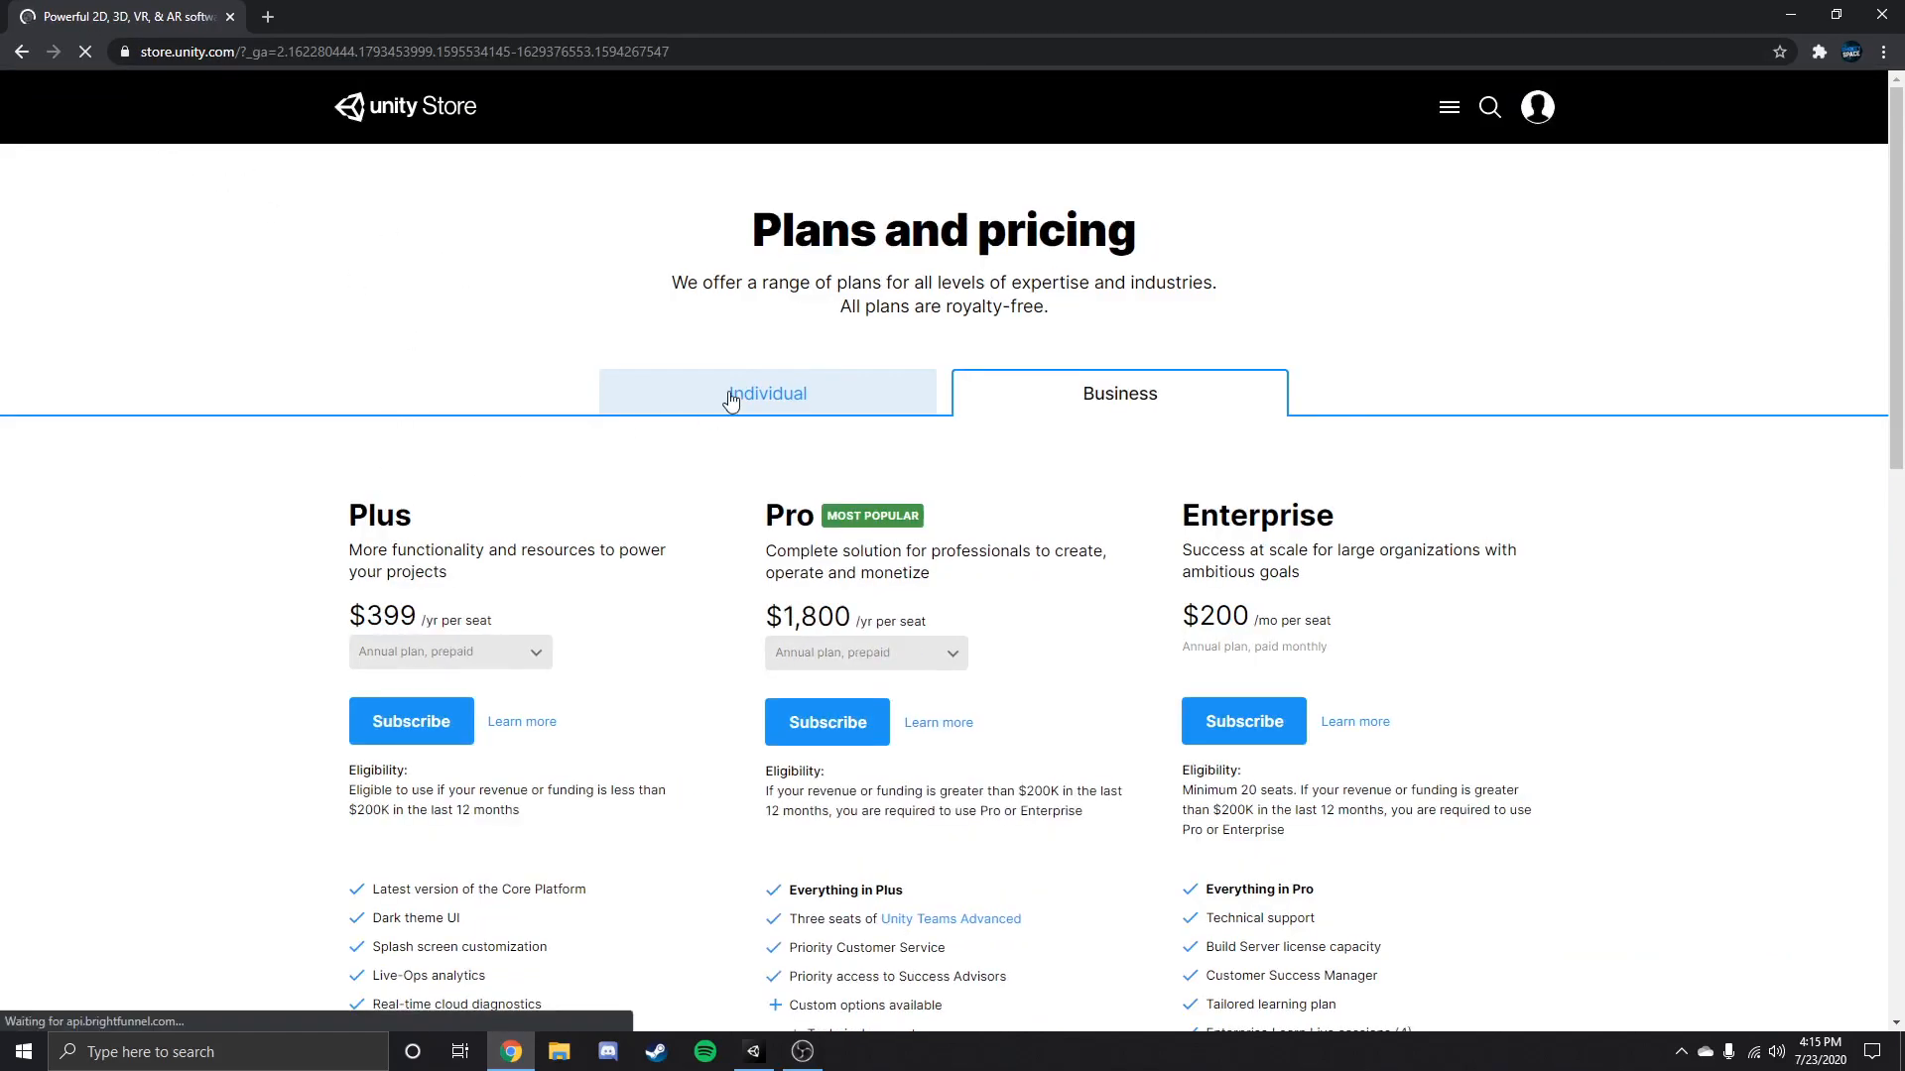
pyautogui.click(732, 394)
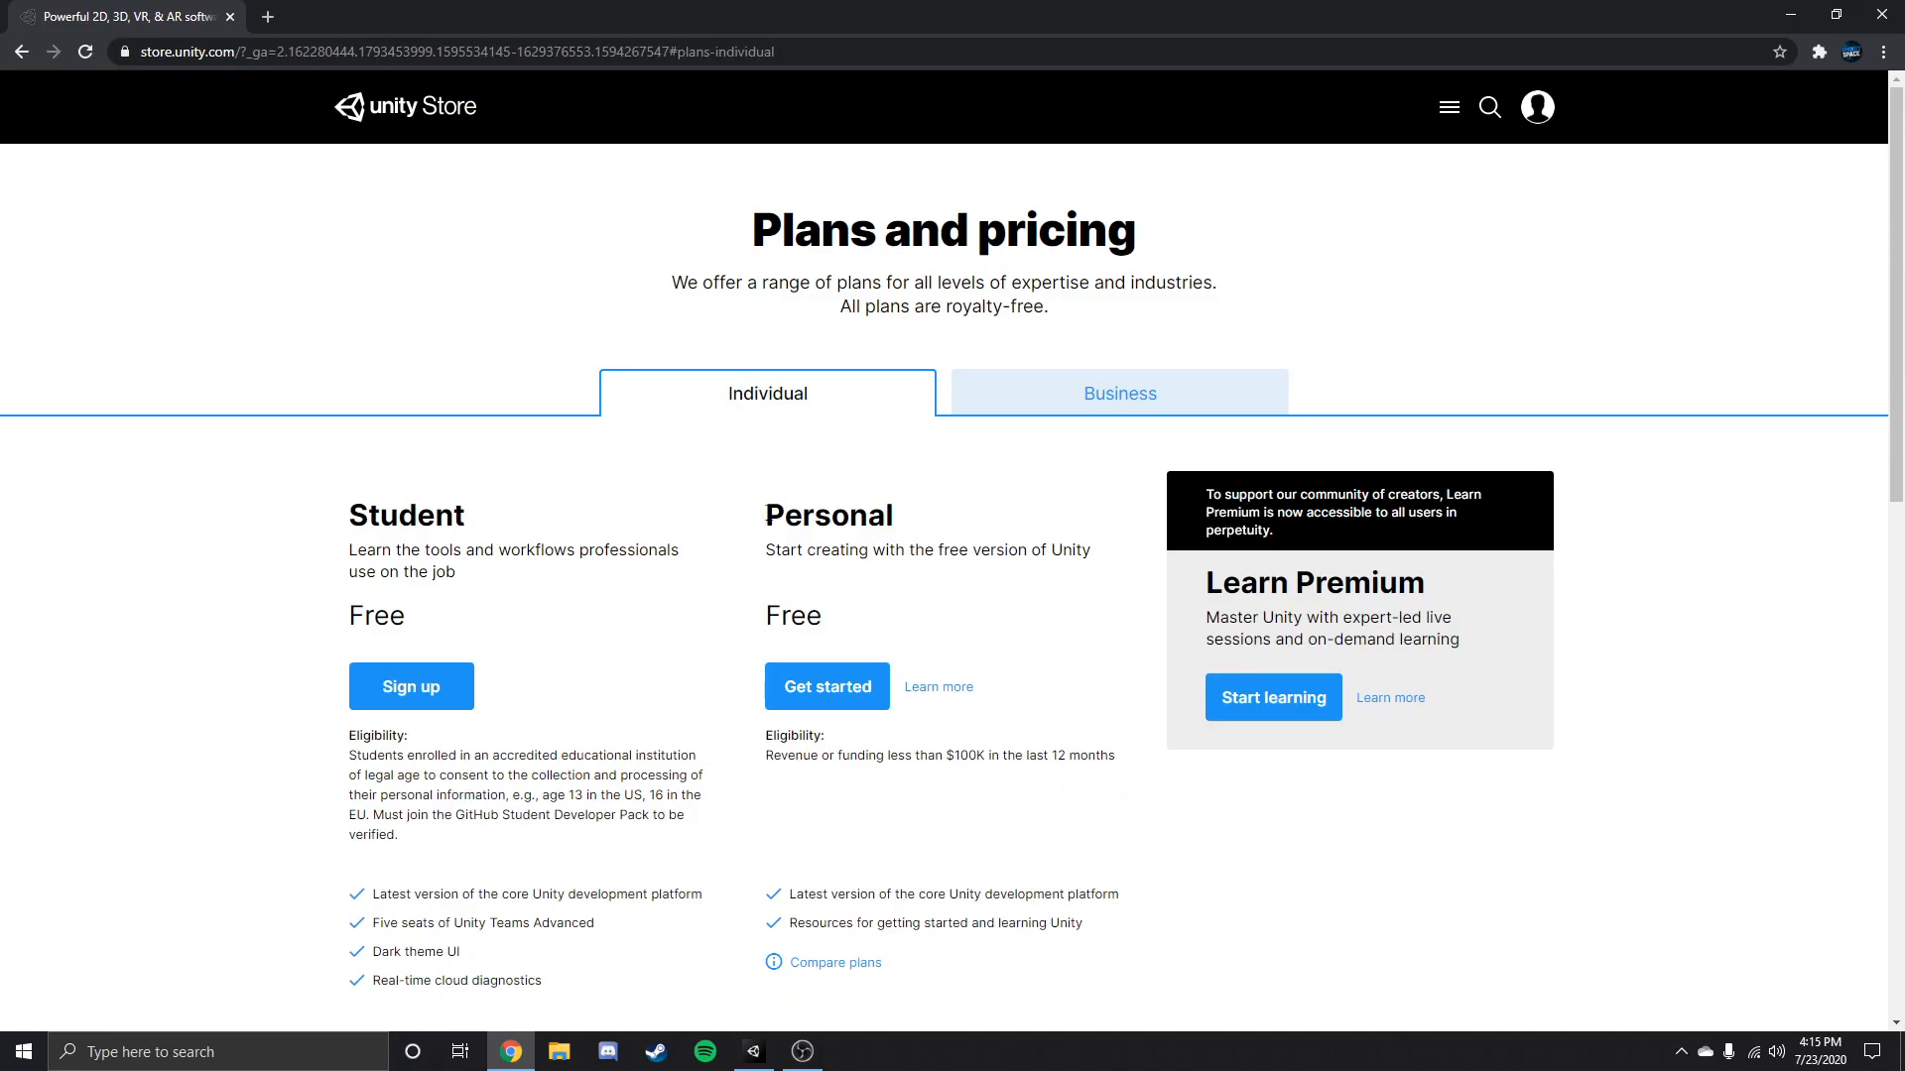
# Examine the Personal and Student plans, then return to the Unity editor.
pyautogui.moveTo(767, 518); pyautogui.dragTo(898, 531)
pyautogui.moveTo(344, 534); pyautogui.dragTo(464, 523)
pyautogui.click(541, 415)
pyautogui.moveTo(595, 13); pyautogui.dragTo(1904, 12)
pyautogui.click(955, 6)
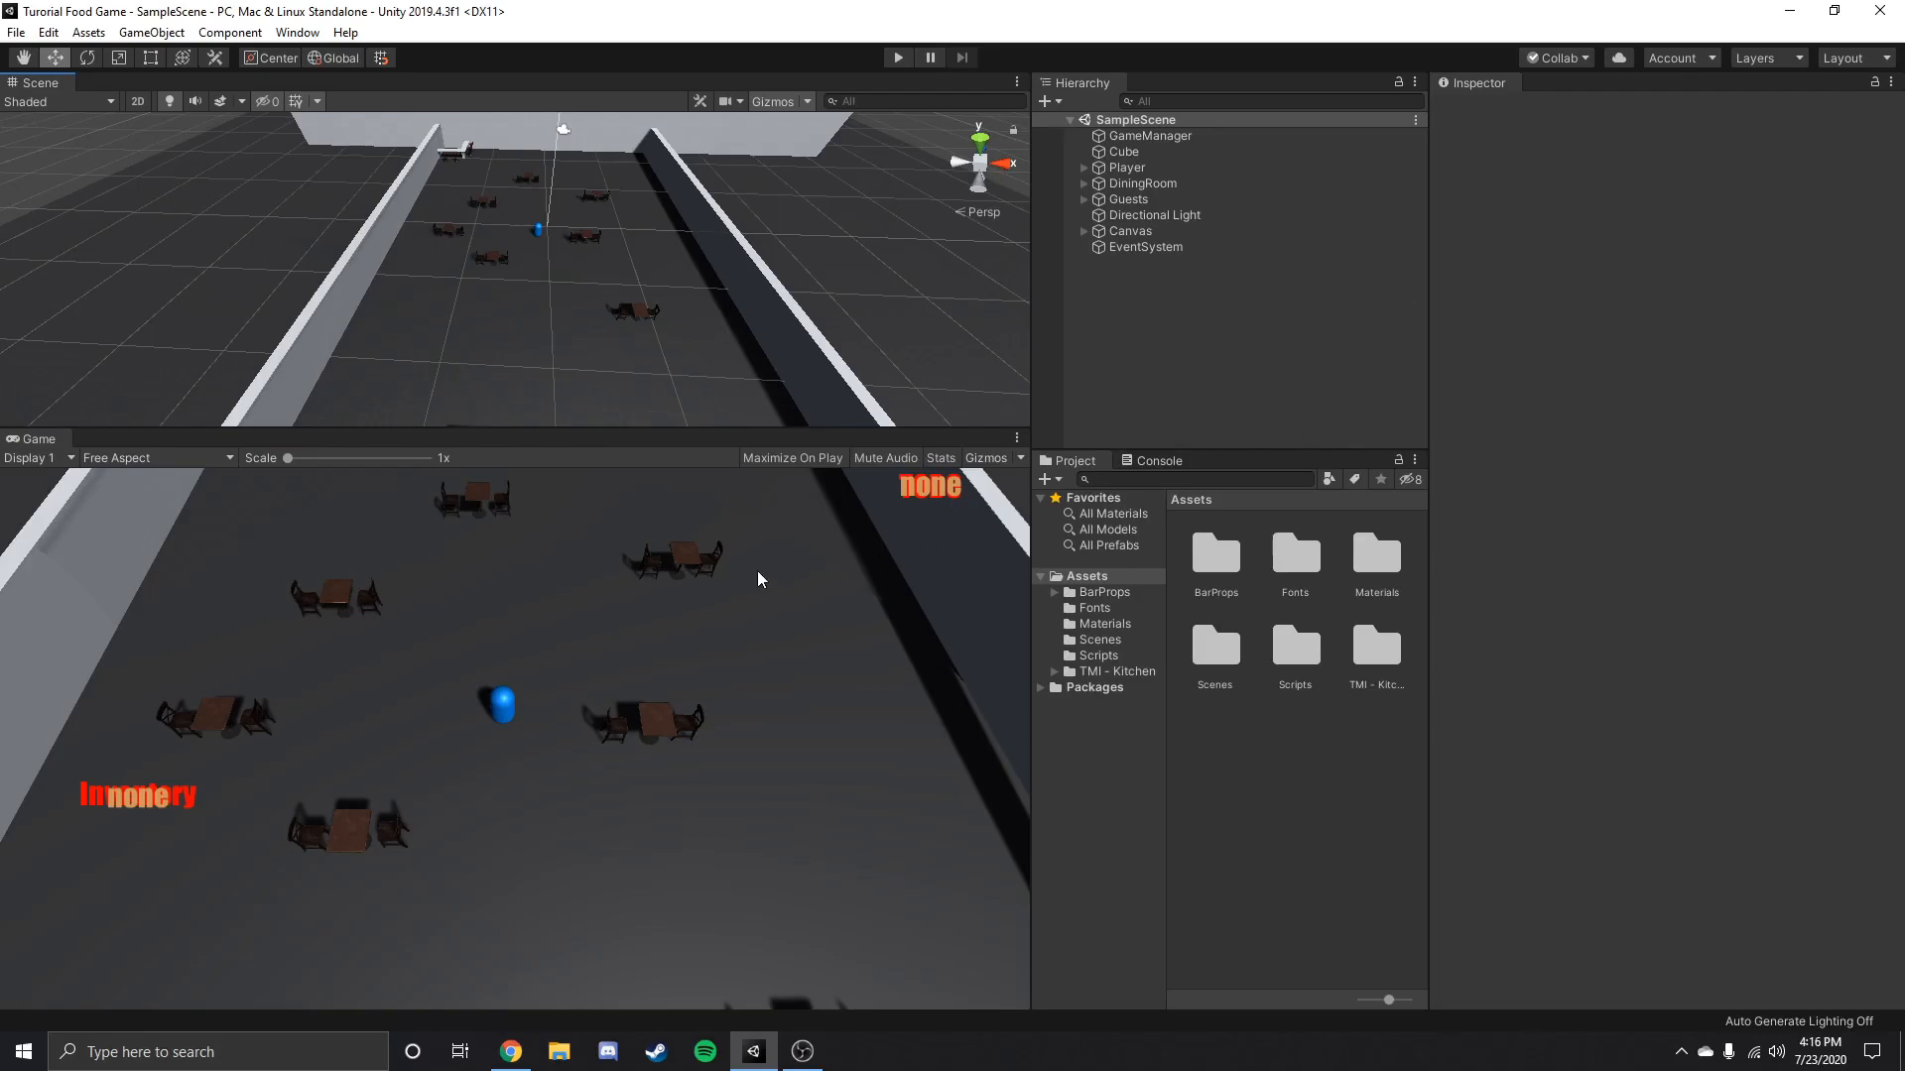
# Close the Turorial Food Game editor and review the installed Unity version and the project list in Unity Hub.
pyautogui.click(1882, 9)
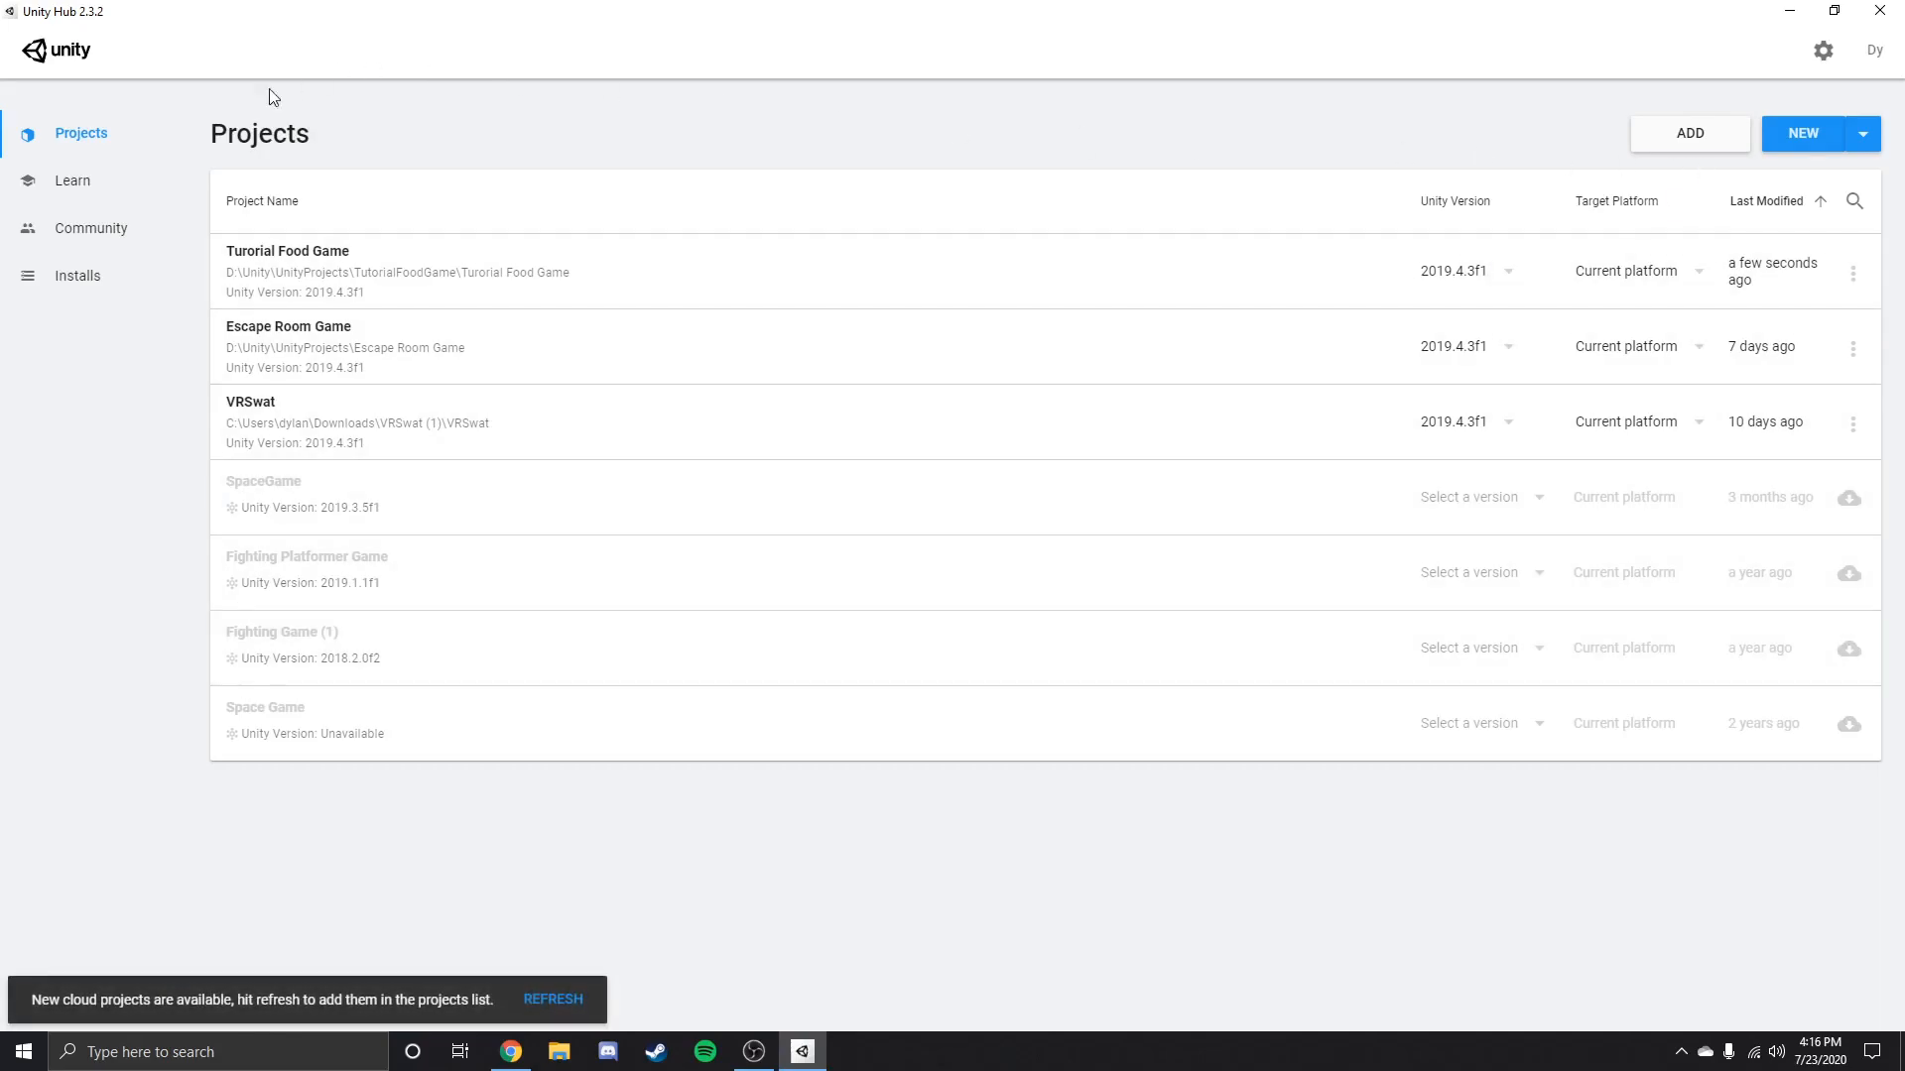
pyautogui.click(106, 285)
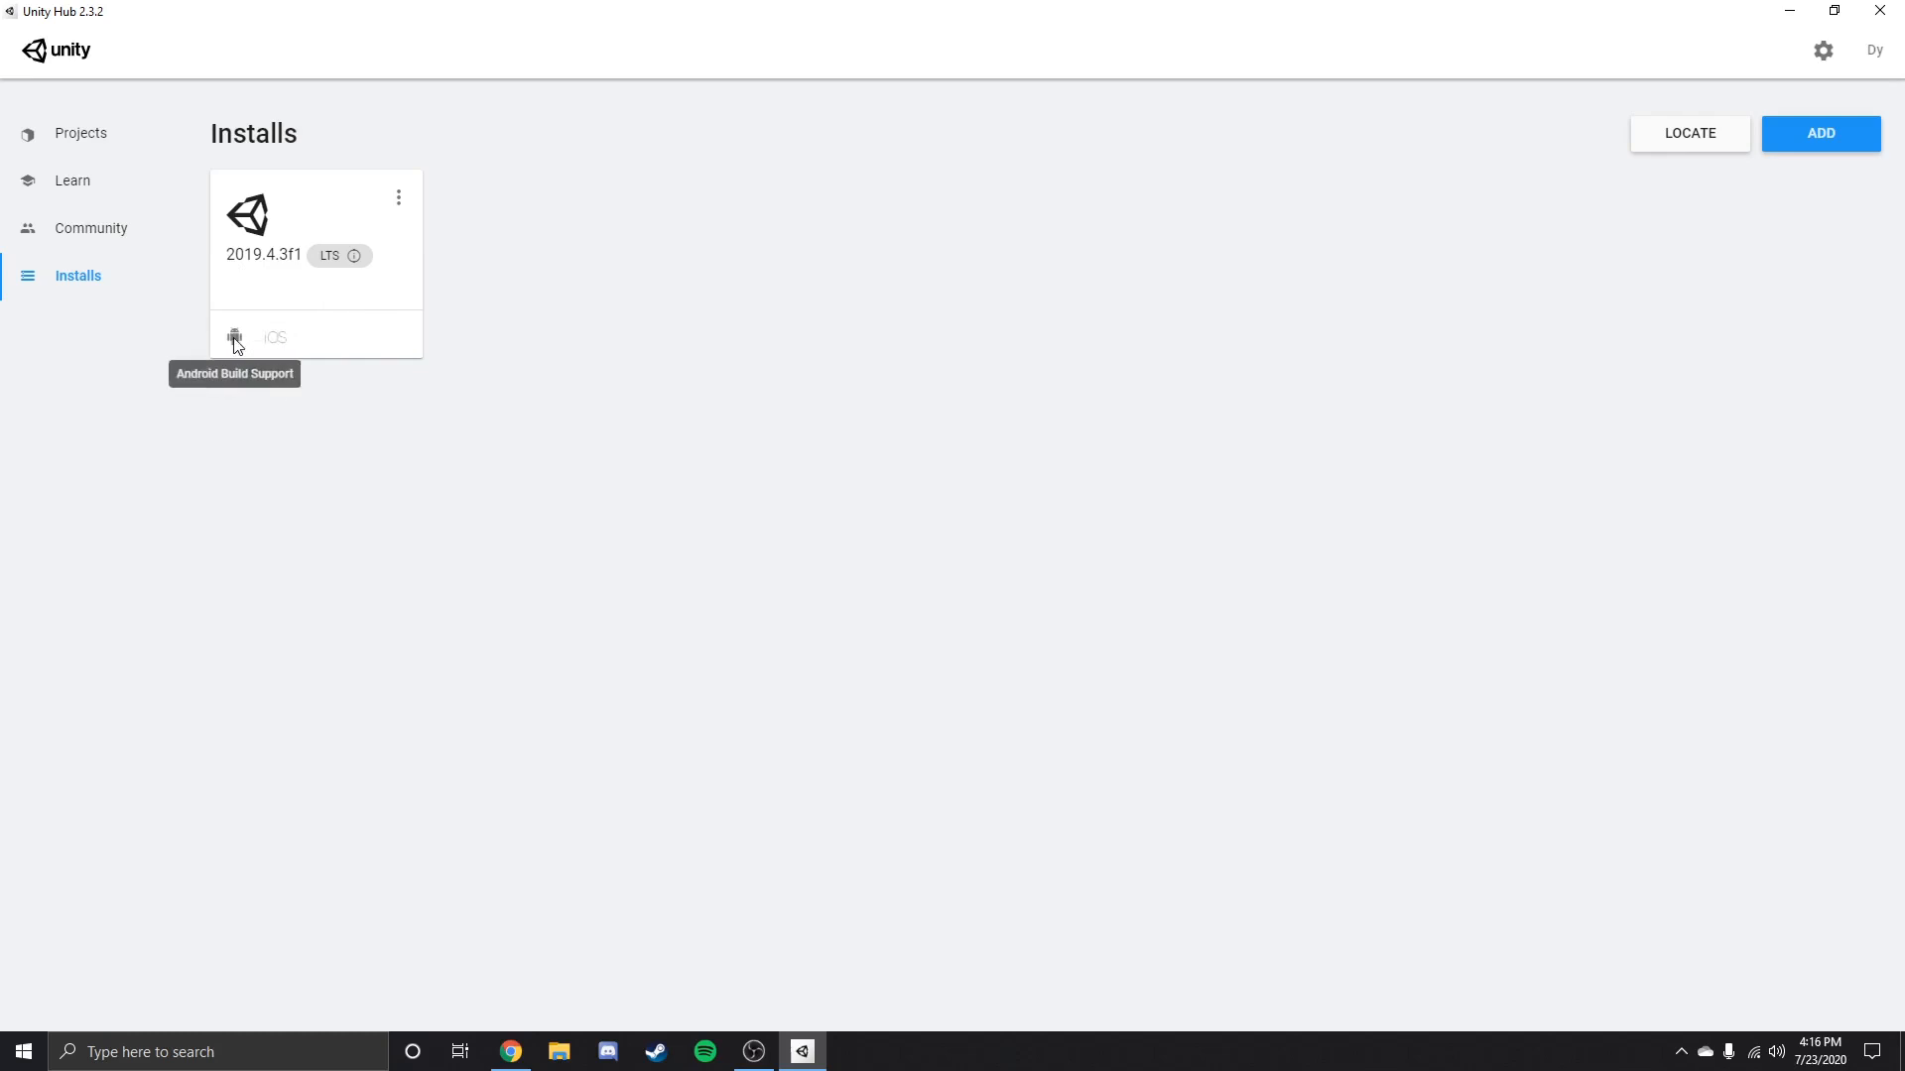
pyautogui.click(80, 147)
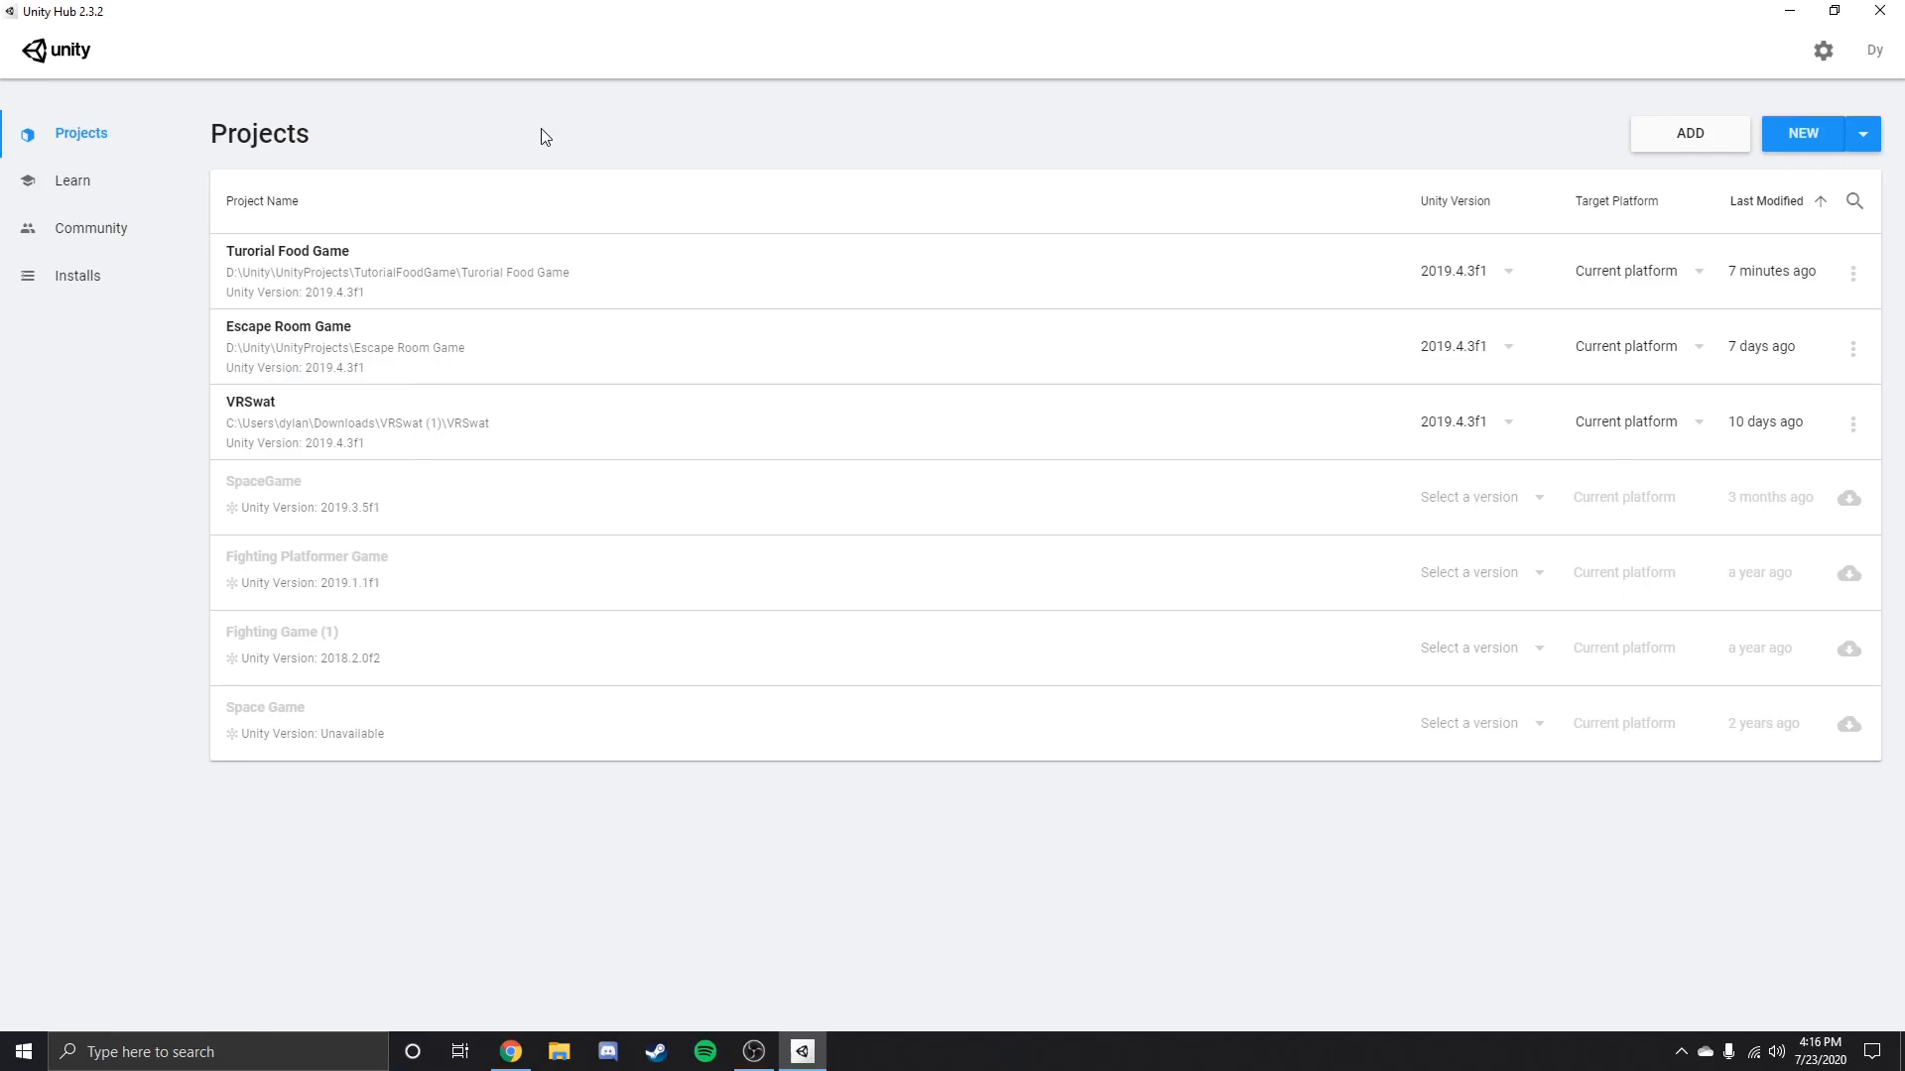
pyautogui.click(61, 283)
pyautogui.click(80, 148)
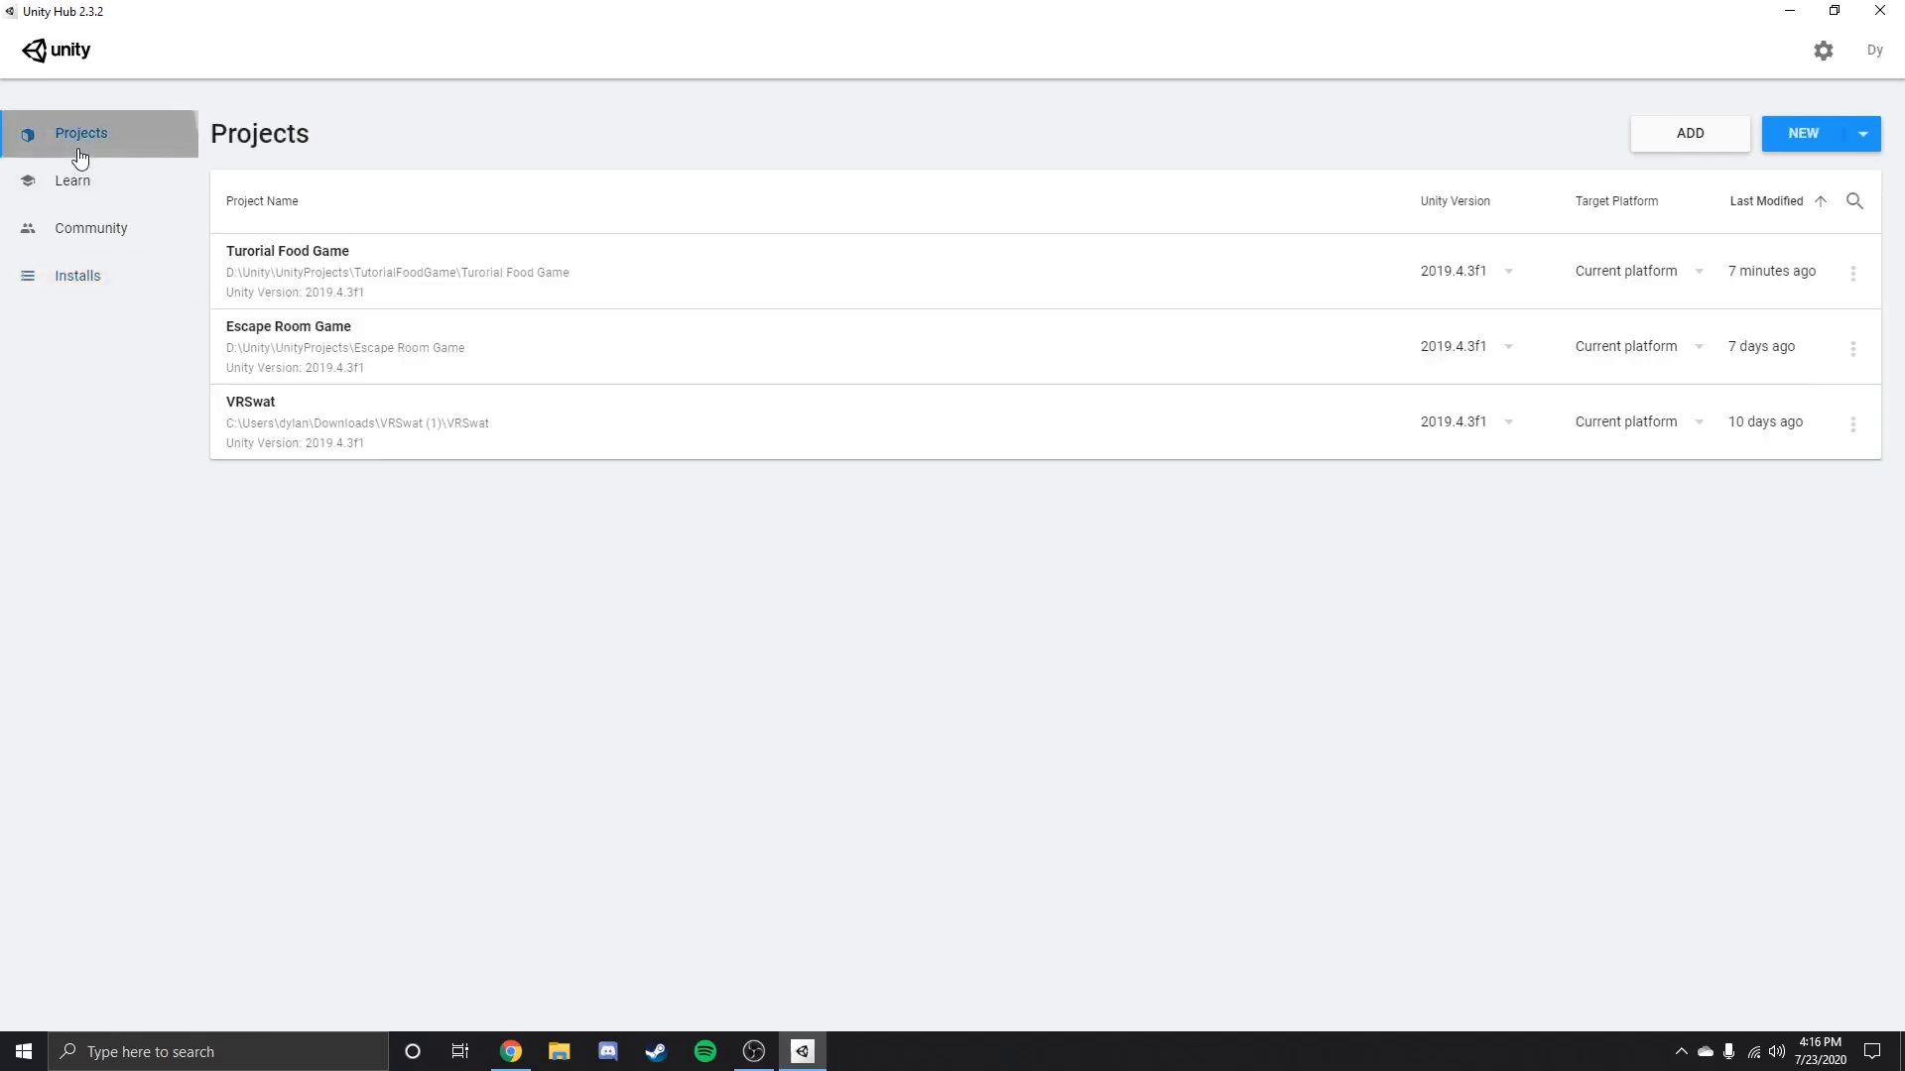
# Start a new 3D project and name it Tutorial Project.
pyautogui.click(1807, 149)
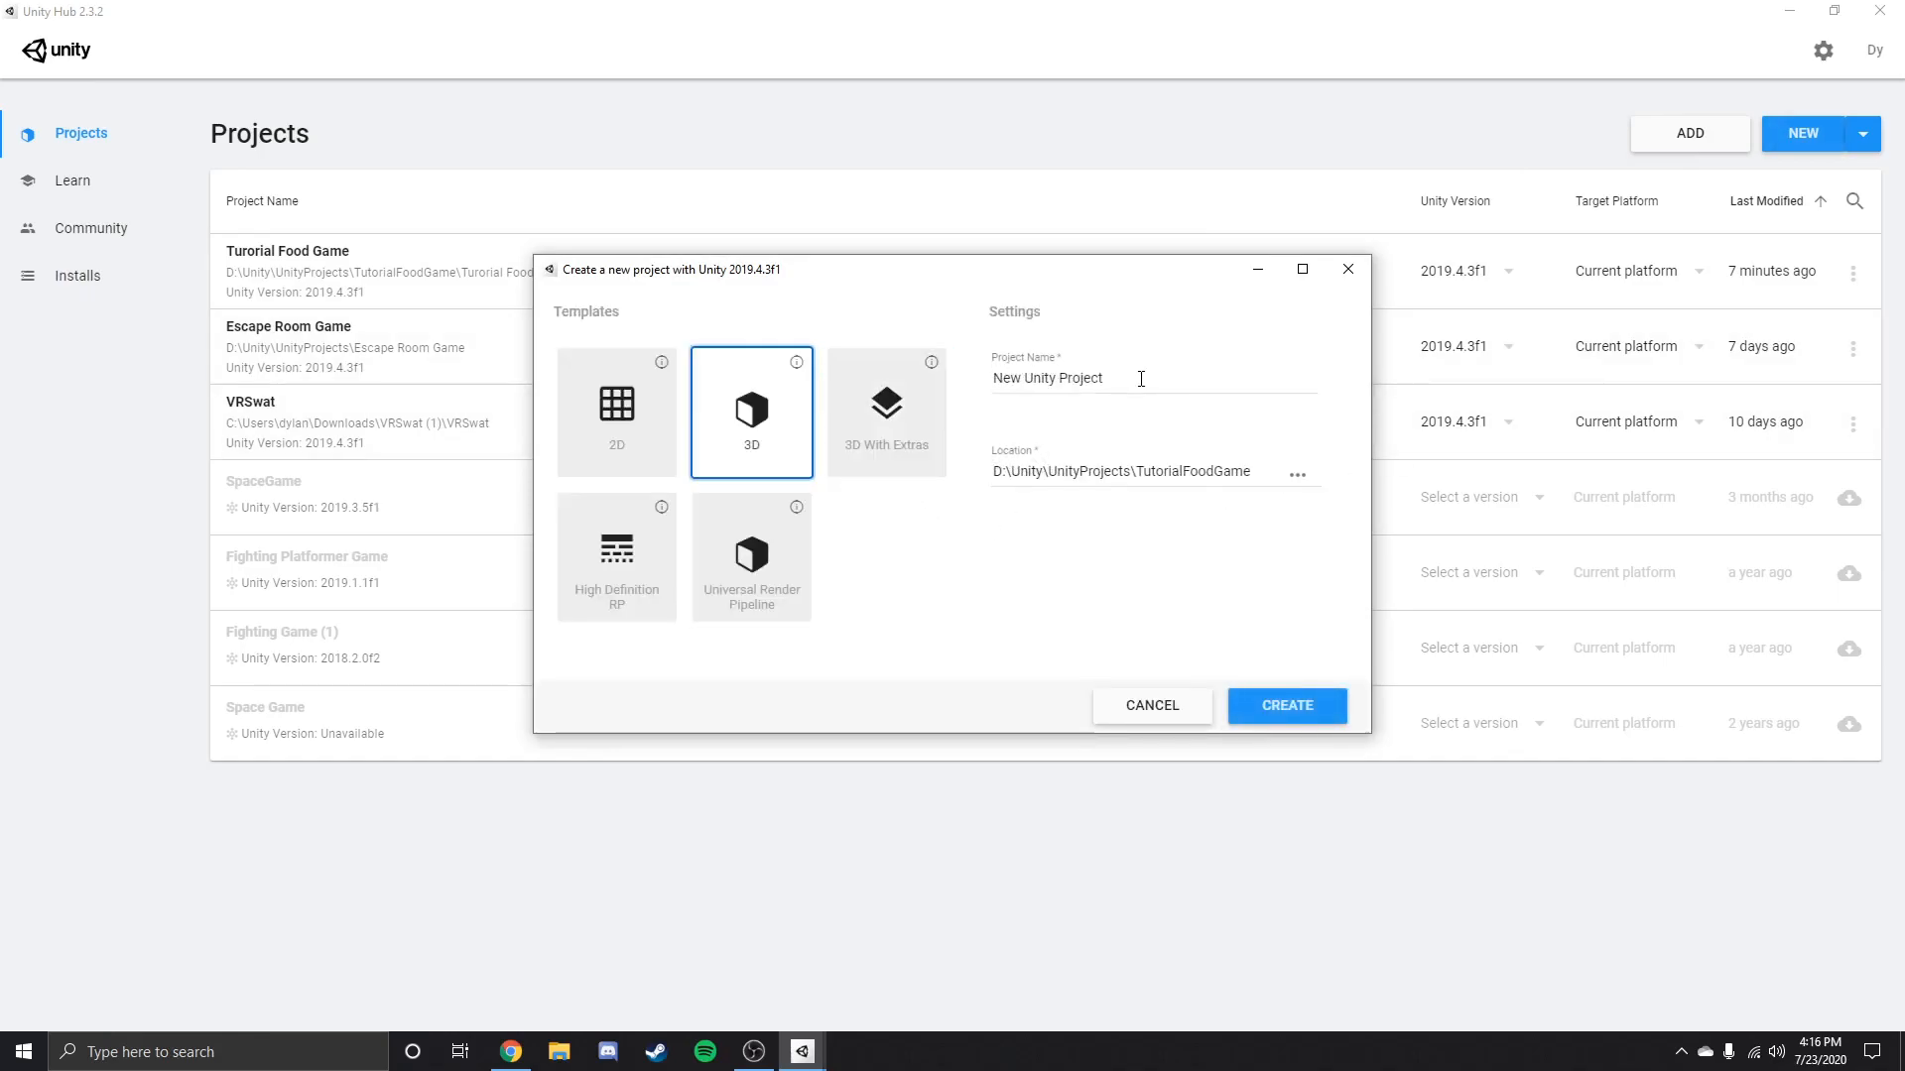
pyautogui.tripleClick(1140, 378)
pyautogui.write('Tutria')
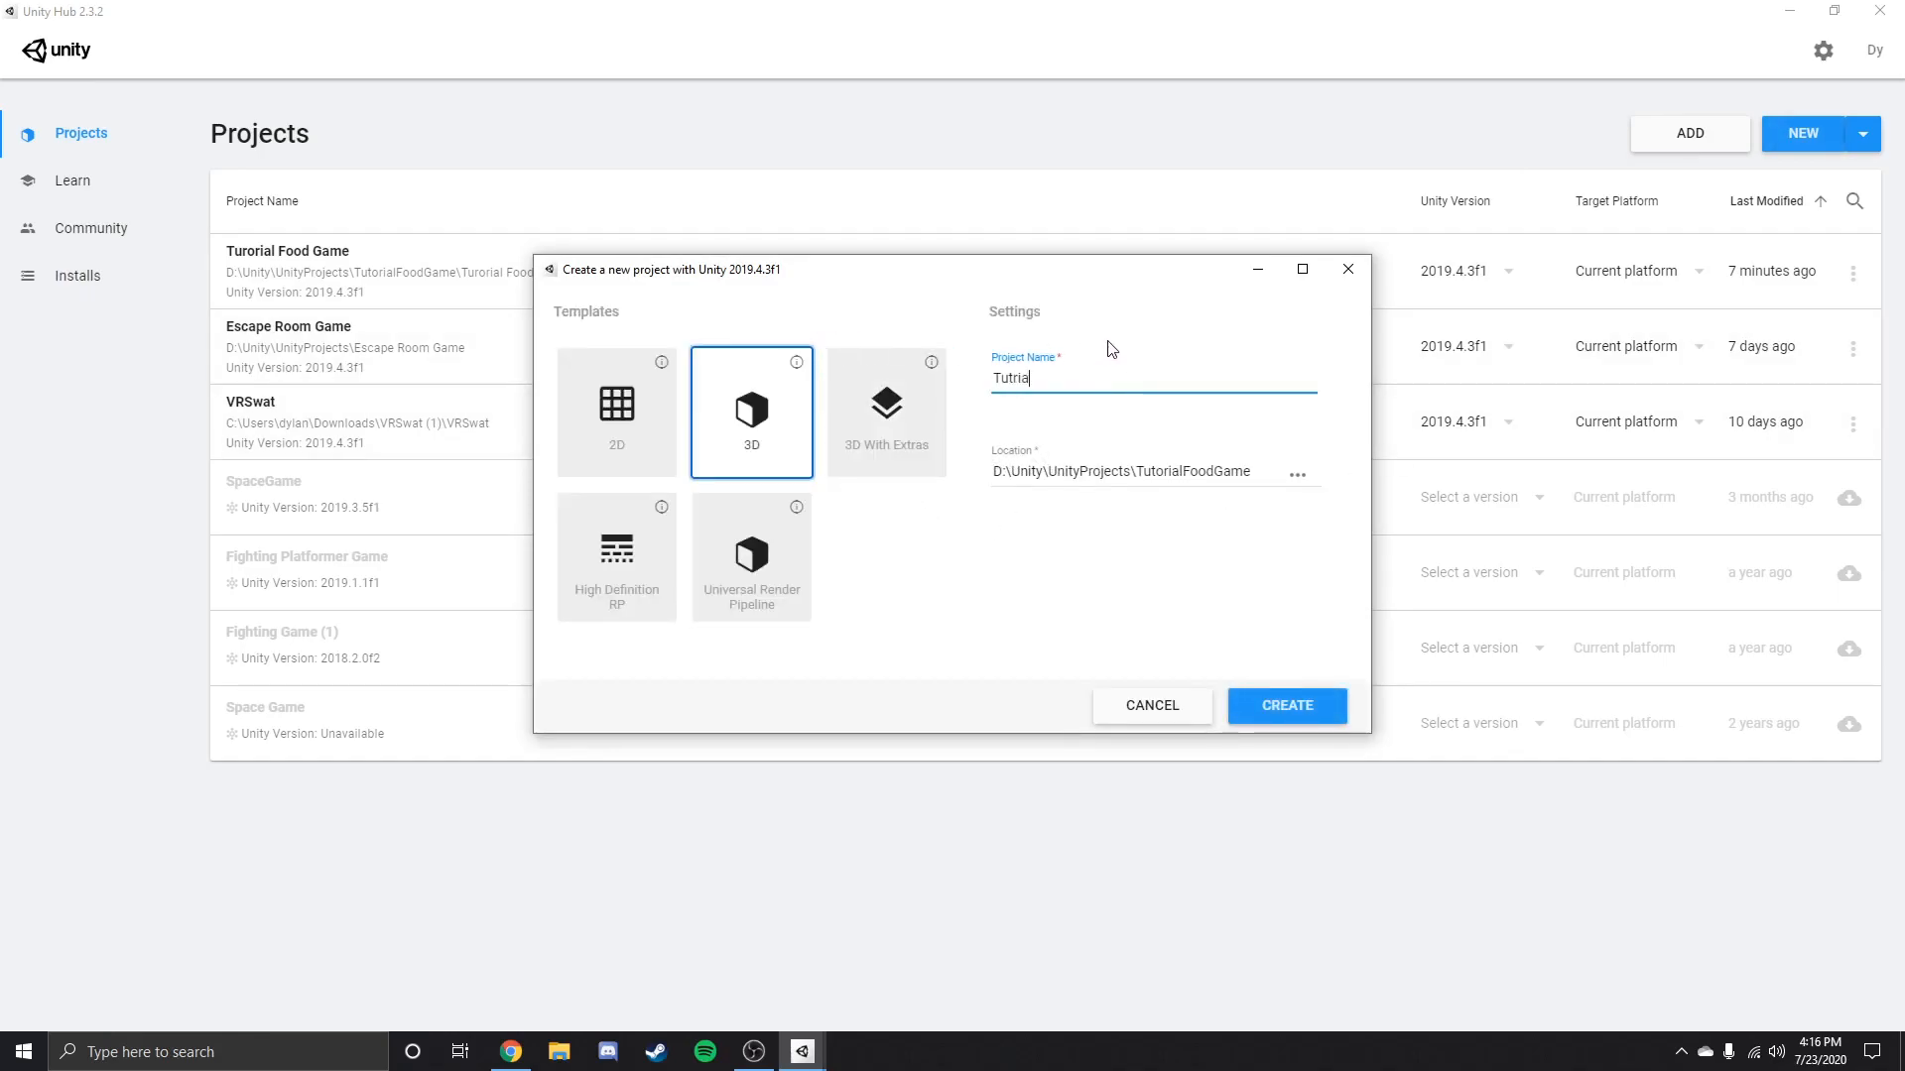
pyautogui.press('BackSpace')
pyautogui.press('BackSpace')
pyautogui.press('BackSpace')
pyautogui.write('orial Project')
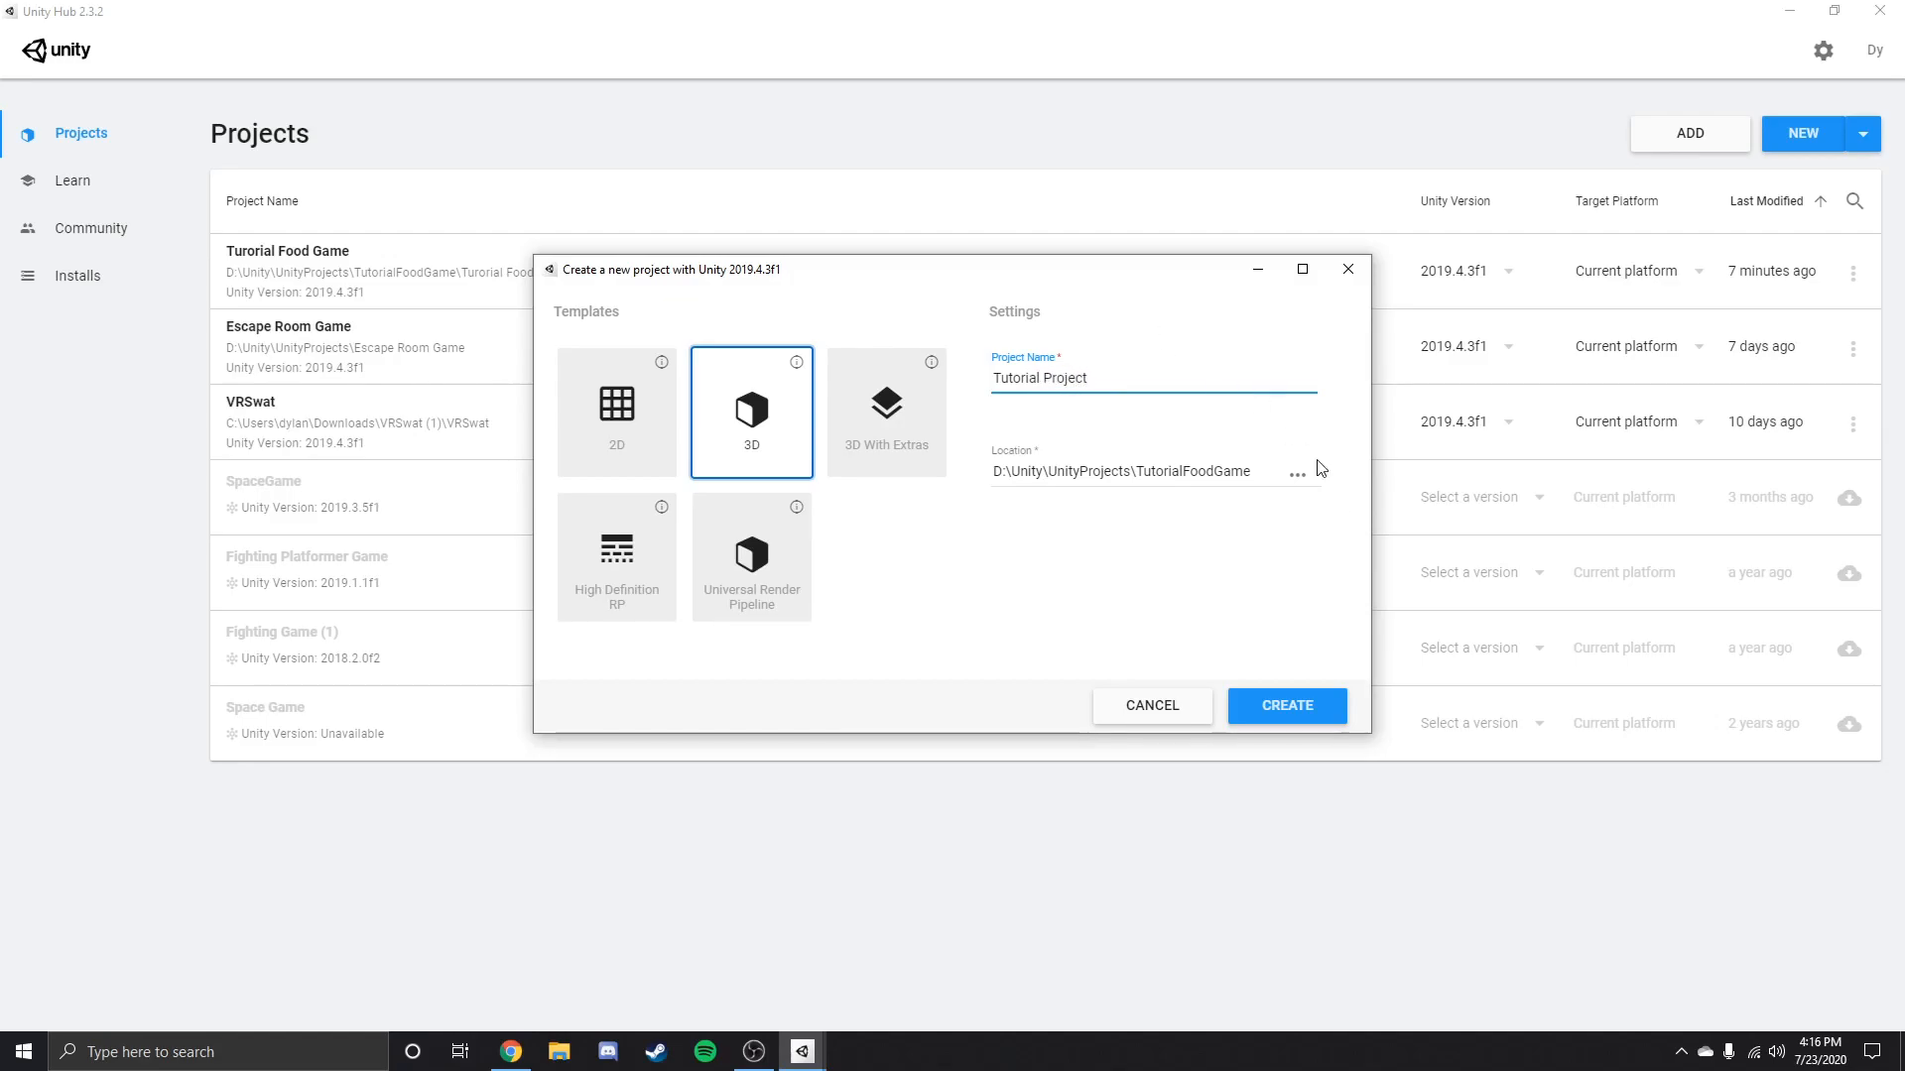
# Set the new project's location to D:\Unity\UnityProjects and create the project.
pyautogui.click(1296, 477)
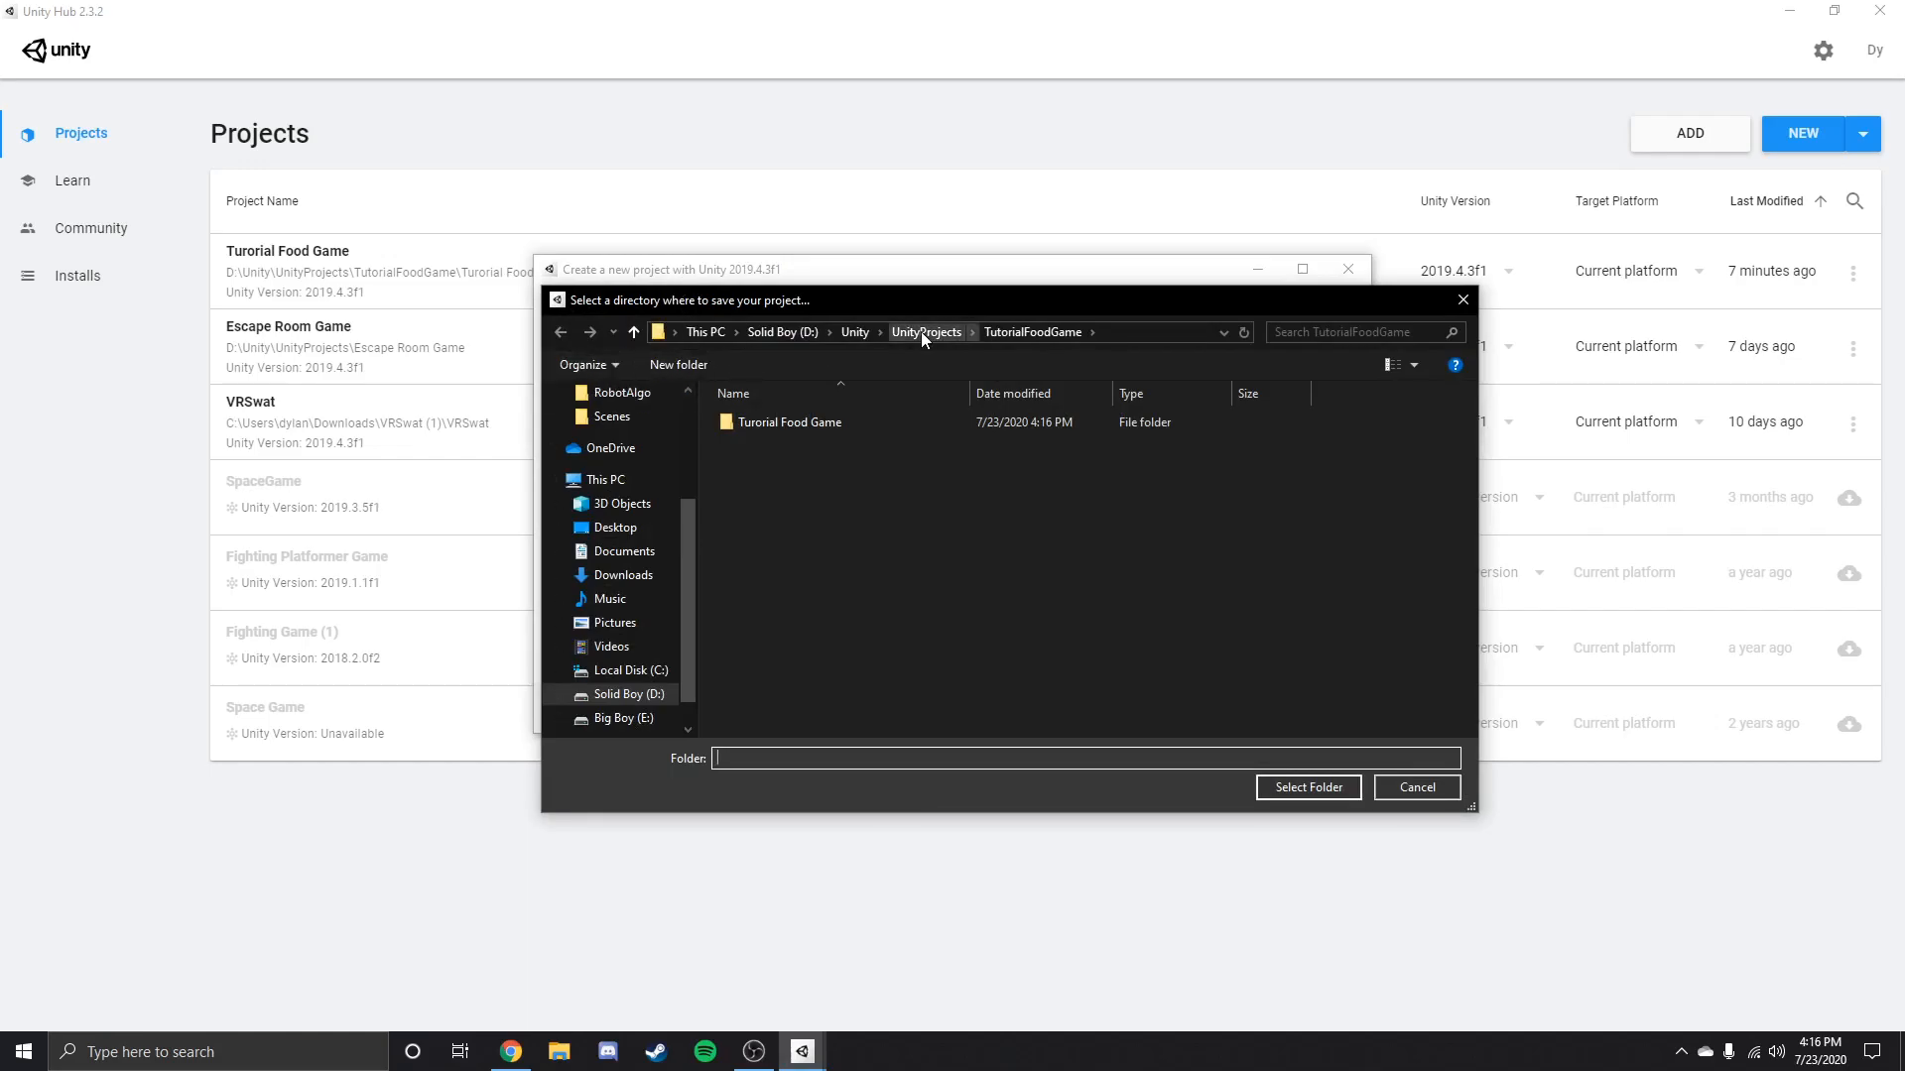
pyautogui.click(921, 331)
pyautogui.click(1335, 793)
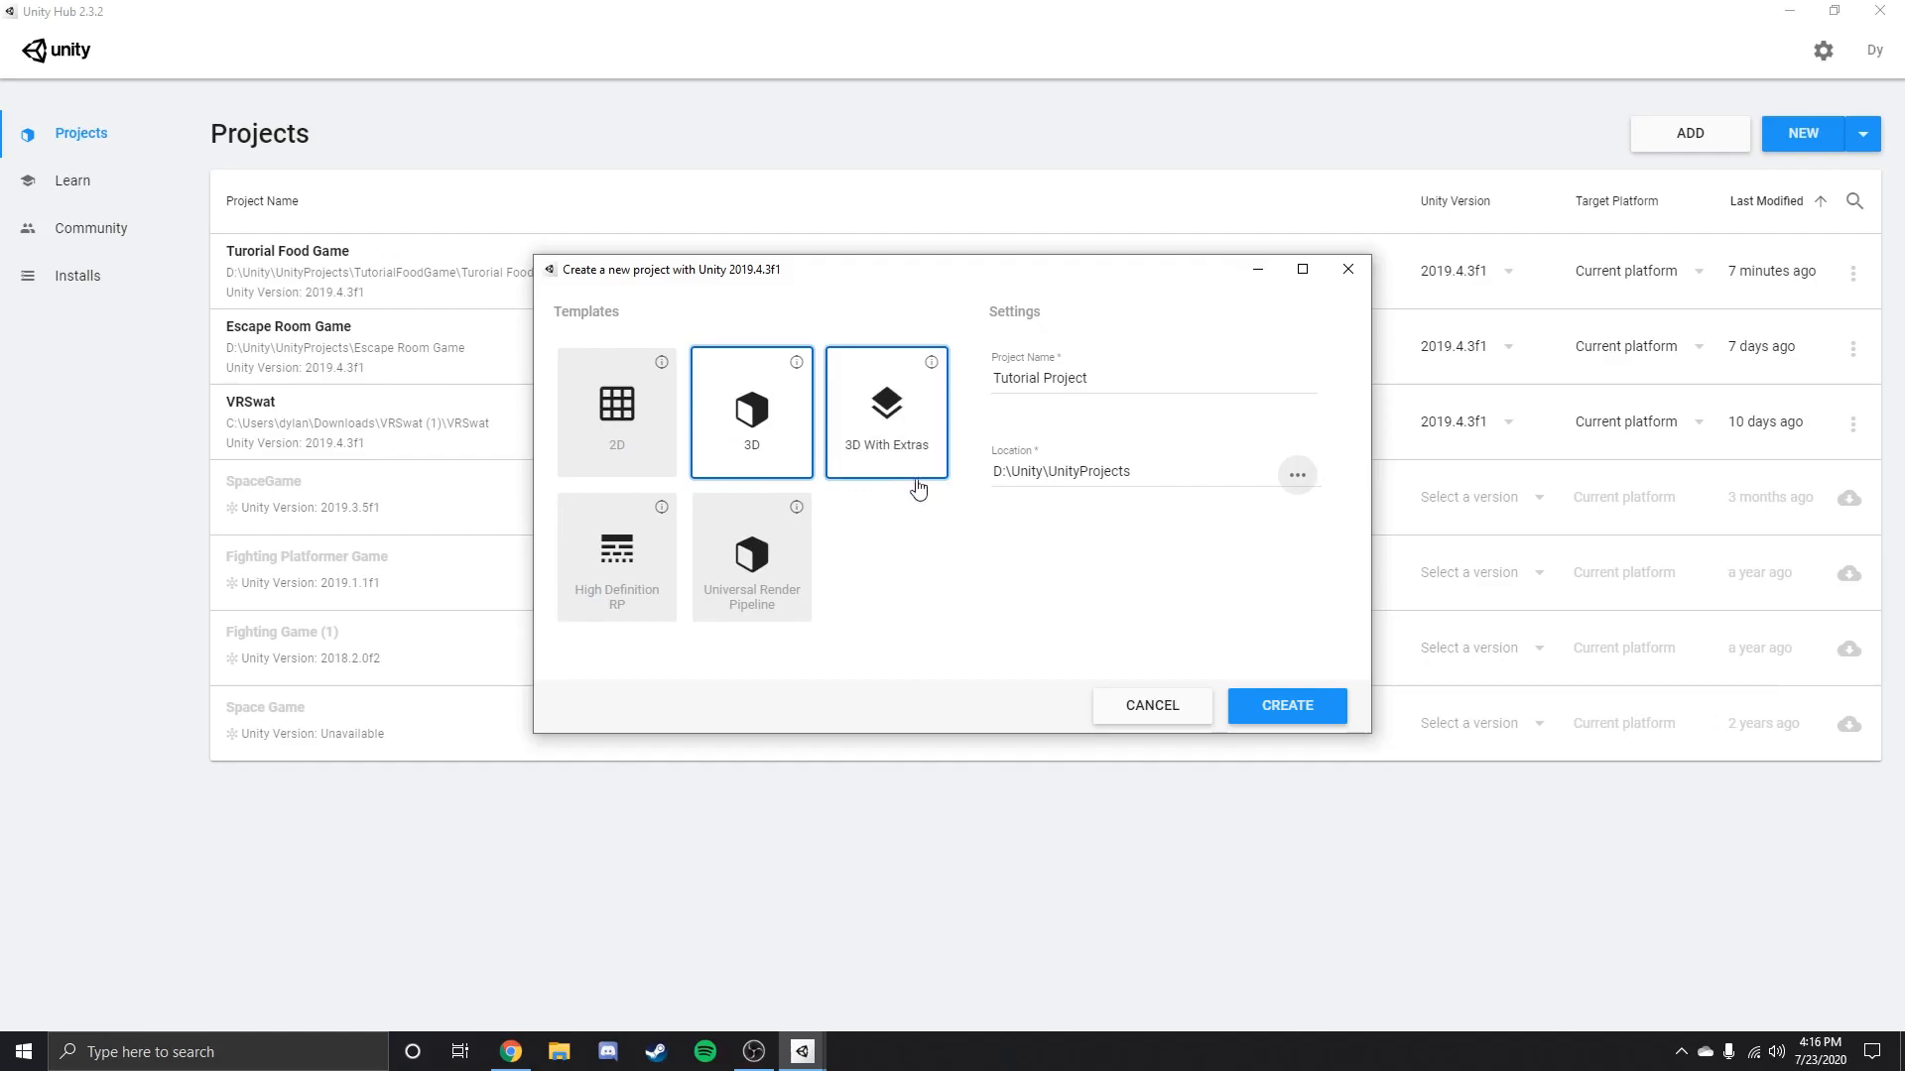
pyautogui.click(1289, 708)
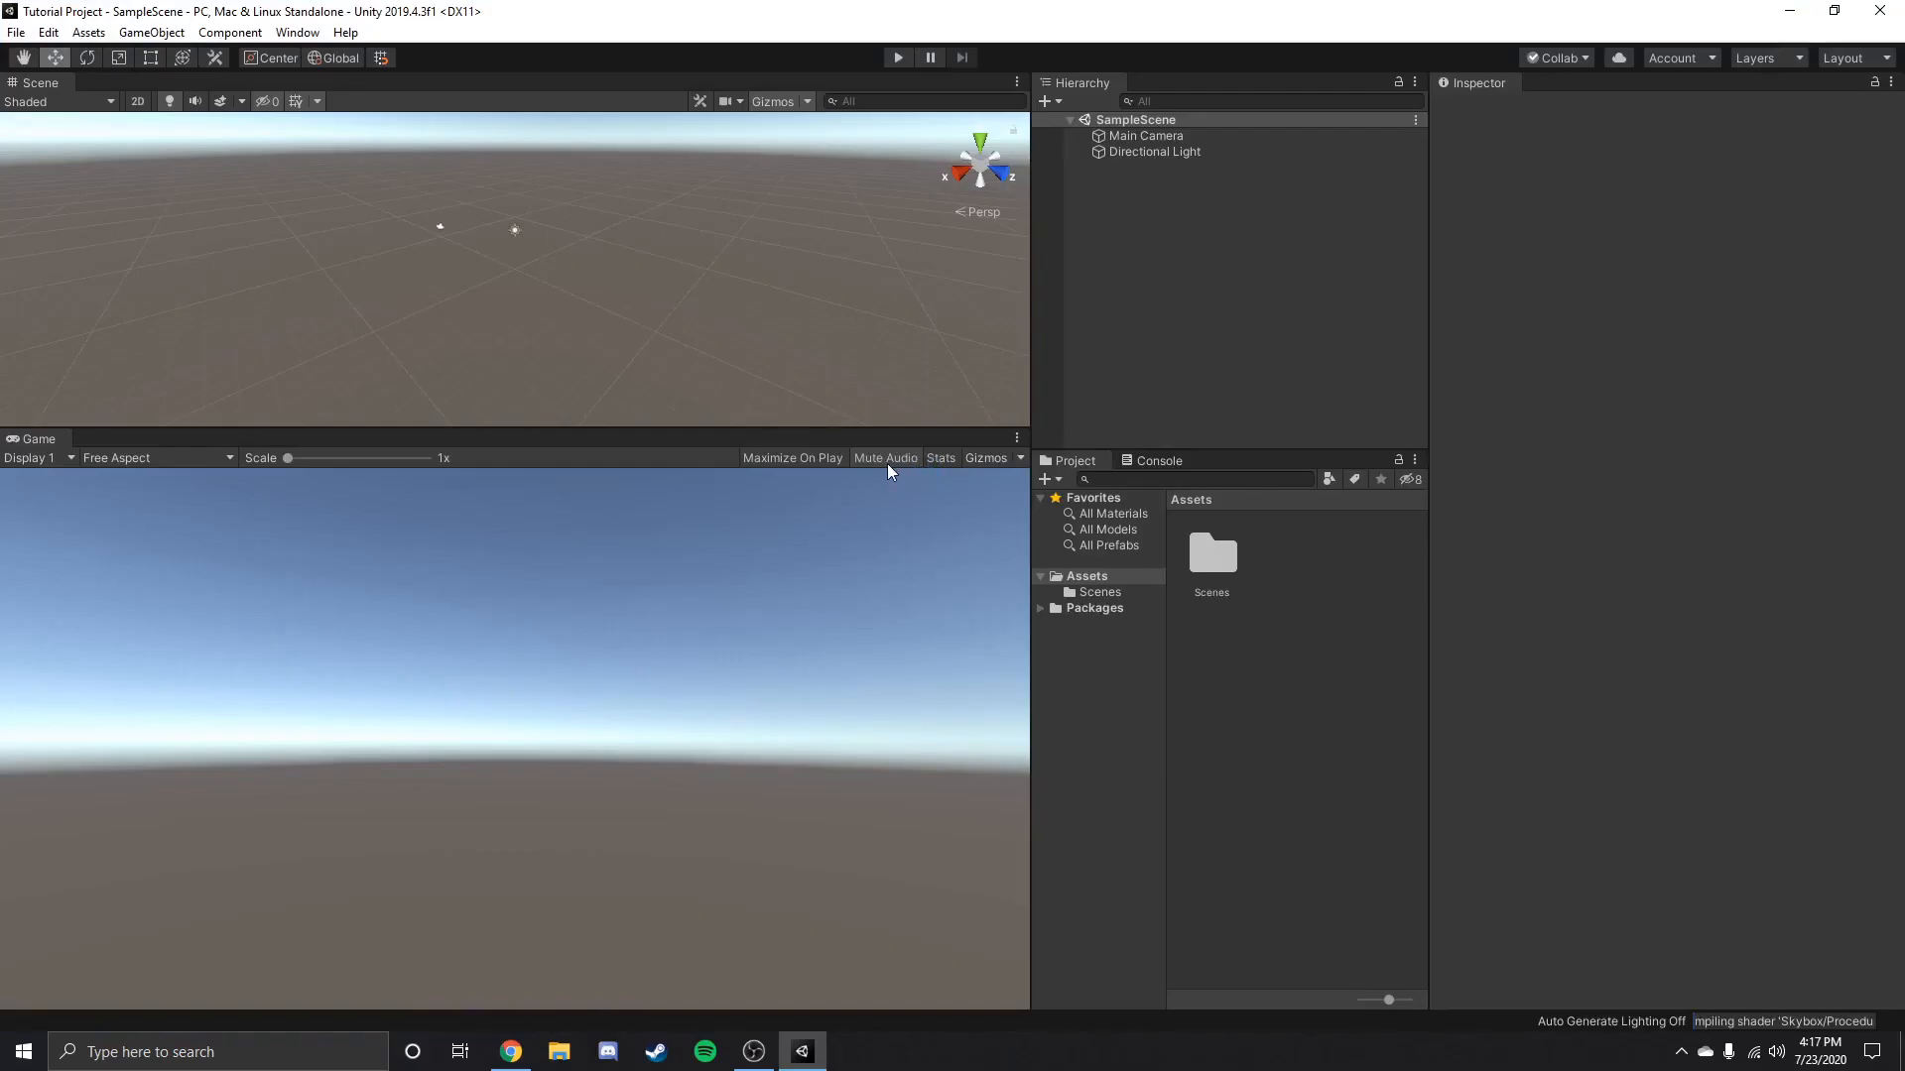
# Switch the editor to the Default window layout.
pyautogui.moveTo(740, 428); pyautogui.dragTo(744, 548)
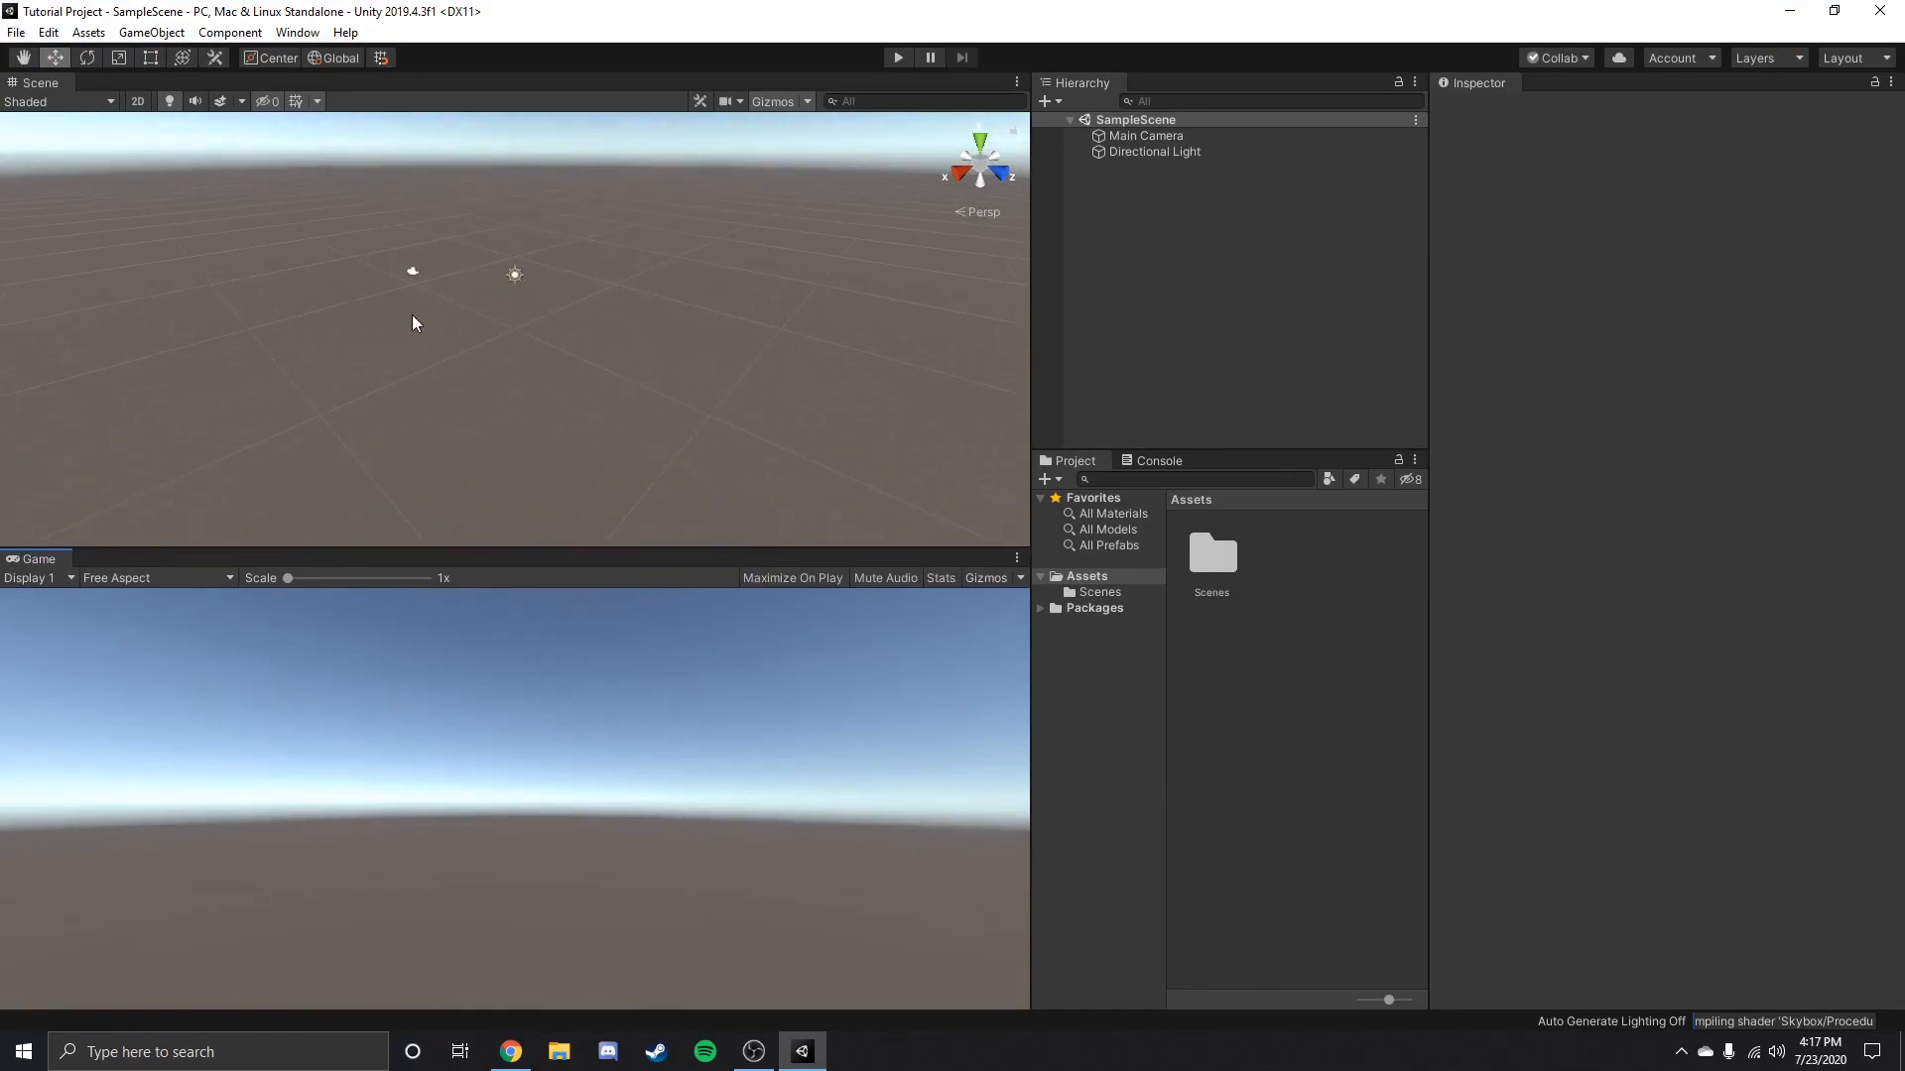
pyautogui.click(1845, 57)
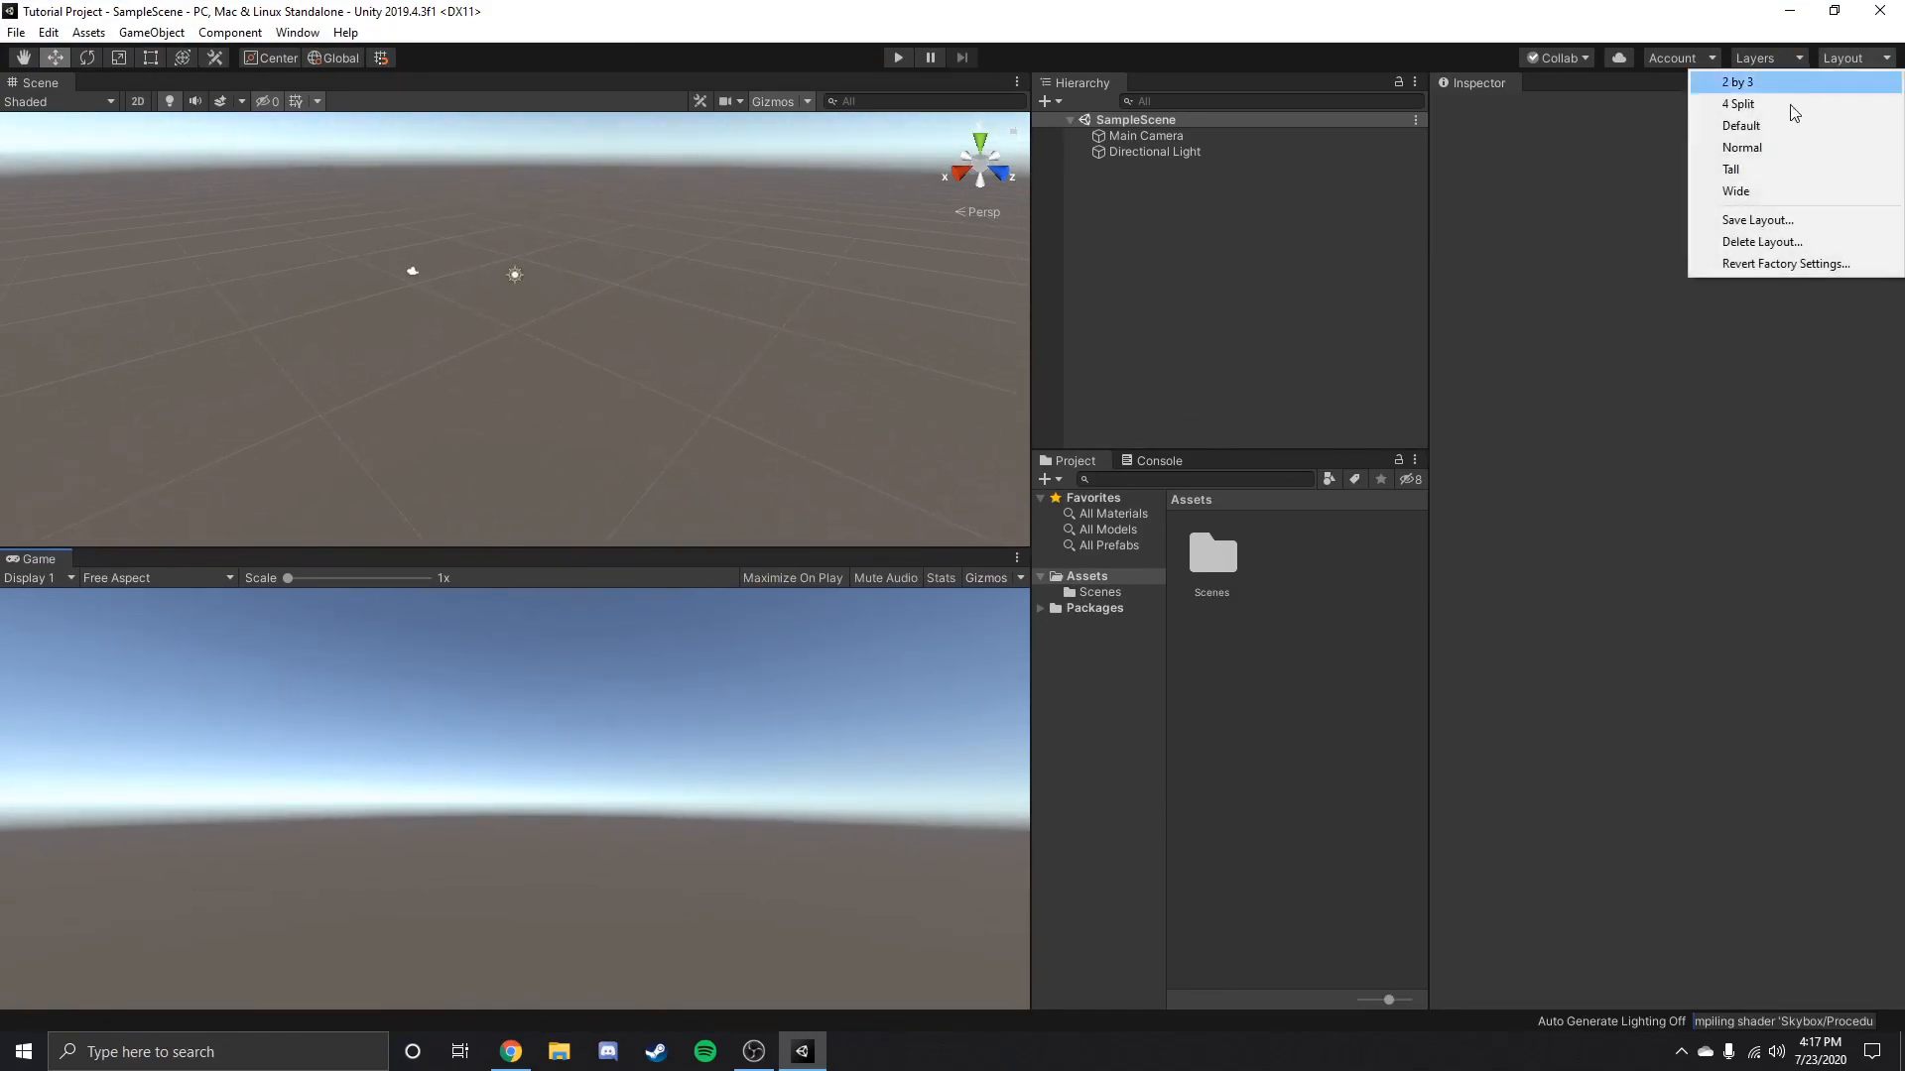
pyautogui.click(1741, 127)
pyautogui.click(1828, 15)
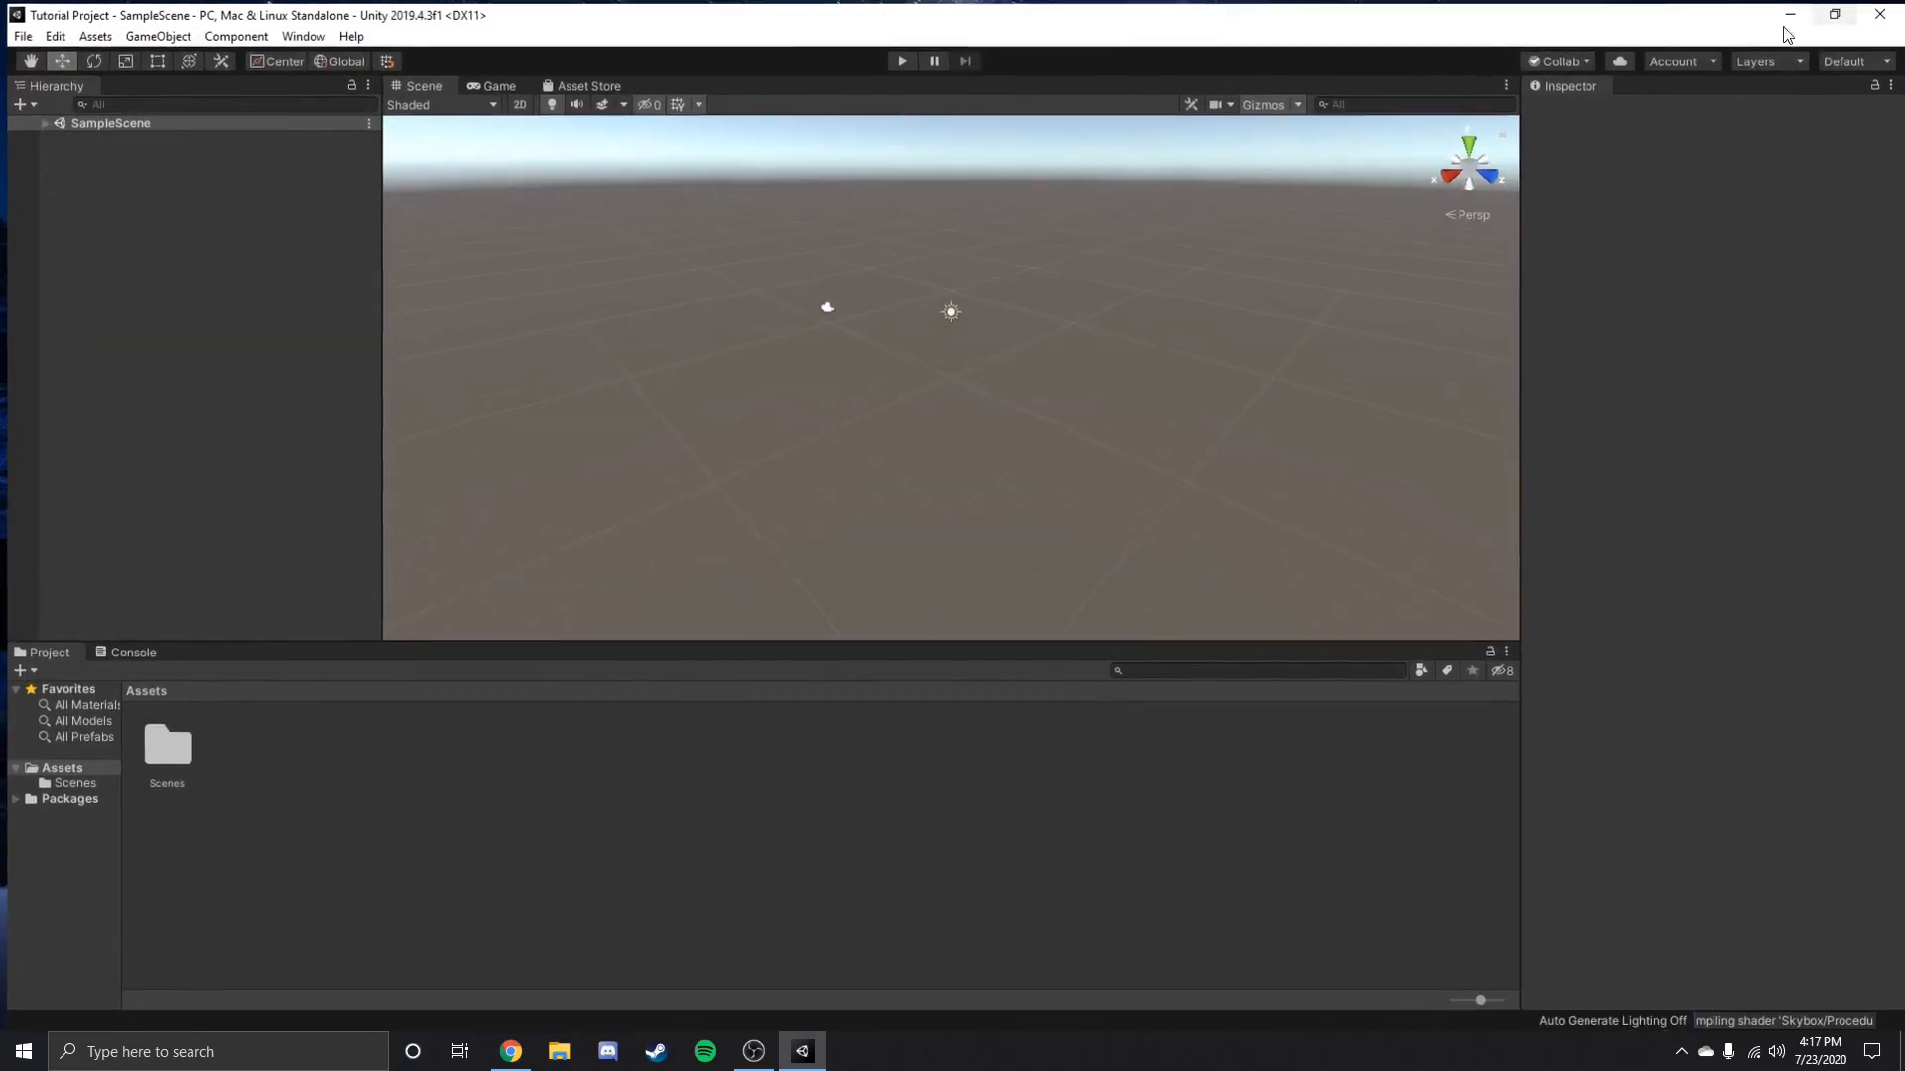
# Enlarge the Scene view by narrowing the Hierarchy and lowering the Project window, and widen the Project window's folder list.
pyautogui.moveTo(113, 818); pyautogui.dragTo(172, 819)
pyautogui.moveTo(509, 644); pyautogui.dragTo(509, 676)
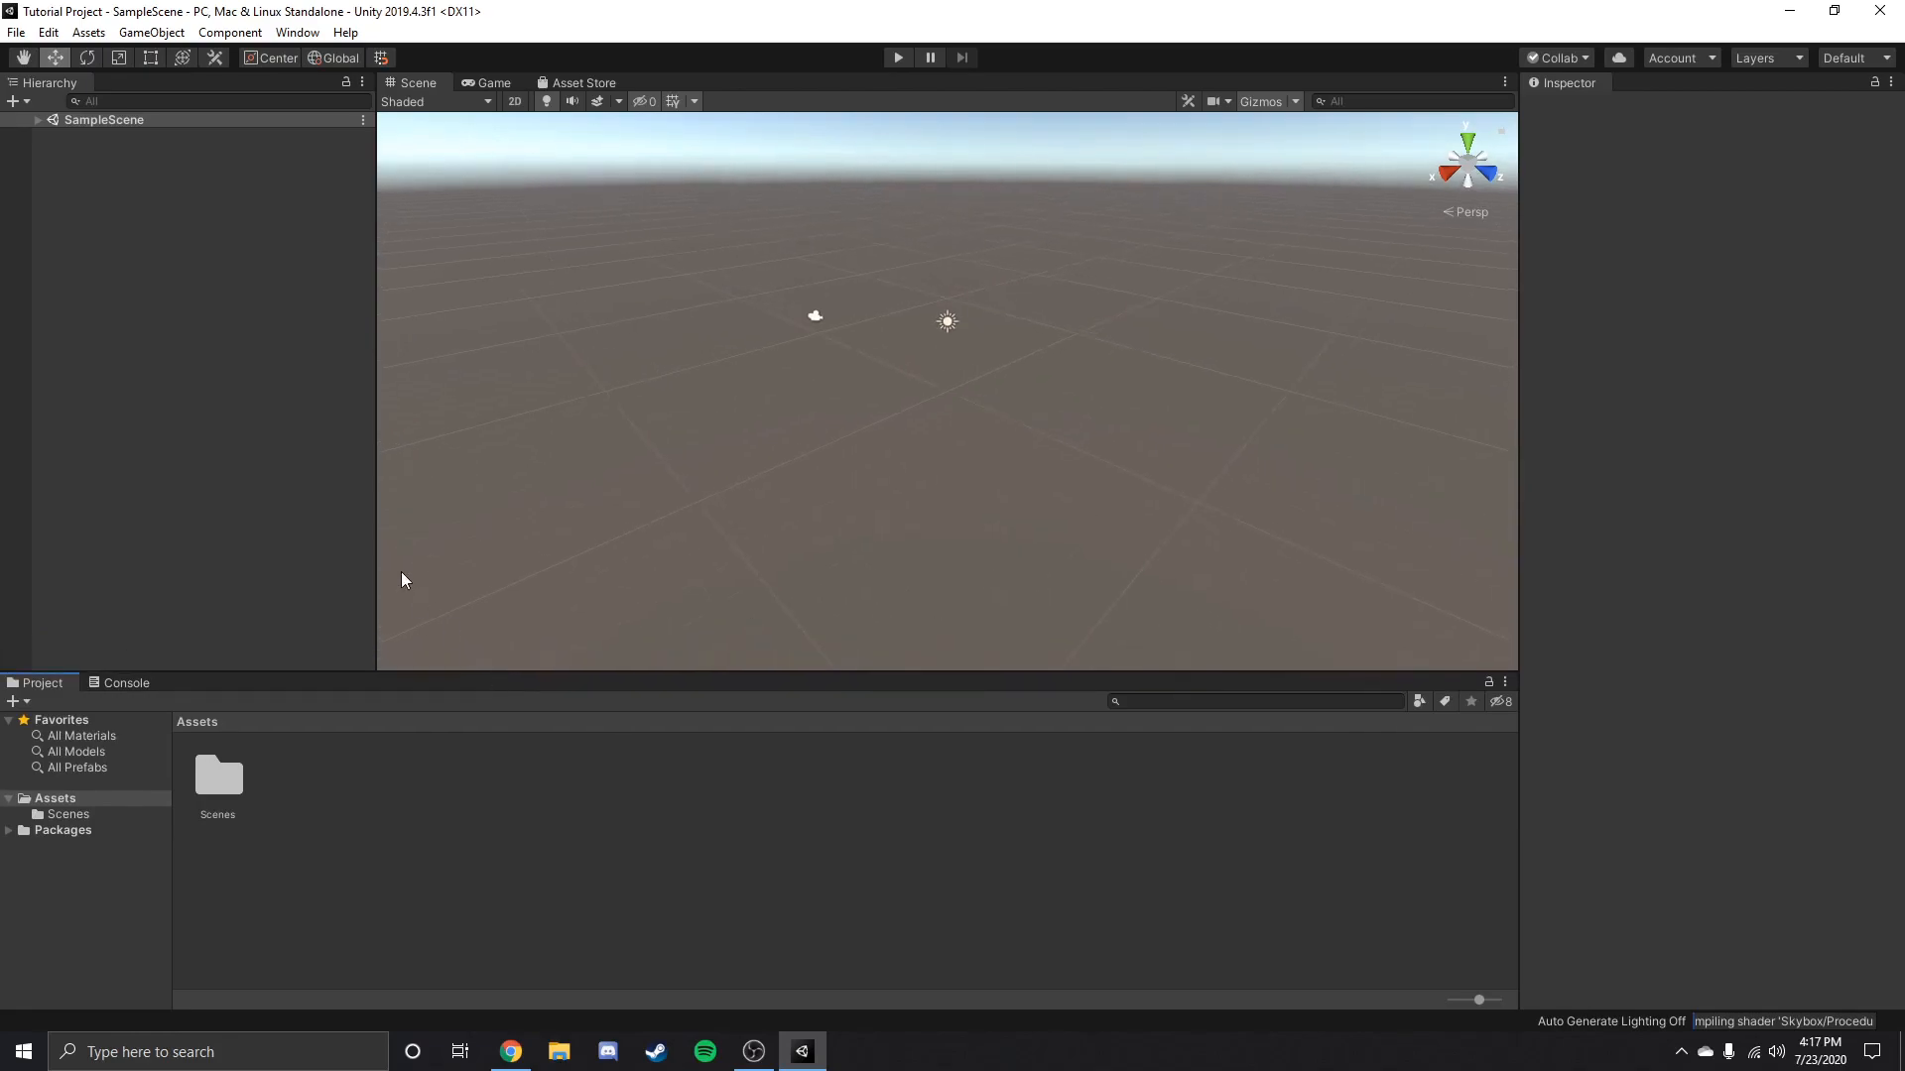
pyautogui.moveTo(375, 540); pyautogui.dragTo(257, 522)
pyautogui.scroll(-6, 760, 420)
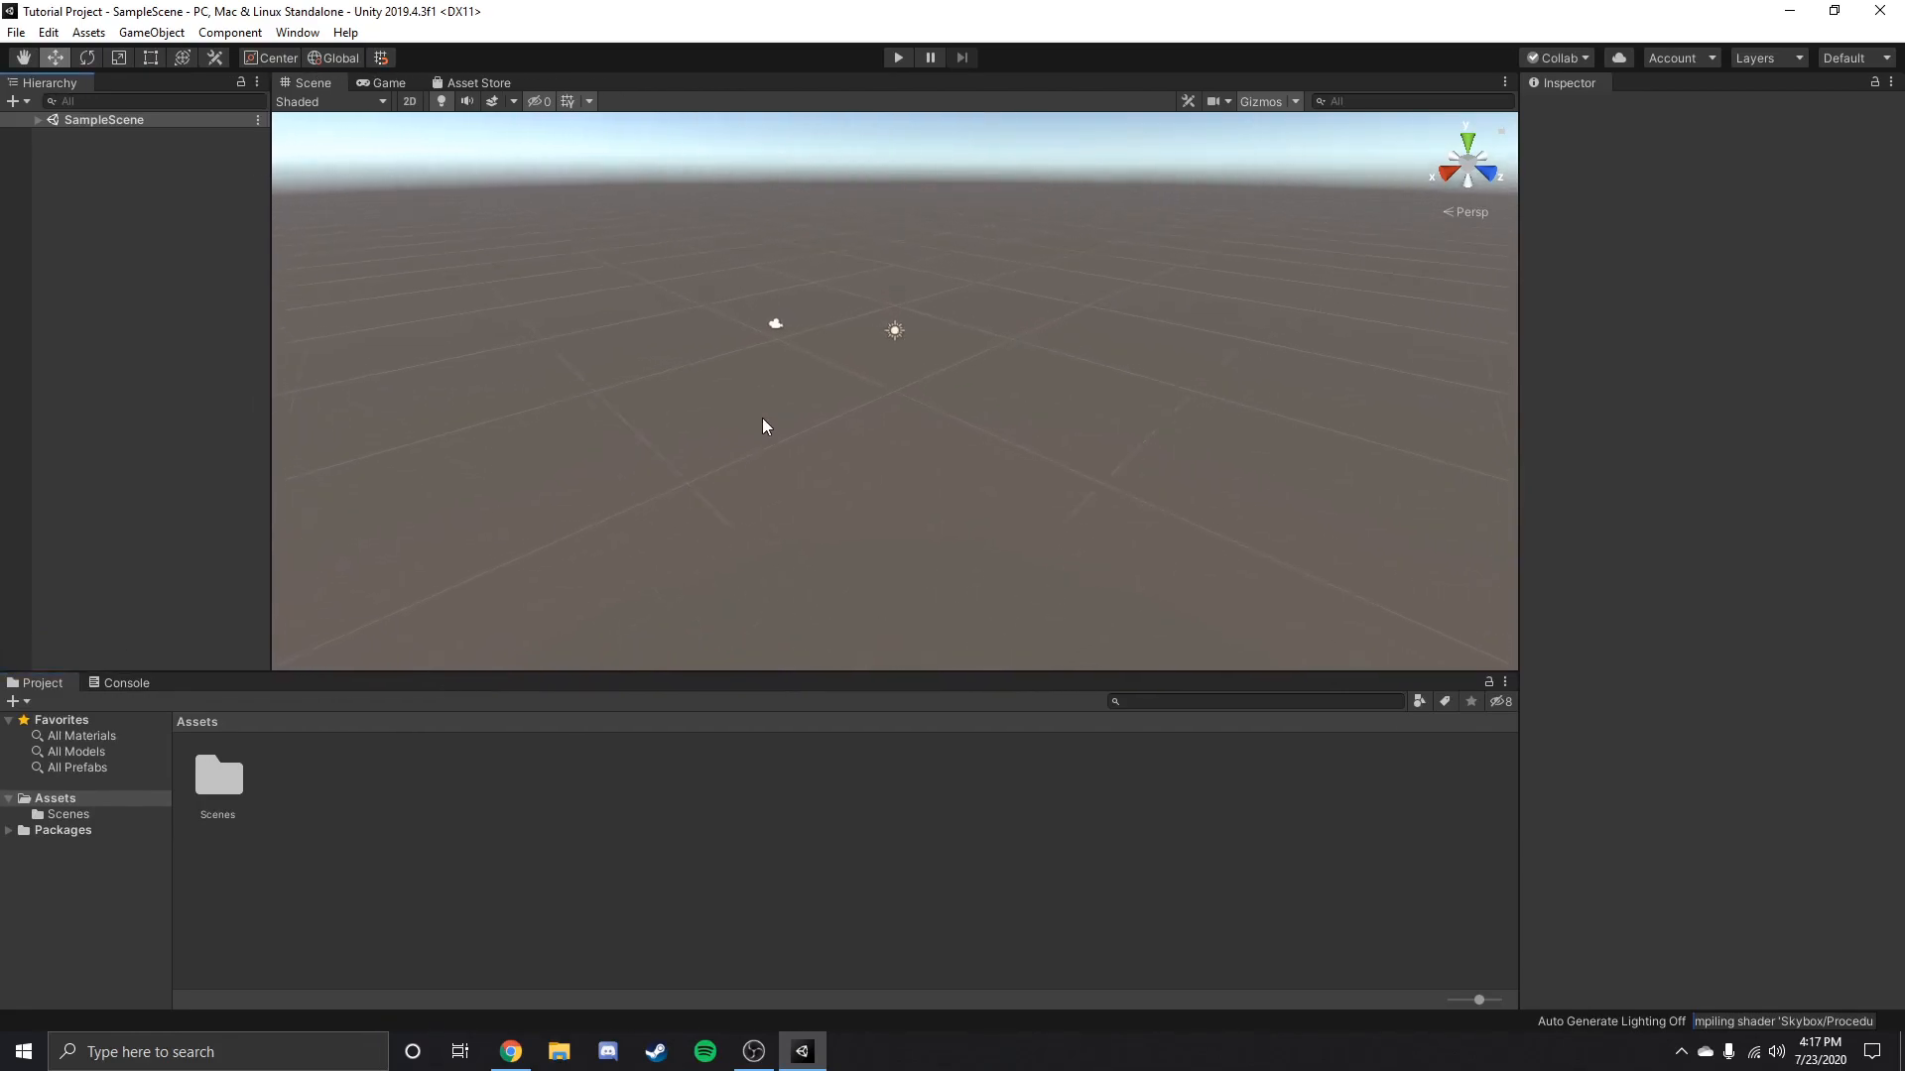
# Expand SampleScene in the Hierarchy and inspect the Main Camera and Directional Light objects.
pyautogui.click(38, 120)
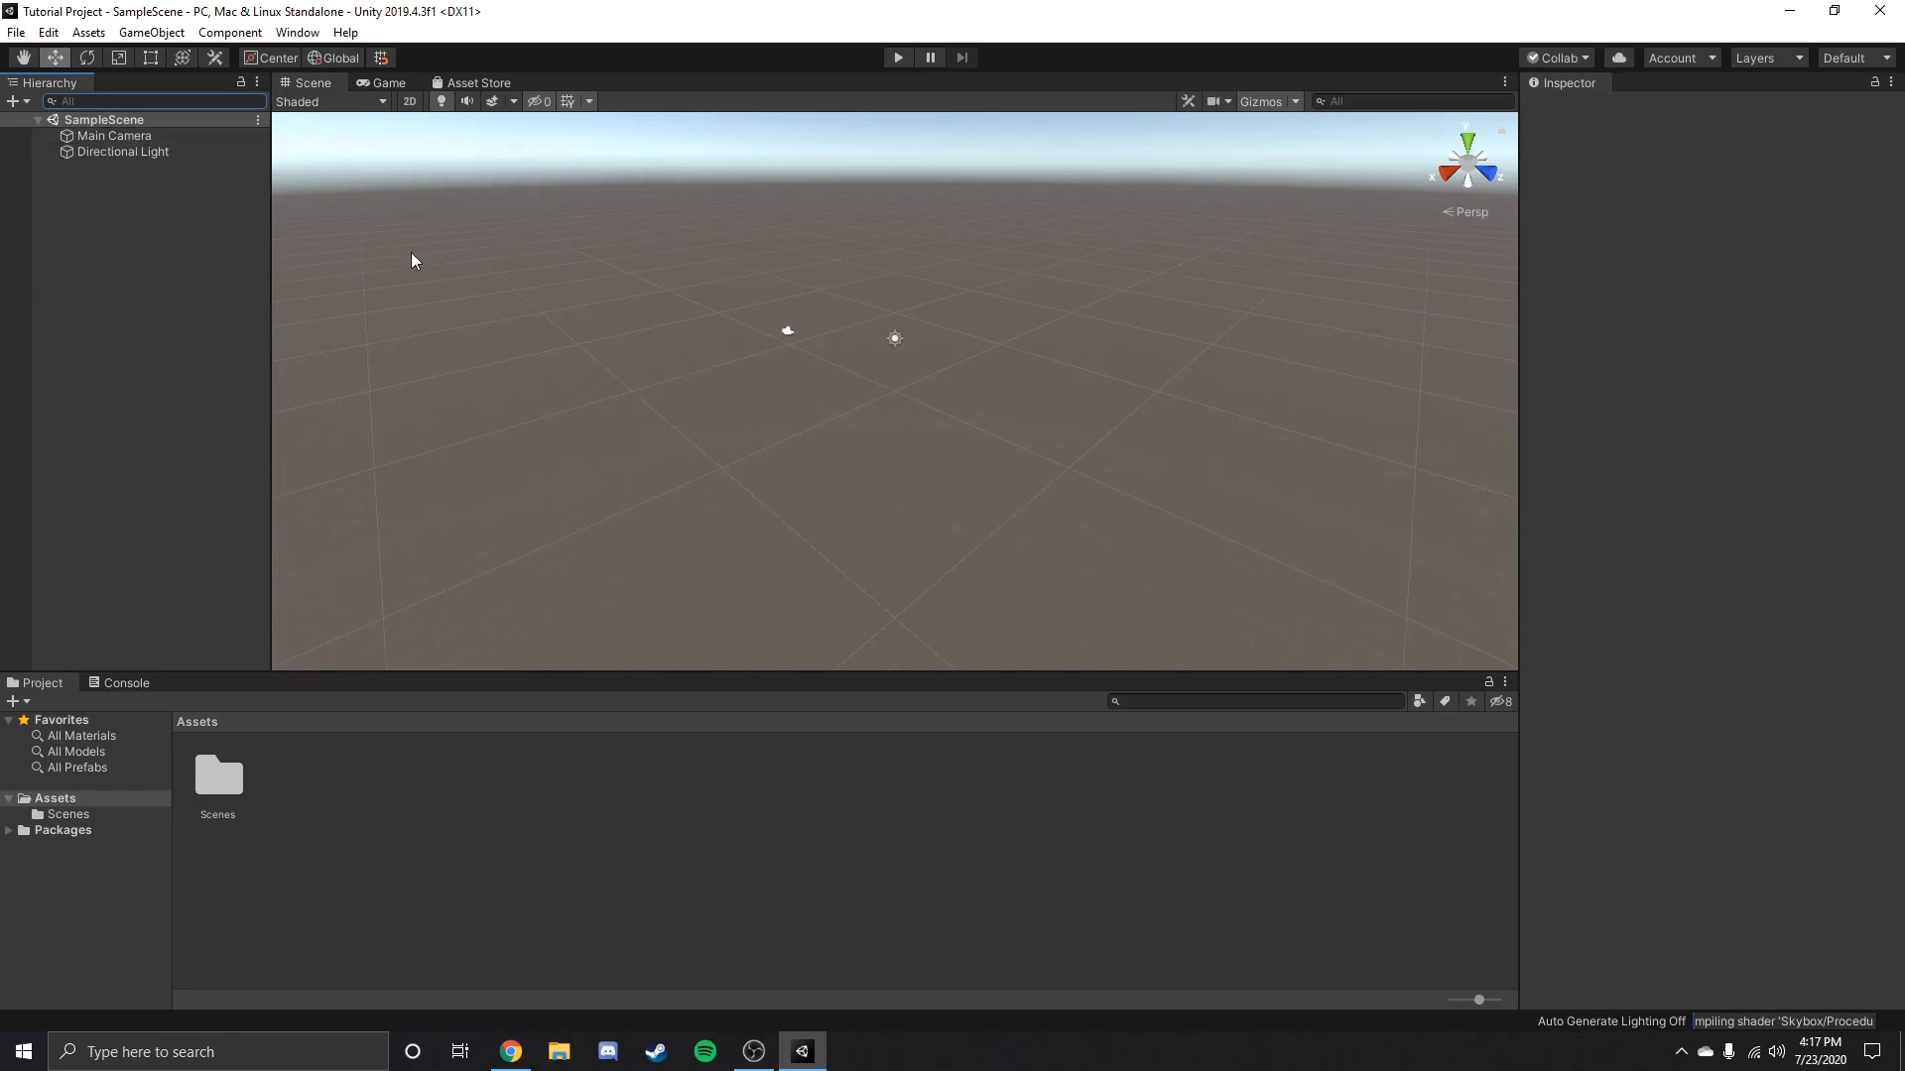
pyautogui.click(190, 422)
pyautogui.click(121, 135)
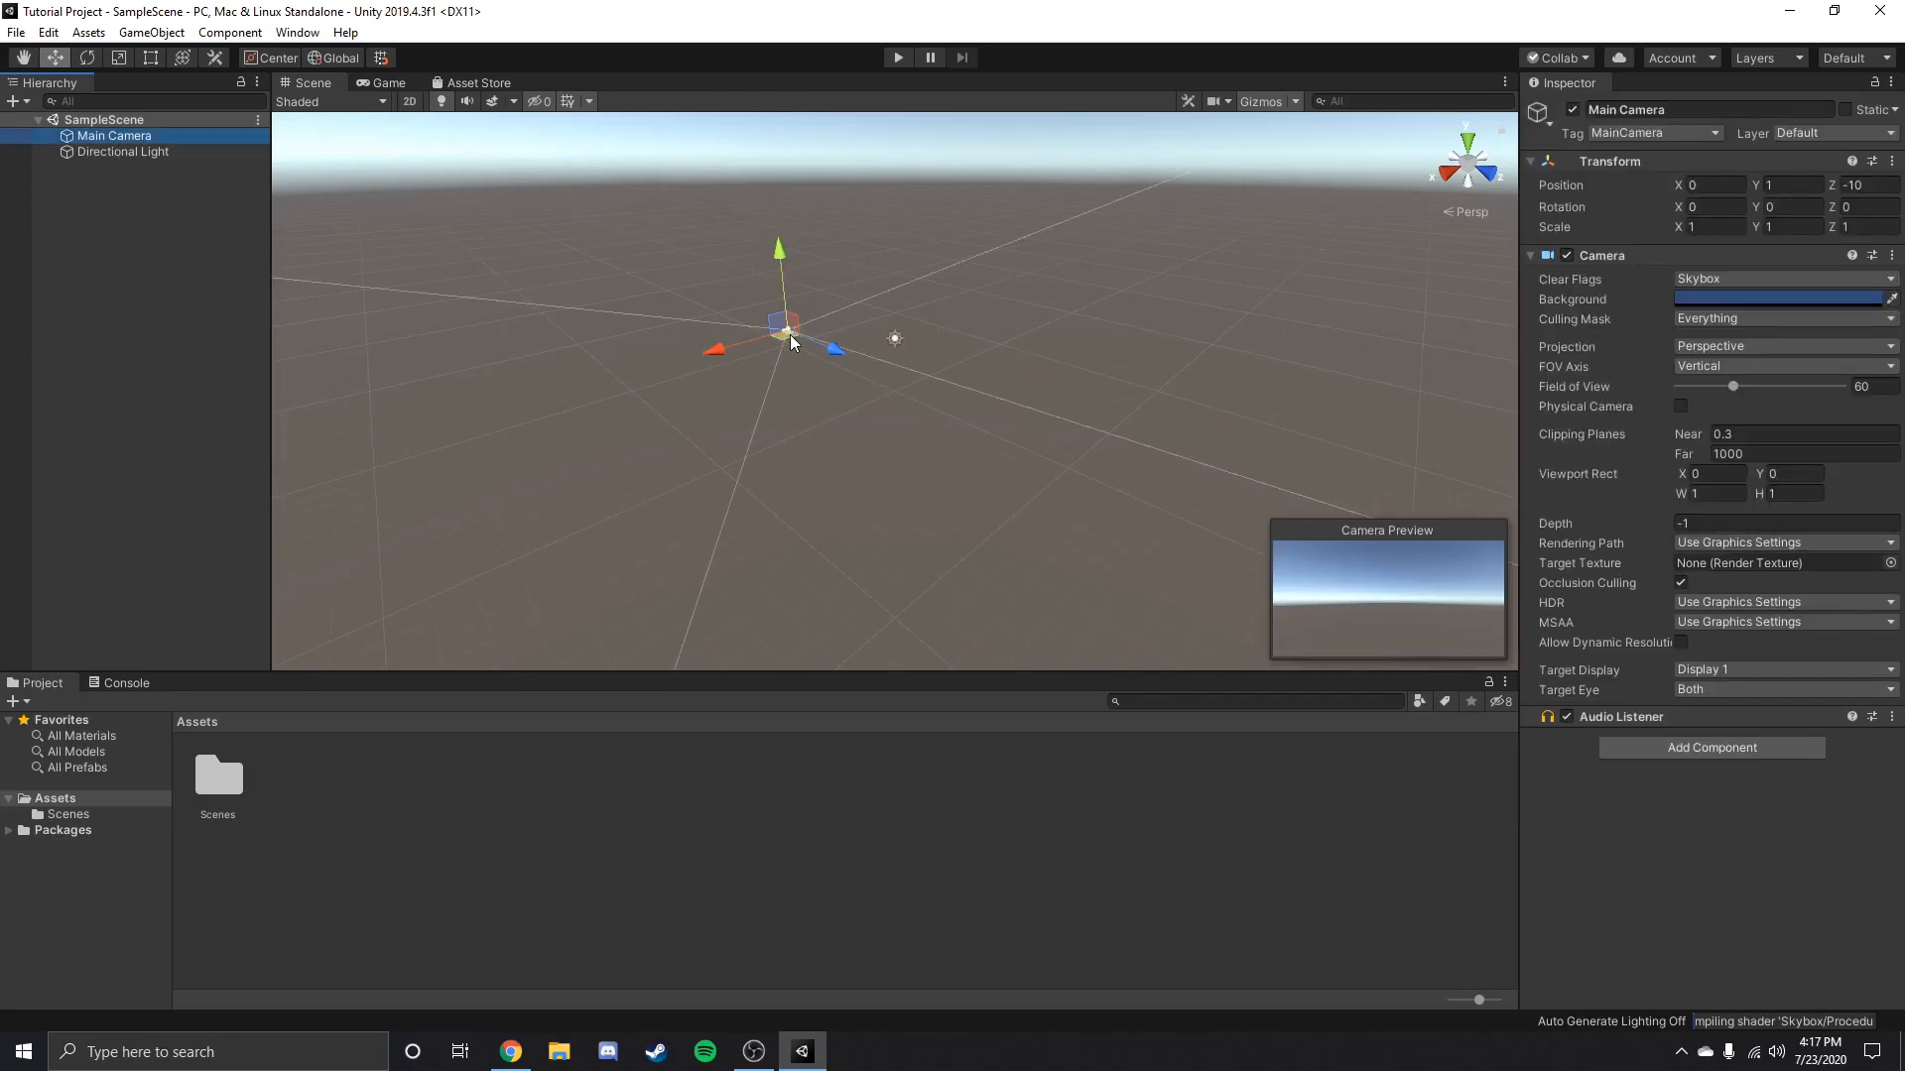
pyautogui.click(167, 158)
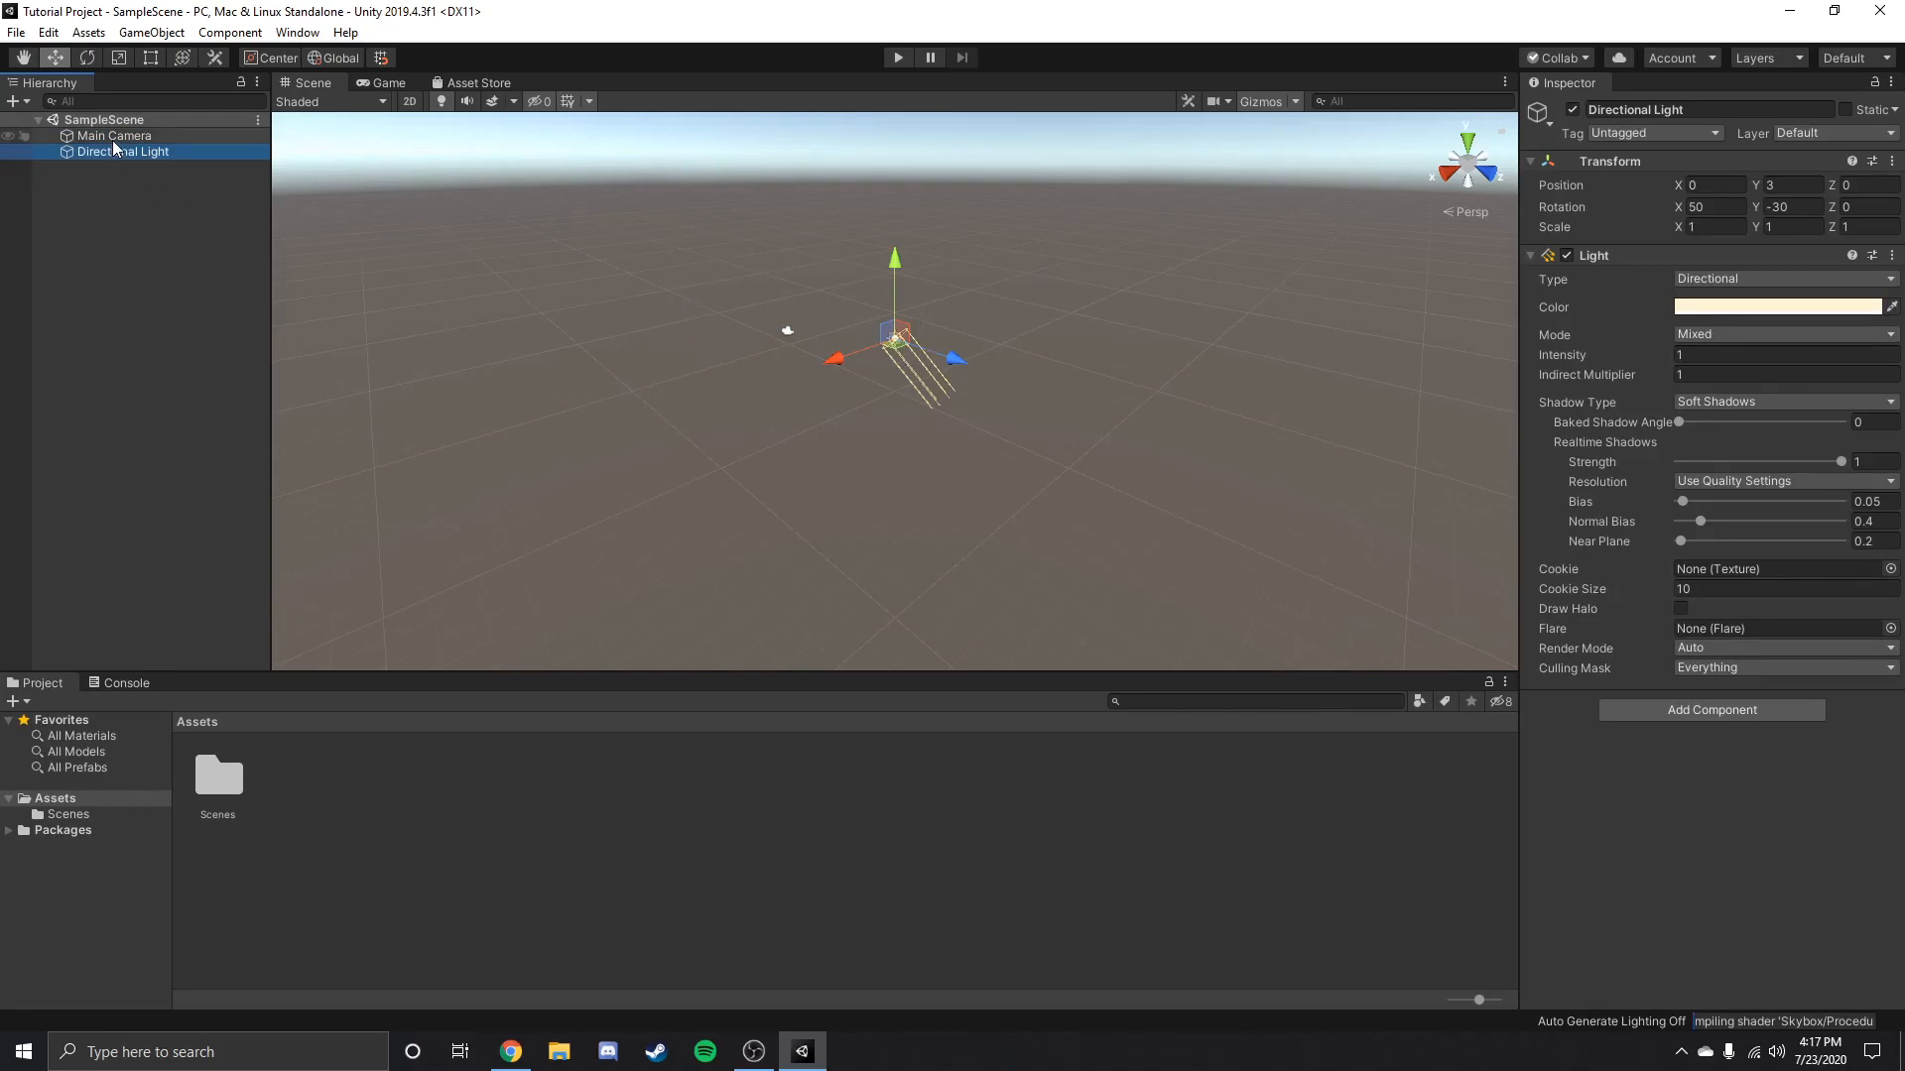
pyautogui.click(103, 210)
# Add a 3D cube to the scene and move it to about X -0.4, Z -0.29.
pyautogui.click(30, 102)
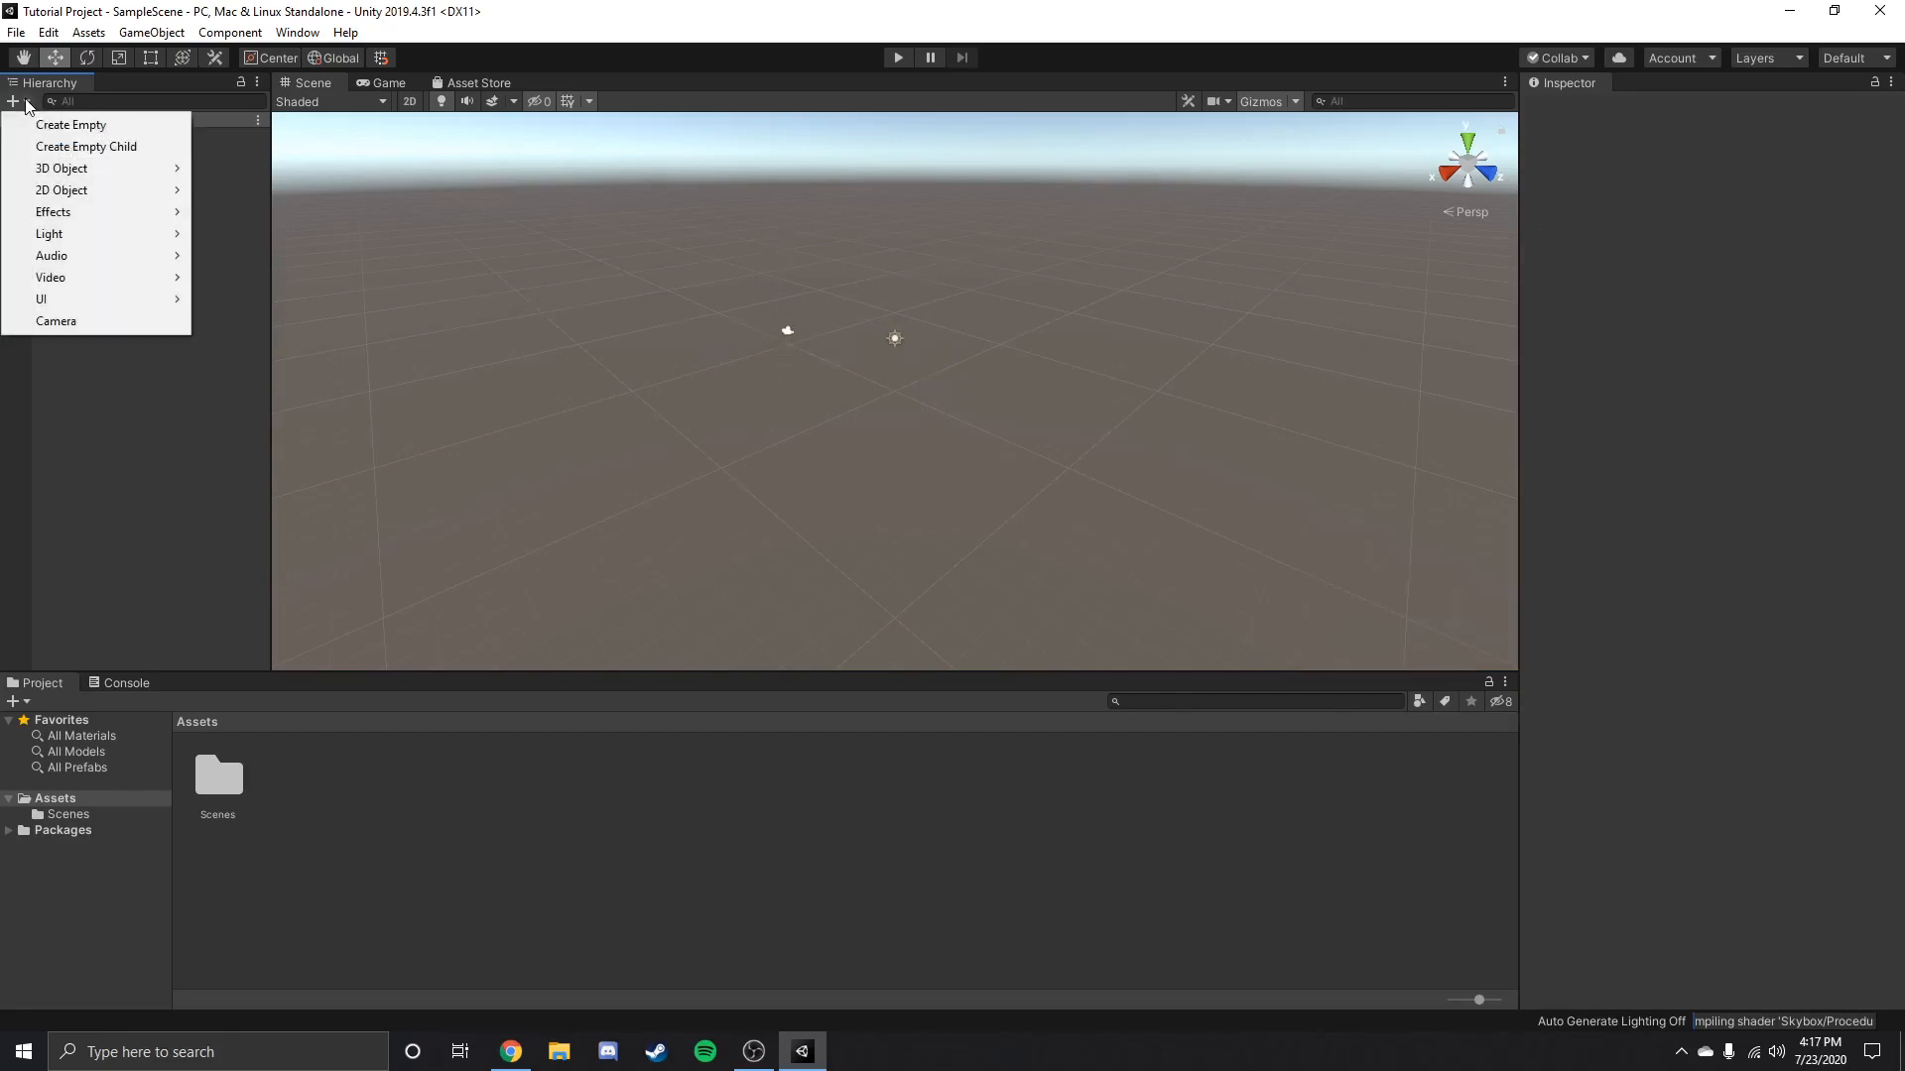
pyautogui.moveTo(80, 174)
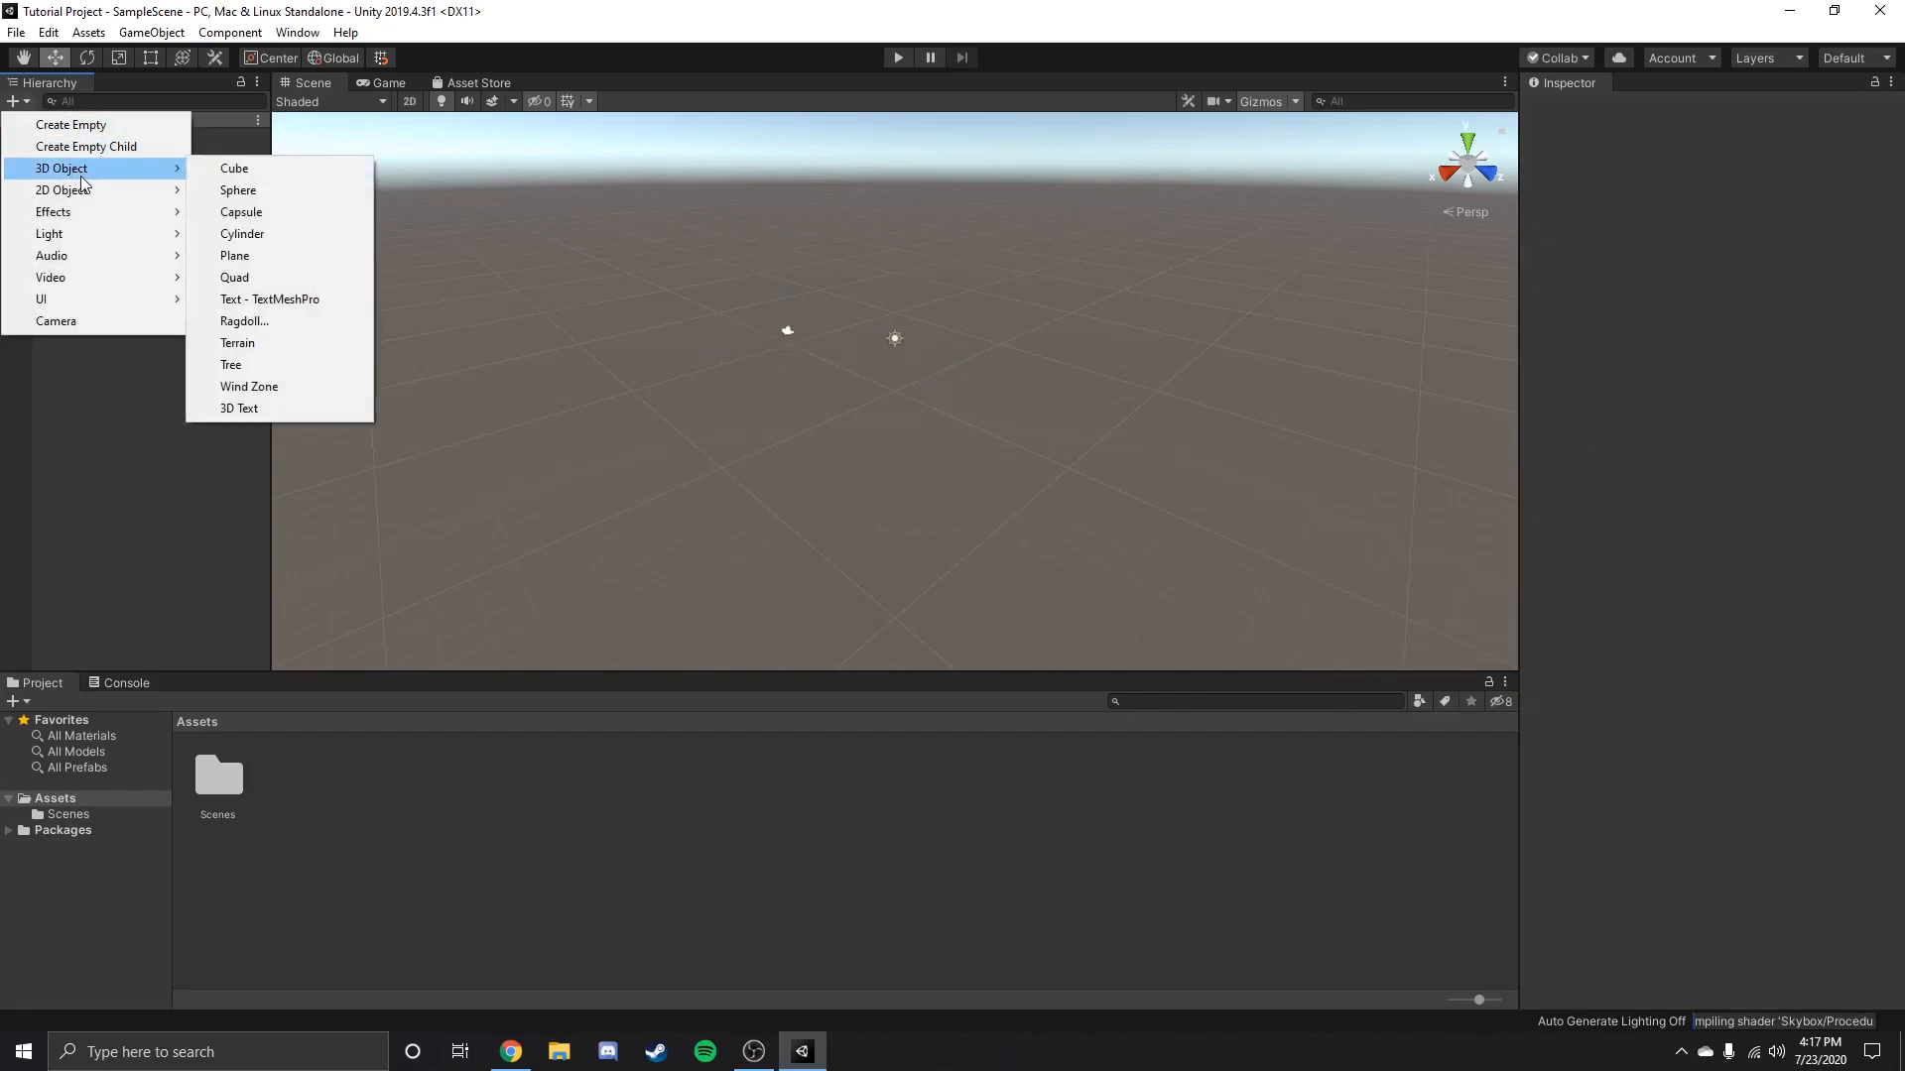
pyautogui.click(235, 168)
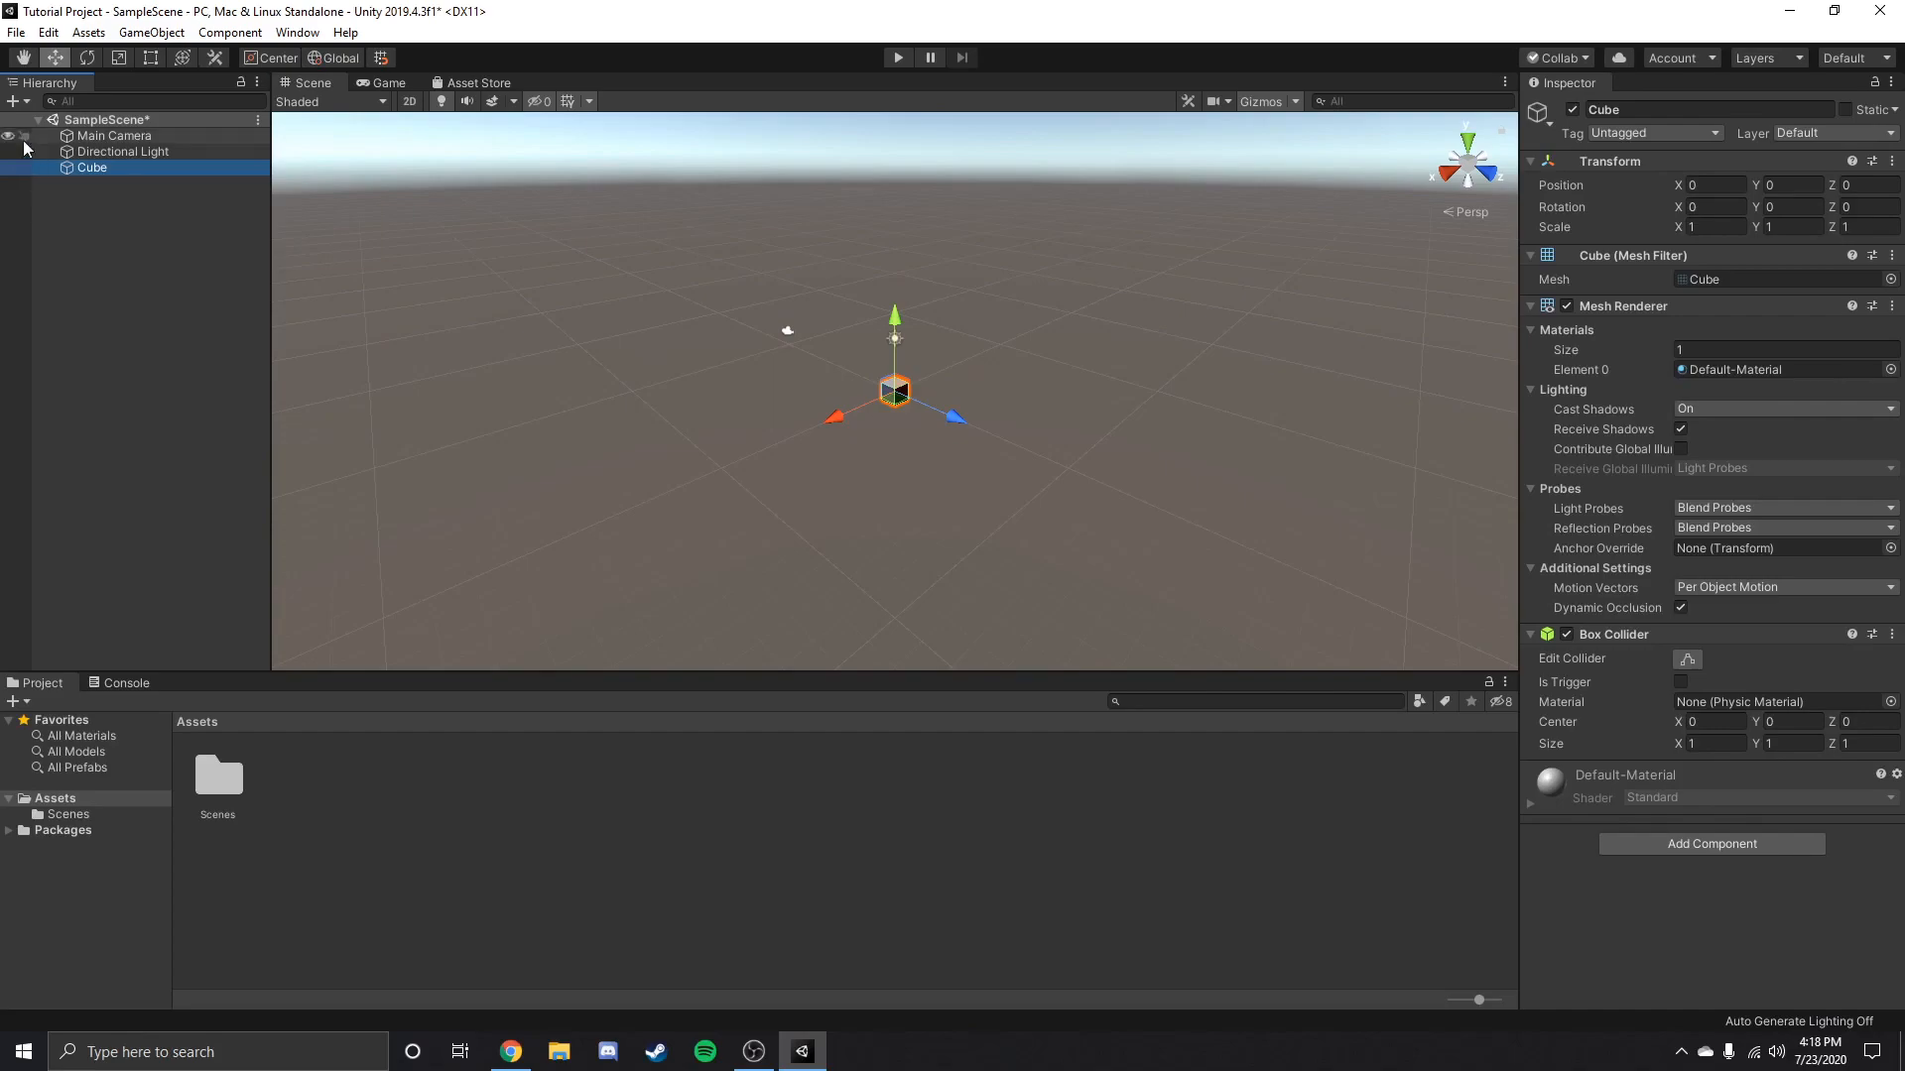
pyautogui.scroll(5, 952, 441)
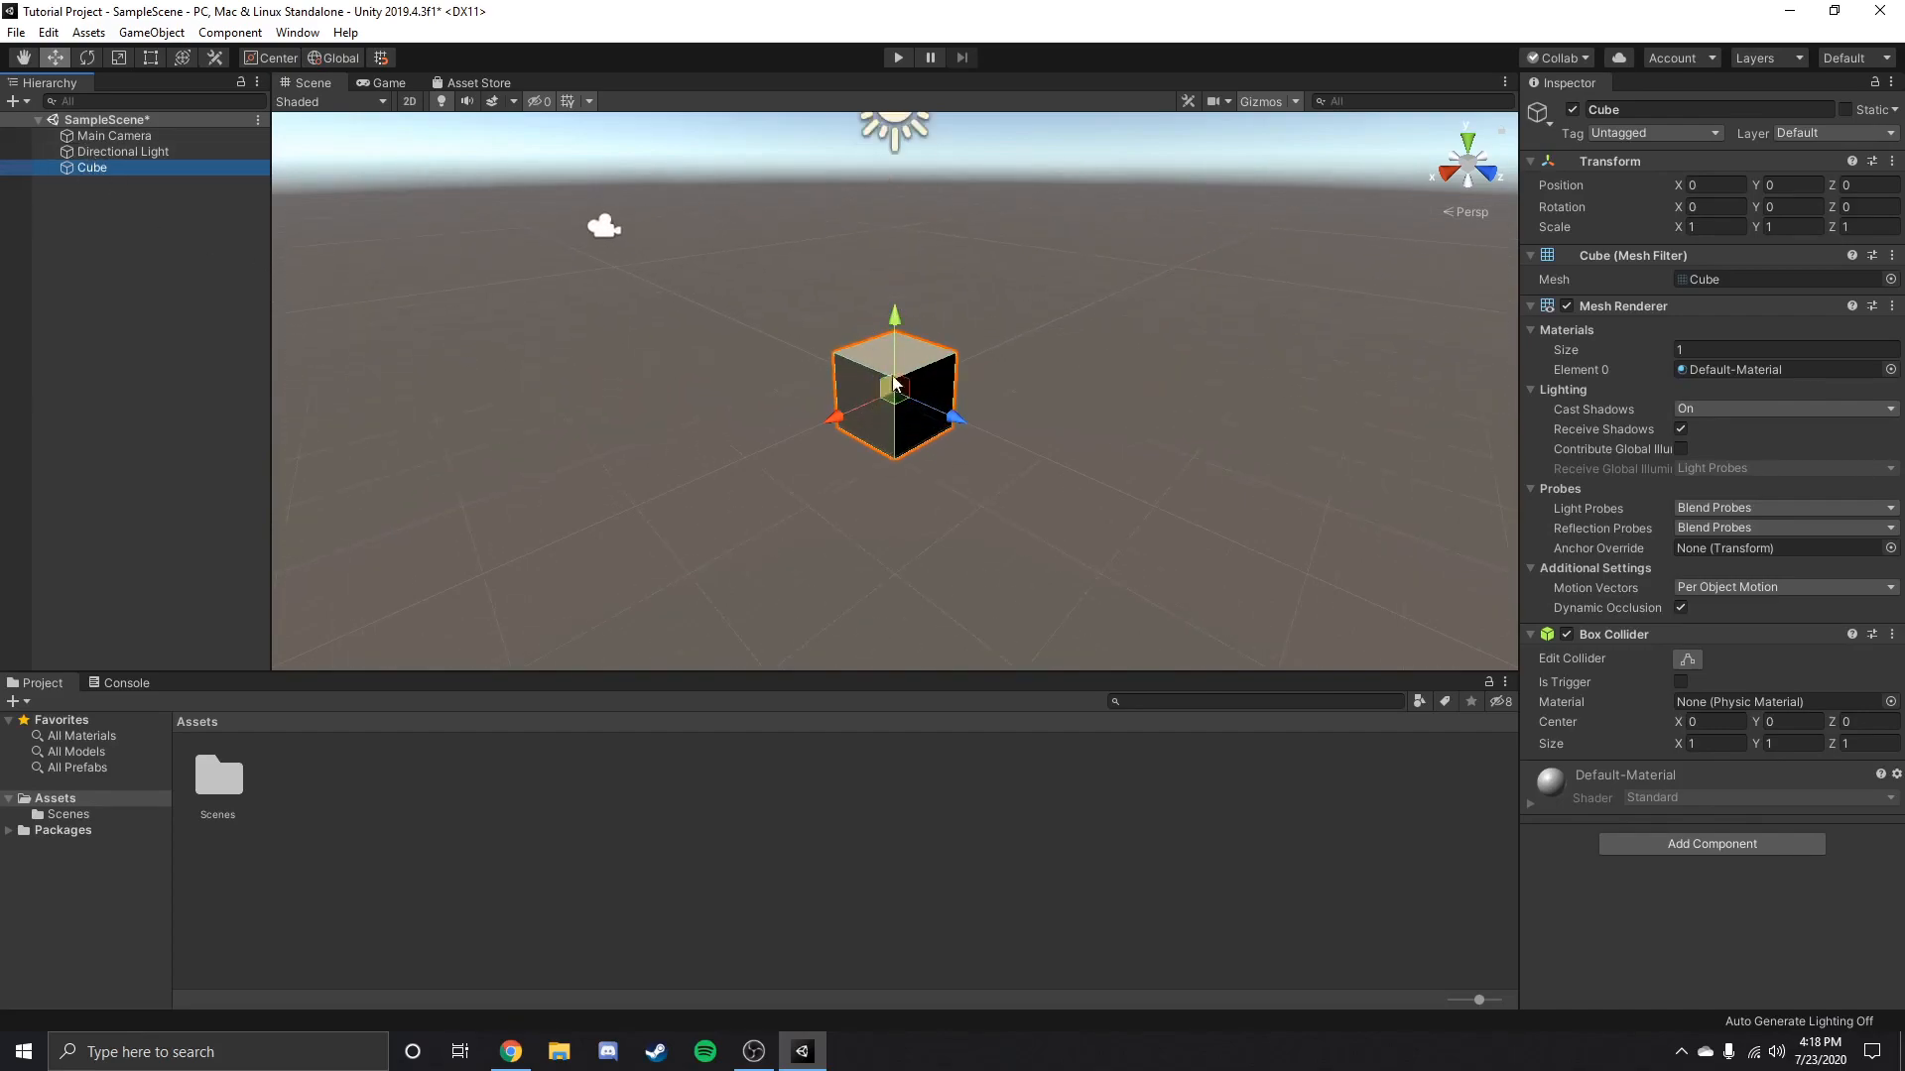
pyautogui.moveTo(895, 397); pyautogui.dragTo(902, 377)
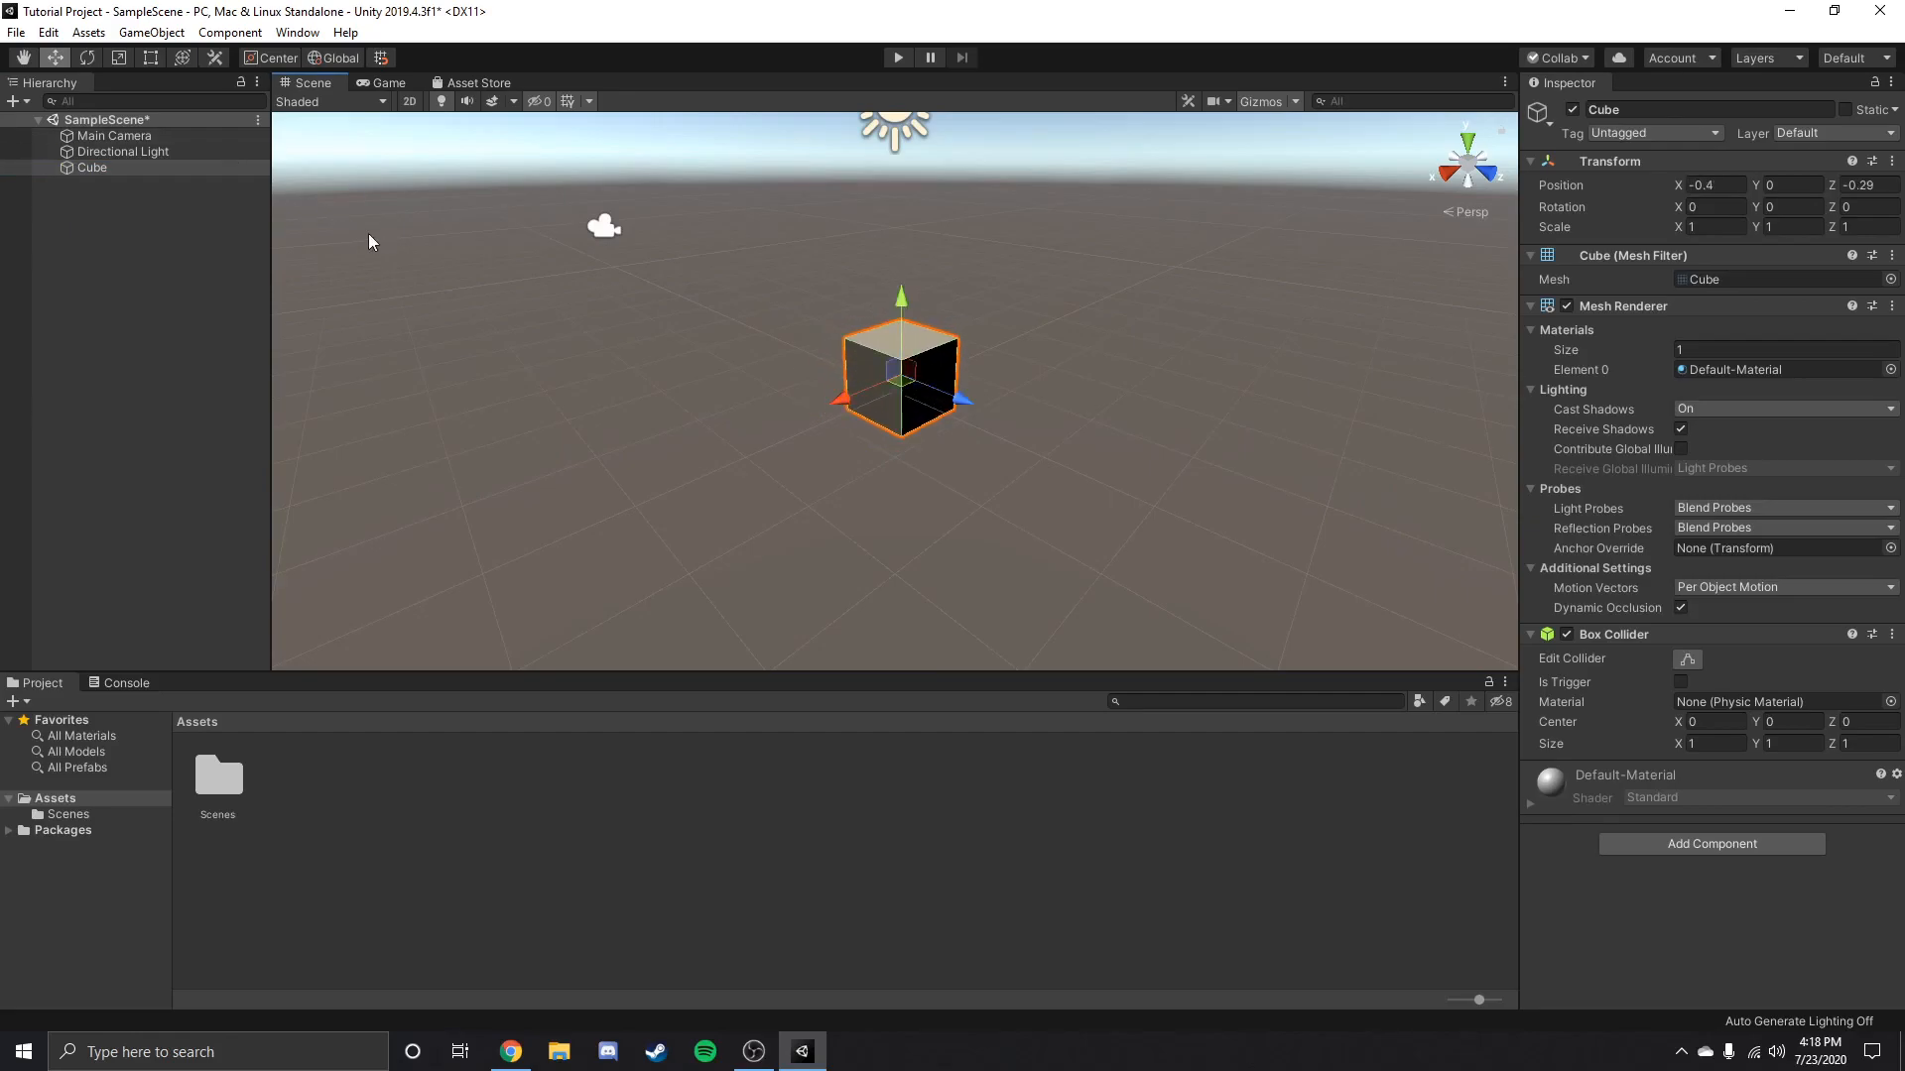
# Try out the Rotate and Scale tools, then return to the Move tool.
pyautogui.click(89, 58)
pyautogui.click(120, 57)
pyautogui.click(55, 58)
# Compare the components of the Directional Light, Main Camera and Cube in the Inspector.
pyautogui.click(112, 153)
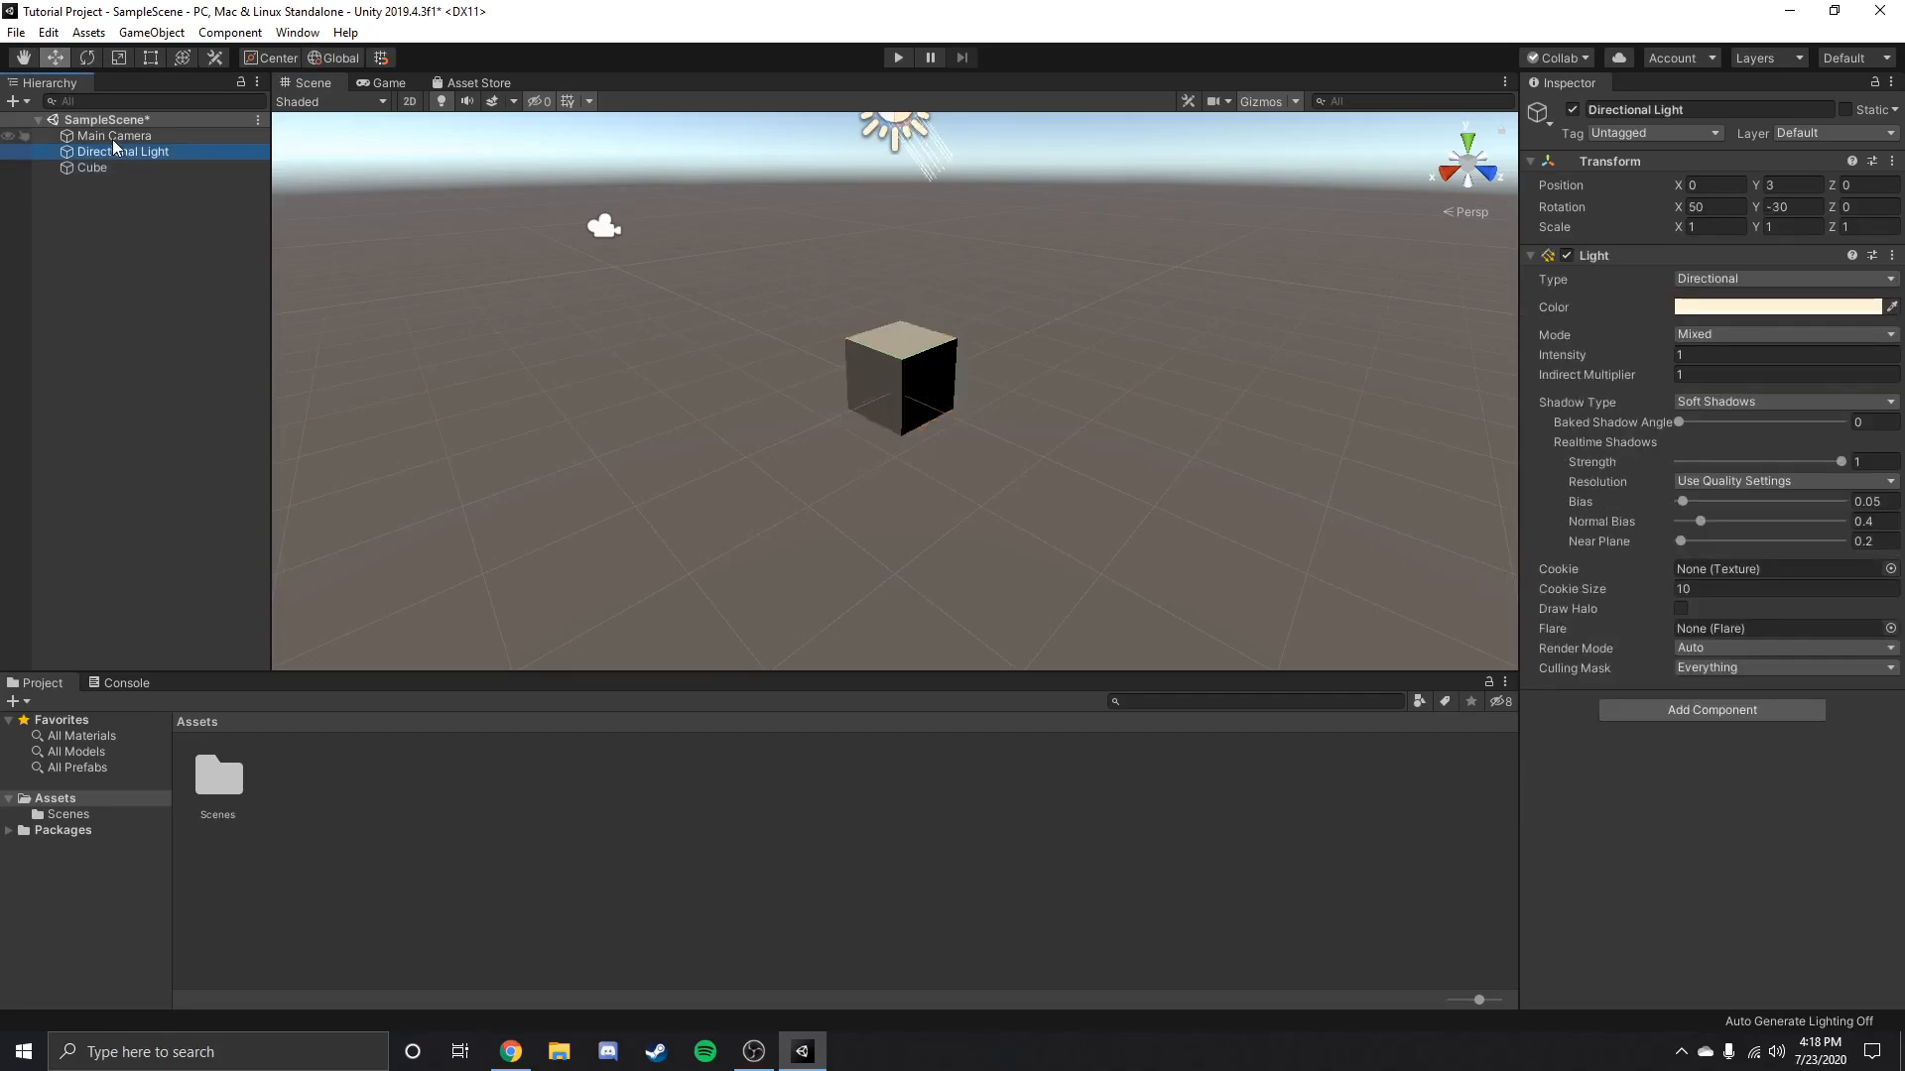
pyautogui.click(111, 136)
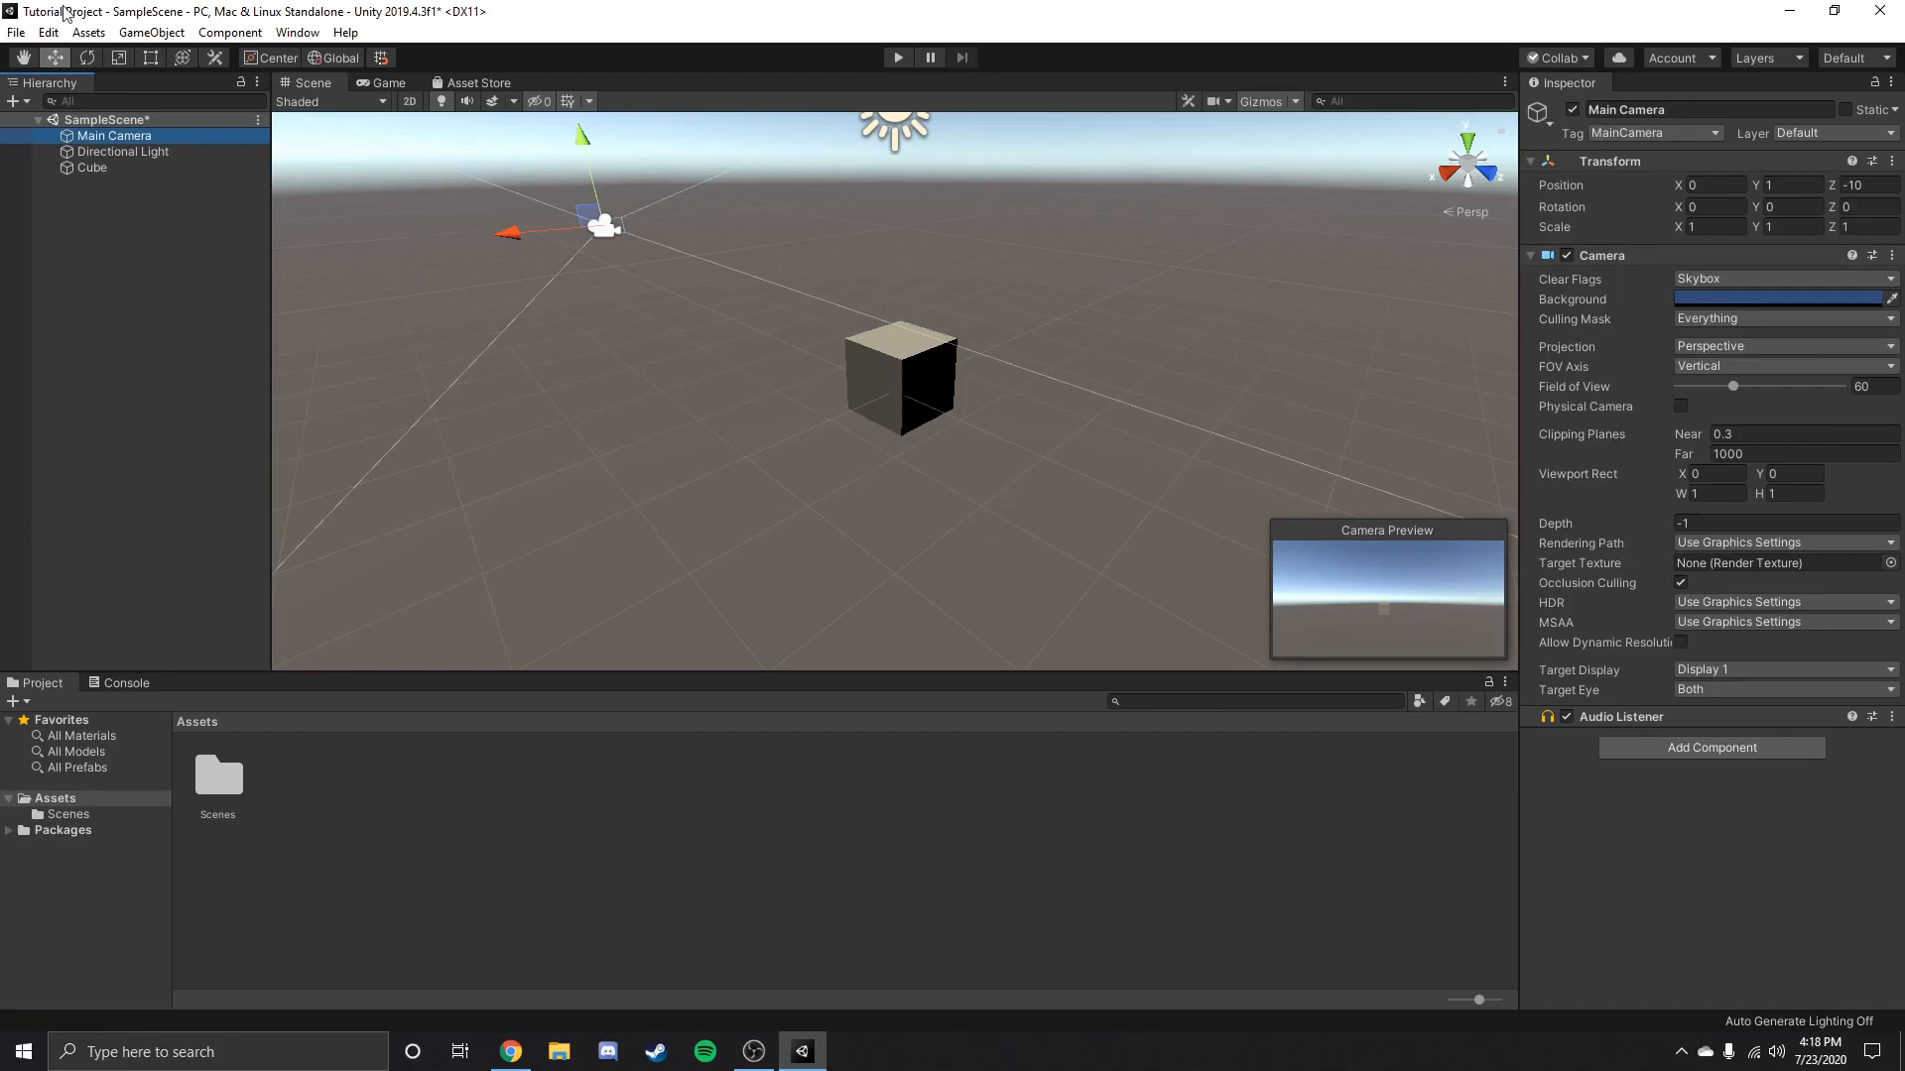
pyautogui.click(126, 151)
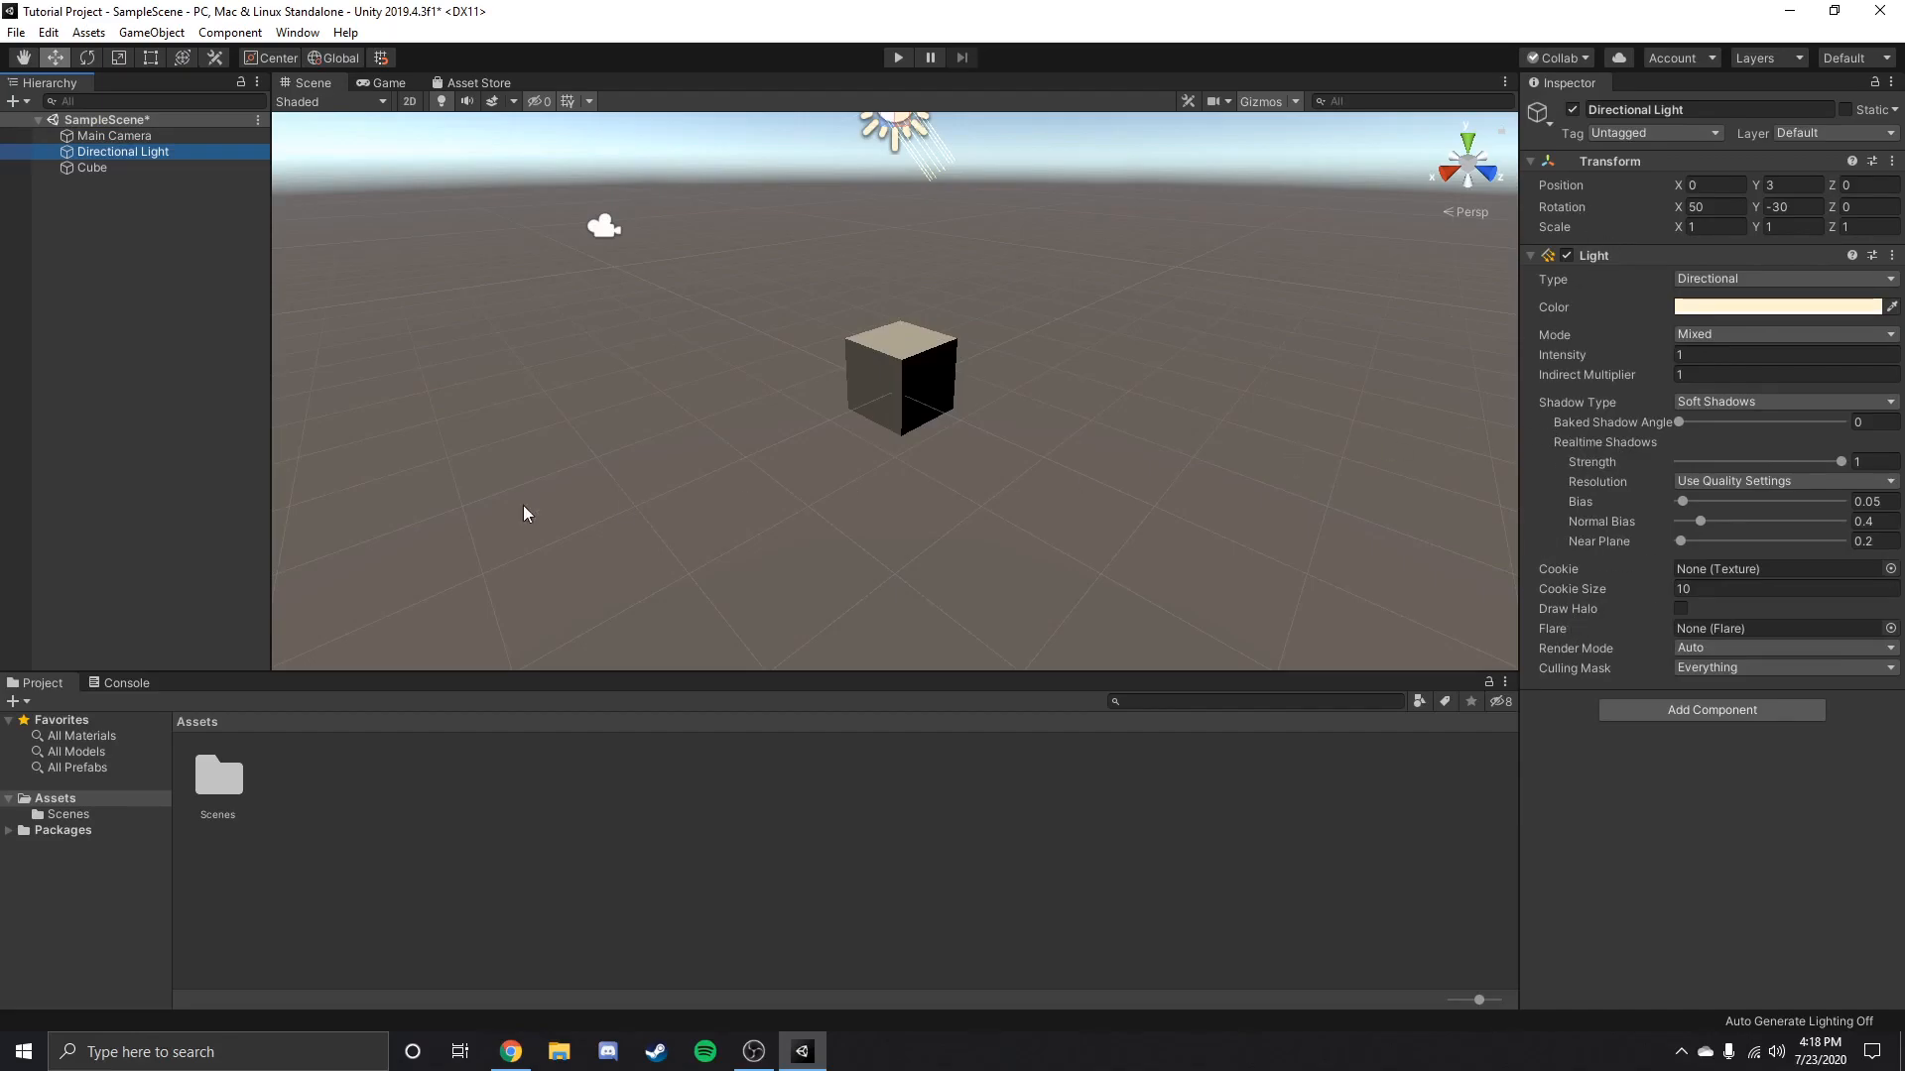
pyautogui.click(91, 168)
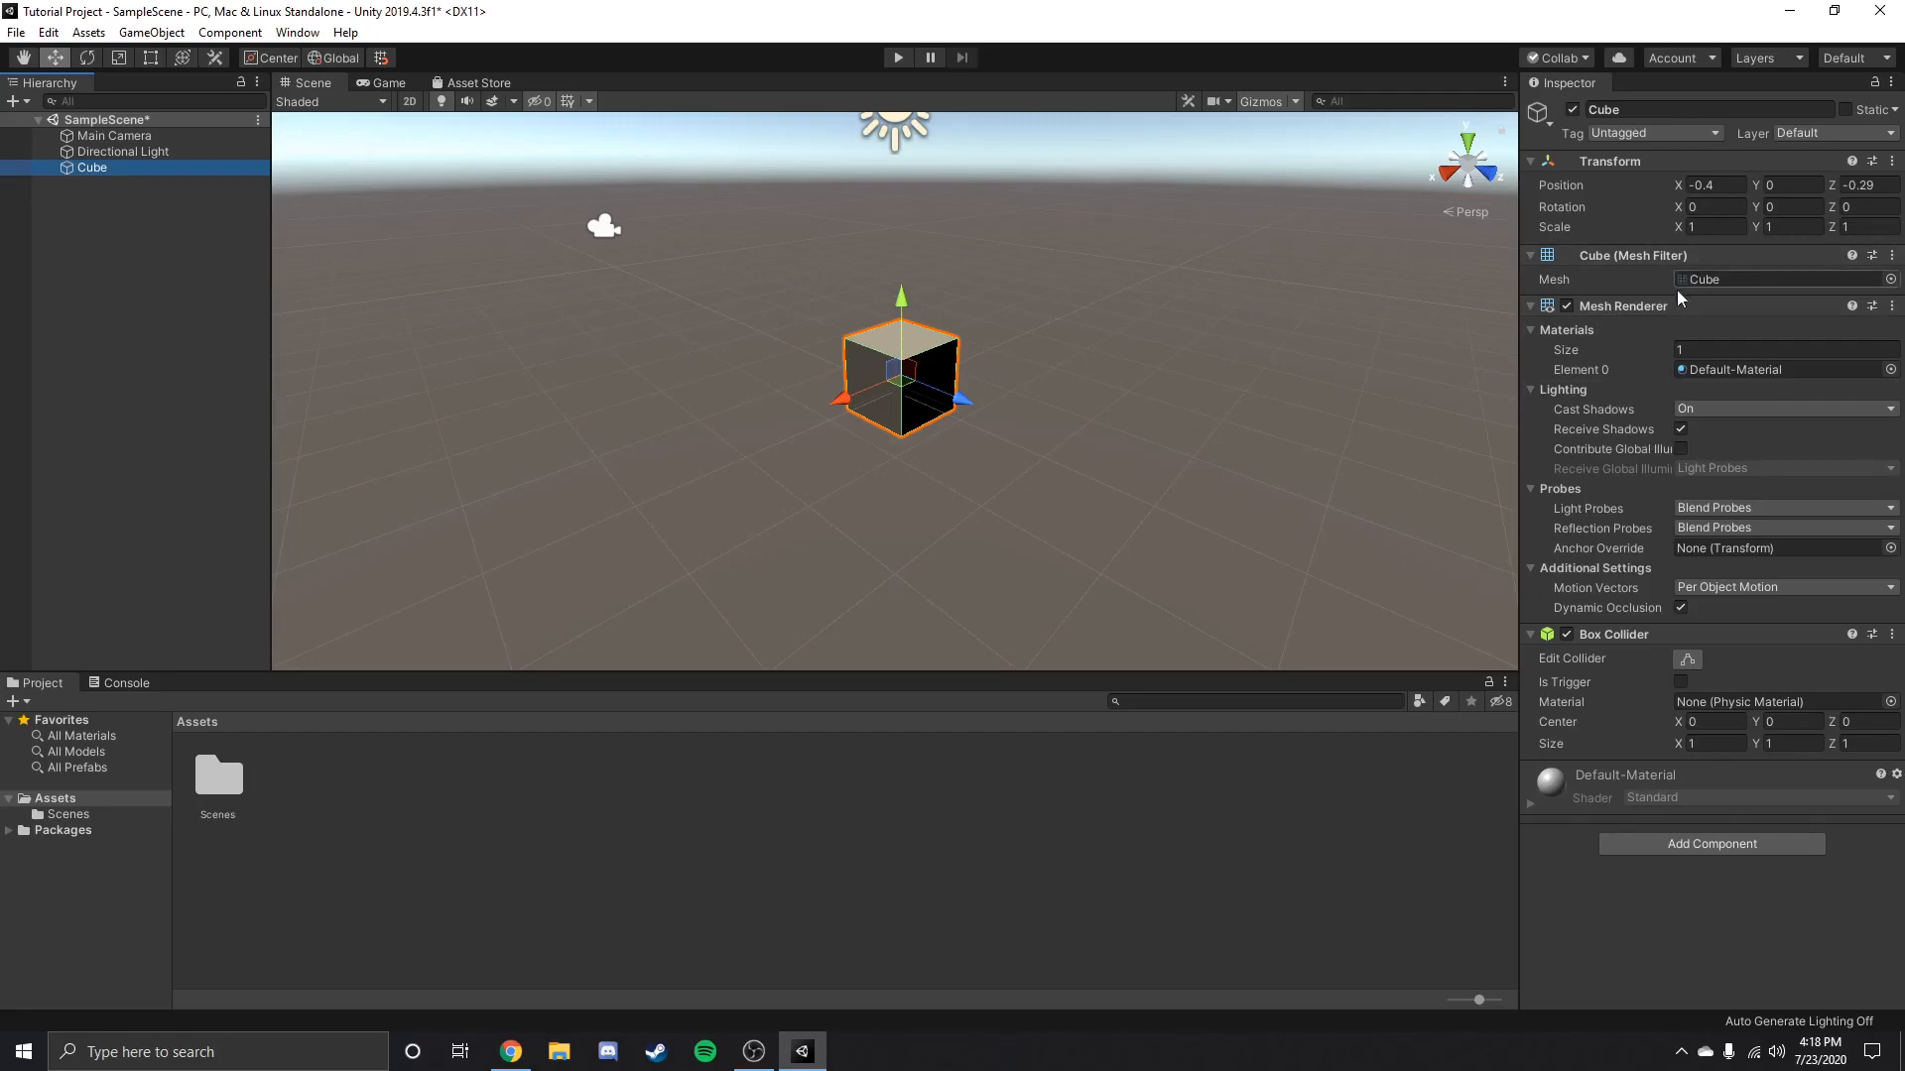
pyautogui.click(84, 152)
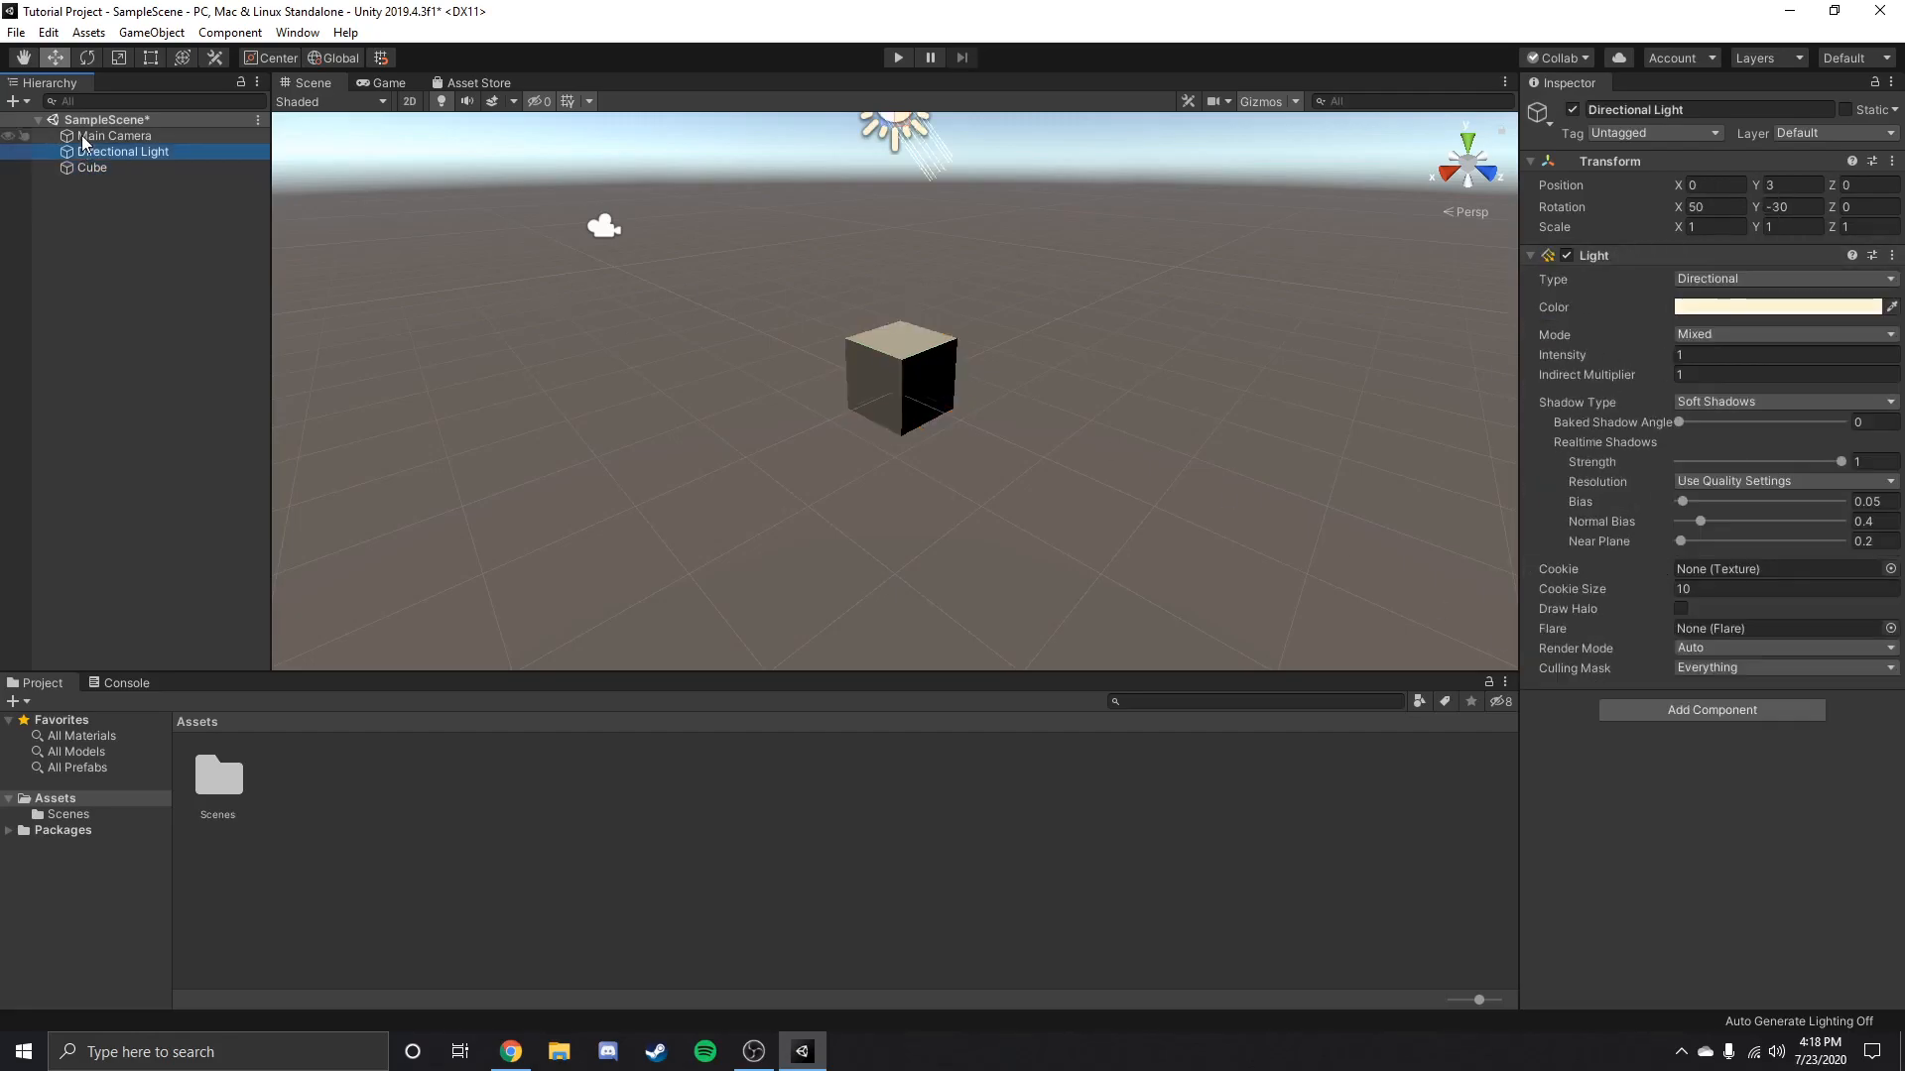
pyautogui.click(88, 137)
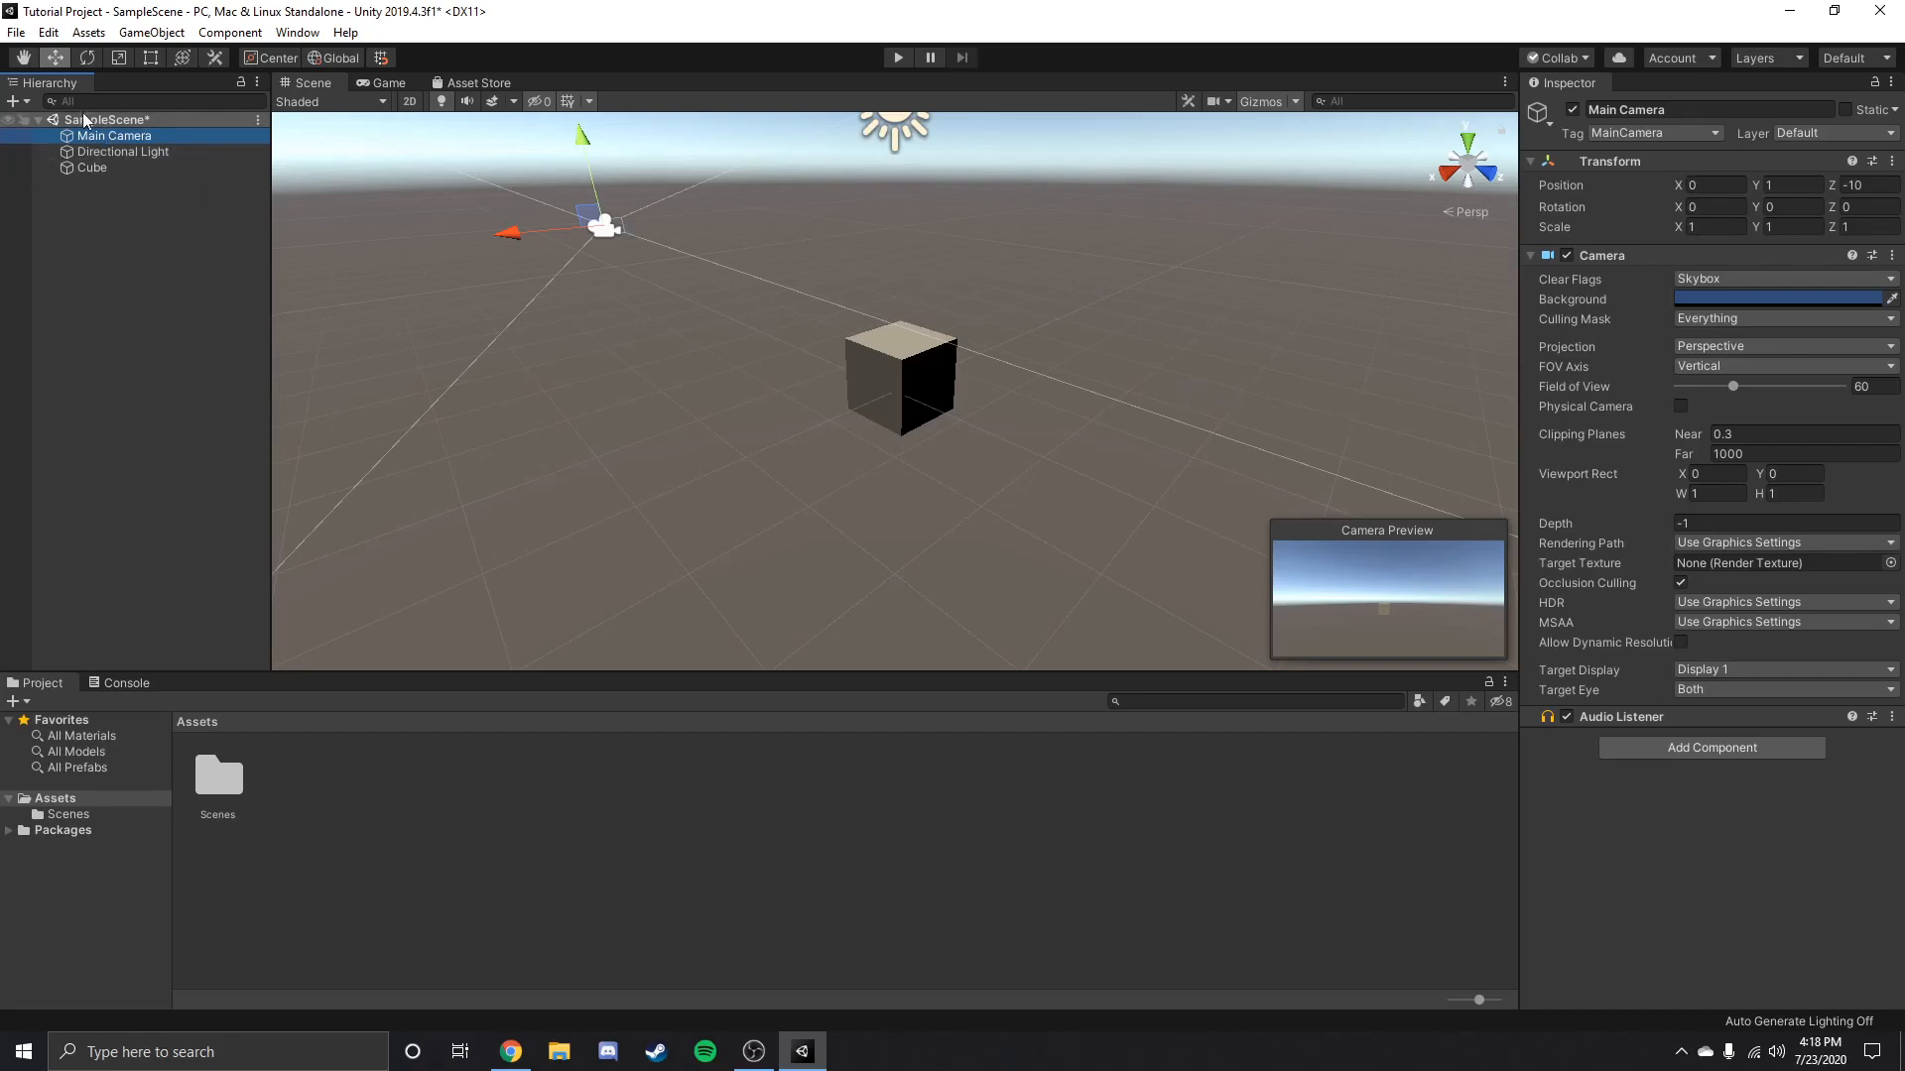
pyautogui.click(169, 165)
# Toggle the Directional Light's Light component off and on to check its effect on the cube, leaving it enabled.
pyautogui.click(159, 153)
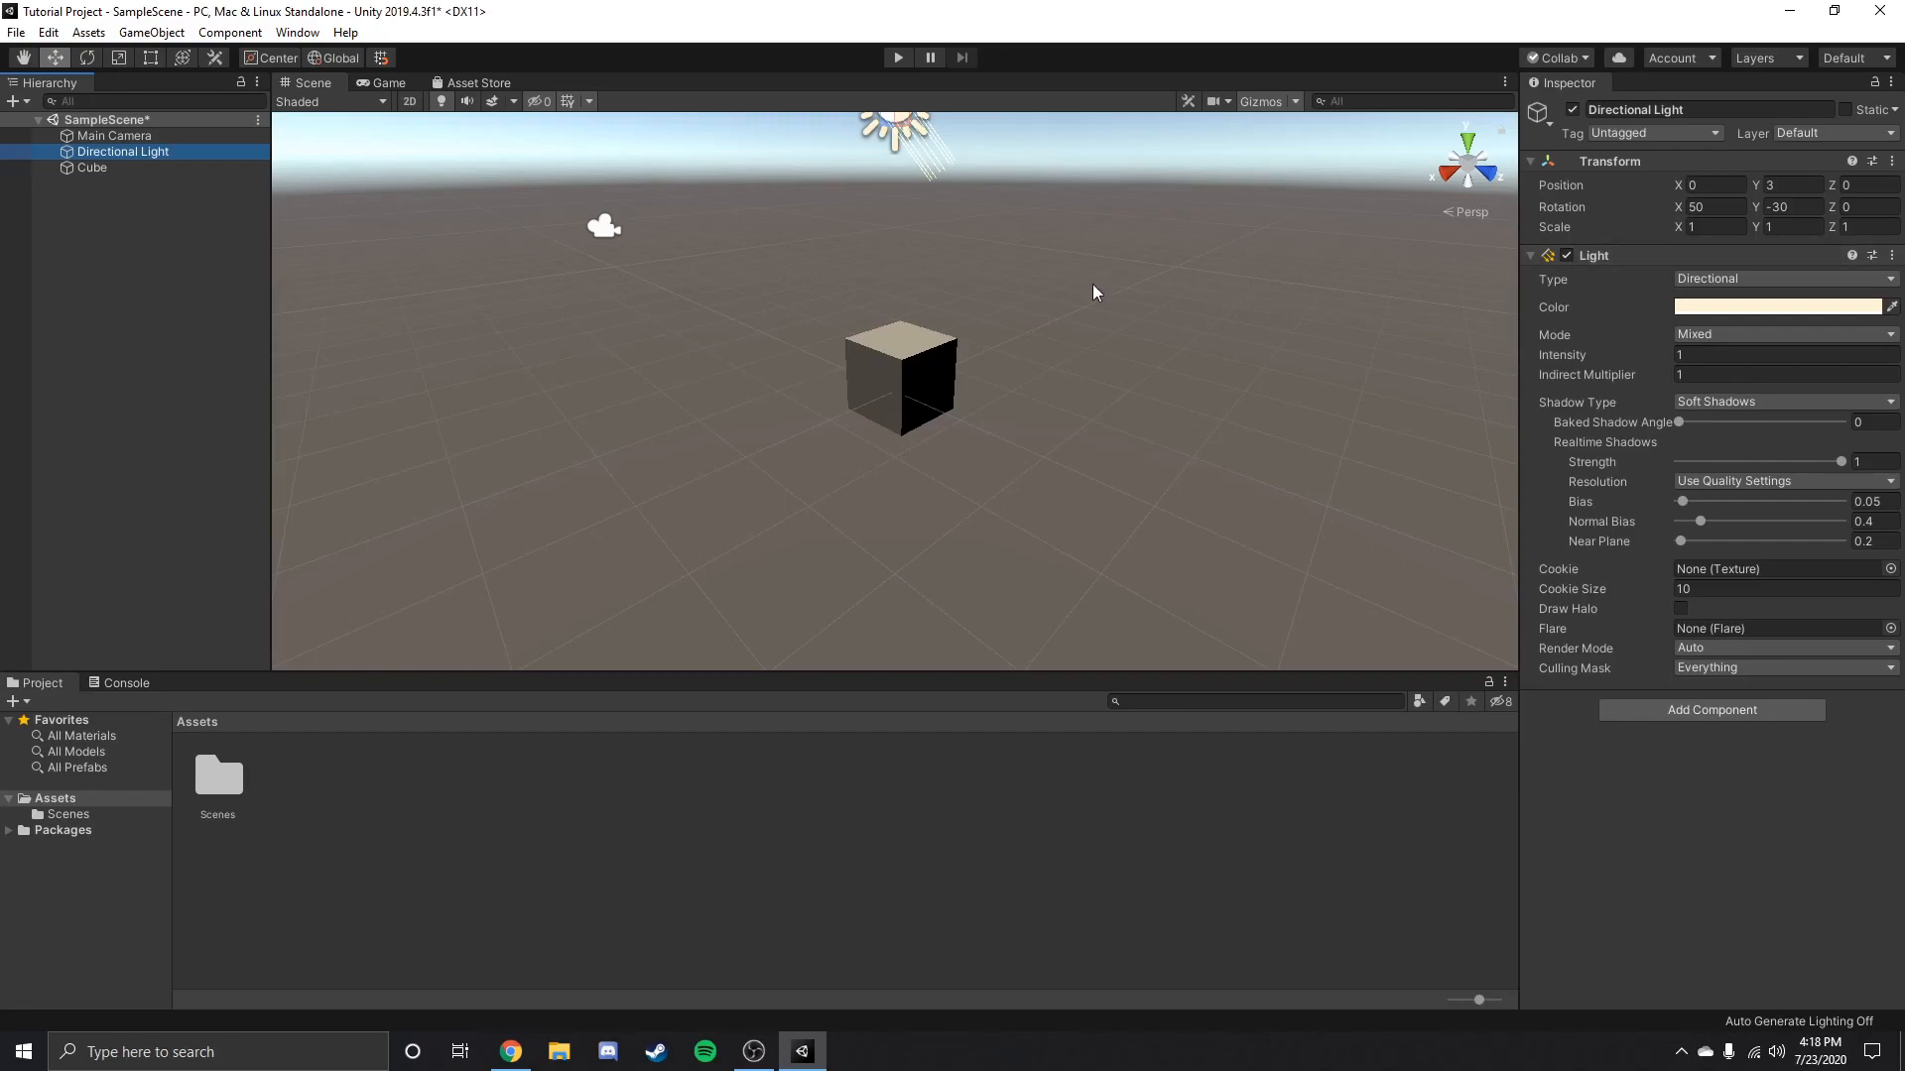
pyautogui.click(1566, 256)
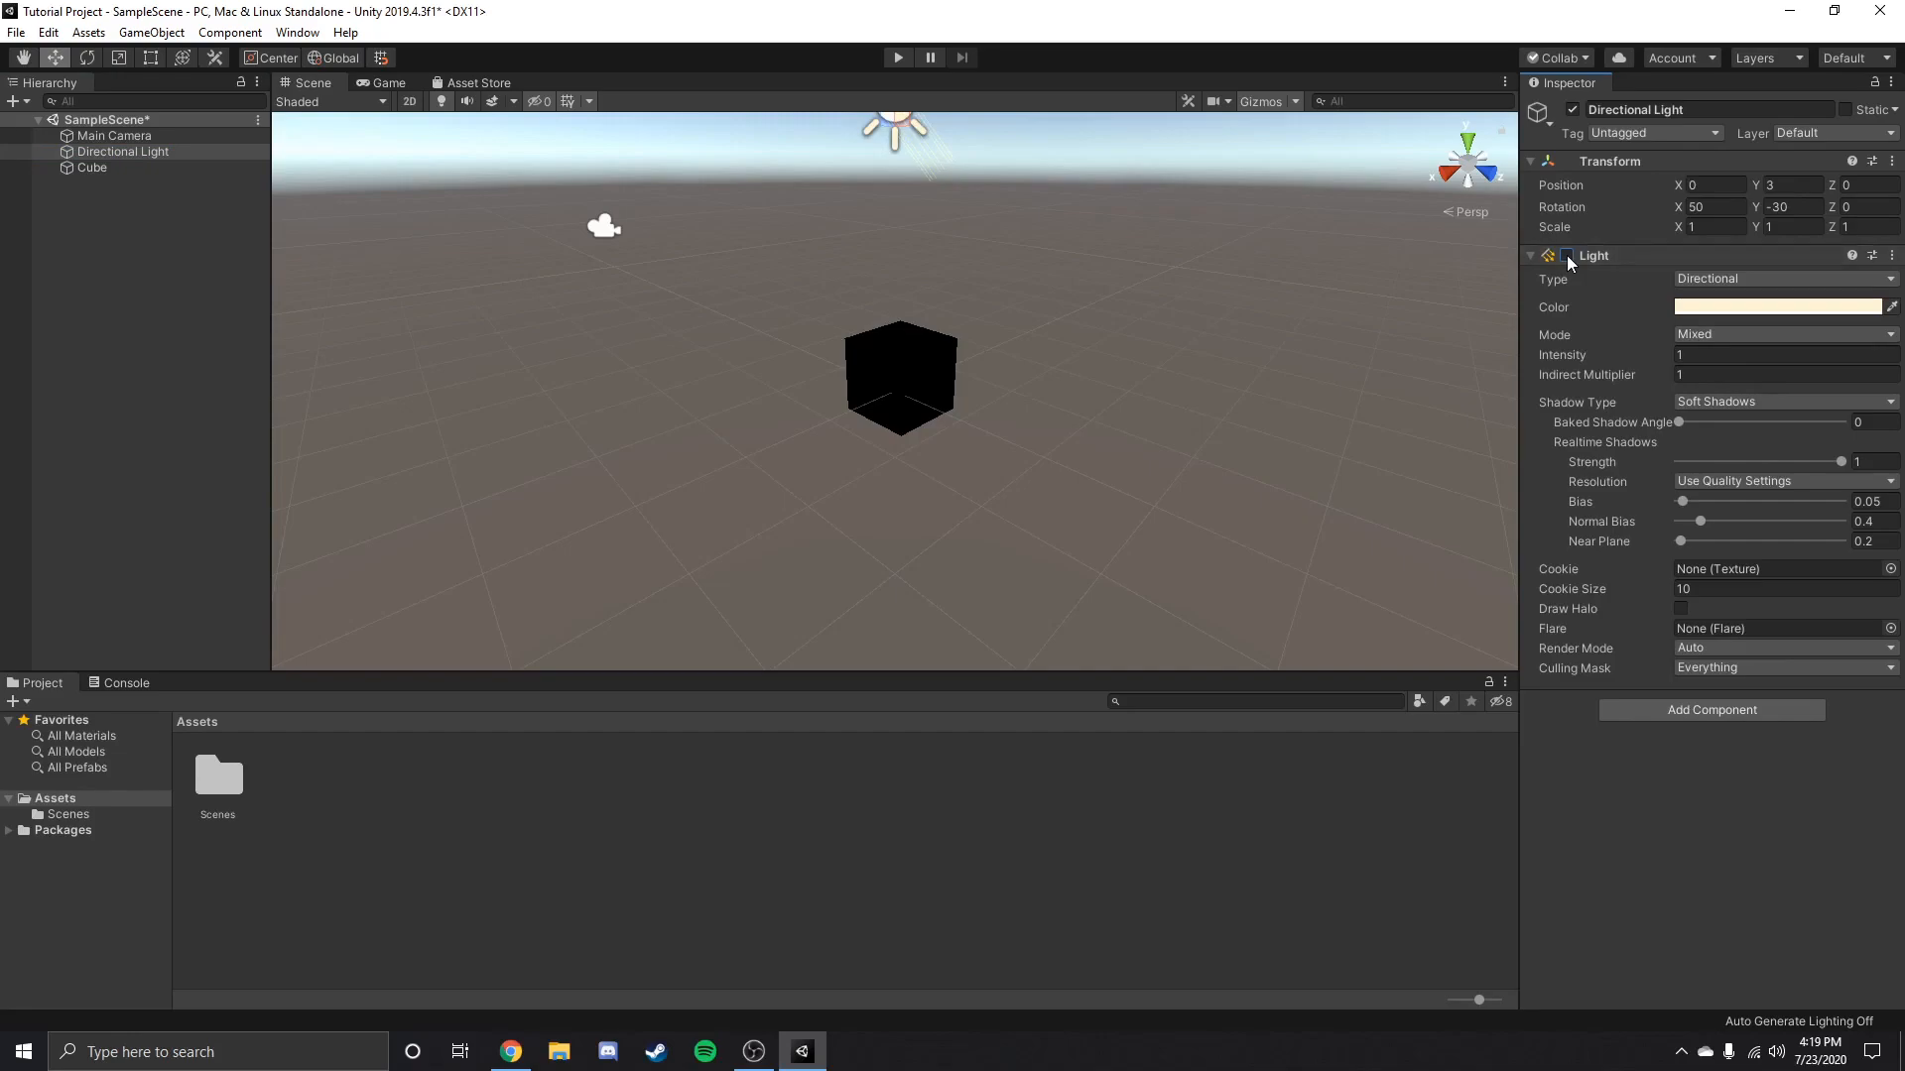
pyautogui.click(1567, 256)
pyautogui.click(1567, 256)
pyautogui.click(1567, 255)
pyautogui.moveTo(1103, 181); pyautogui.dragTo(957, 276, button='right')
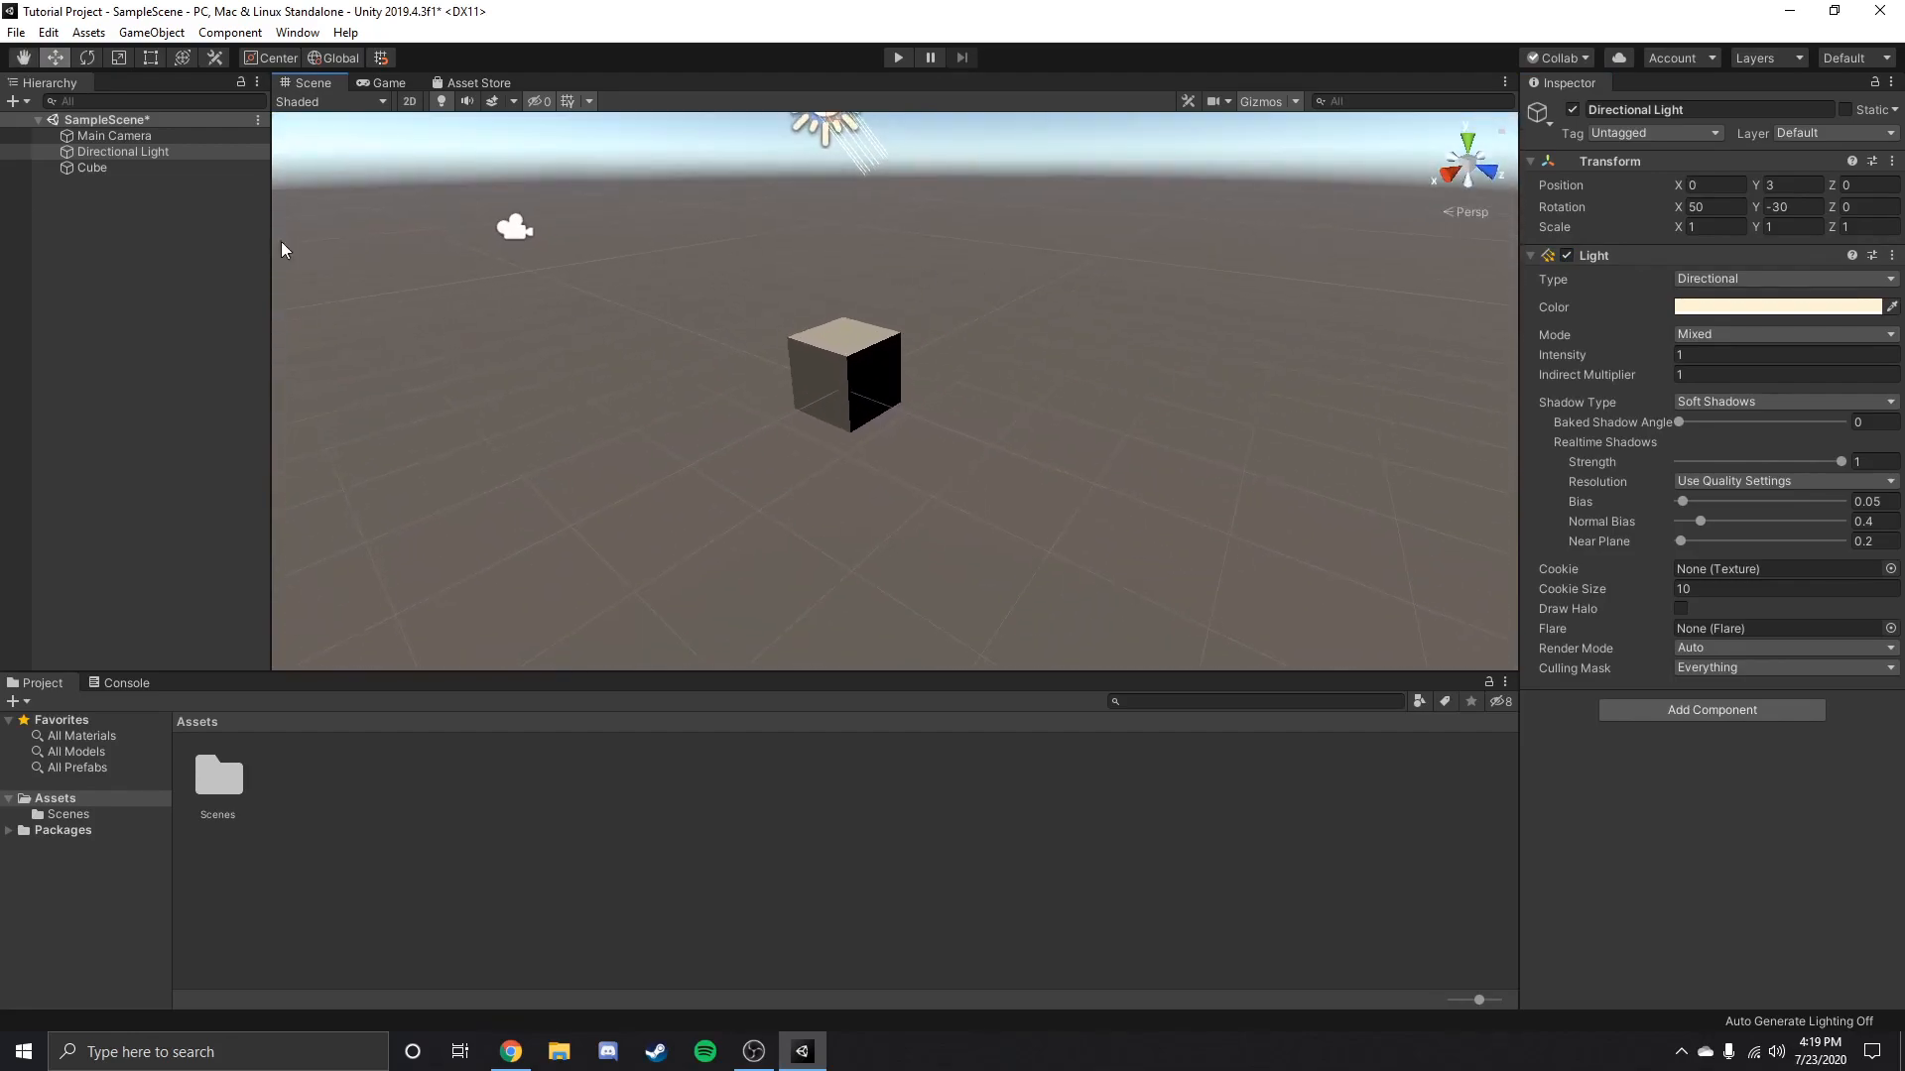
# Deactivate the whole Directional Light object to check the scene without it, reactivate it, and clear the selection.
pyautogui.click(1573, 109)
pyautogui.scroll(-5, 1073, 246)
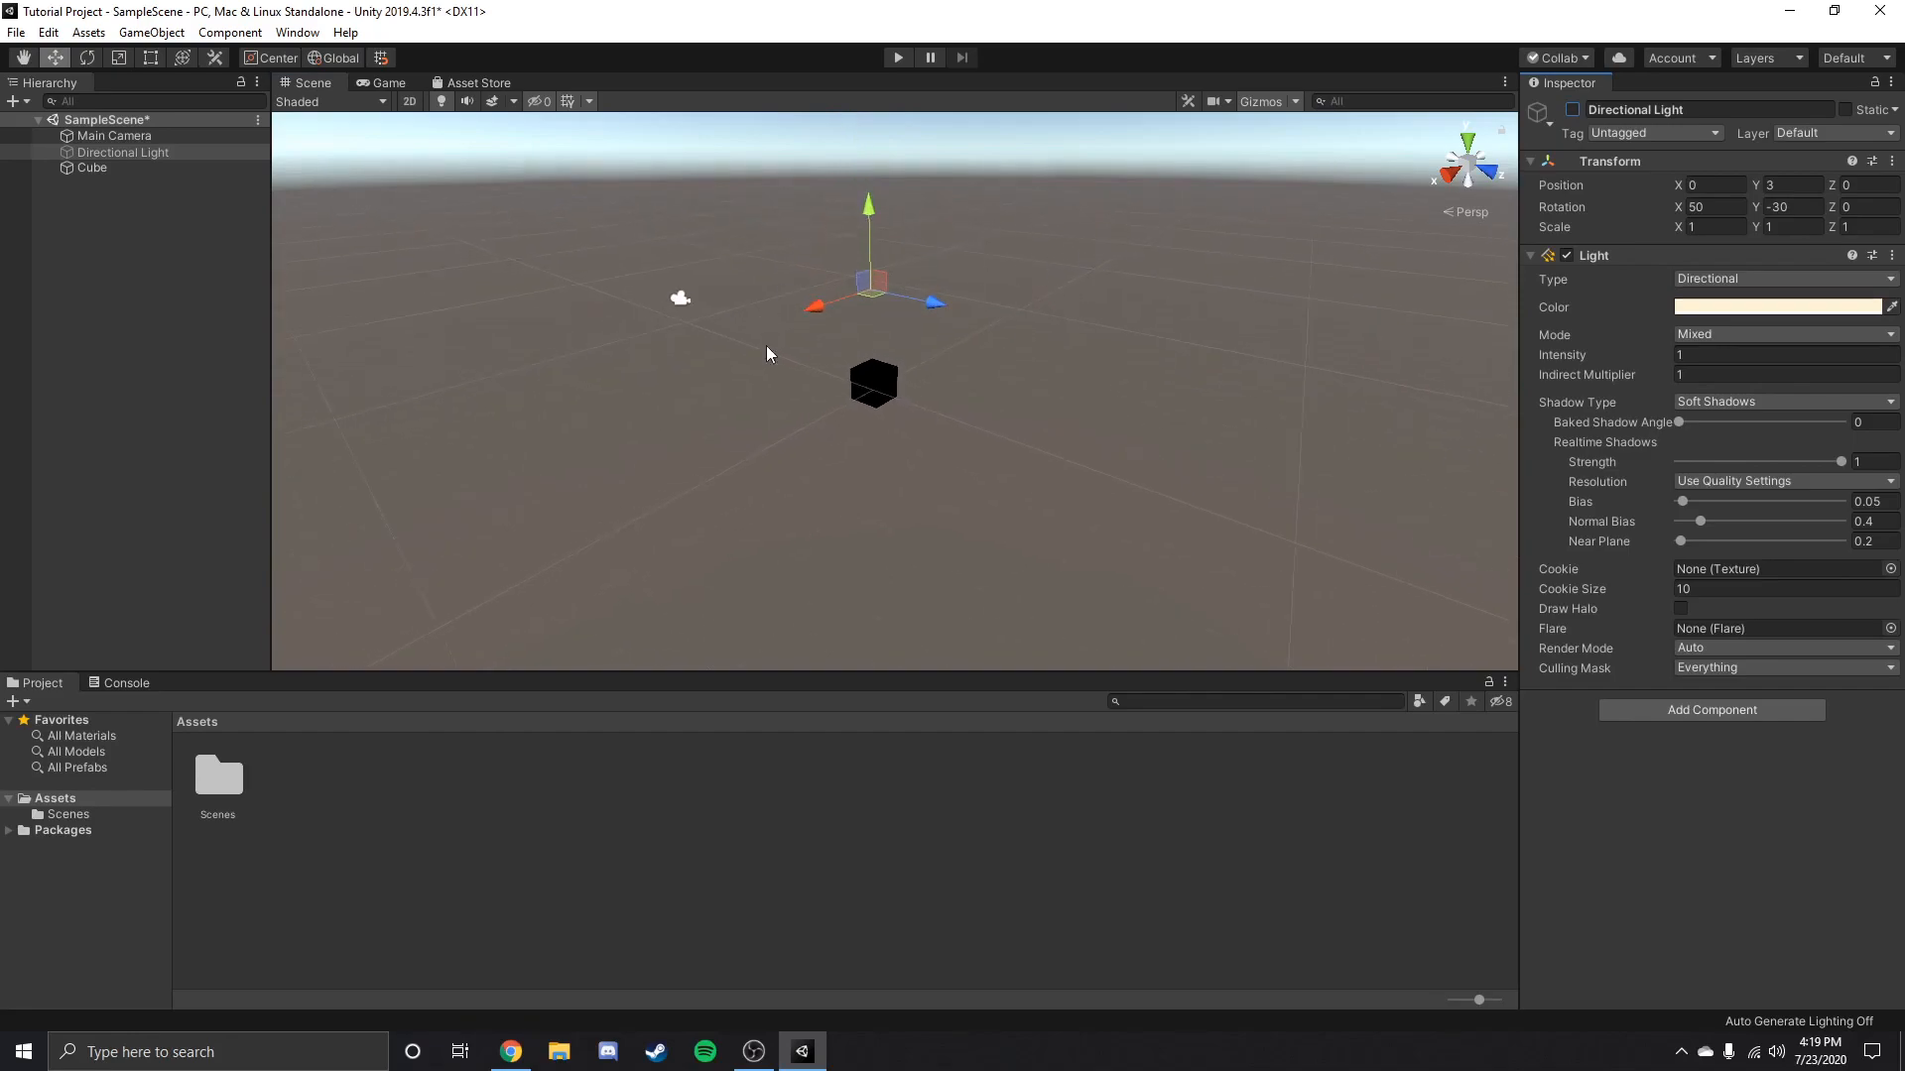
pyautogui.click(1573, 109)
pyautogui.moveTo(1008, 409); pyautogui.dragTo(995, 365, button='right')
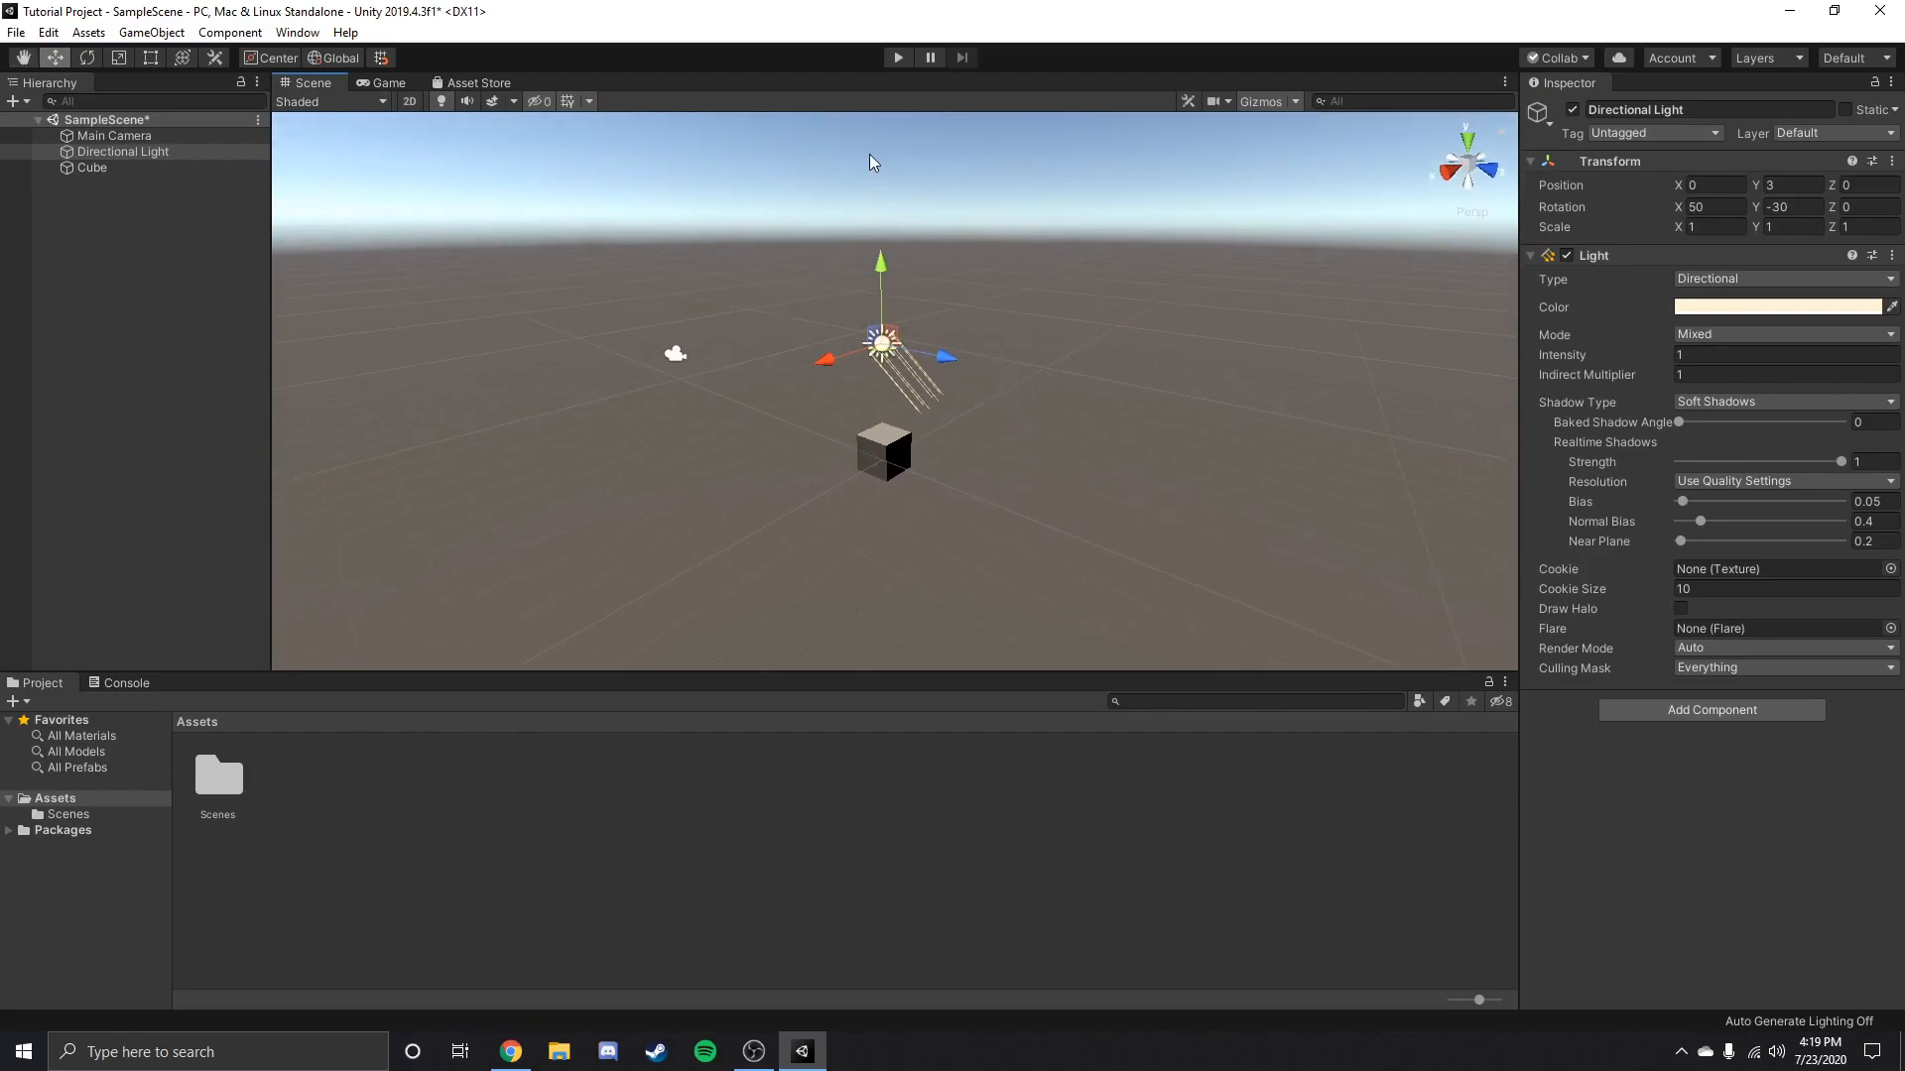
pyautogui.moveTo(905, 198); pyautogui.dragTo(983, 230, button='right')
pyautogui.click(1065, 464)
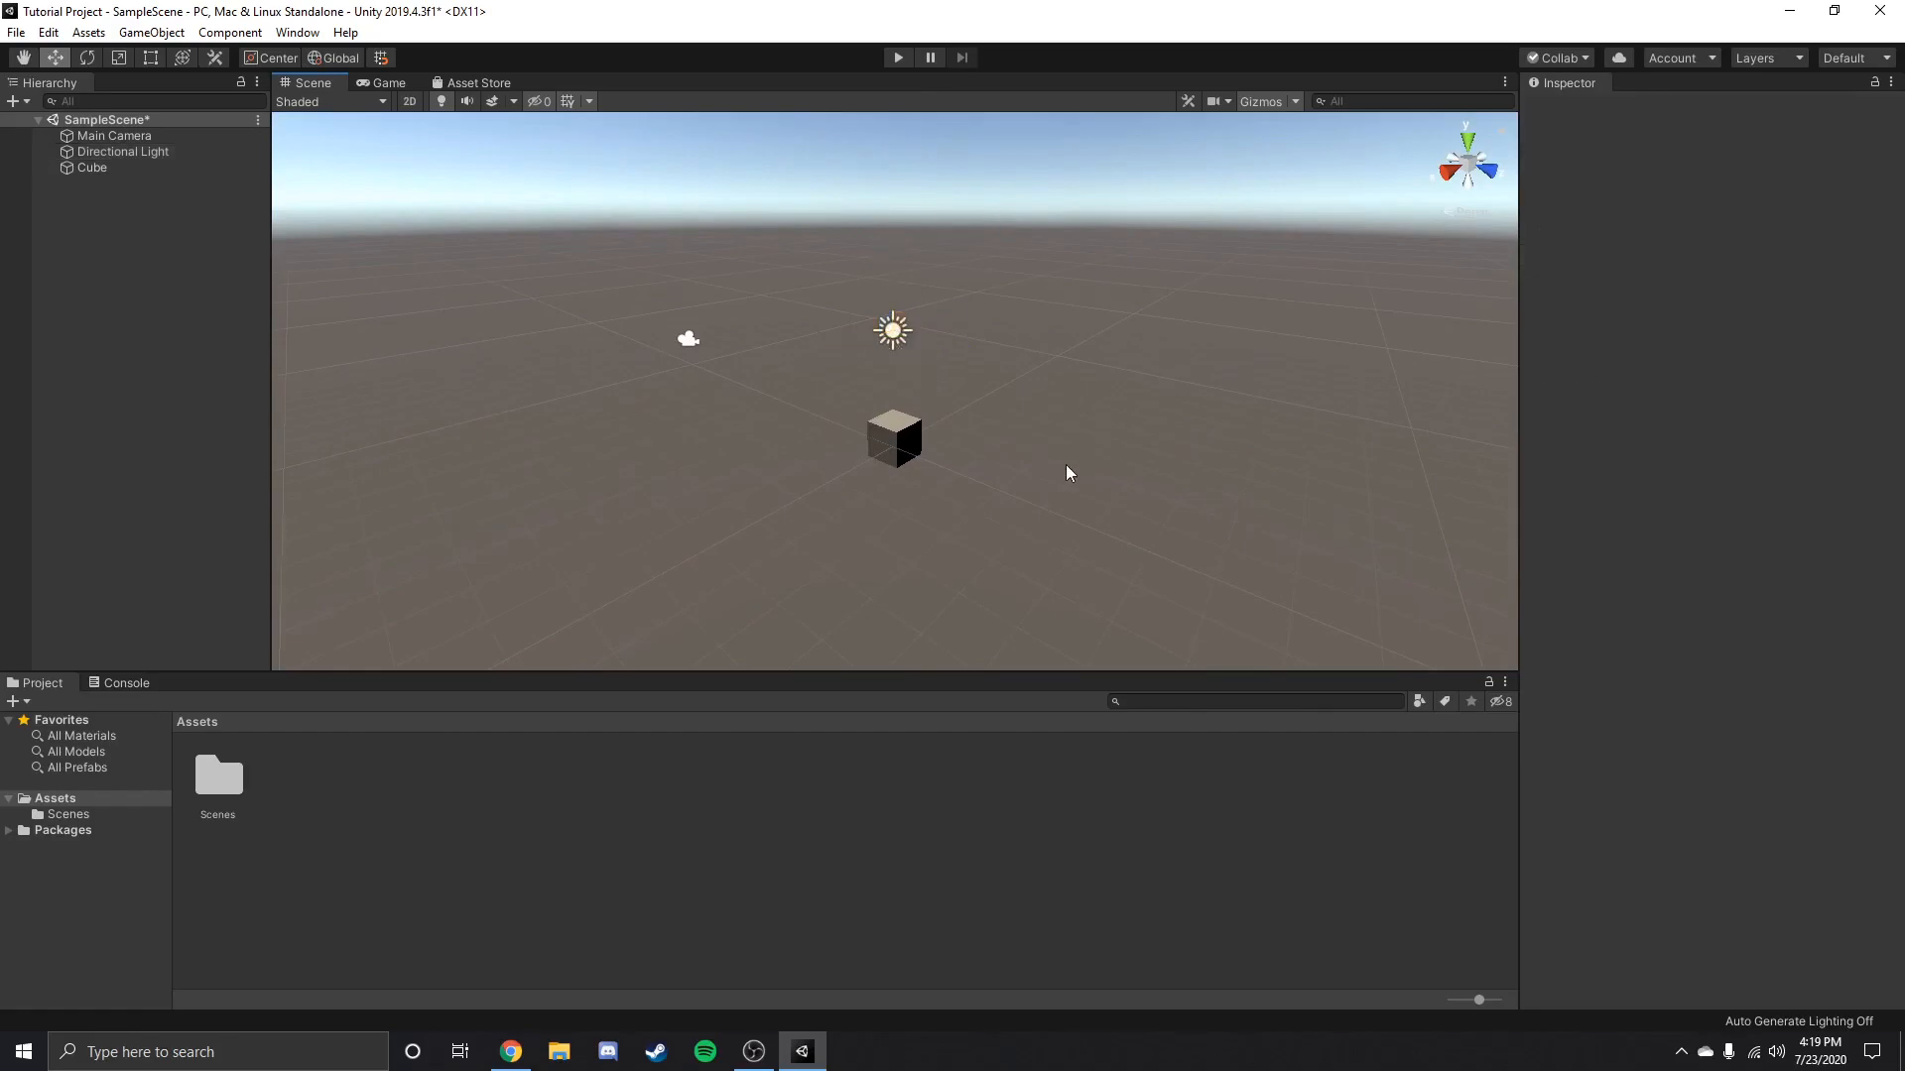
# Review the light and camera again, then select the cube and collapse its Mesh Filter and Mesh Renderer components.
pyautogui.click(122, 150)
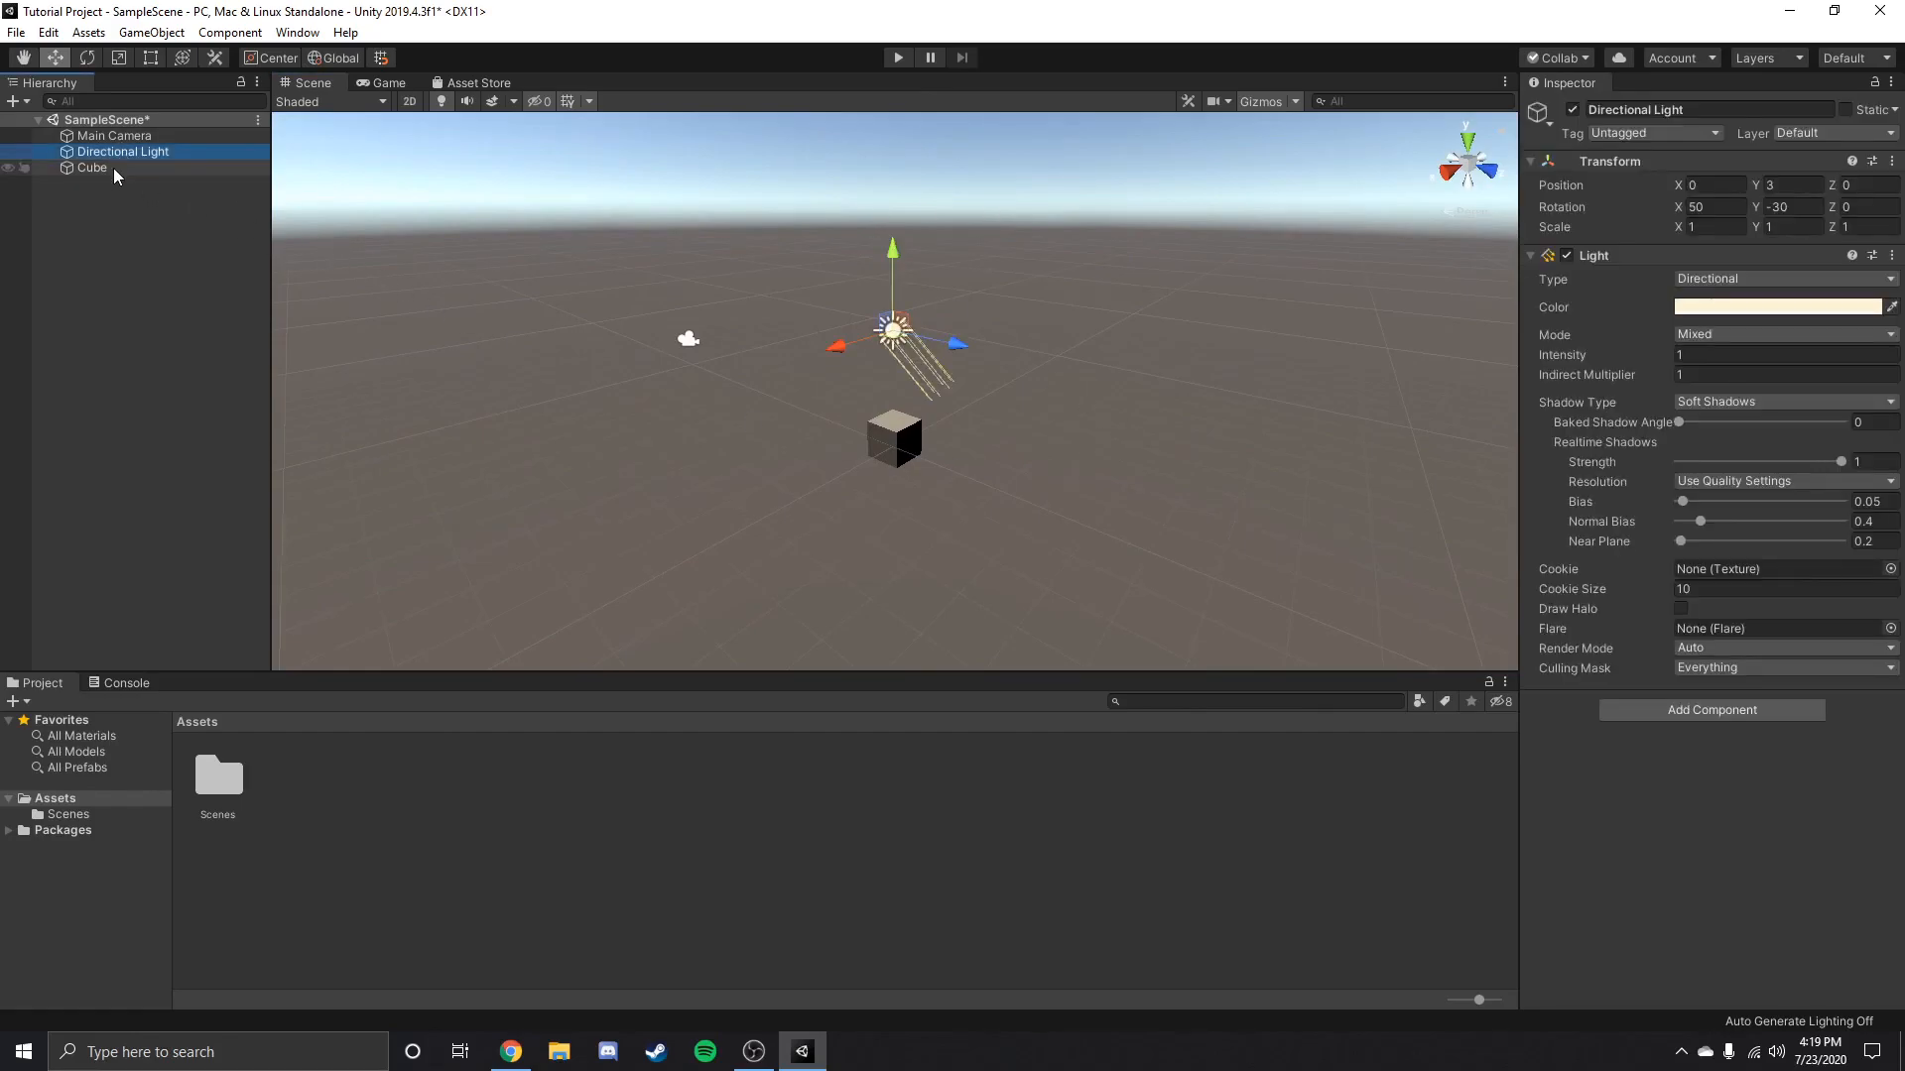
pyautogui.click(107, 137)
pyautogui.click(104, 166)
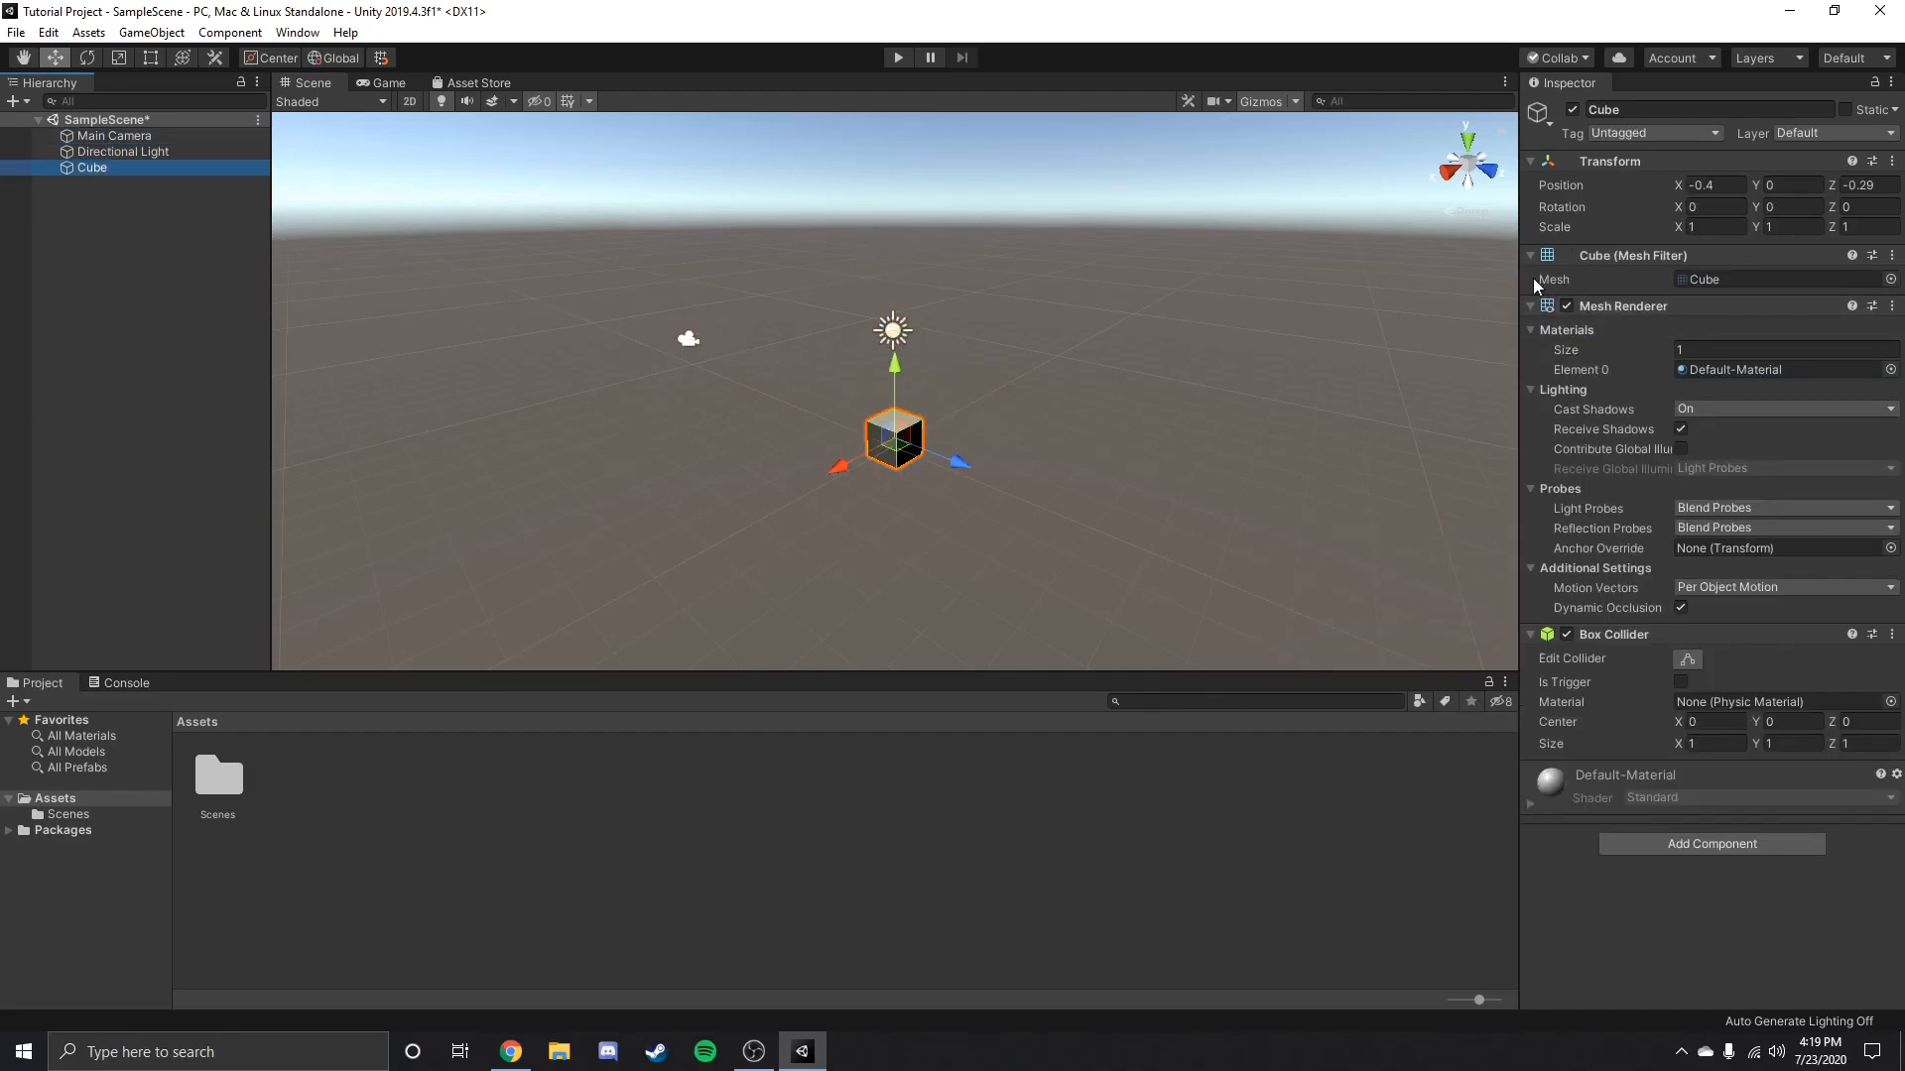
pyautogui.click(1532, 258)
pyautogui.click(1530, 277)
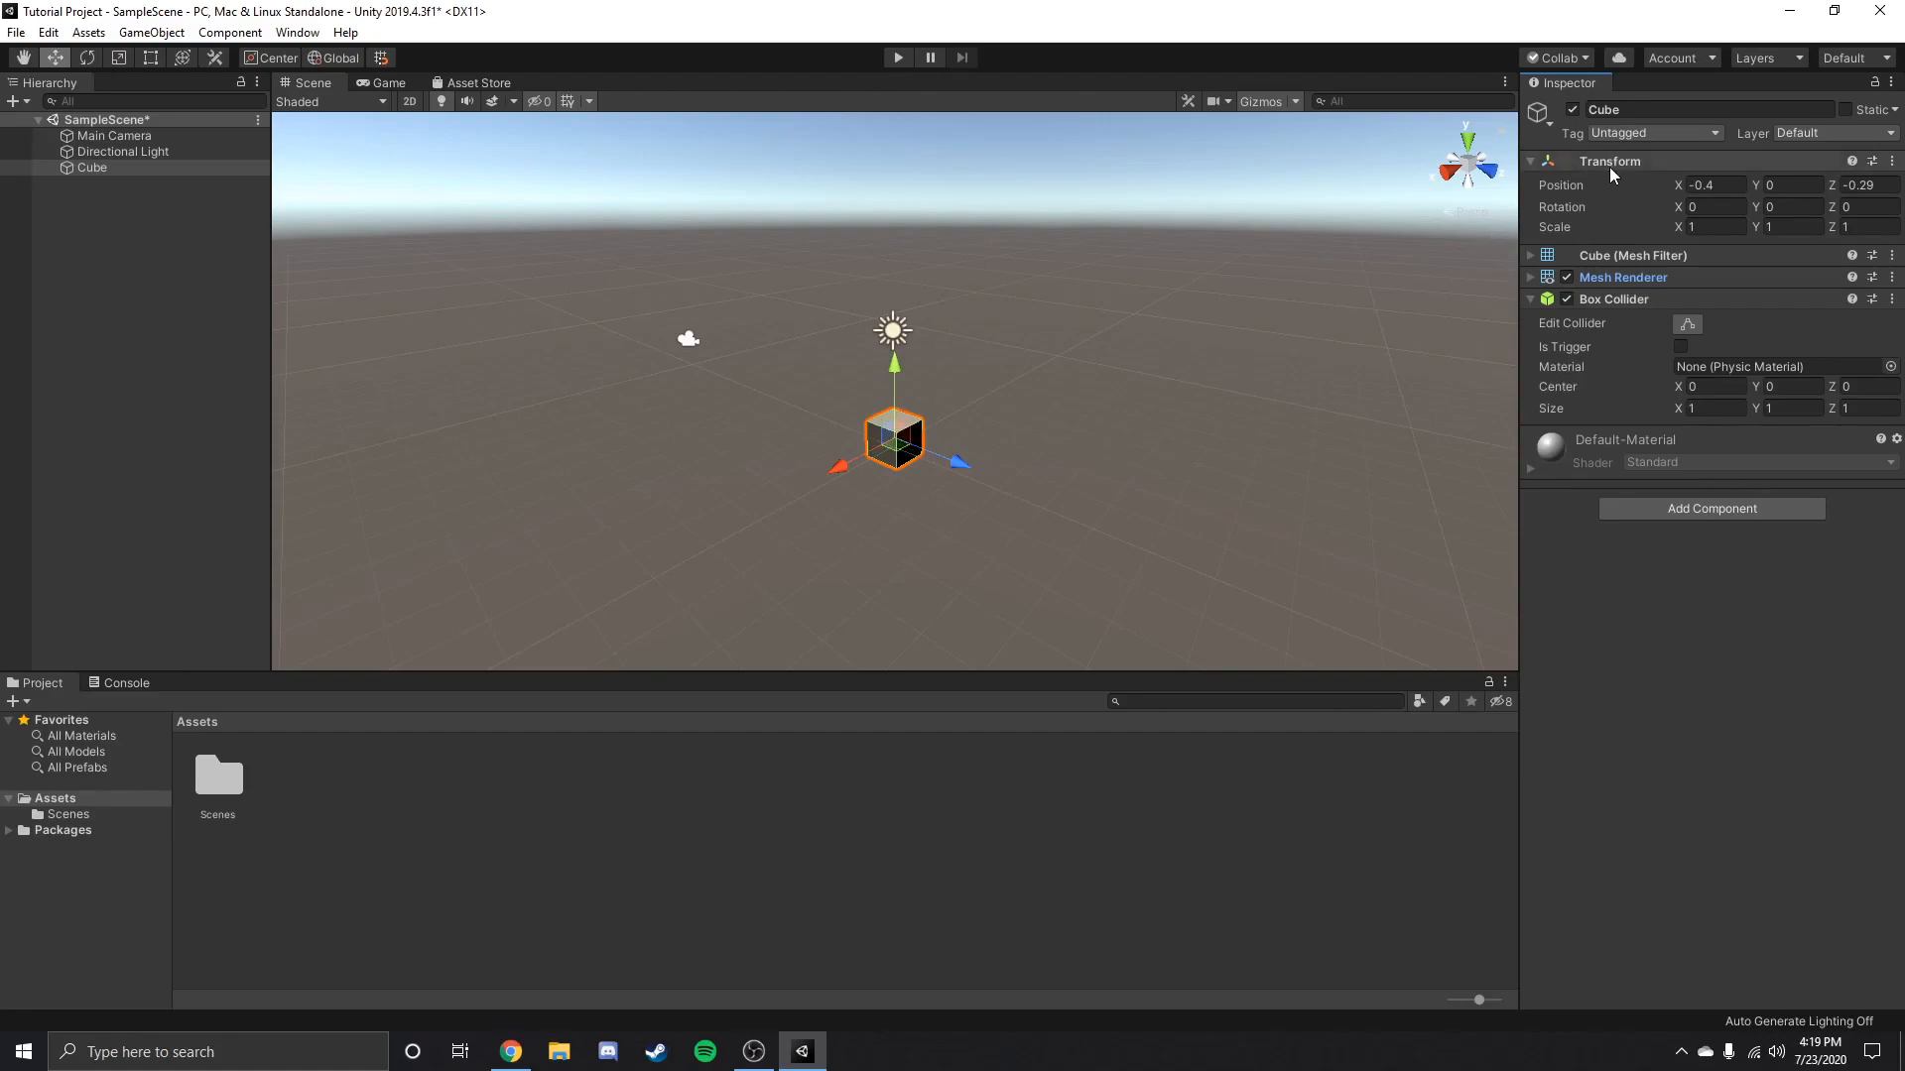
pyautogui.moveTo(1247, 430); pyautogui.dragTo(1347, 457, button='right')
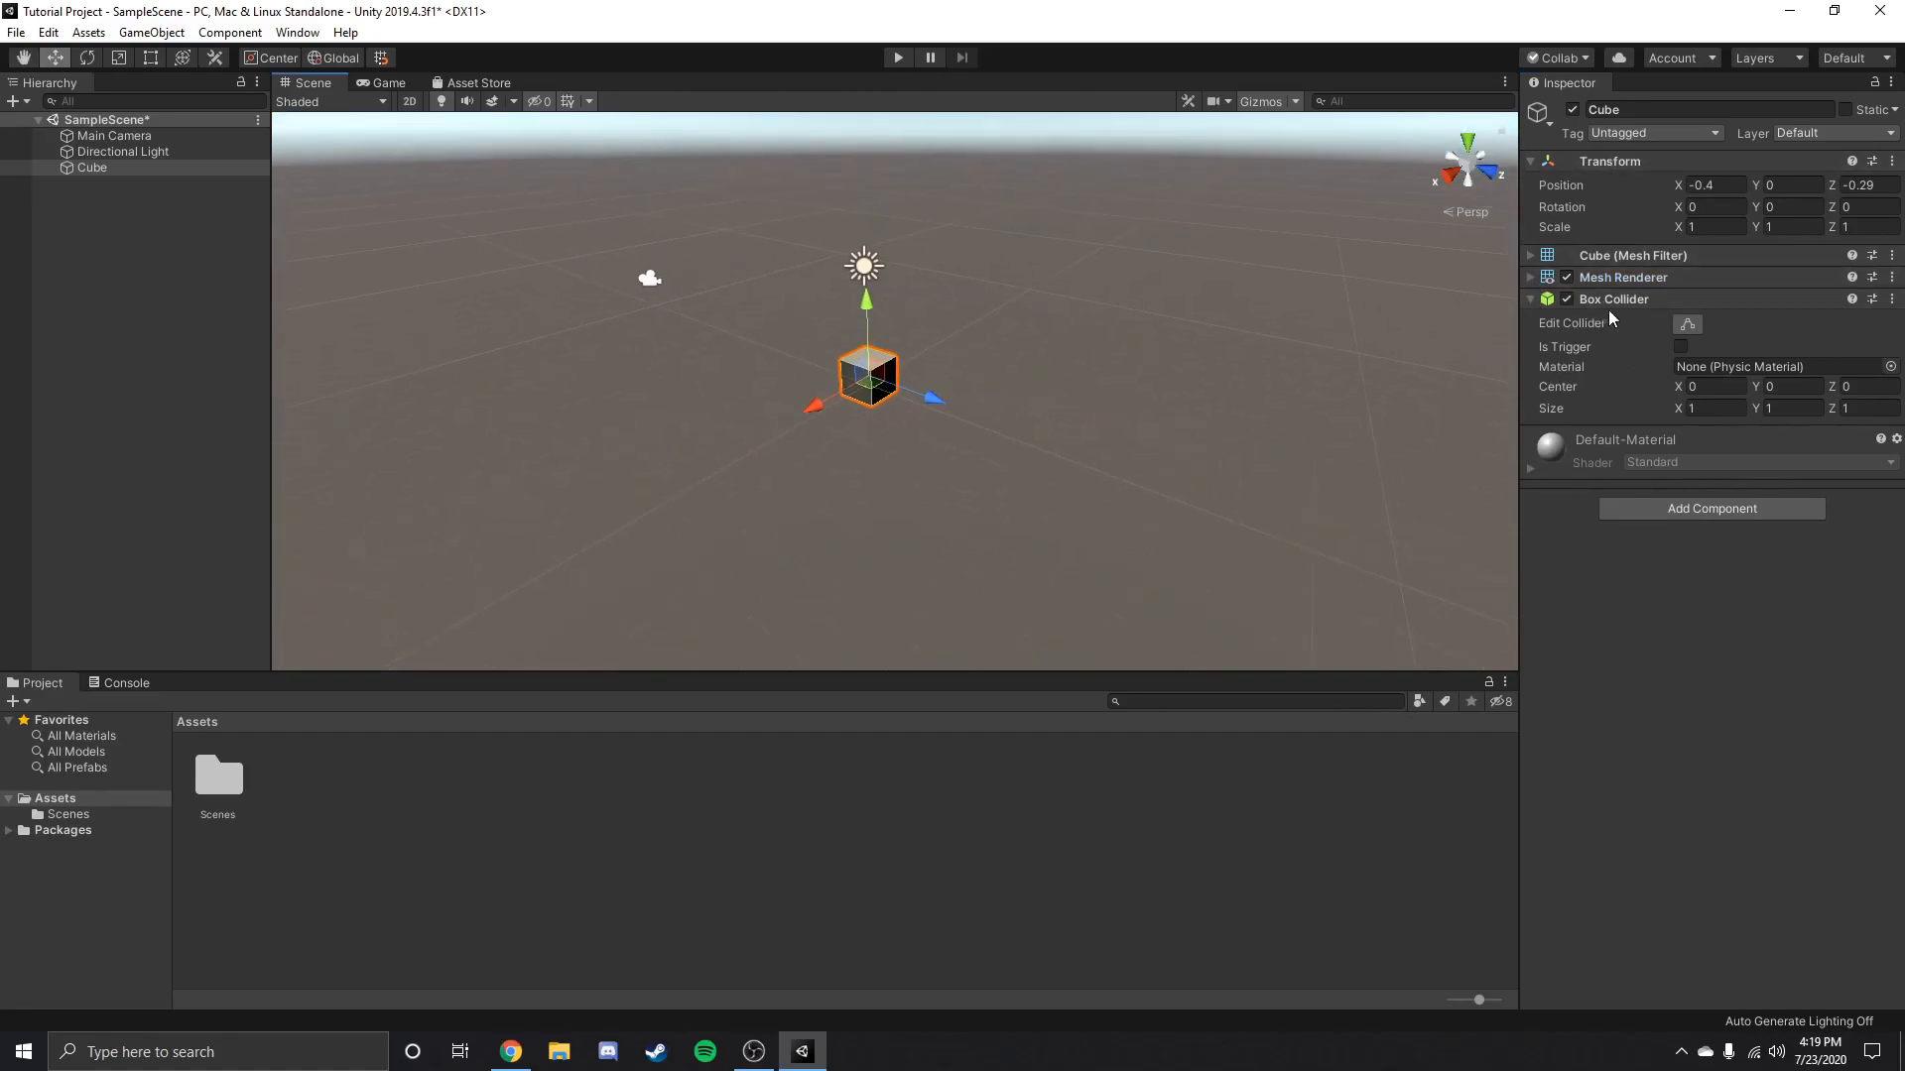
# Examine the cube's Box Collider by toggling the component and its Is Trigger option, restore both, and clear the selection.
pyautogui.click(1530, 302)
pyautogui.click(1531, 302)
pyautogui.press('f')
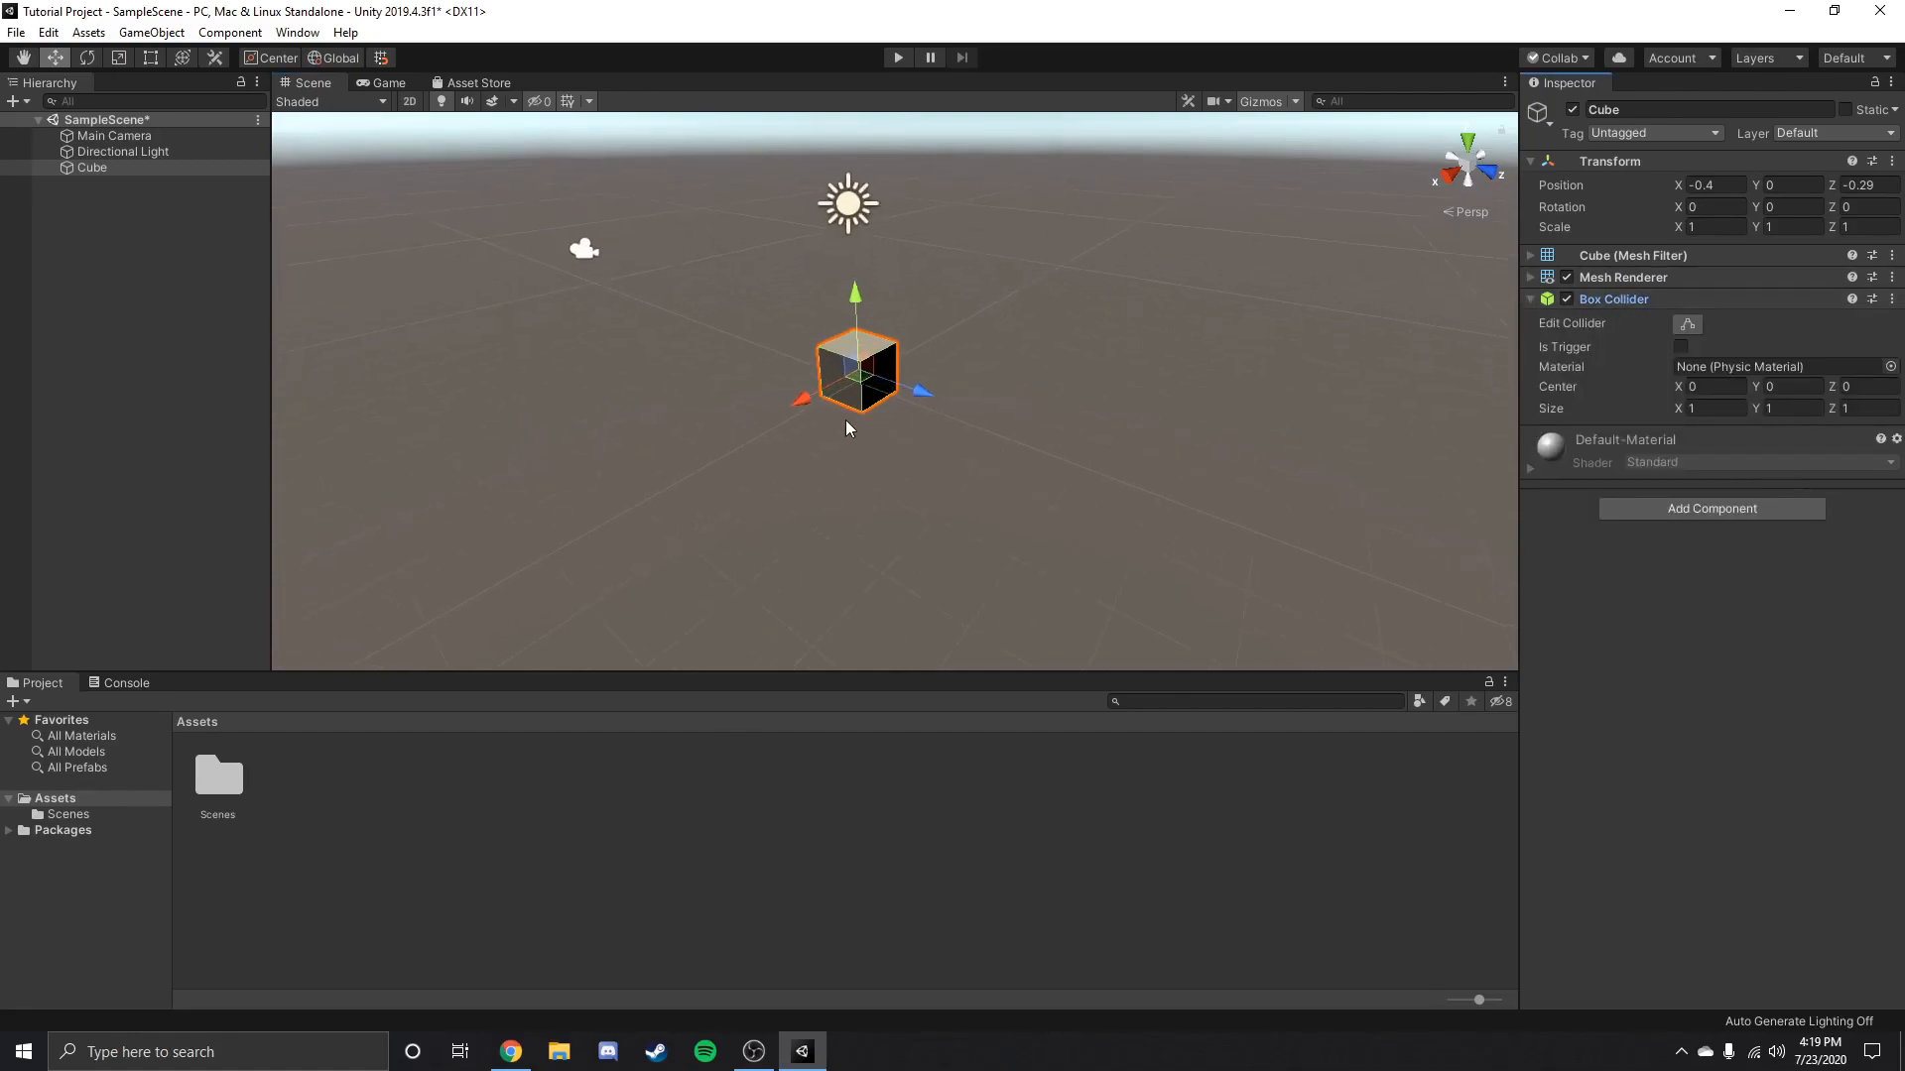
pyautogui.click(1567, 298)
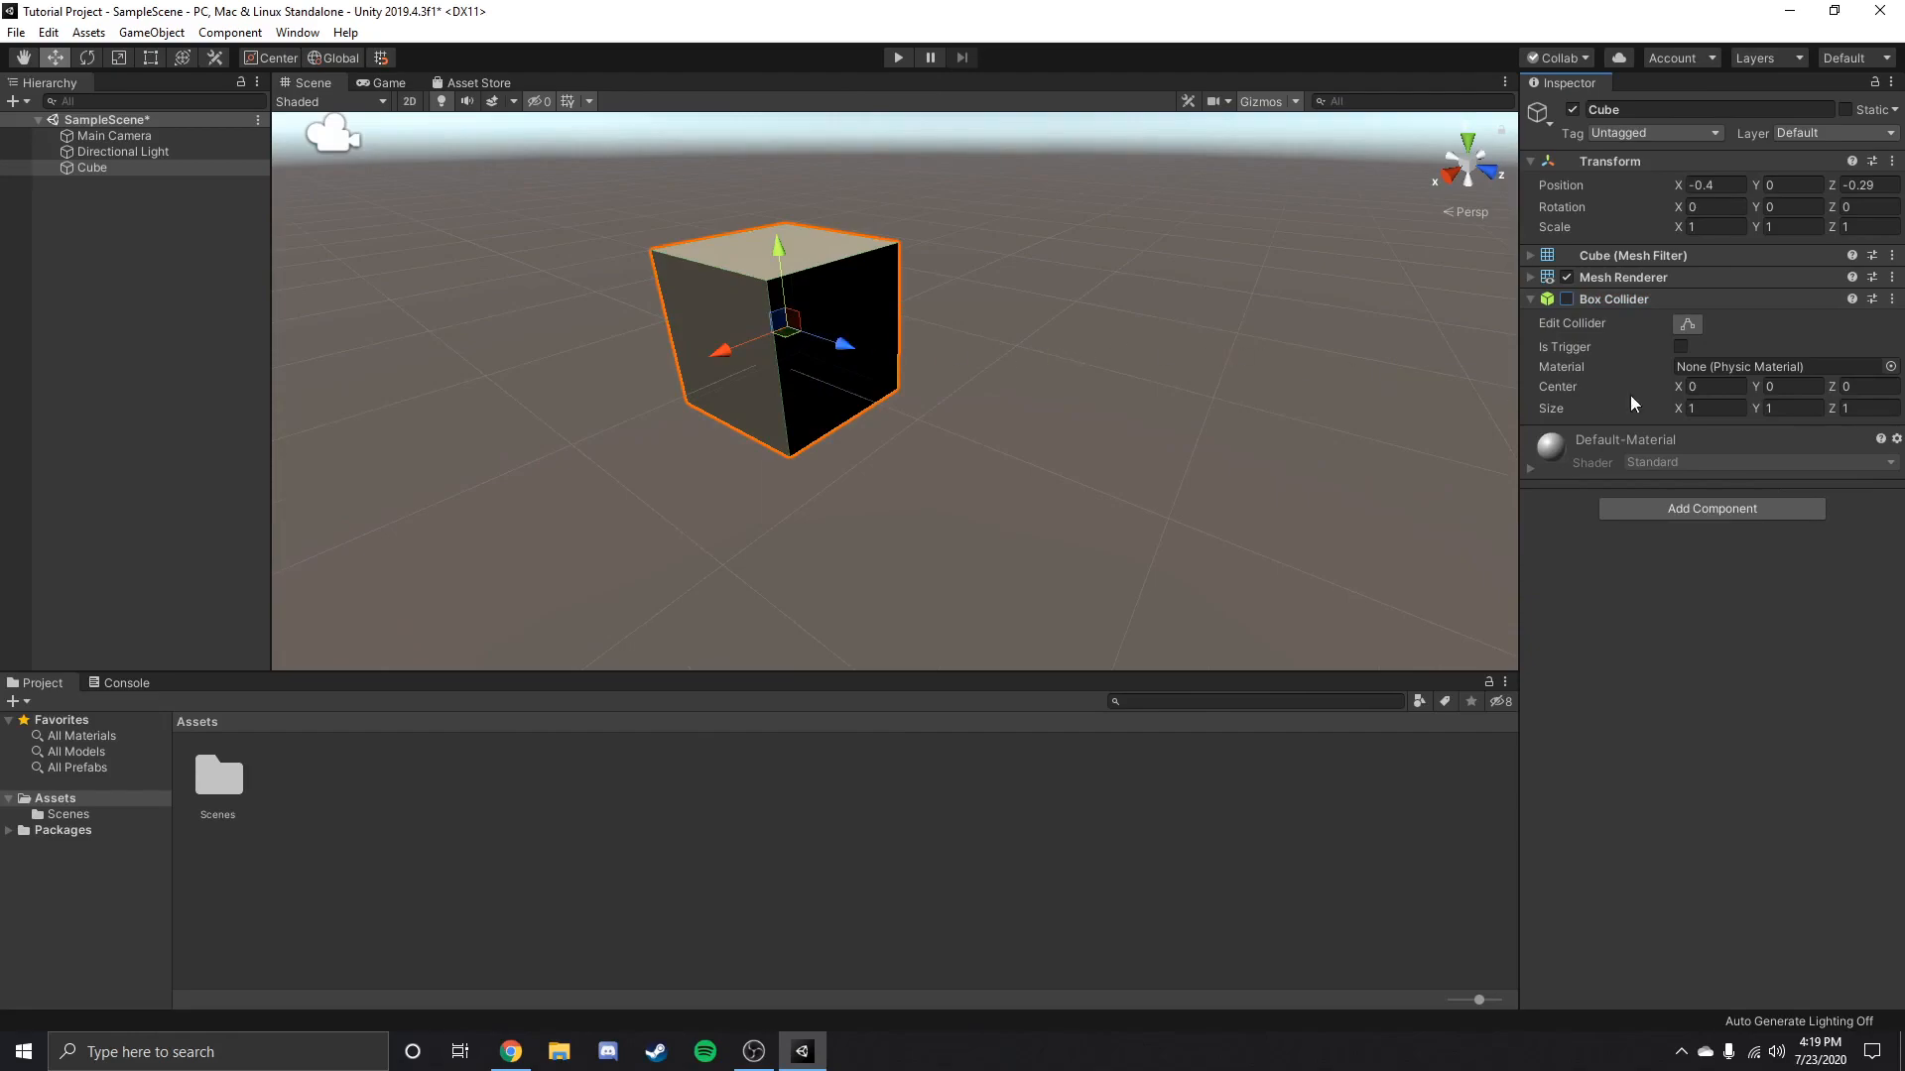
pyautogui.click(1679, 347)
pyautogui.click(1681, 347)
pyautogui.click(1569, 297)
pyautogui.scroll(-8, 1034, 408)
pyautogui.click(1033, 408)
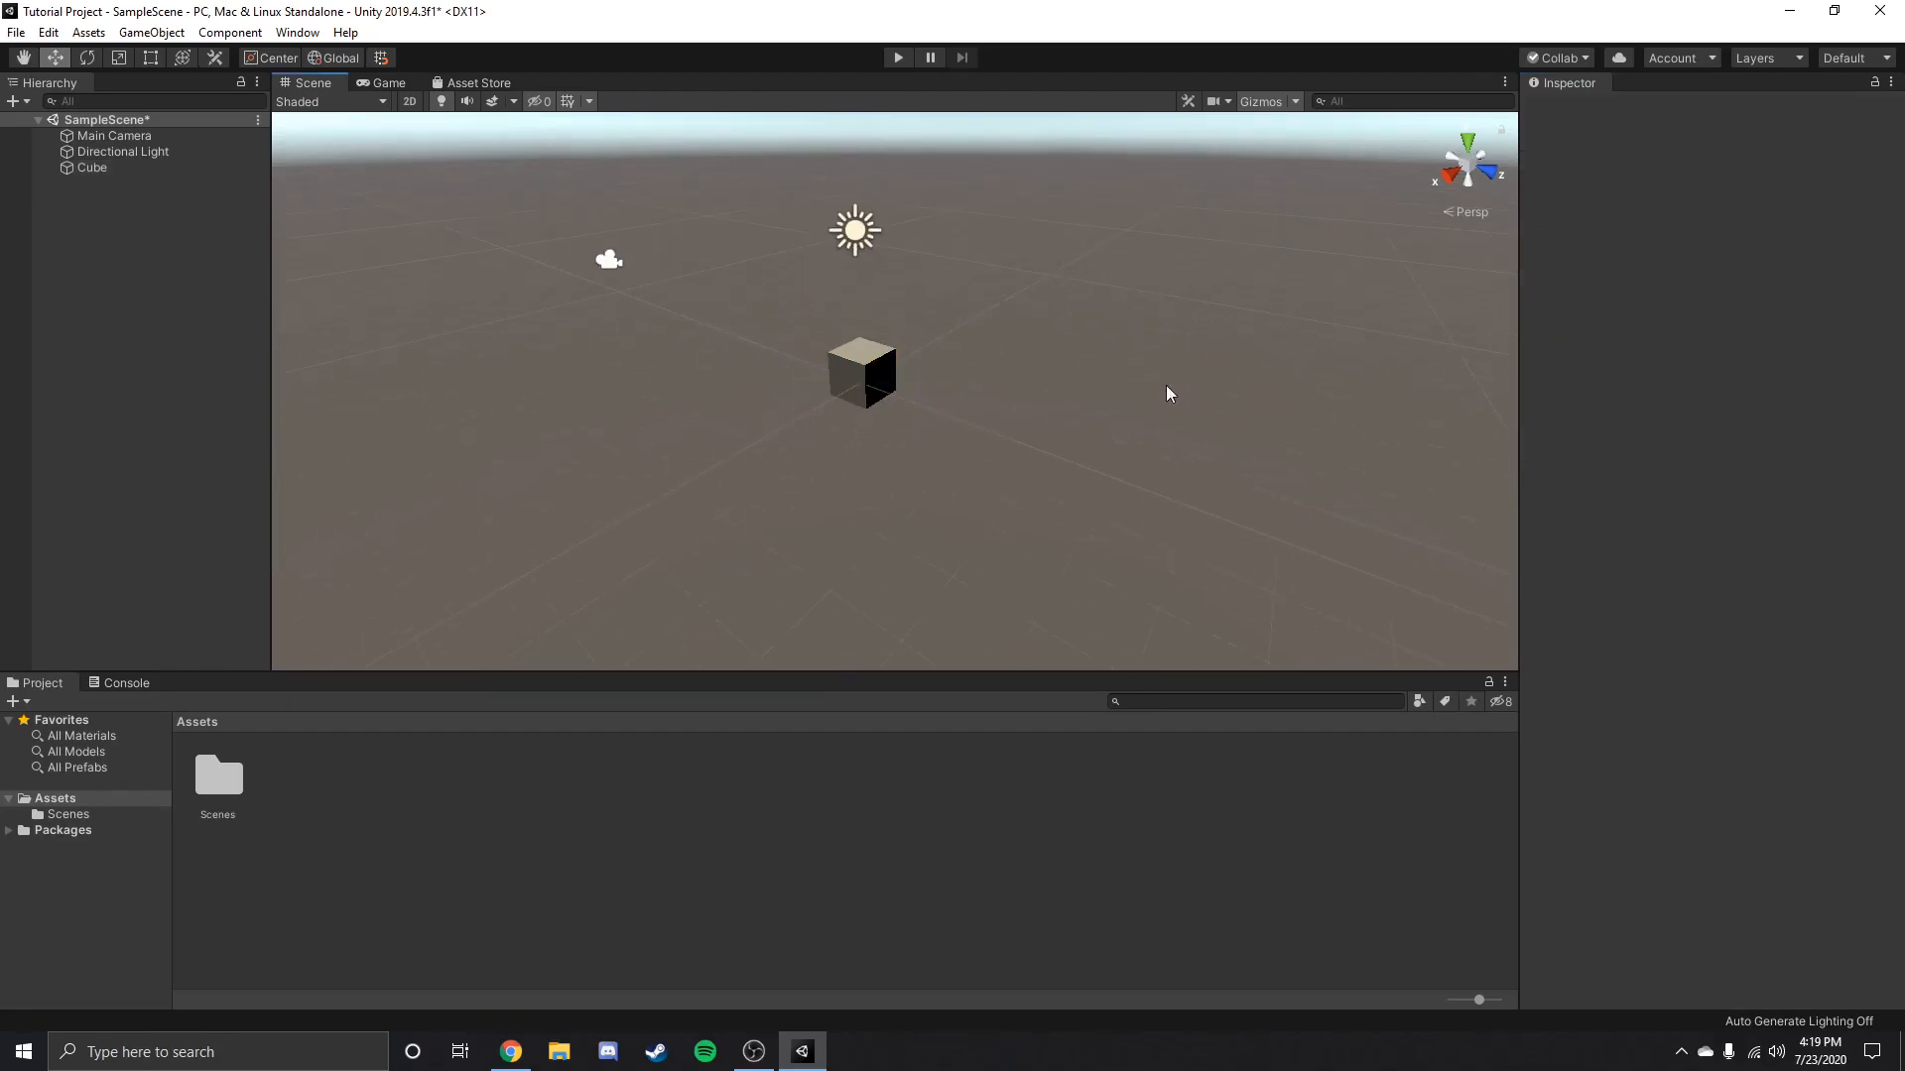
# Check the Main Camera's output in the Game view, and run the game briefly before stopping it.
pyautogui.click(135, 136)
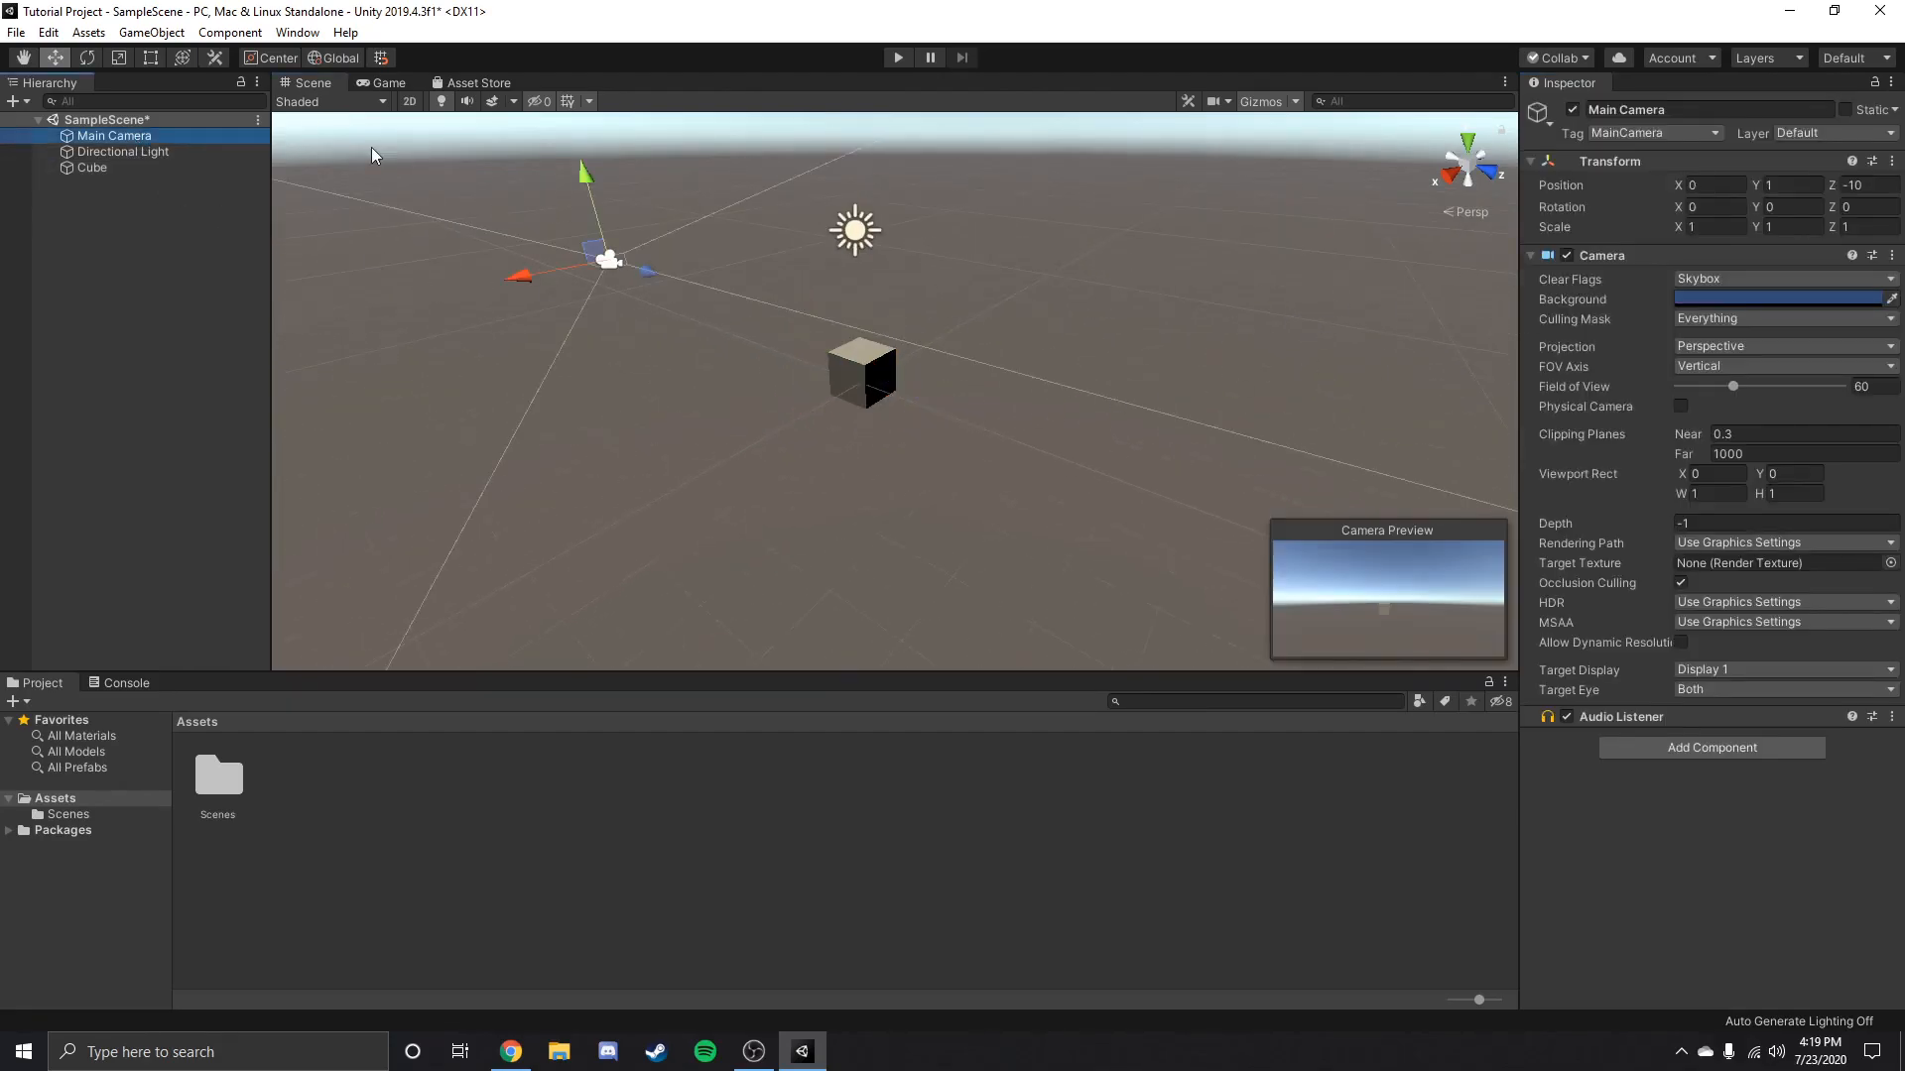
pyautogui.click(382, 83)
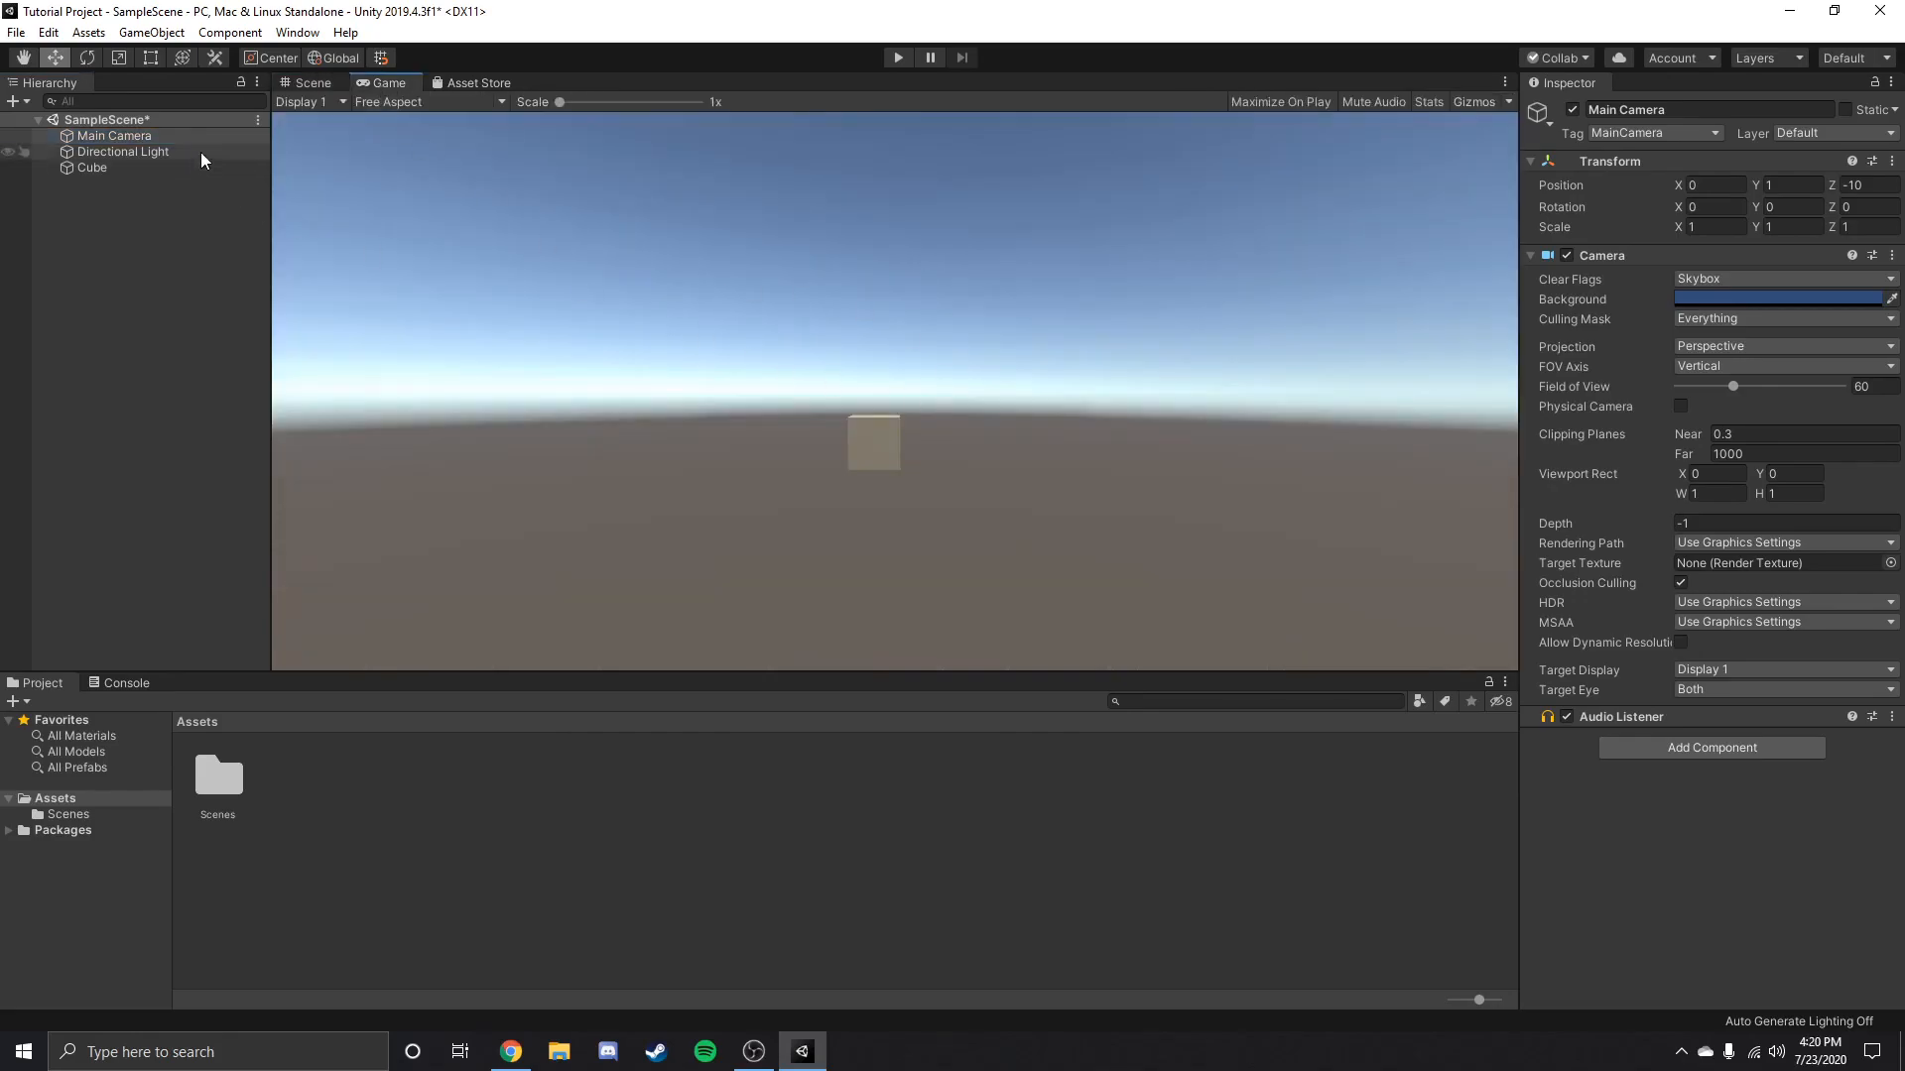
pyautogui.click(311, 83)
pyautogui.click(897, 58)
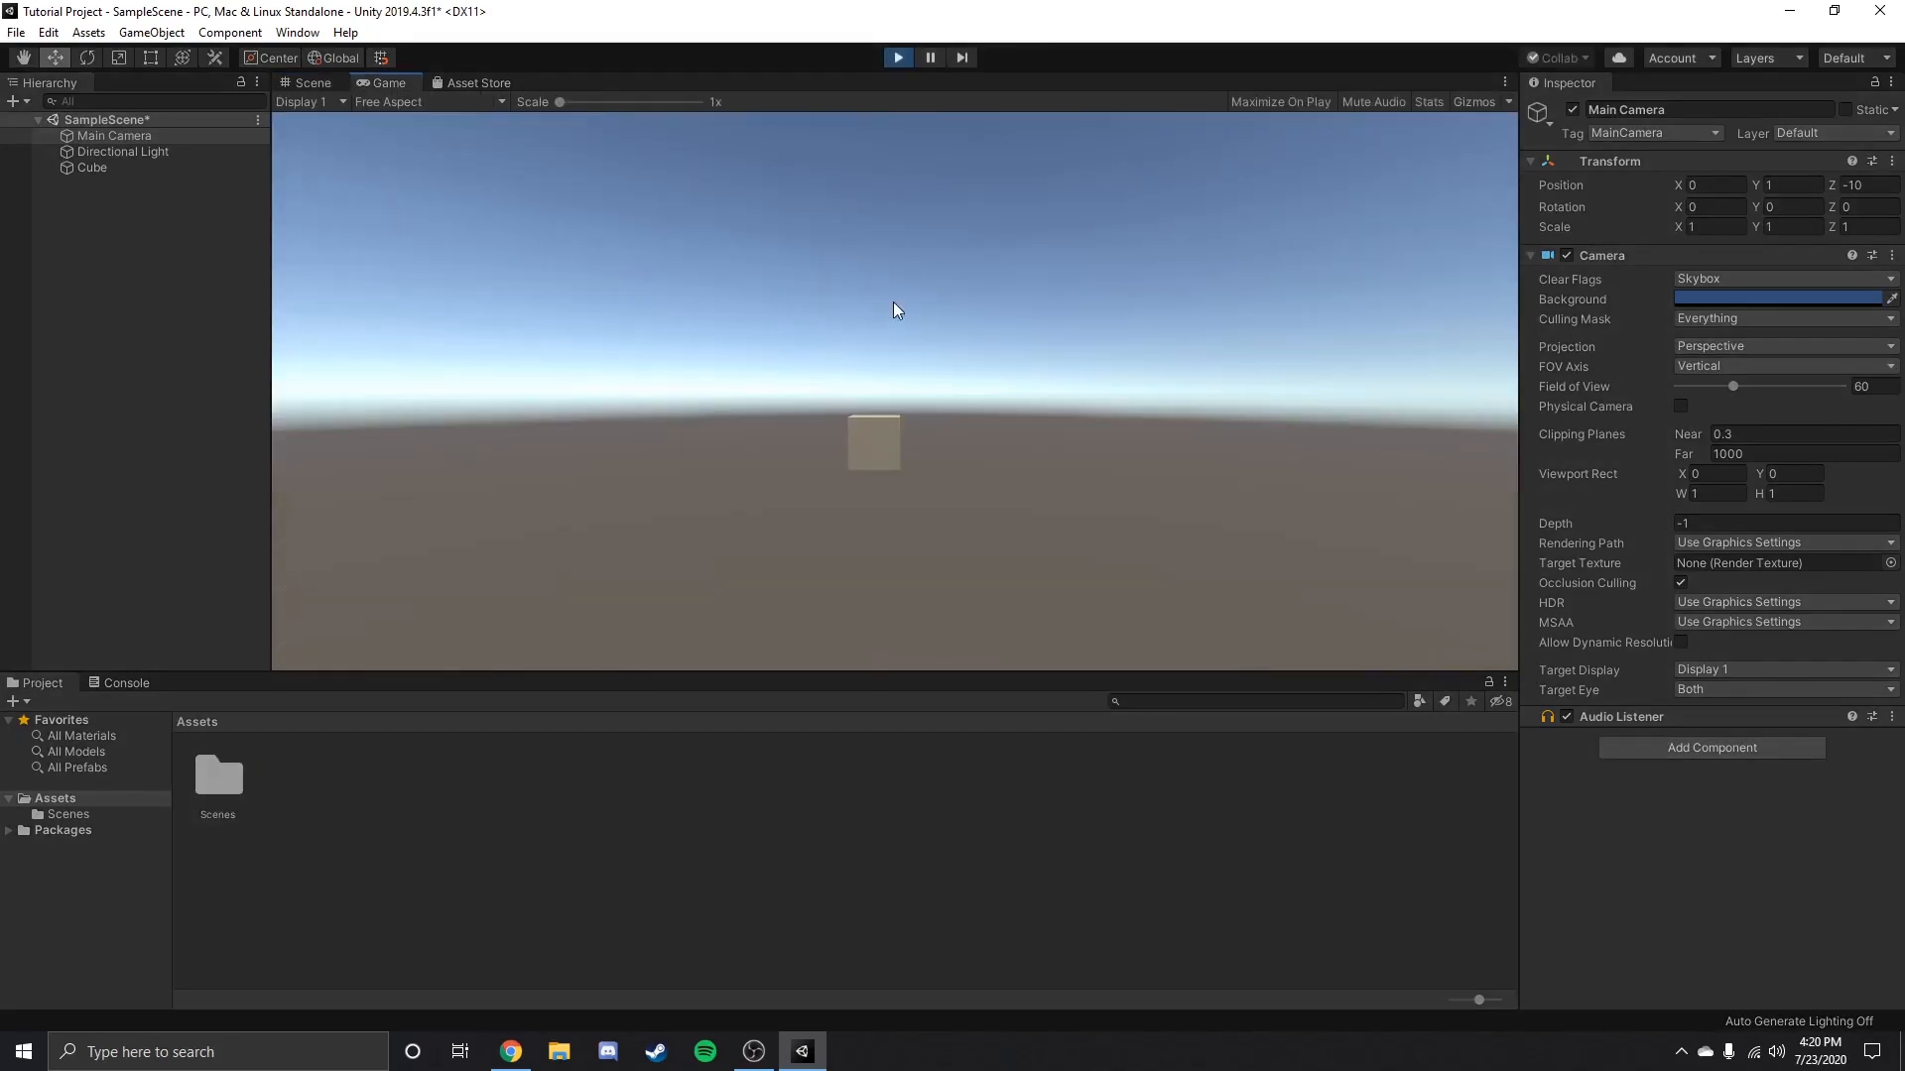
pyautogui.click(898, 58)
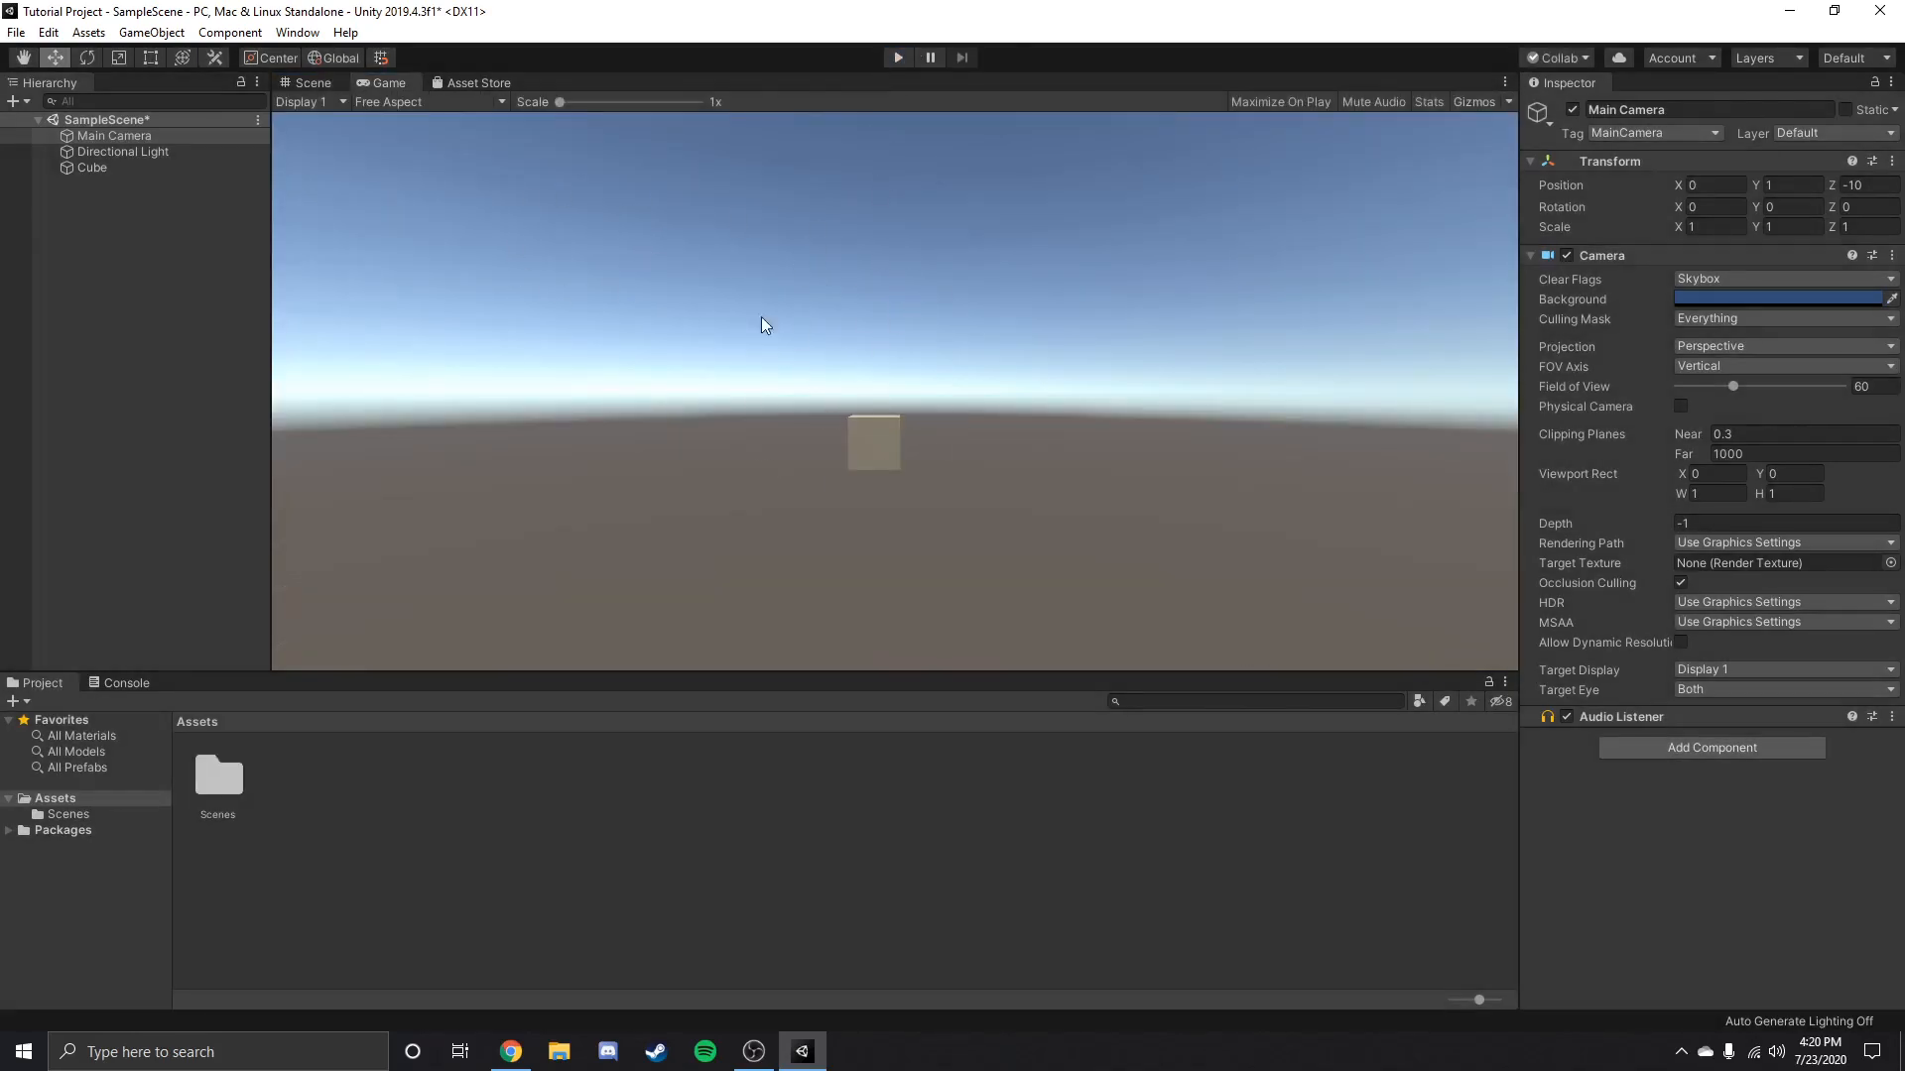
# Open the Asset Store and search for "table".
pyautogui.click(474, 84)
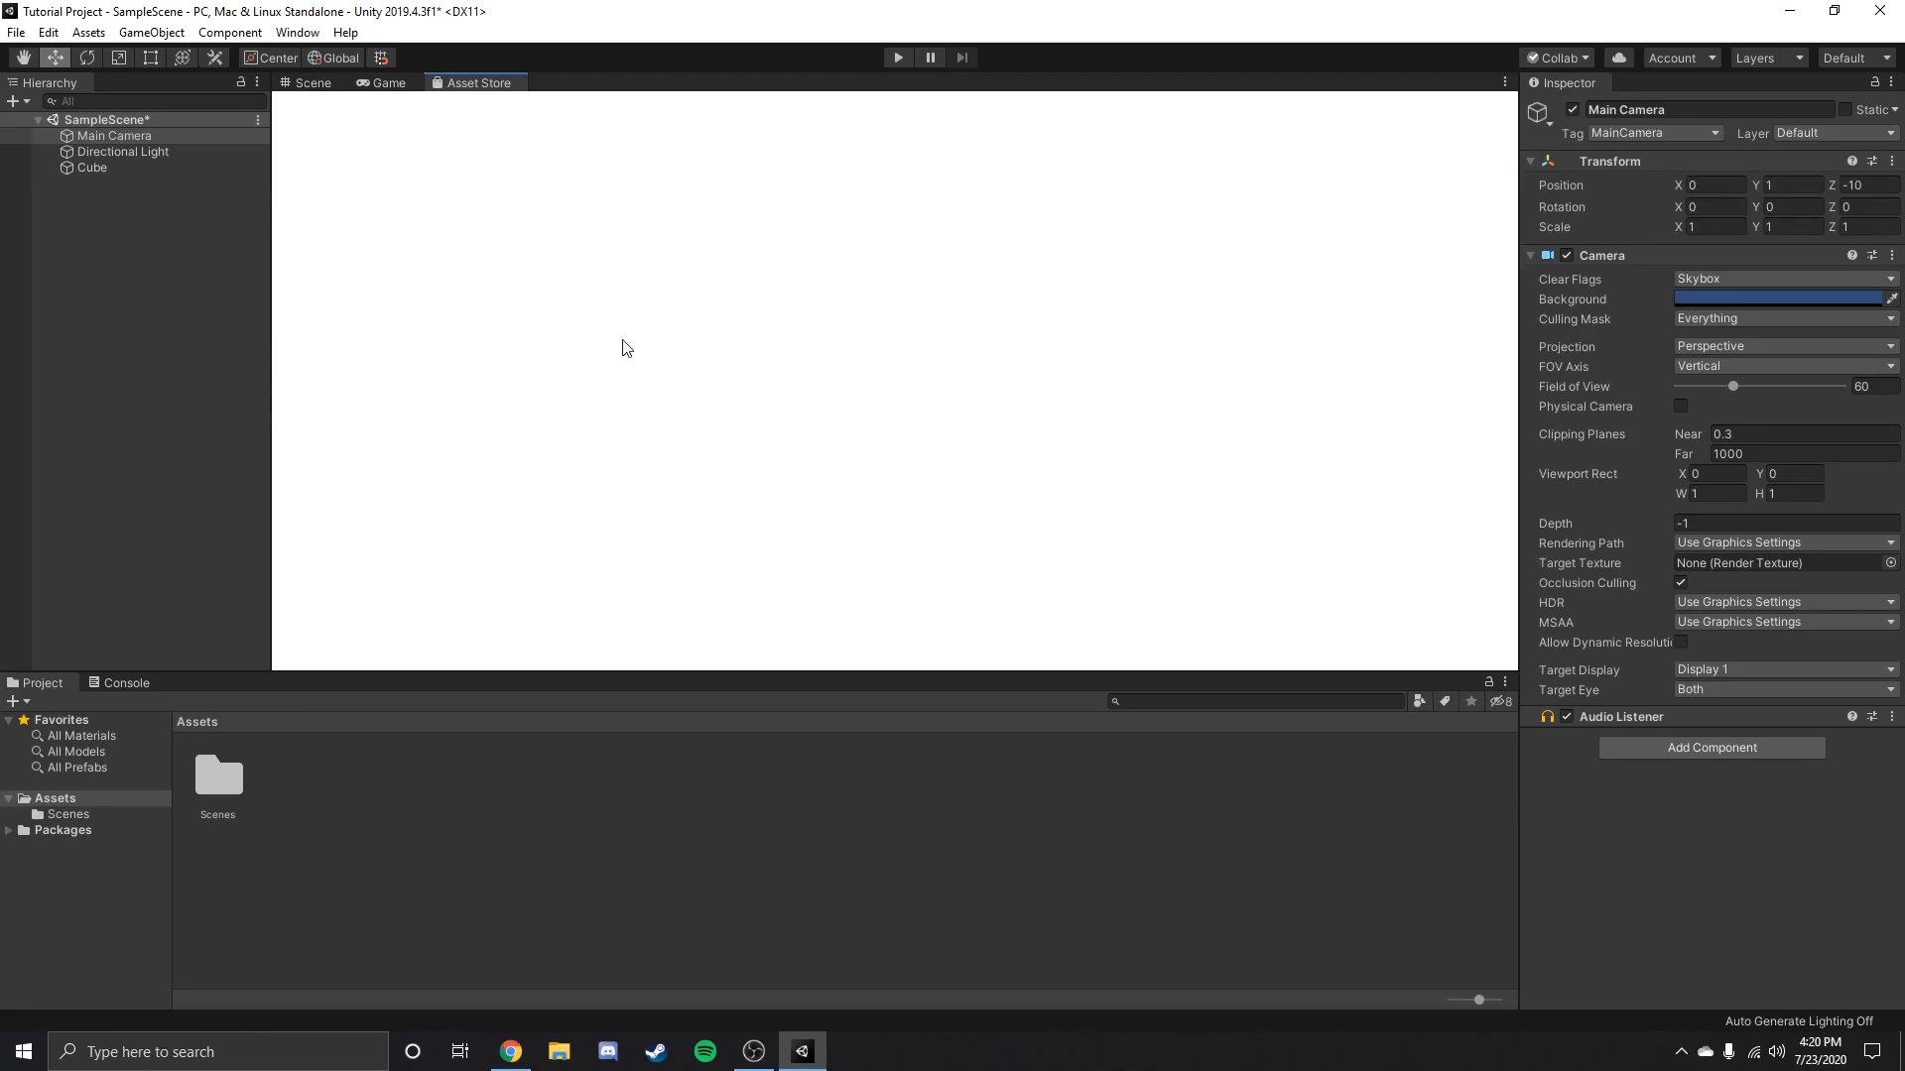
pyautogui.scroll(-6, 908, 431)
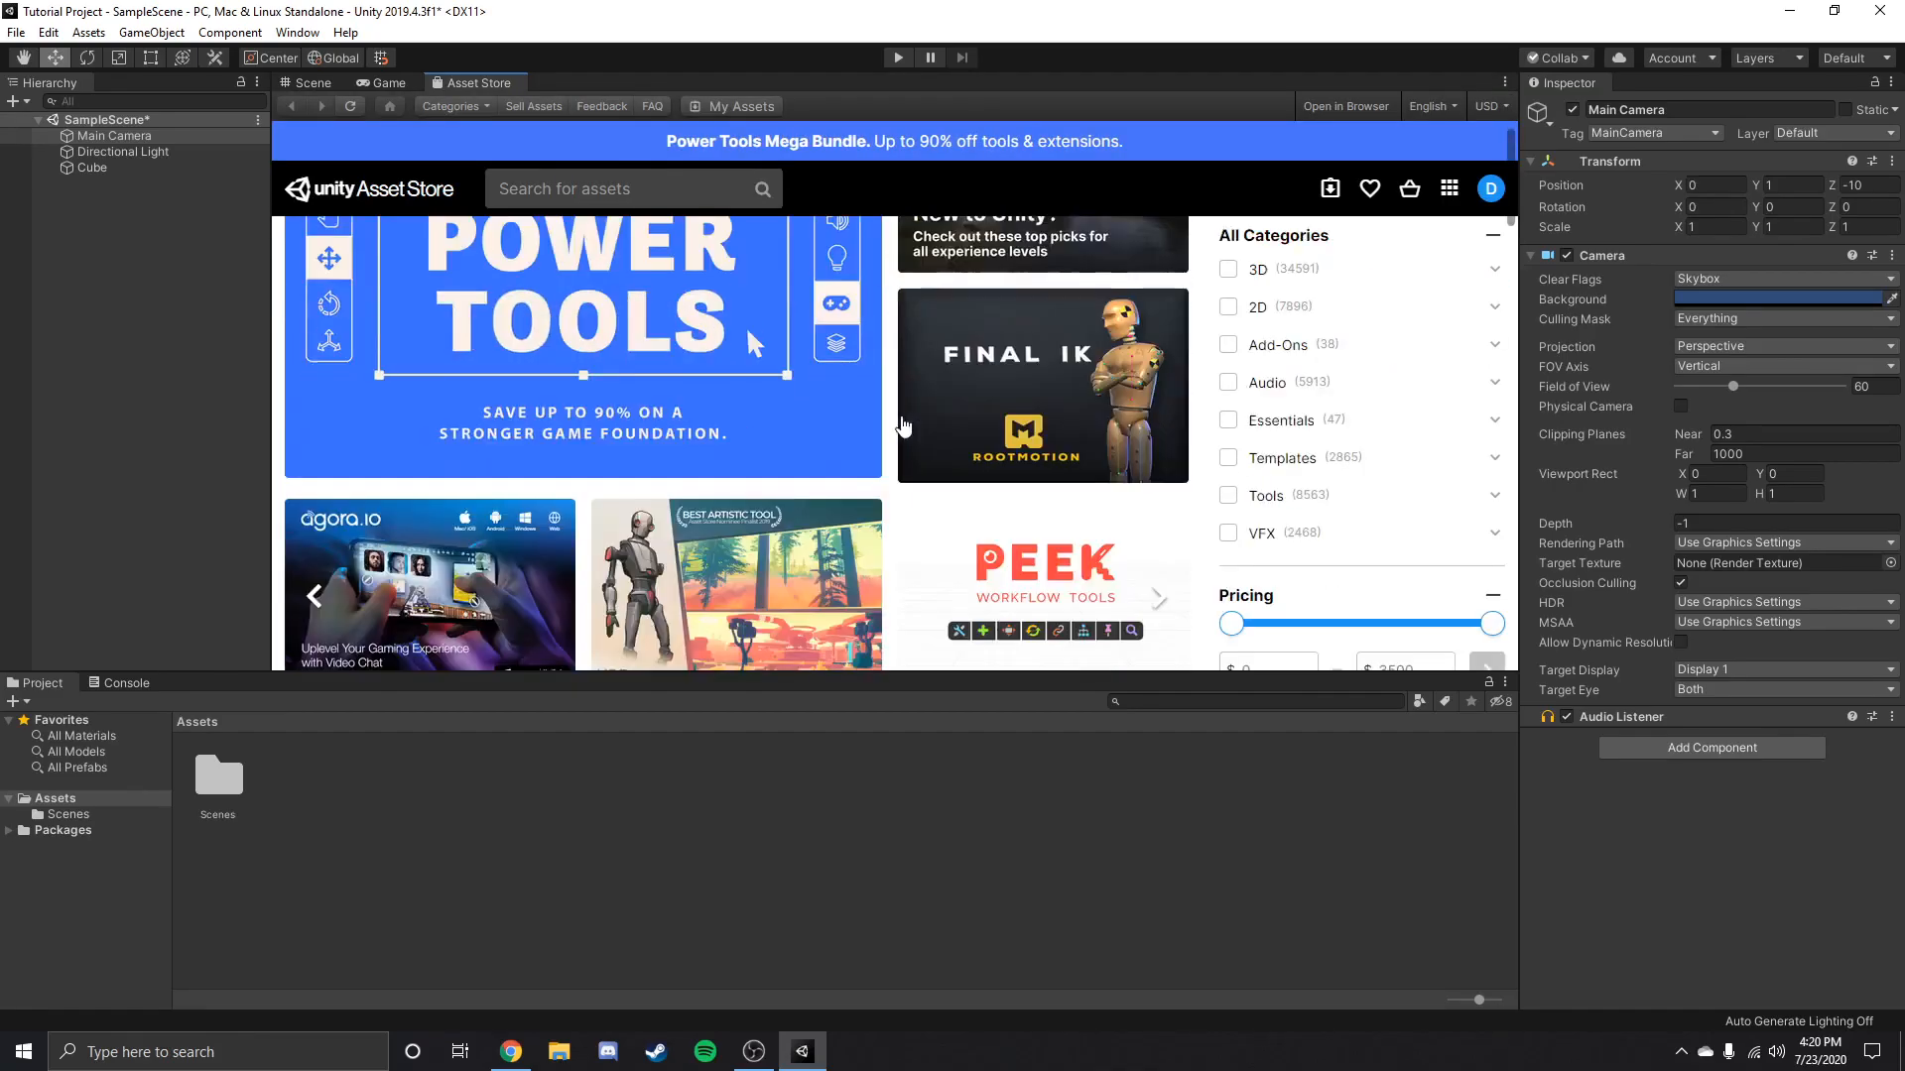
pyautogui.scroll(6, 903, 417)
pyautogui.click(665, 199)
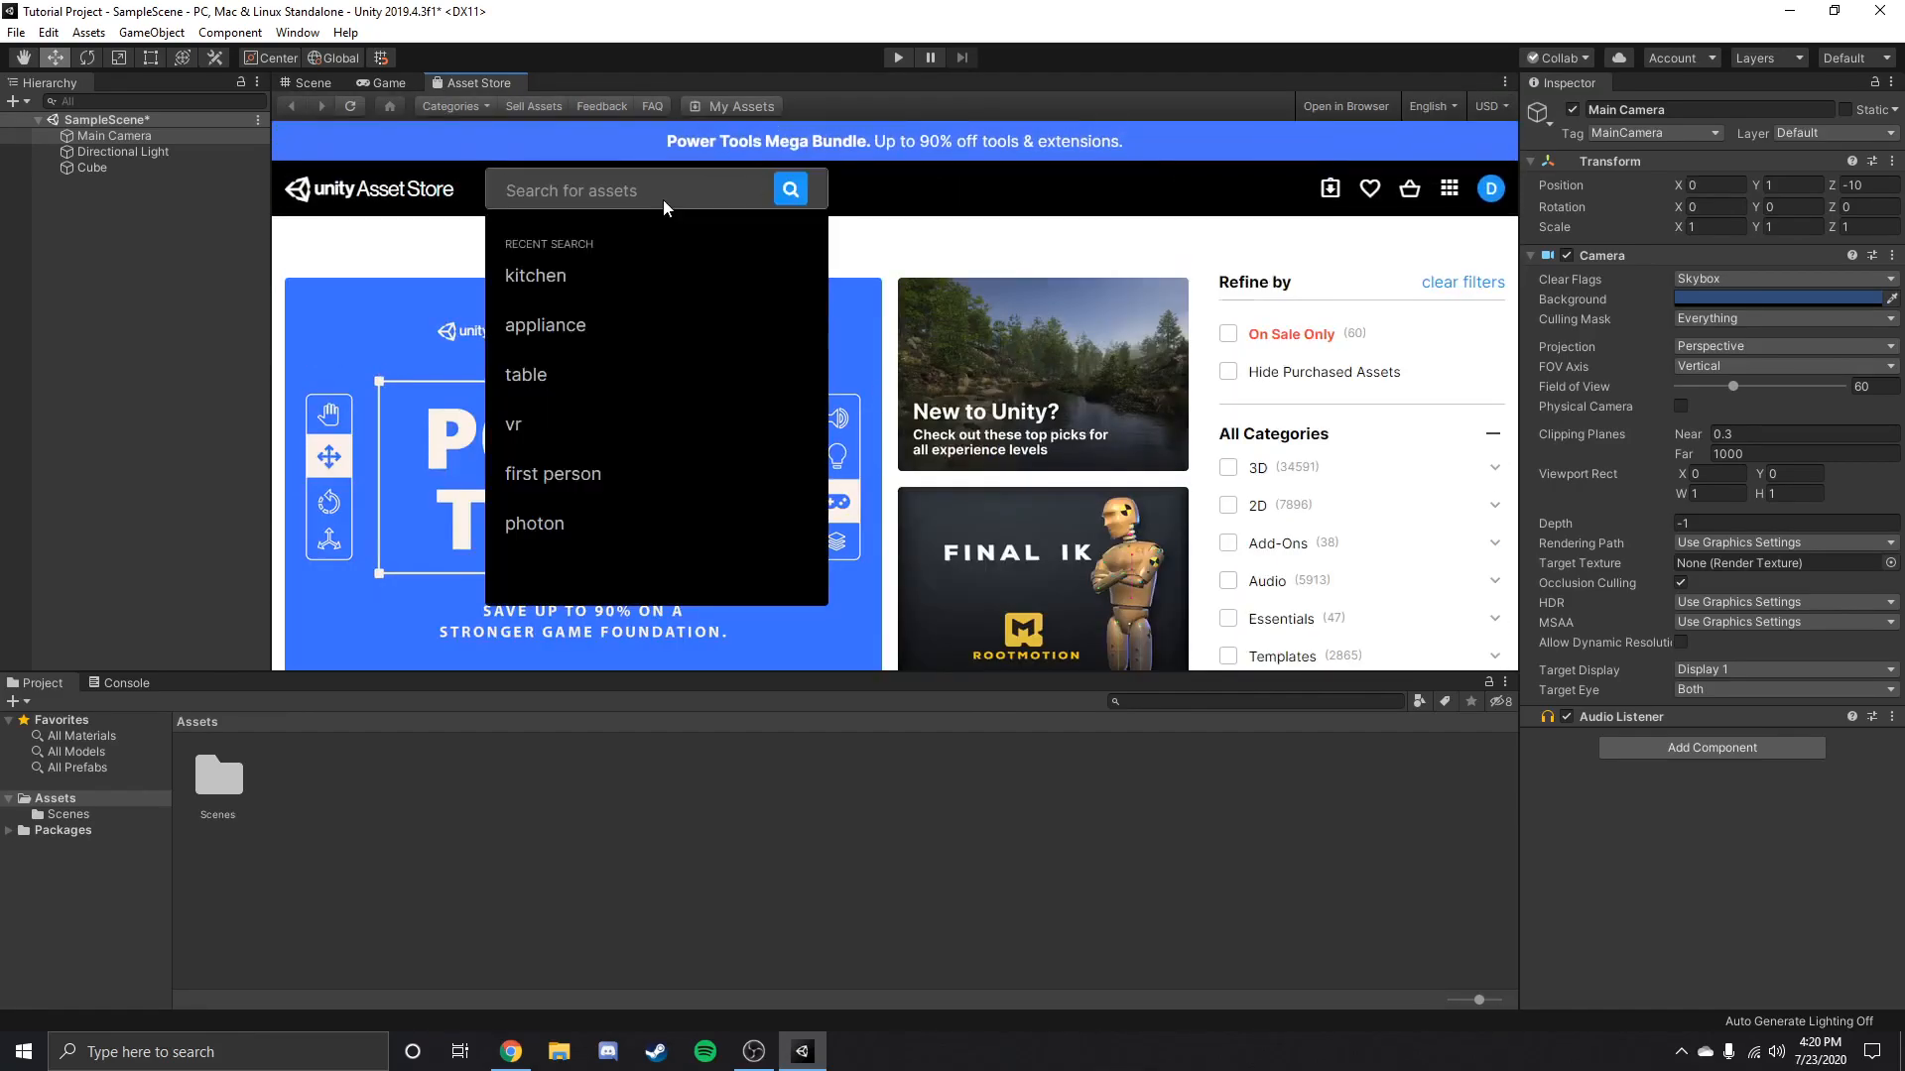
pyautogui.write('table')
pyautogui.press('Return')
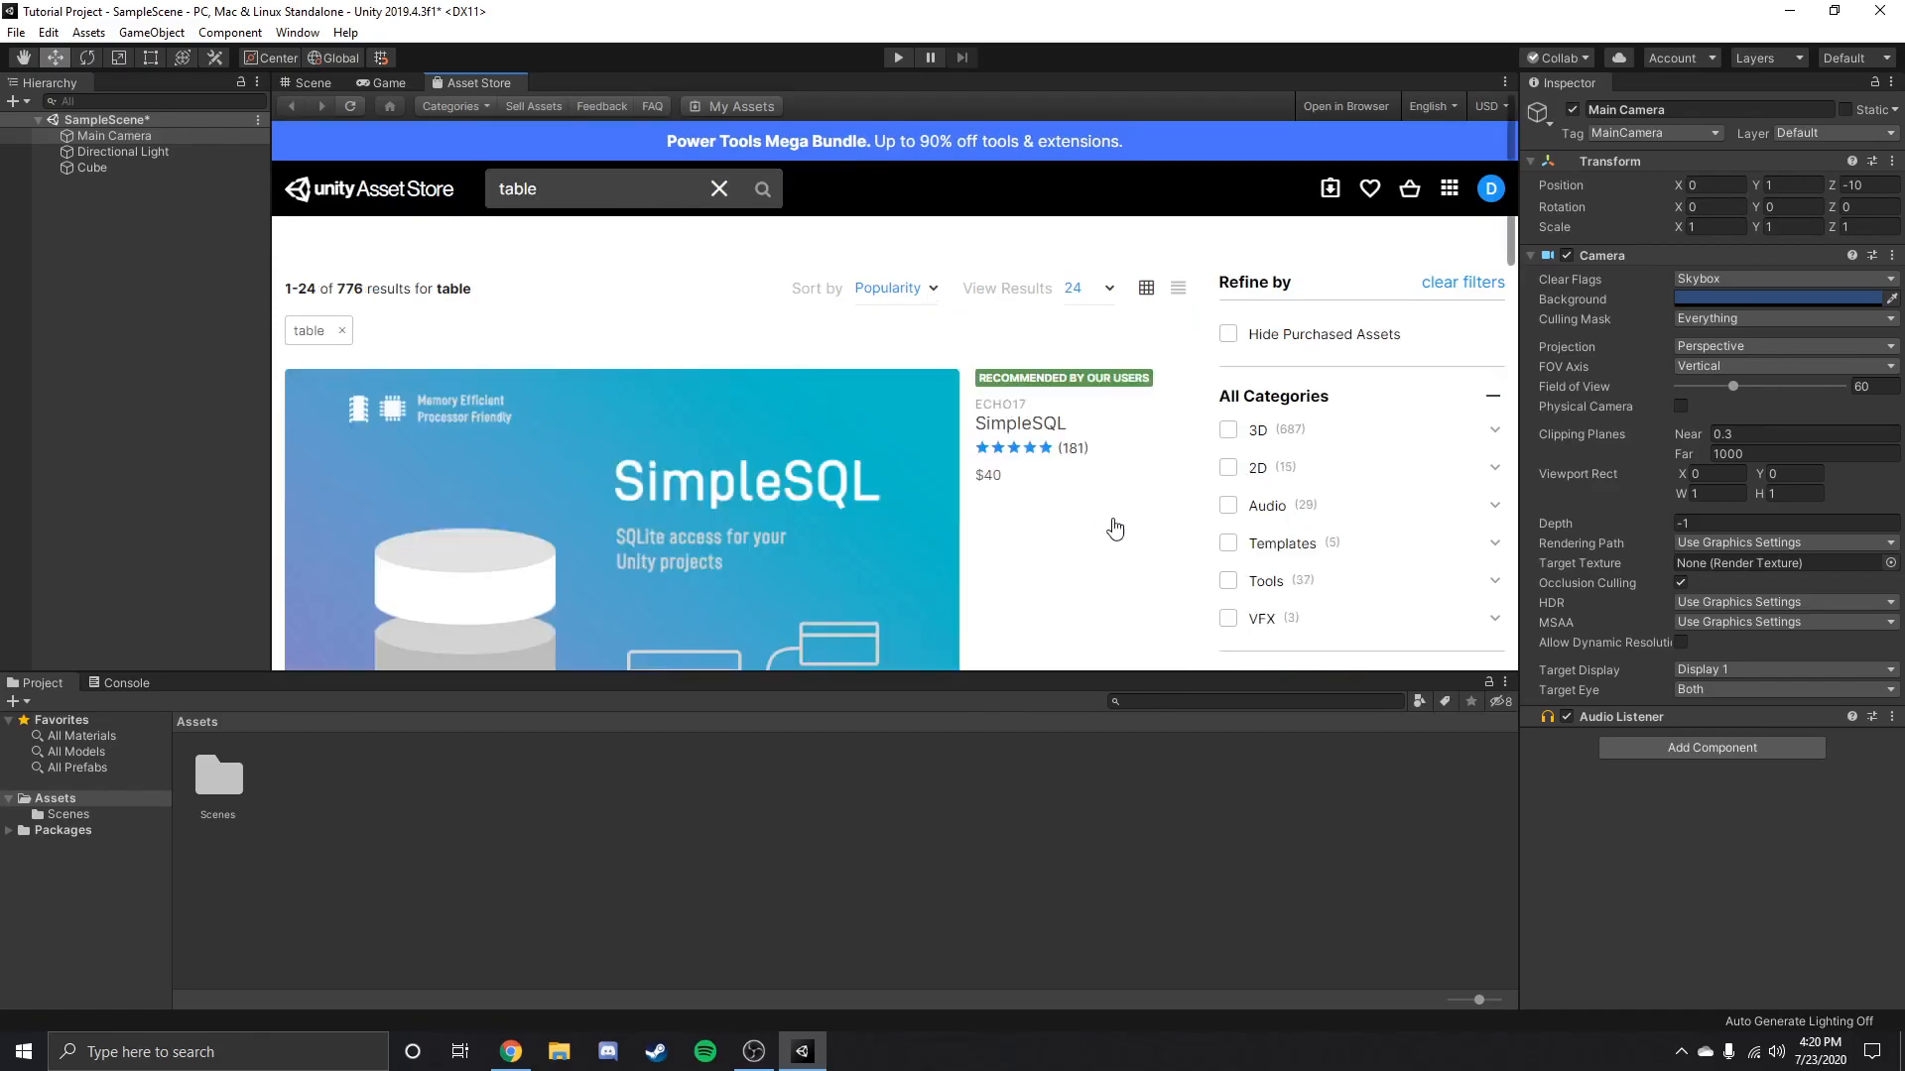
# Filter the table assets to a maximum price of $0 and browse the free models.
pyautogui.scroll(-4, 1115, 529)
pyautogui.moveTo(1488, 313); pyautogui.dragTo(1229, 330)
pyautogui.click(1486, 359)
pyautogui.scroll(-2, 610, 417)
pyautogui.scroll(-4, 609, 418)
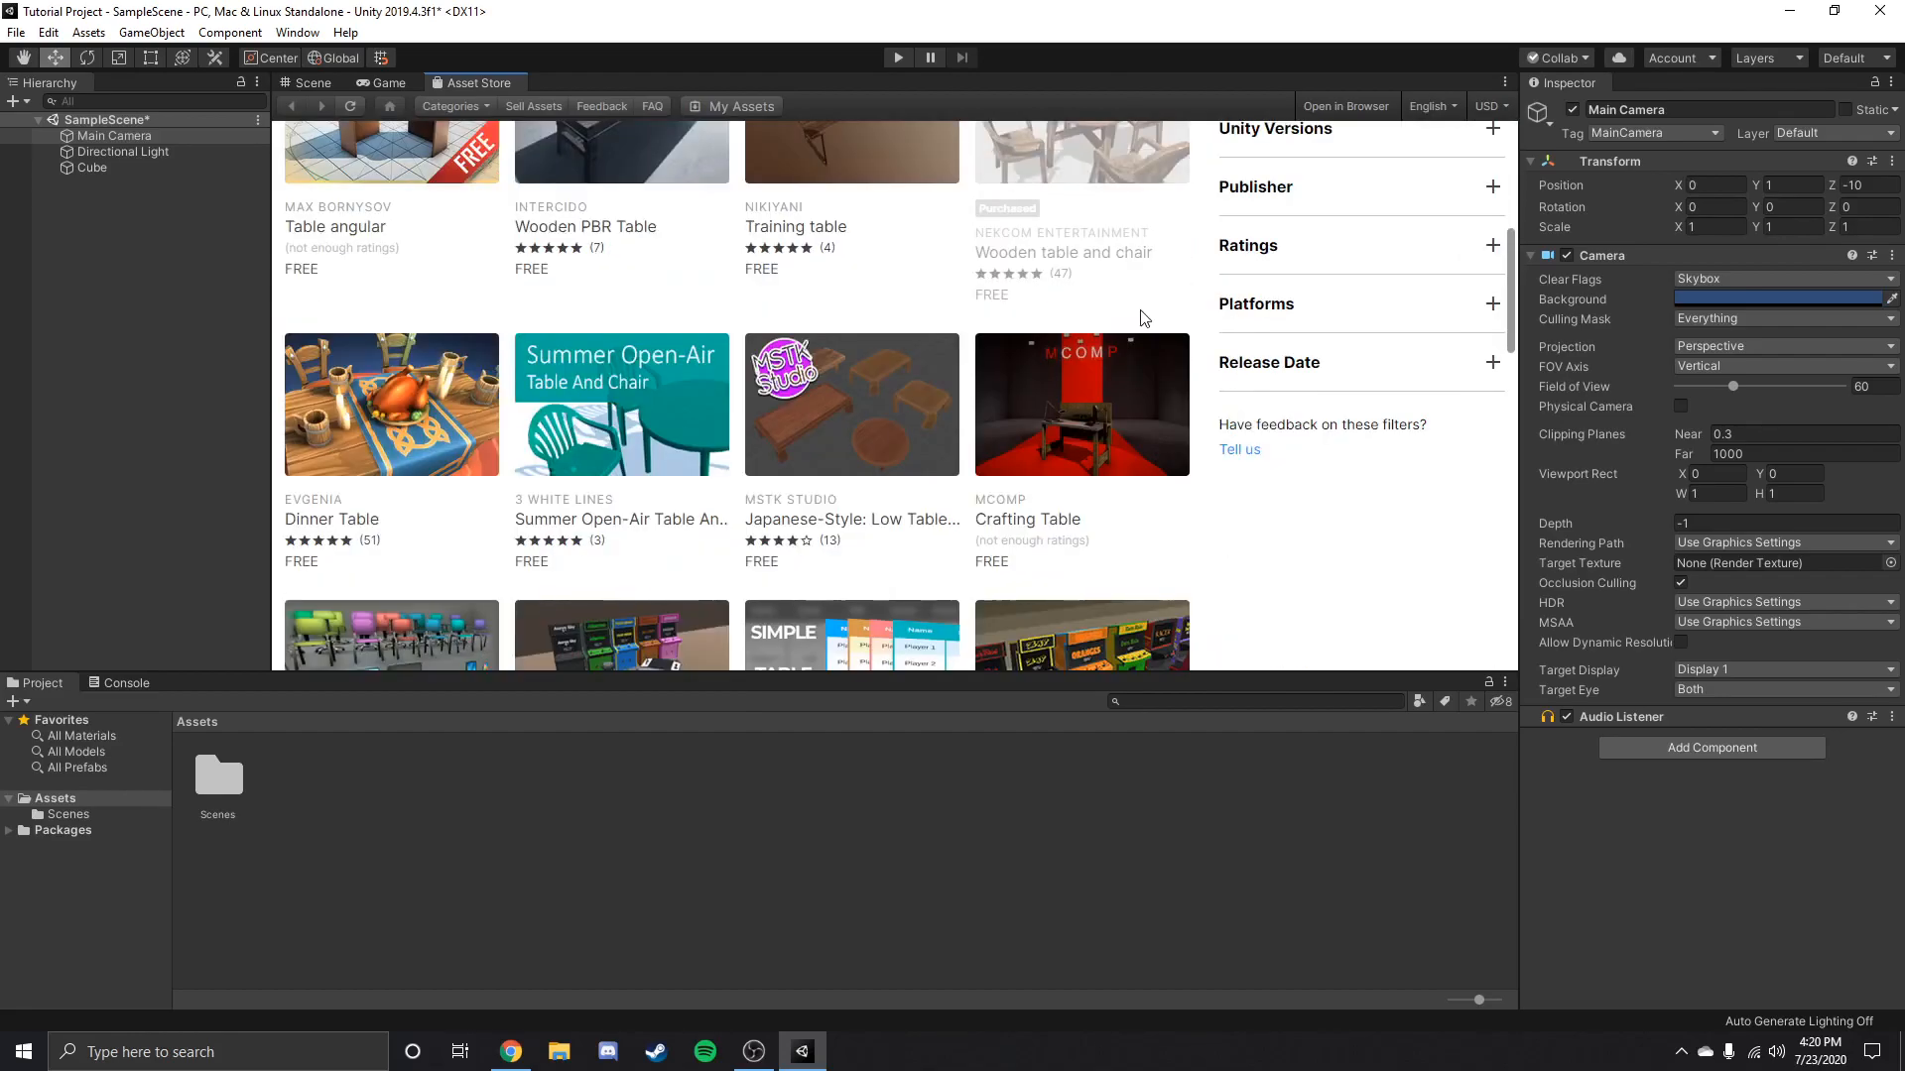
pyautogui.scroll(-6, 1141, 318)
pyautogui.scroll(3, 1144, 328)
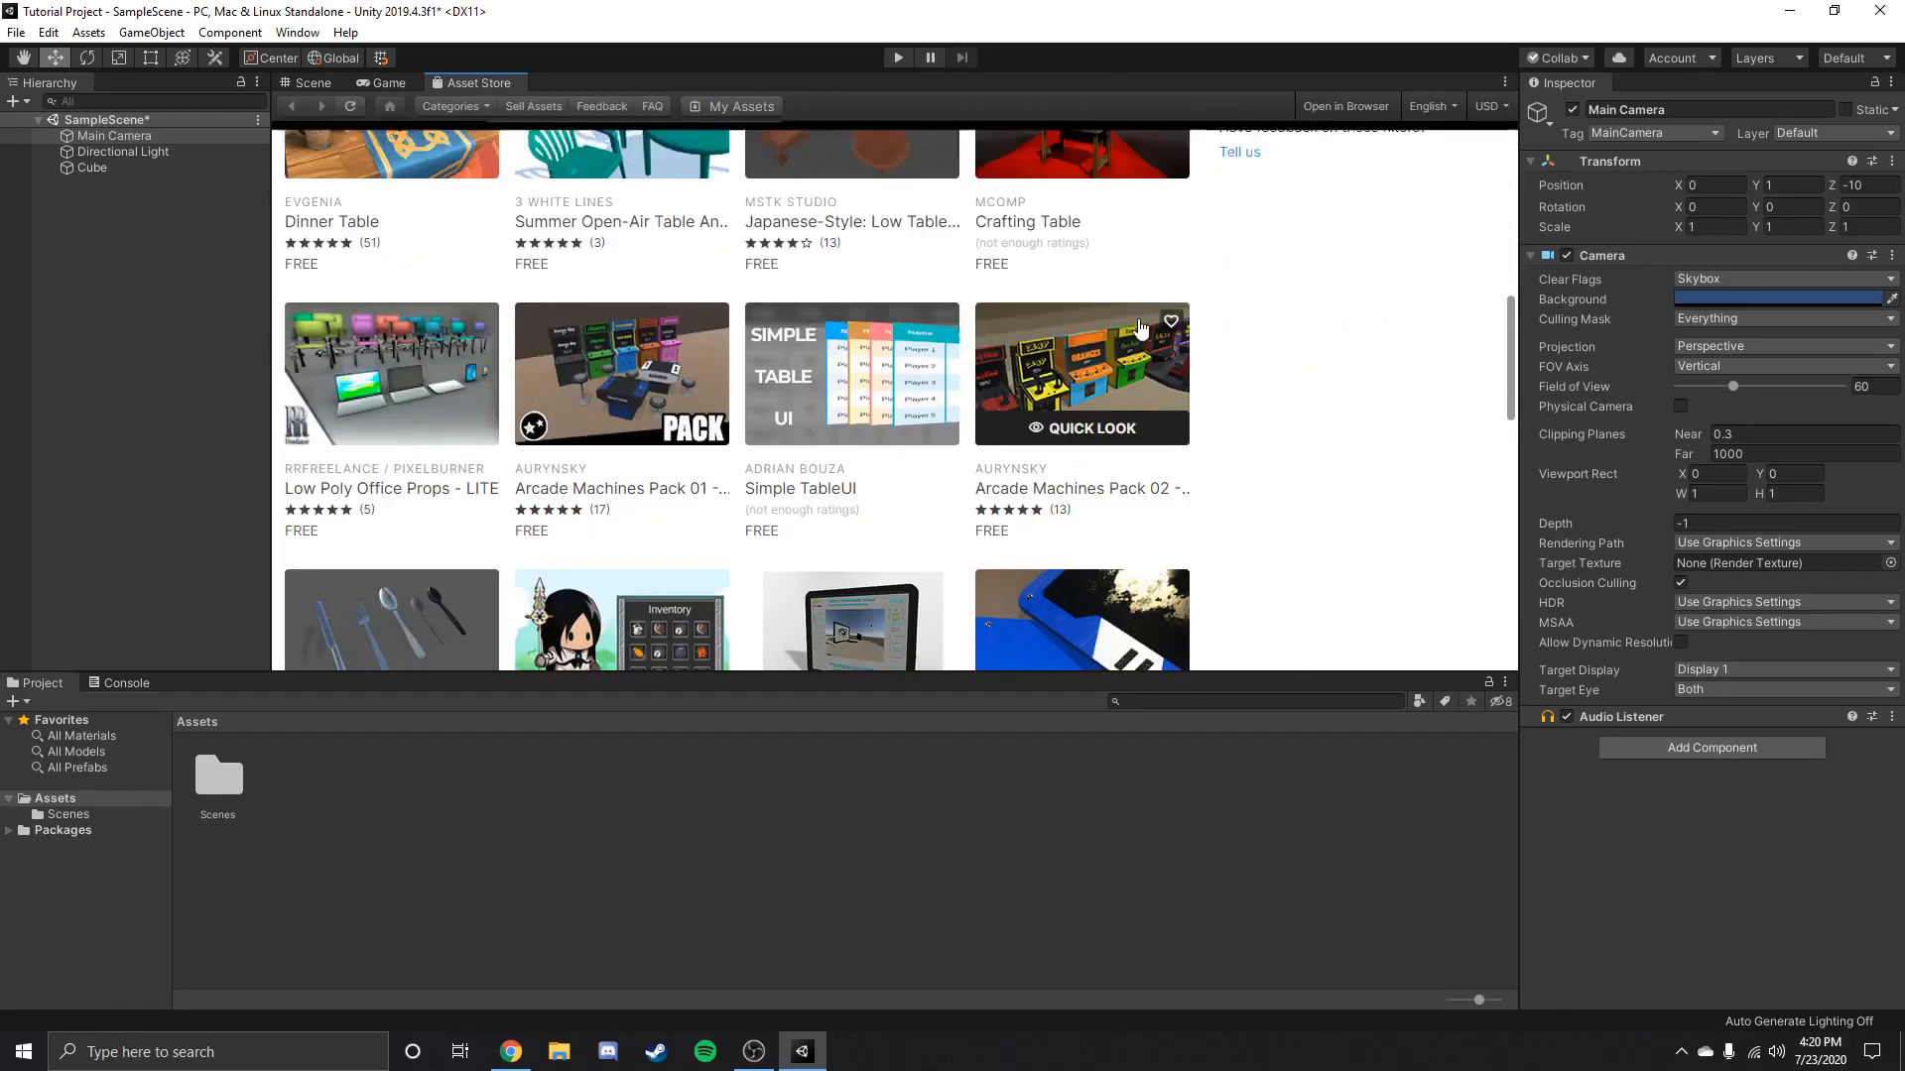
pyautogui.scroll(6, 615, 166)
# Close the Asset Store view, keeping the Scene and Game views open.
pyautogui.rightClick(480, 76)
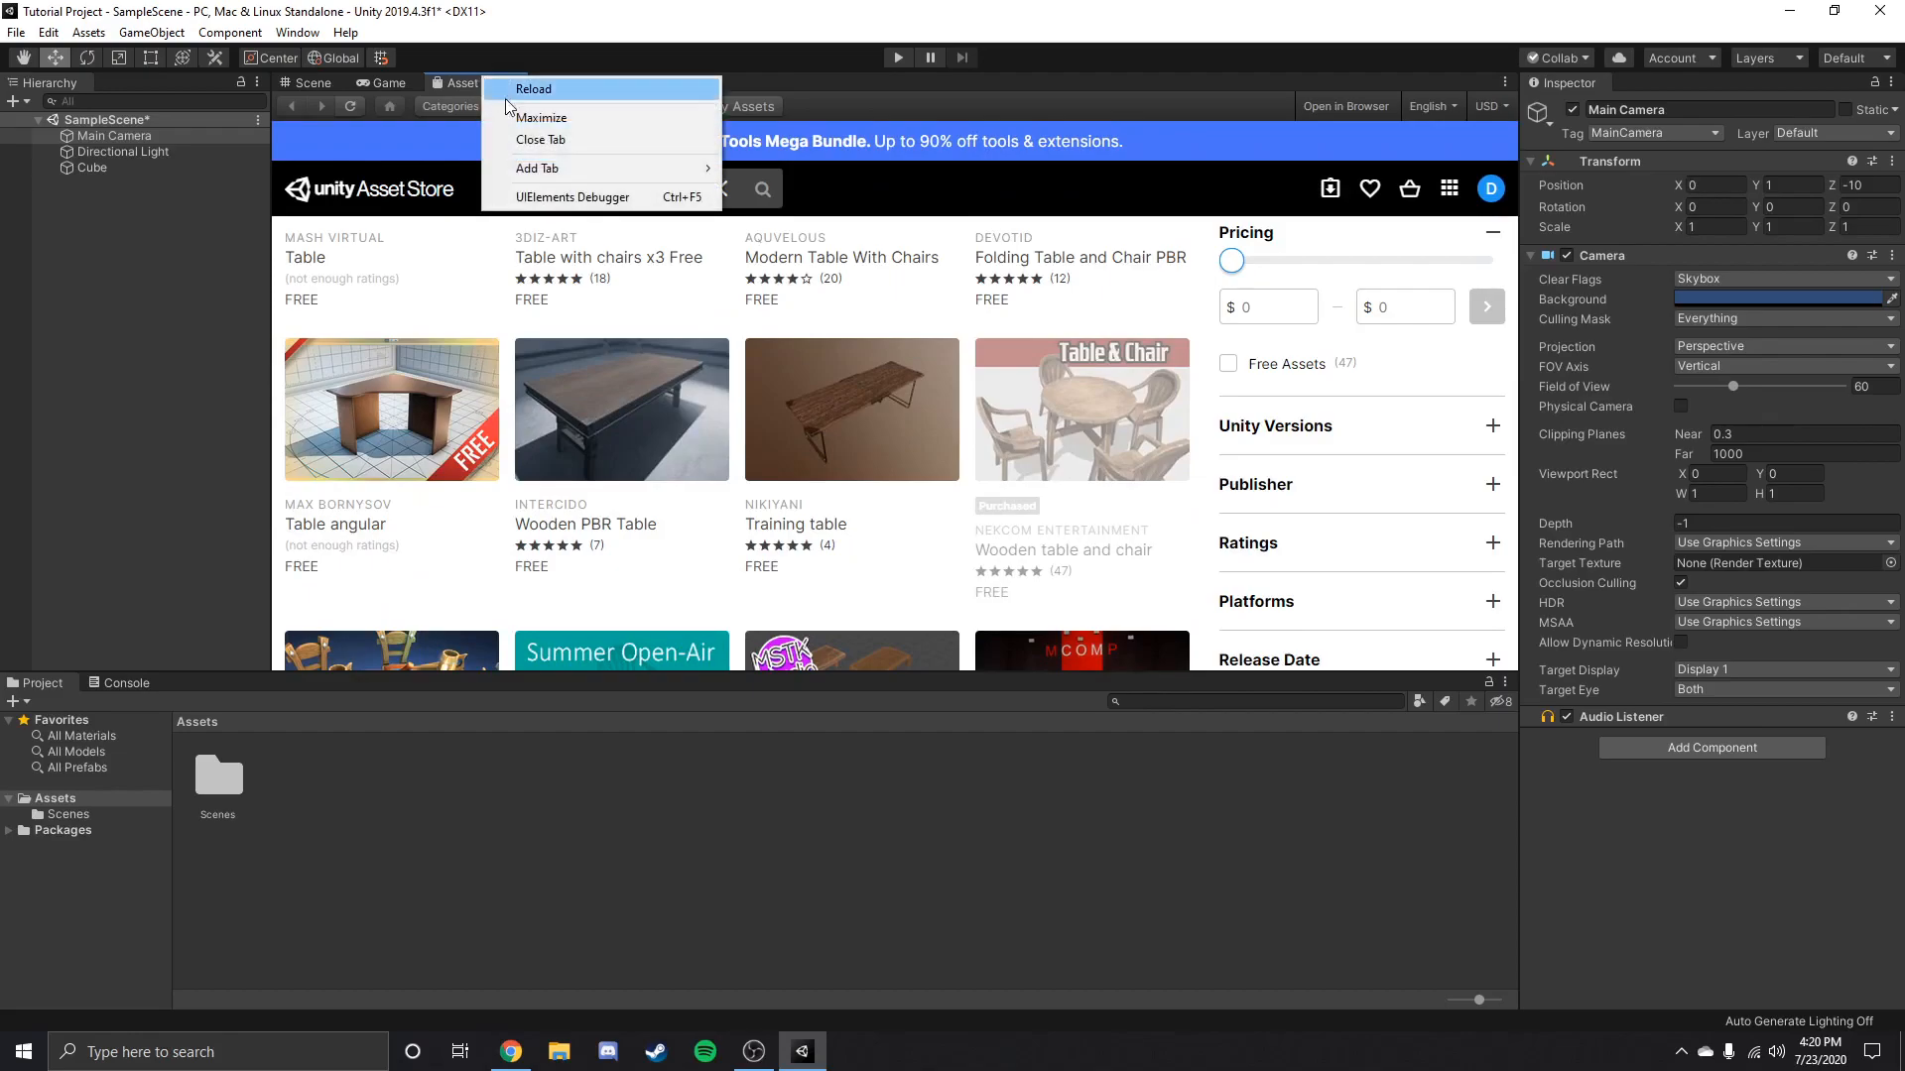
pyautogui.click(545, 137)
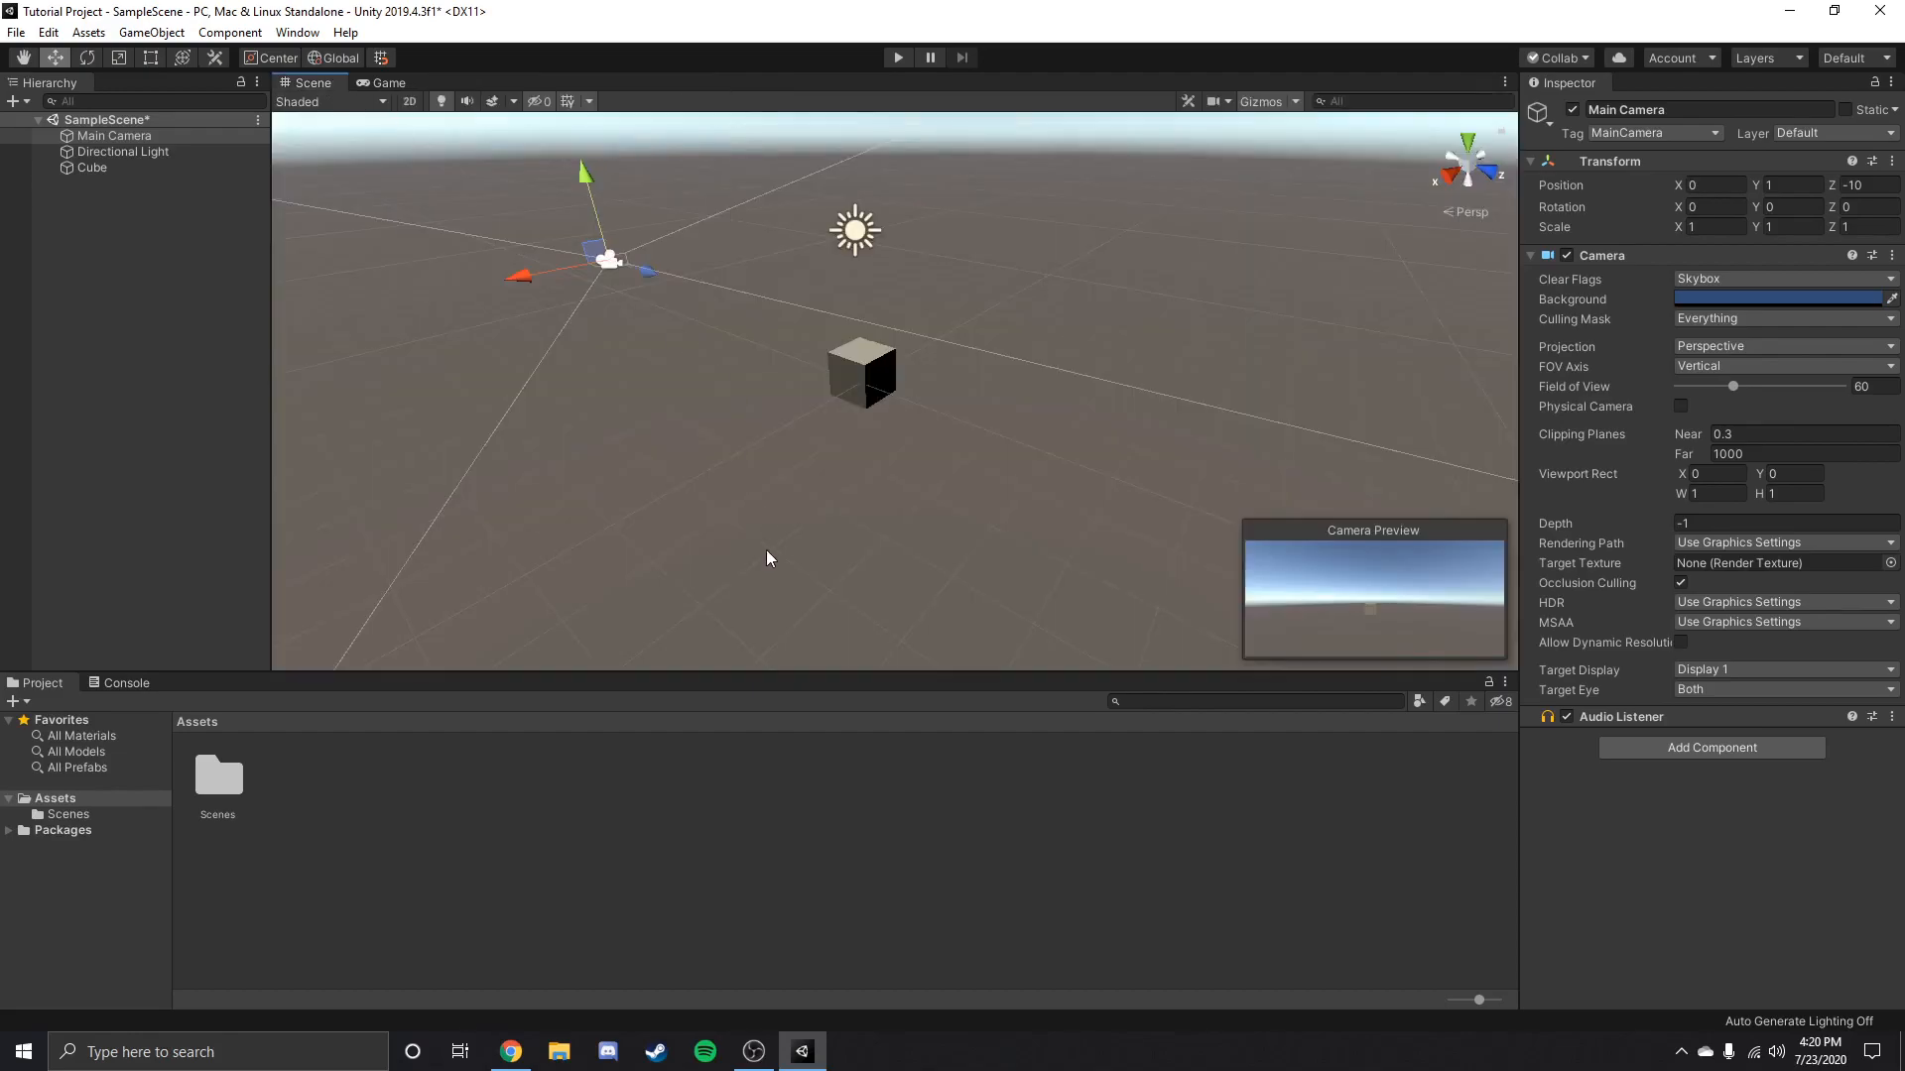
pyautogui.rightClick(392, 79)
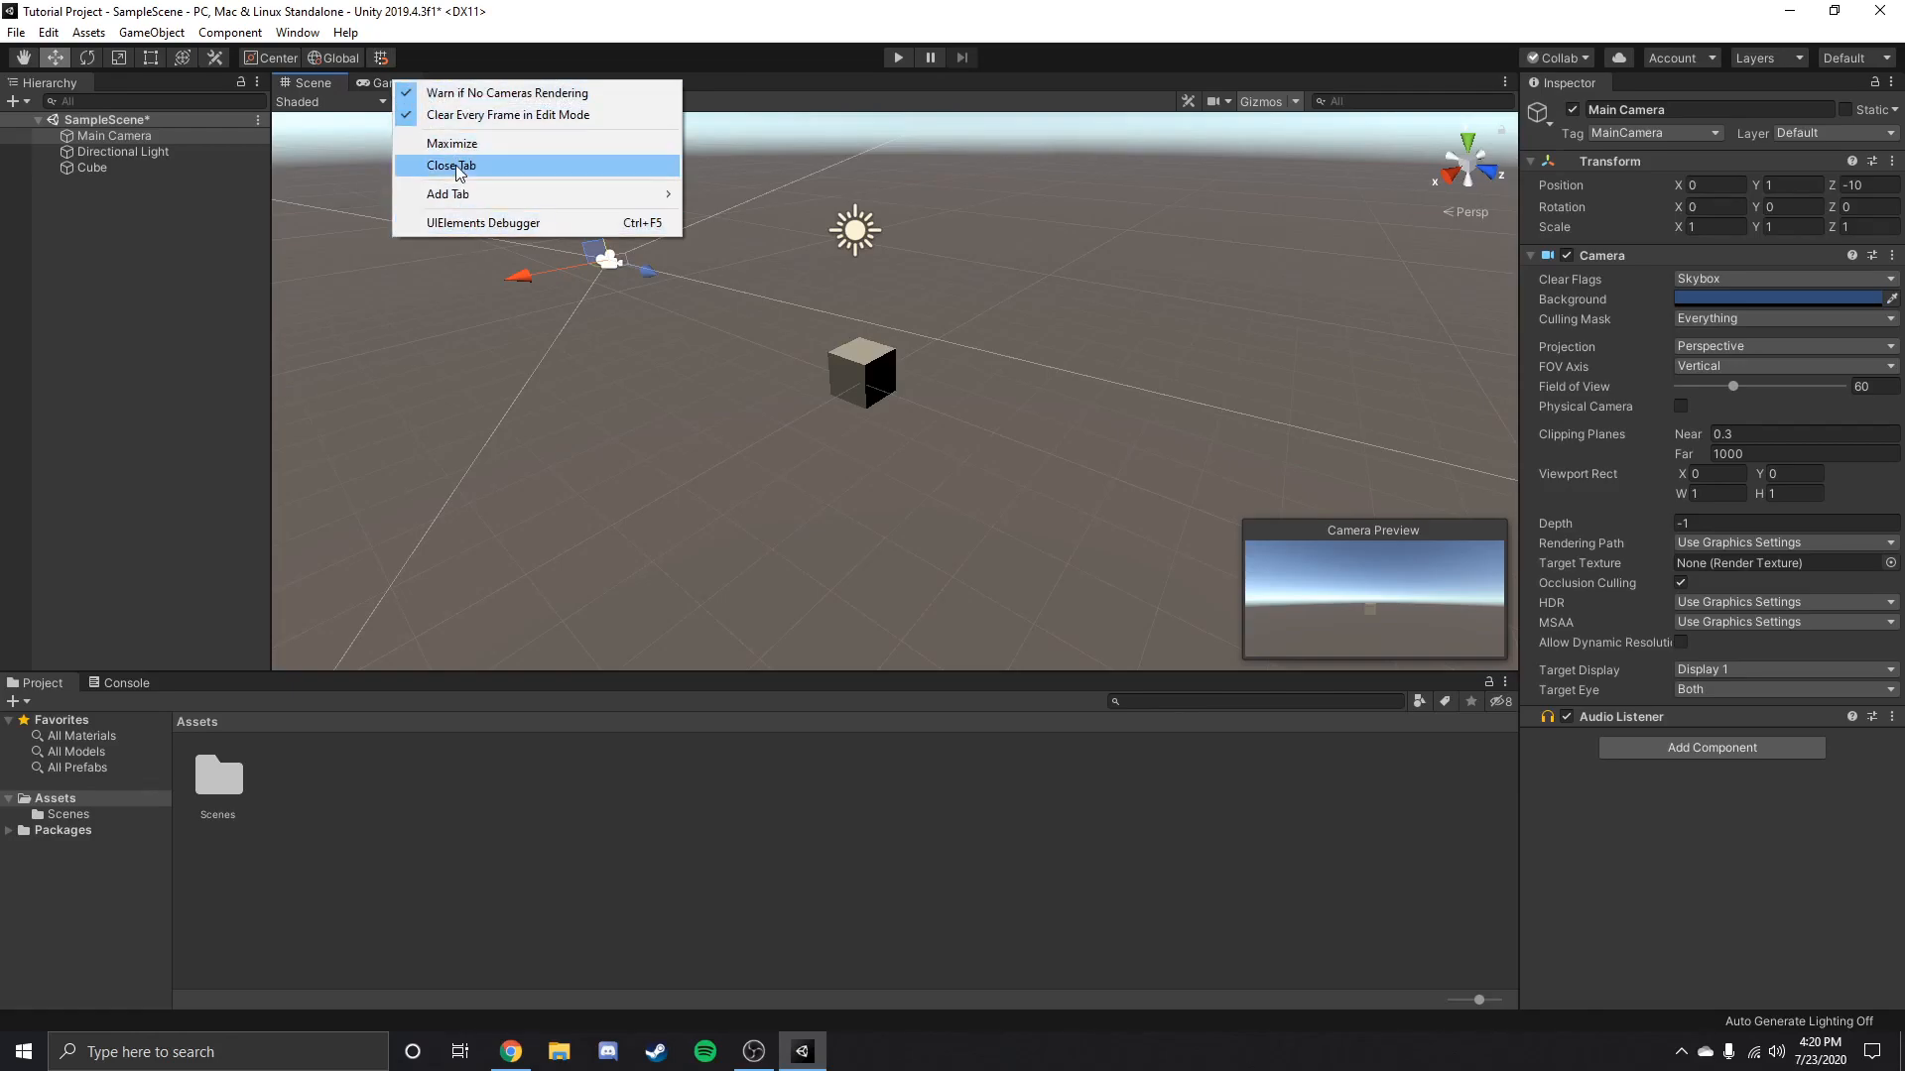
pyautogui.click(692, 554)
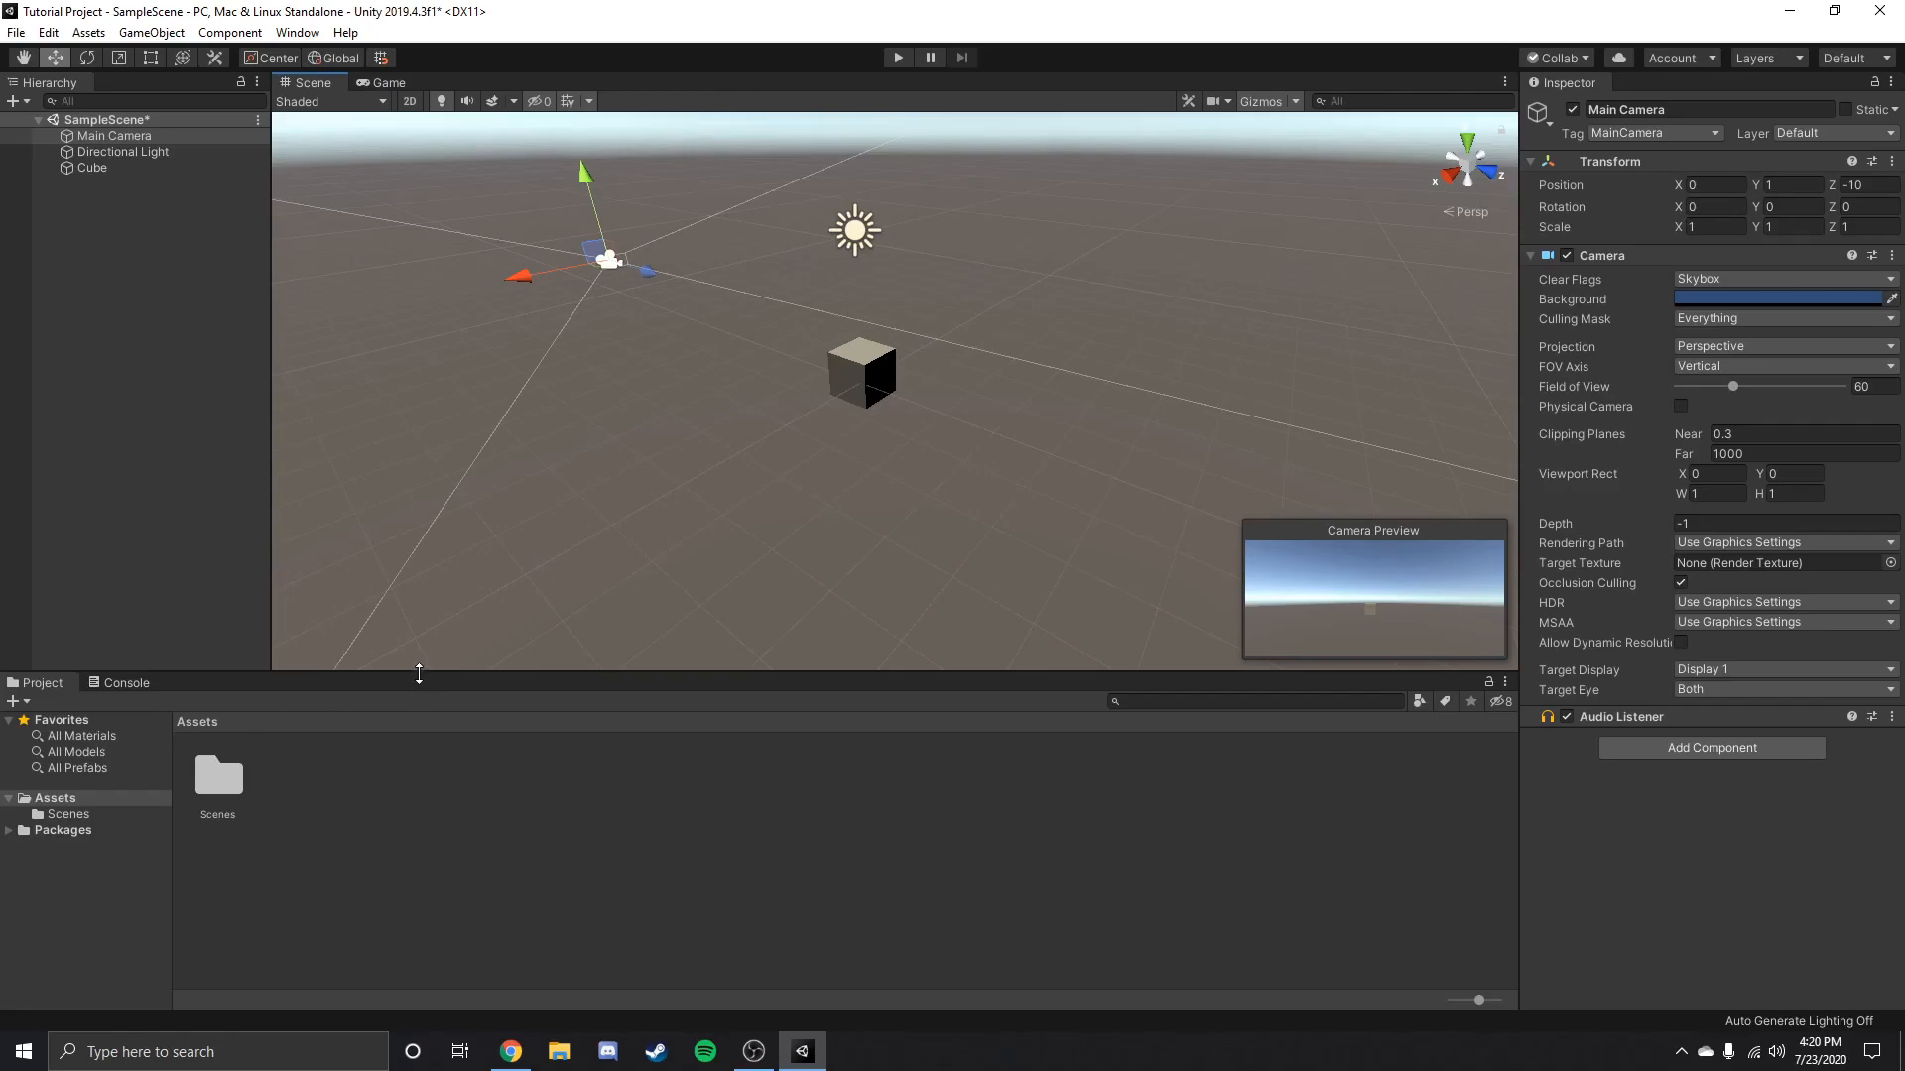
# Enlarge the Project window's area, keep the project assets displayed, and open the Scenes folder.
pyautogui.moveTo(418, 673); pyautogui.dragTo(418, 568)
pyautogui.click(121, 577)
pyautogui.click(43, 577)
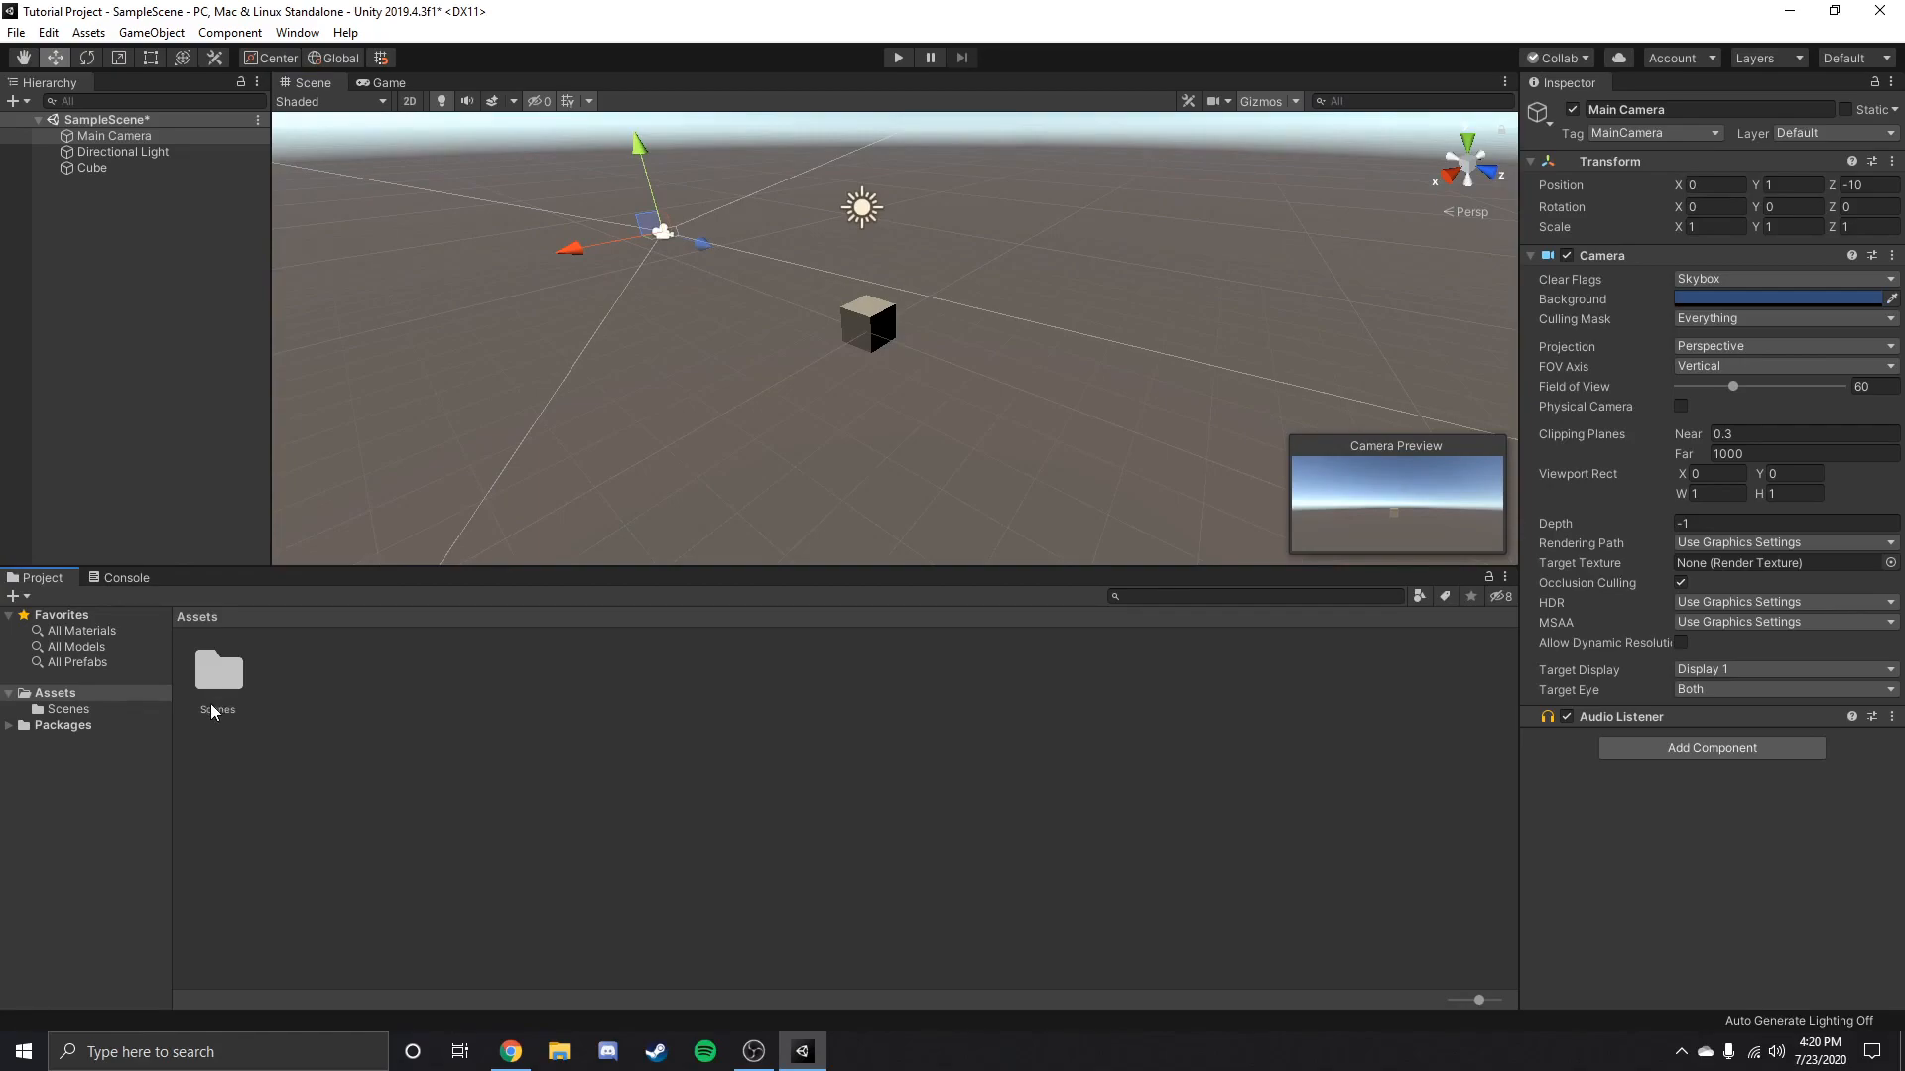
pyautogui.click(60, 693)
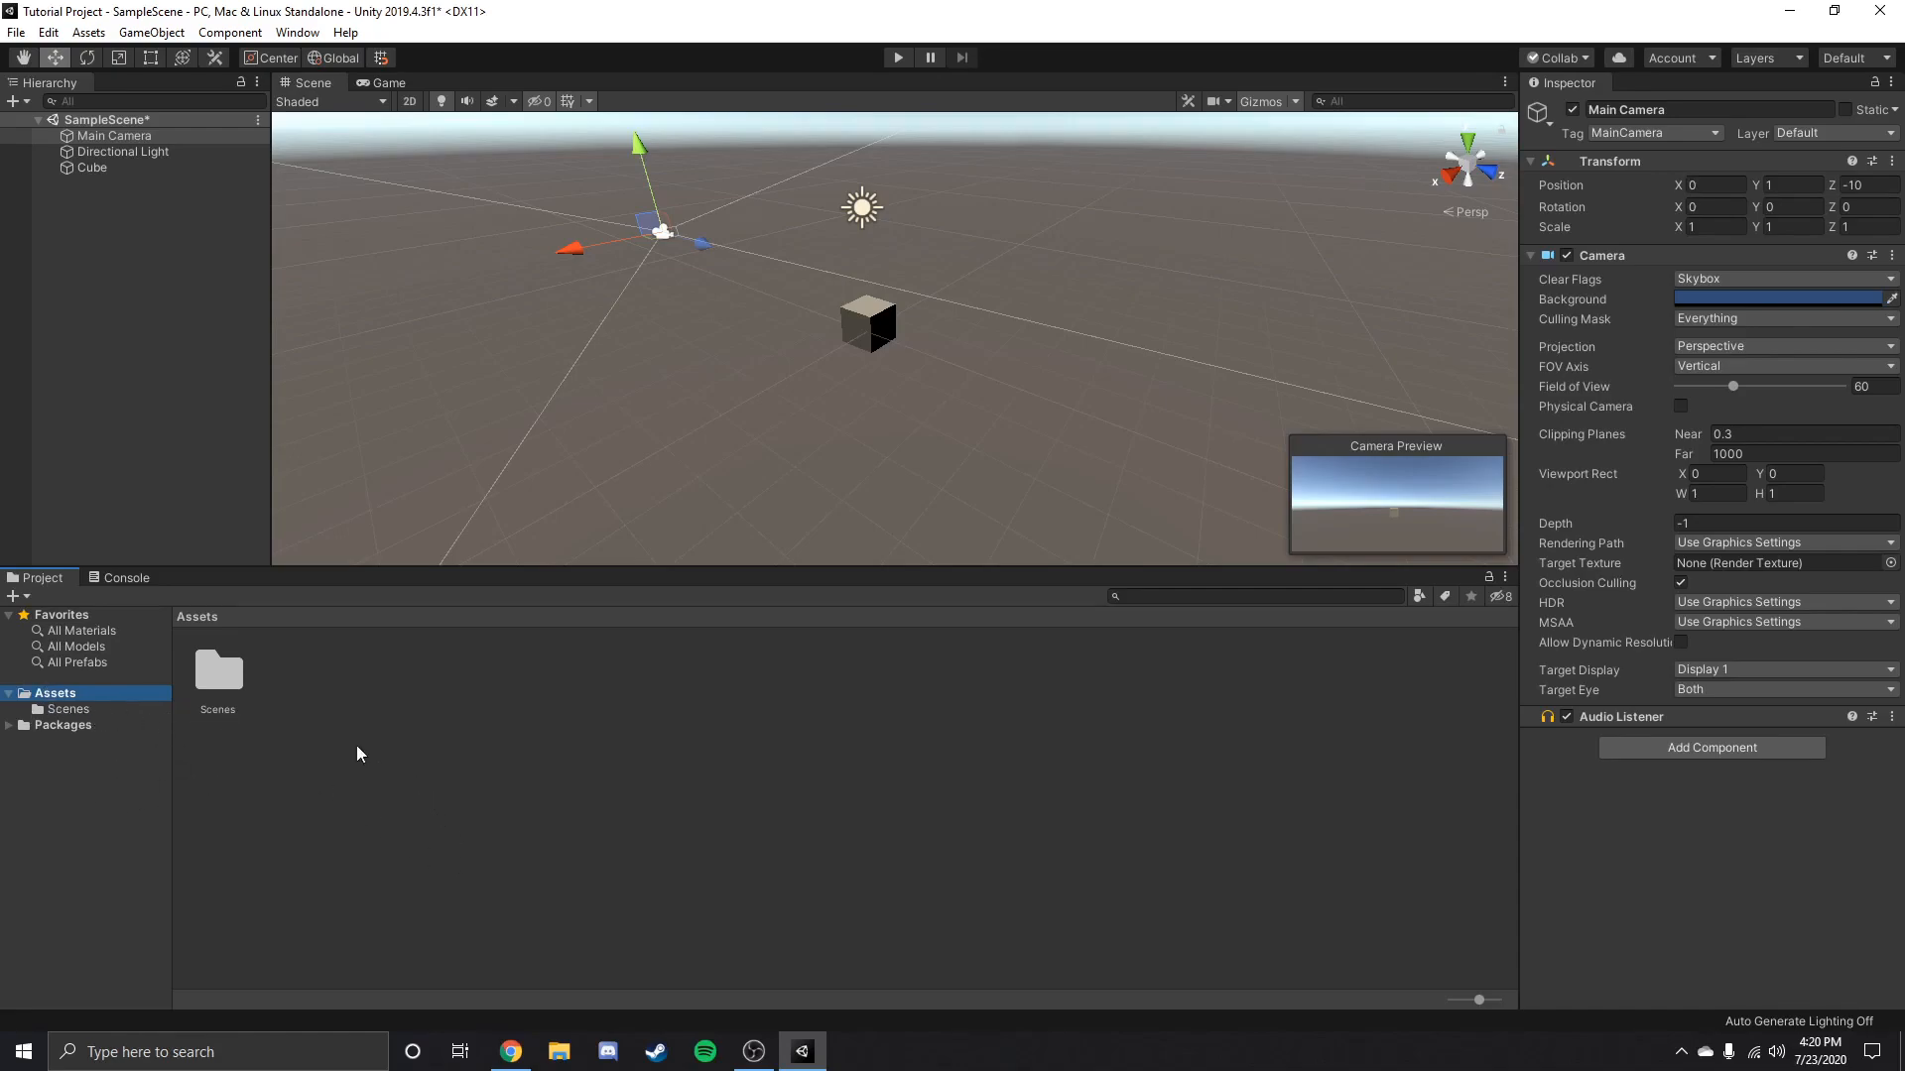
pyautogui.doubleClick(239, 682)
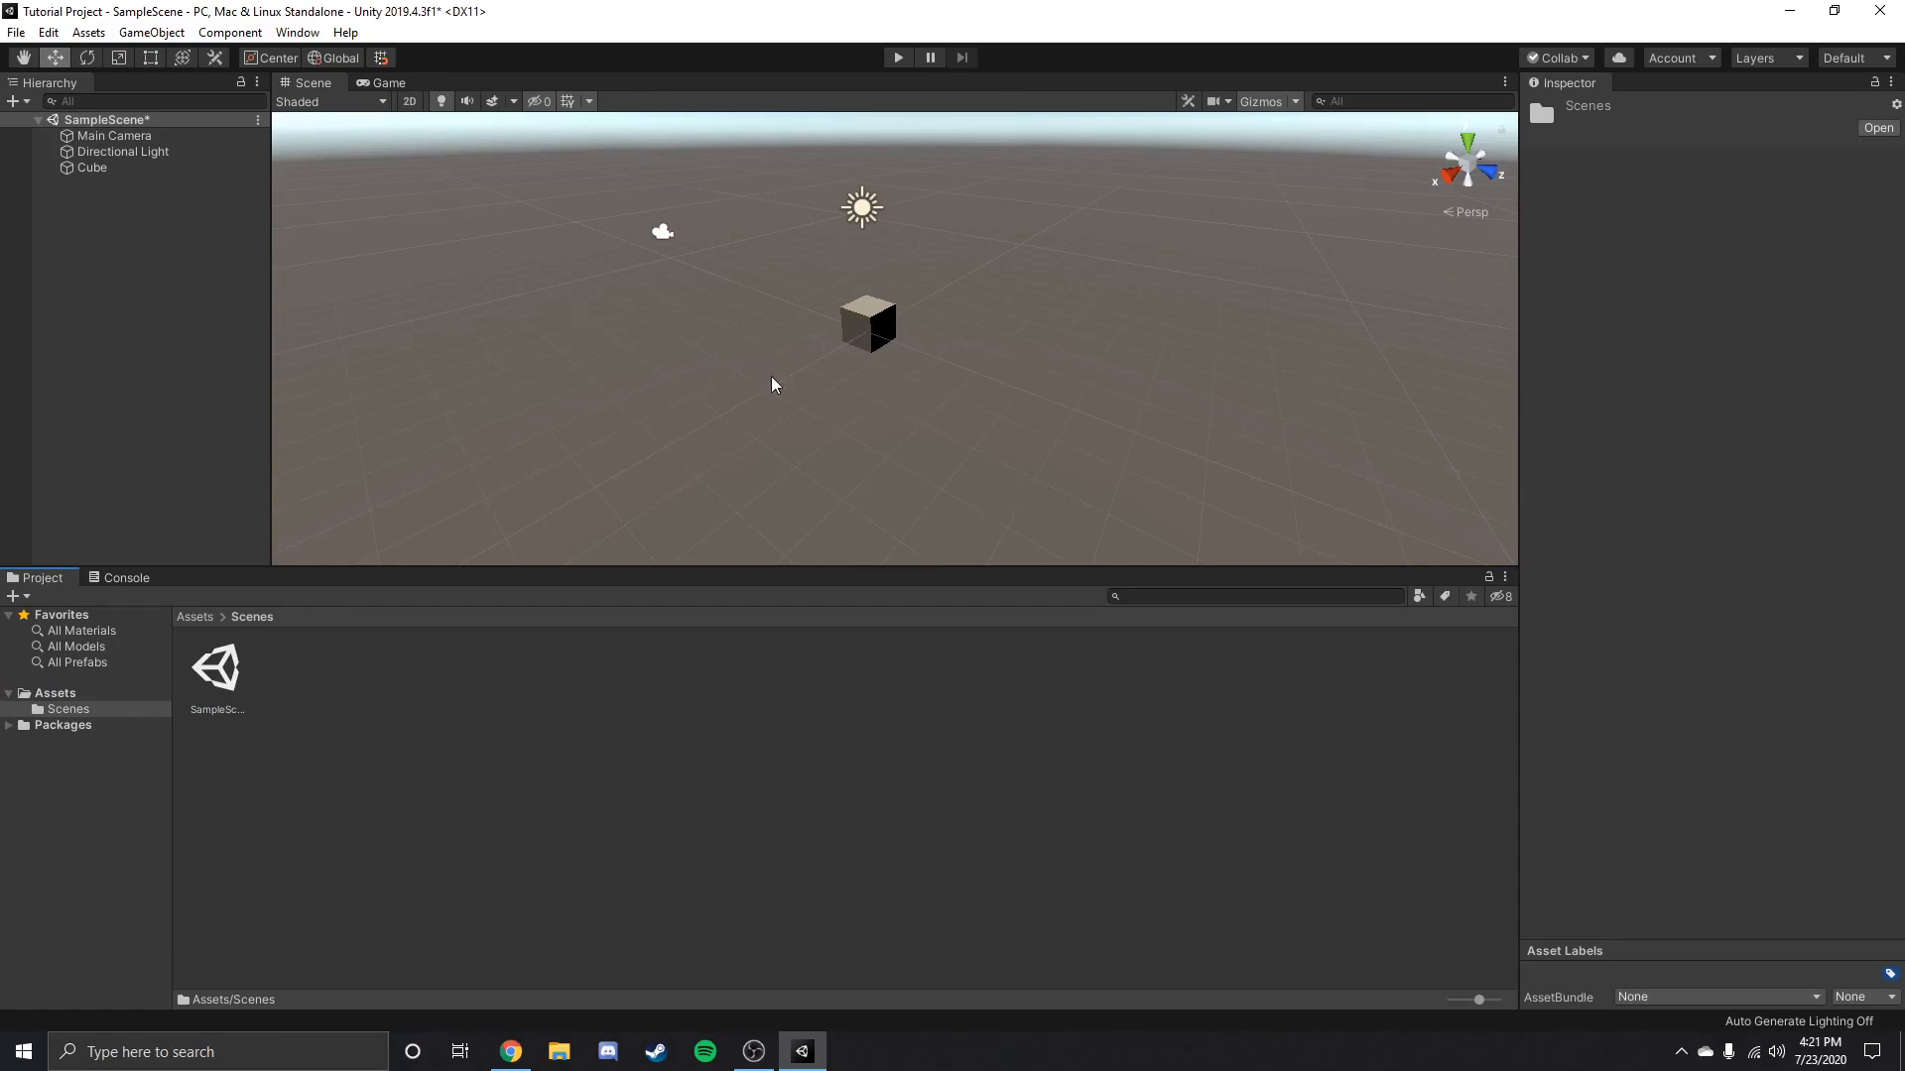
# Duplicate the cube twice, spread the cubes apart with one copy at about X 2.26, Z 2.65, and save the scene.
pyautogui.click(868, 332)
pyautogui.click(151, 168)
pyautogui.hotkey('ctrl', 'd')
pyautogui.moveTo(876, 337); pyautogui.dragTo(906, 439)
pyautogui.hotkey('ctrl', 'd')
pyautogui.hotkey('ctrl', 's')
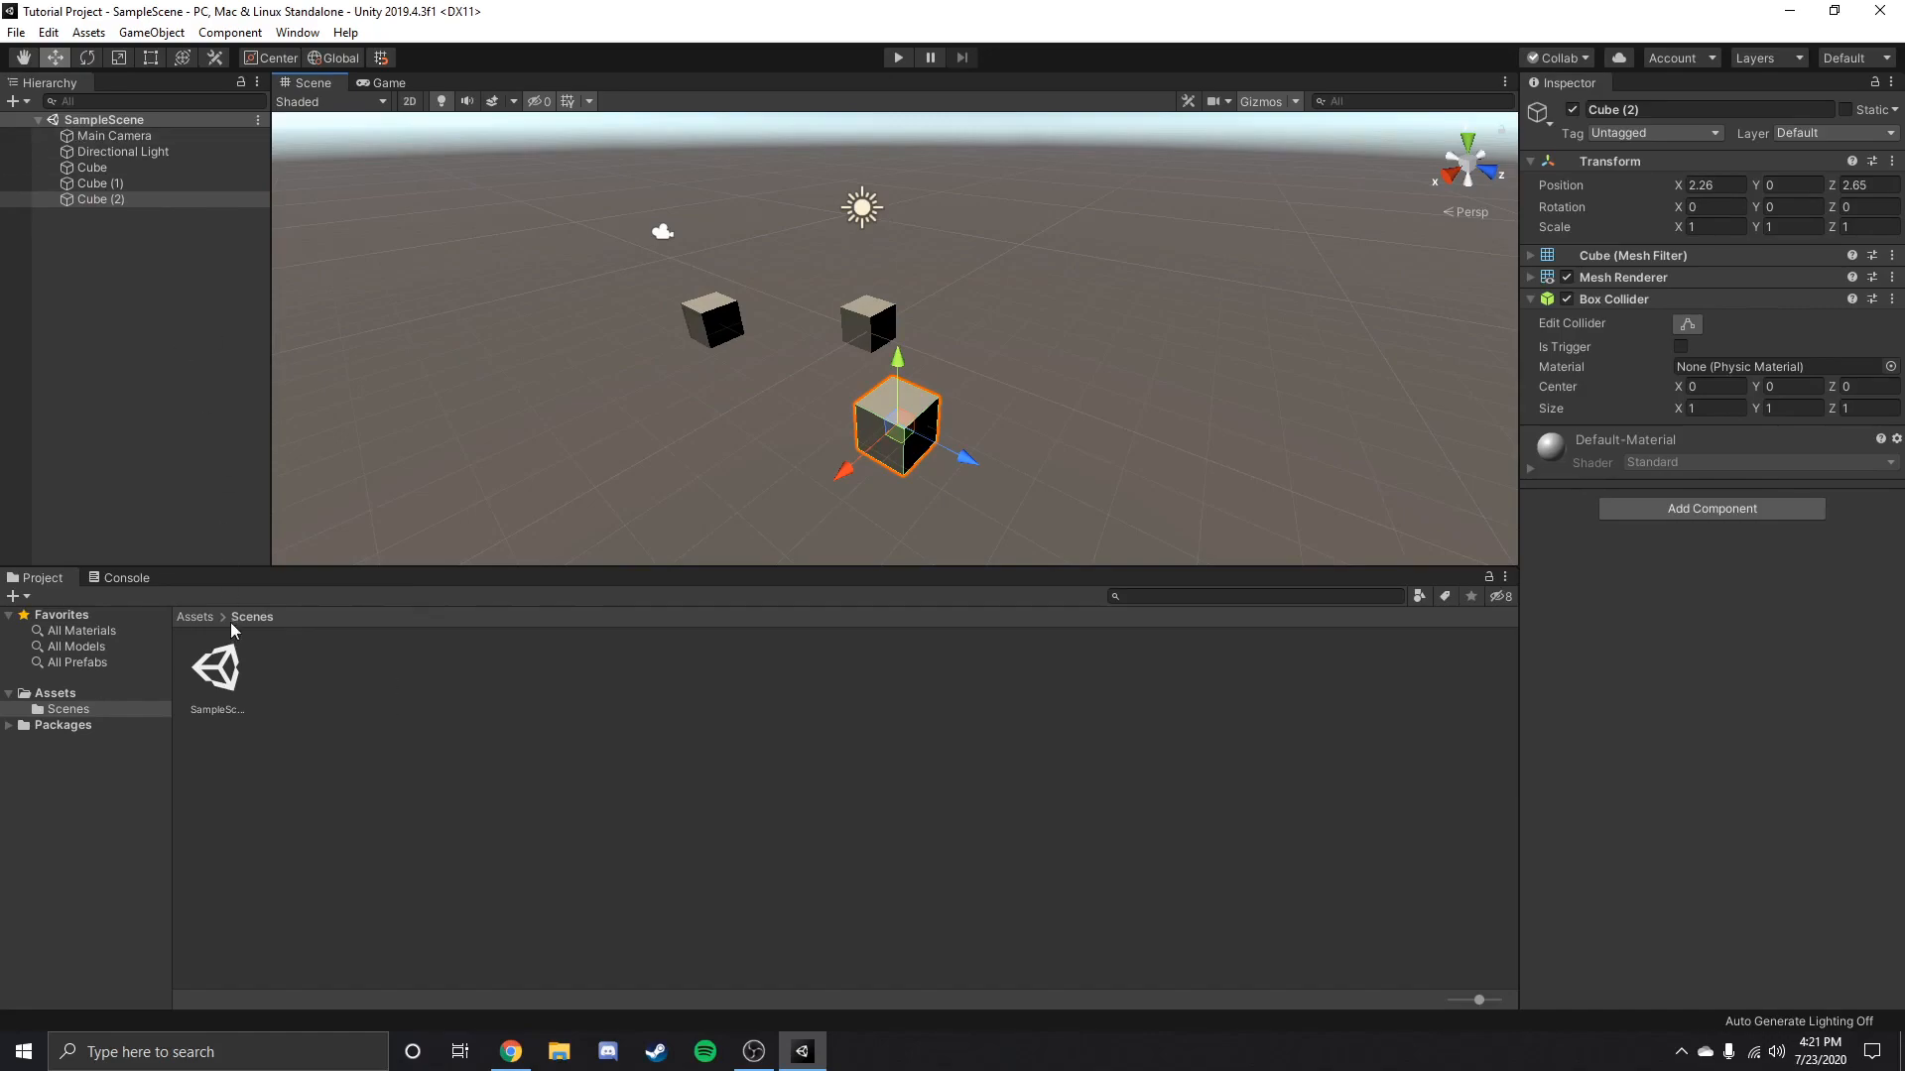
# Compare the saved SampleScene asset with its Hierarchy entry, and create a new scene.
pyautogui.click(233, 685)
pyautogui.click(101, 122)
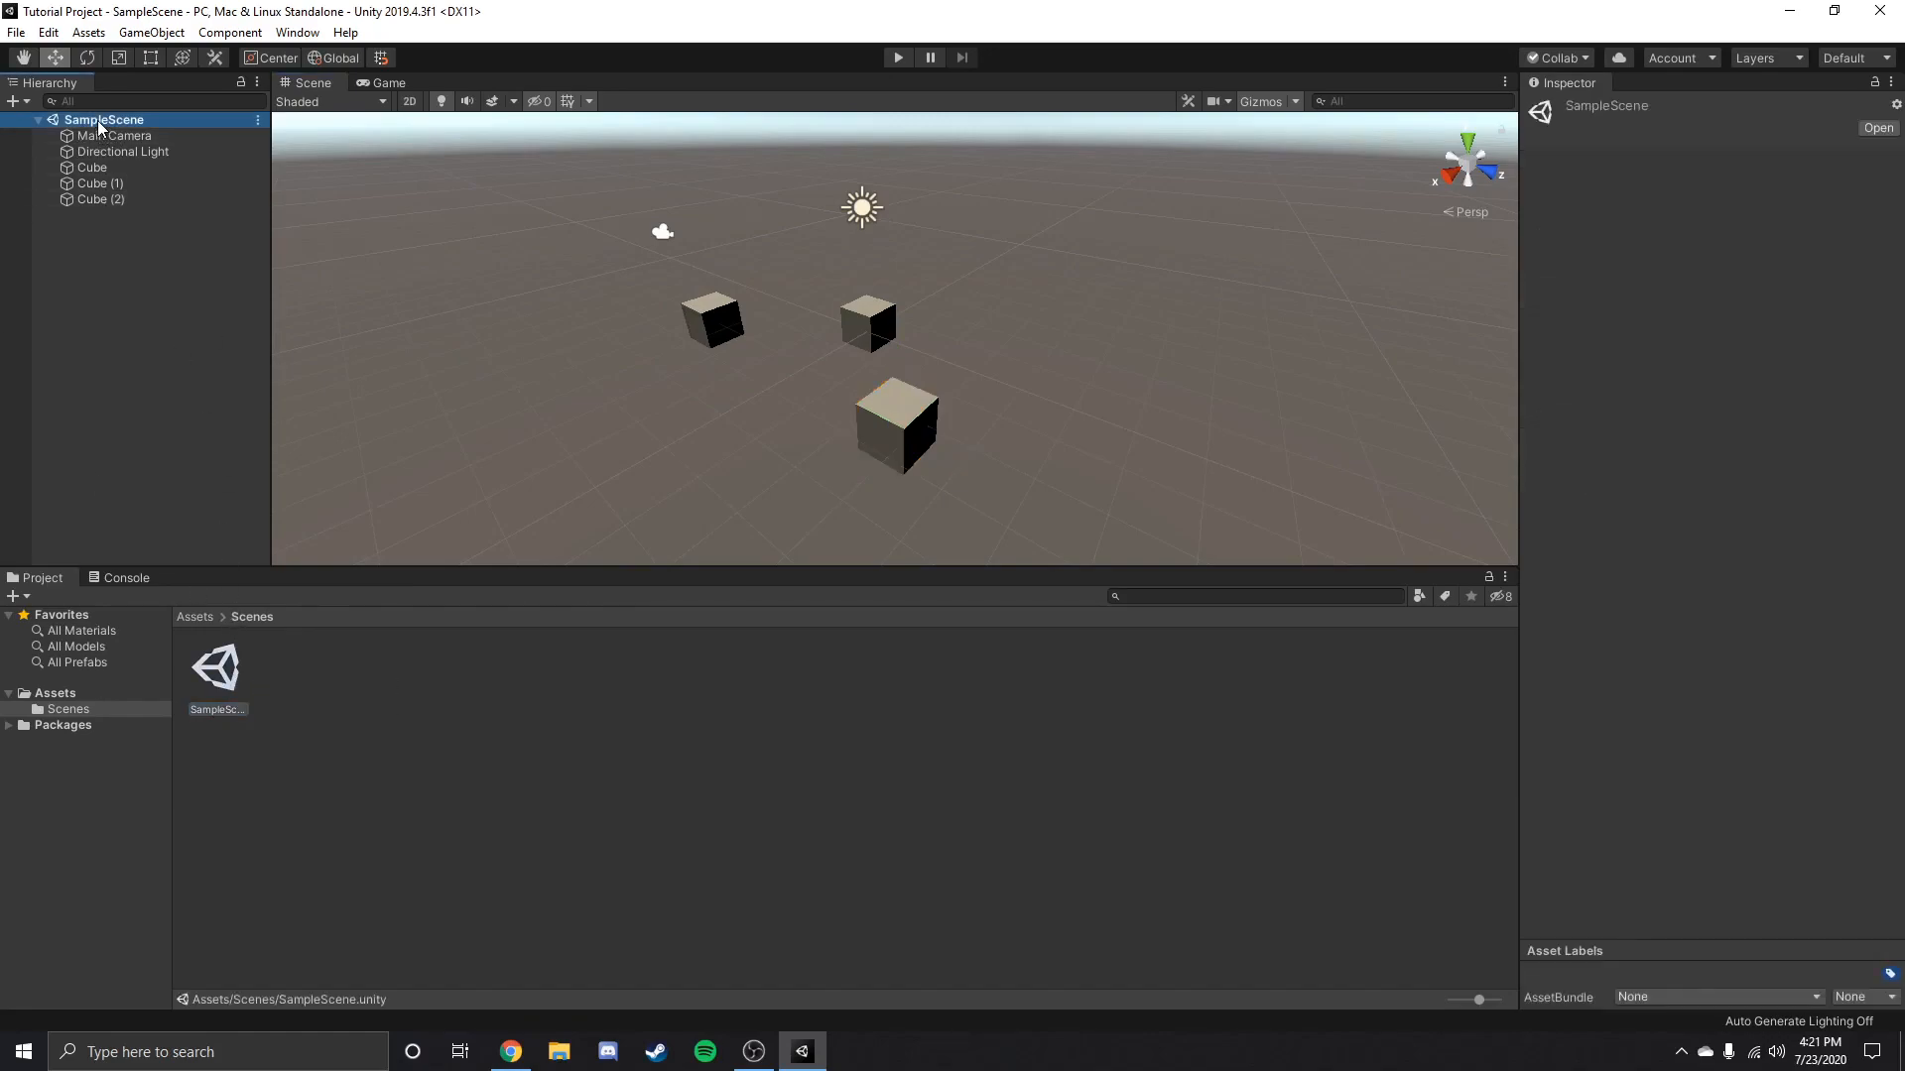
pyautogui.click(16, 32)
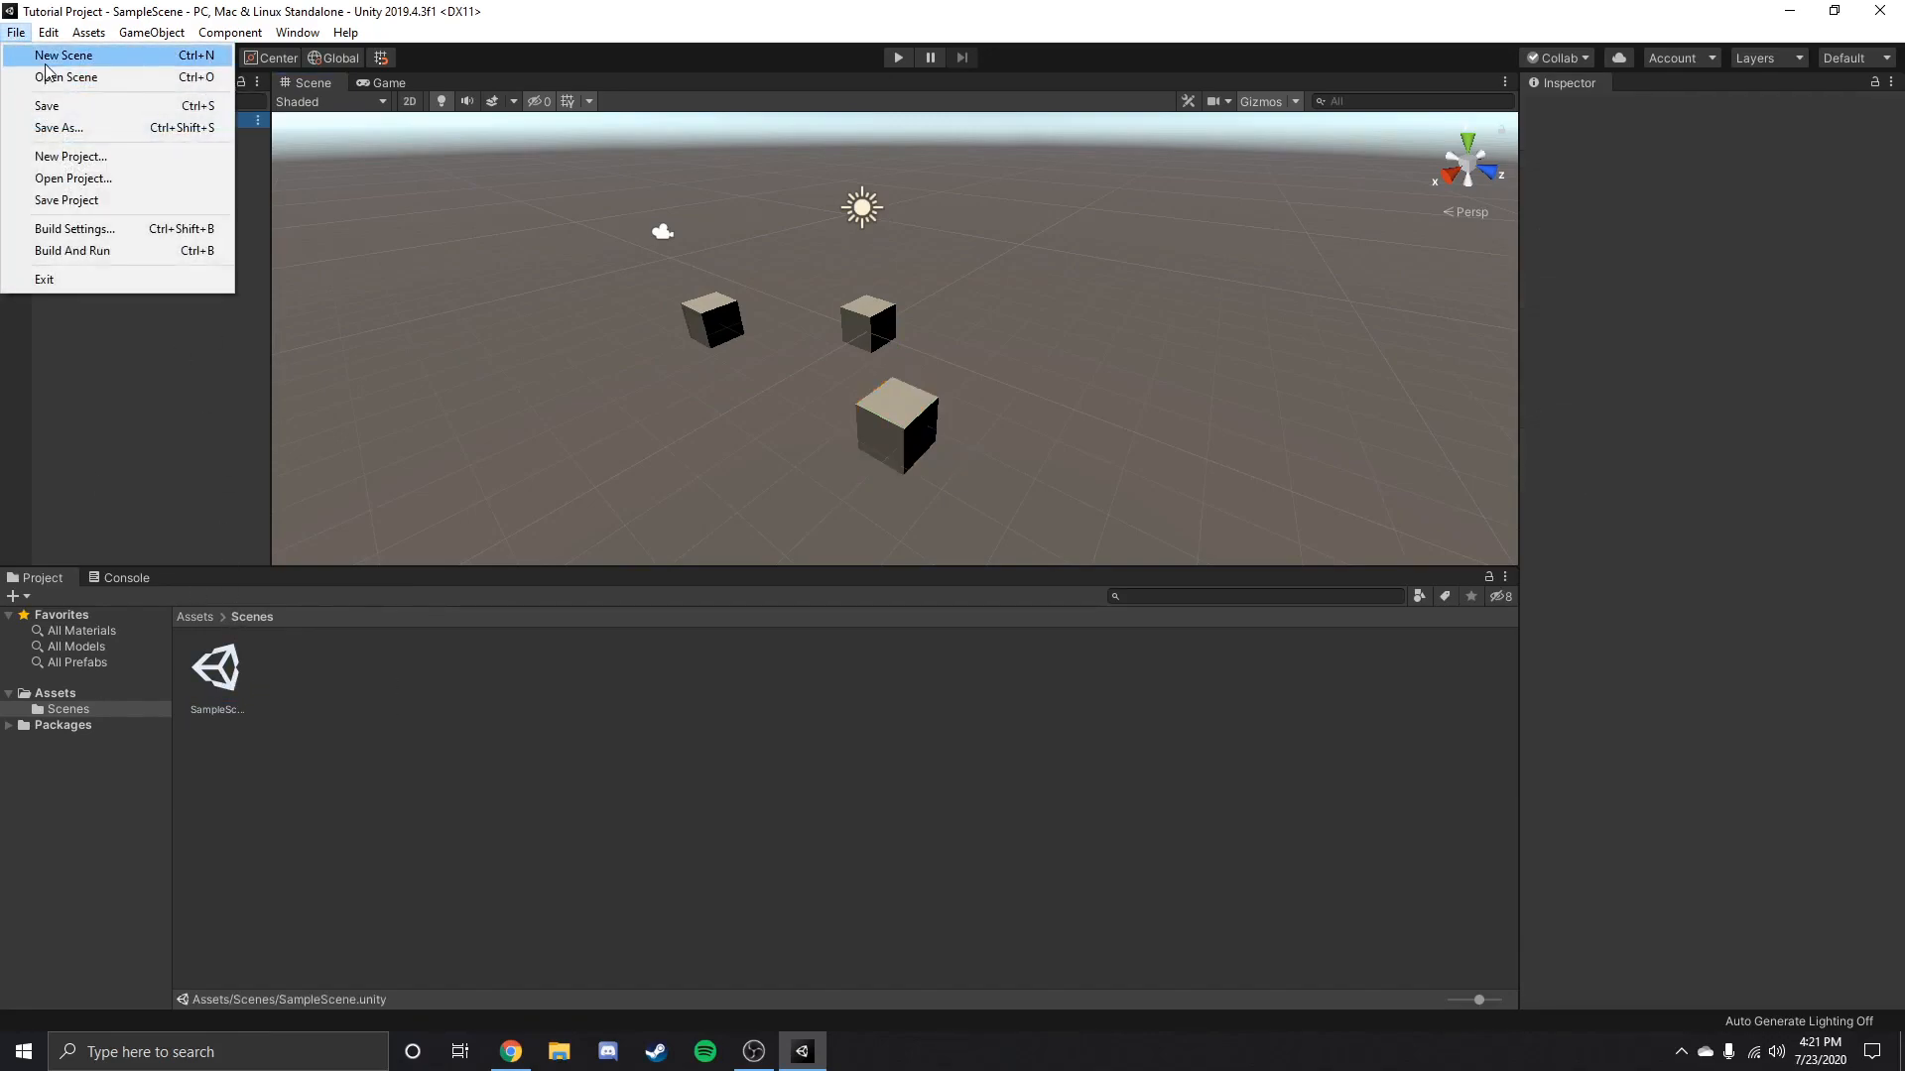
pyautogui.click(62, 53)
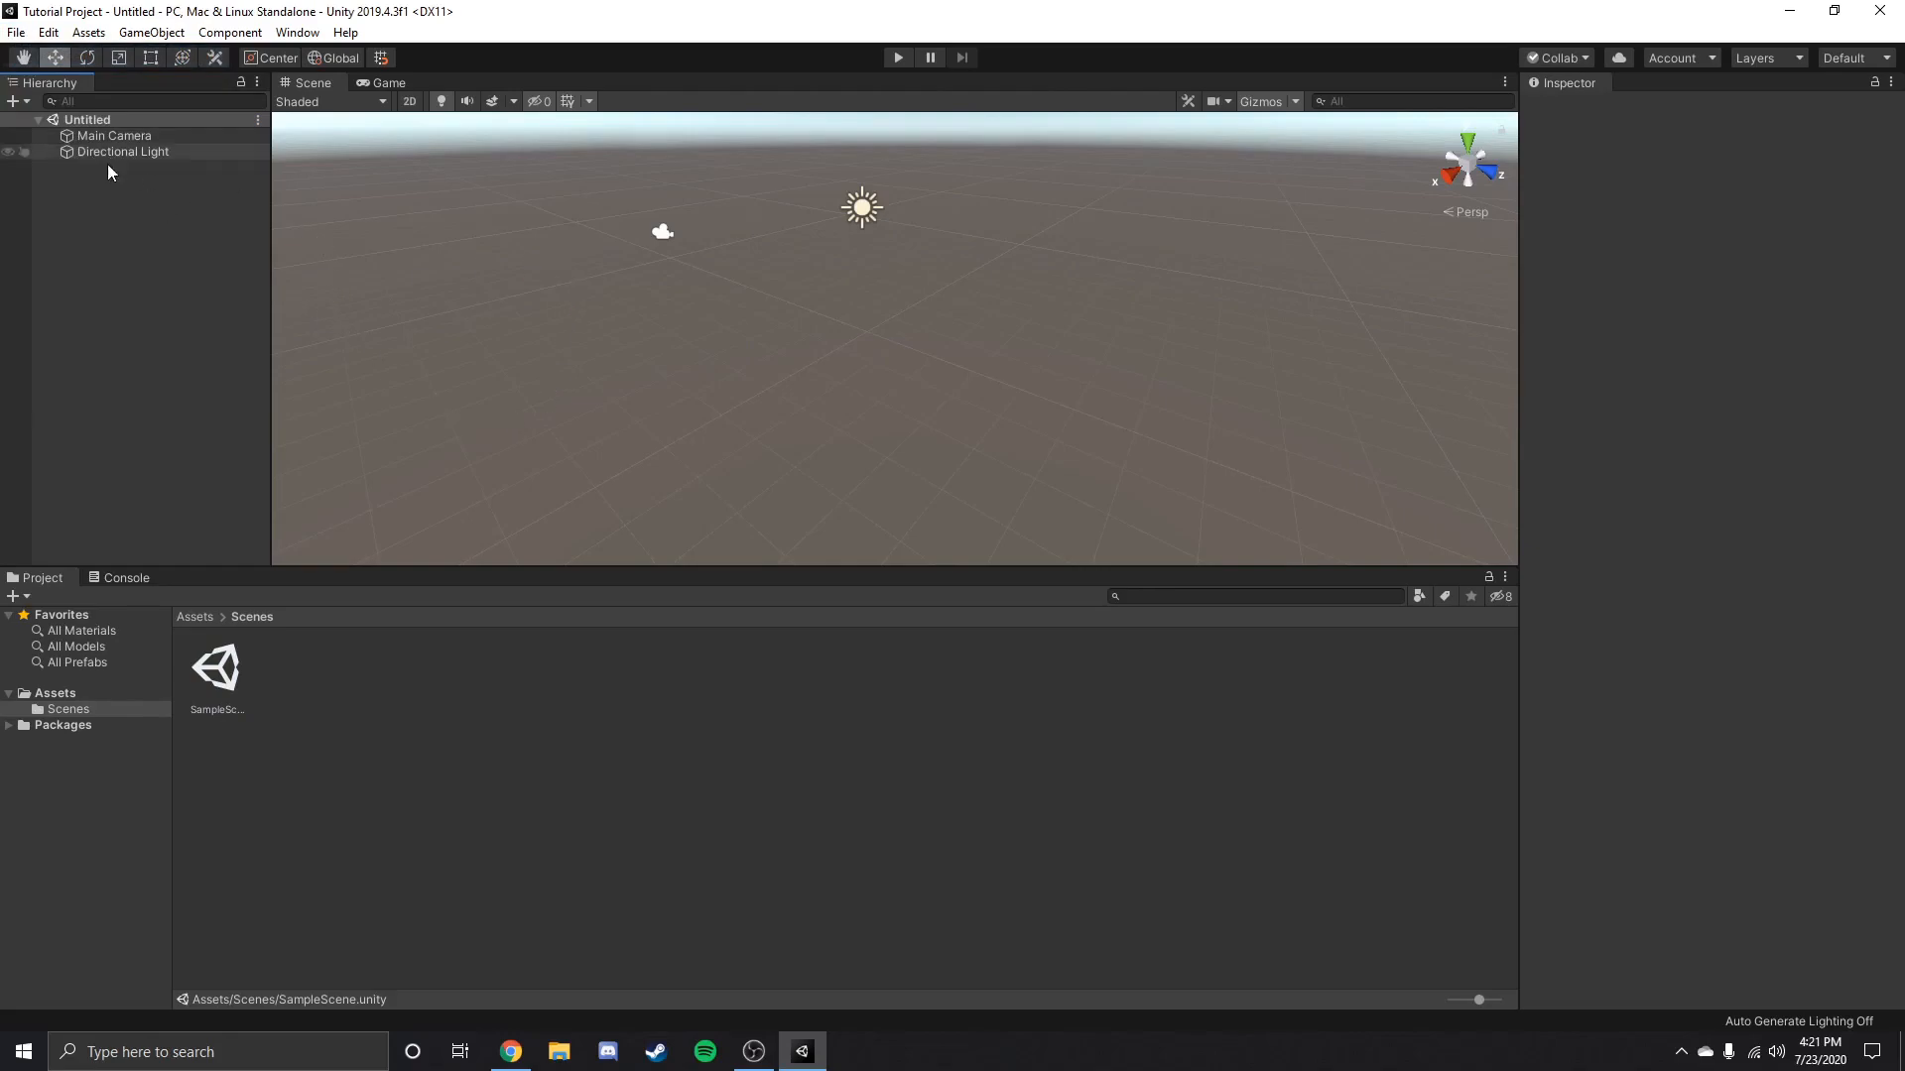
# Add a cube to the new scene, duplicate it, and move the copy to about X -2.36, Y -0.16, Z -5.12.
pyautogui.click(13, 101)
pyautogui.moveTo(99, 169)
pyautogui.click(277, 173)
pyautogui.hotkey('ctrl', 'd')
pyautogui.moveTo(894, 341); pyautogui.dragTo(802, 272)
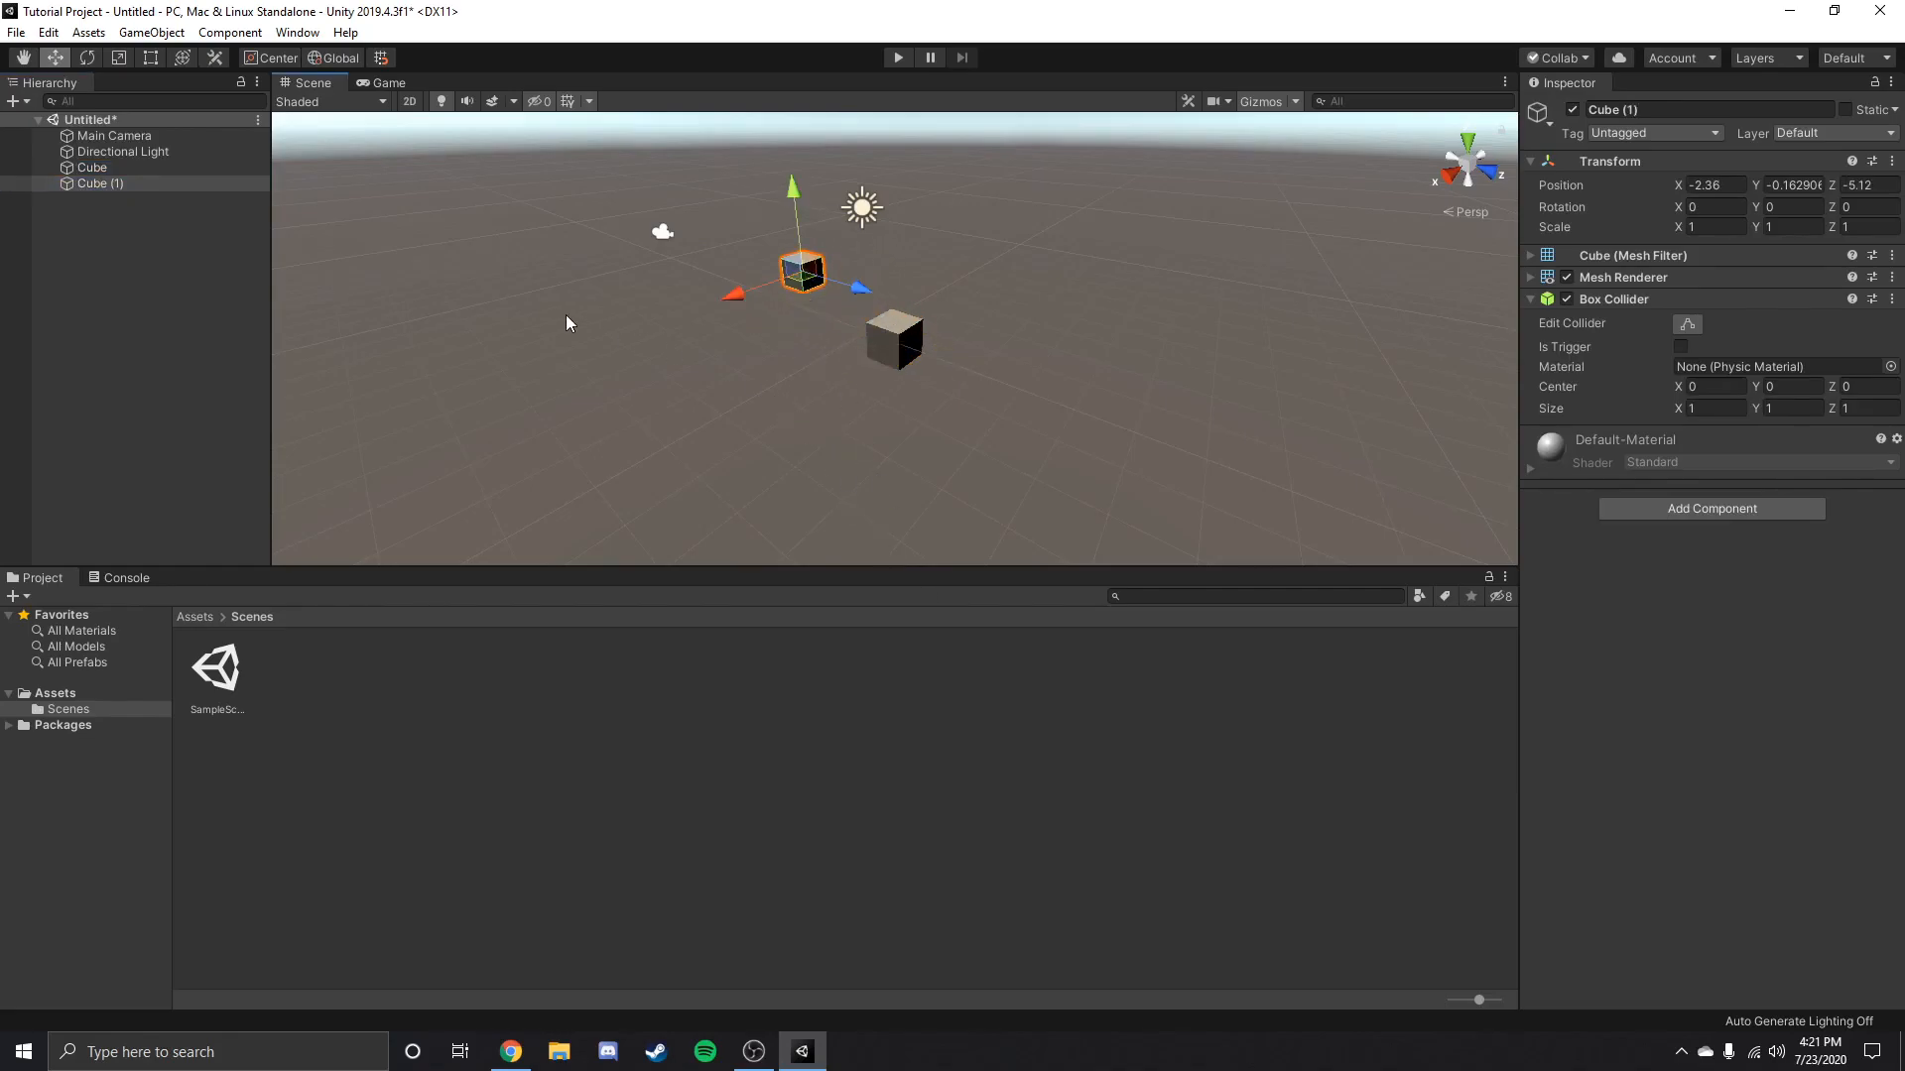
# Save the new scene as Scene2 in the Scenes folder.
pyautogui.hotkey('ctrl', 's')
pyautogui.write('S')
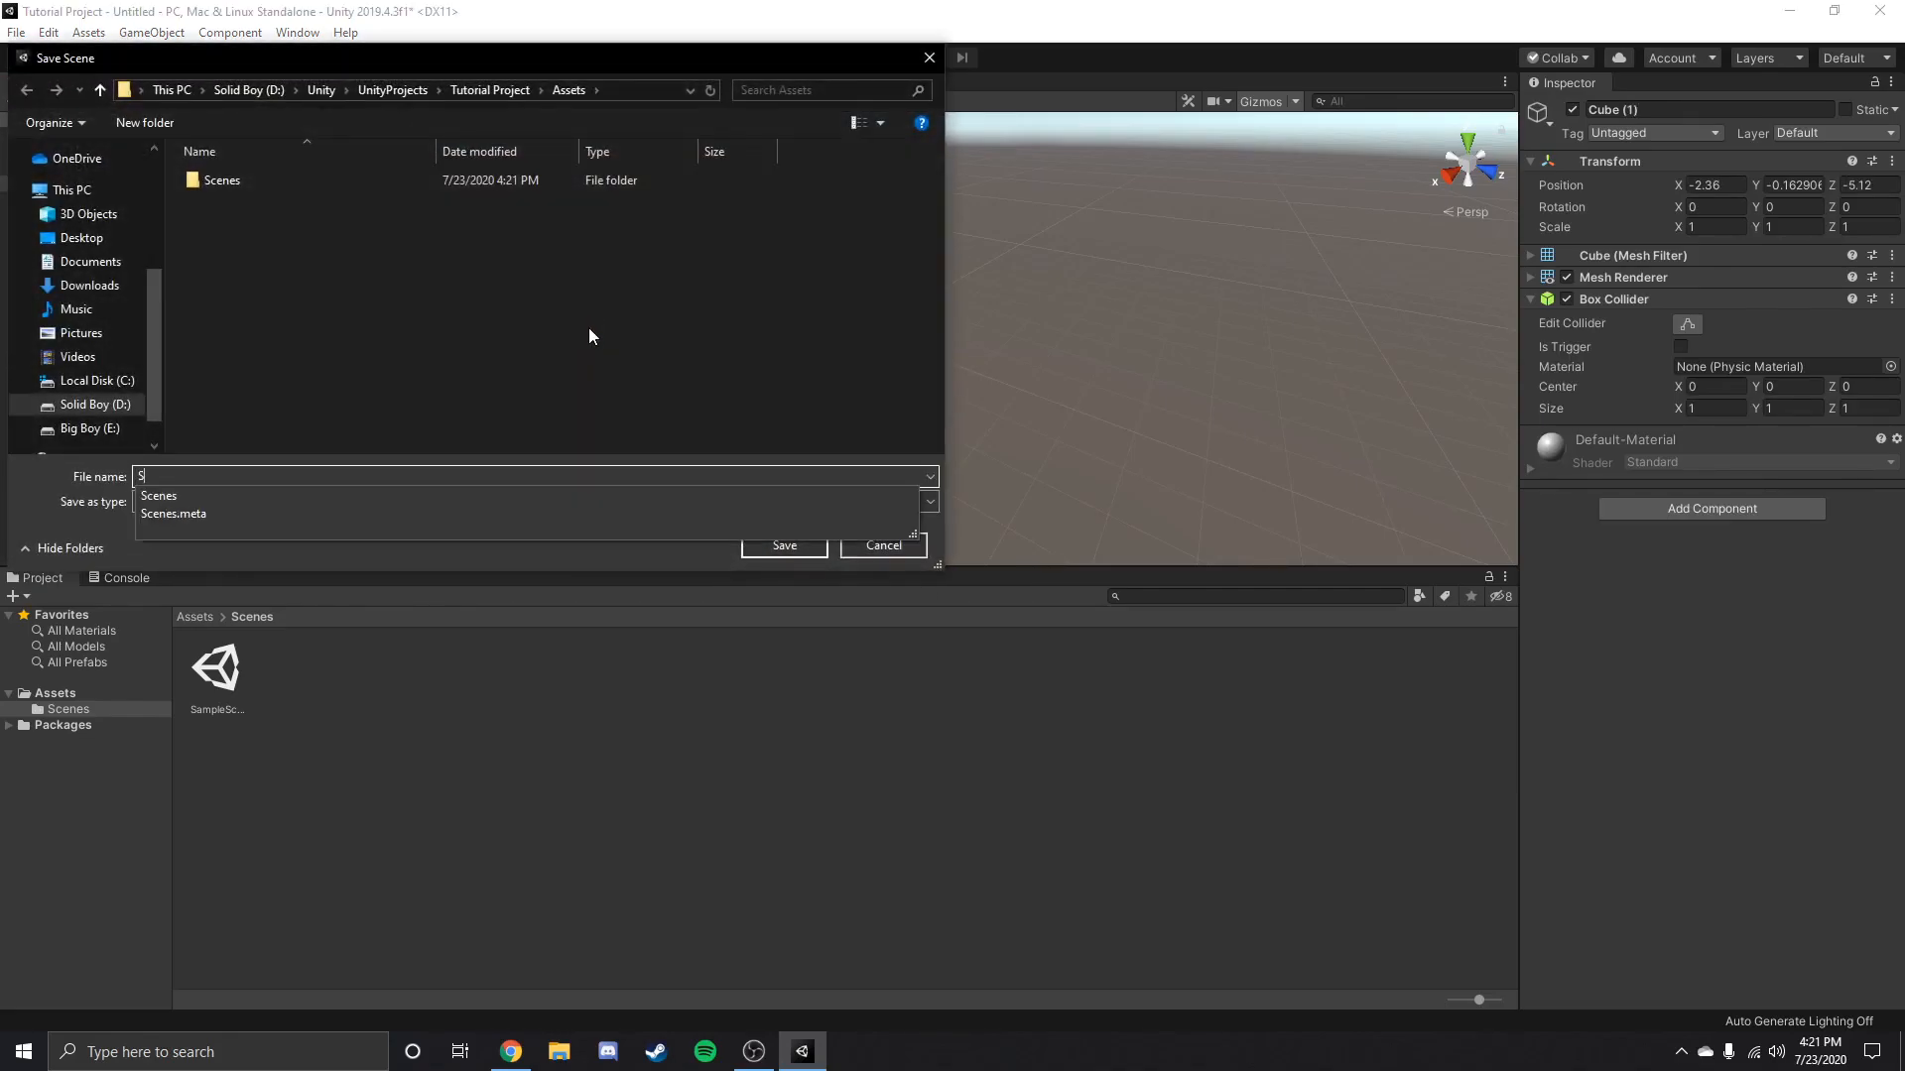
pyautogui.write('cene2')
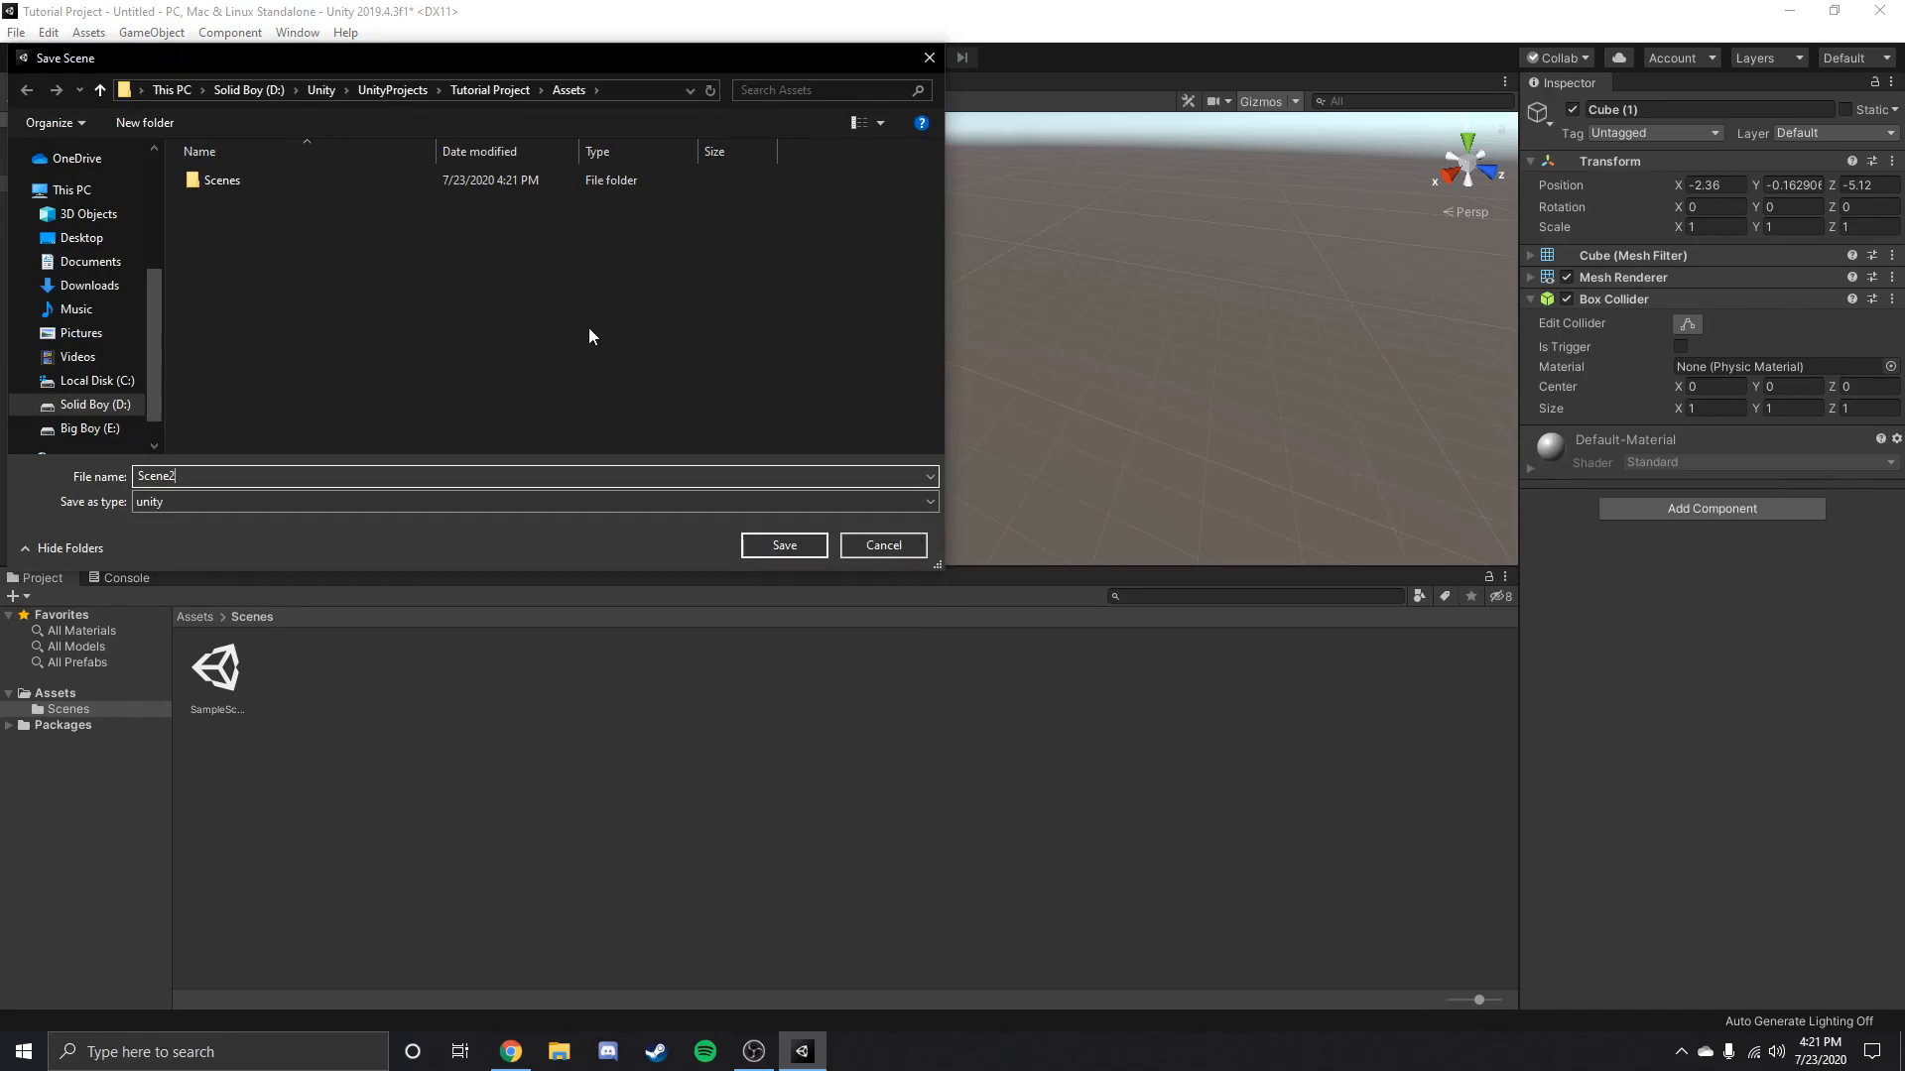
pyautogui.doubleClick(256, 177)
pyautogui.click(779, 544)
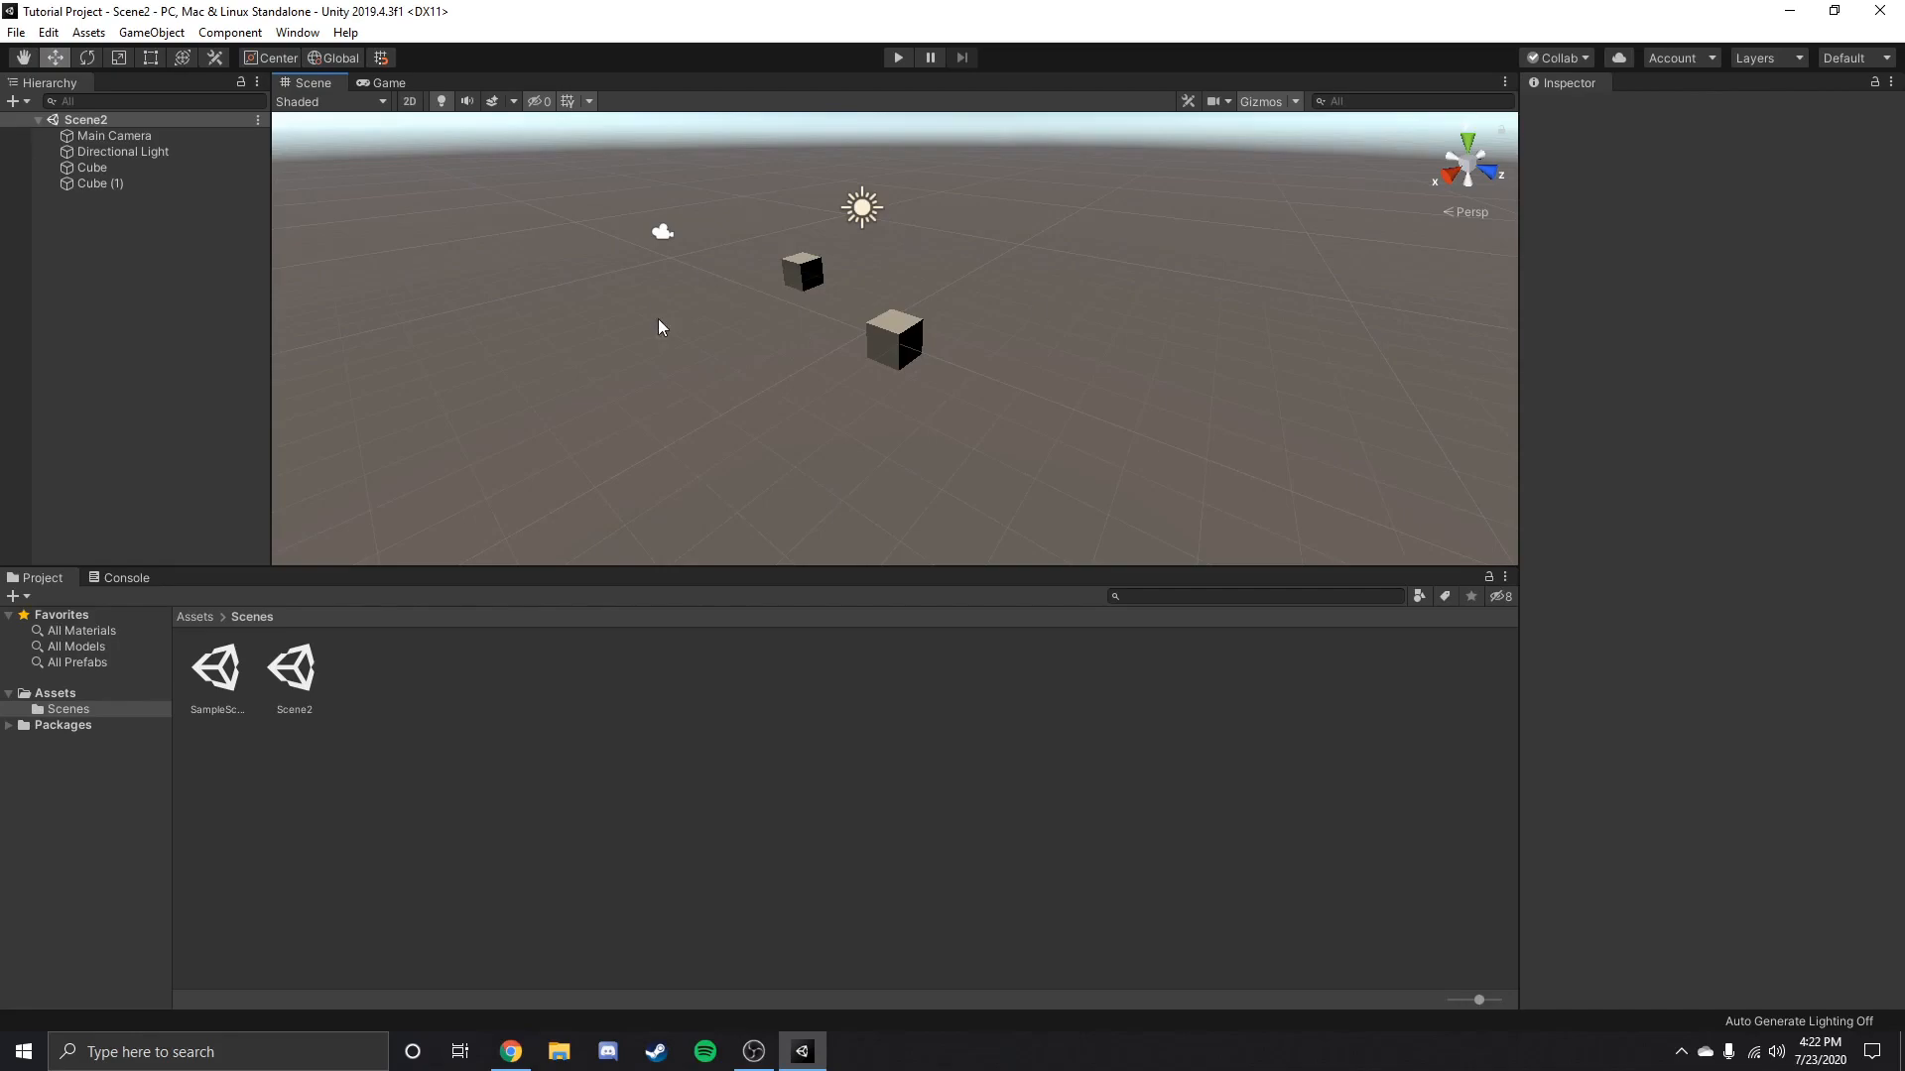
# Switch back and forth between SampleScene and Scene2 to compare their contents, ending in SampleScene.
pyautogui.scroll(-5, 625, 322)
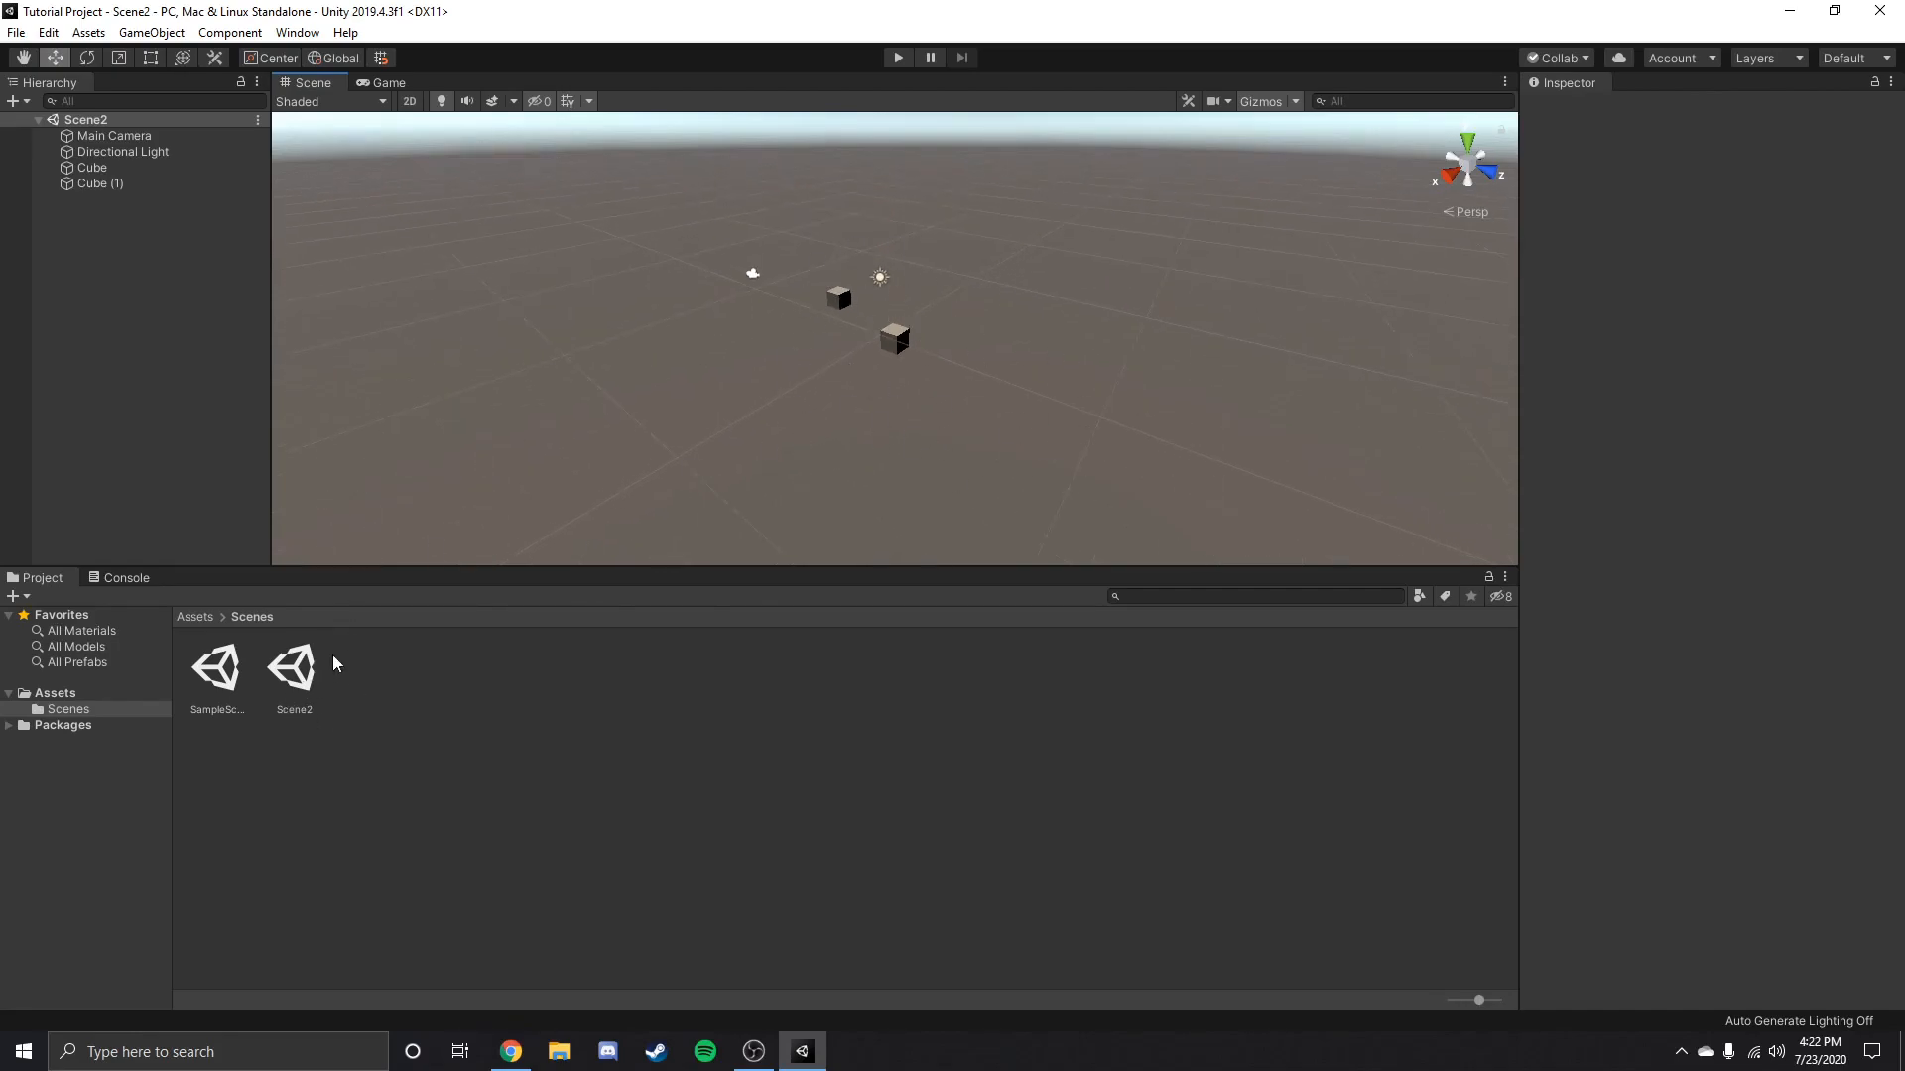
pyautogui.click(222, 677)
pyautogui.doubleClick(222, 679)
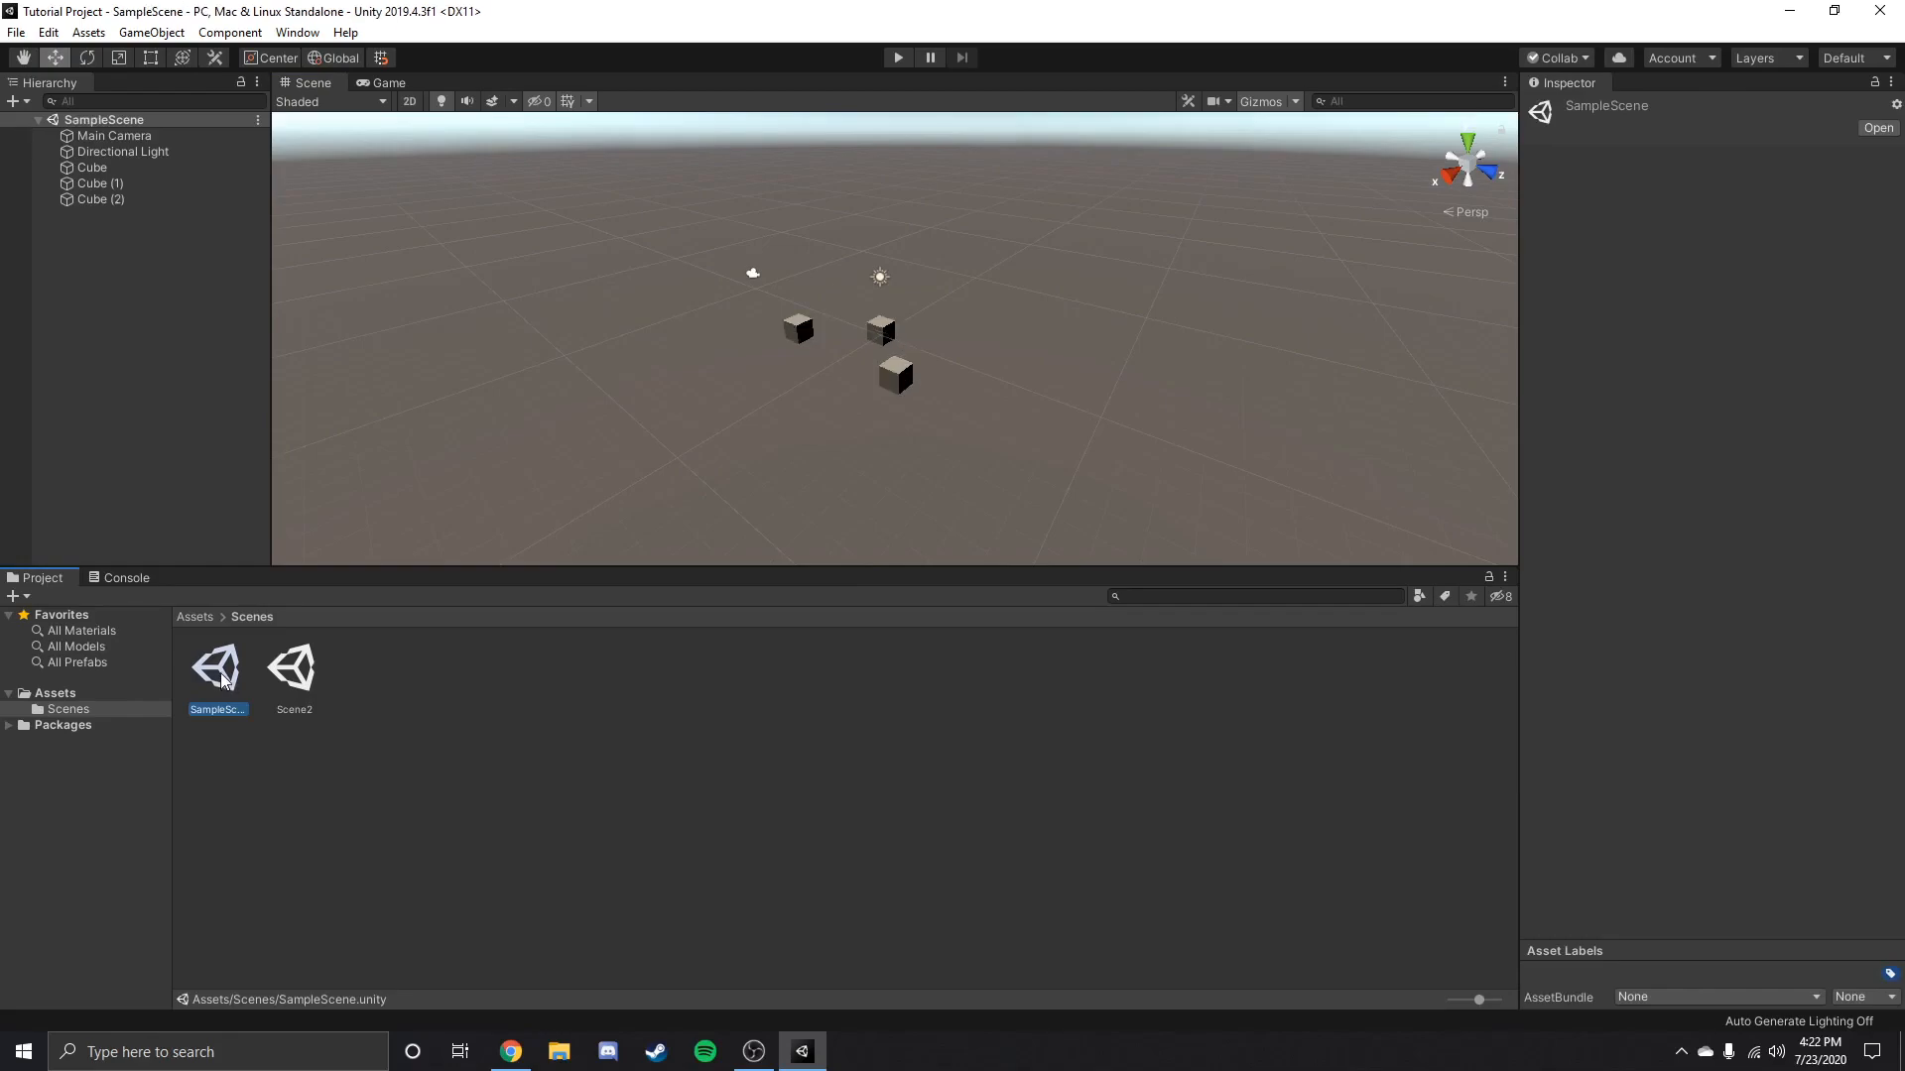
pyautogui.doubleClick(290, 671)
pyautogui.doubleClick(223, 677)
pyautogui.click(288, 675)
pyautogui.doubleClick(288, 676)
pyautogui.doubleClick(218, 674)
pyautogui.doubleClick(297, 677)
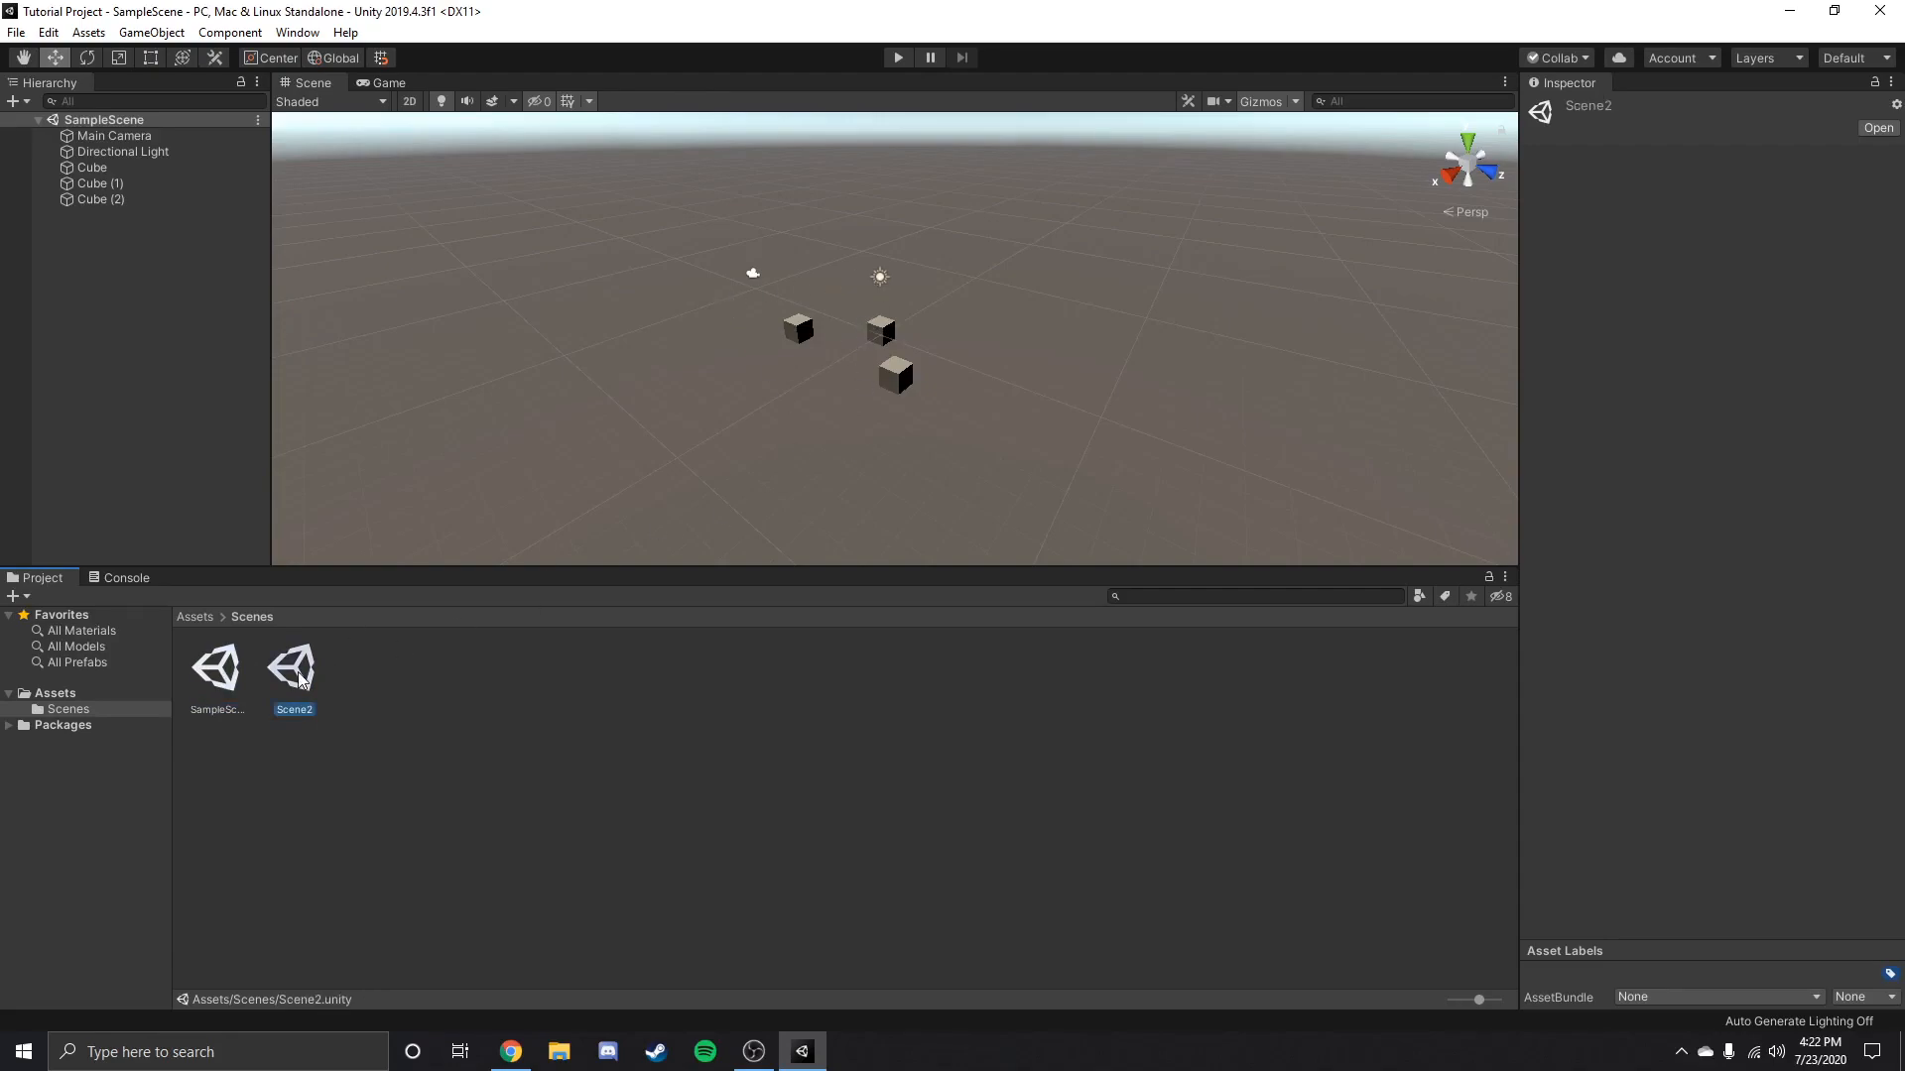
pyautogui.doubleClick(226, 671)
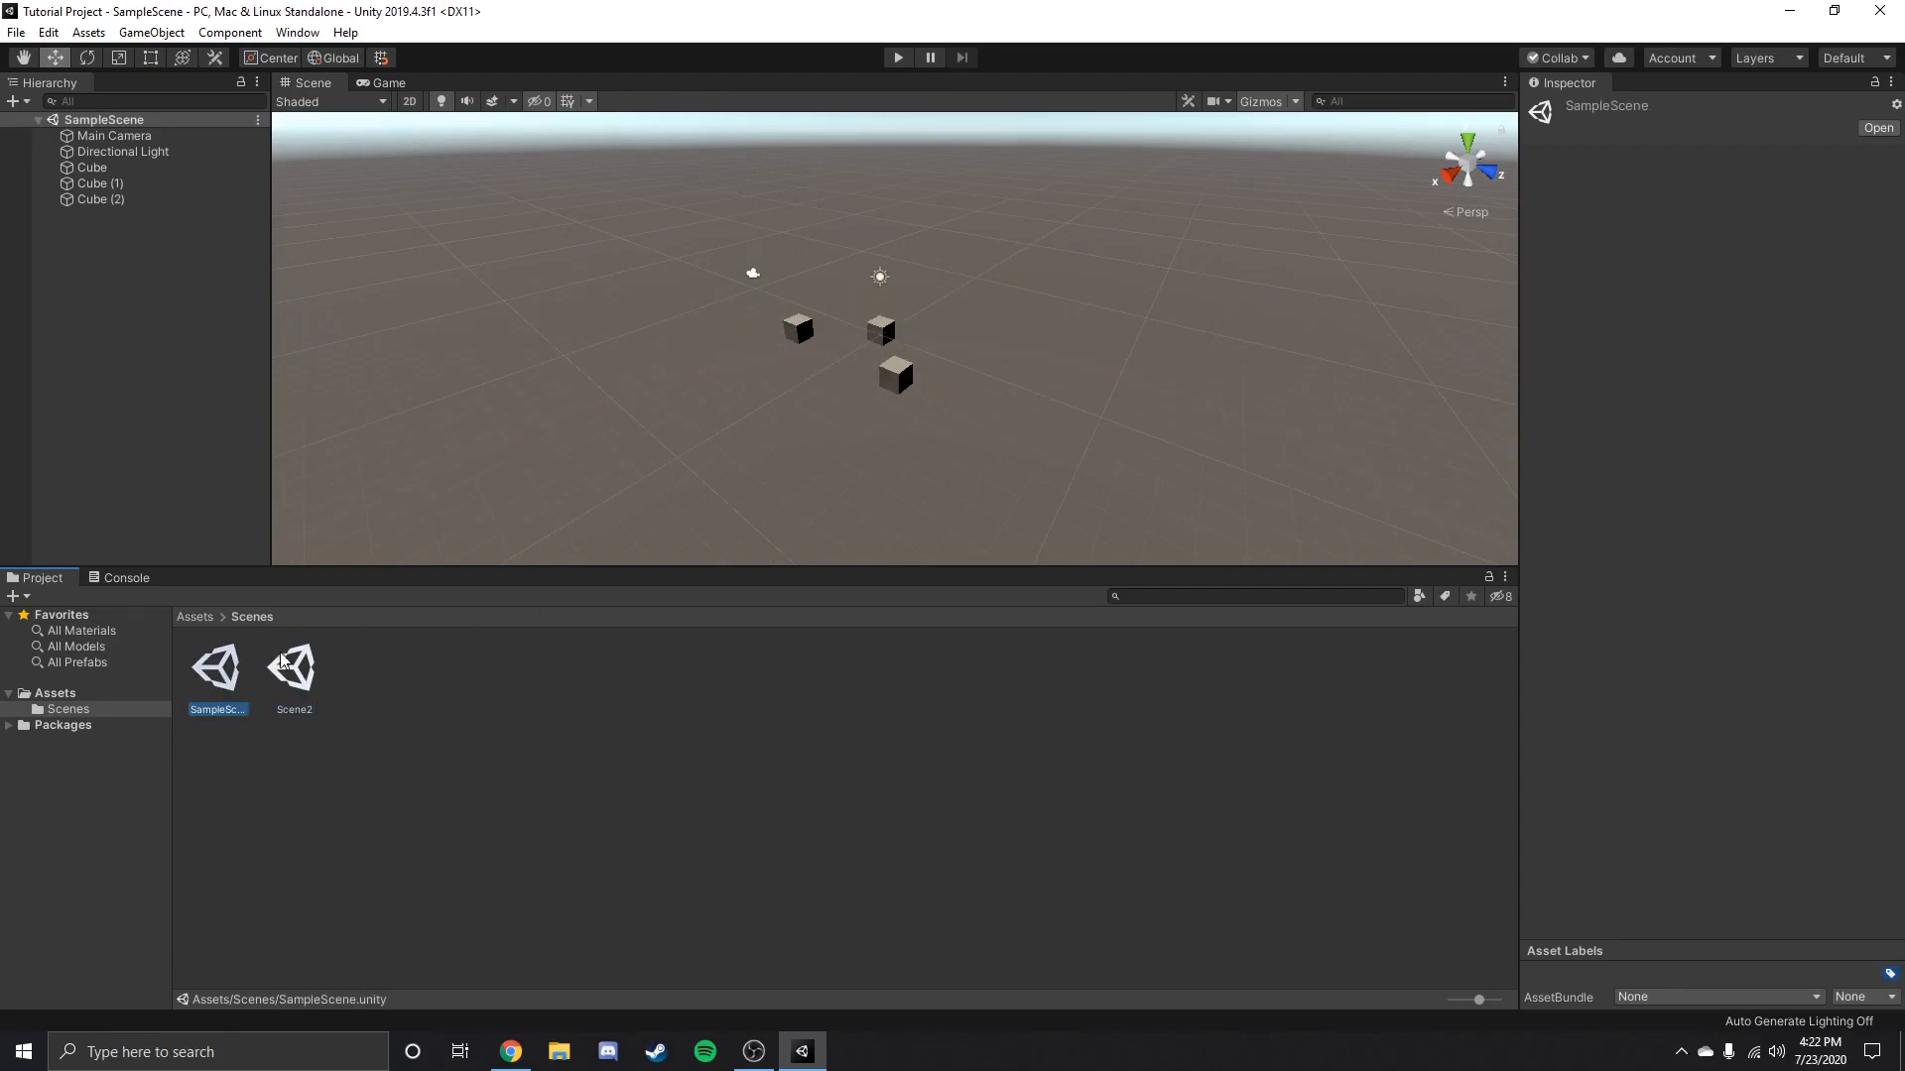
# Delete the Scene2 asset from the Scenes folder.
pyautogui.click(294, 680)
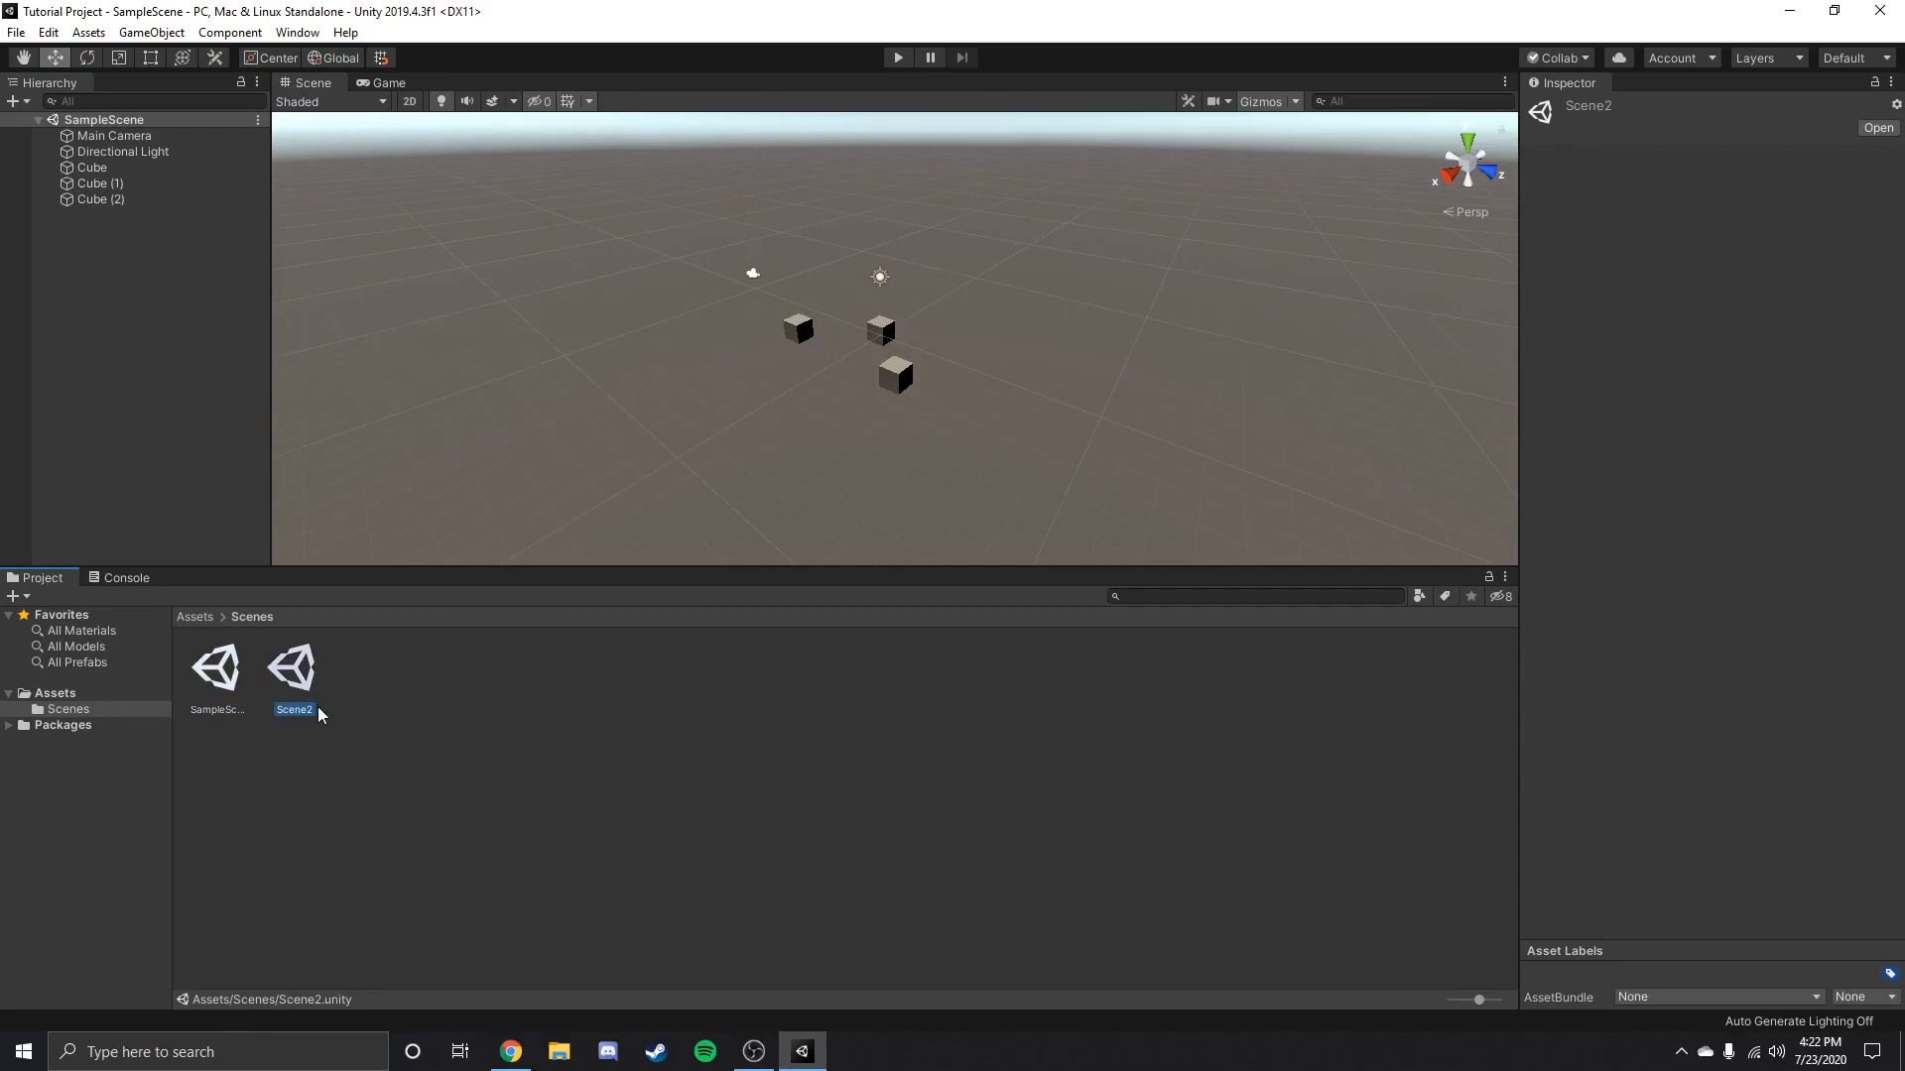
pyautogui.click(200, 673)
pyautogui.click(302, 687)
pyautogui.press('Delete')
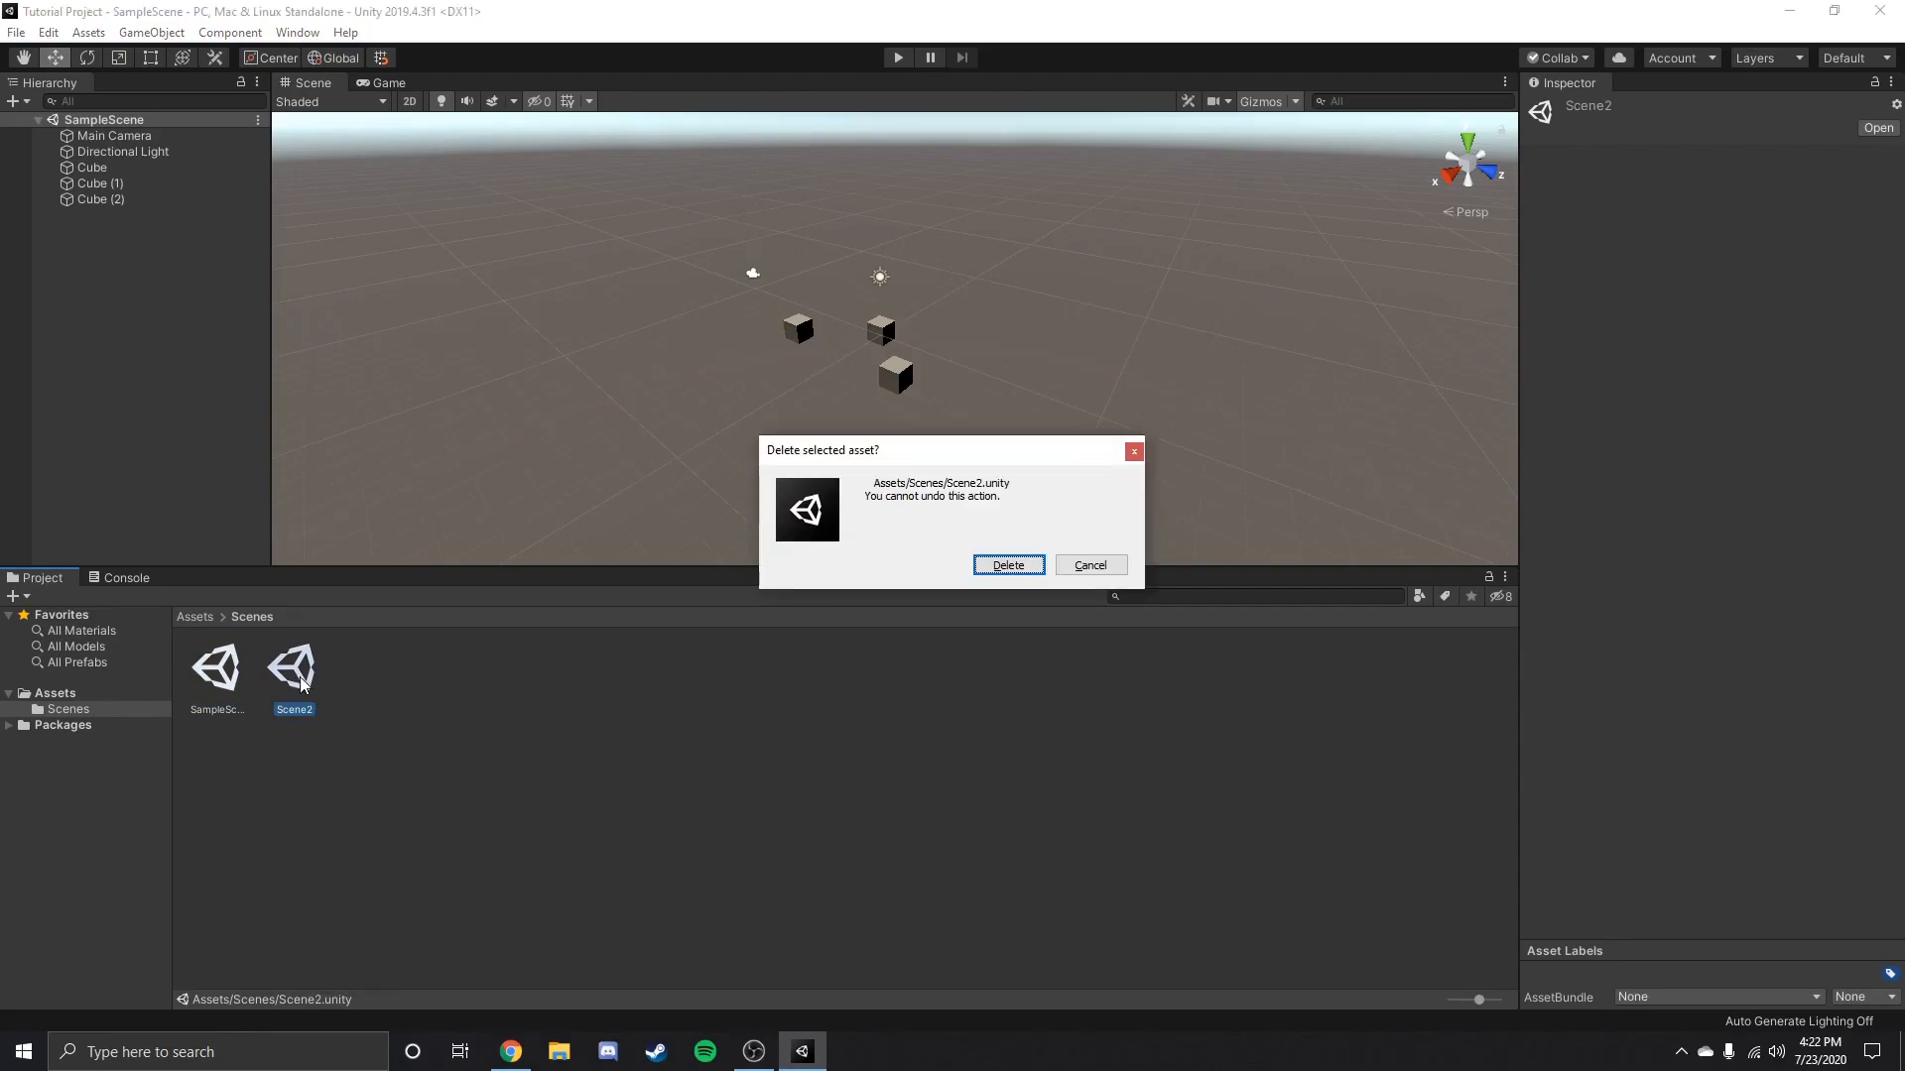
pyautogui.click(1037, 567)
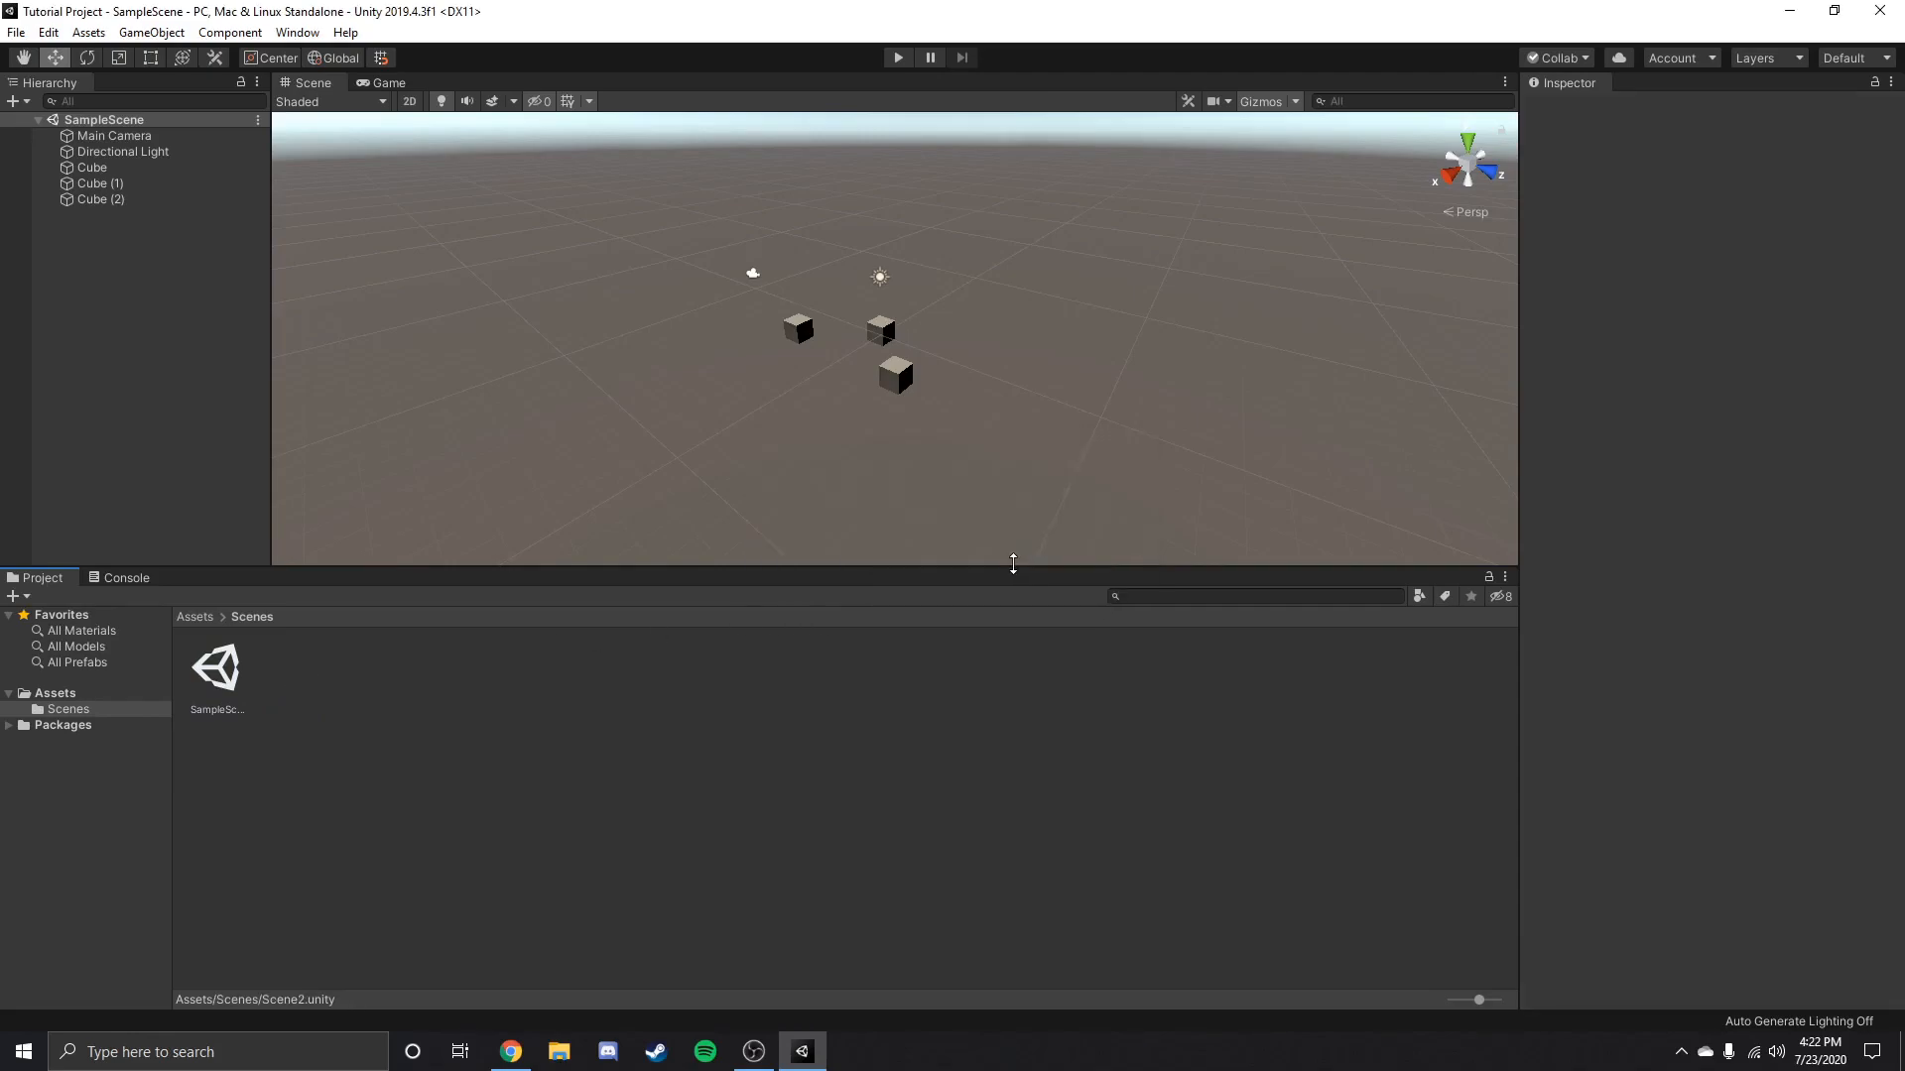
pyautogui.rightClick(245, 690)
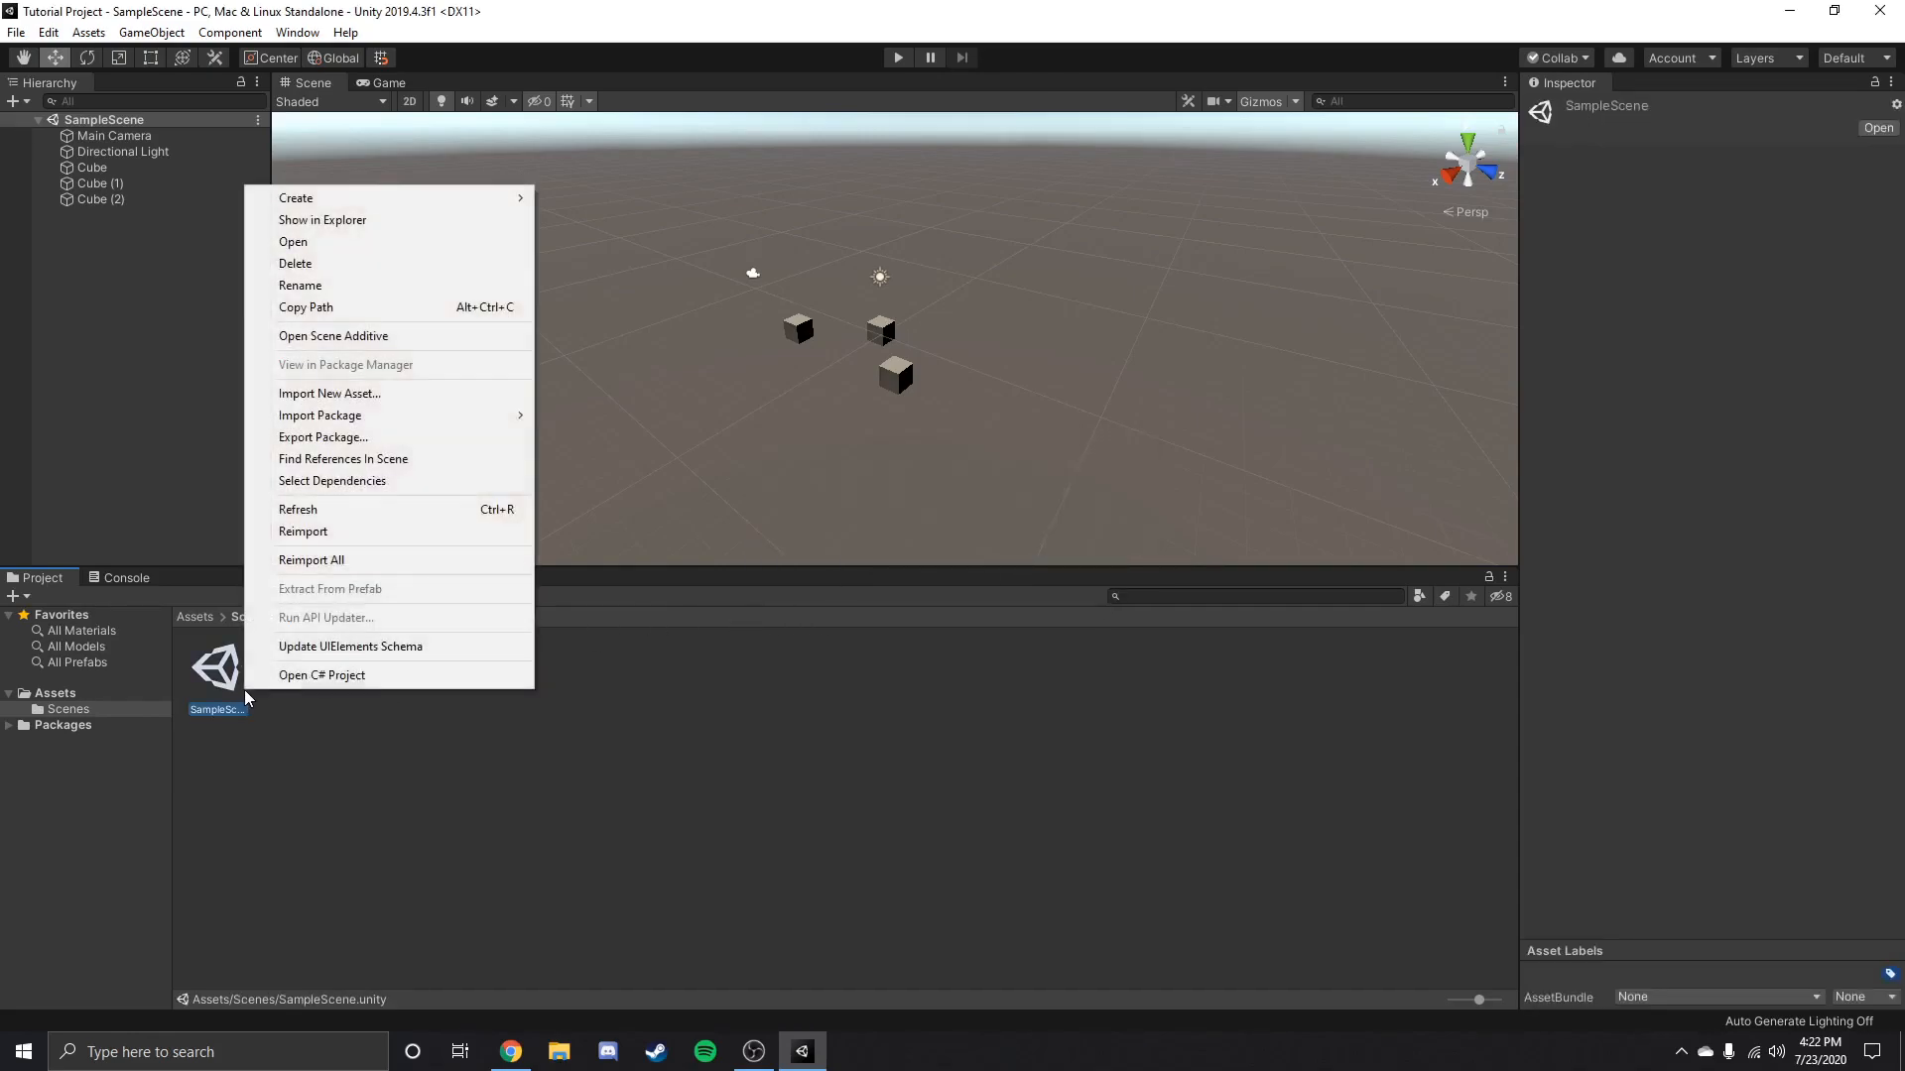
pyautogui.click(447, 830)
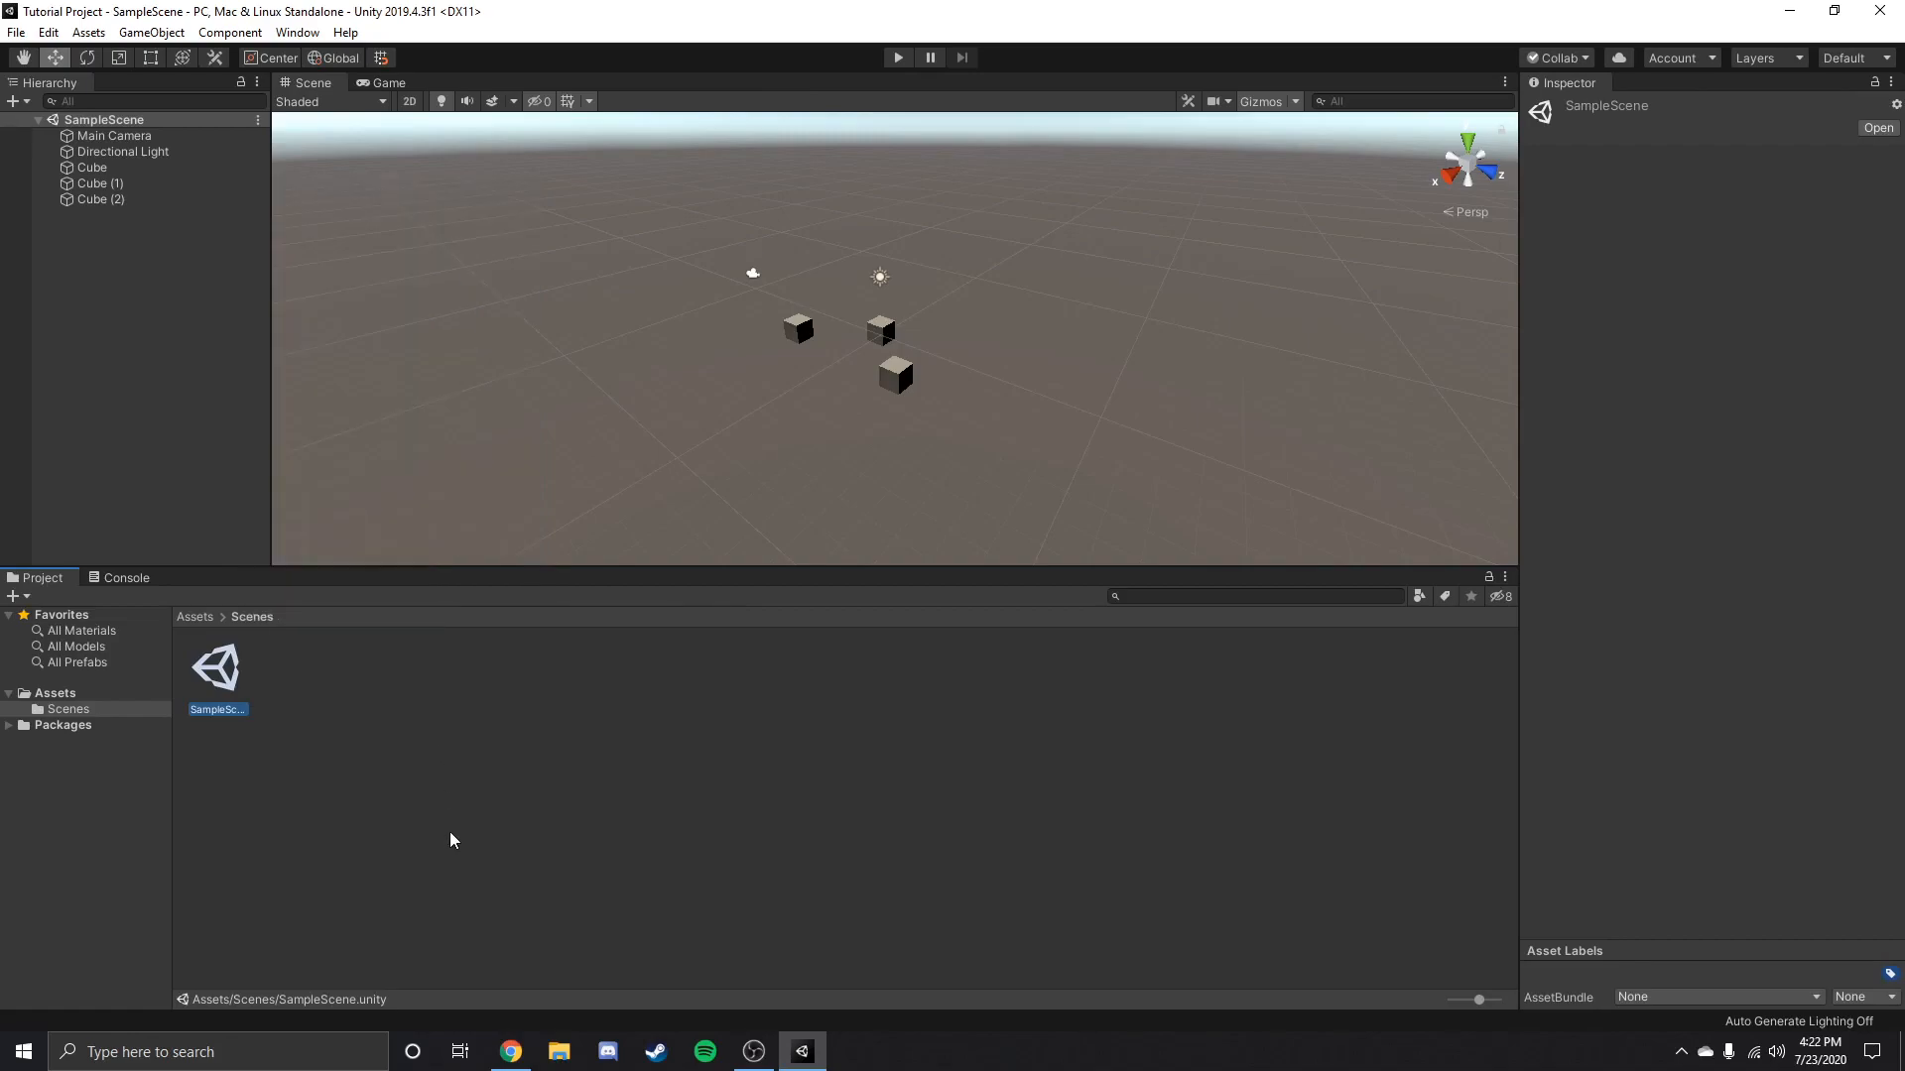
pyautogui.click(450, 831)
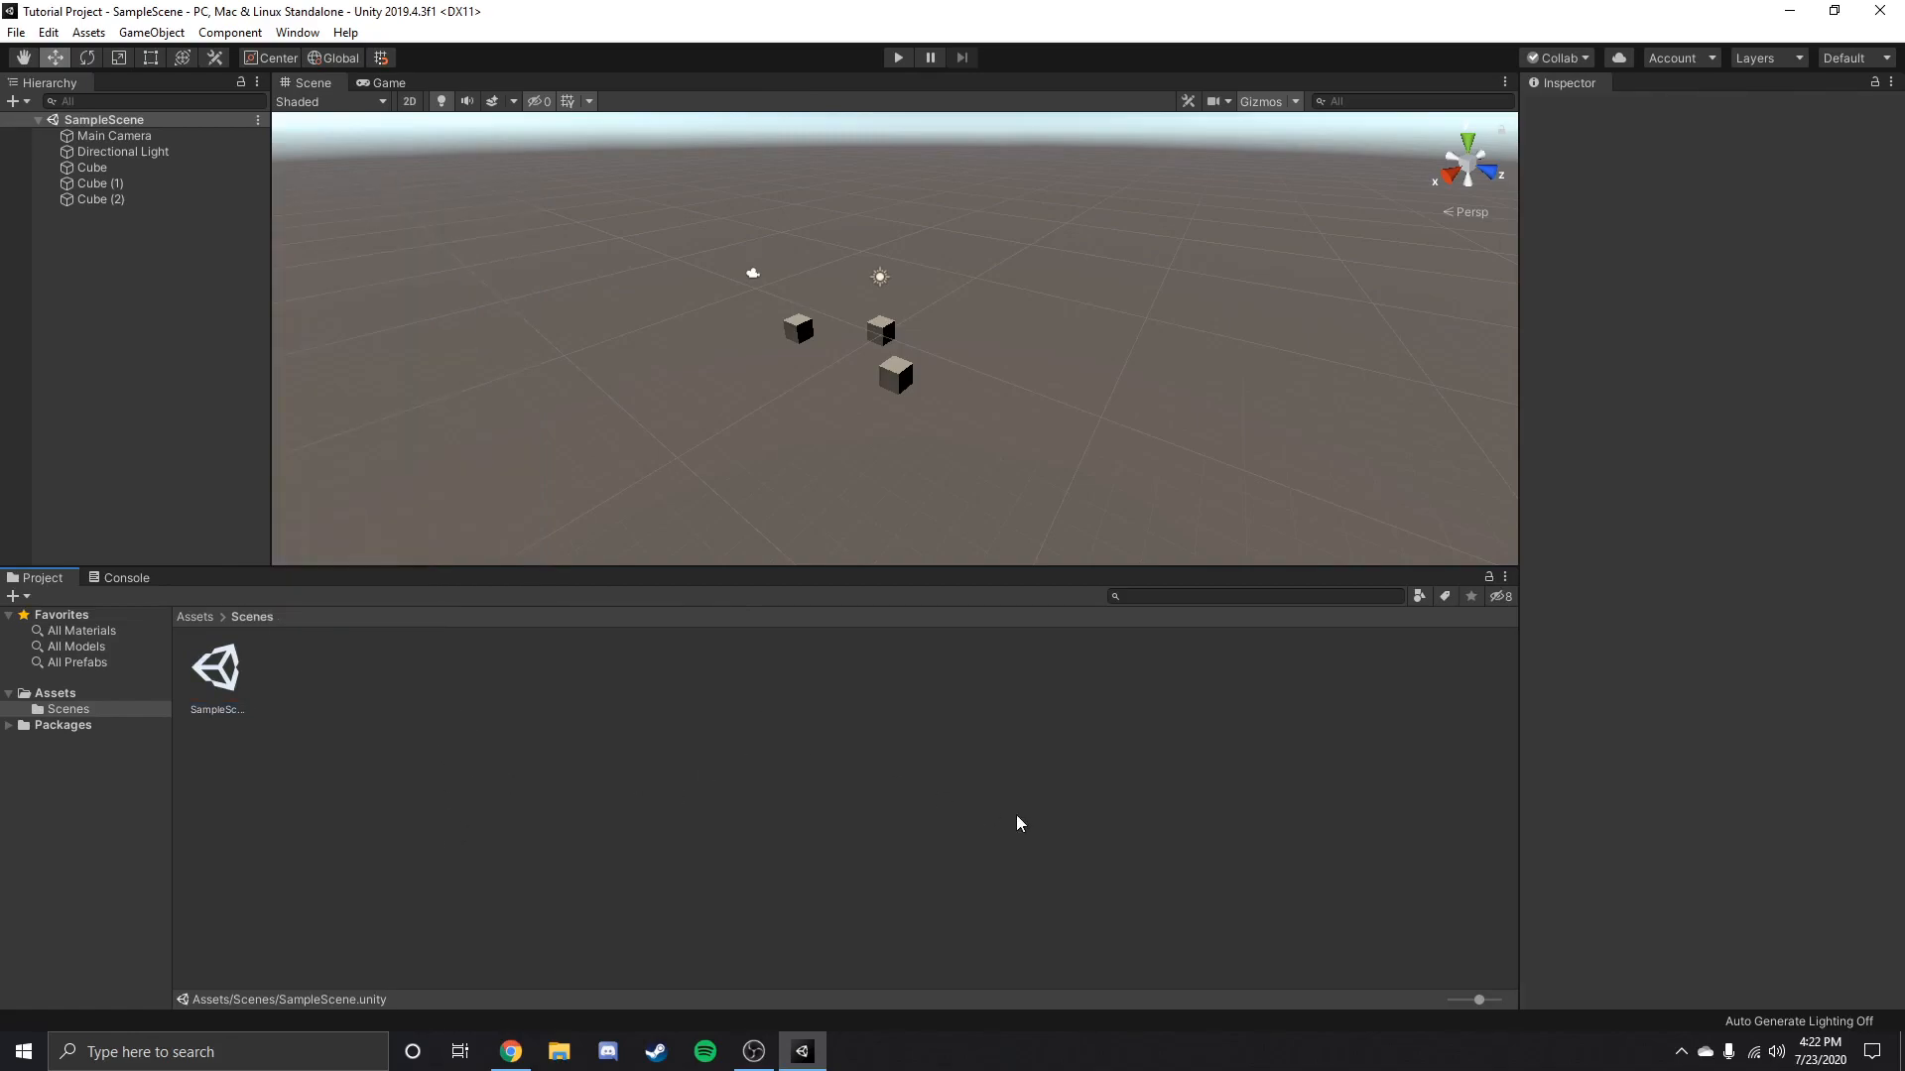
# View the Console and return to the Project view, resizing the area beneath the Scene view.
pyautogui.moveTo(847, 565); pyautogui.dragTo(862, 613)
pyautogui.click(163, 630)
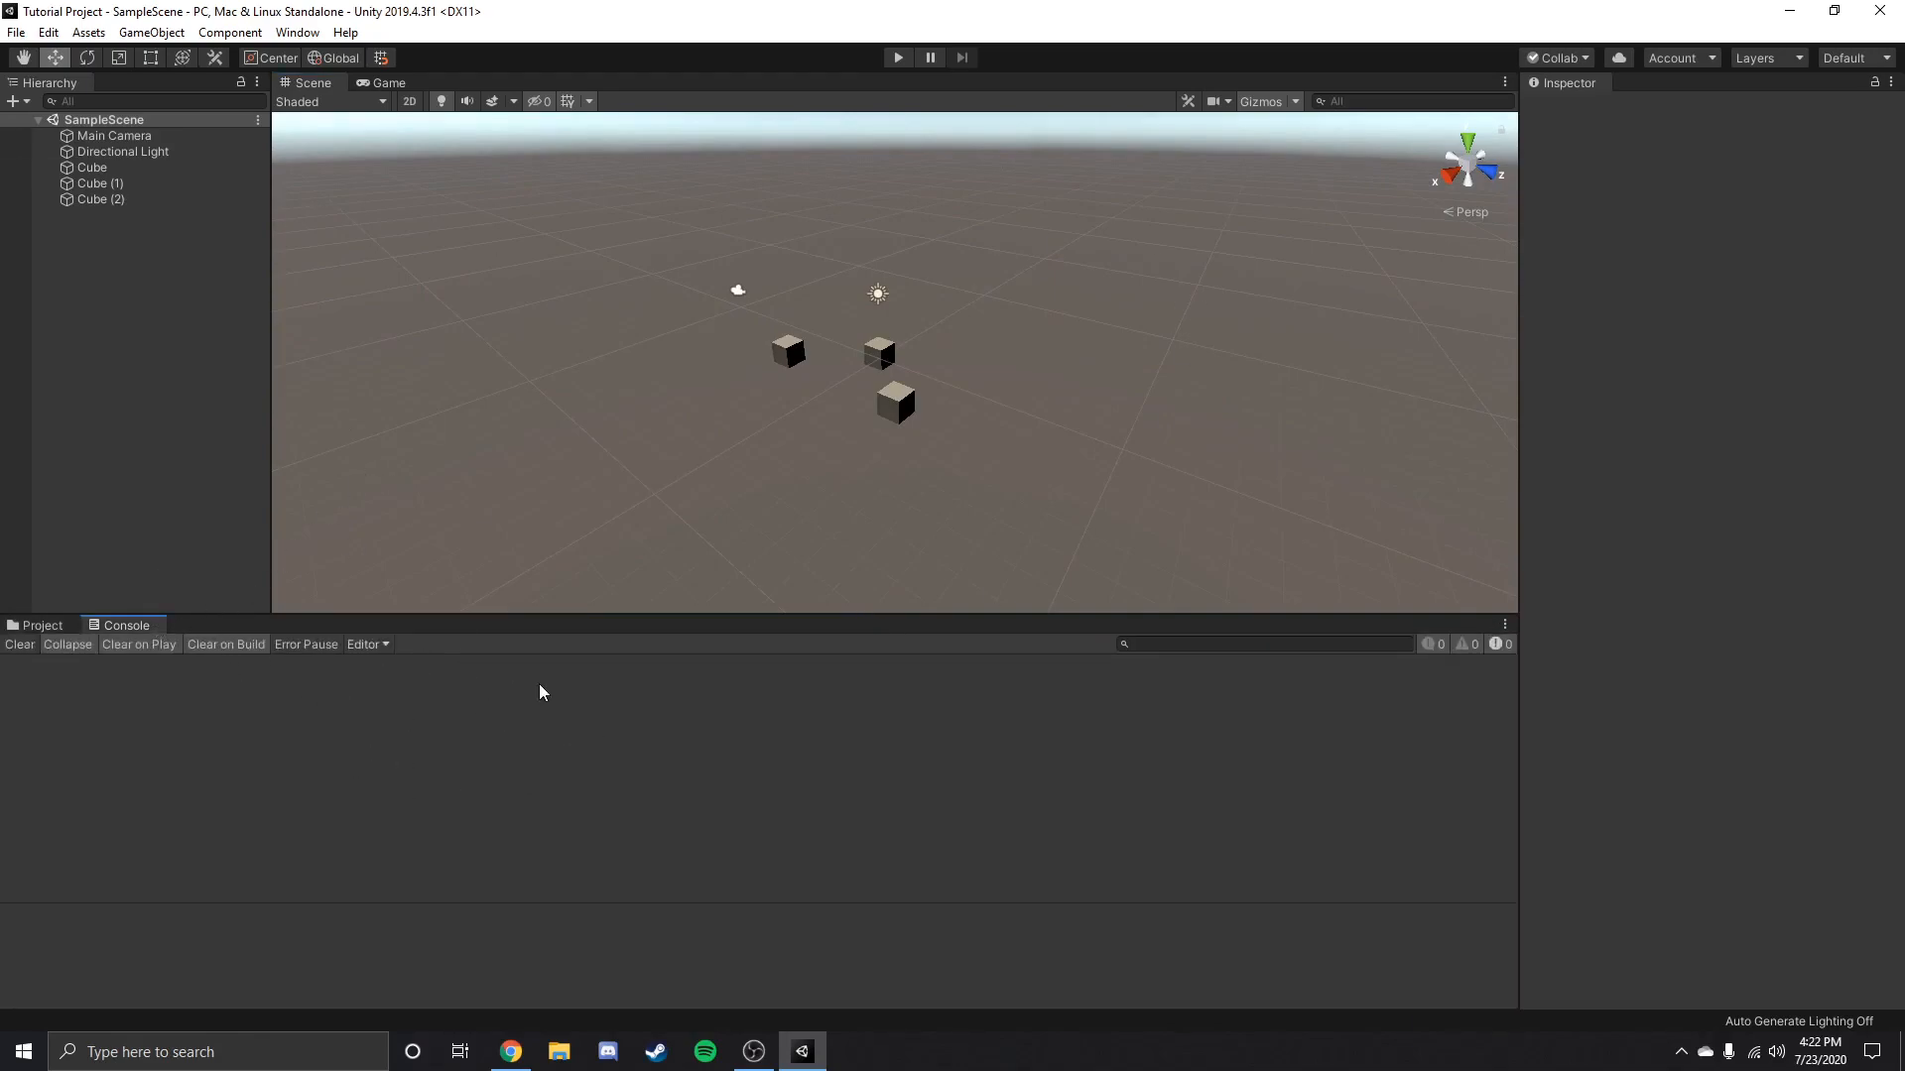
pyautogui.moveTo(536, 615); pyautogui.dragTo(530, 567)
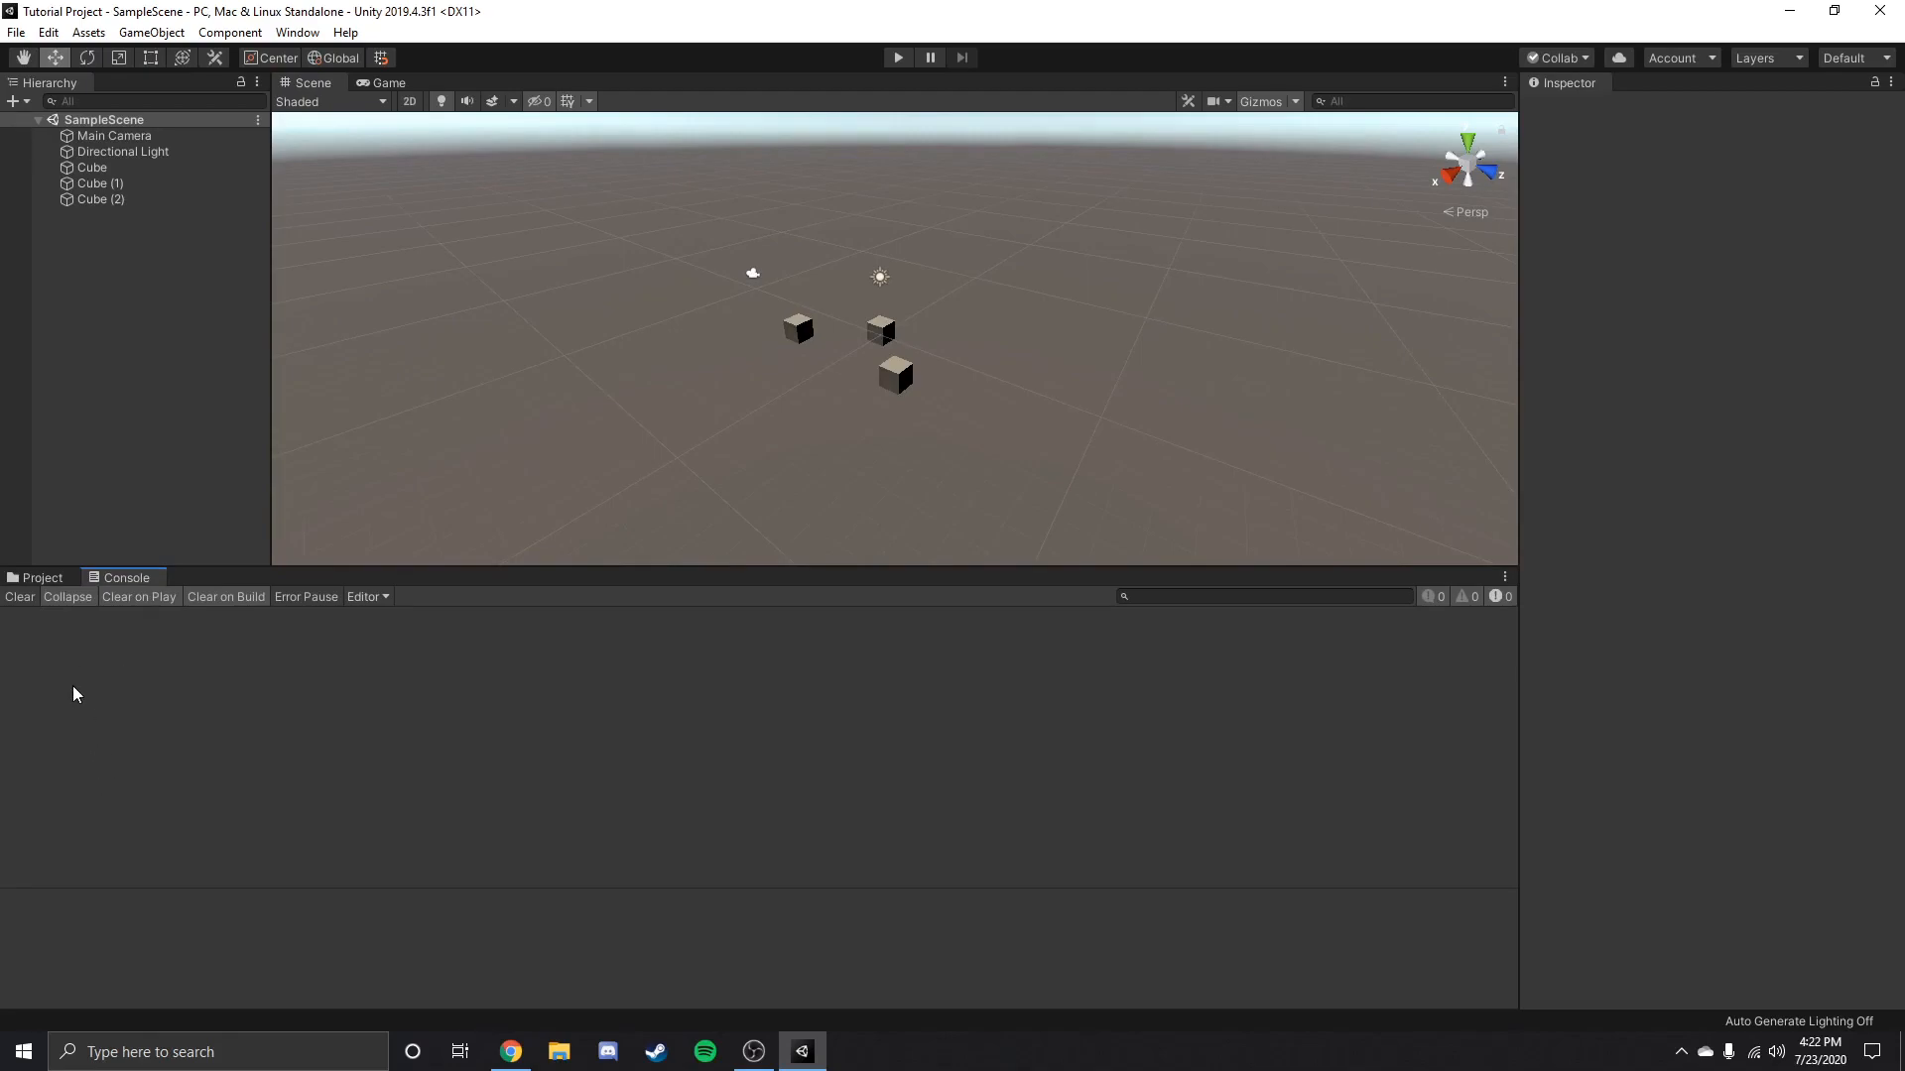
pyautogui.click(45, 578)
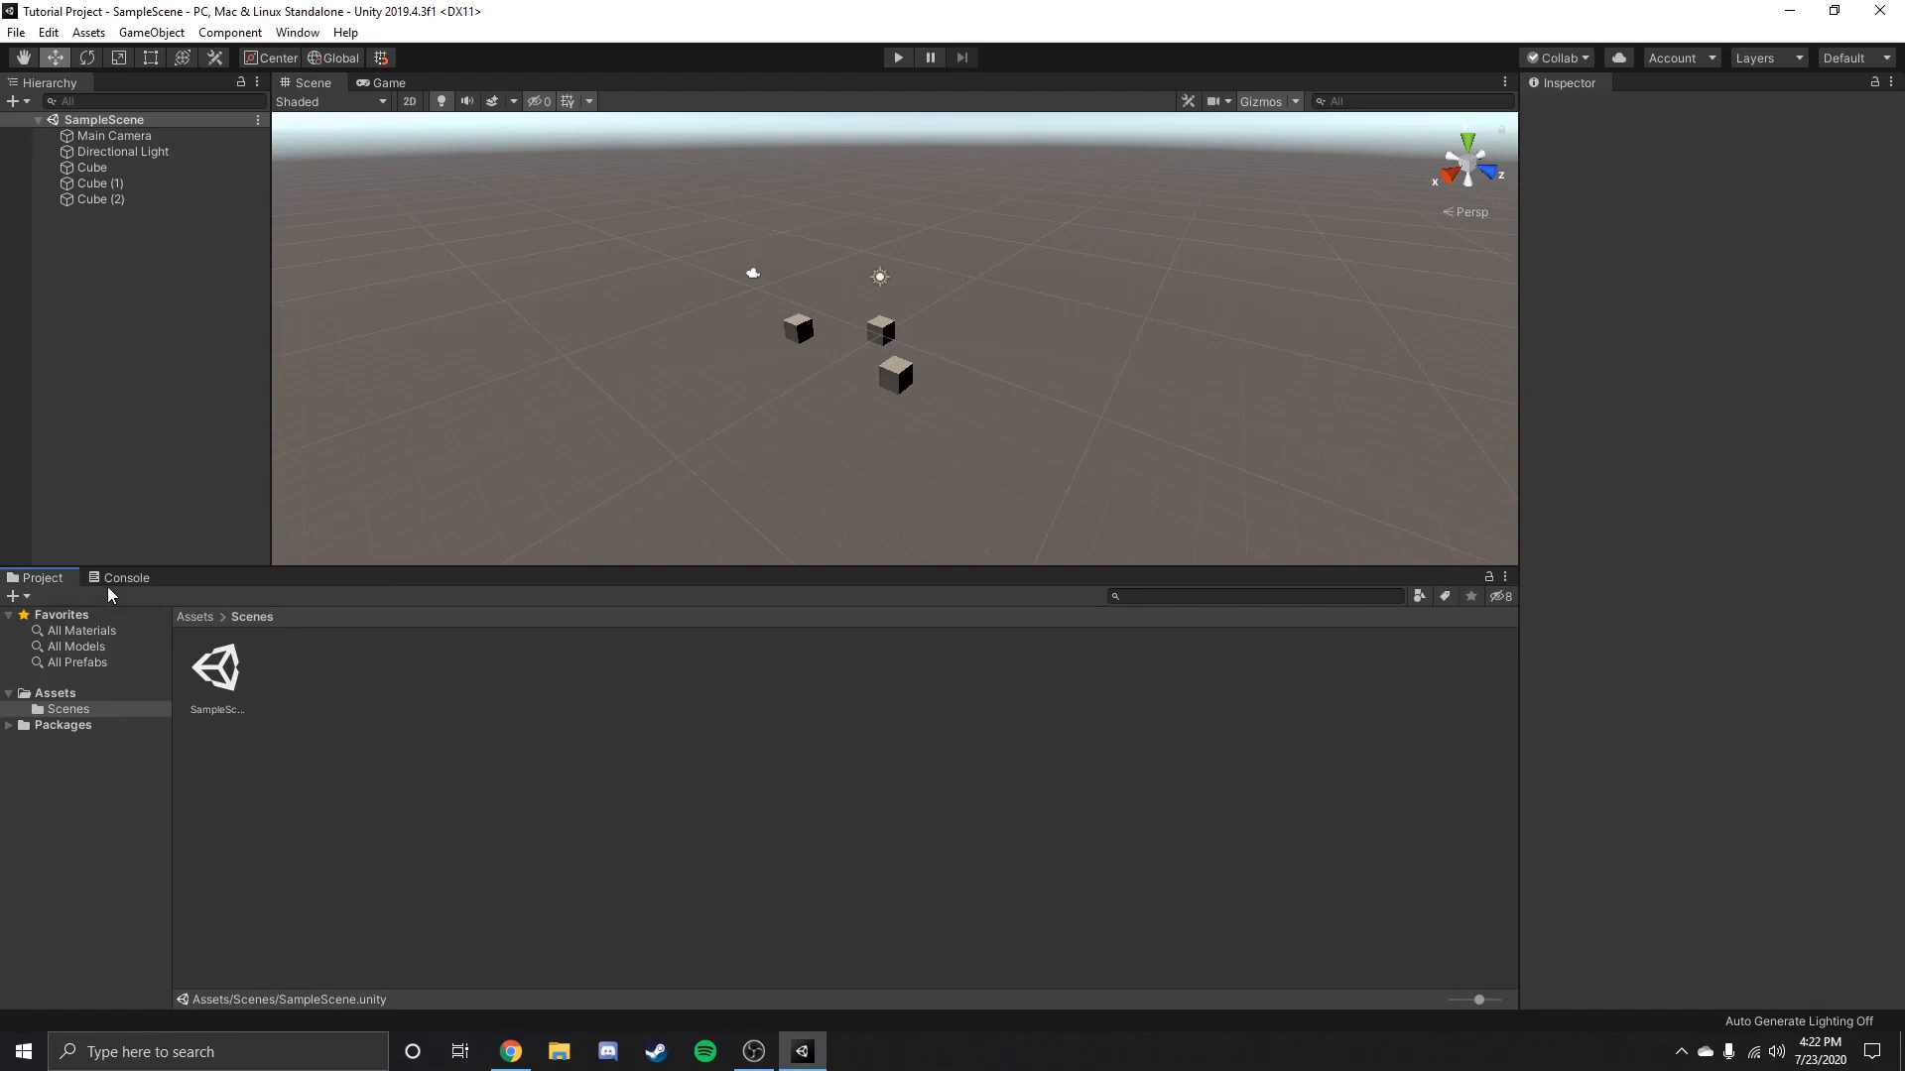
pyautogui.click(110, 584)
pyautogui.click(41, 578)
pyautogui.moveTo(735, 565); pyautogui.dragTo(703, 653)
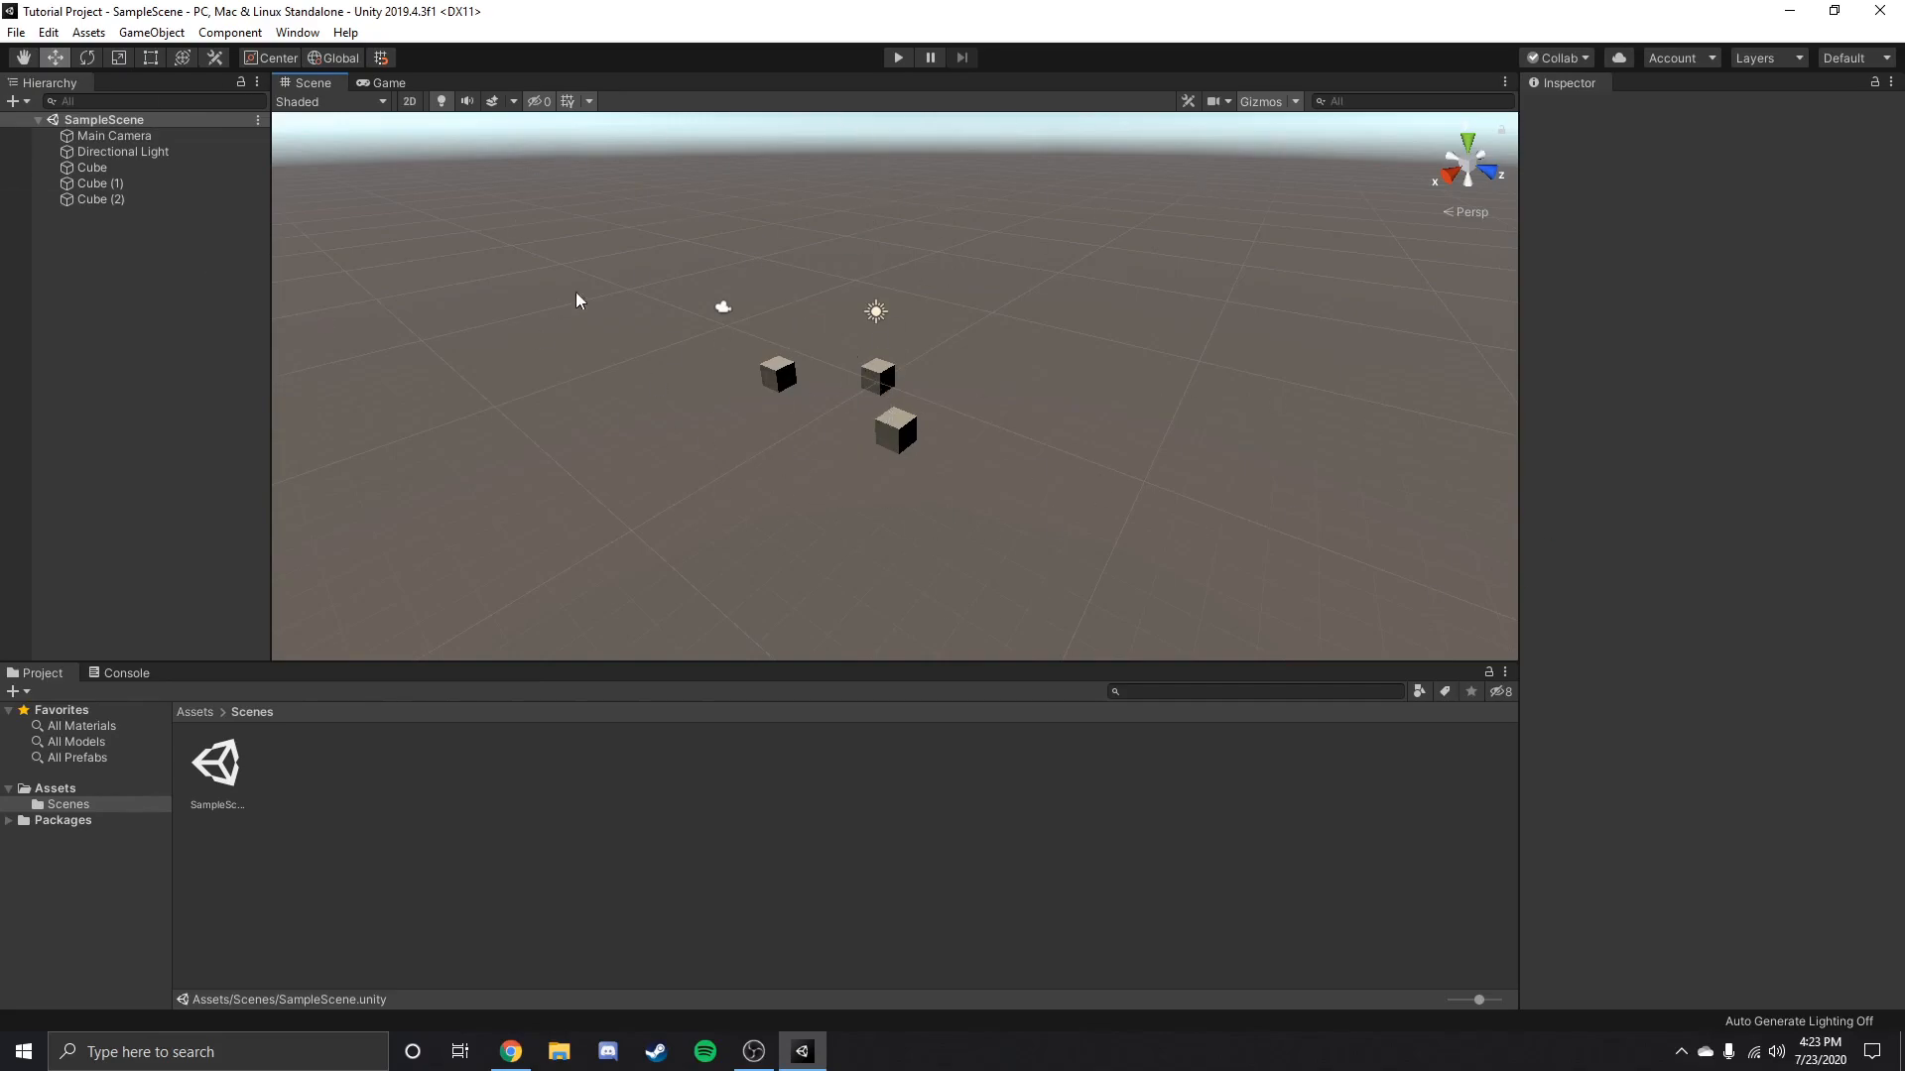
# Try the Normal and 4 Split editor layouts, restoring the maximized editor window.
pyautogui.click(1847, 62)
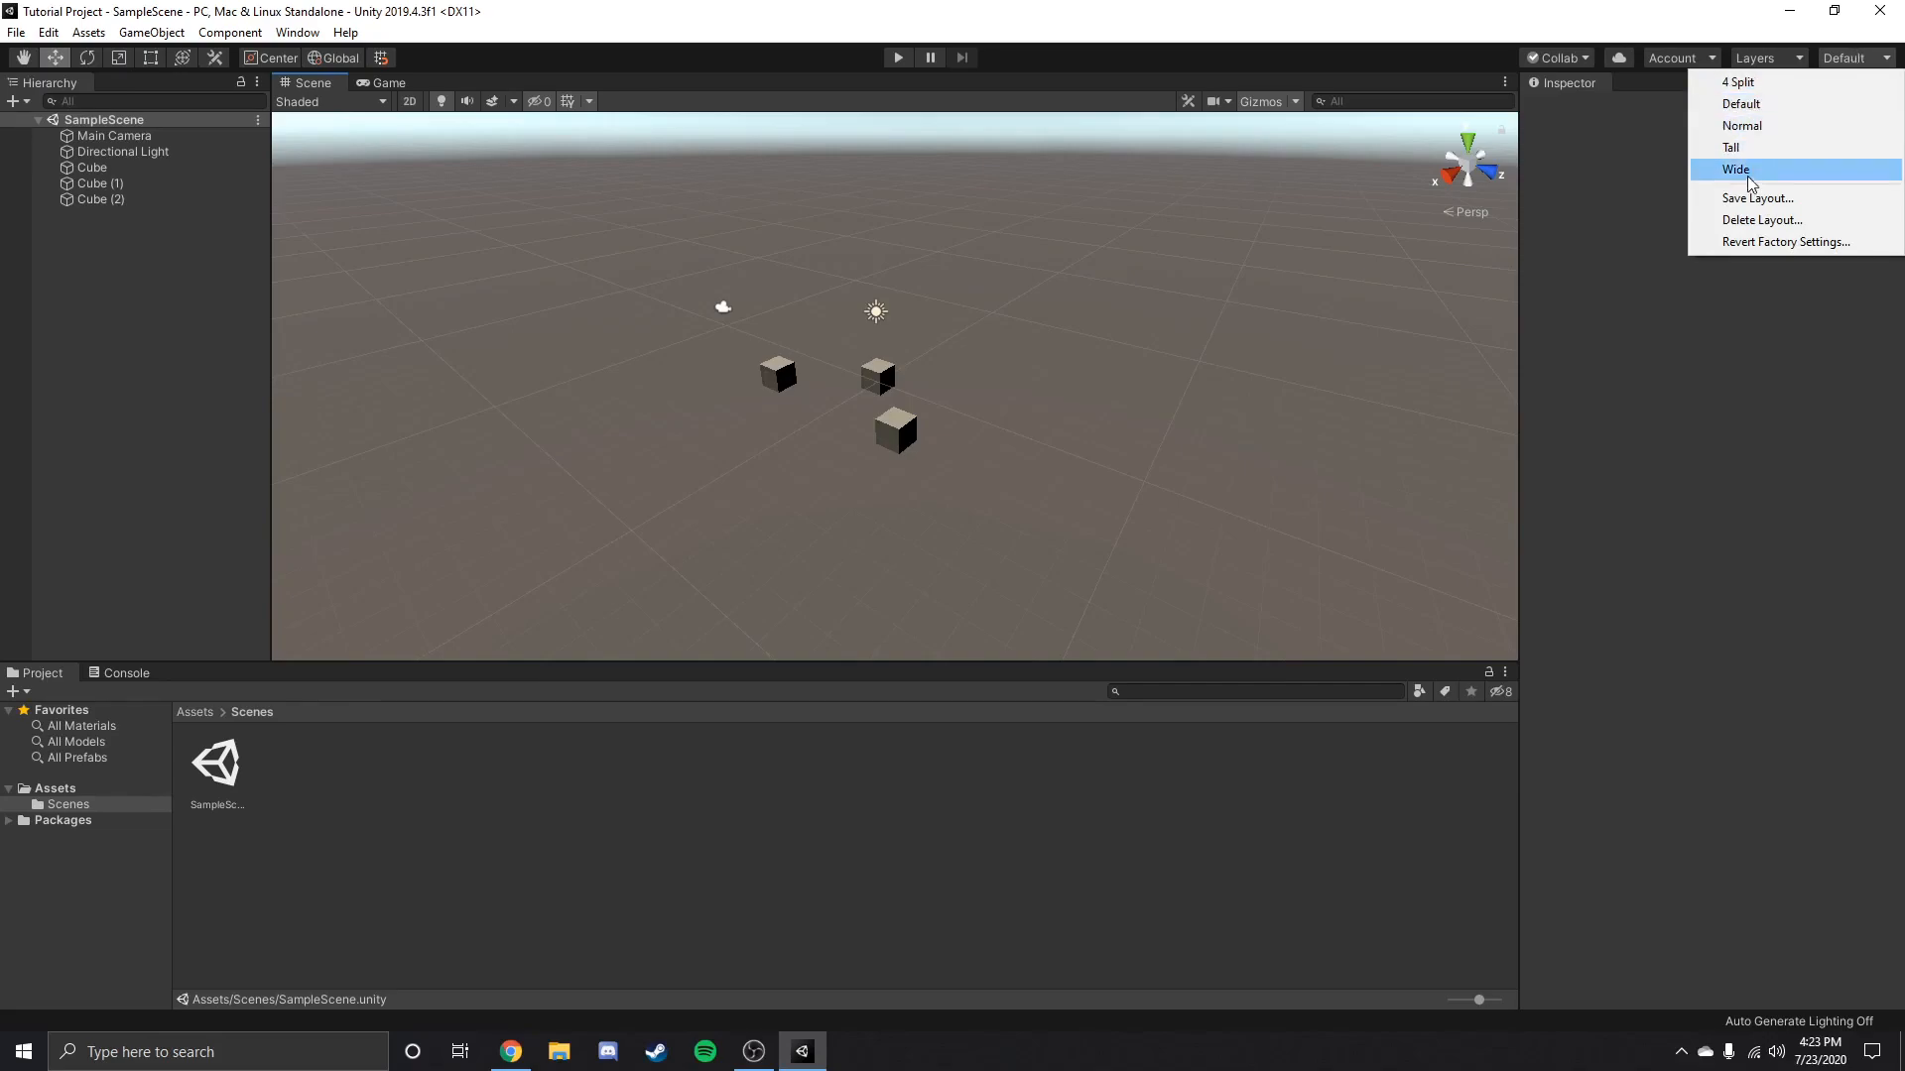
pyautogui.click(1756, 127)
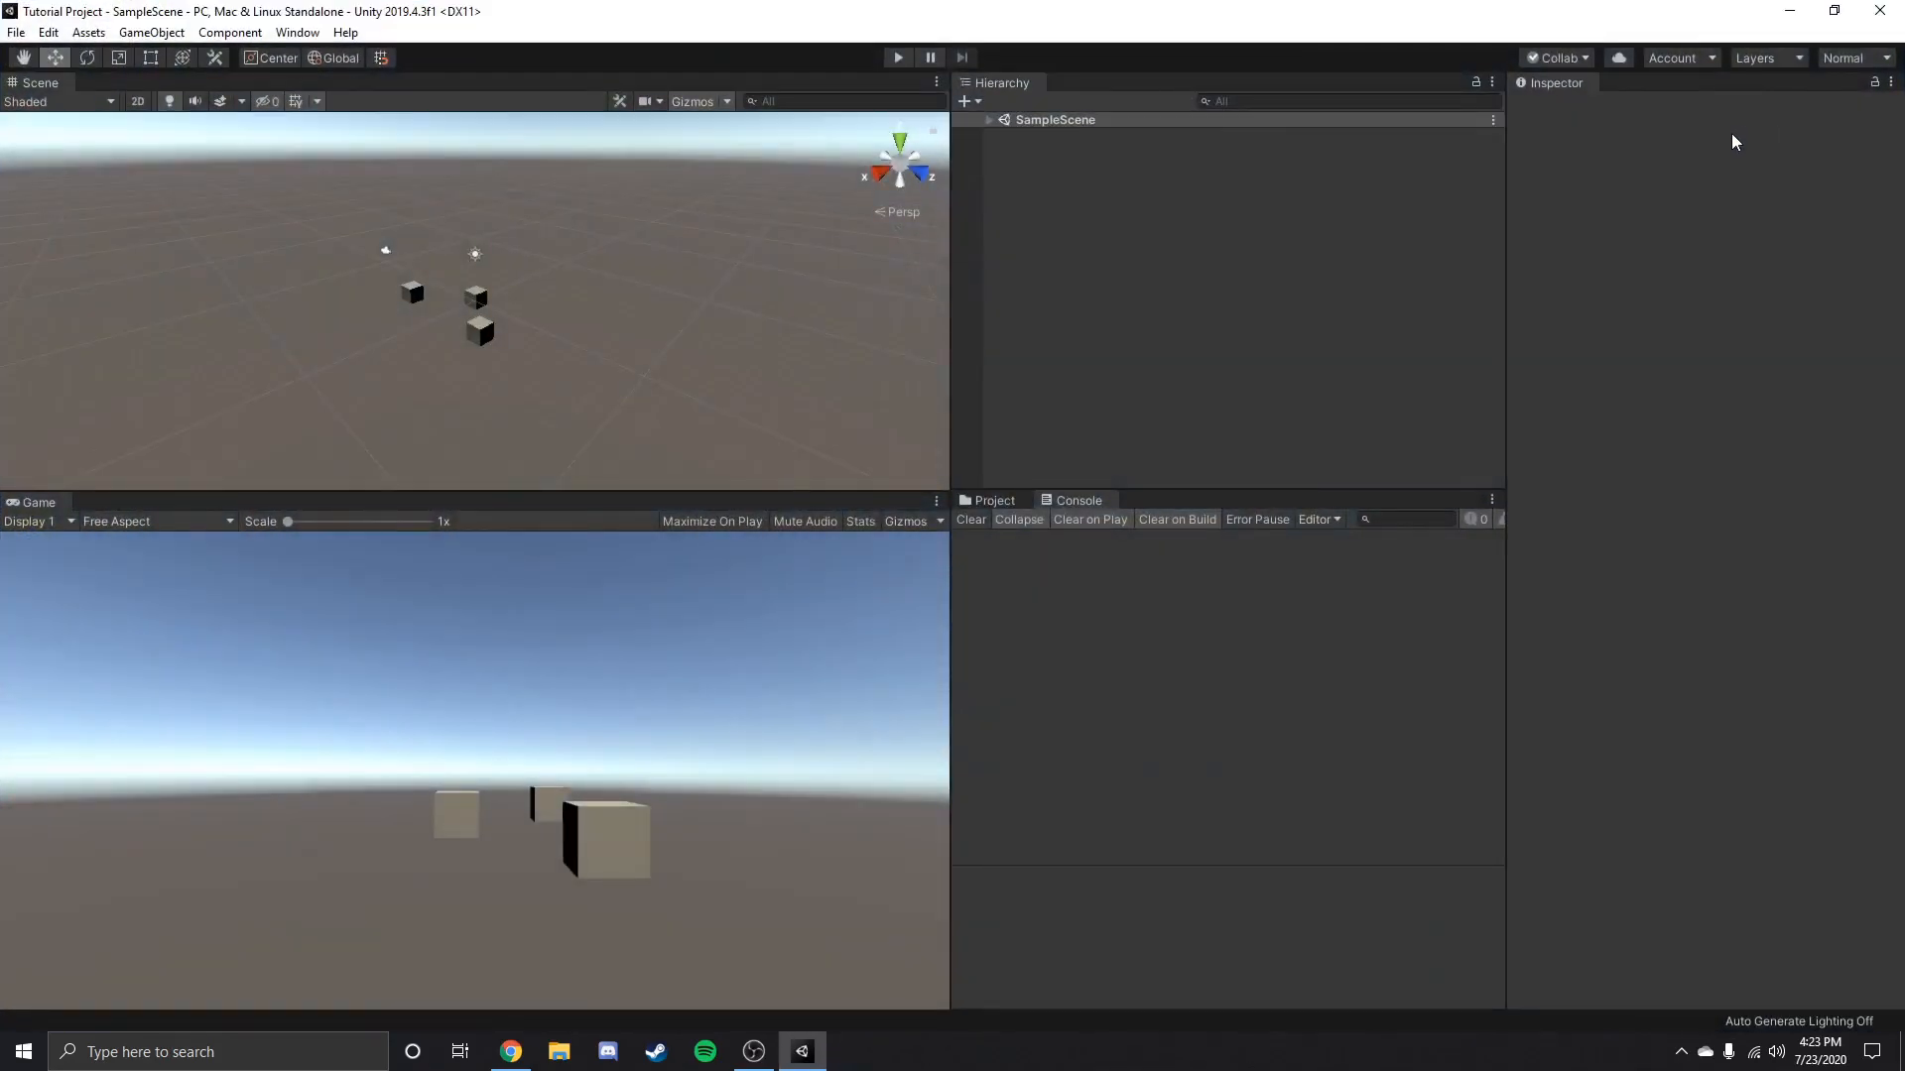
pyautogui.click(1853, 58)
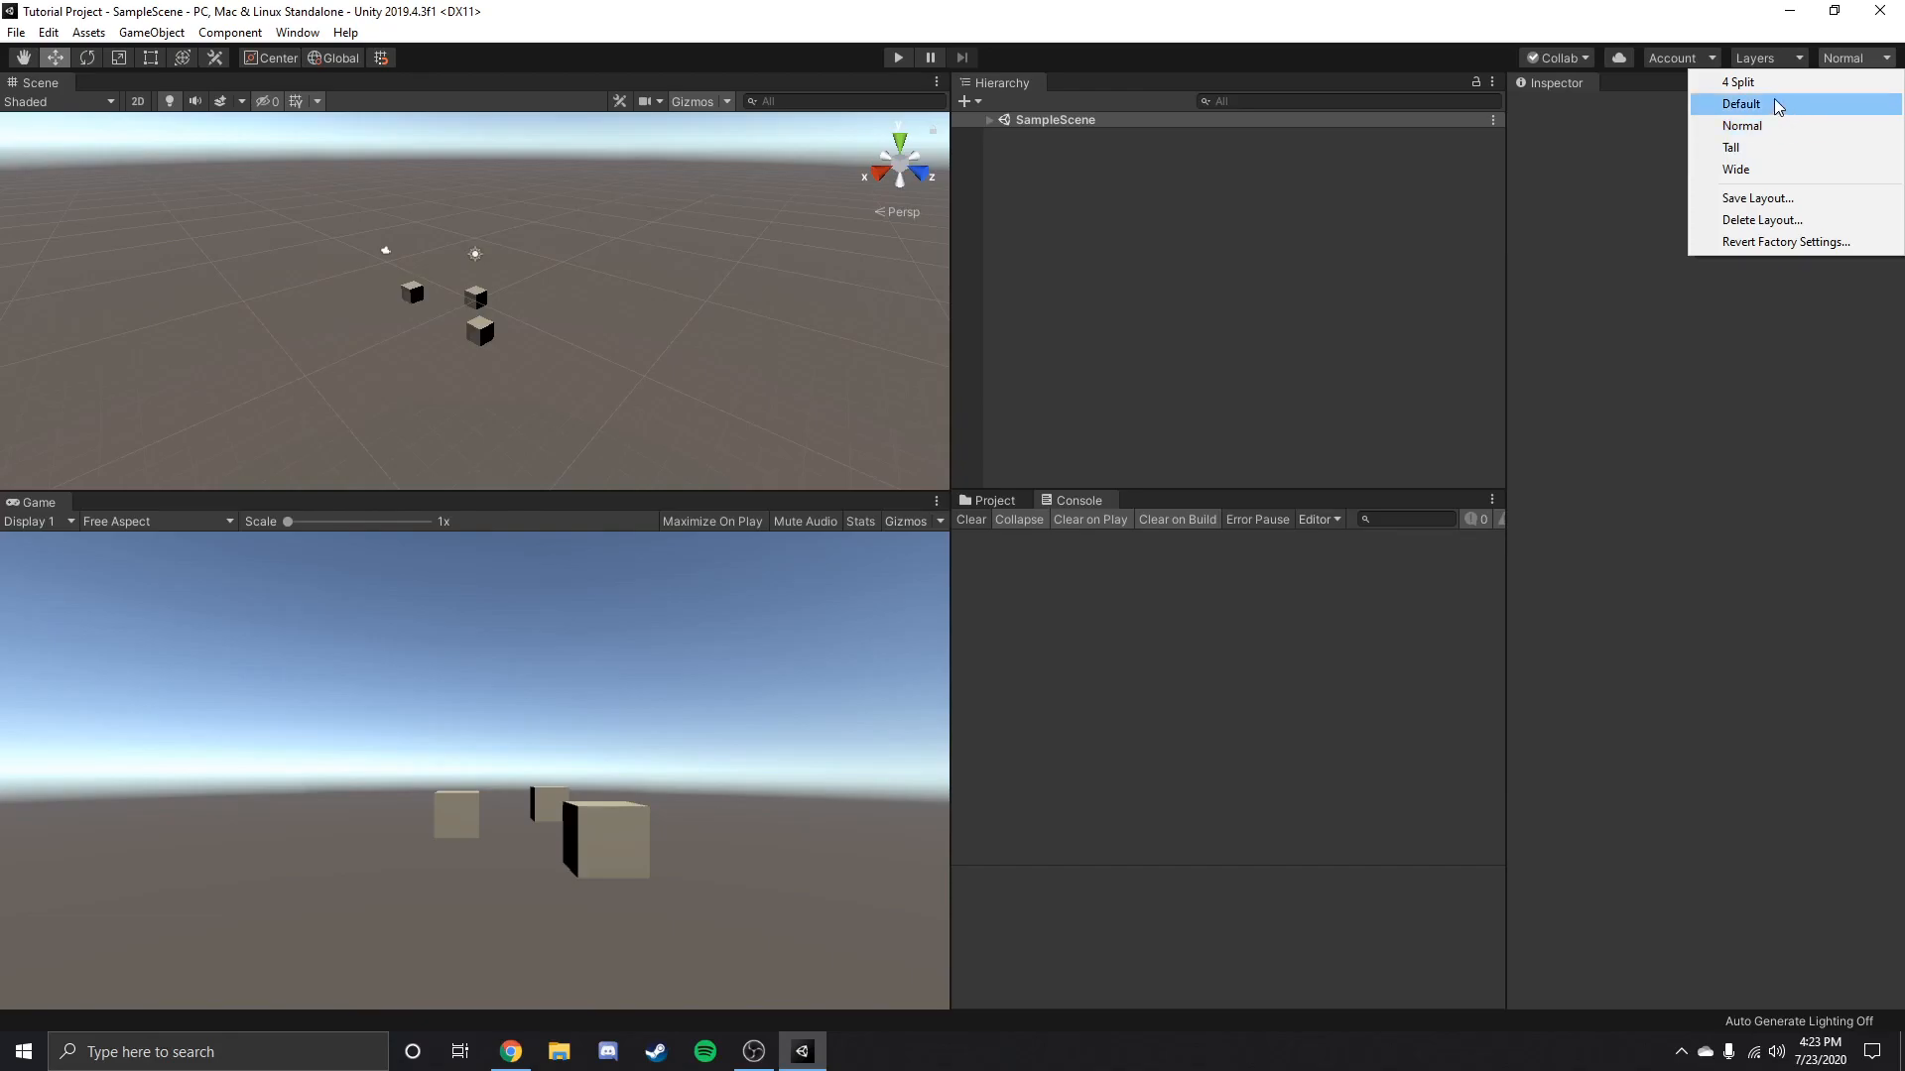
pyautogui.click(1738, 81)
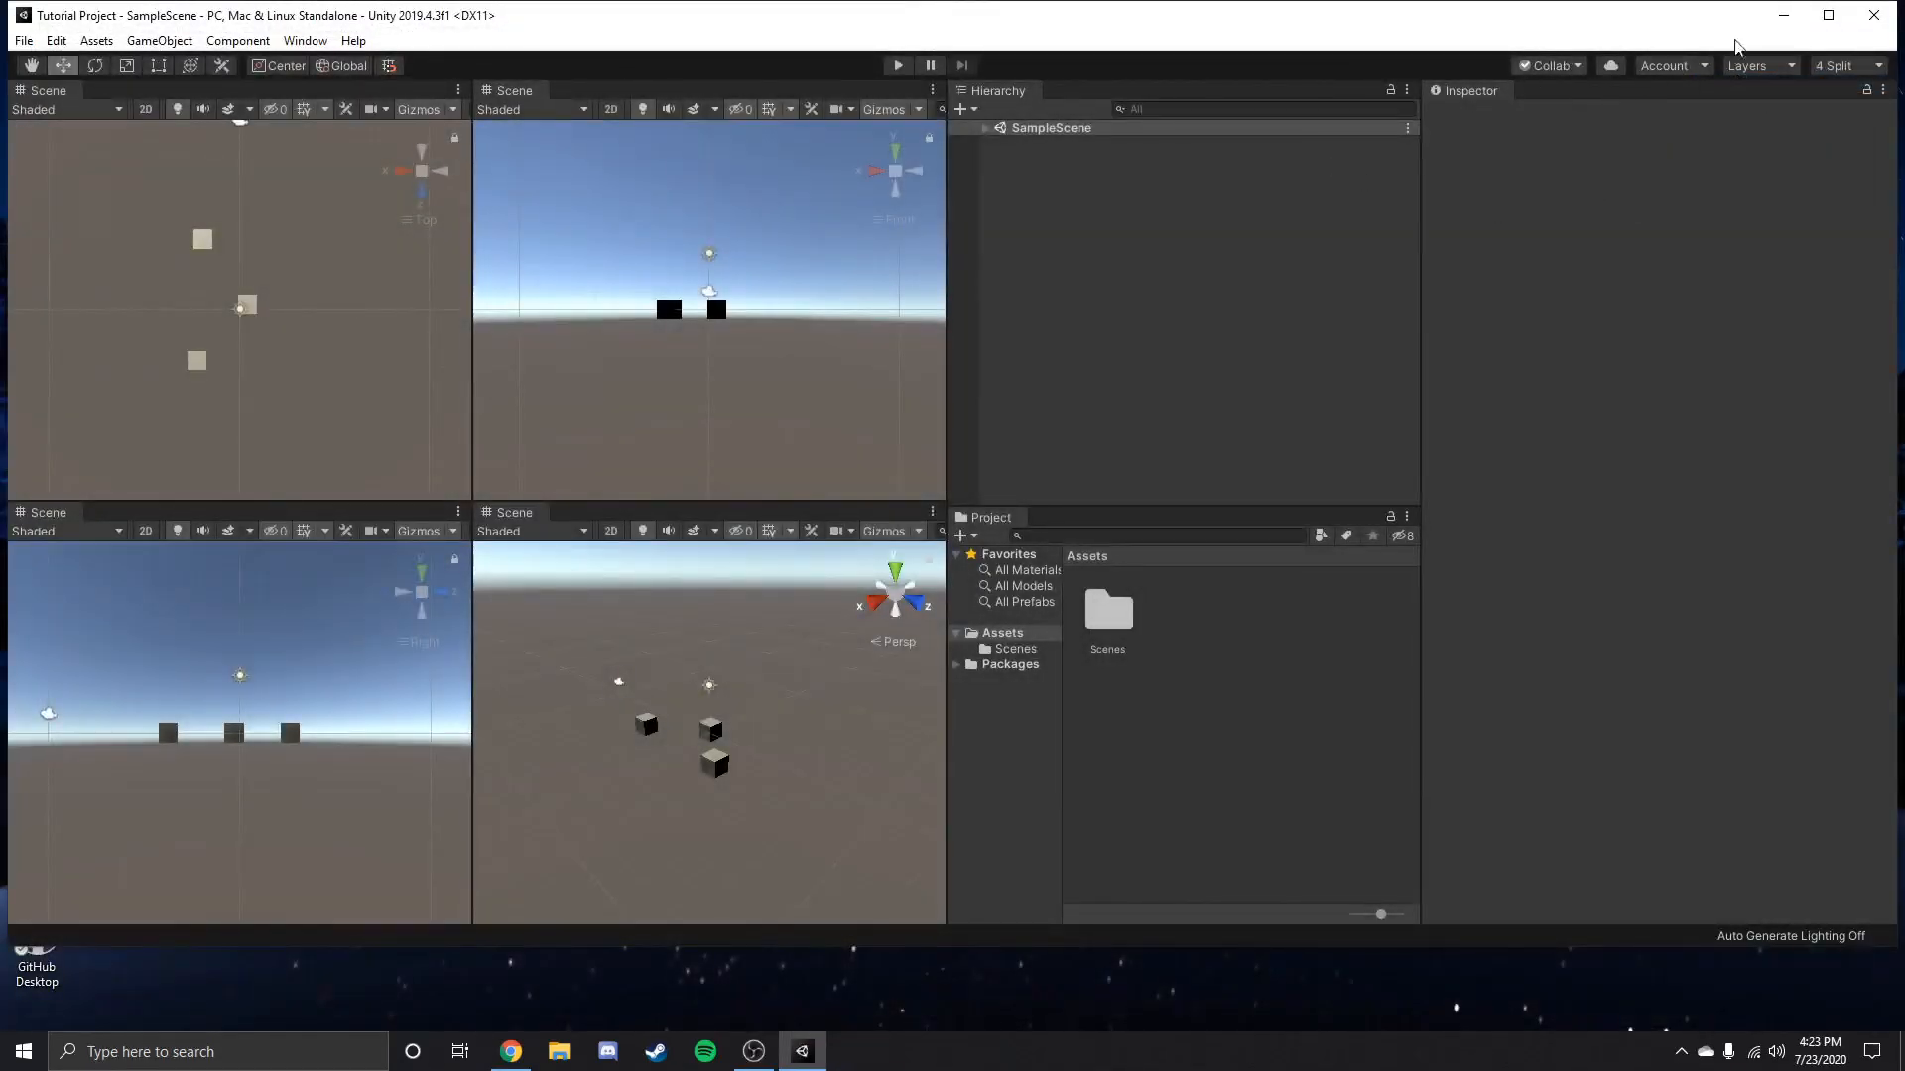
pyautogui.click(1826, 18)
# Apply the Tall layout and dock the Game view below the Scene view, giving both about equal height.
pyautogui.click(1853, 58)
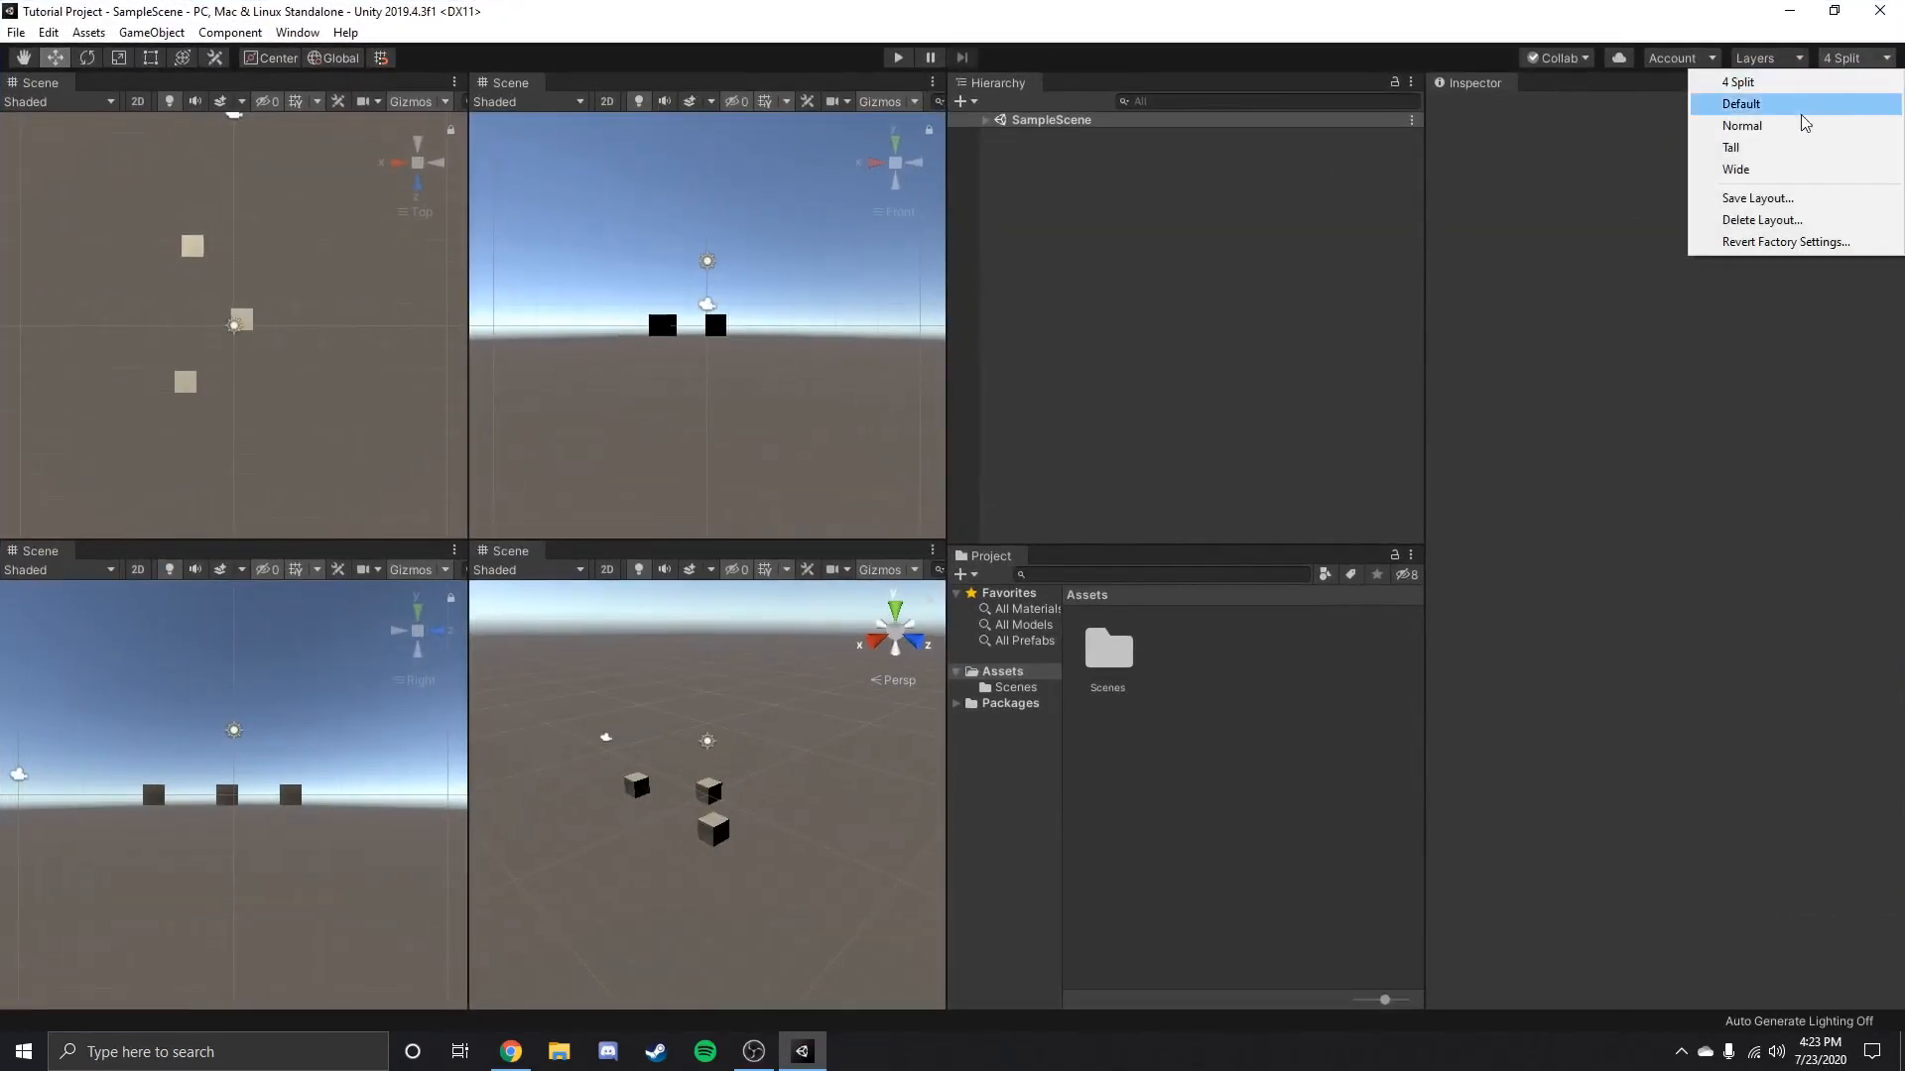
pyautogui.click(1742, 148)
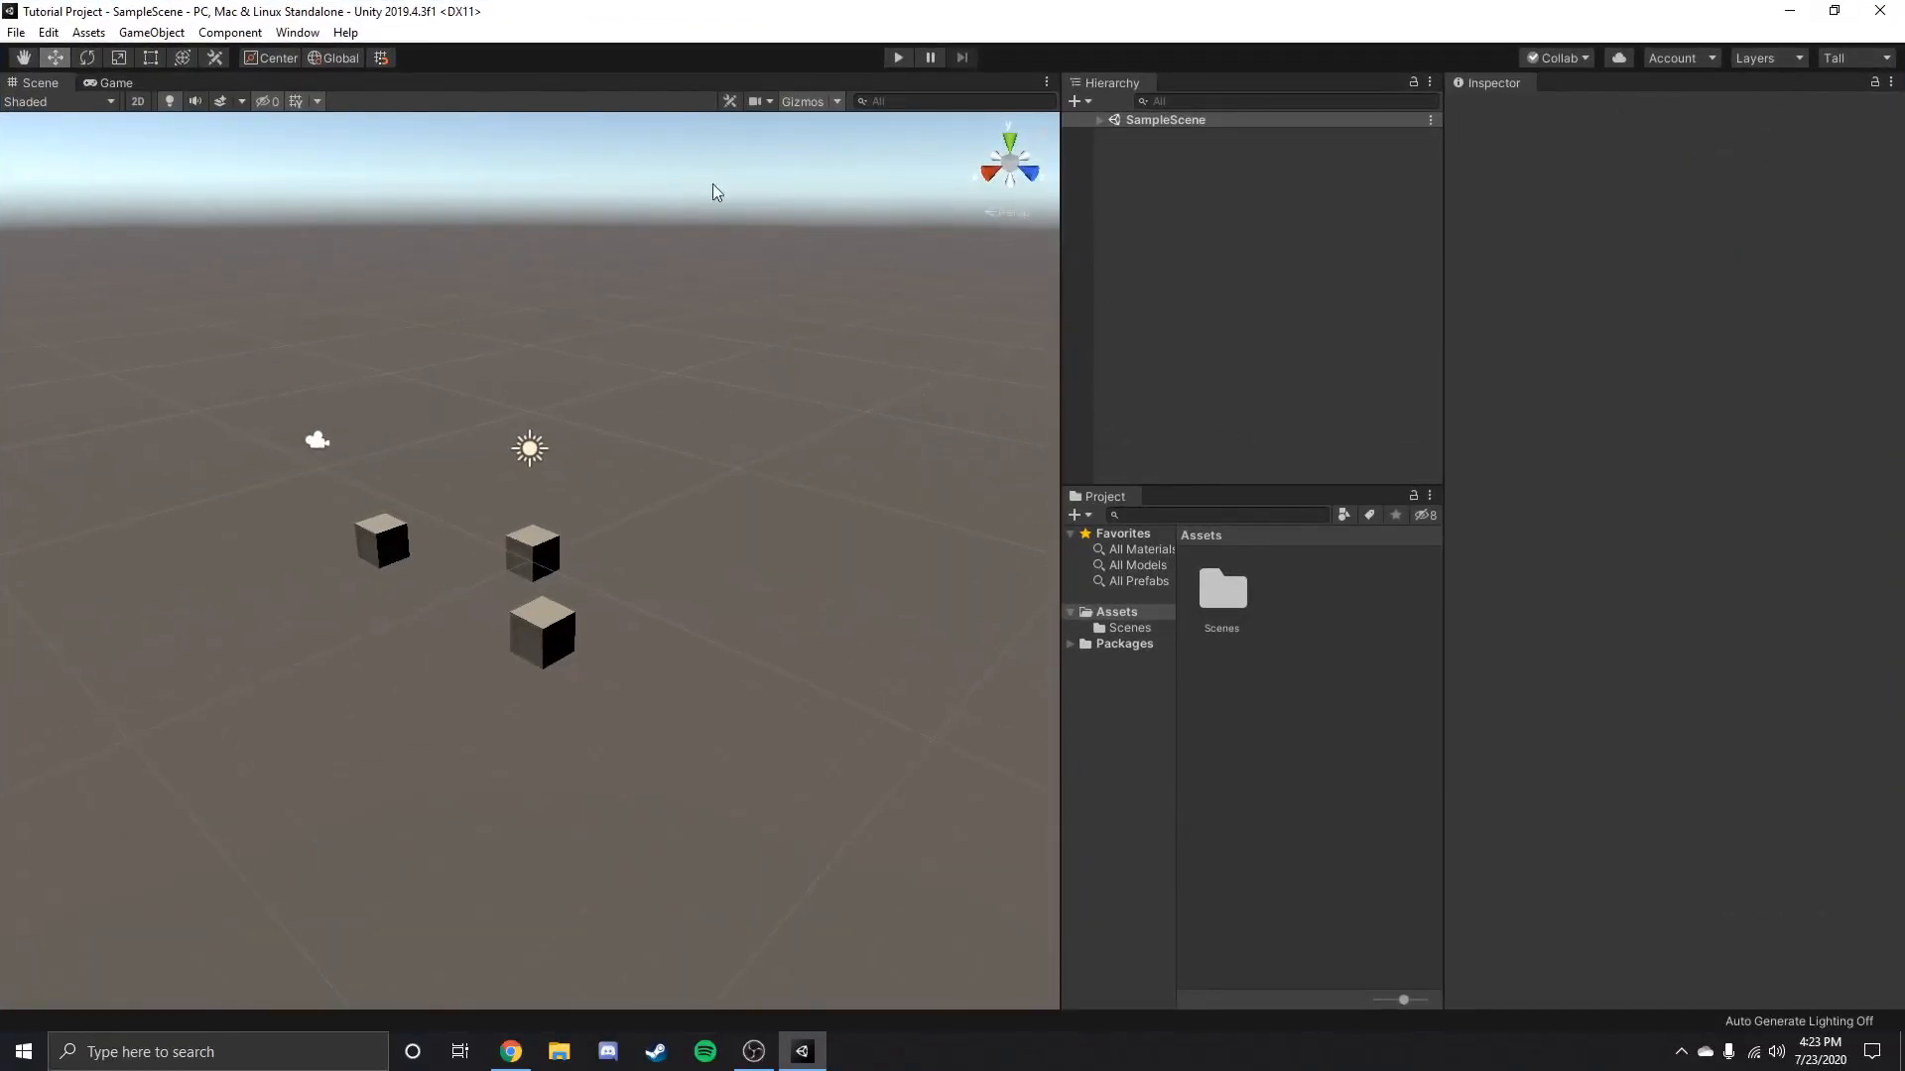
pyautogui.moveTo(111, 84); pyautogui.dragTo(355, 810)
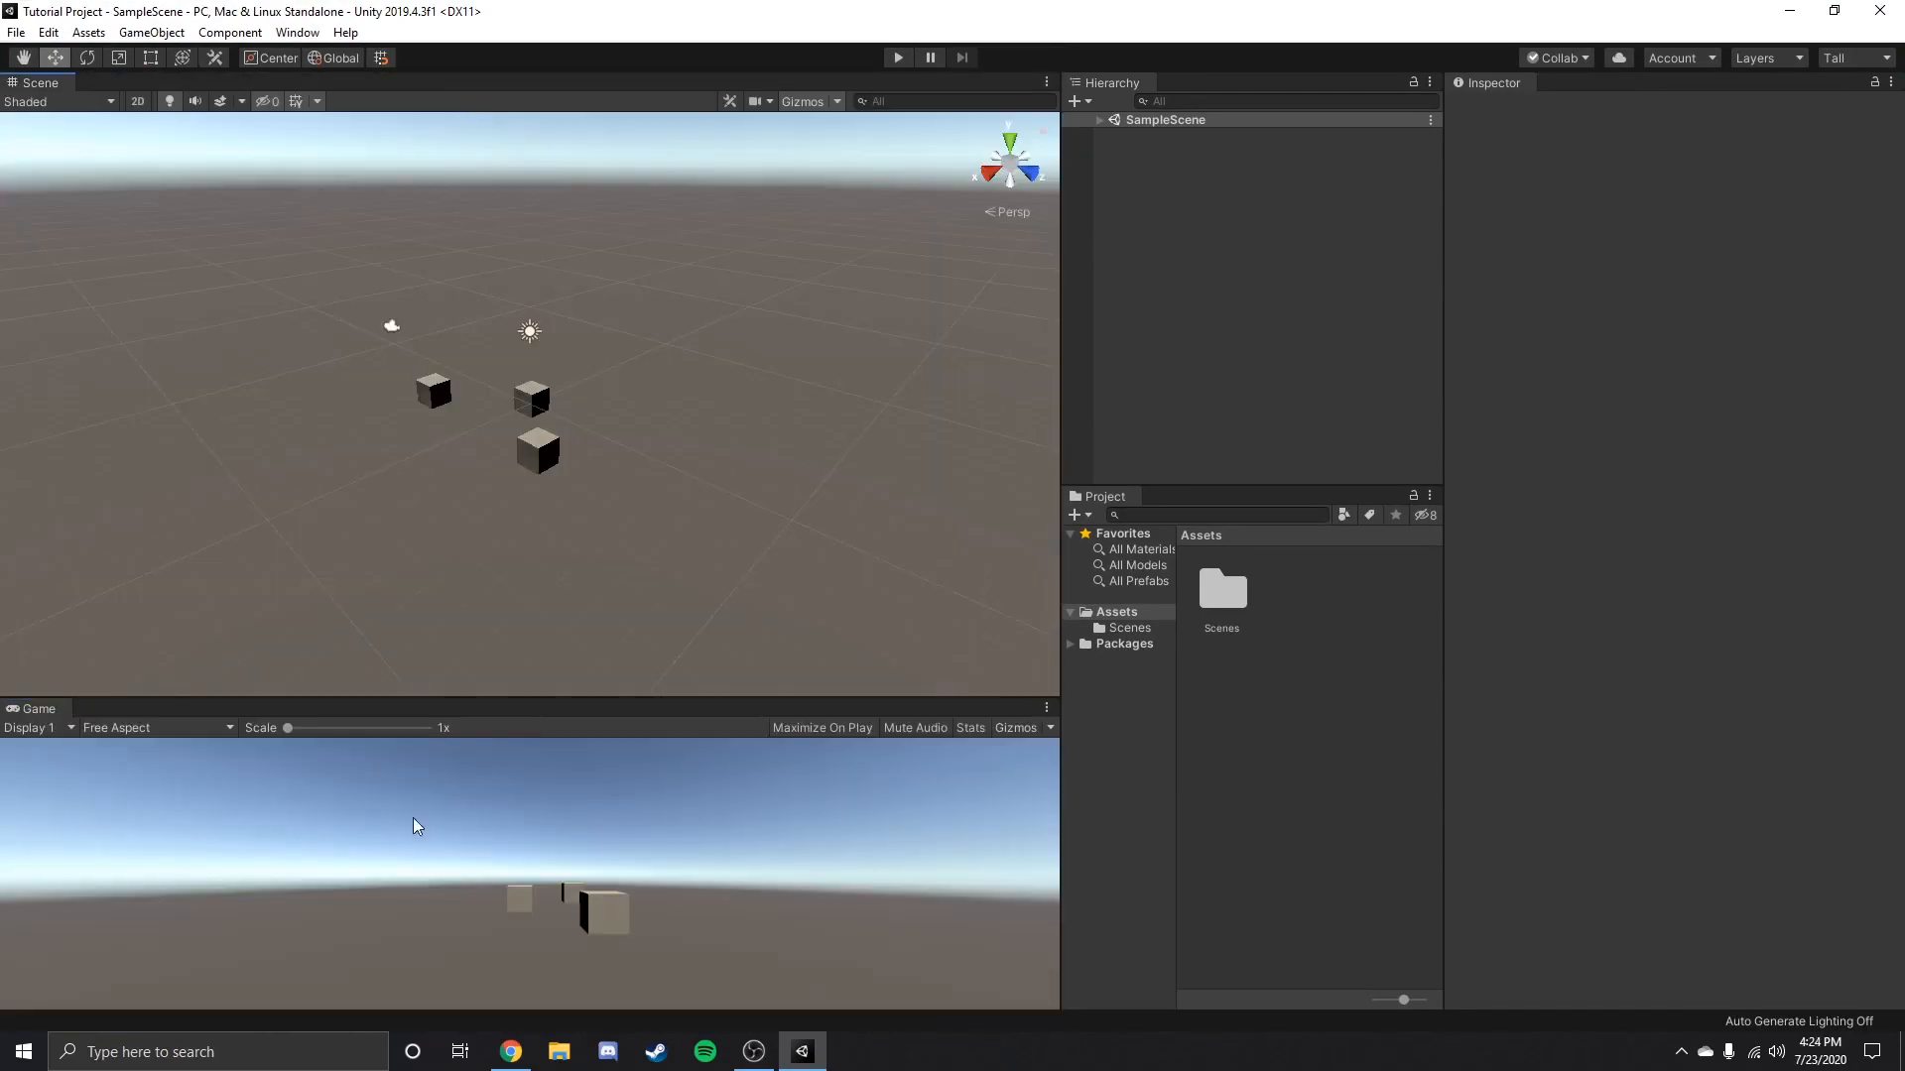
pyautogui.moveTo(611, 706); pyautogui.dragTo(619, 495)
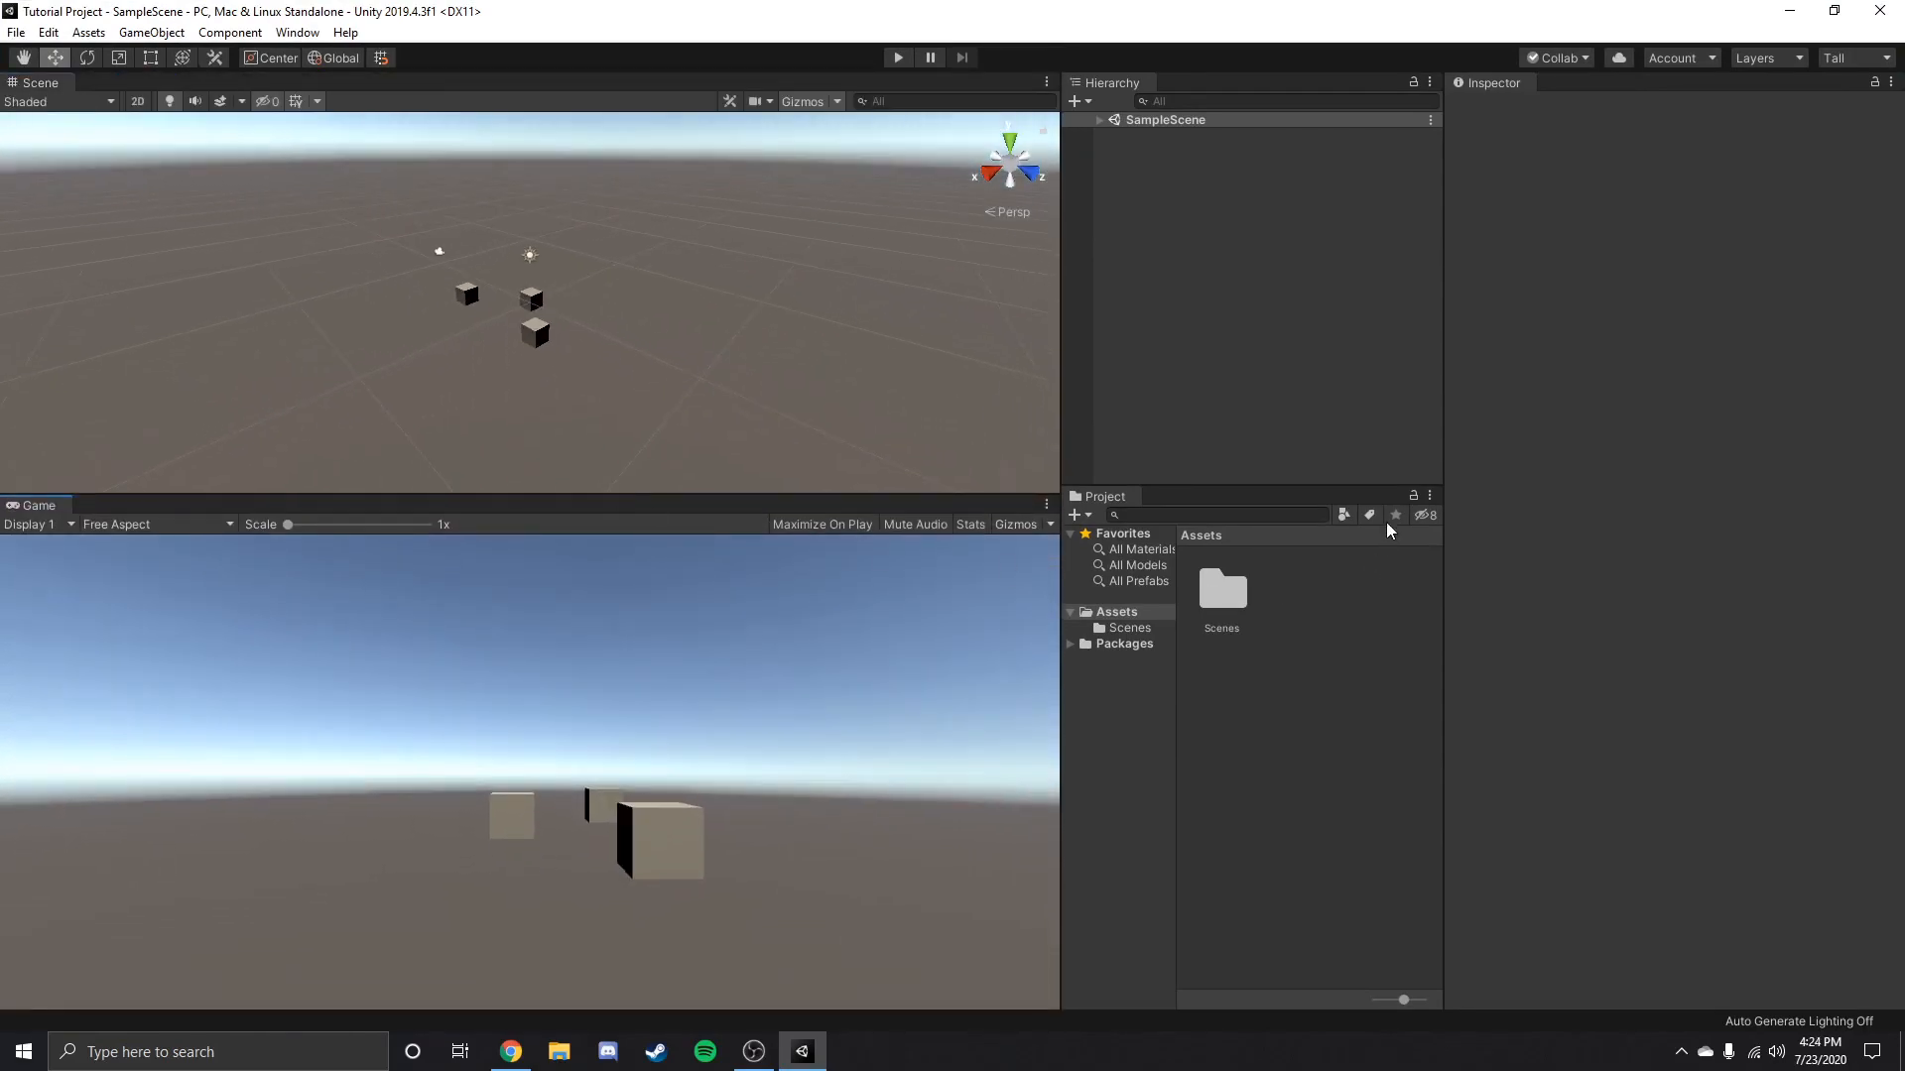
# Open a Console window and dock it as a tab beside Project, keeping the Project view in front.
pyautogui.click(1429, 496)
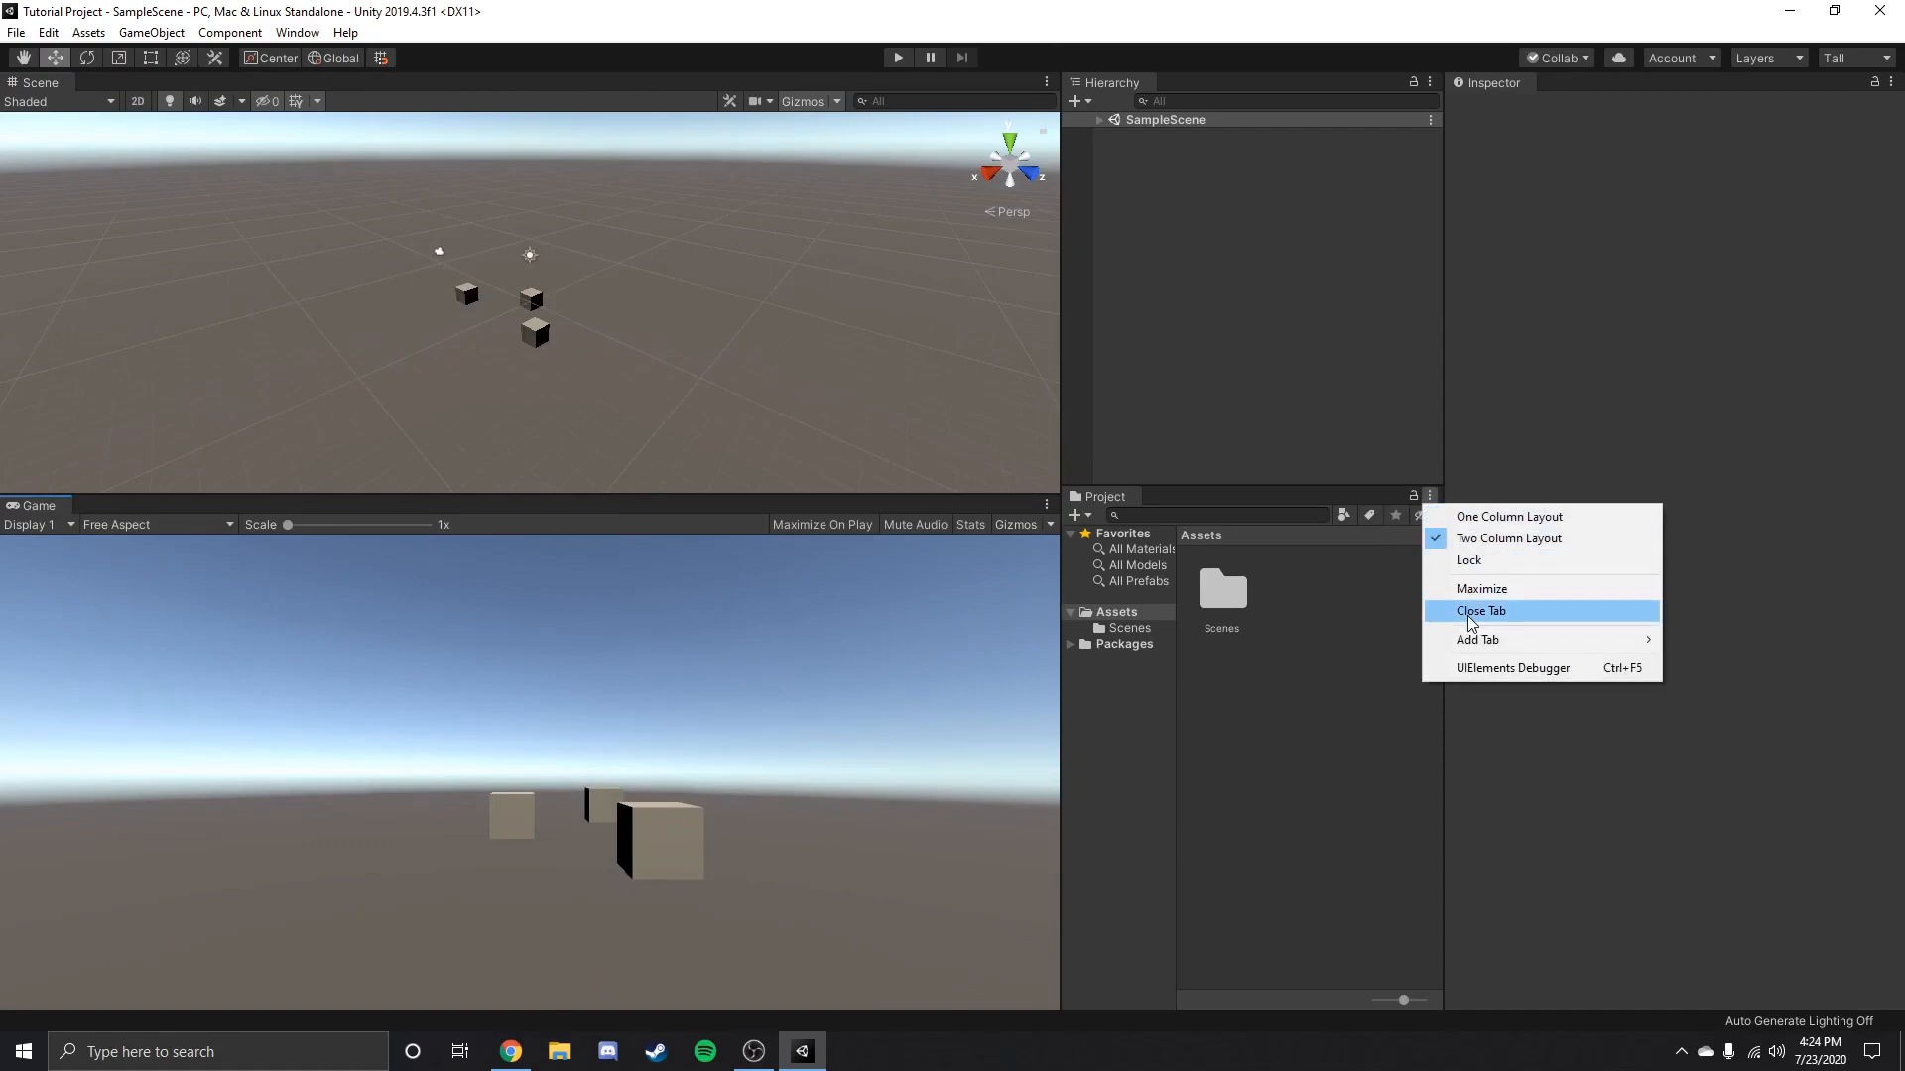
pyautogui.moveTo(1472, 643)
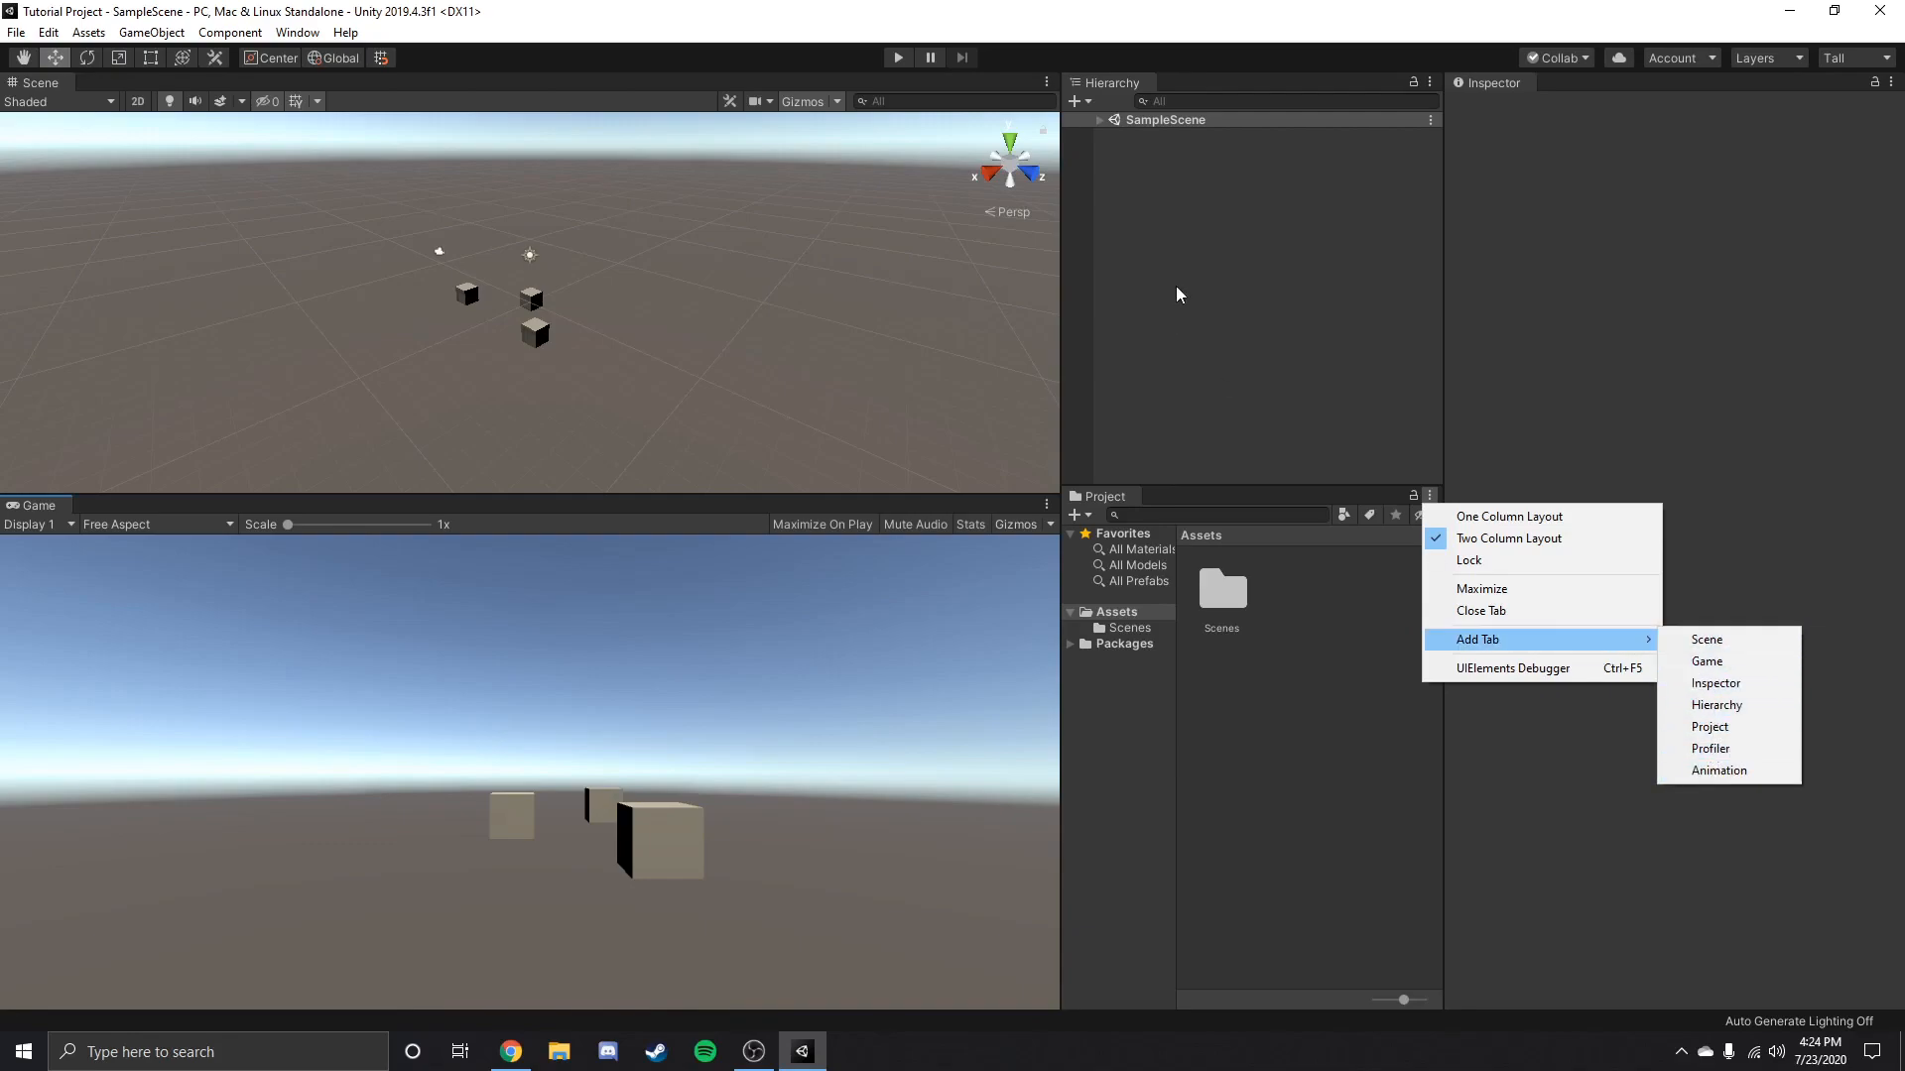
pyautogui.click(296, 33)
pyautogui.click(297, 33)
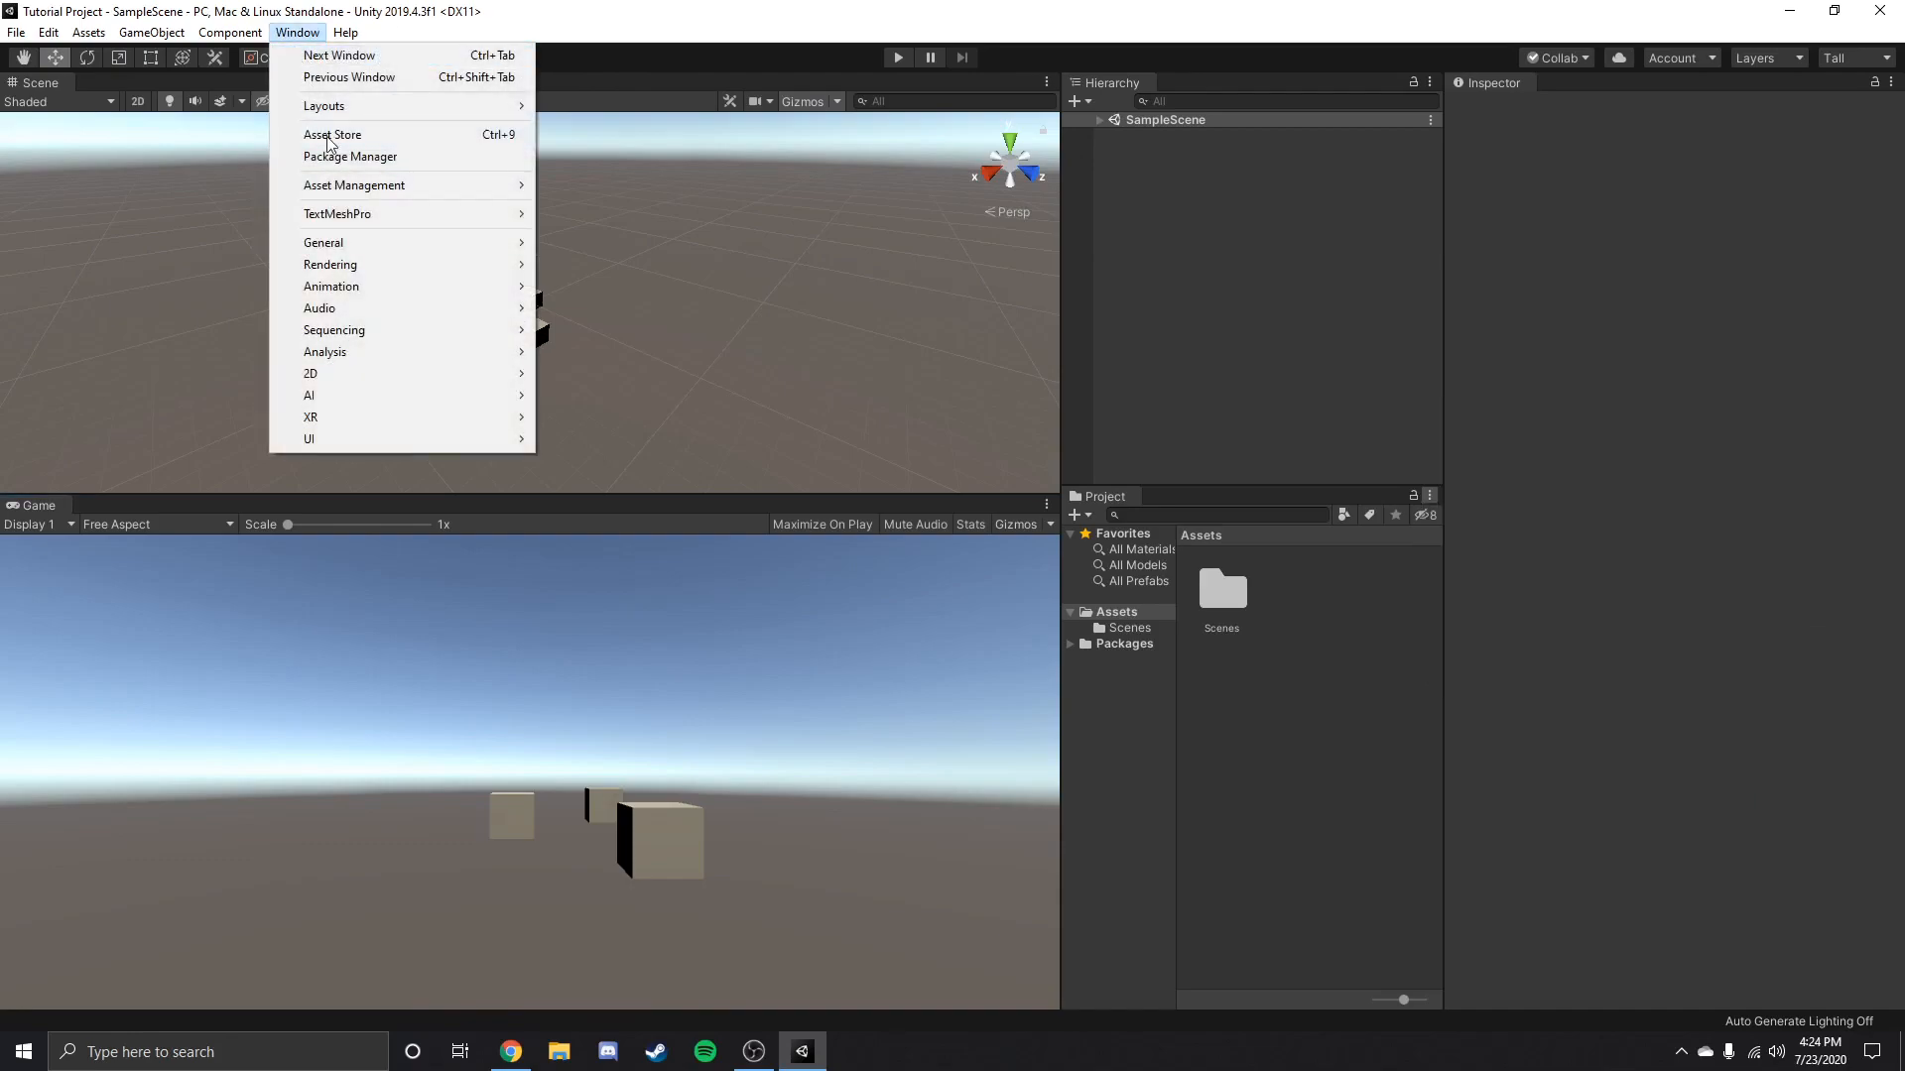
pyautogui.moveTo(369, 242)
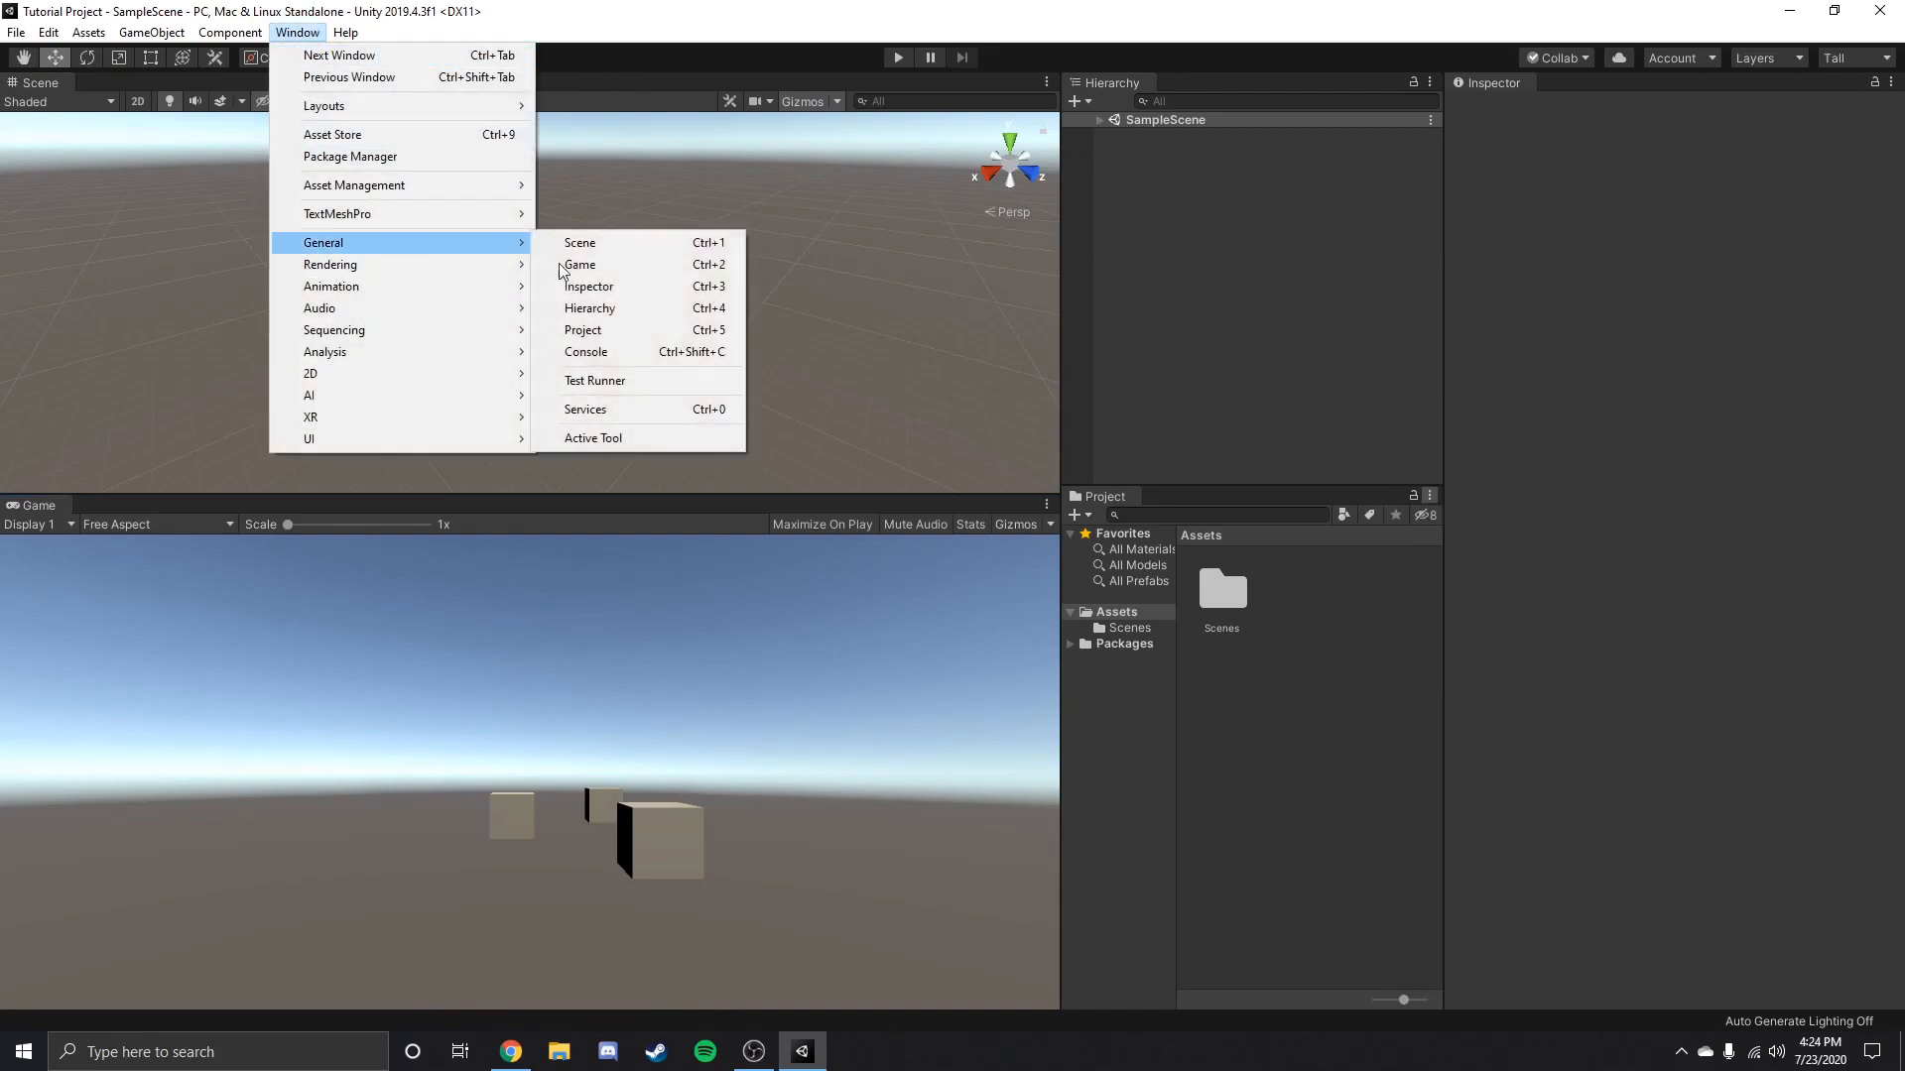
pyautogui.click(625, 351)
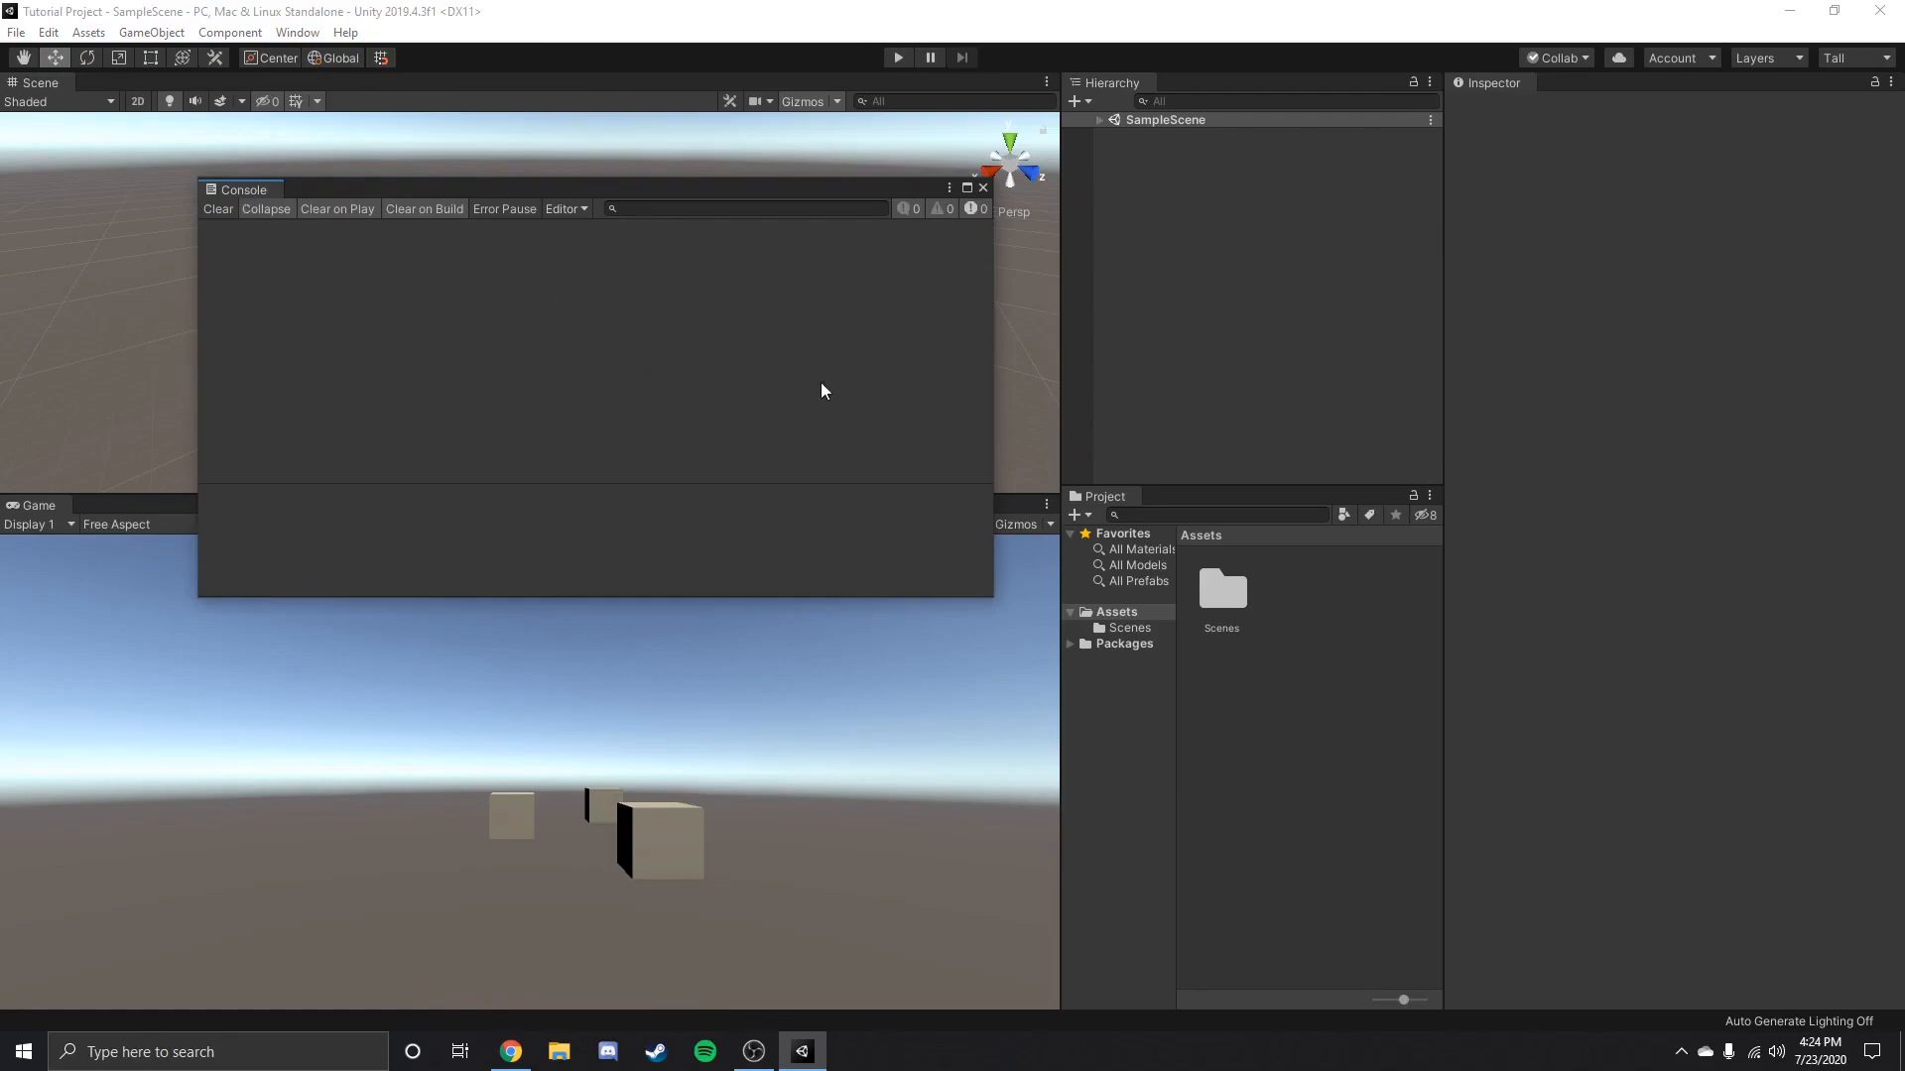
pyautogui.moveTo(257, 198); pyautogui.dragTo(1181, 496)
pyautogui.click(1104, 497)
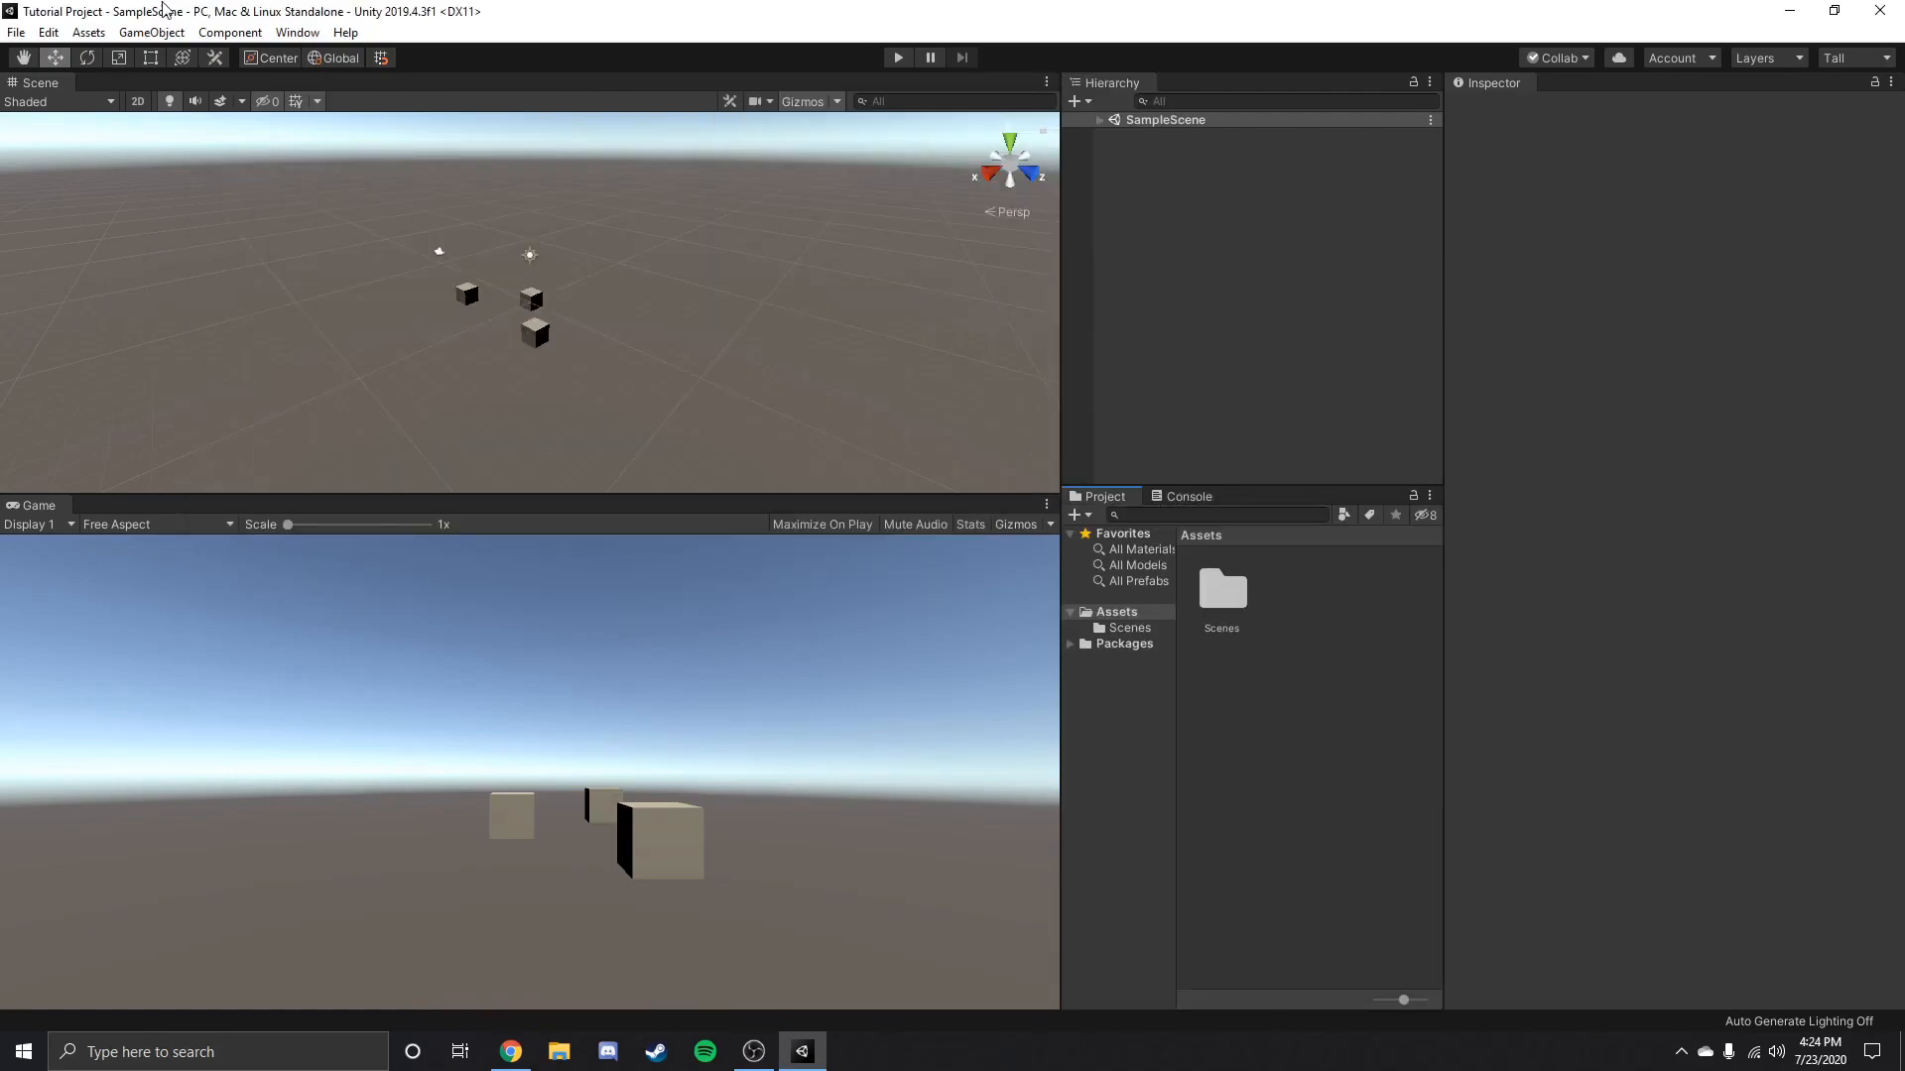
# Open the Lighting Settings window and move it over the Scene view.
pyautogui.click(297, 33)
pyautogui.moveTo(367, 264)
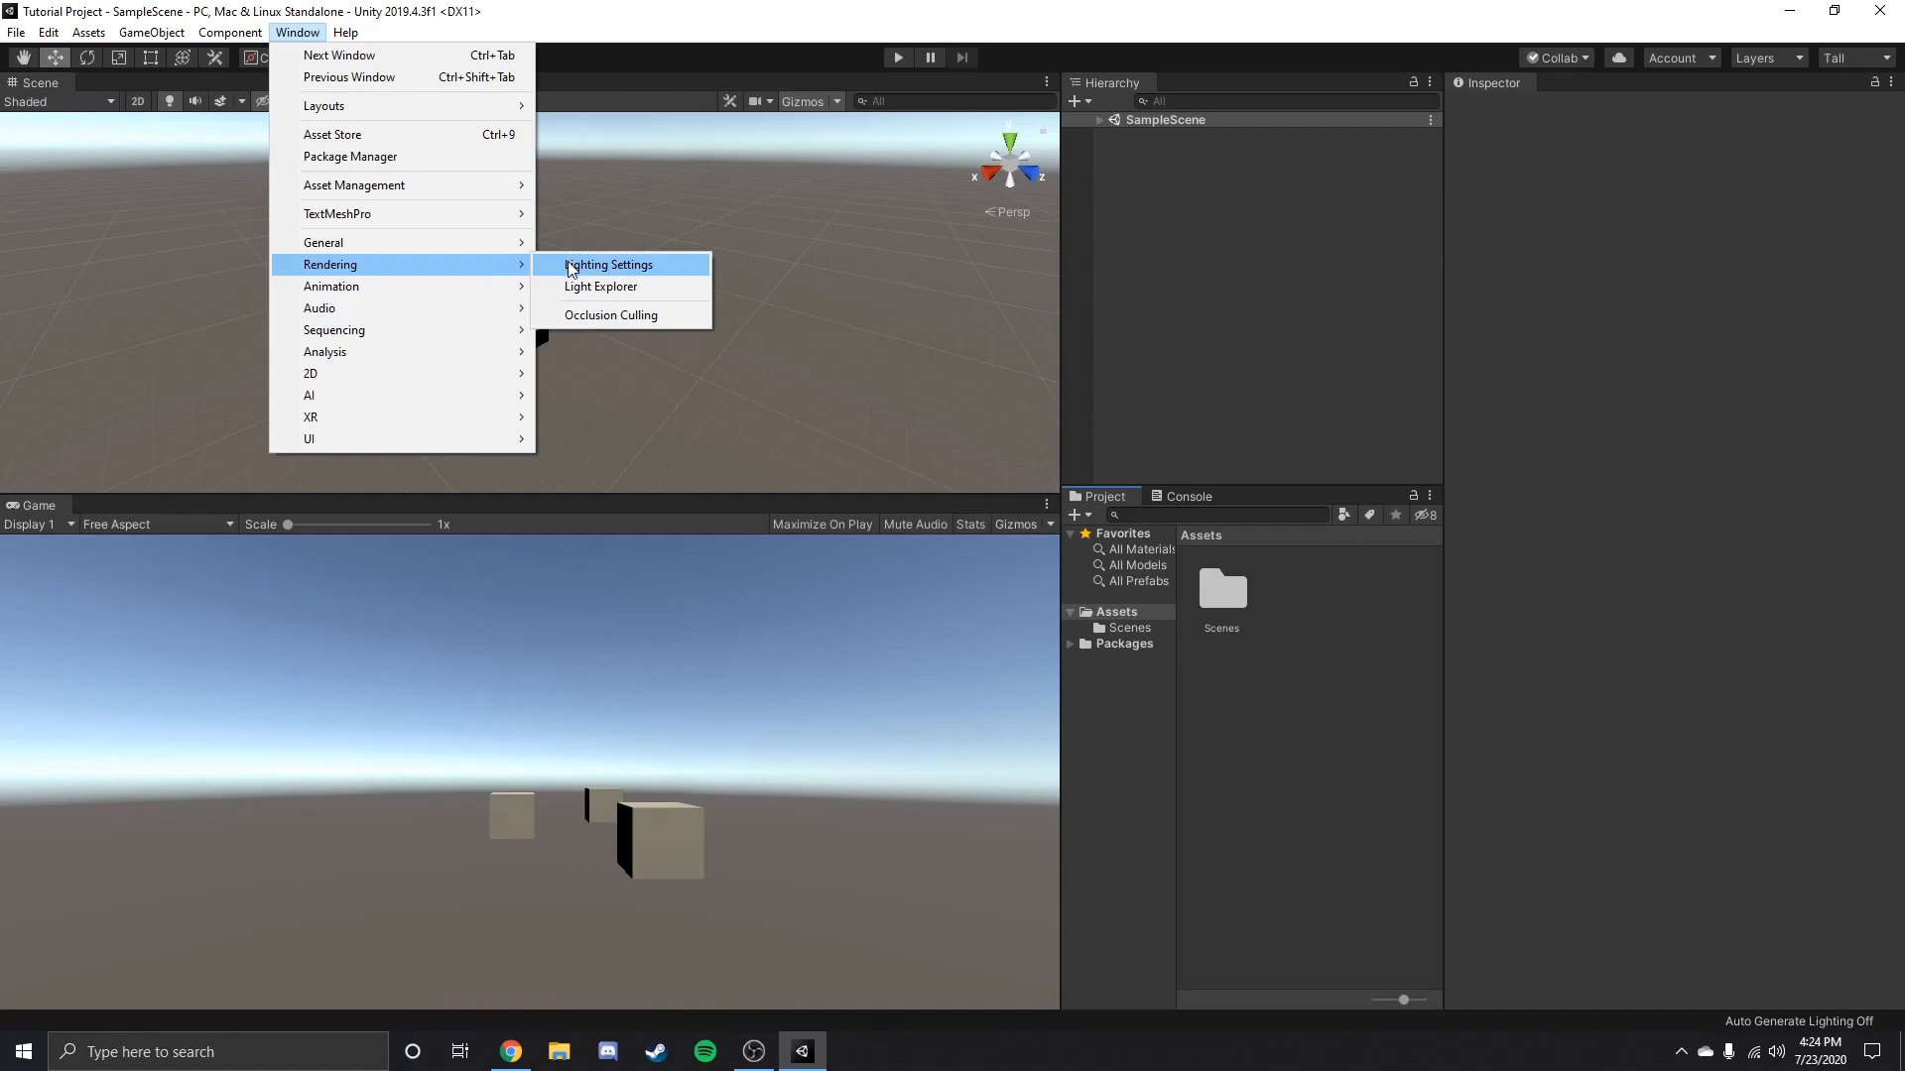
pyautogui.moveTo(476, 290)
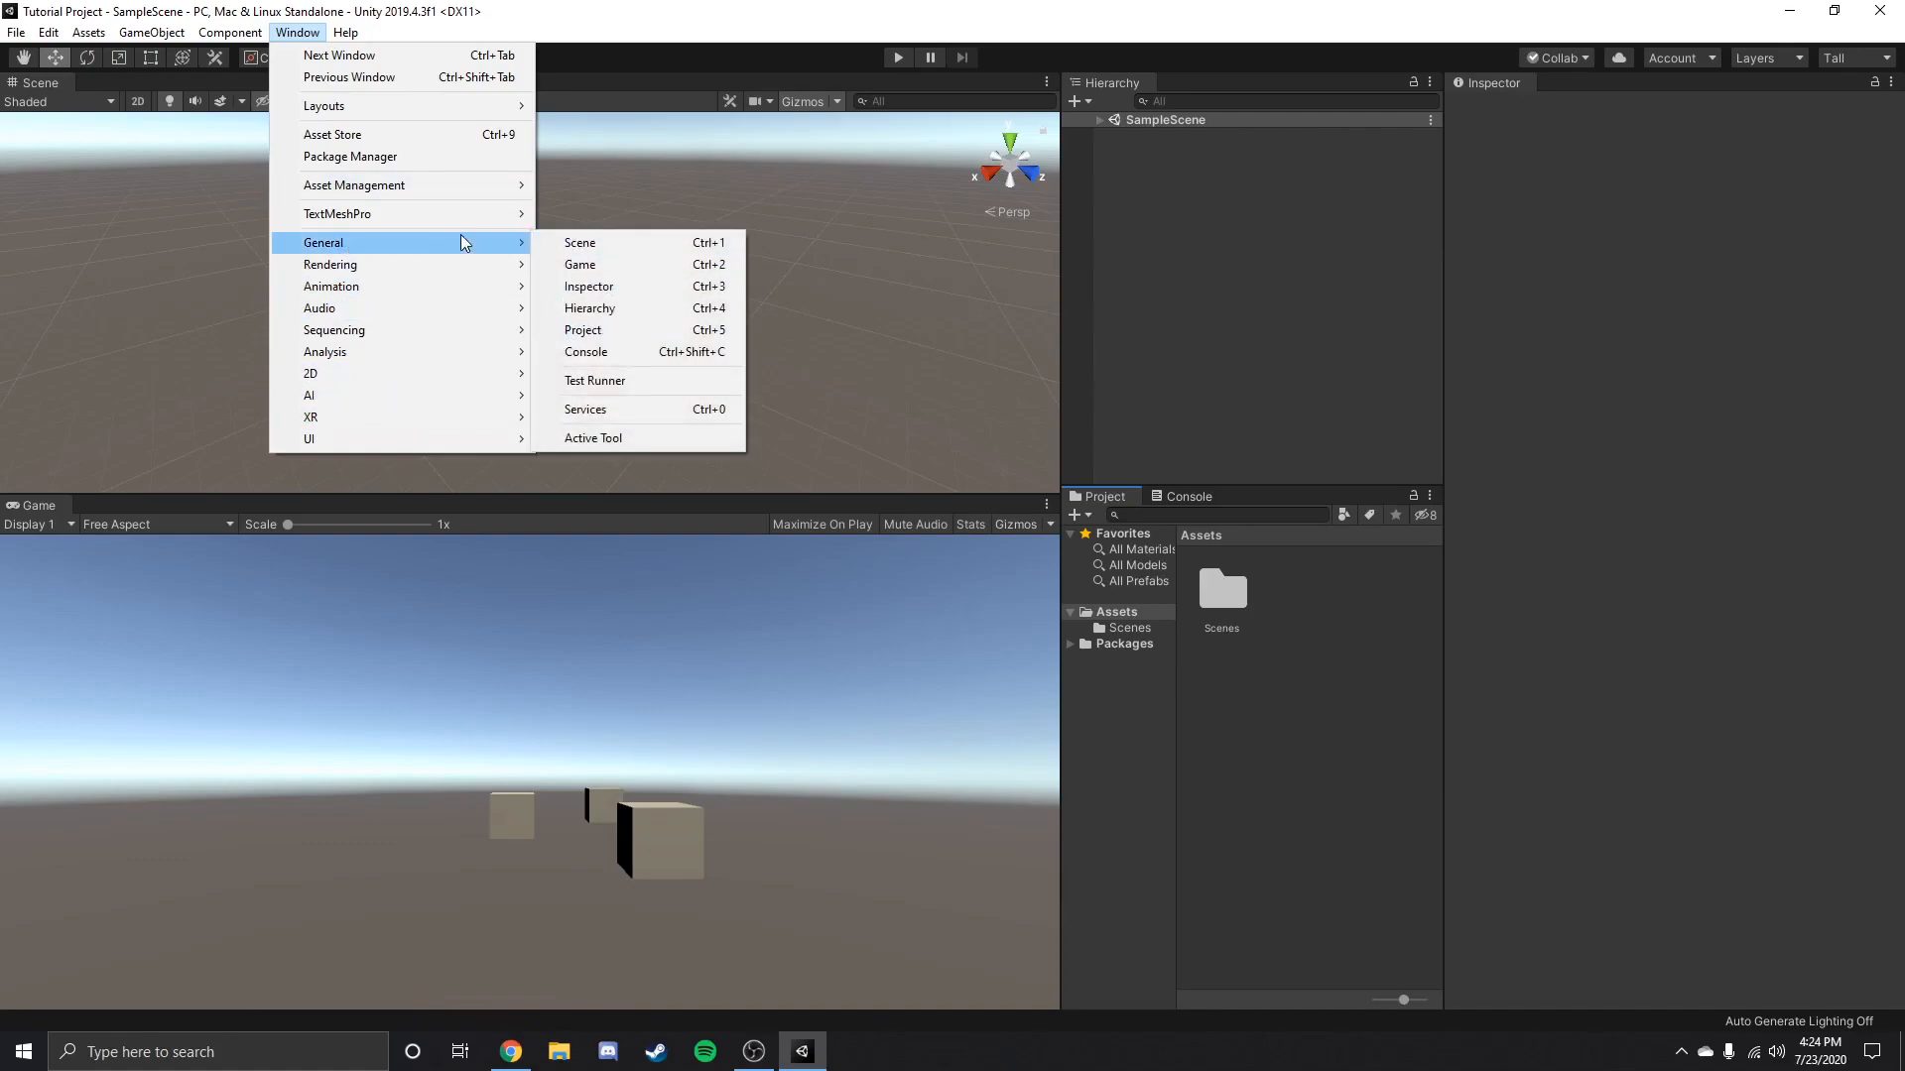
pyautogui.moveTo(424, 266)
pyautogui.click(553, 265)
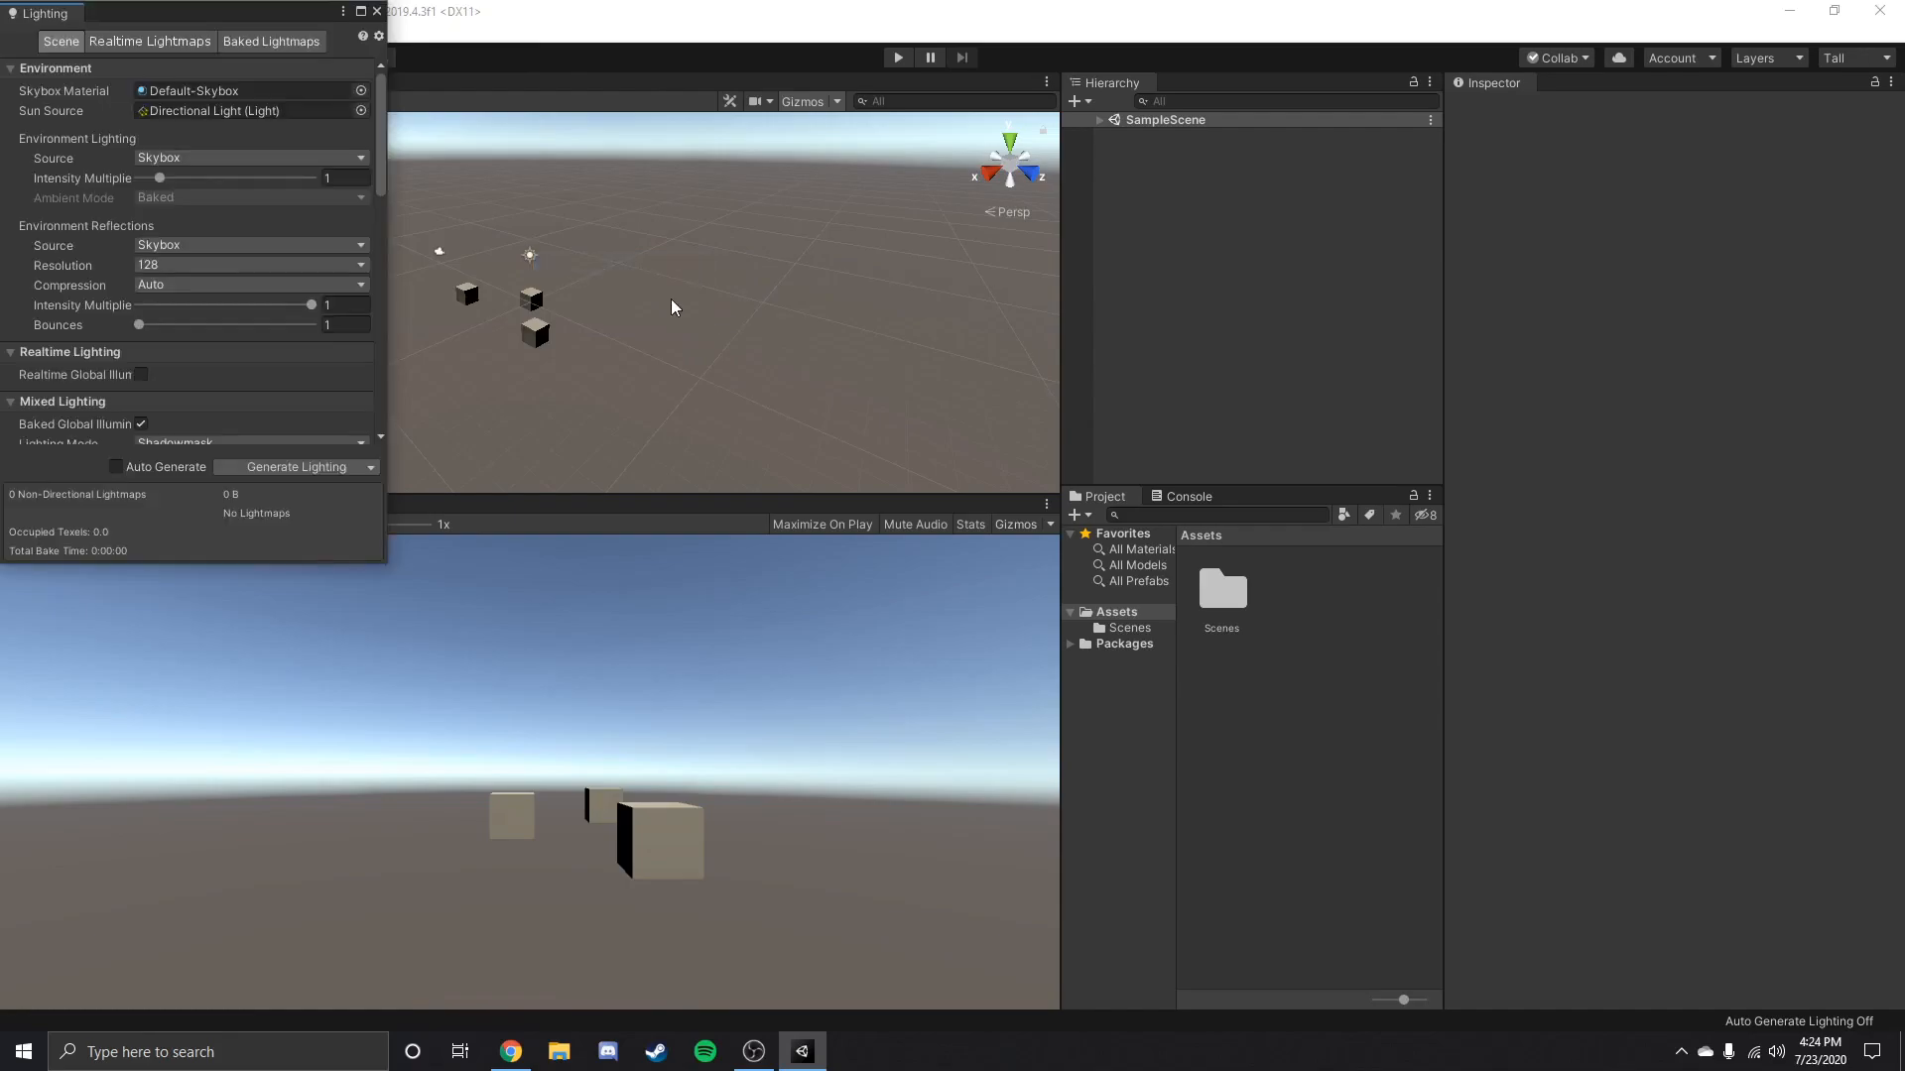
pyautogui.moveTo(238, 29); pyautogui.dragTo(617, 119)
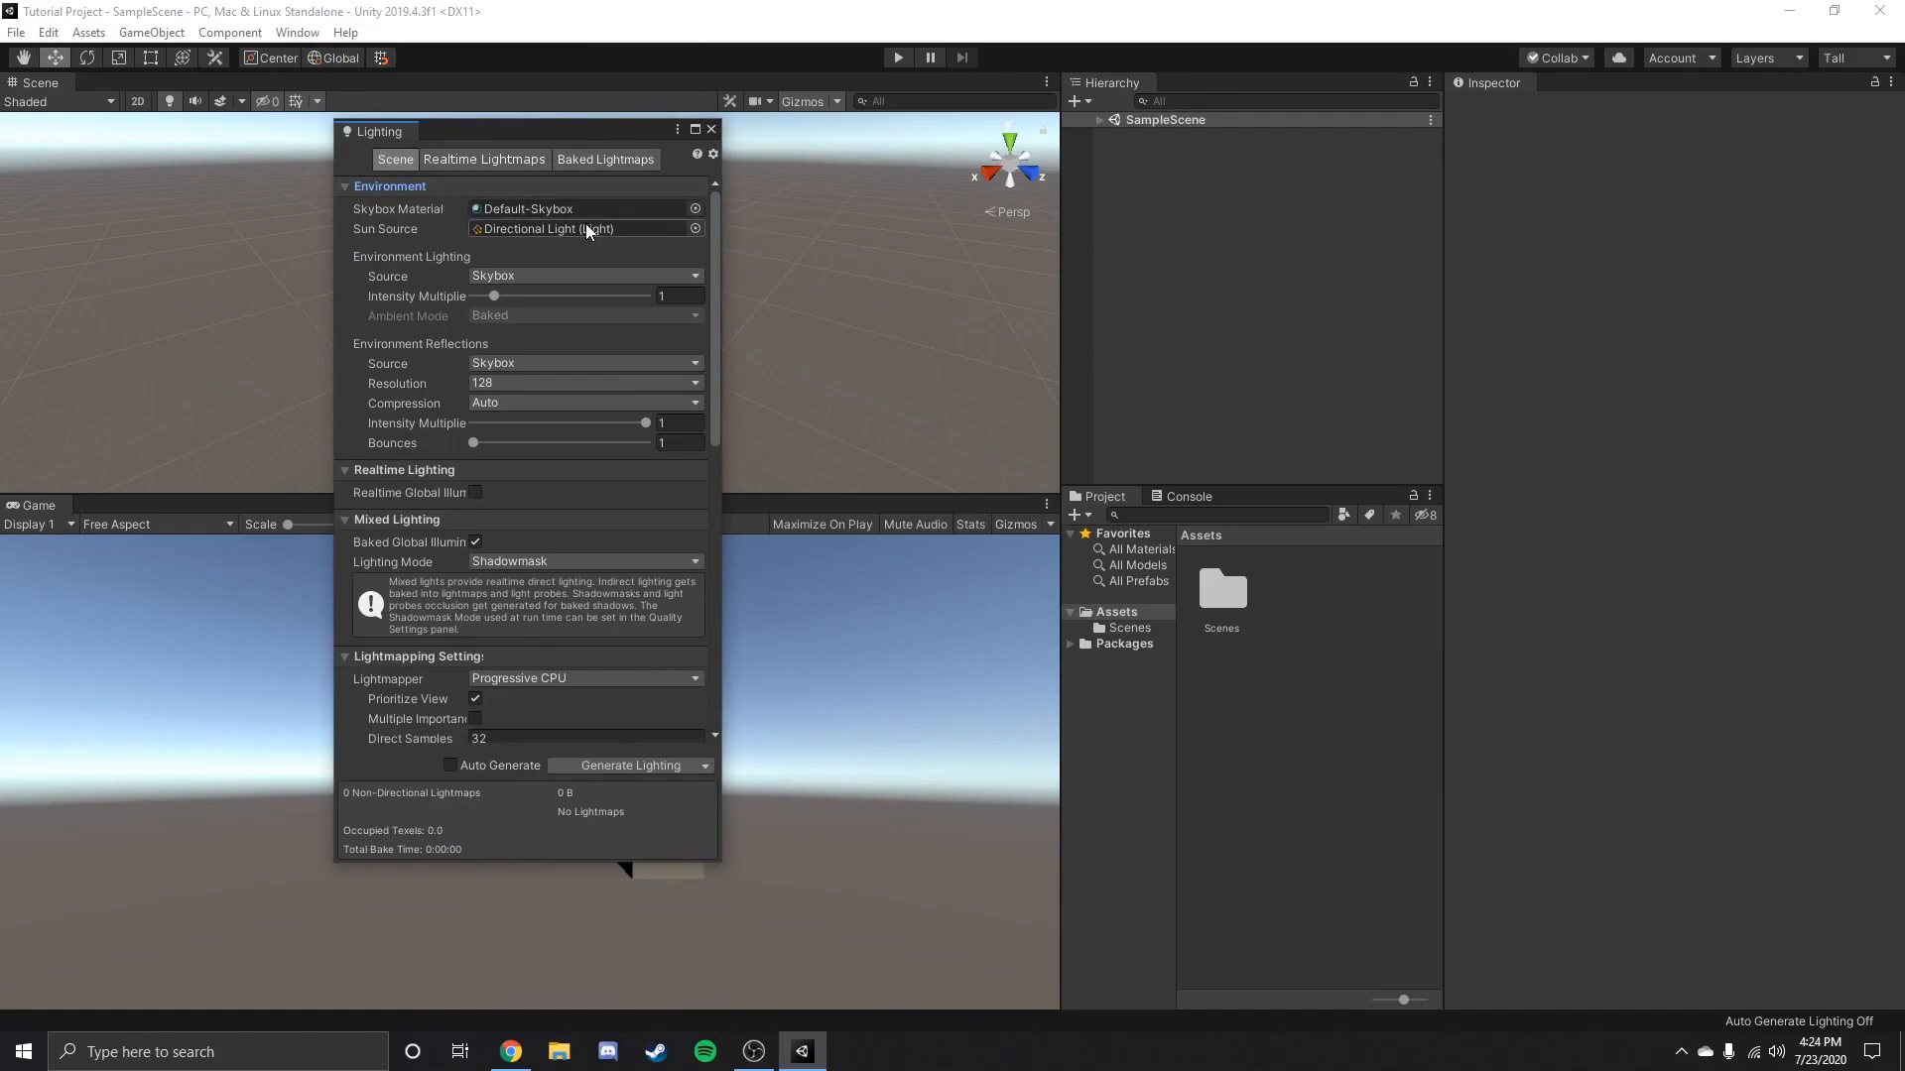
# Set the scene's Skybox Material to None.
pyautogui.click(694, 208)
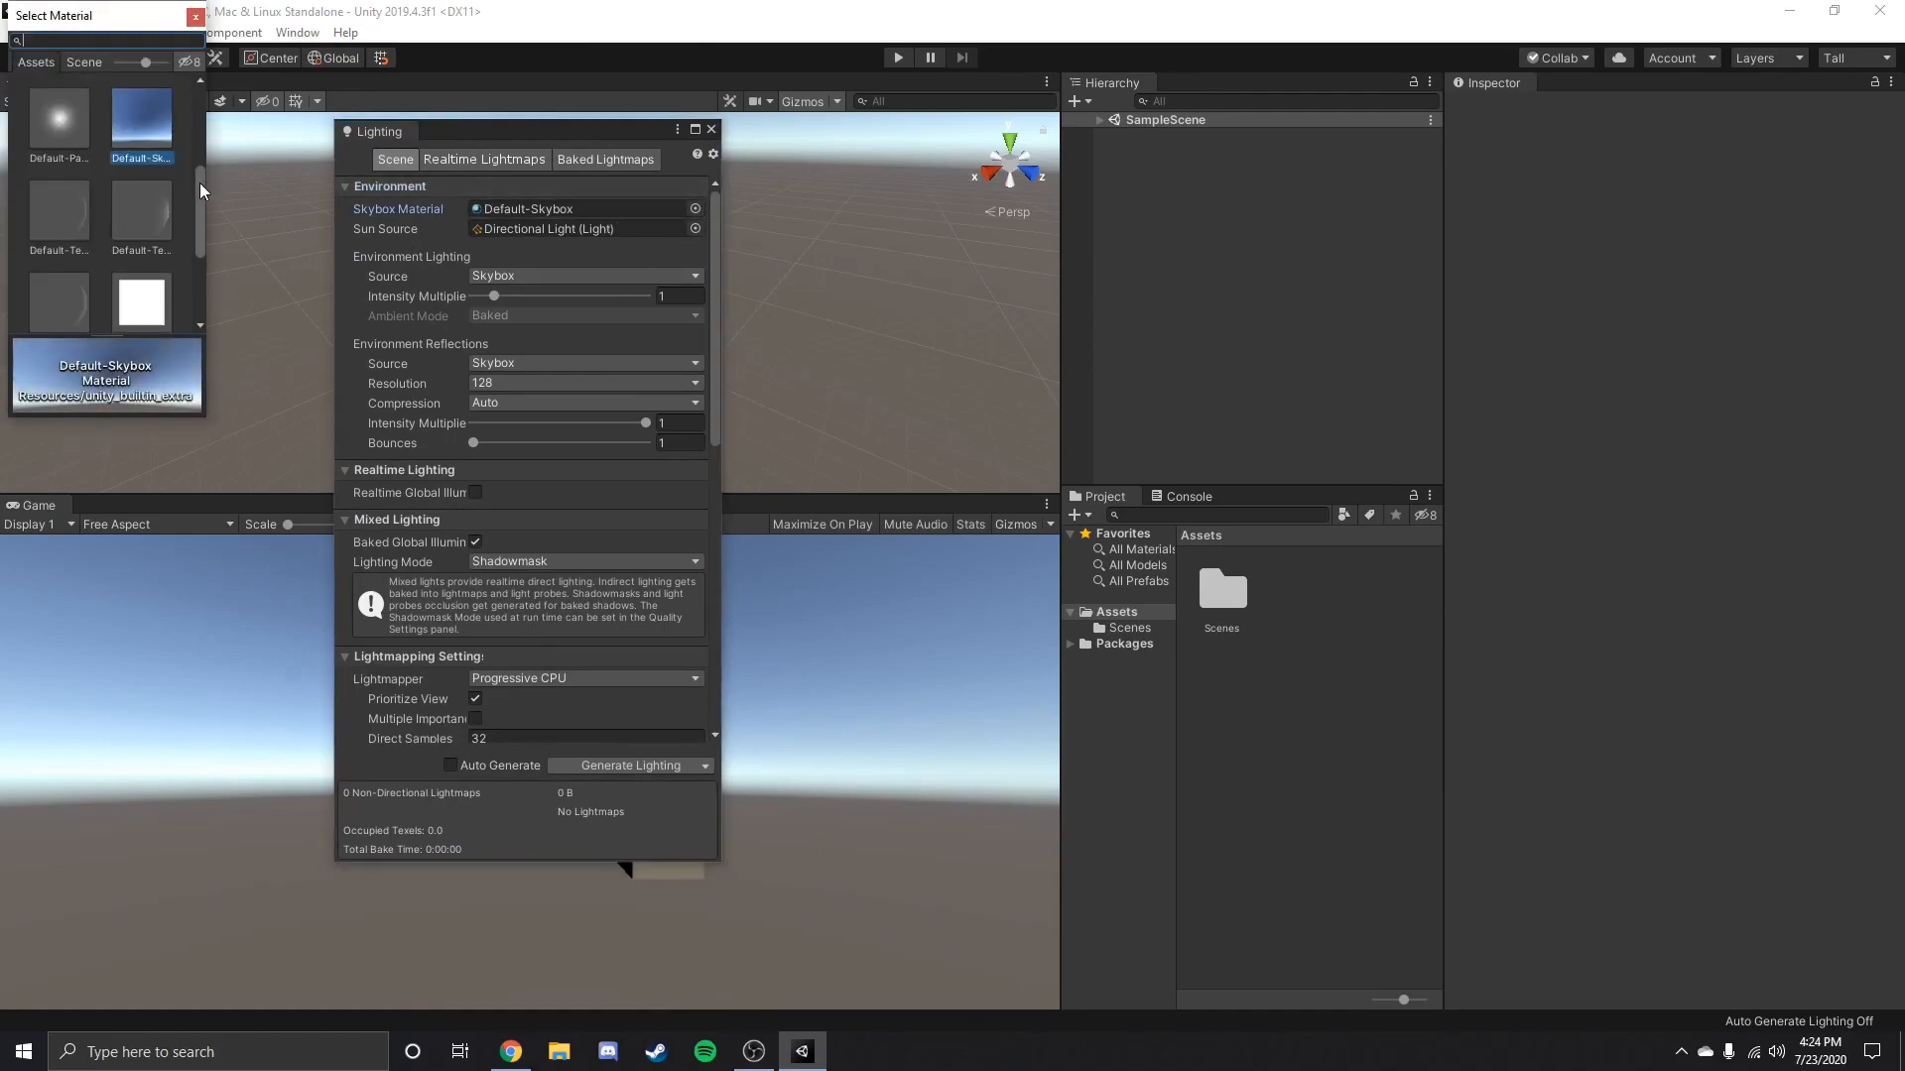
pyautogui.click(193, 17)
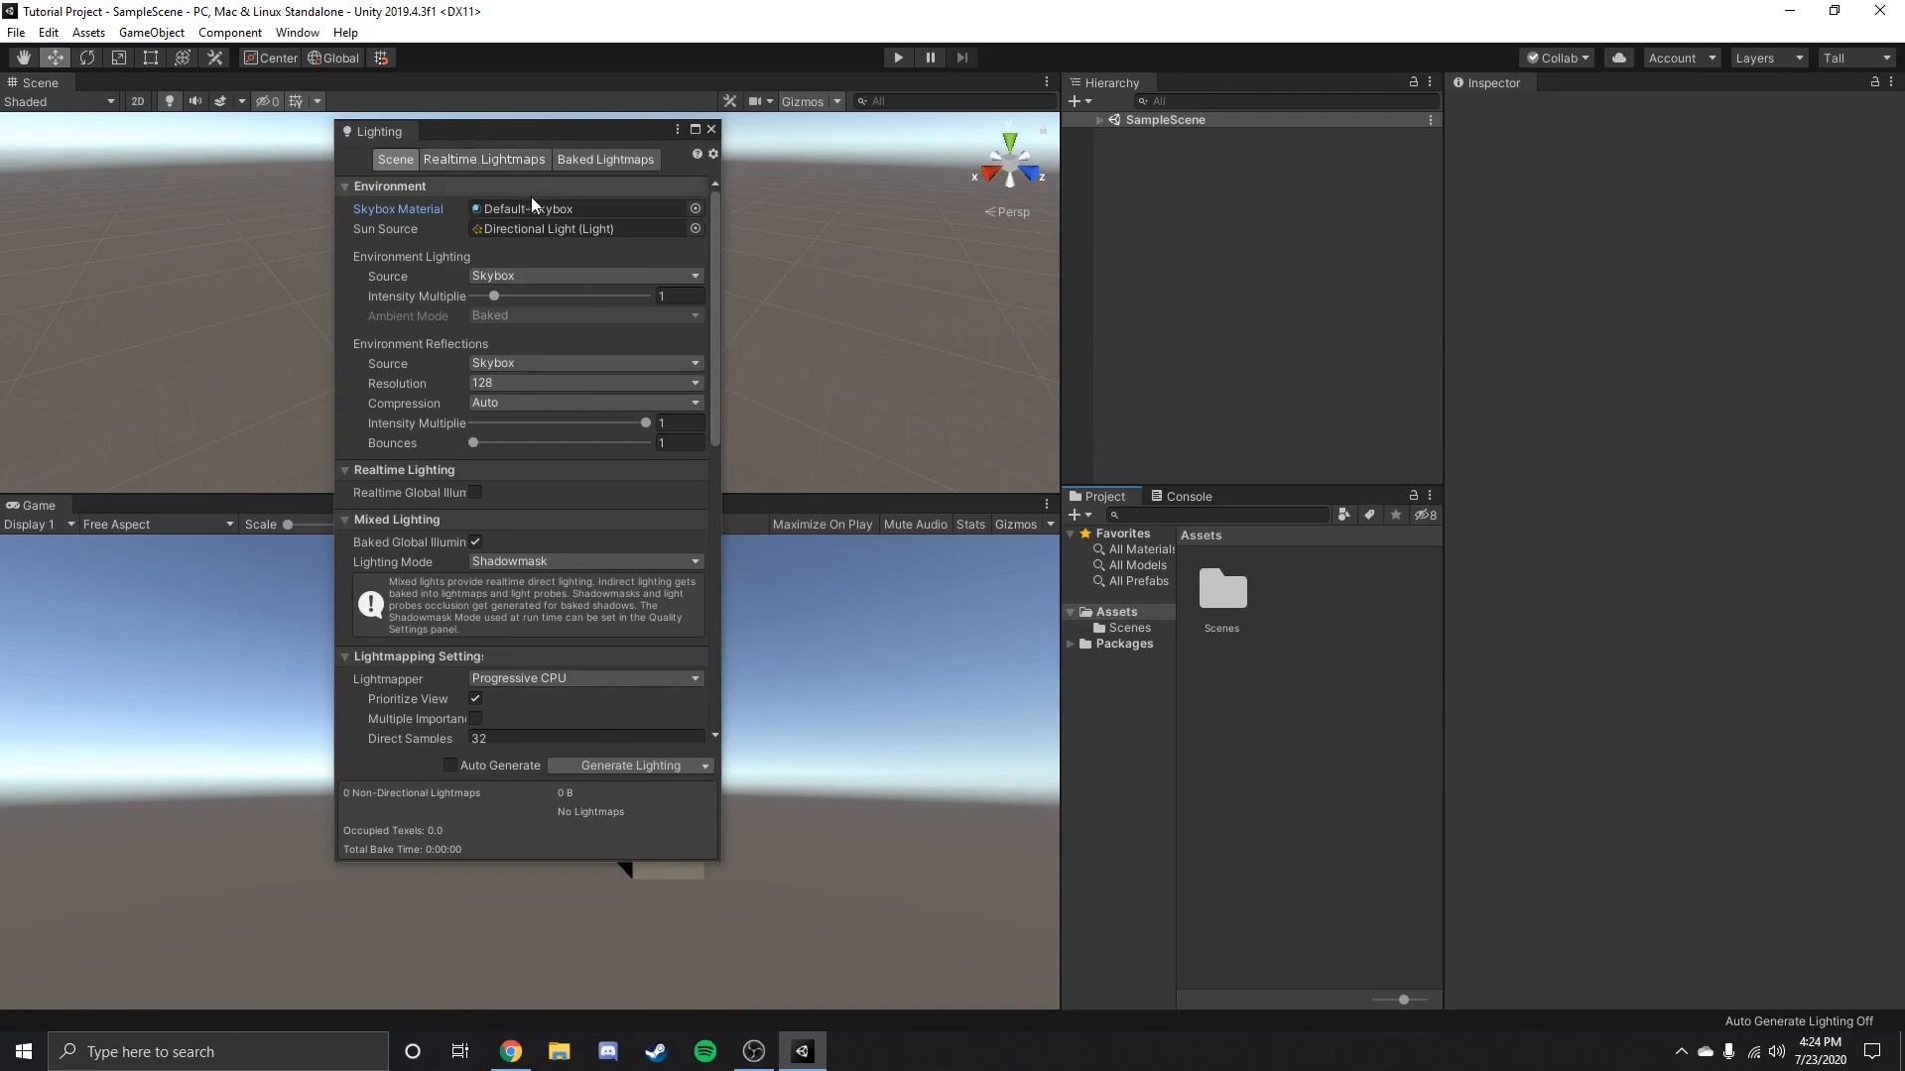
pyautogui.click(694, 208)
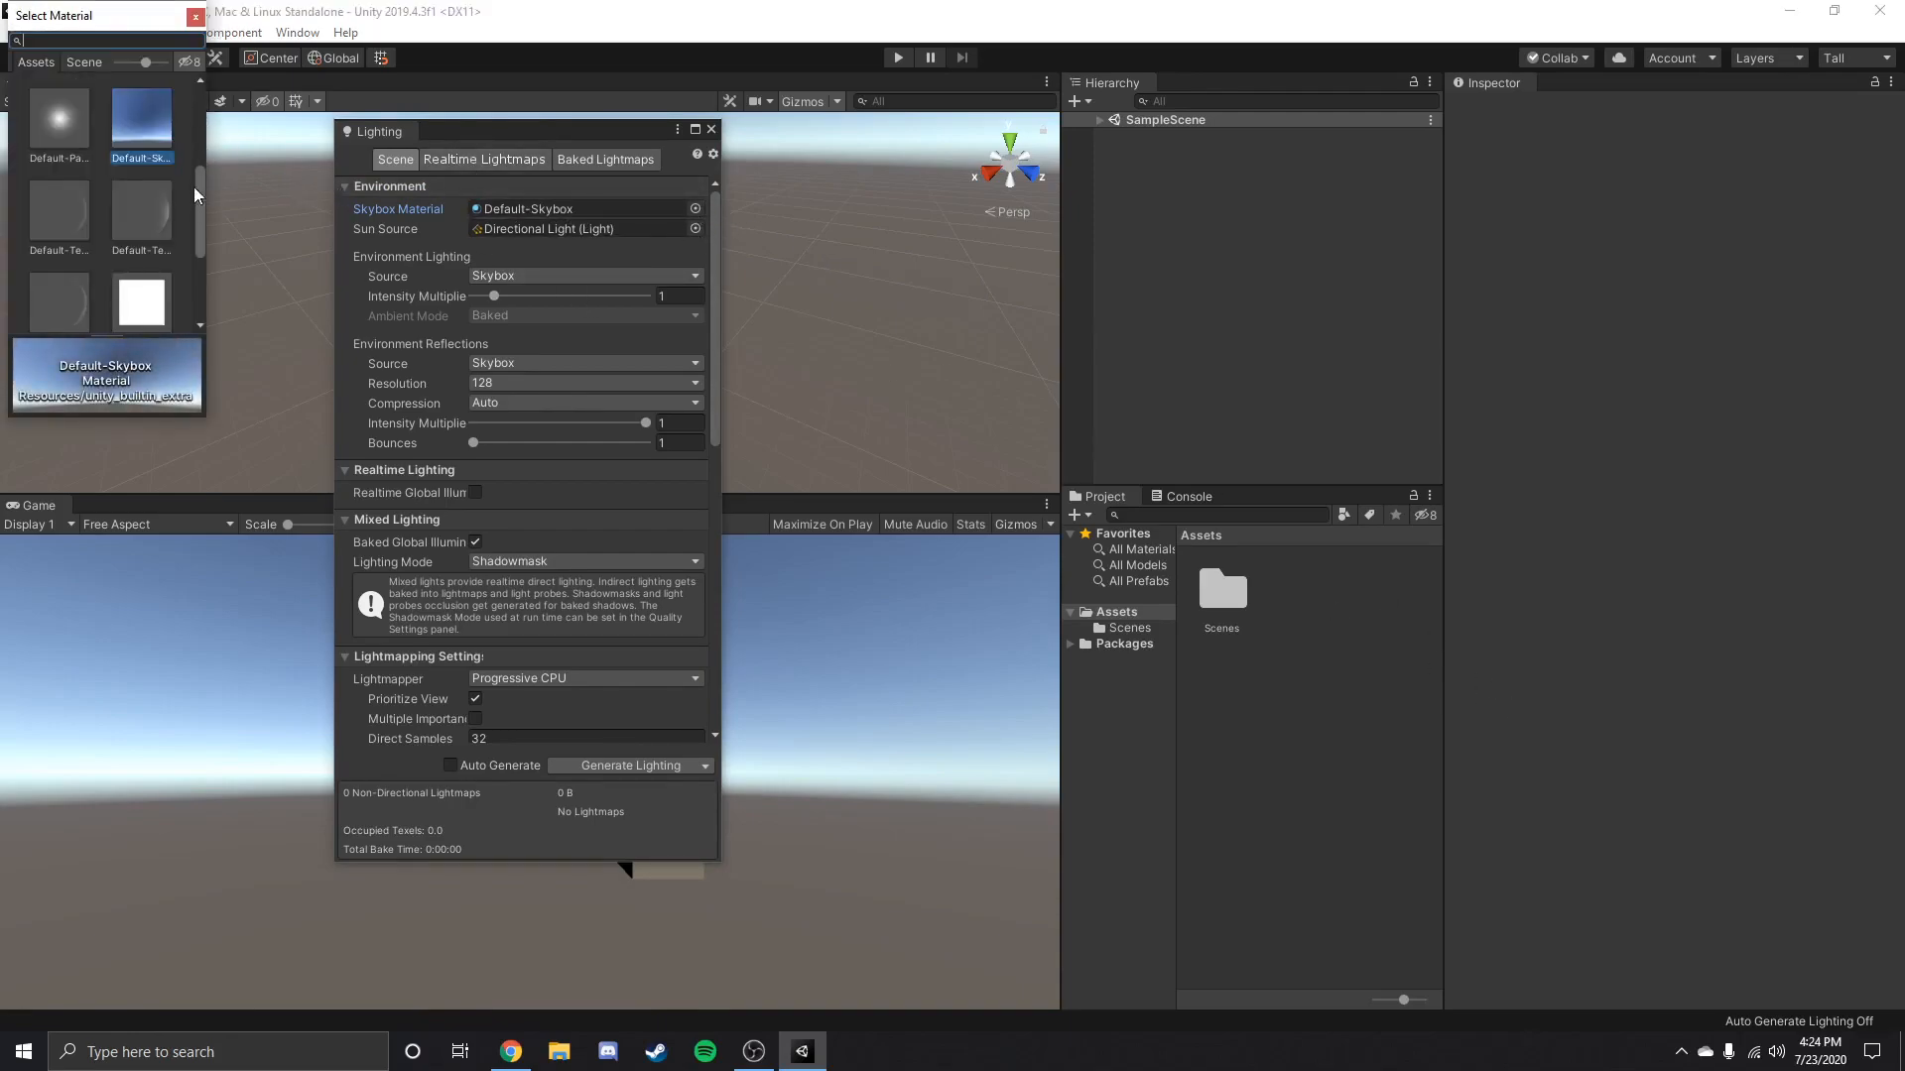
pyautogui.moveTo(141, 21); pyautogui.dragTo(316, 124)
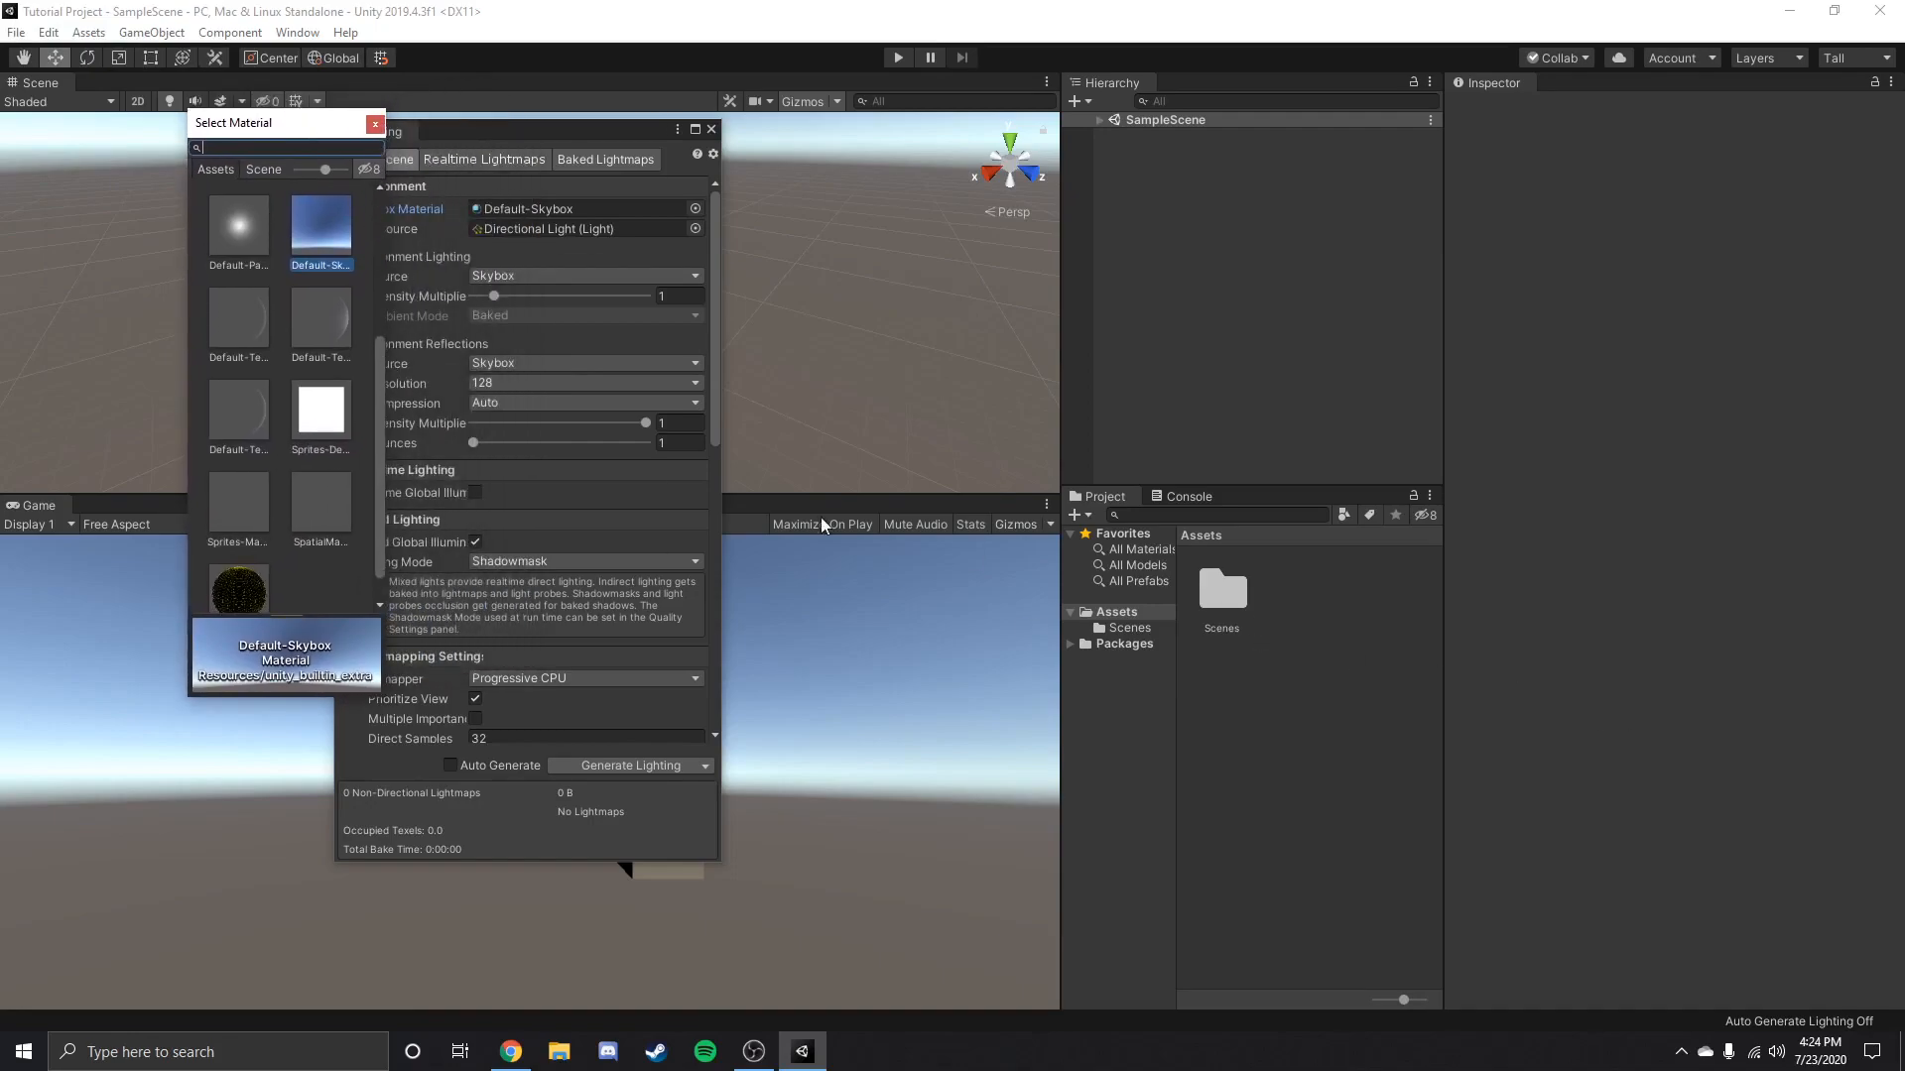
pyautogui.moveTo(378, 358); pyautogui.dragTo(377, 213)
pyautogui.doubleClick(230, 216)
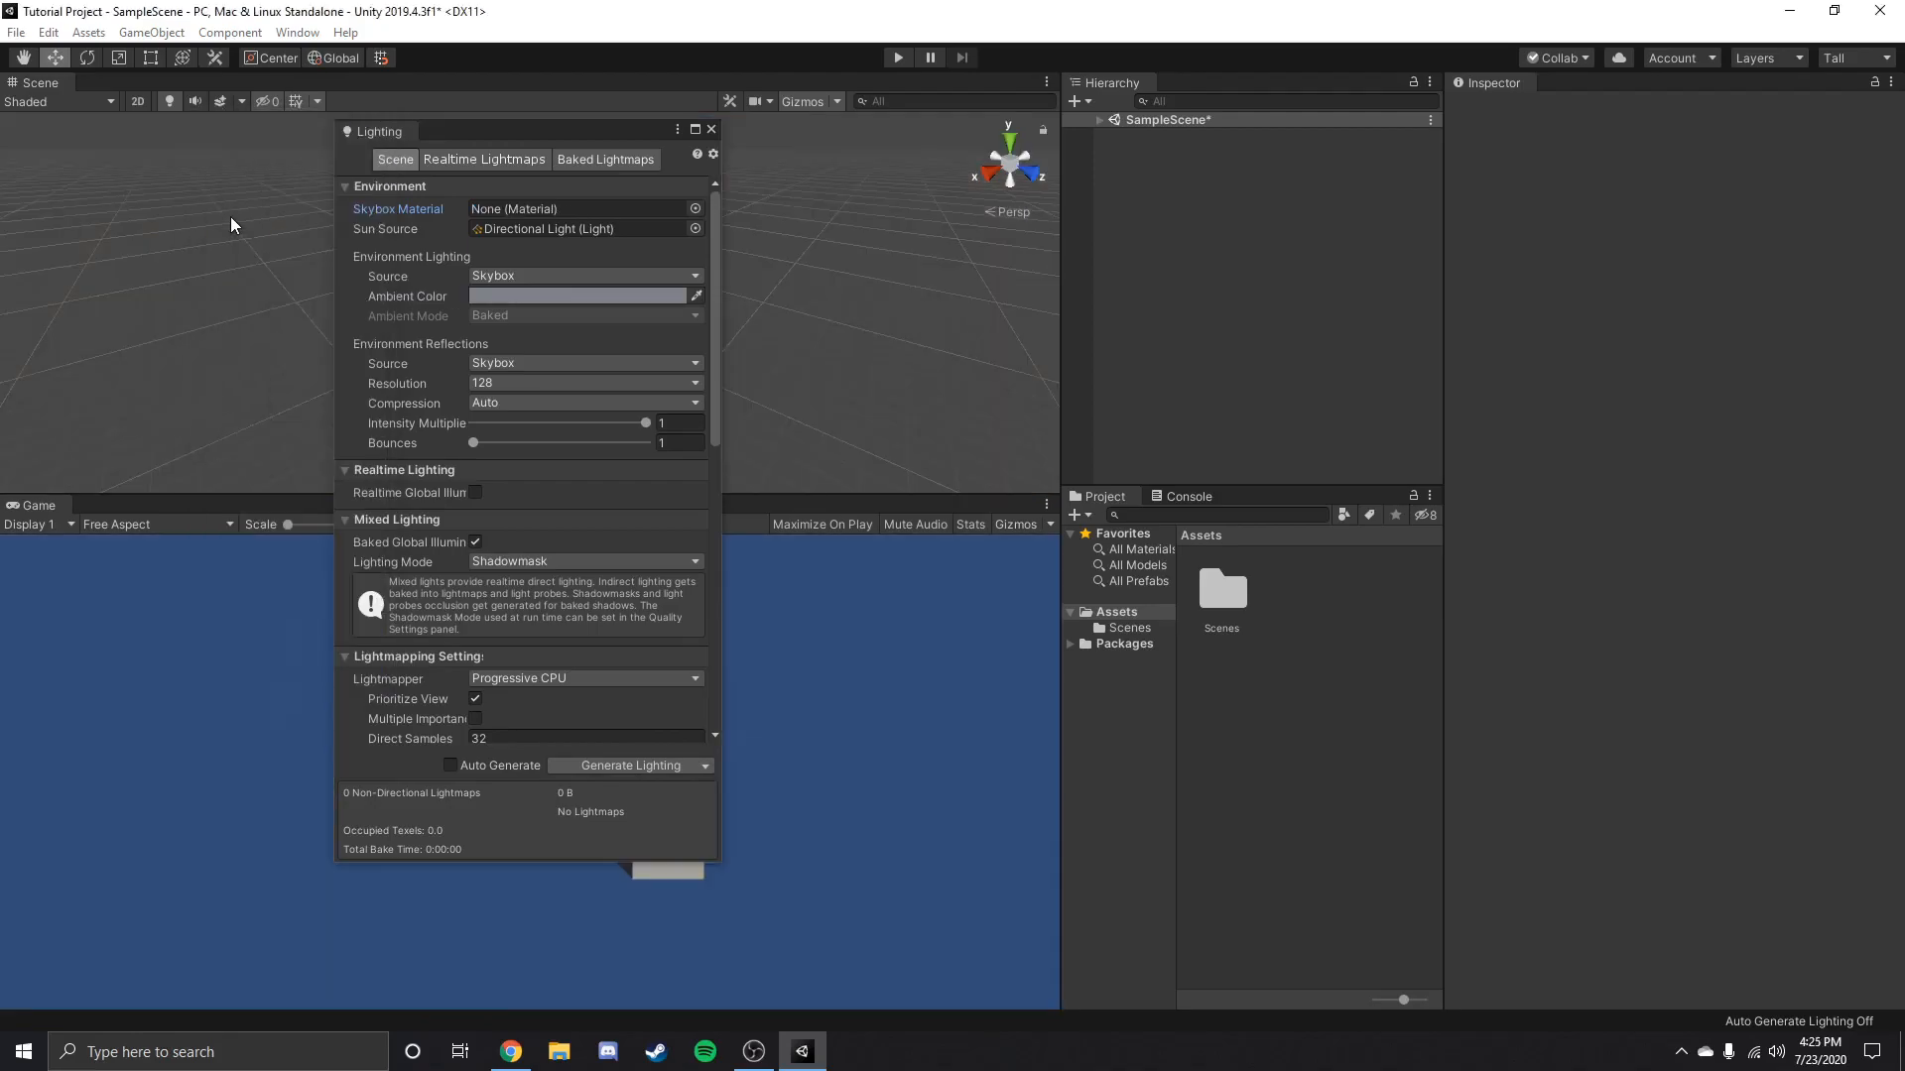
# Close the Lighting window and save SampleScene.
pyautogui.moveTo(478, 139); pyautogui.dragTo(310, 151)
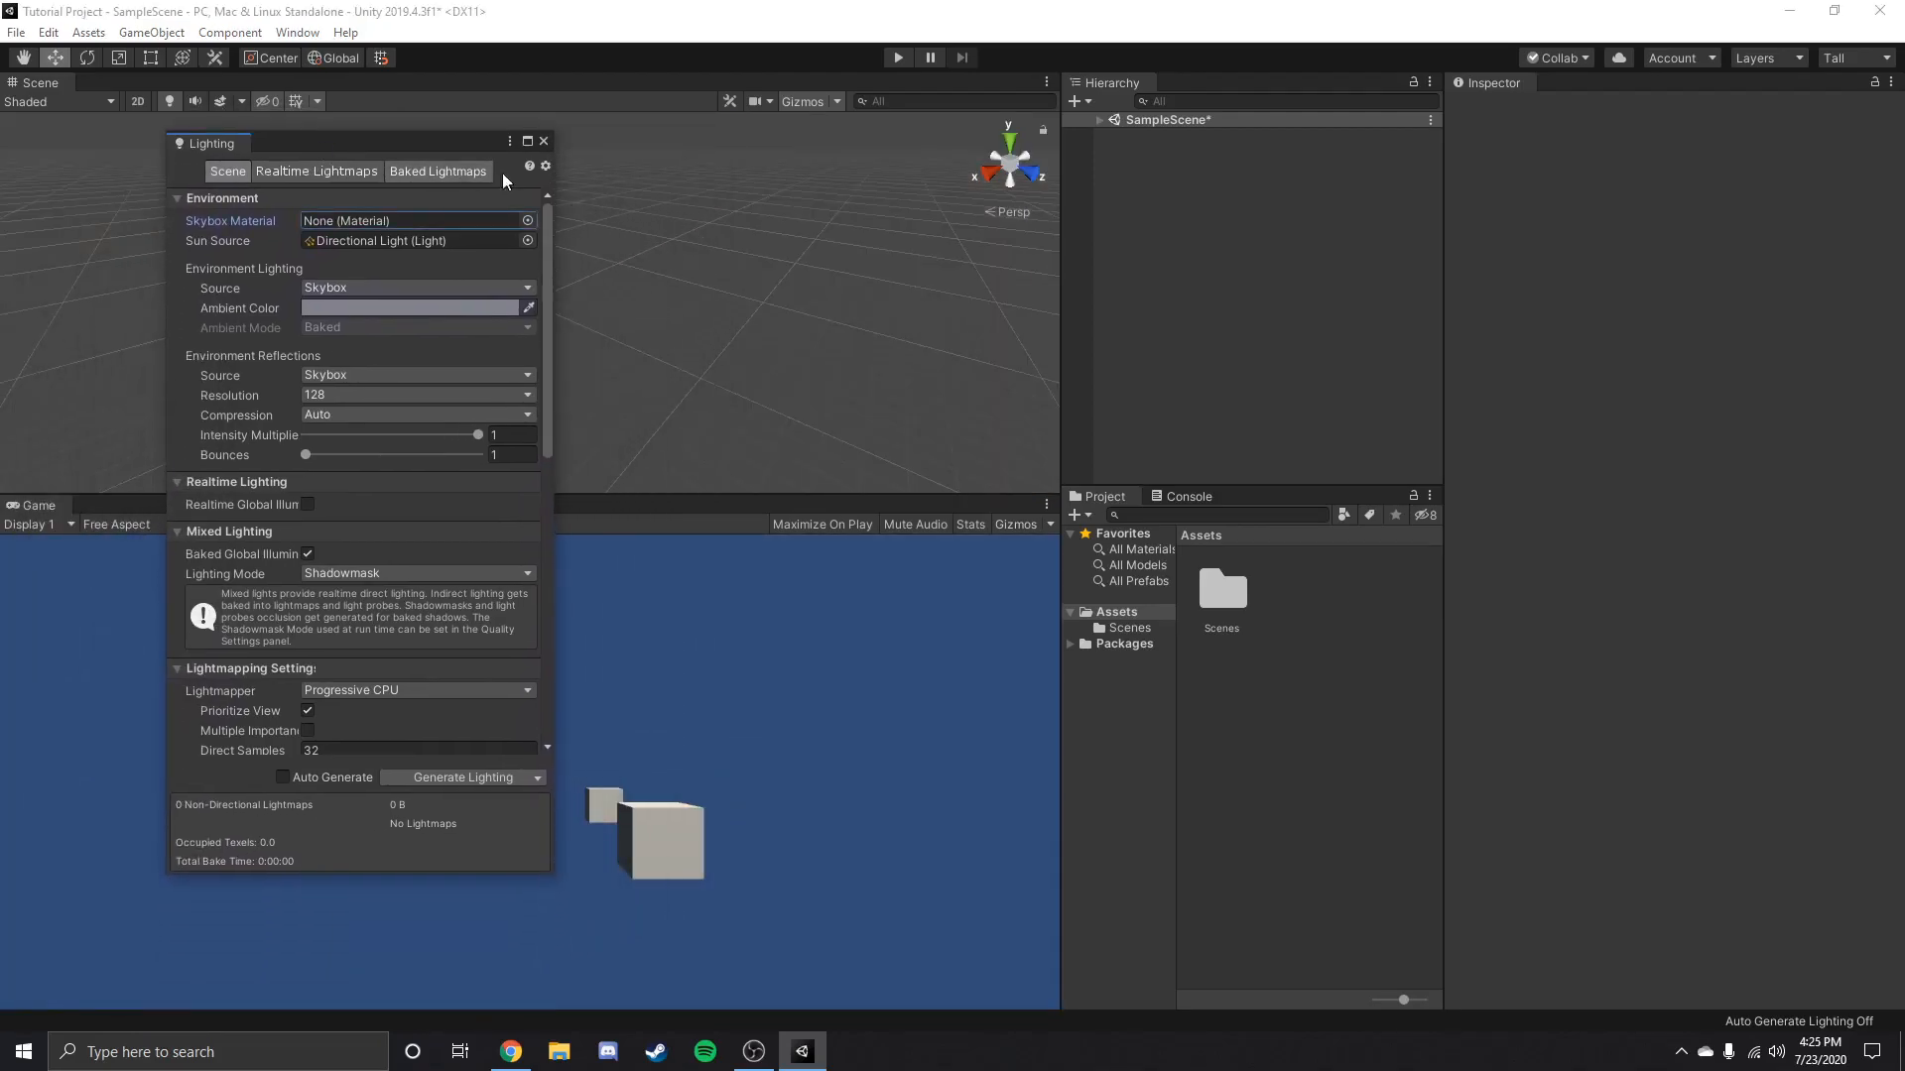
pyautogui.click(544, 142)
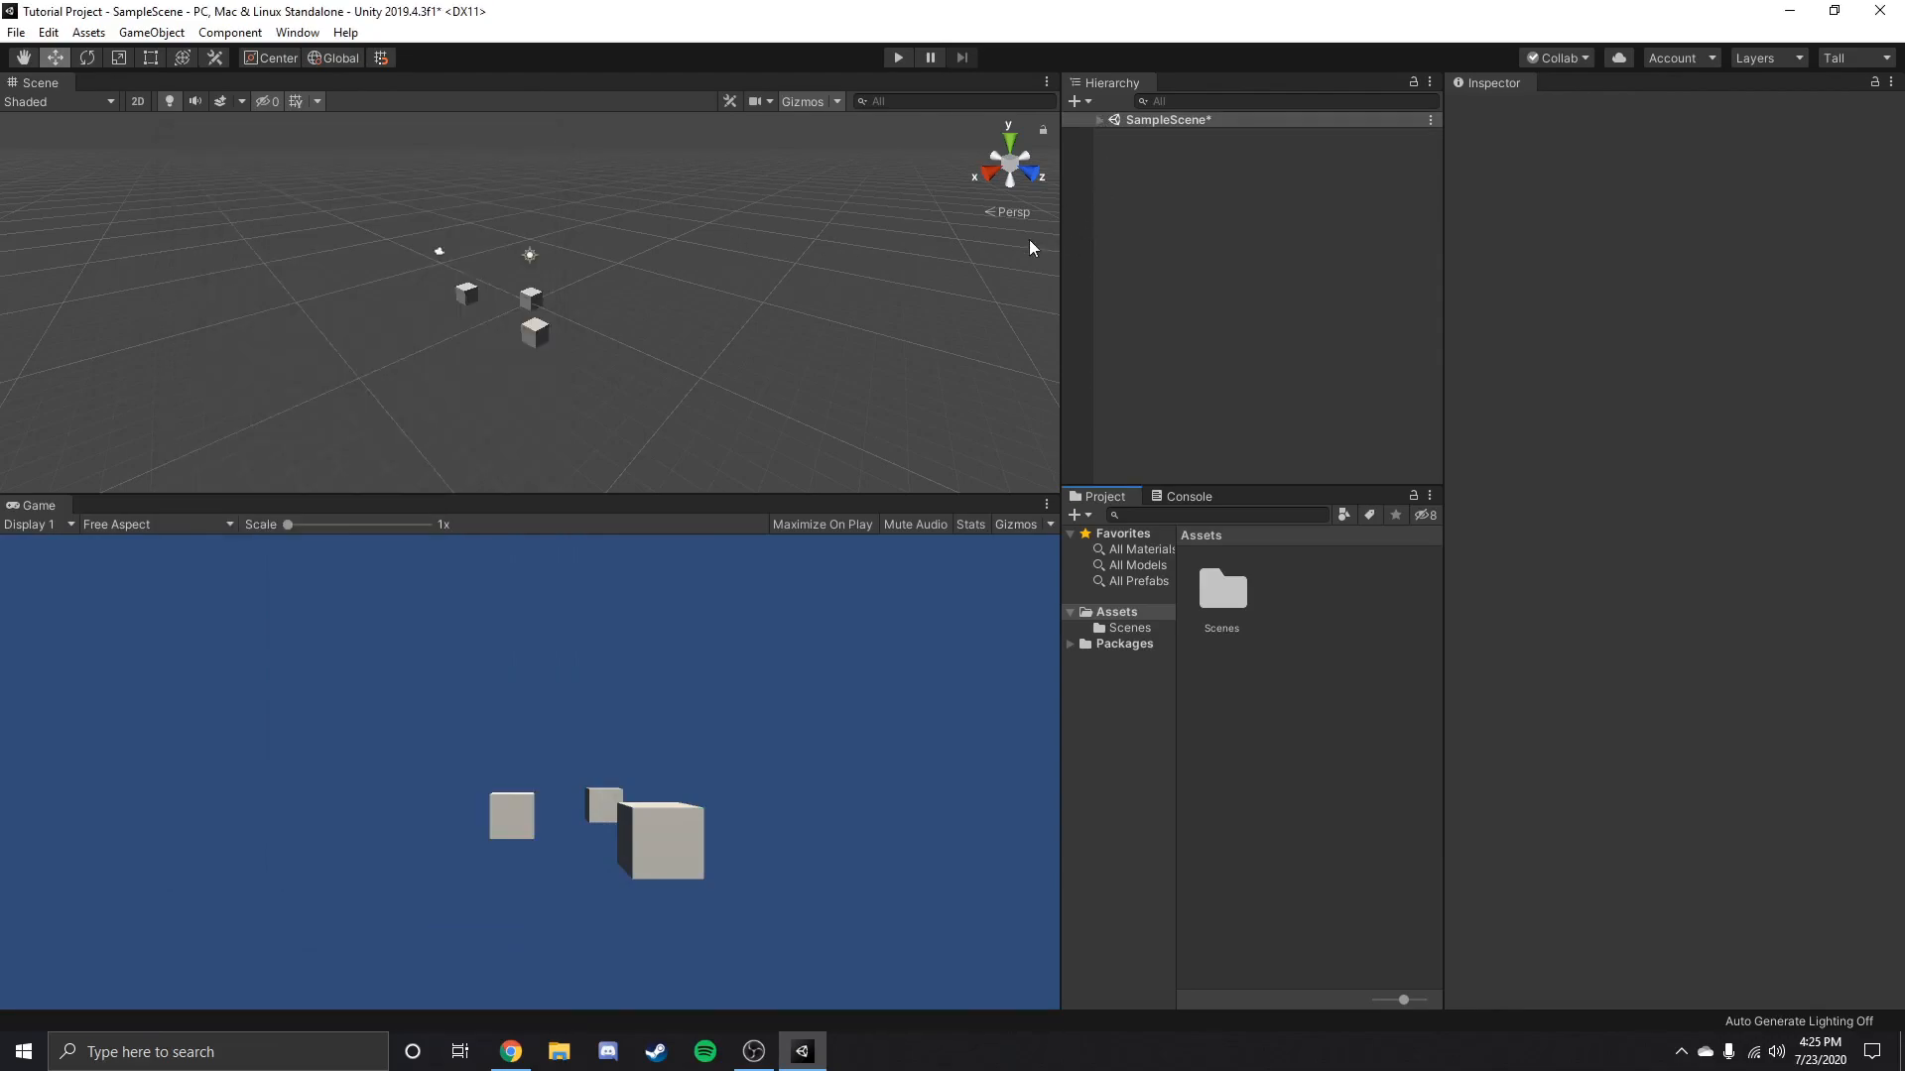
pyautogui.hotkey('ctrl', 's')
# Expand SampleScene in the Hierarchy and inspect the Main Camera and each of the cubes.
pyautogui.click(1099, 119)
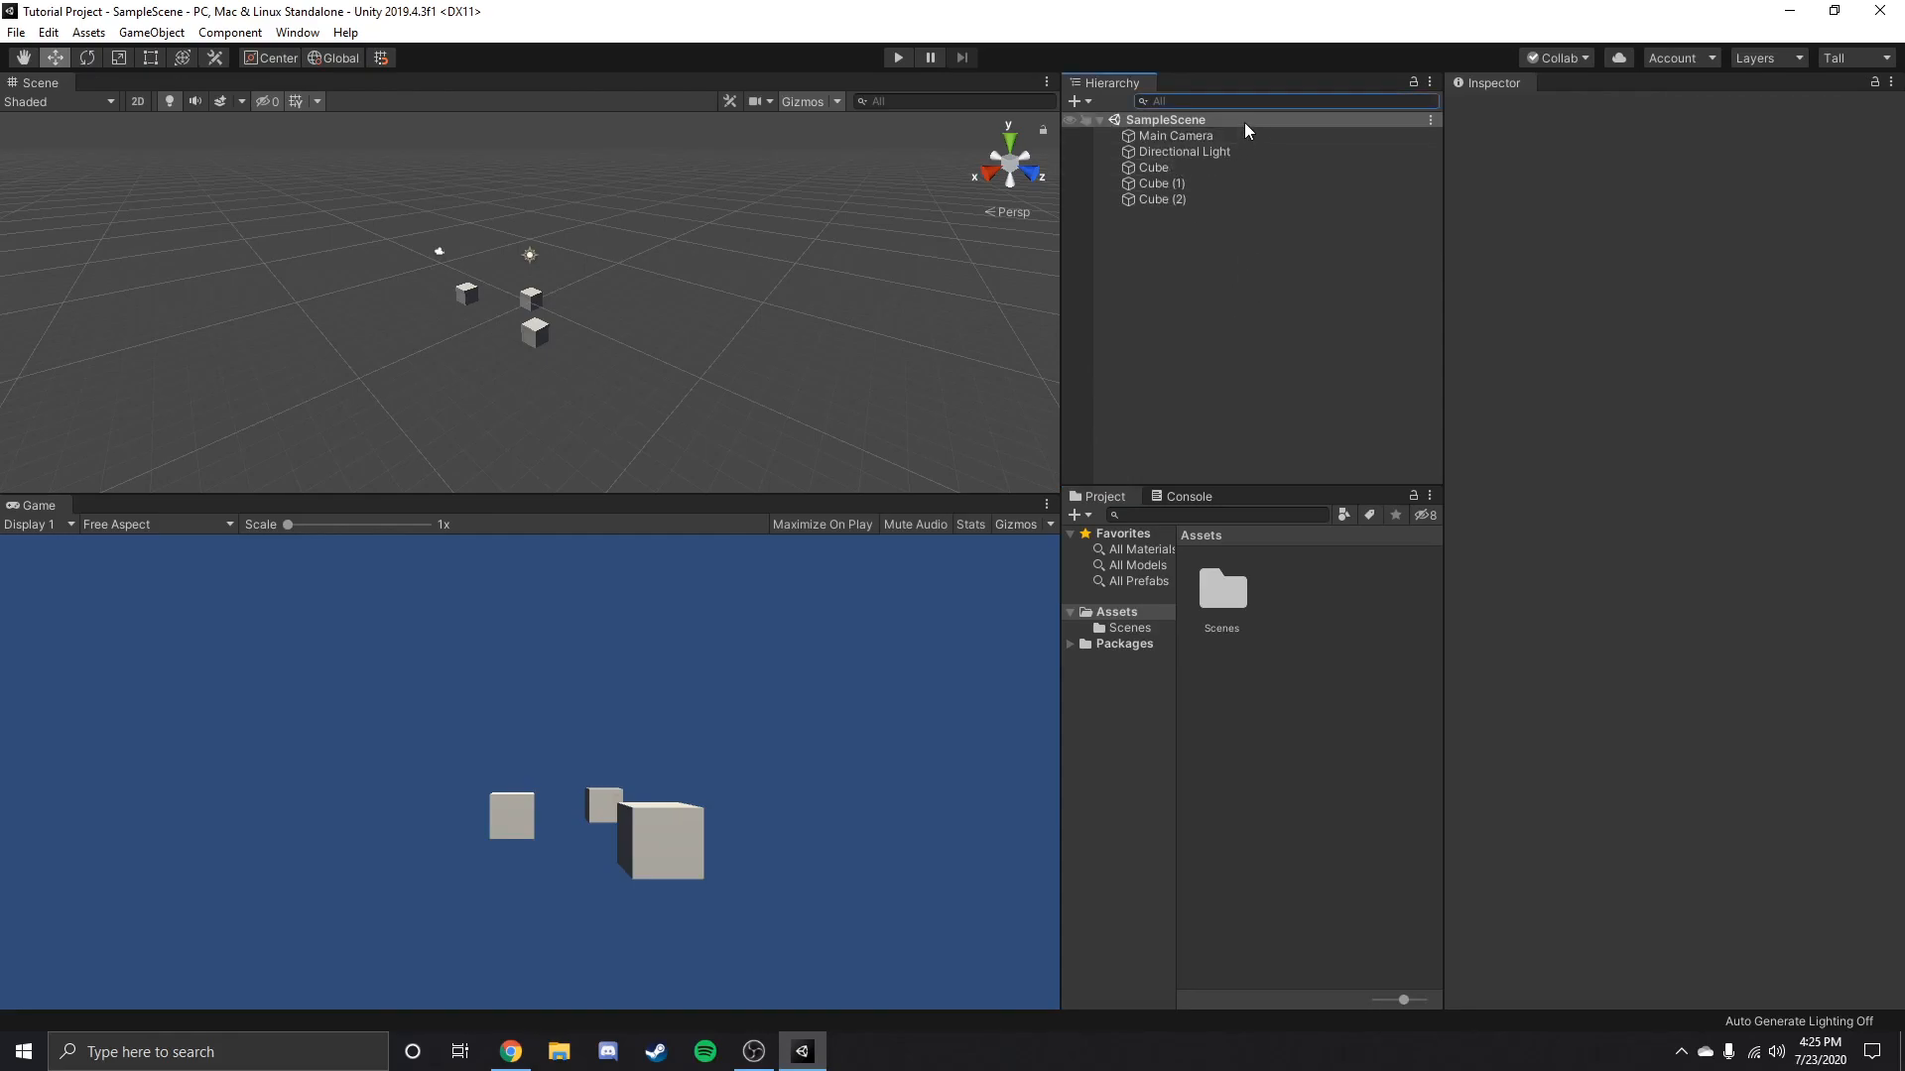
pyautogui.click(1193, 149)
pyautogui.click(1194, 136)
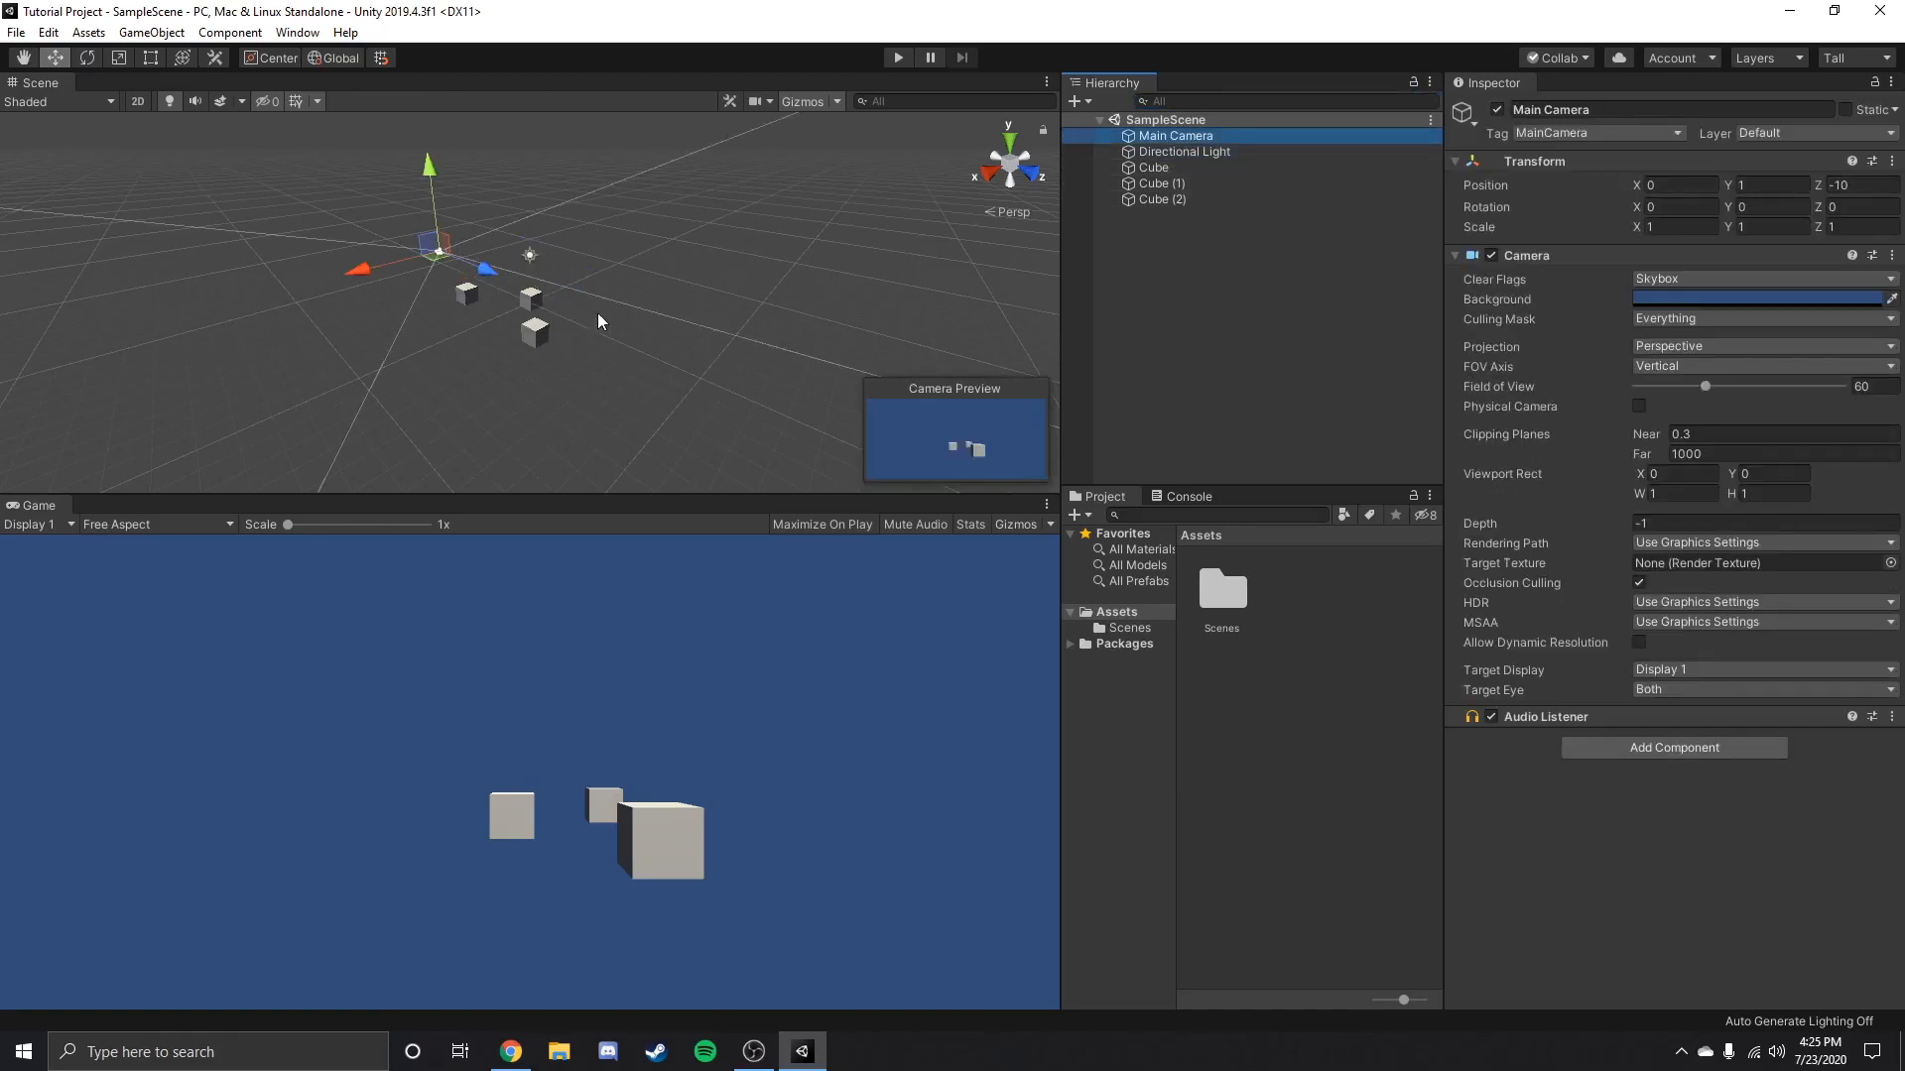
pyautogui.click(1154, 169)
pyautogui.click(1161, 184)
pyautogui.click(1162, 200)
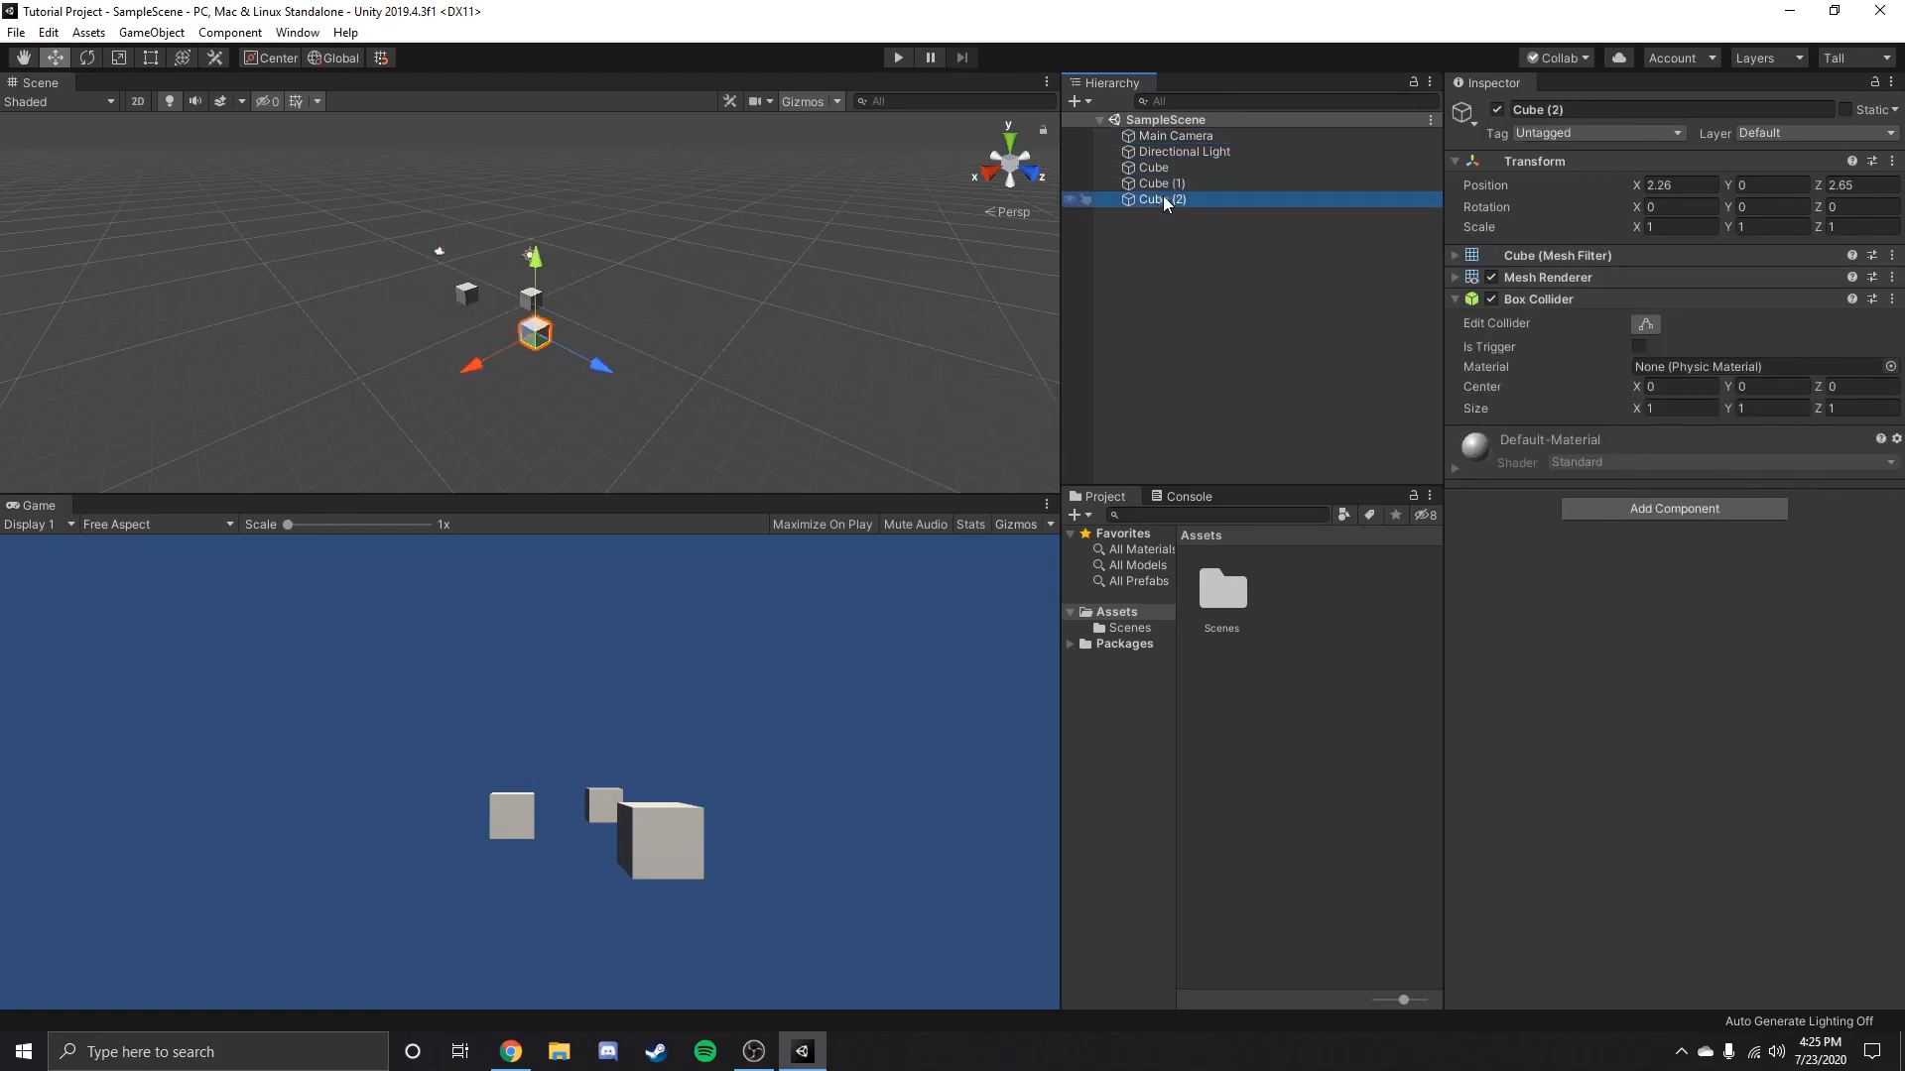
# Delete Cube (2) and Cube (1) from SampleScene.
pyautogui.press('Delete')
pyautogui.click(1164, 185)
pyautogui.press('Delete')
# Reset the Transform of the remaining Cube.
pyautogui.click(1152, 169)
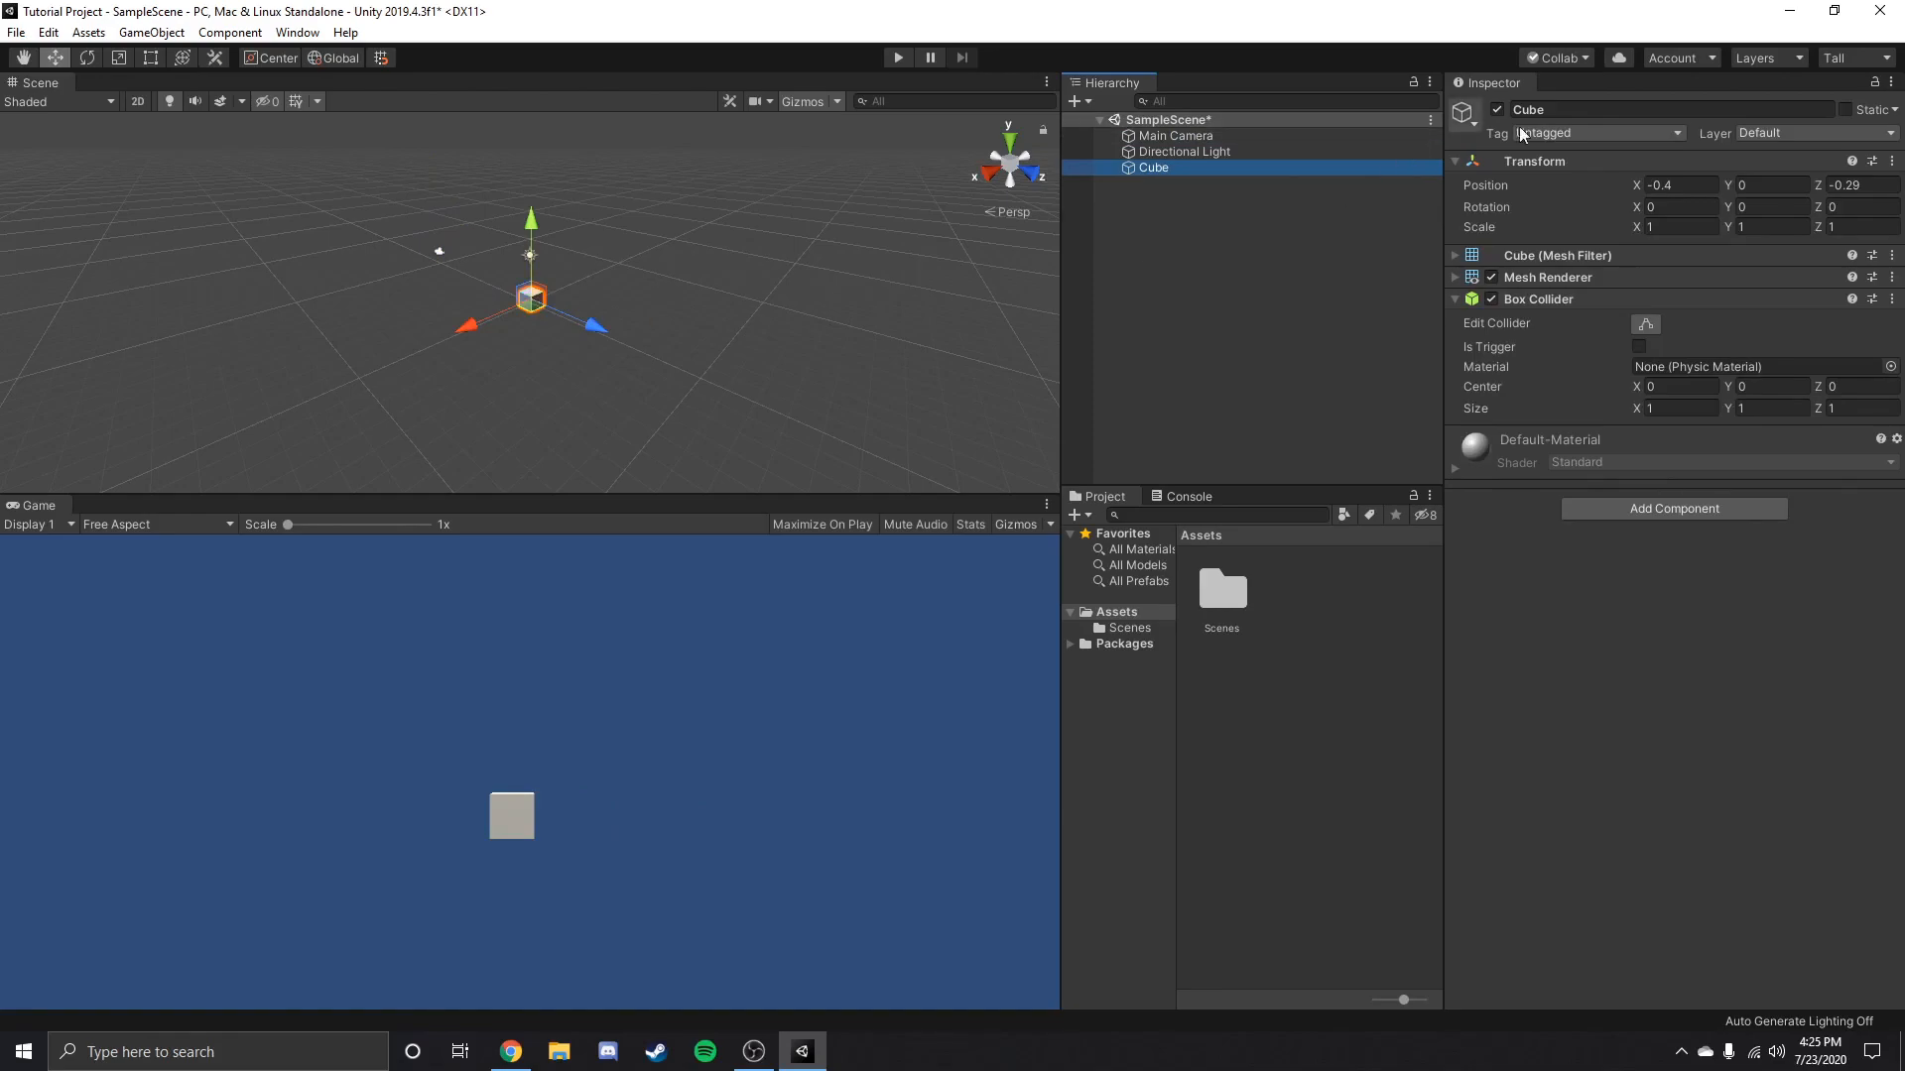
pyautogui.click(1686, 186)
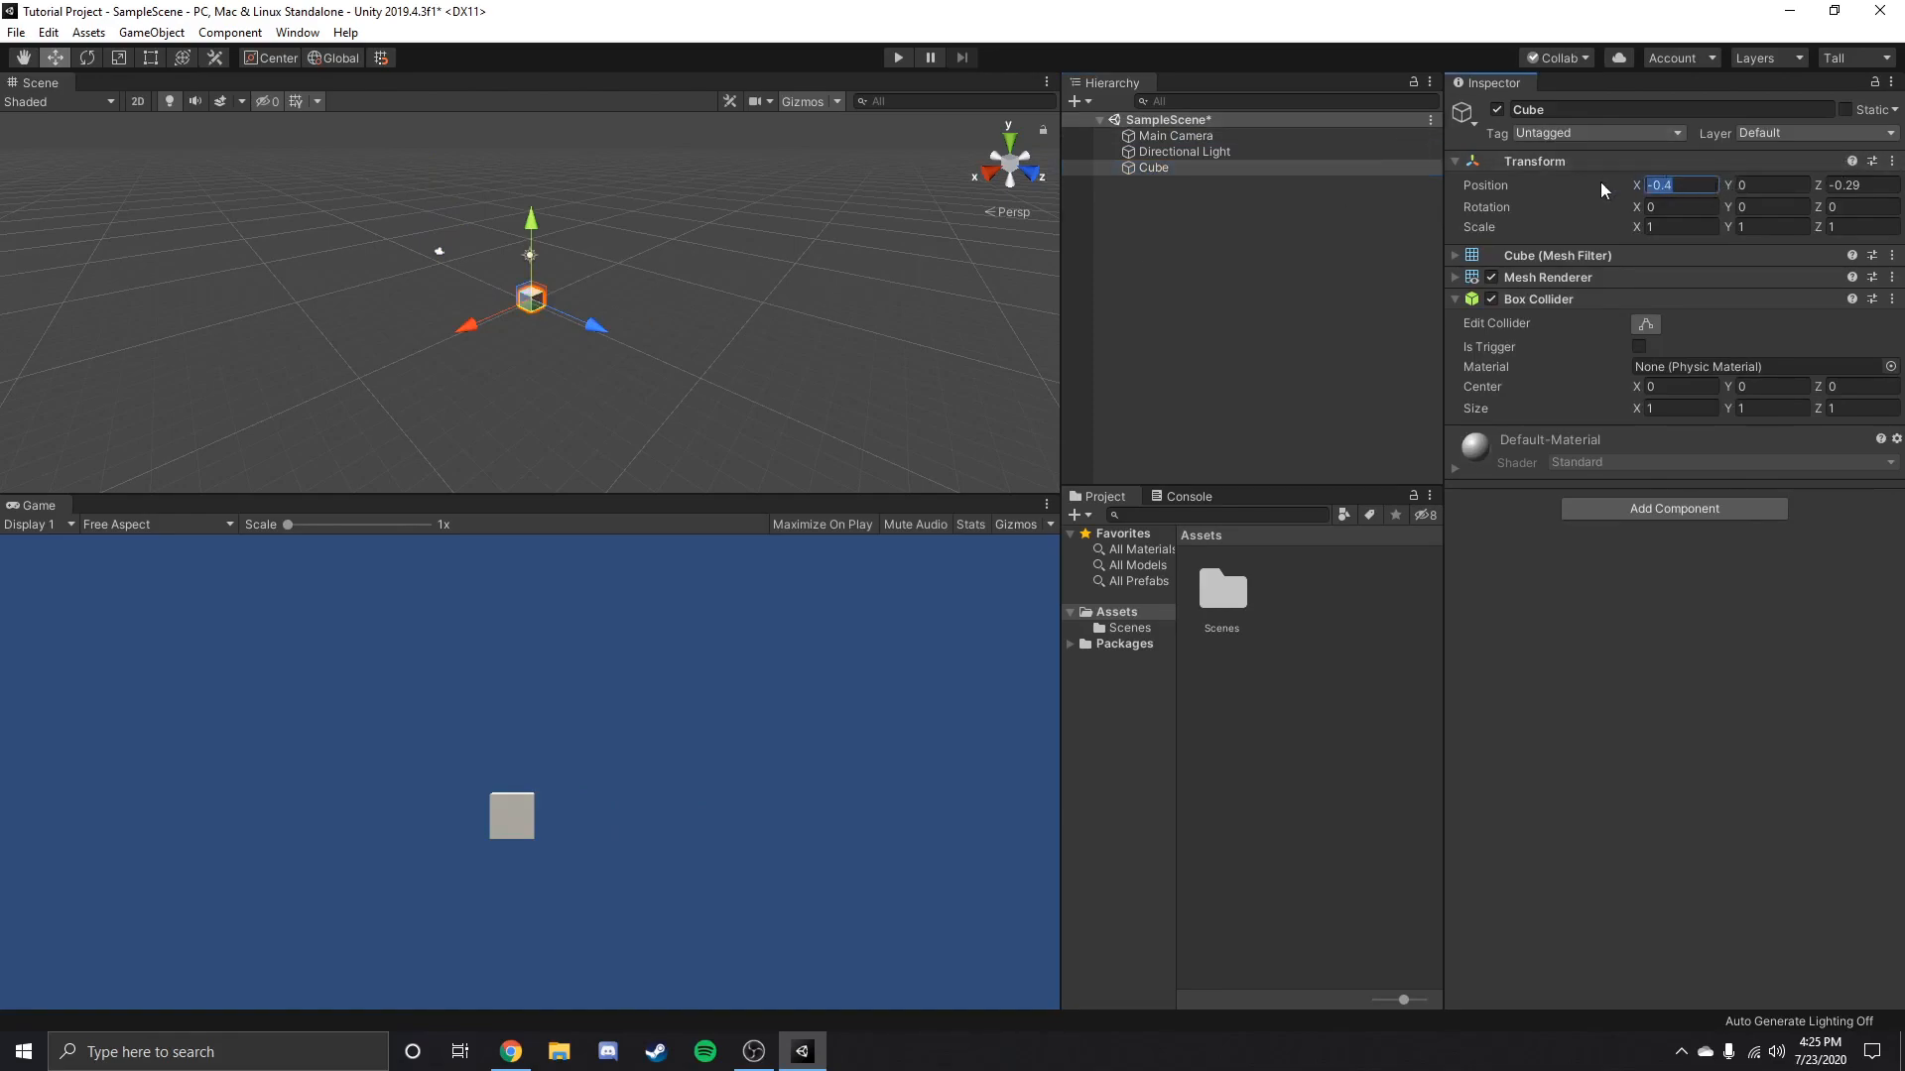
pyautogui.click(1892, 163)
pyautogui.click(1744, 183)
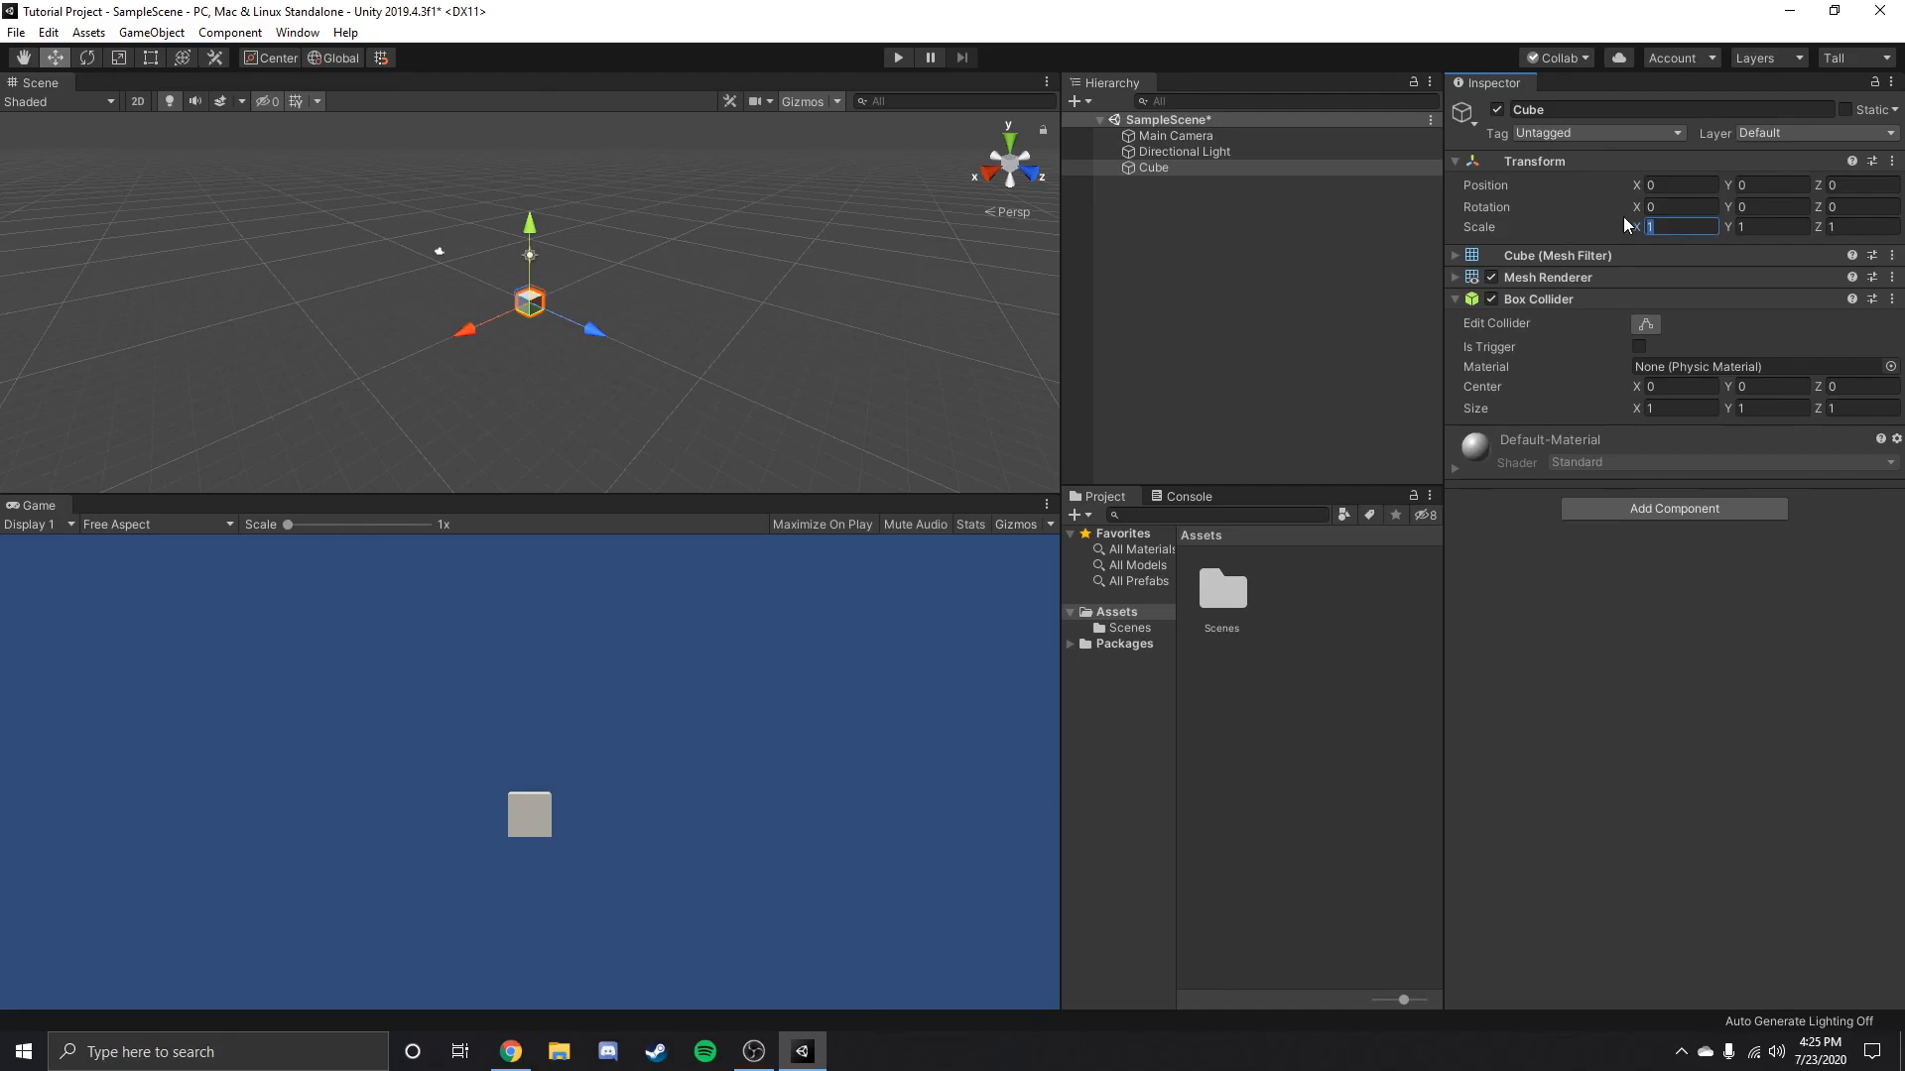
# Add a 3D plane to the scene as a trial floor, then delete it.
pyautogui.click(1082, 102)
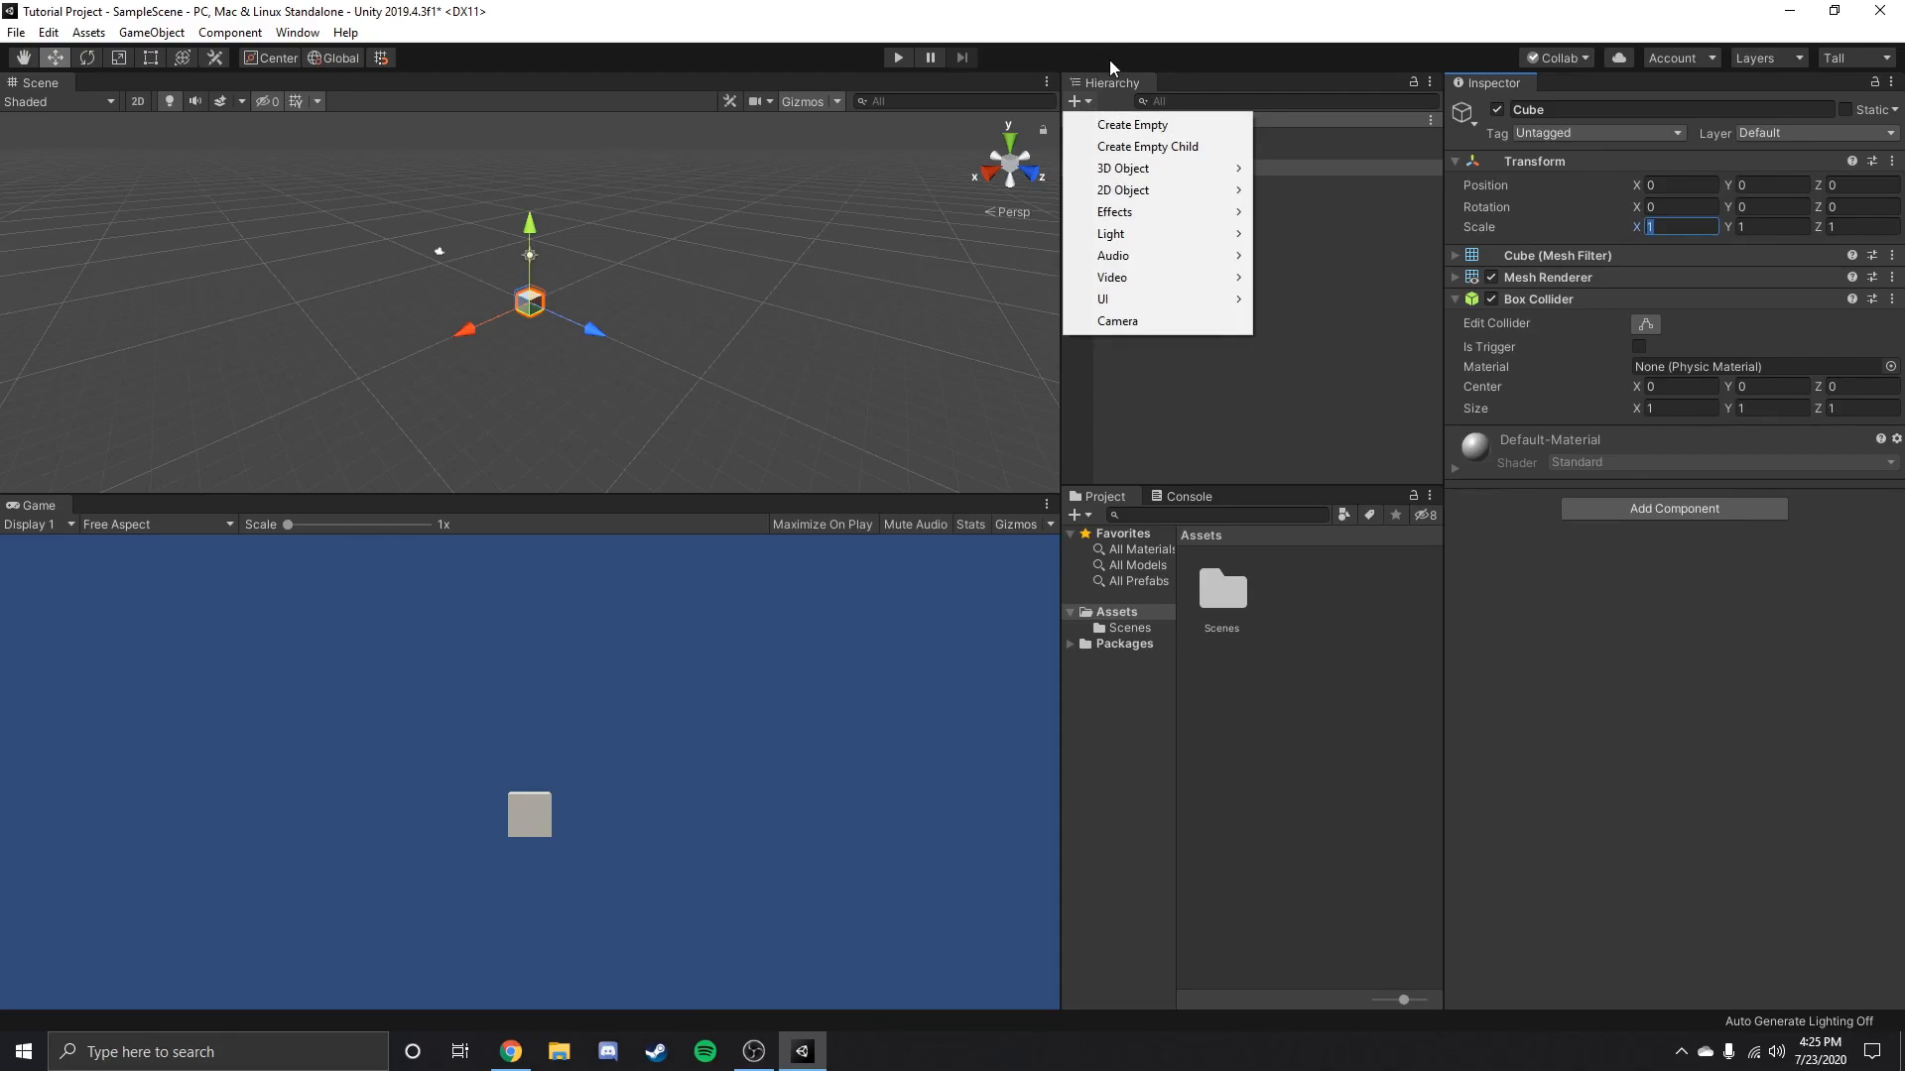
pyautogui.moveTo(1125, 176)
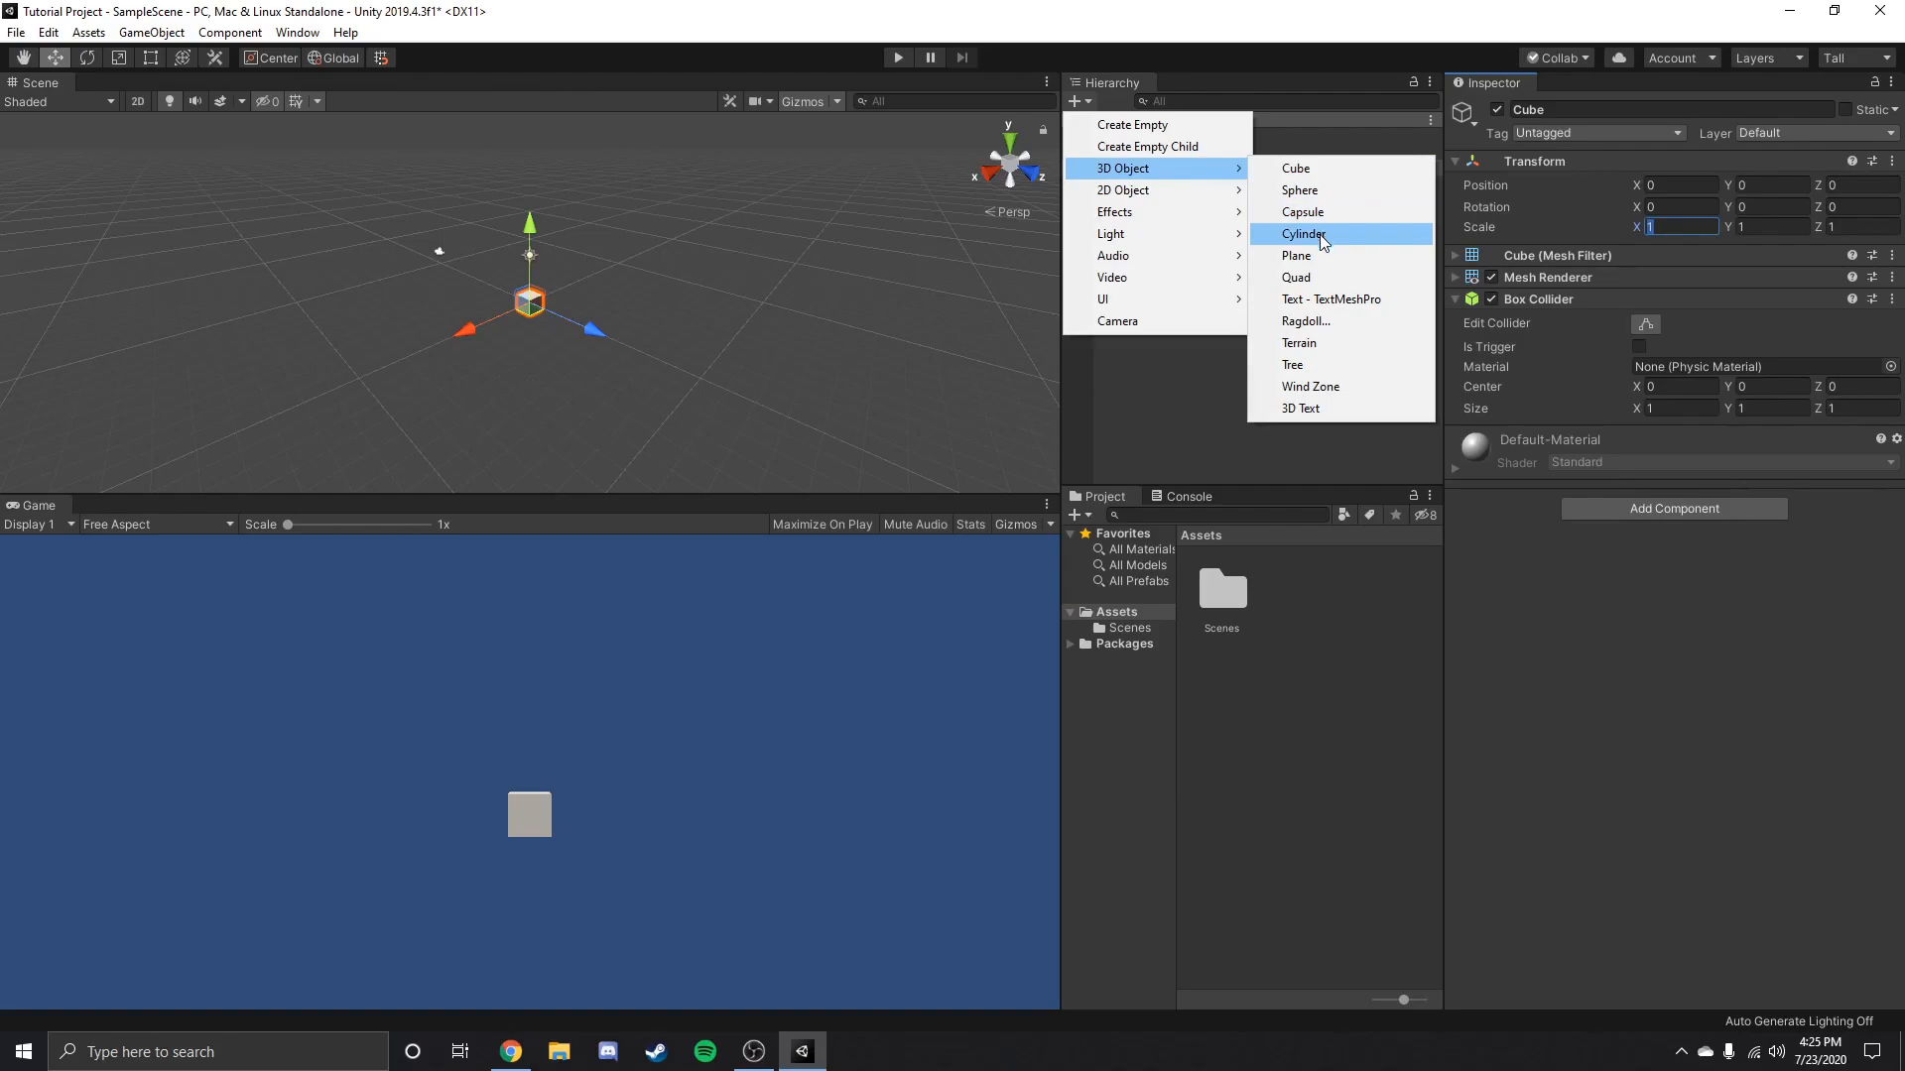
pyautogui.click(1304, 257)
pyautogui.scroll(8, 583, 335)
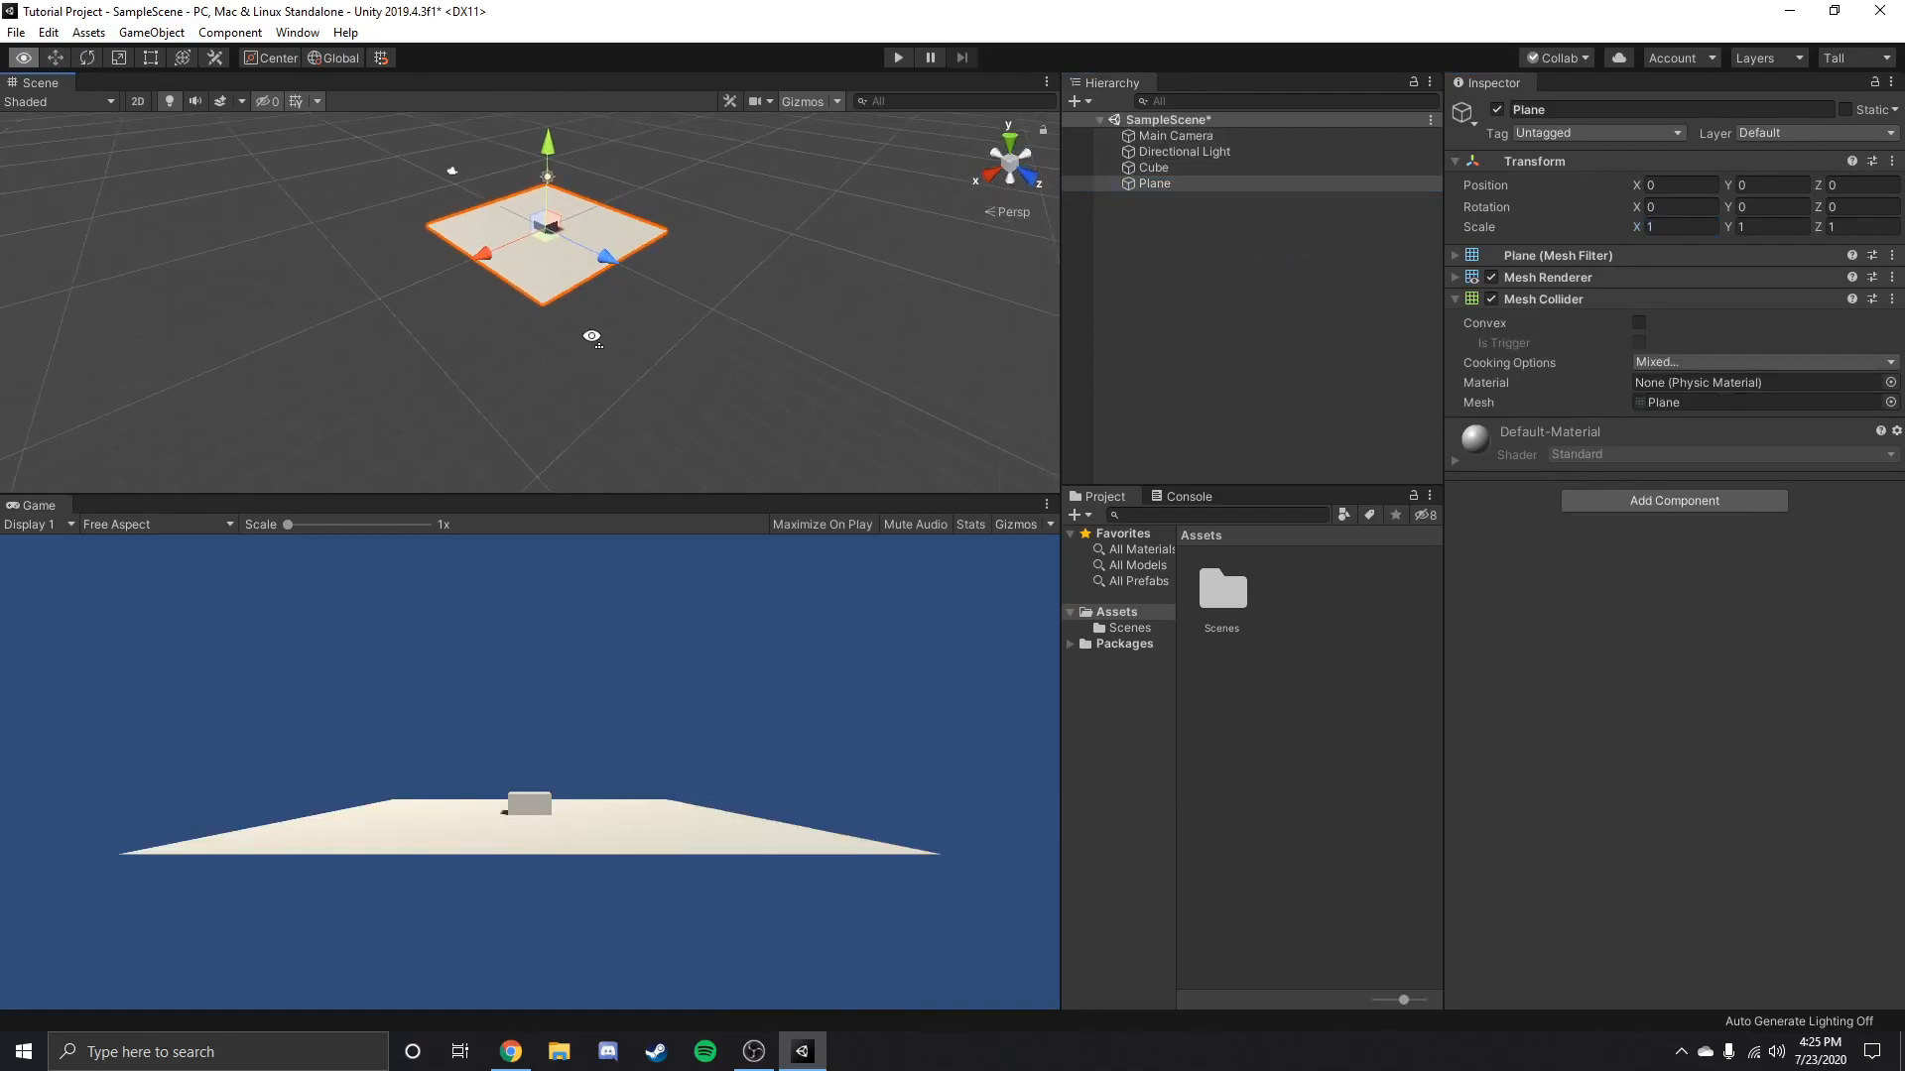
pyautogui.keyDown('alt'); pyautogui.moveTo(538, 321); pyautogui.dragTo(520, 266); pyautogui.keyUp('alt')
pyautogui.press('s')
pyautogui.moveTo(520, 267); pyautogui.dragTo(534, 317, button='right')
pyautogui.scroll(4, 516, 199)
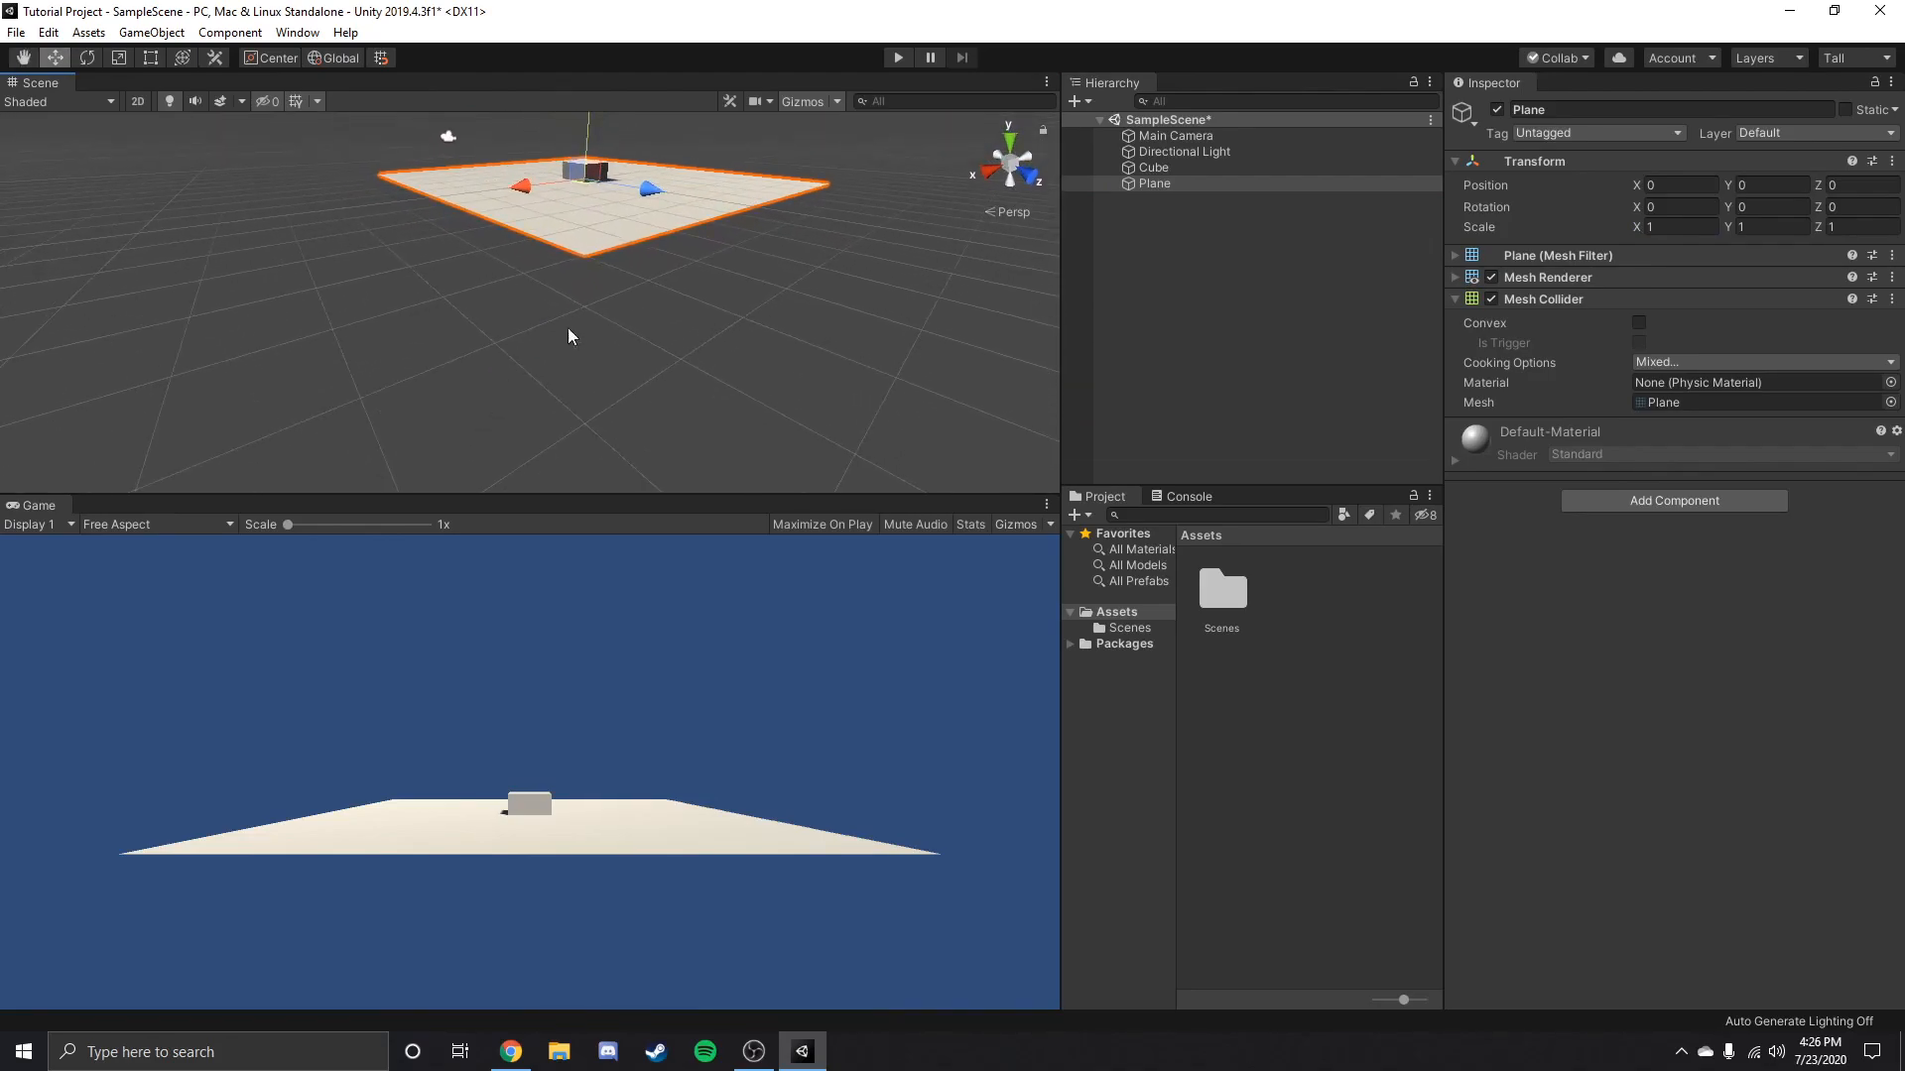
pyautogui.click(1154, 185)
pyautogui.press('Delete')
# Scale the Cube into a flat floor with X 30, Y 0.1 and Z 30.
pyautogui.click(1176, 168)
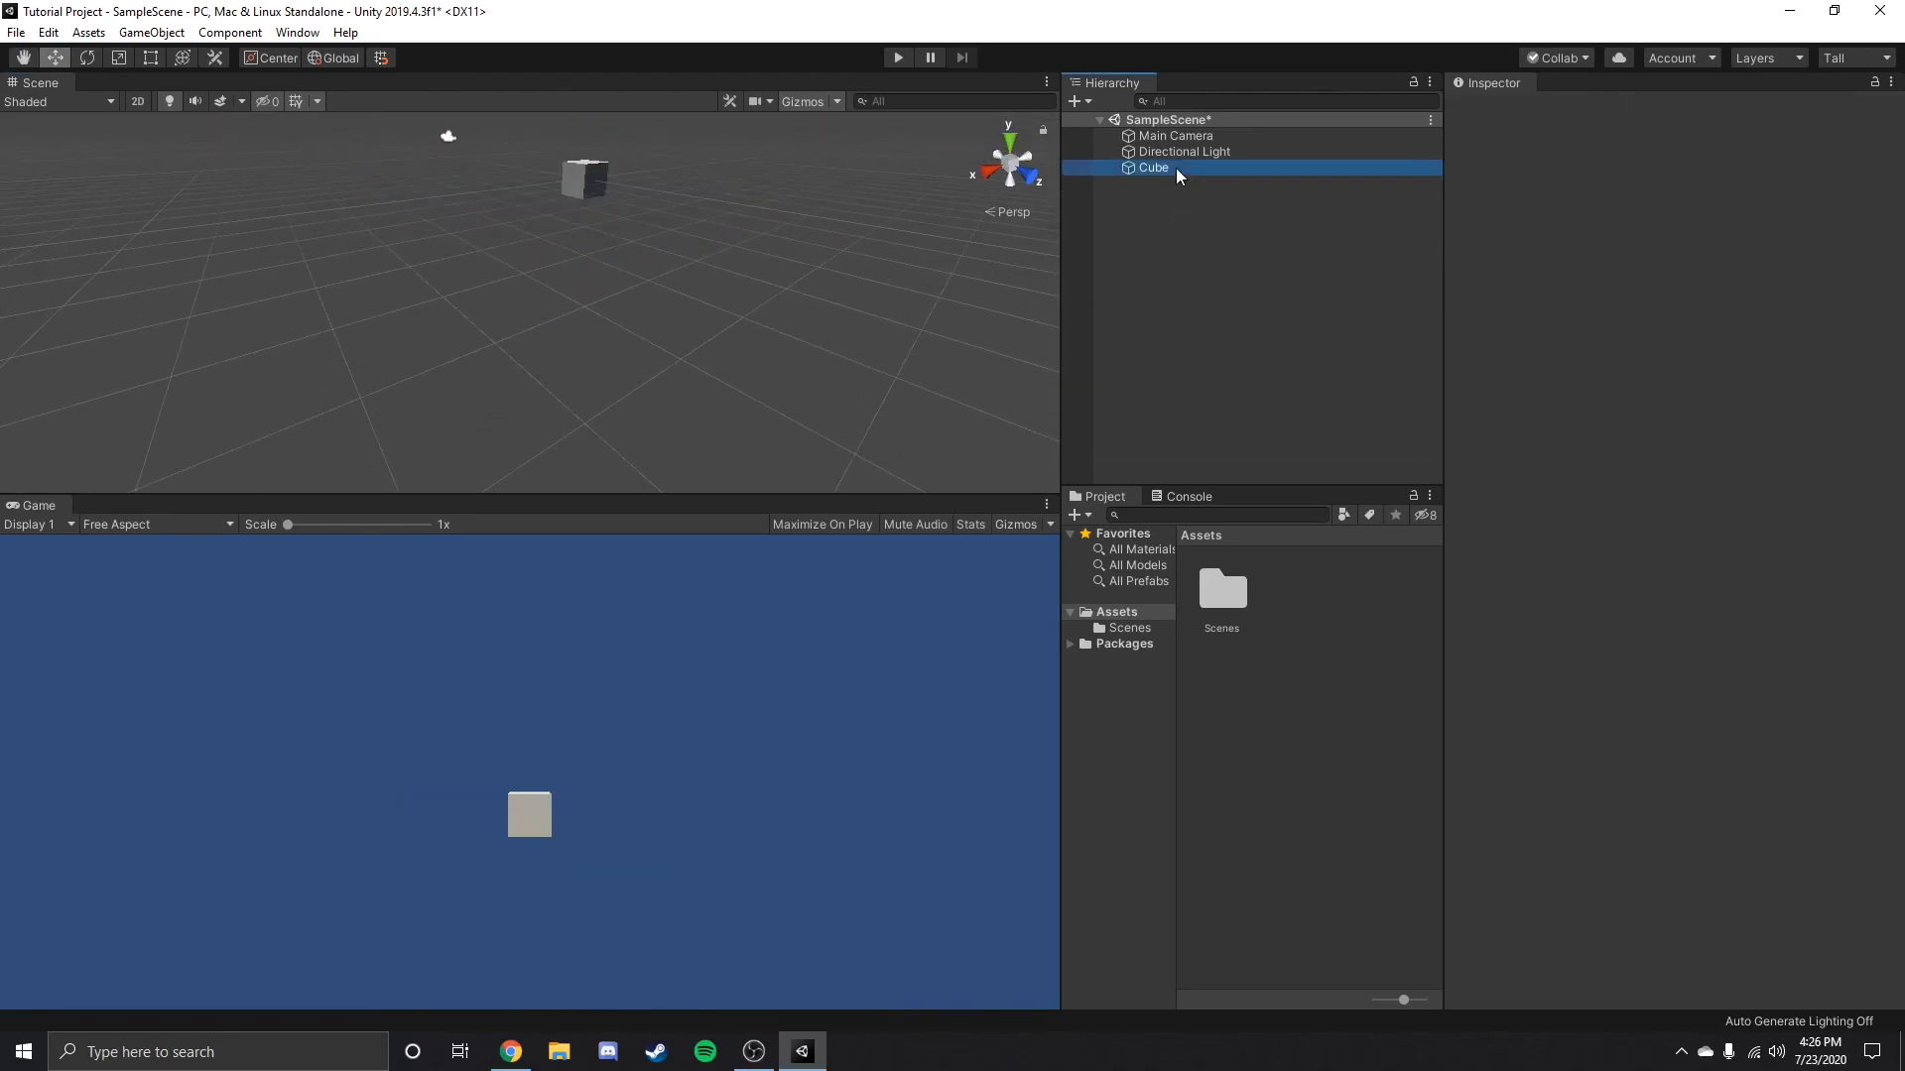
pyautogui.press('f')
pyautogui.scroll(-2, 617, 196)
pyautogui.click(1680, 226)
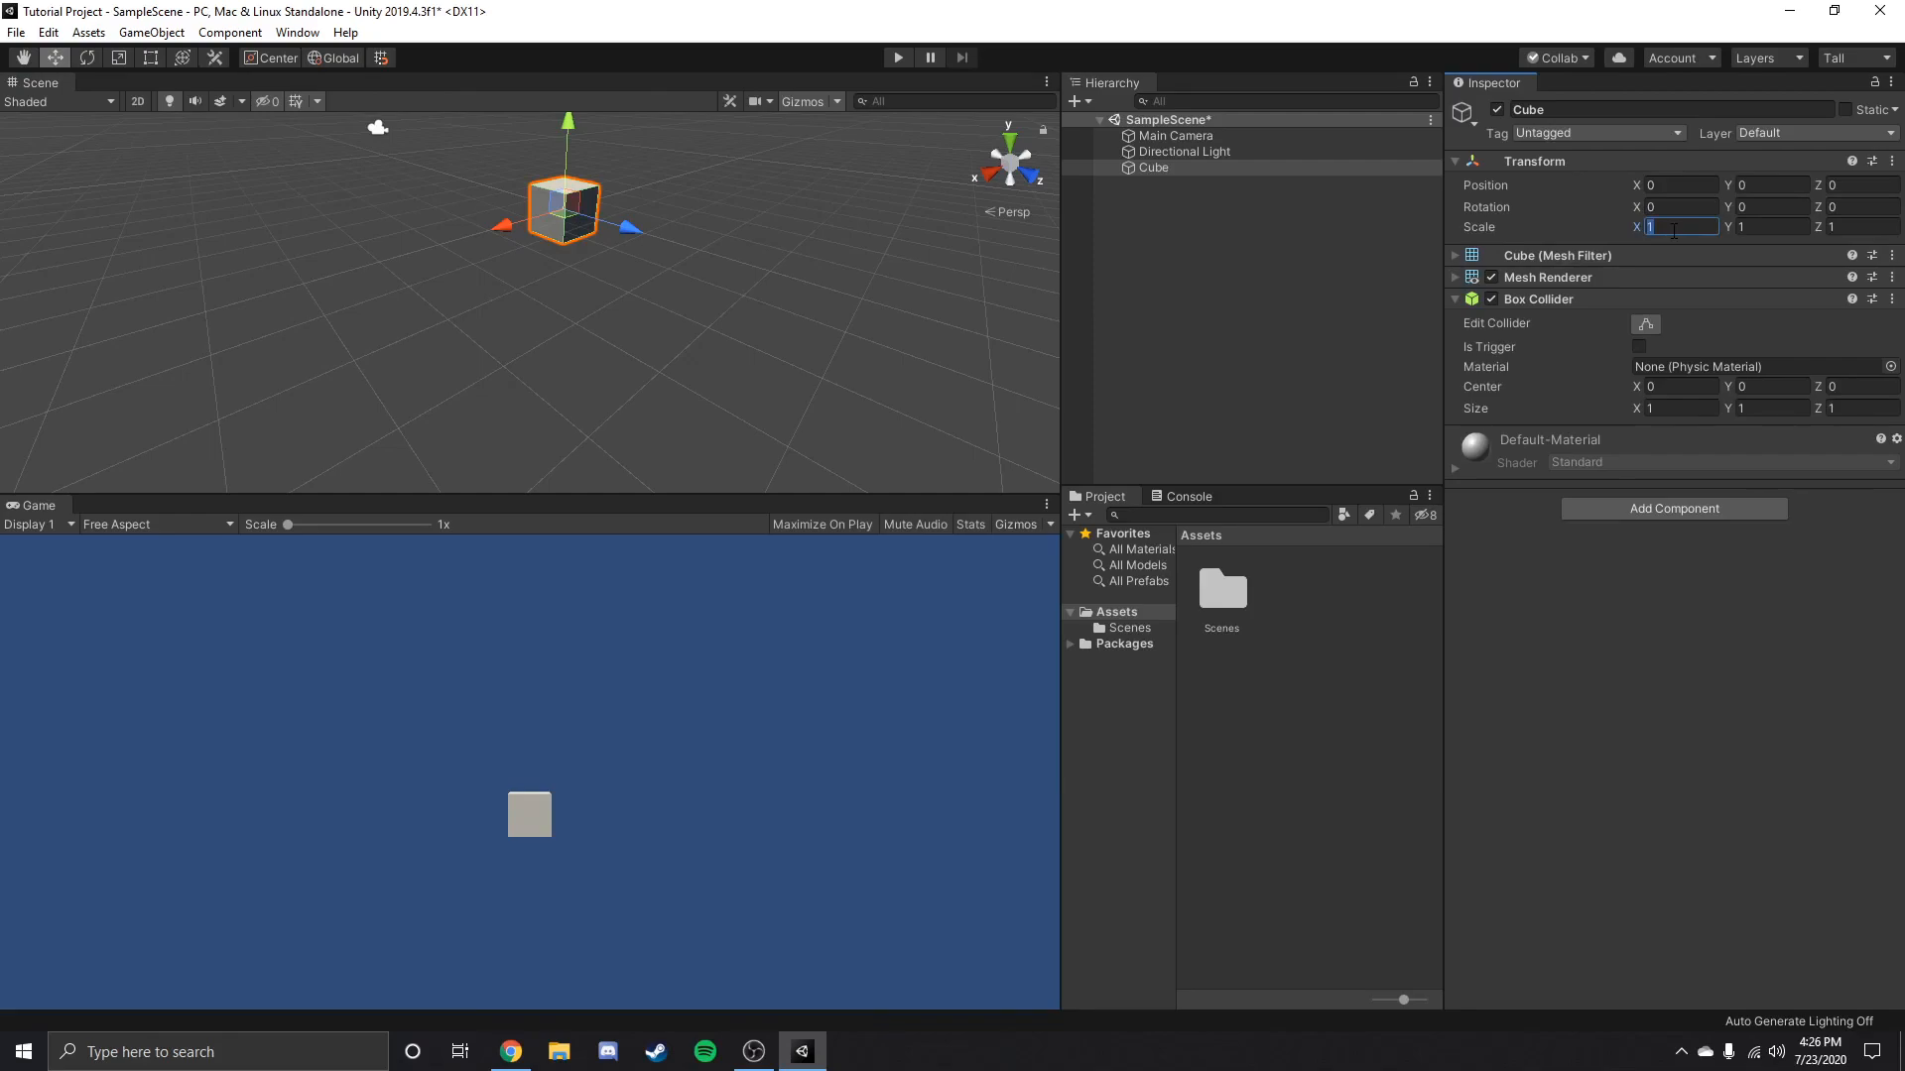
pyautogui.write('30')
pyautogui.press('Tab')
pyautogui.press('Tab')
pyautogui.write('30')
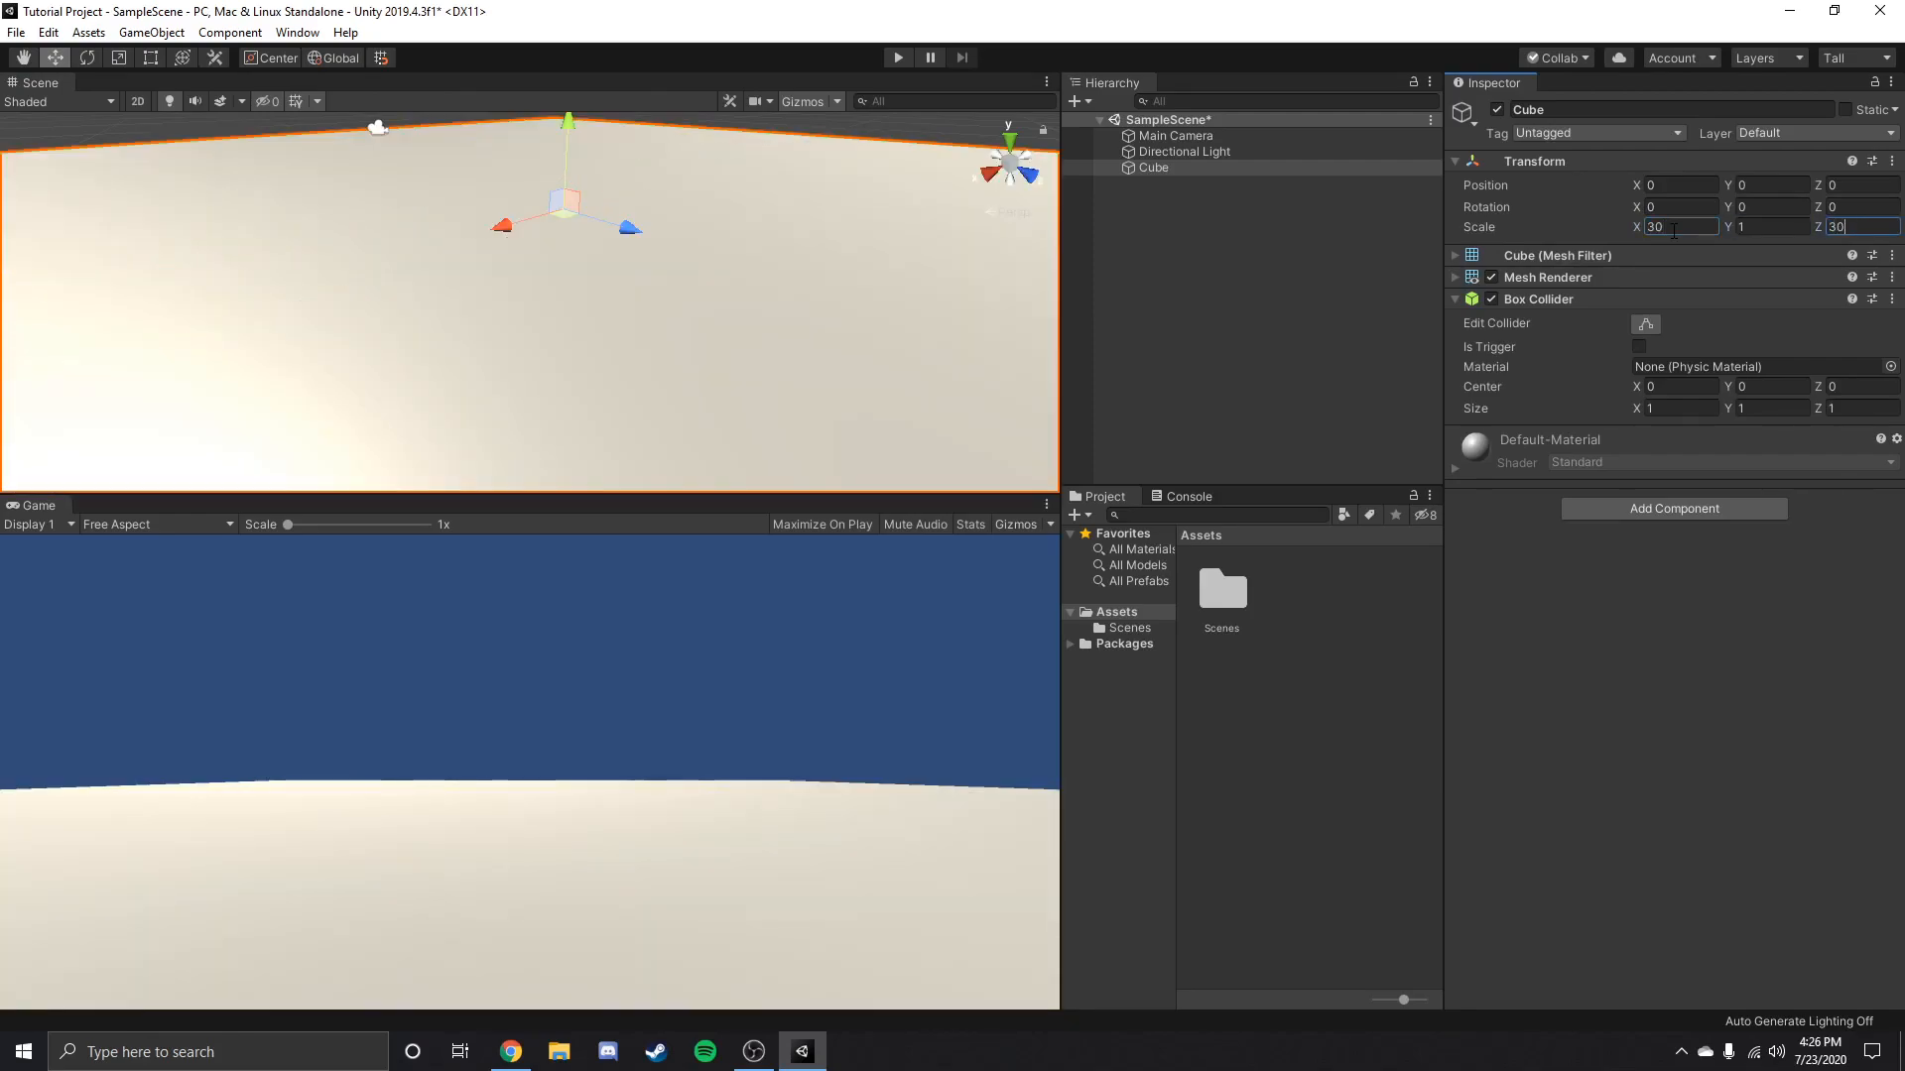
pyautogui.click(1771, 226)
pyautogui.scroll(-3, 902, 211)
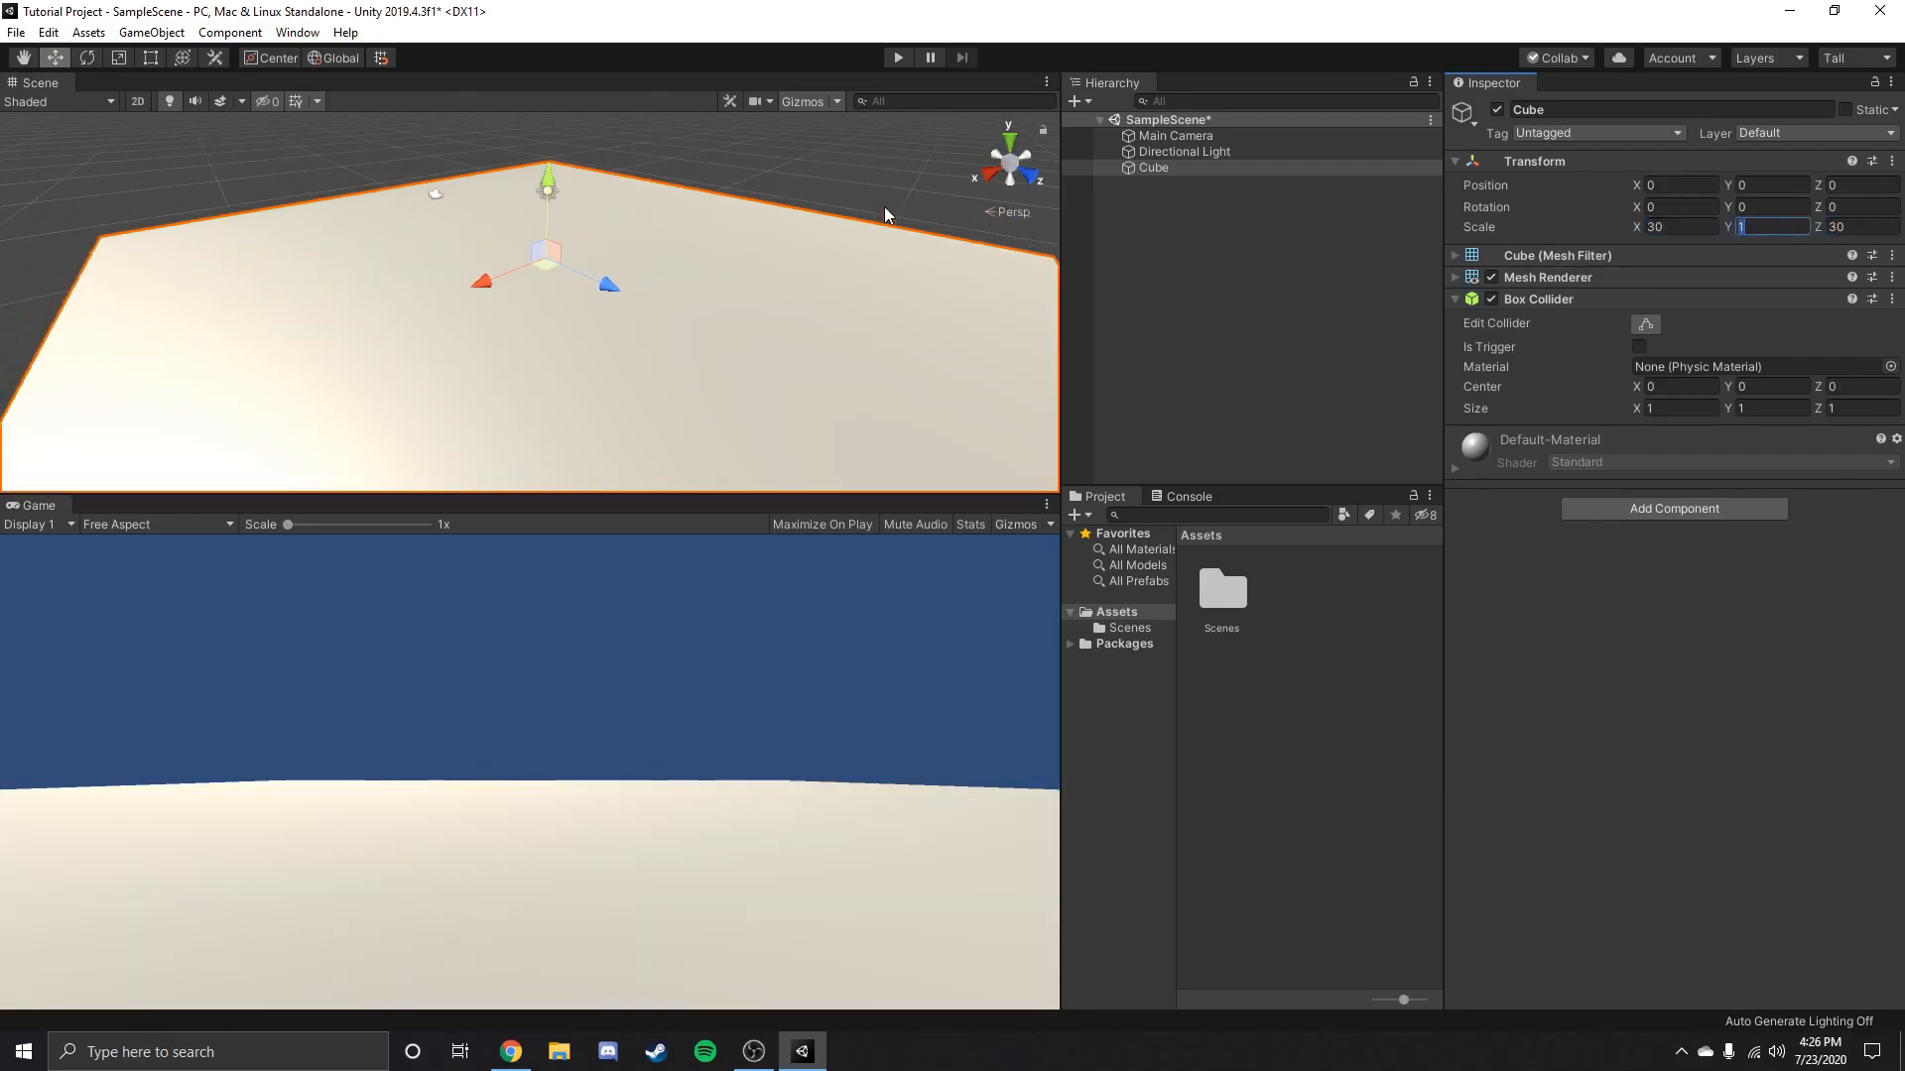
pyautogui.write('0.1')
# Examine the flattened Cube's surface and thin edge from several angles in the Scene view.
pyautogui.scroll(-3, 473, 325)
pyautogui.scroll(2, 758, 413)
pyautogui.moveTo(473, 326); pyautogui.dragTo(663, 365, button='right')
pyautogui.click(756, 409)
pyautogui.scroll(-3, 401, 264)
pyautogui.scroll(4, 663, 365)
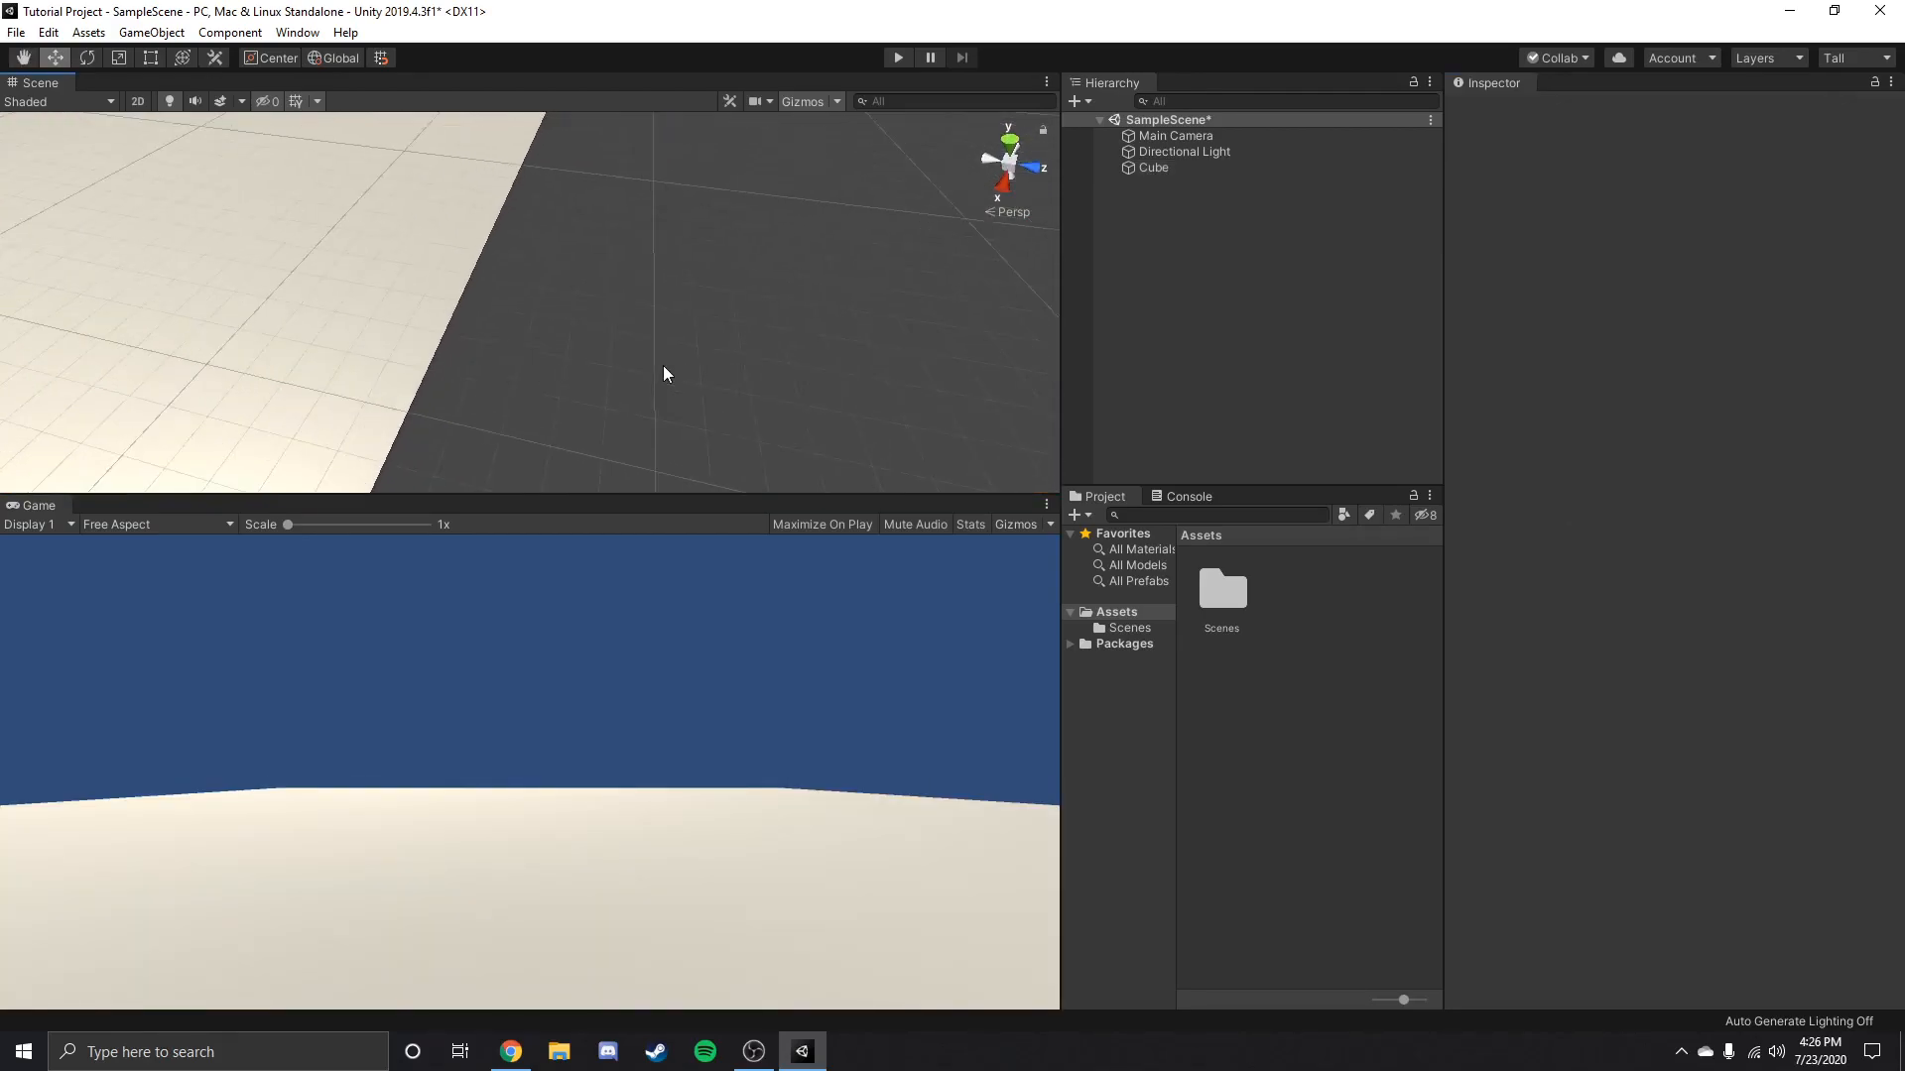
pyautogui.scroll(4, 527, 316)
pyautogui.moveTo(526, 316); pyautogui.dragTo(610, 238, button='right')
pyautogui.scroll(3, 609, 235)
pyautogui.scroll(-3, 609, 235)
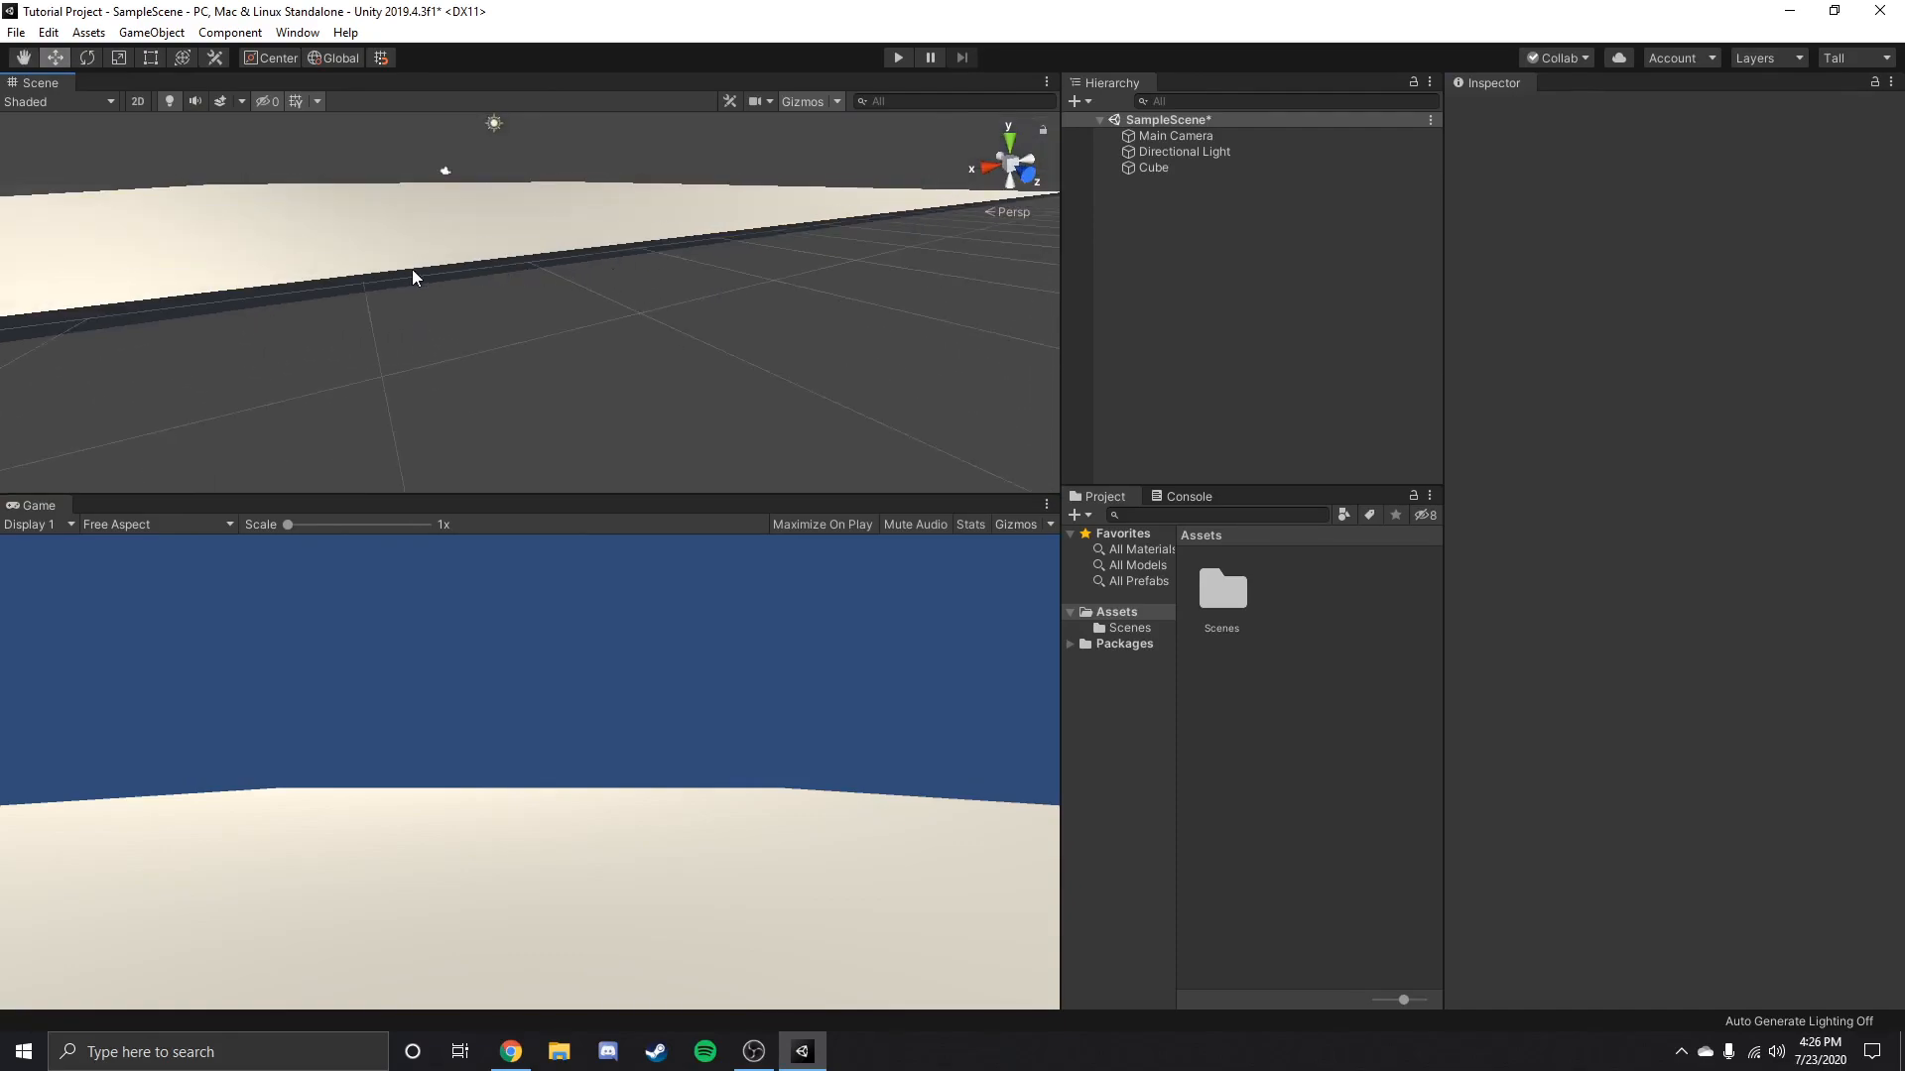
pyautogui.scroll(-6, 500, 300)
pyautogui.moveTo(663, 344); pyautogui.dragTo(604, 284, button='right')
# Add a 3D capsule to the scene and rename it Player.
pyautogui.click(1088, 101)
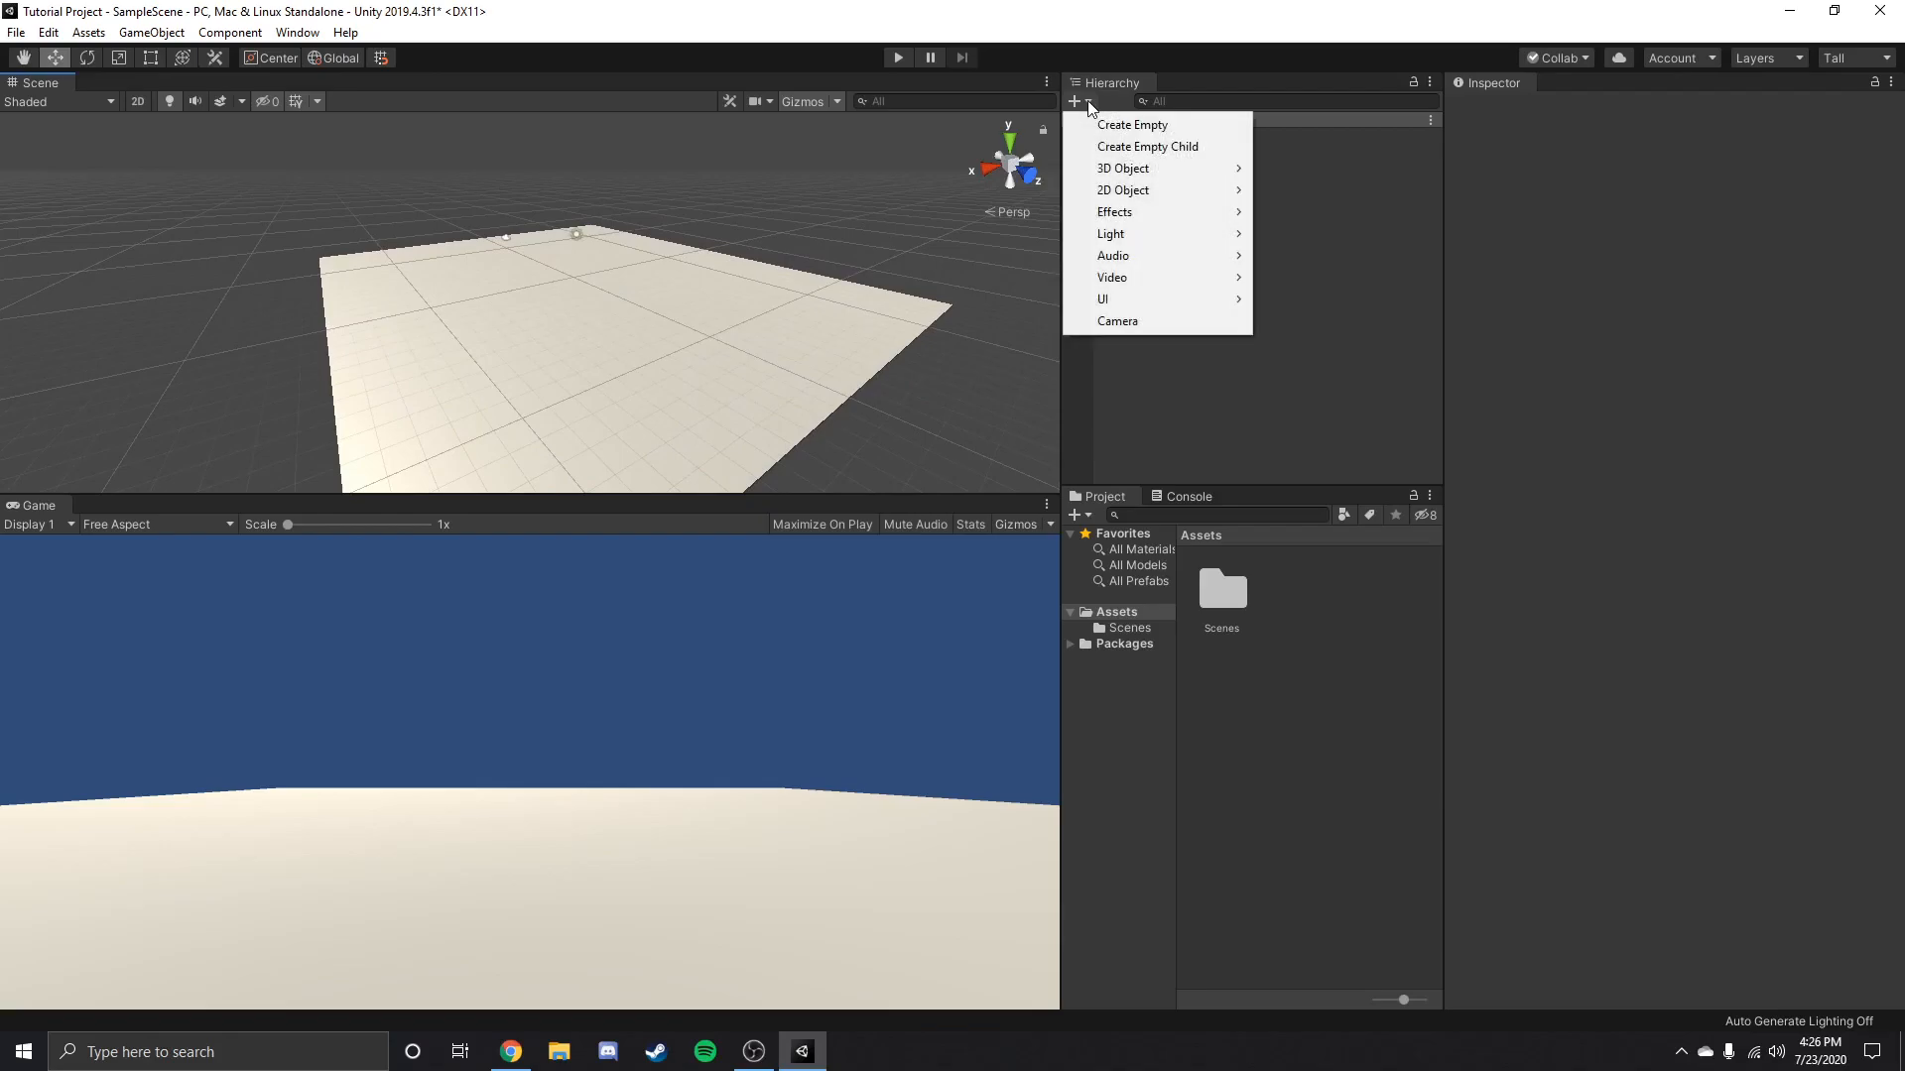
pyautogui.moveTo(1151, 169)
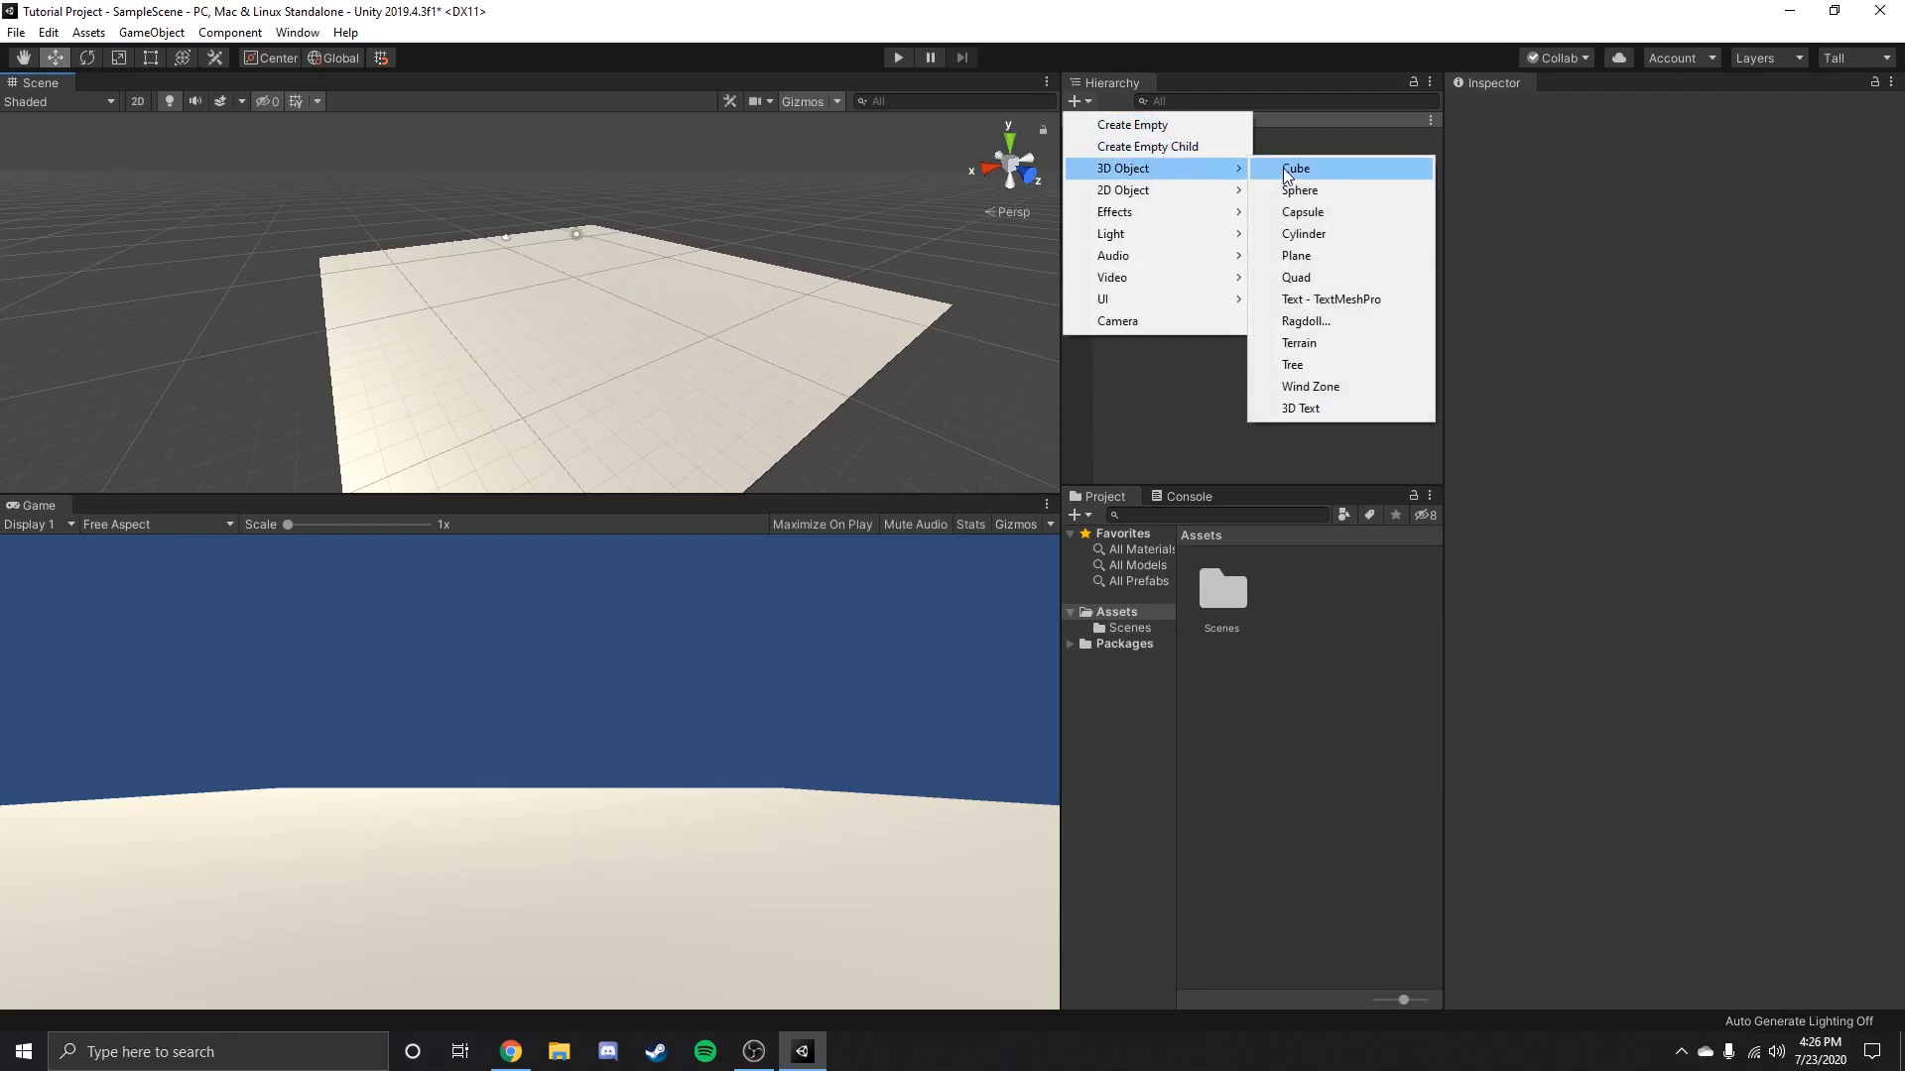
pyautogui.click(1324, 211)
pyautogui.scroll(3, 640, 191)
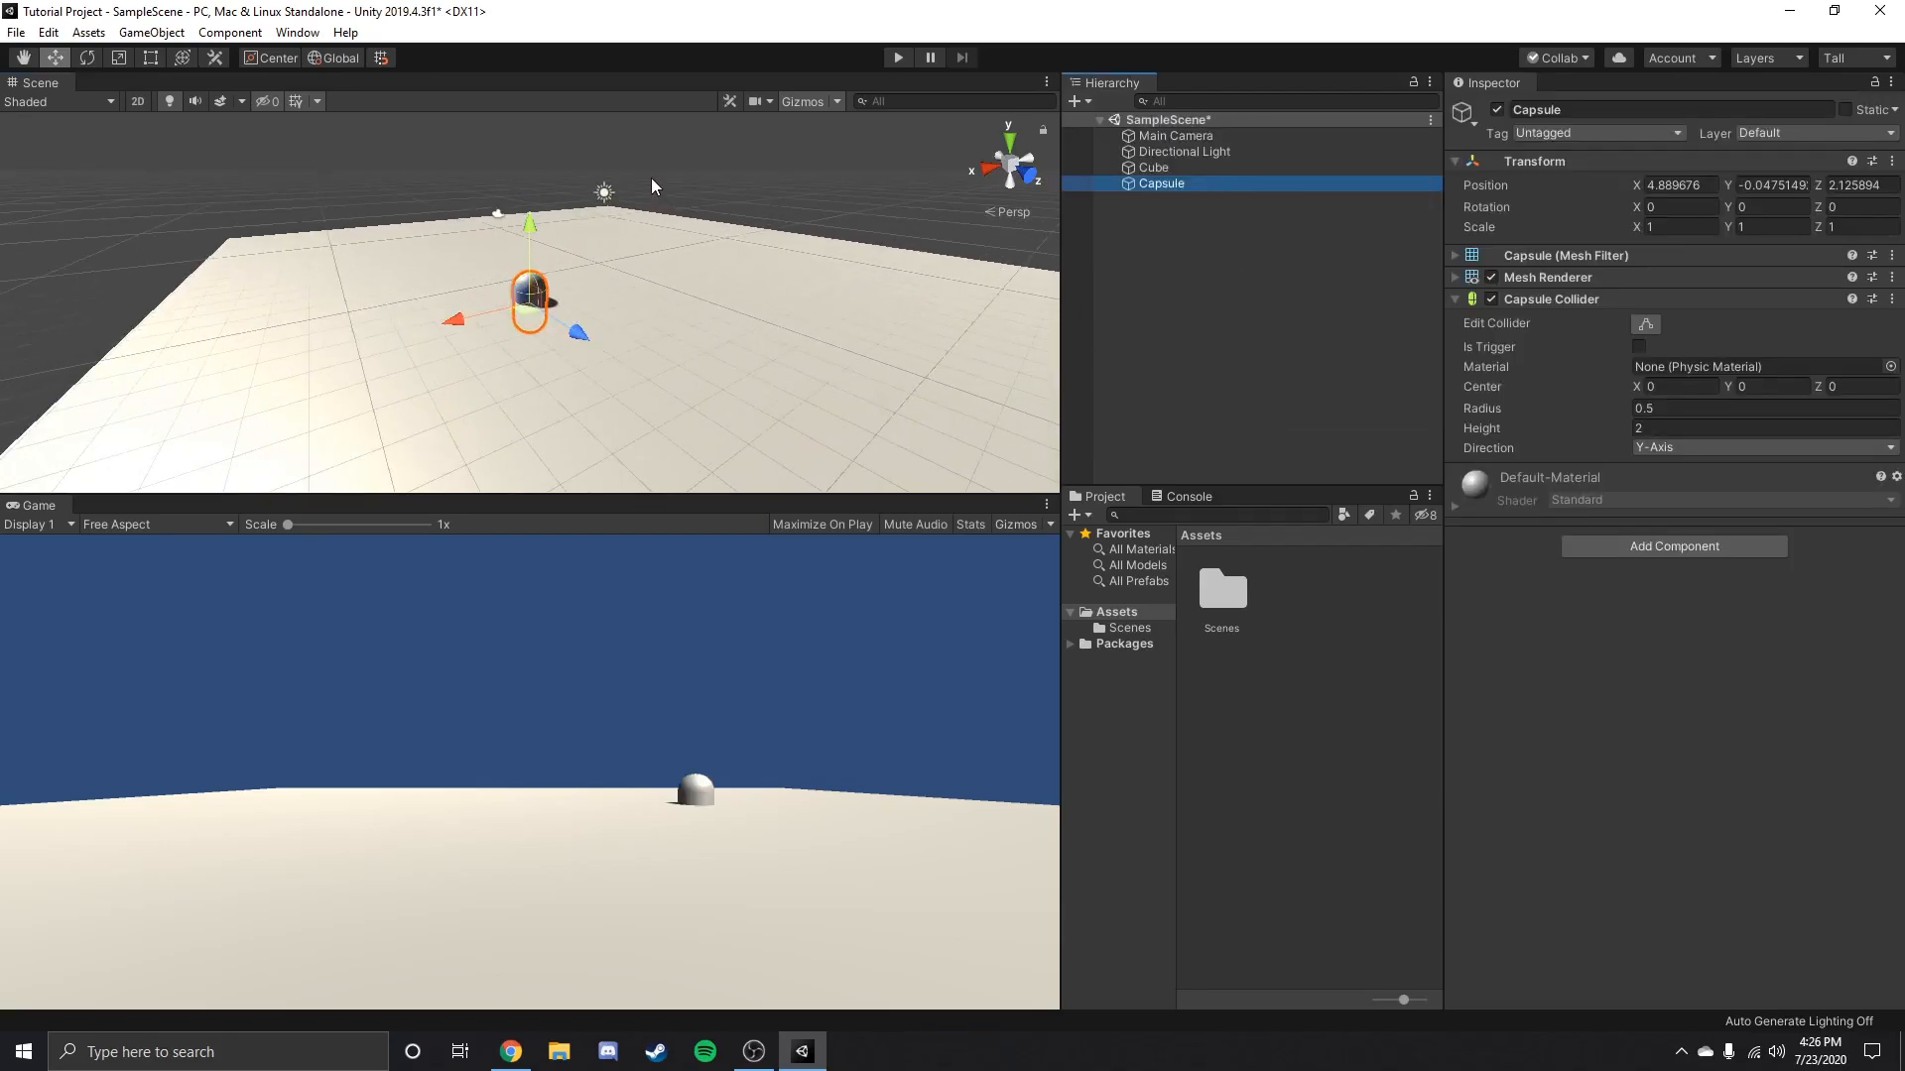
pyautogui.click(1608, 107)
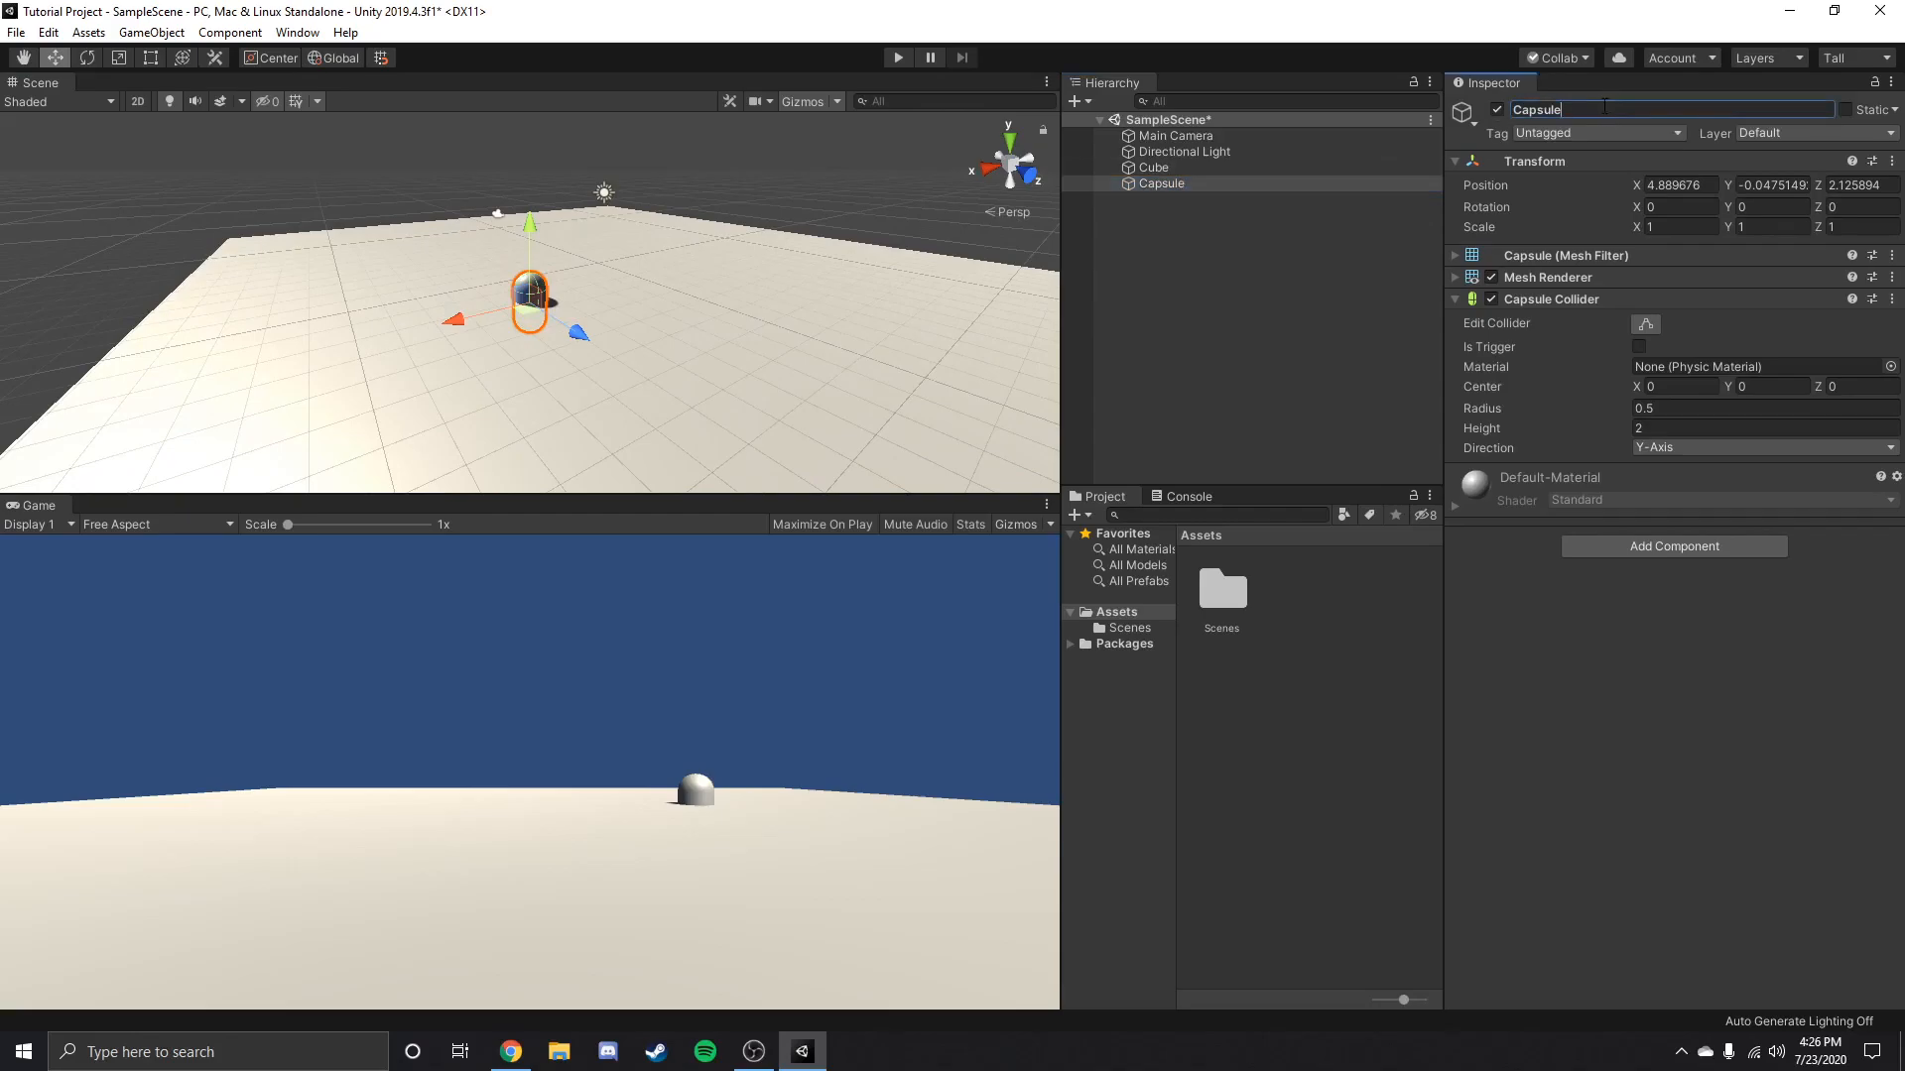
pyautogui.press('BackSpace')
pyautogui.press('BackSpace')
pyautogui.press('BackSpace')
pyautogui.press('BackSpace')
pyautogui.press('BackSpace')
pyautogui.press('BackSpace')
pyautogui.write('Play')
# Raise the Player from a reset Transform to a Y position of about 1.19 and save the scene.
pyautogui.click(1892, 161)
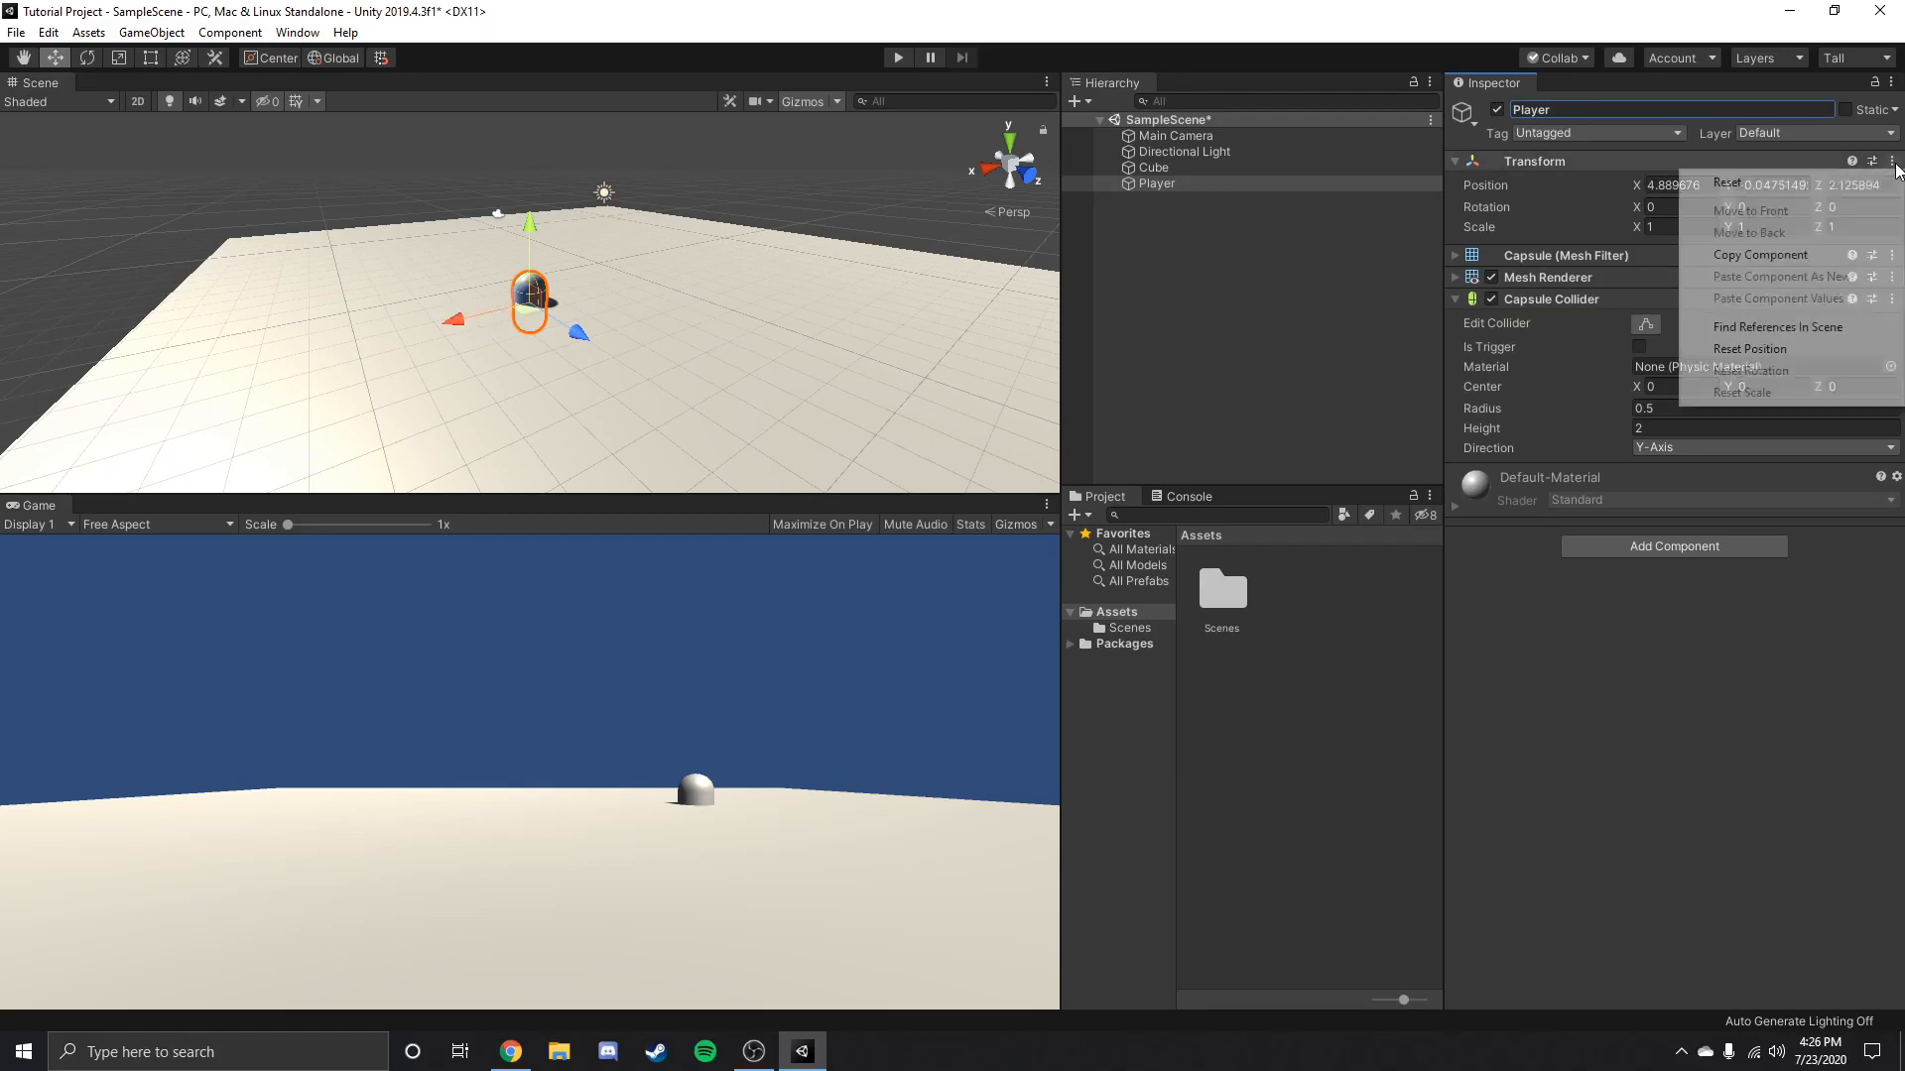
pyautogui.click(1753, 187)
pyautogui.moveTo(602, 183); pyautogui.dragTo(603, 155)
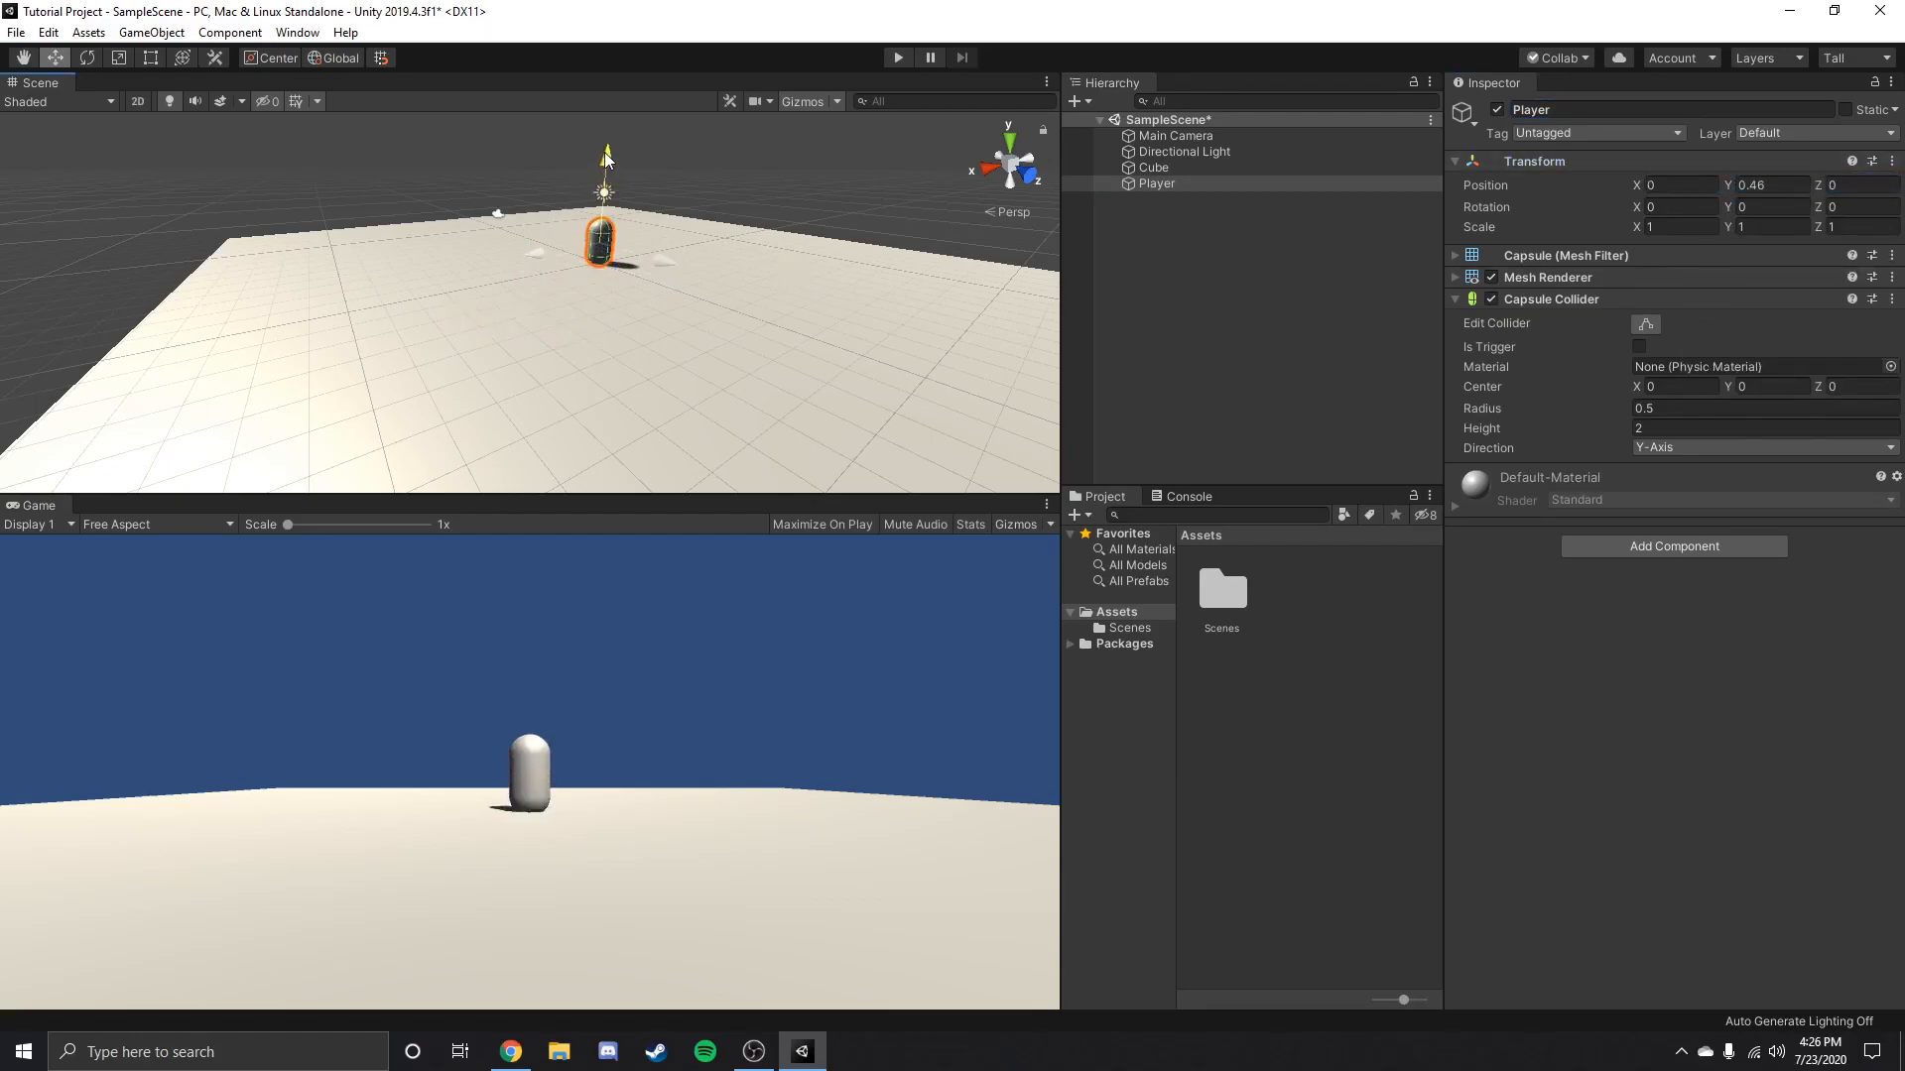
pyautogui.moveTo(613, 258); pyautogui.dragTo(770, 217, button='right')
pyautogui.scroll(-8, 430, 387)
pyautogui.hotkey('ctrl', 's')
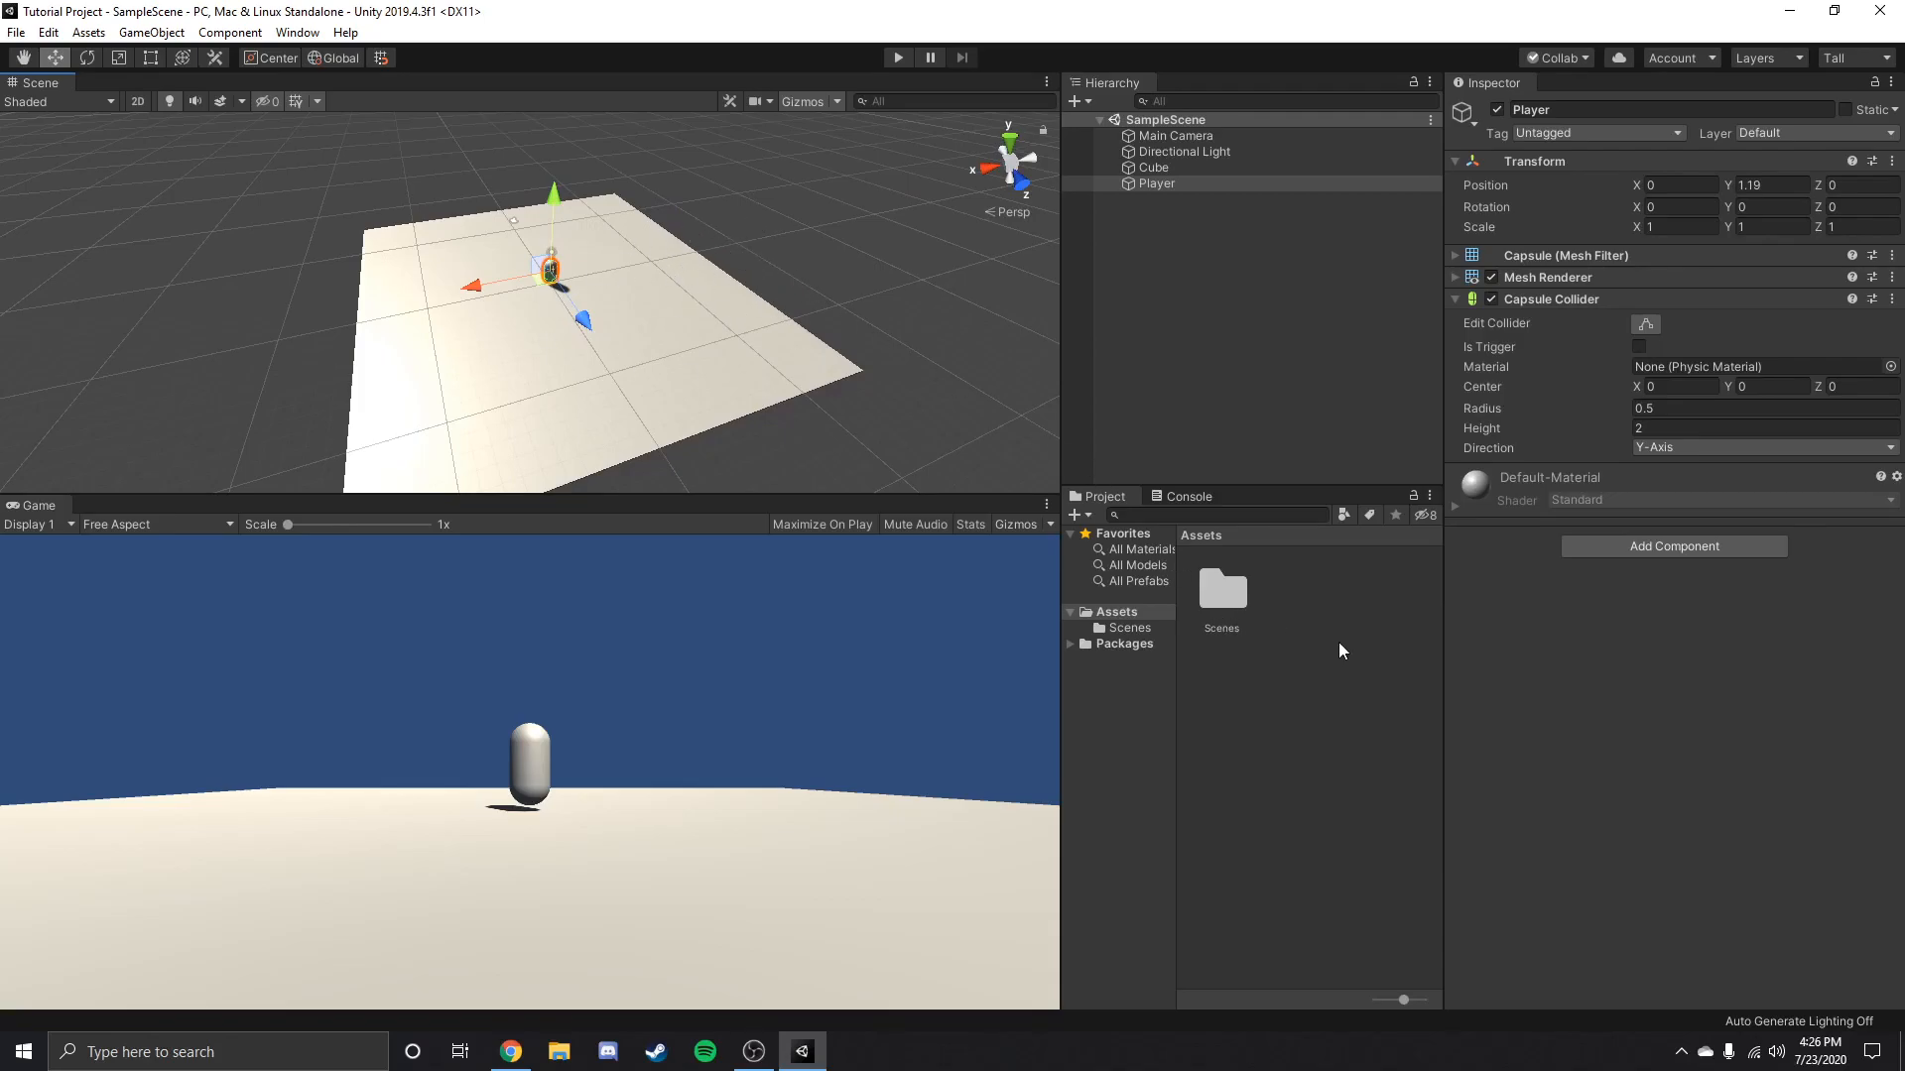
# Create a C# script named PlayerScript in the Assets folder and open it in Visual Studio.
pyautogui.rightClick(1302, 622)
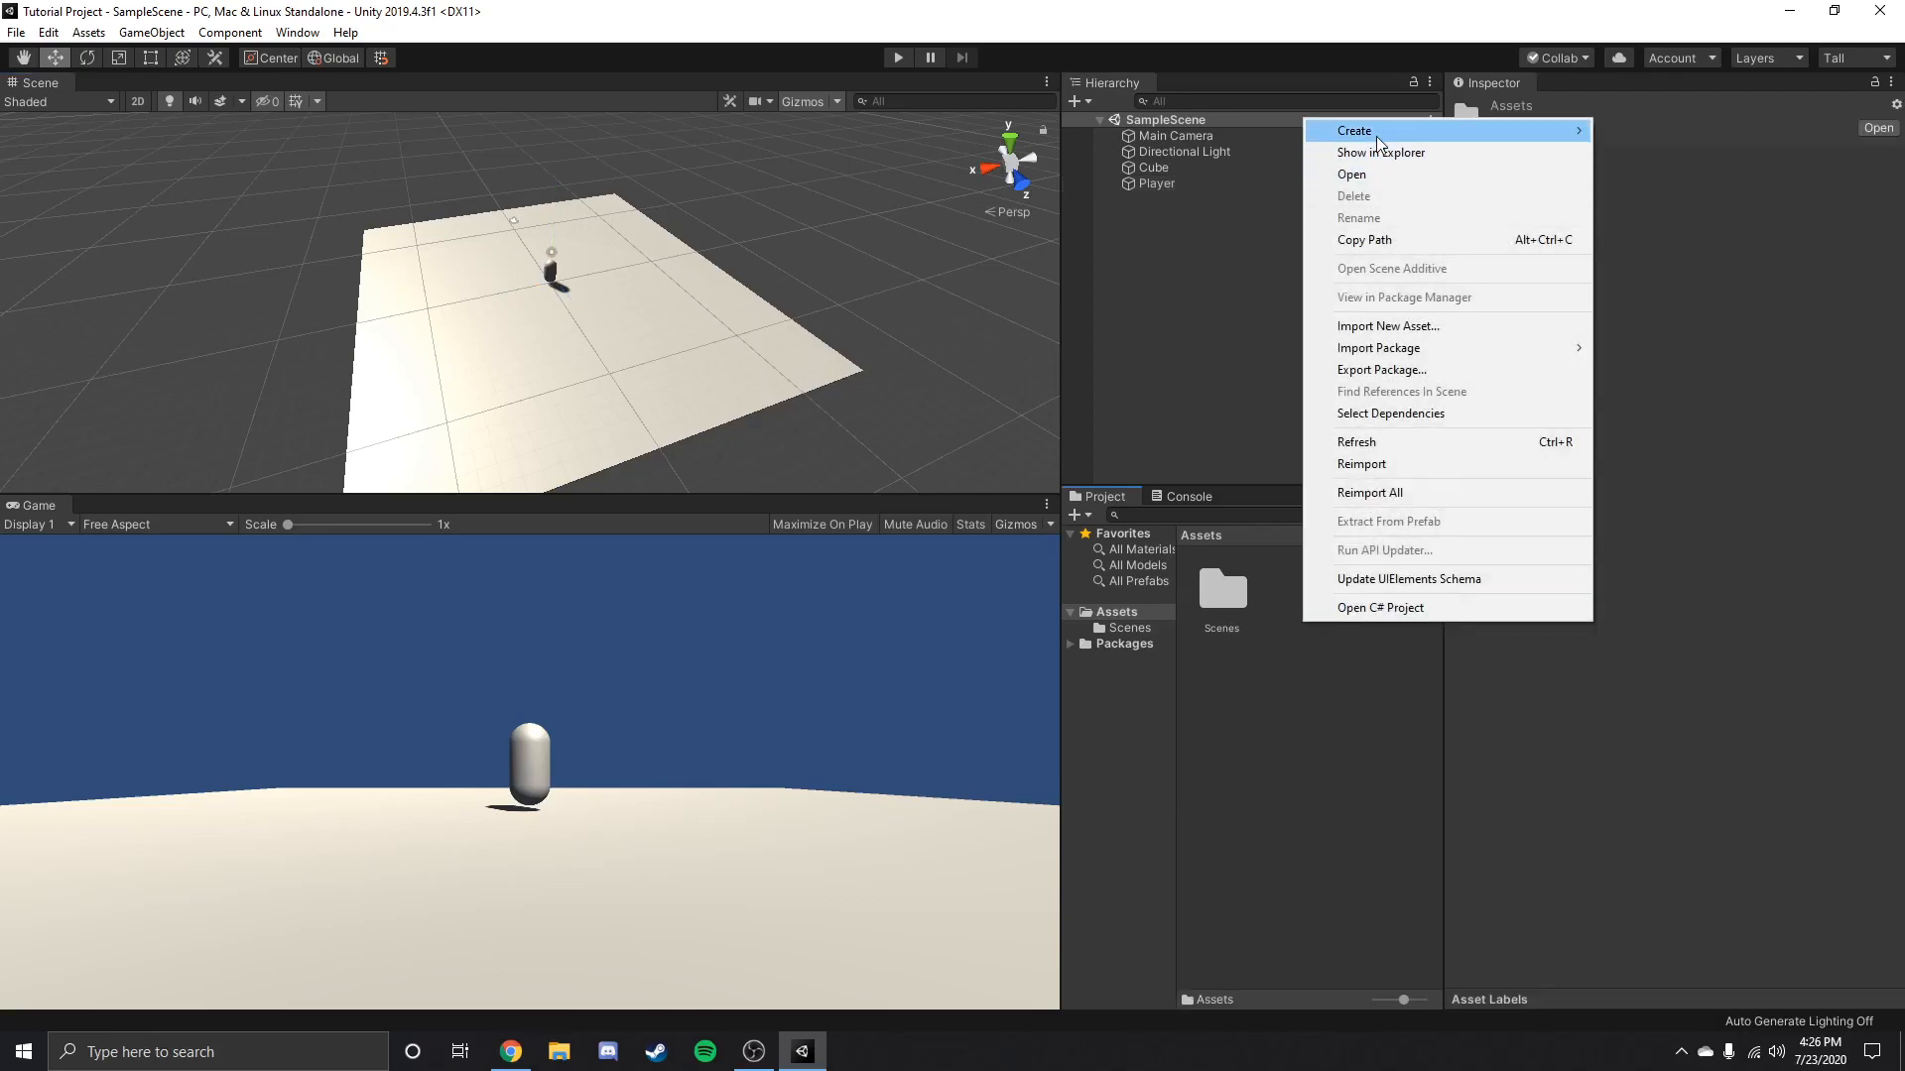
pyautogui.moveTo(1377, 142)
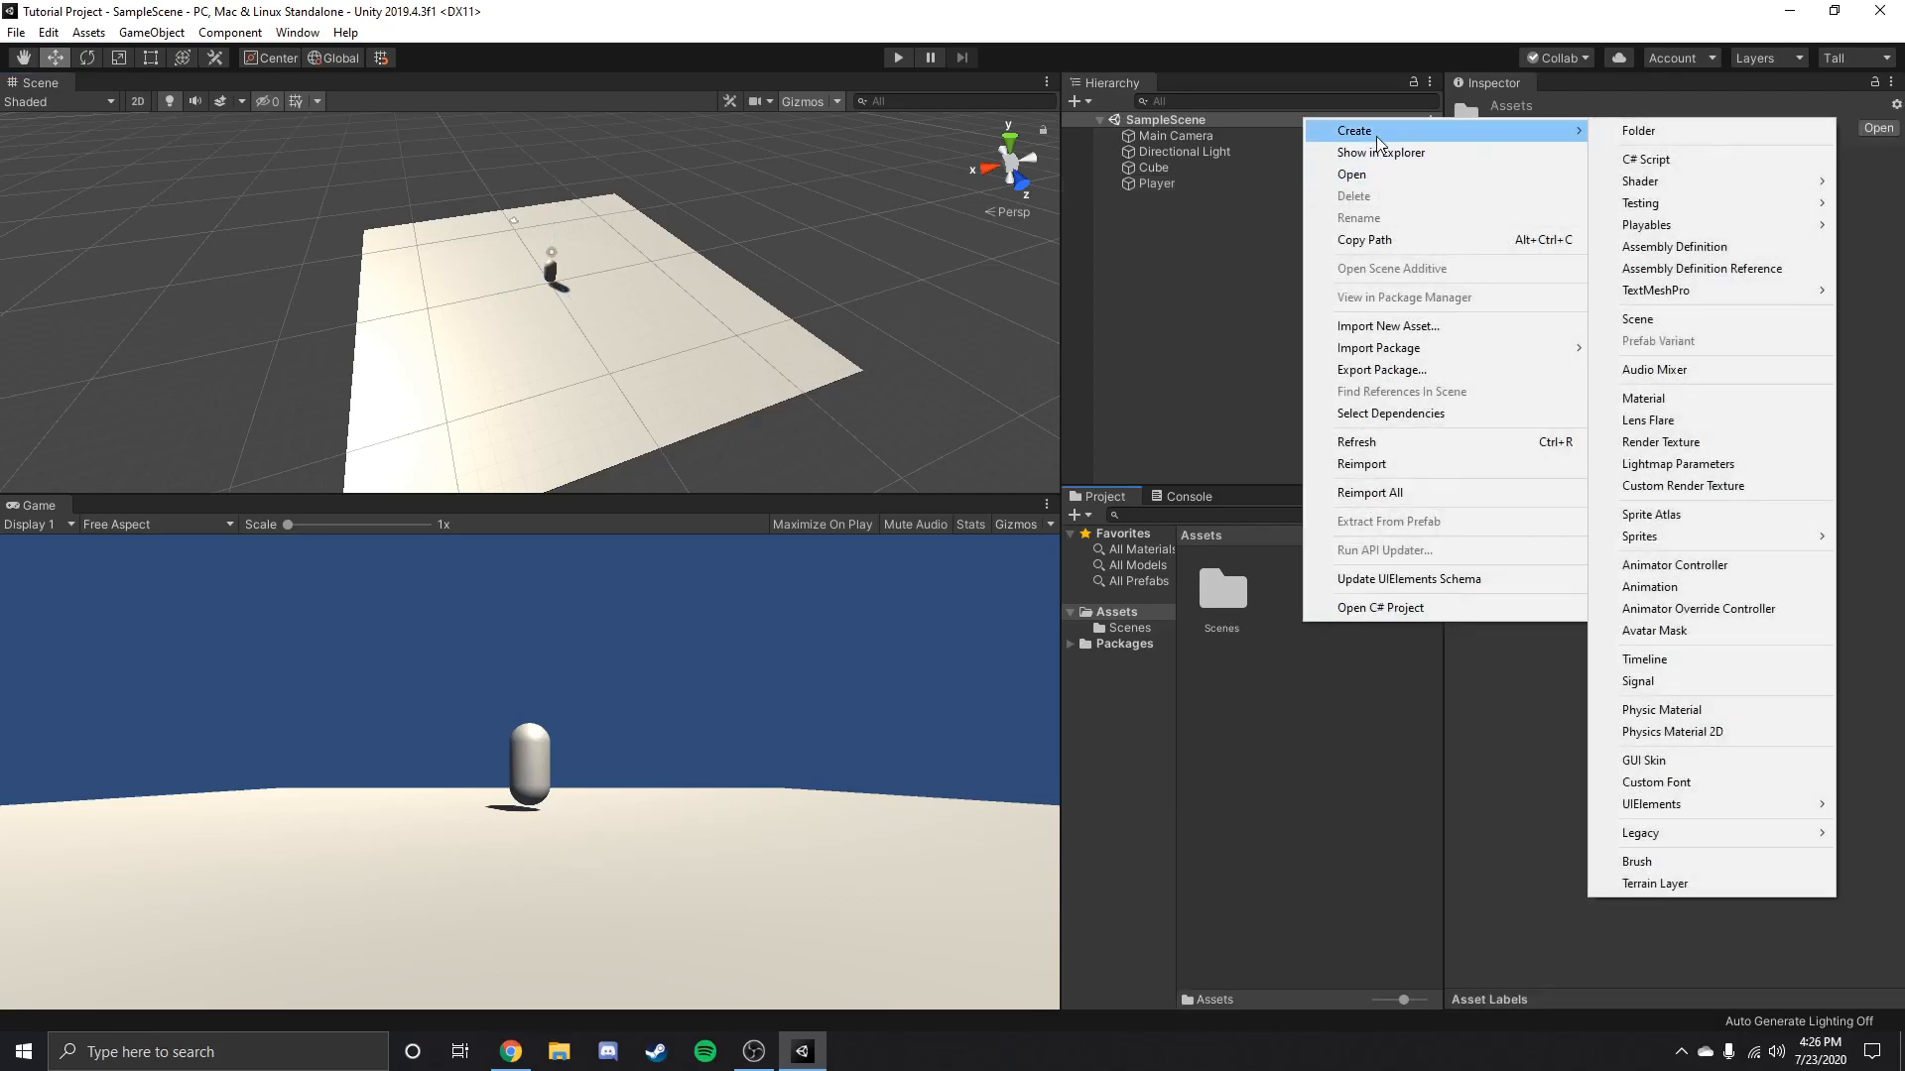
pyautogui.click(1657, 160)
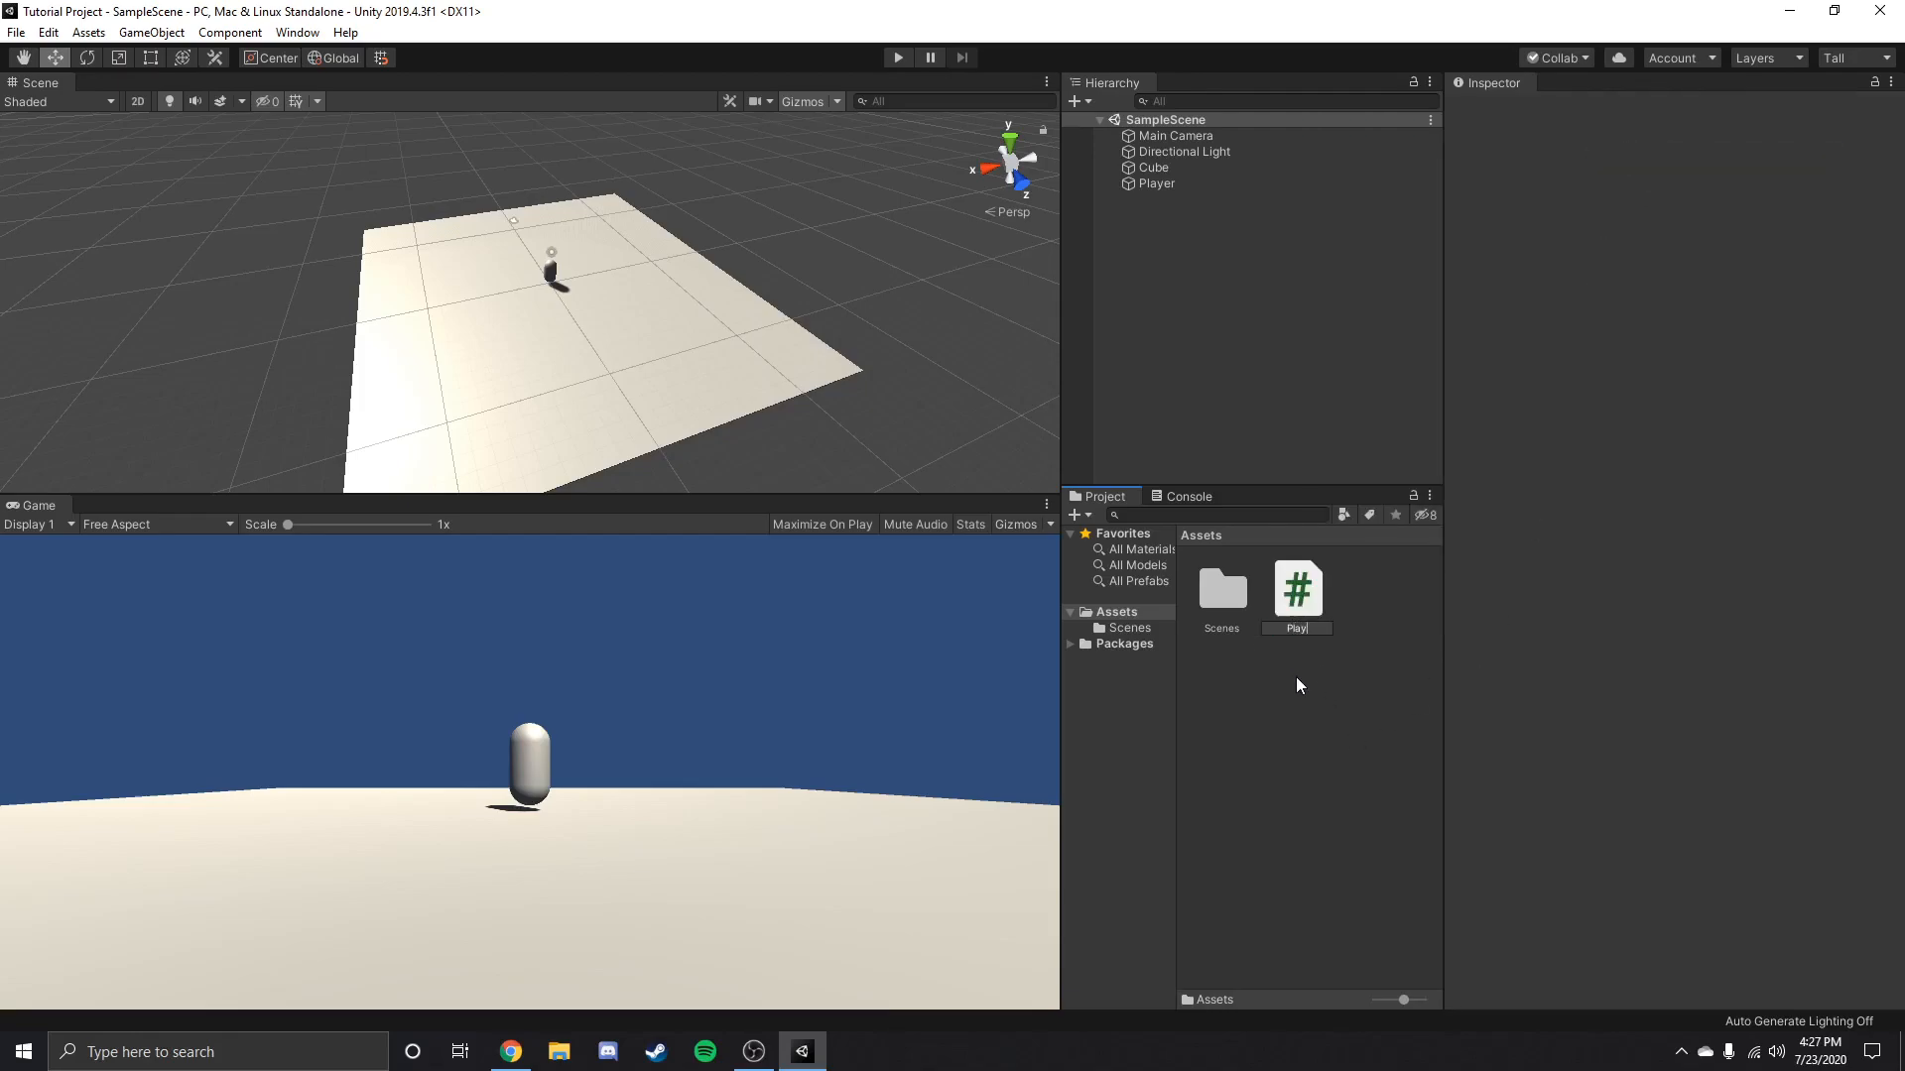
pyautogui.write('PlayerScript')
pyautogui.press('Return')
pyautogui.doubleClick(1298, 585)
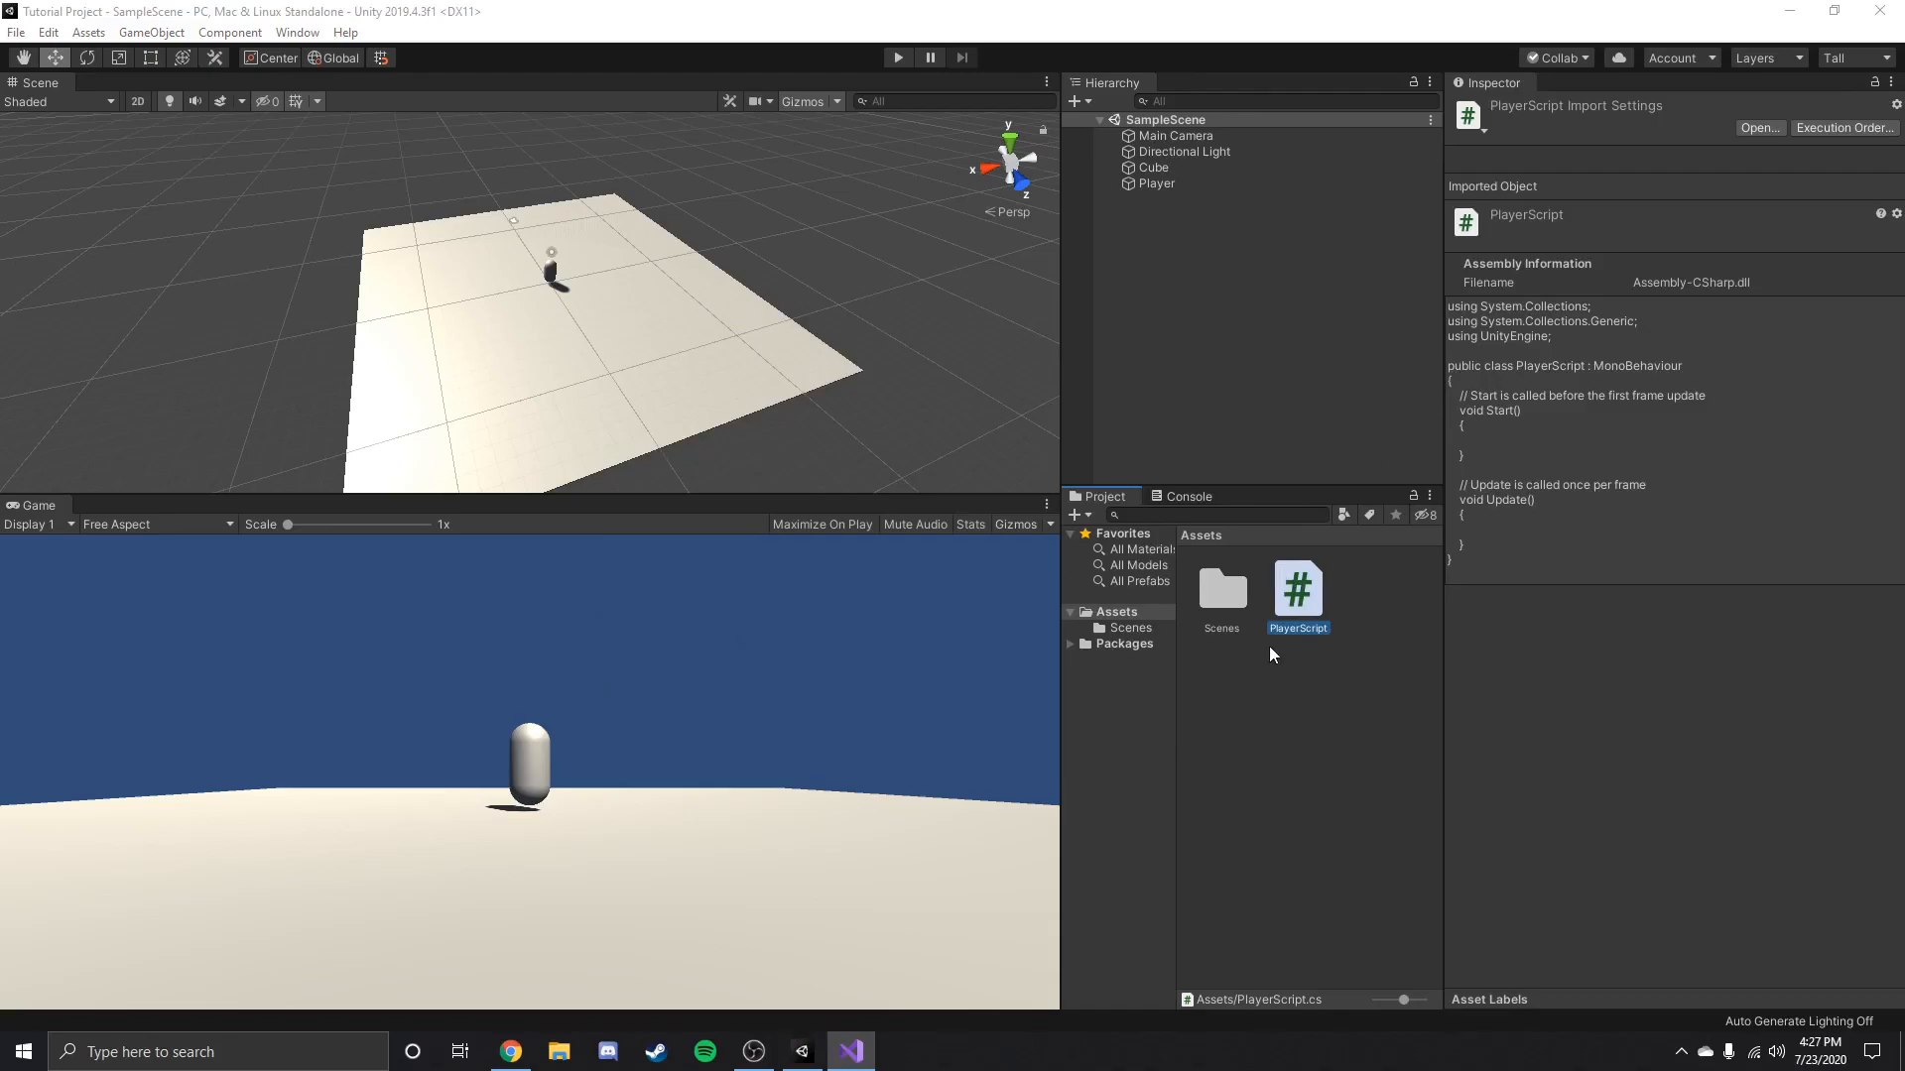
pyautogui.moveTo(1063, 382); pyautogui.dragTo(1022, 375)
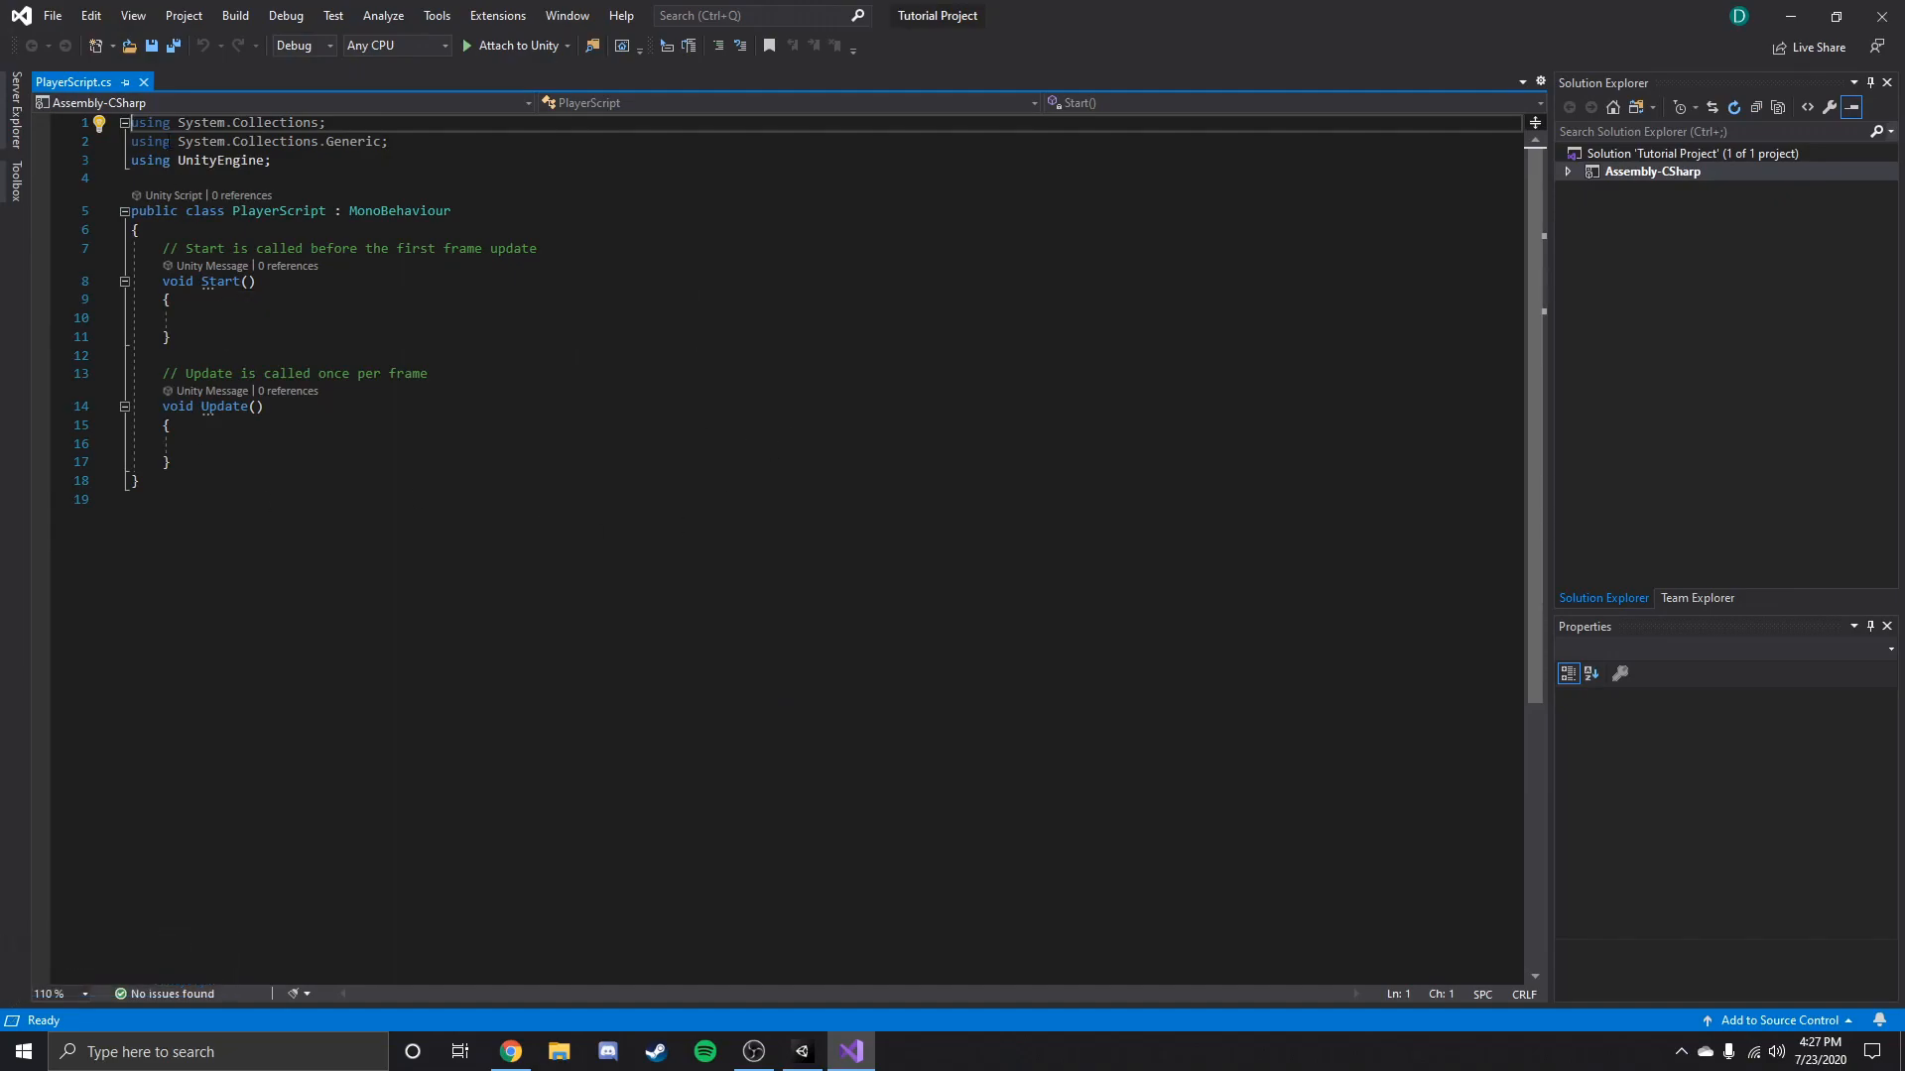
# Examine the default PlayerScript code and its using directives, including System.Collections and UnityEngine.
pyautogui.moveTo(132, 123); pyautogui.dragTo(540, 521)
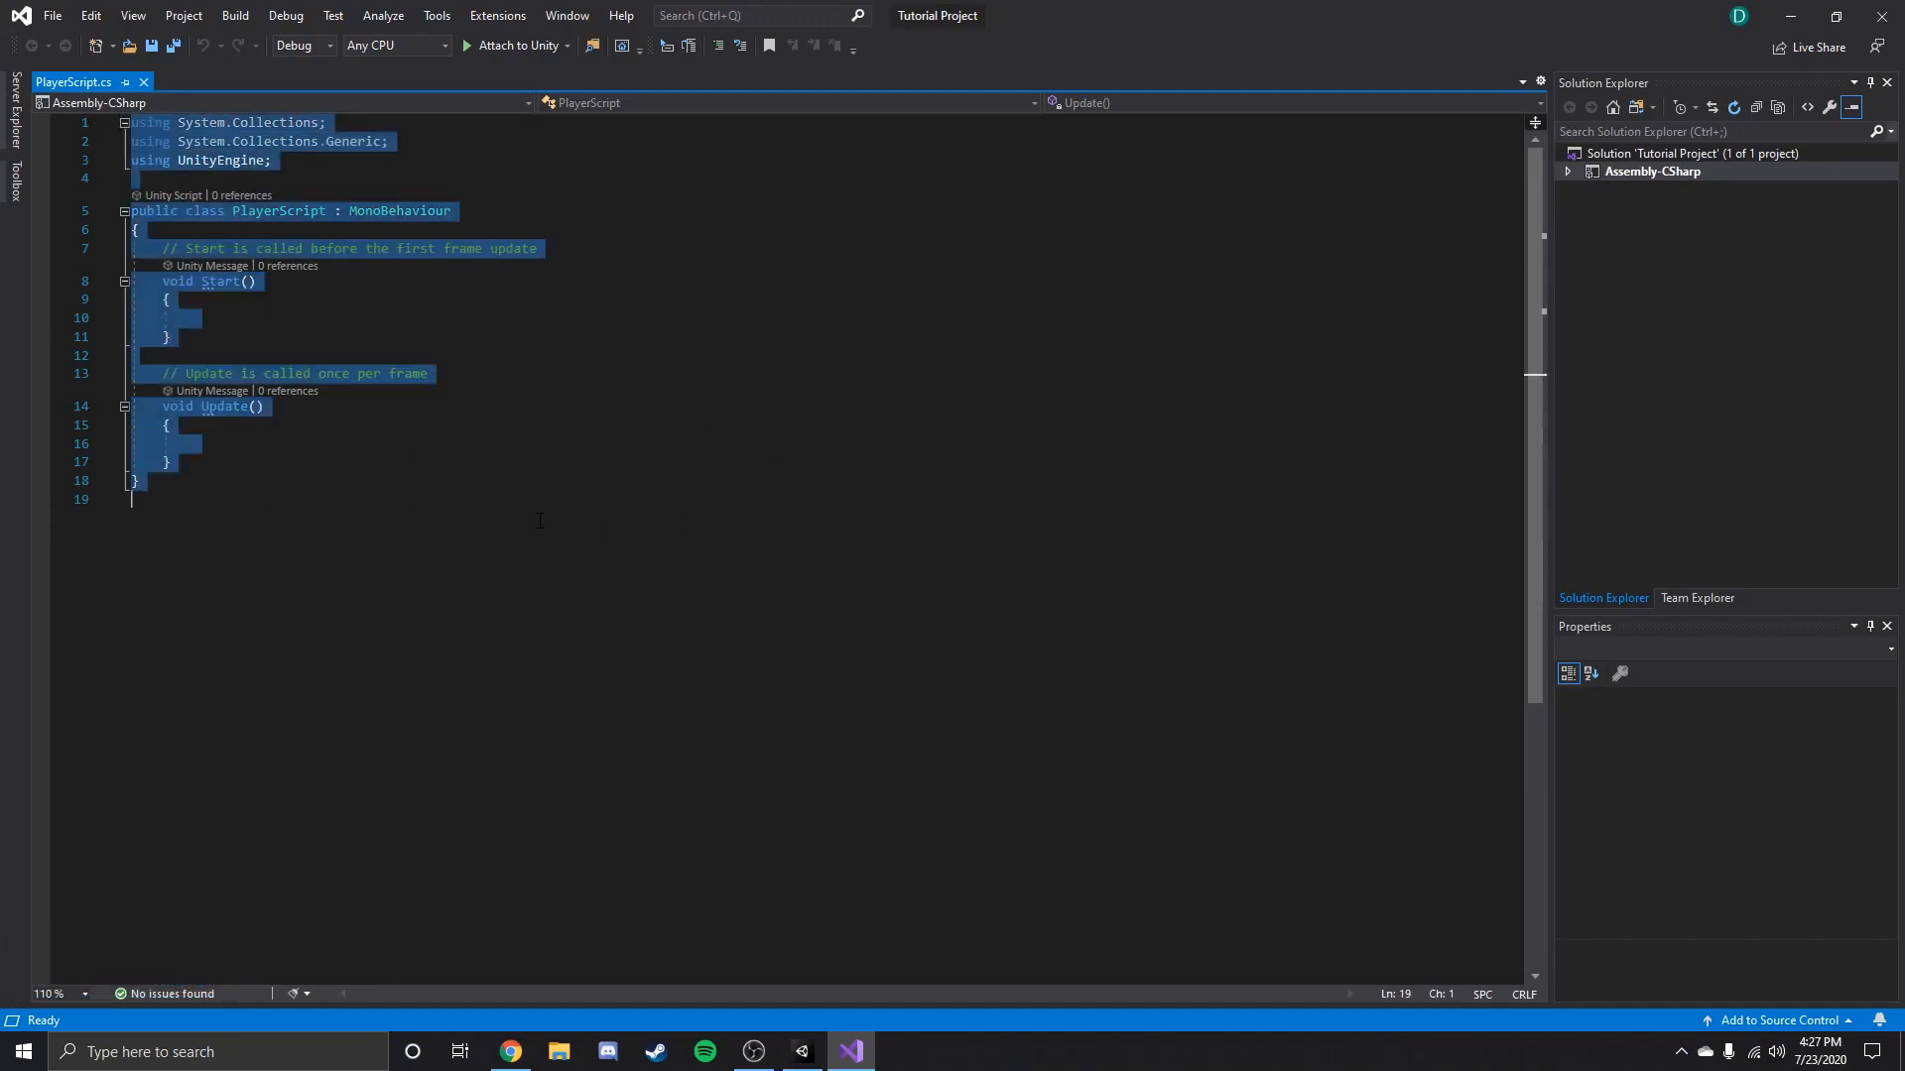
pyautogui.click(498, 443)
pyautogui.rightClick(498, 440)
pyautogui.press('Escape')
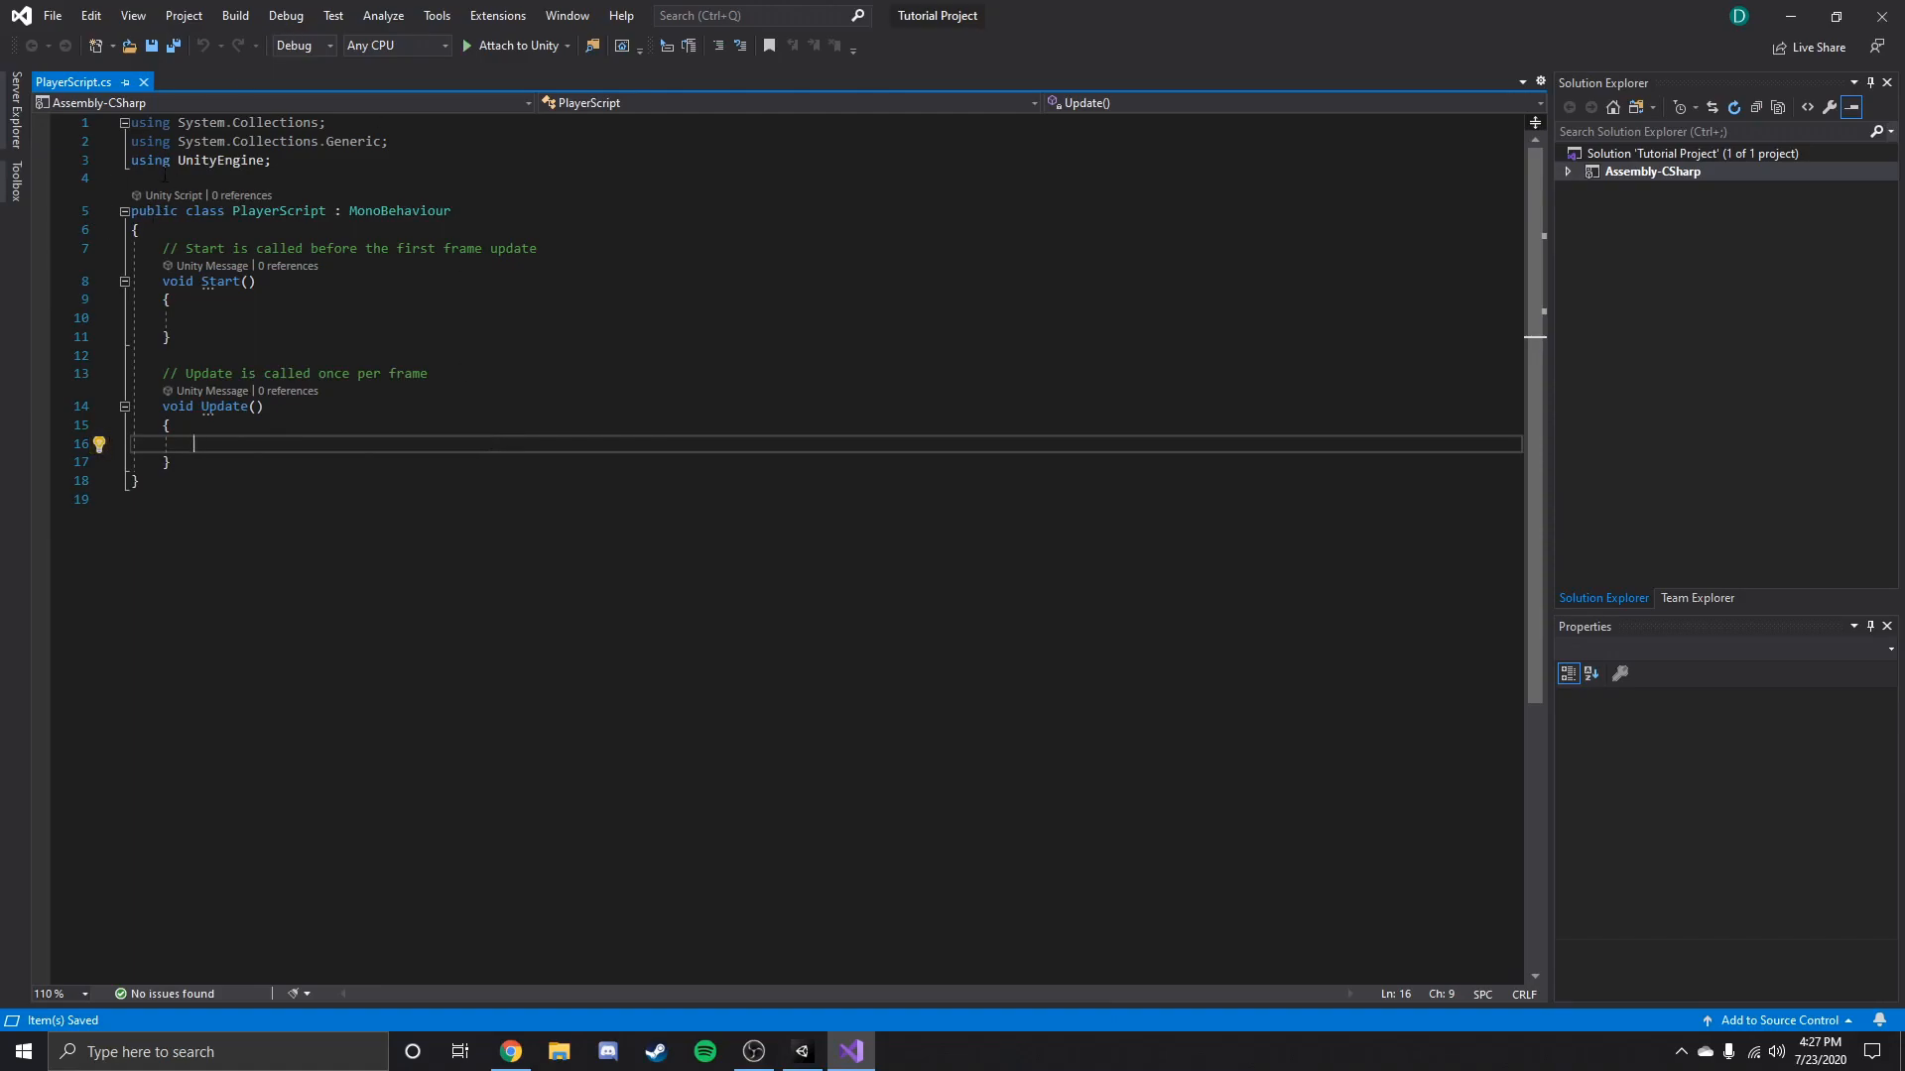
pyautogui.moveTo(325, 122); pyautogui.dragTo(205, 141)
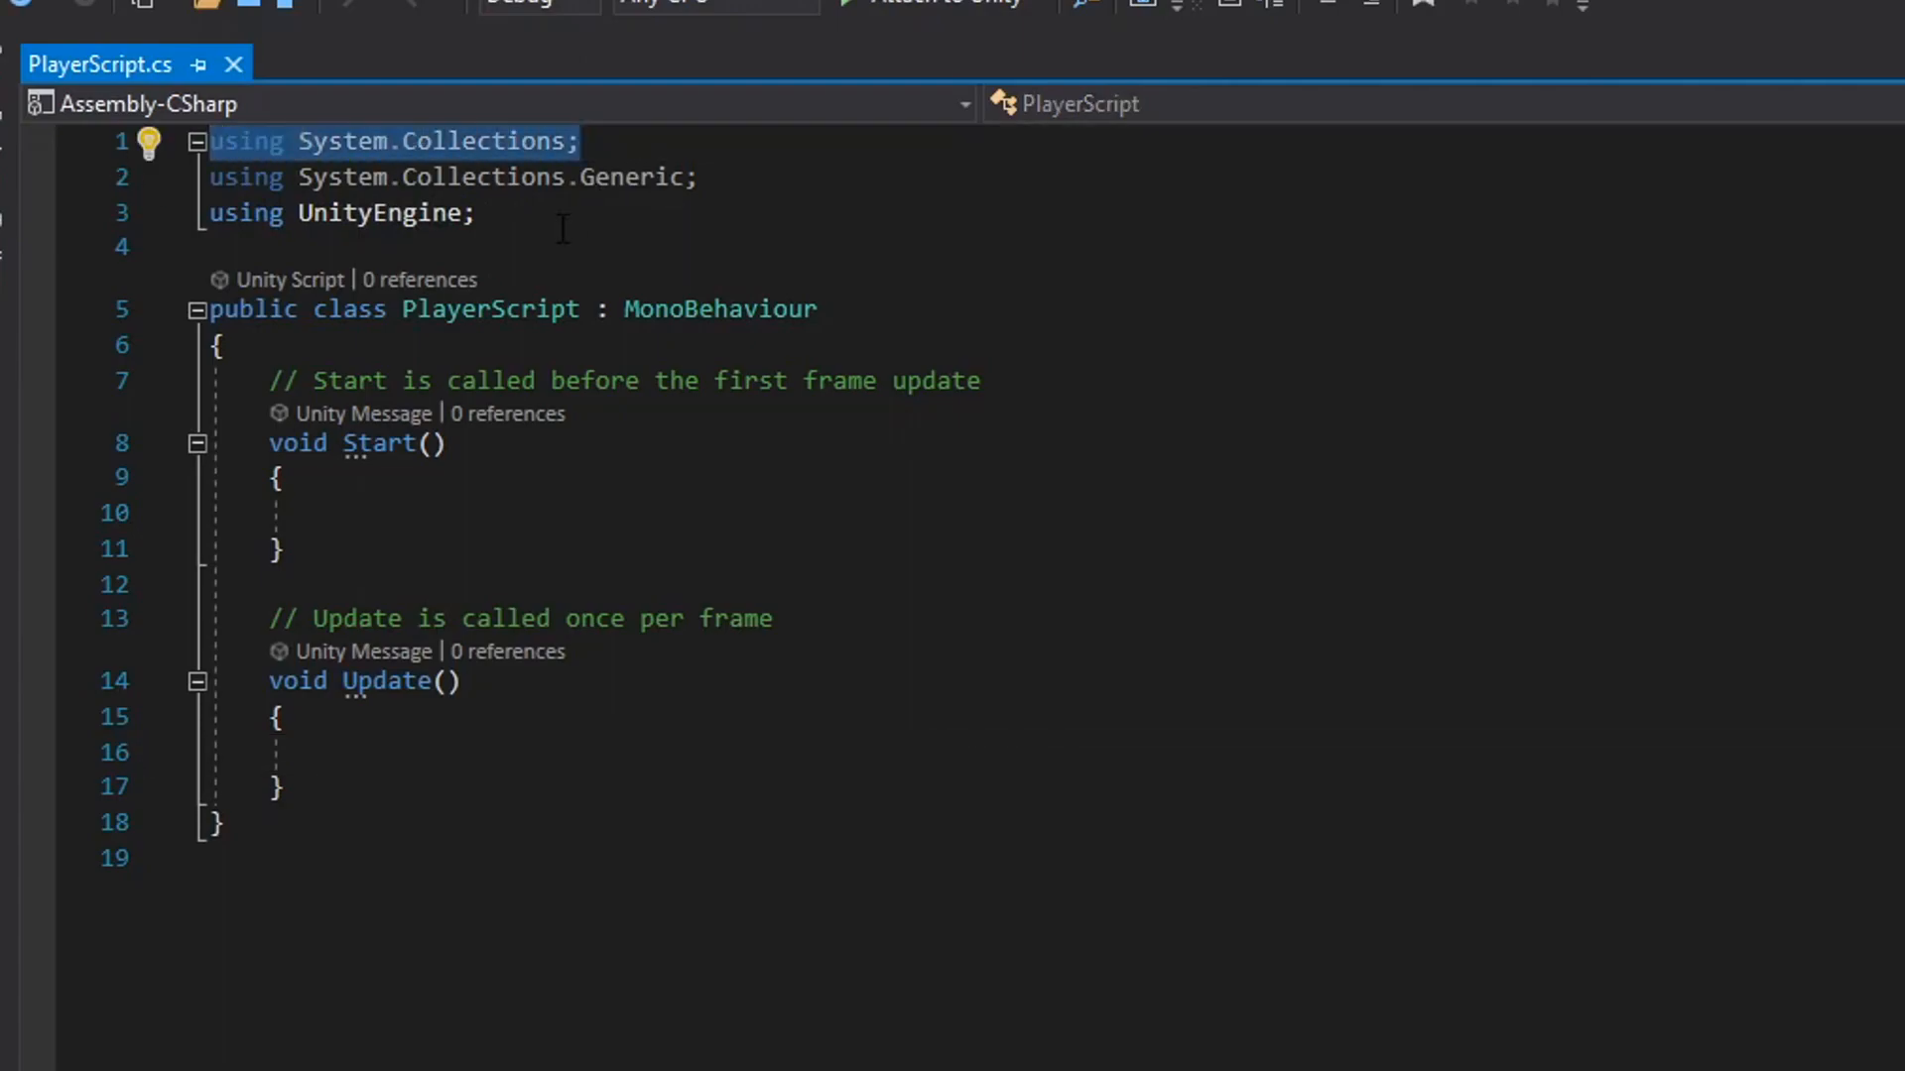
pyautogui.click(528, 224)
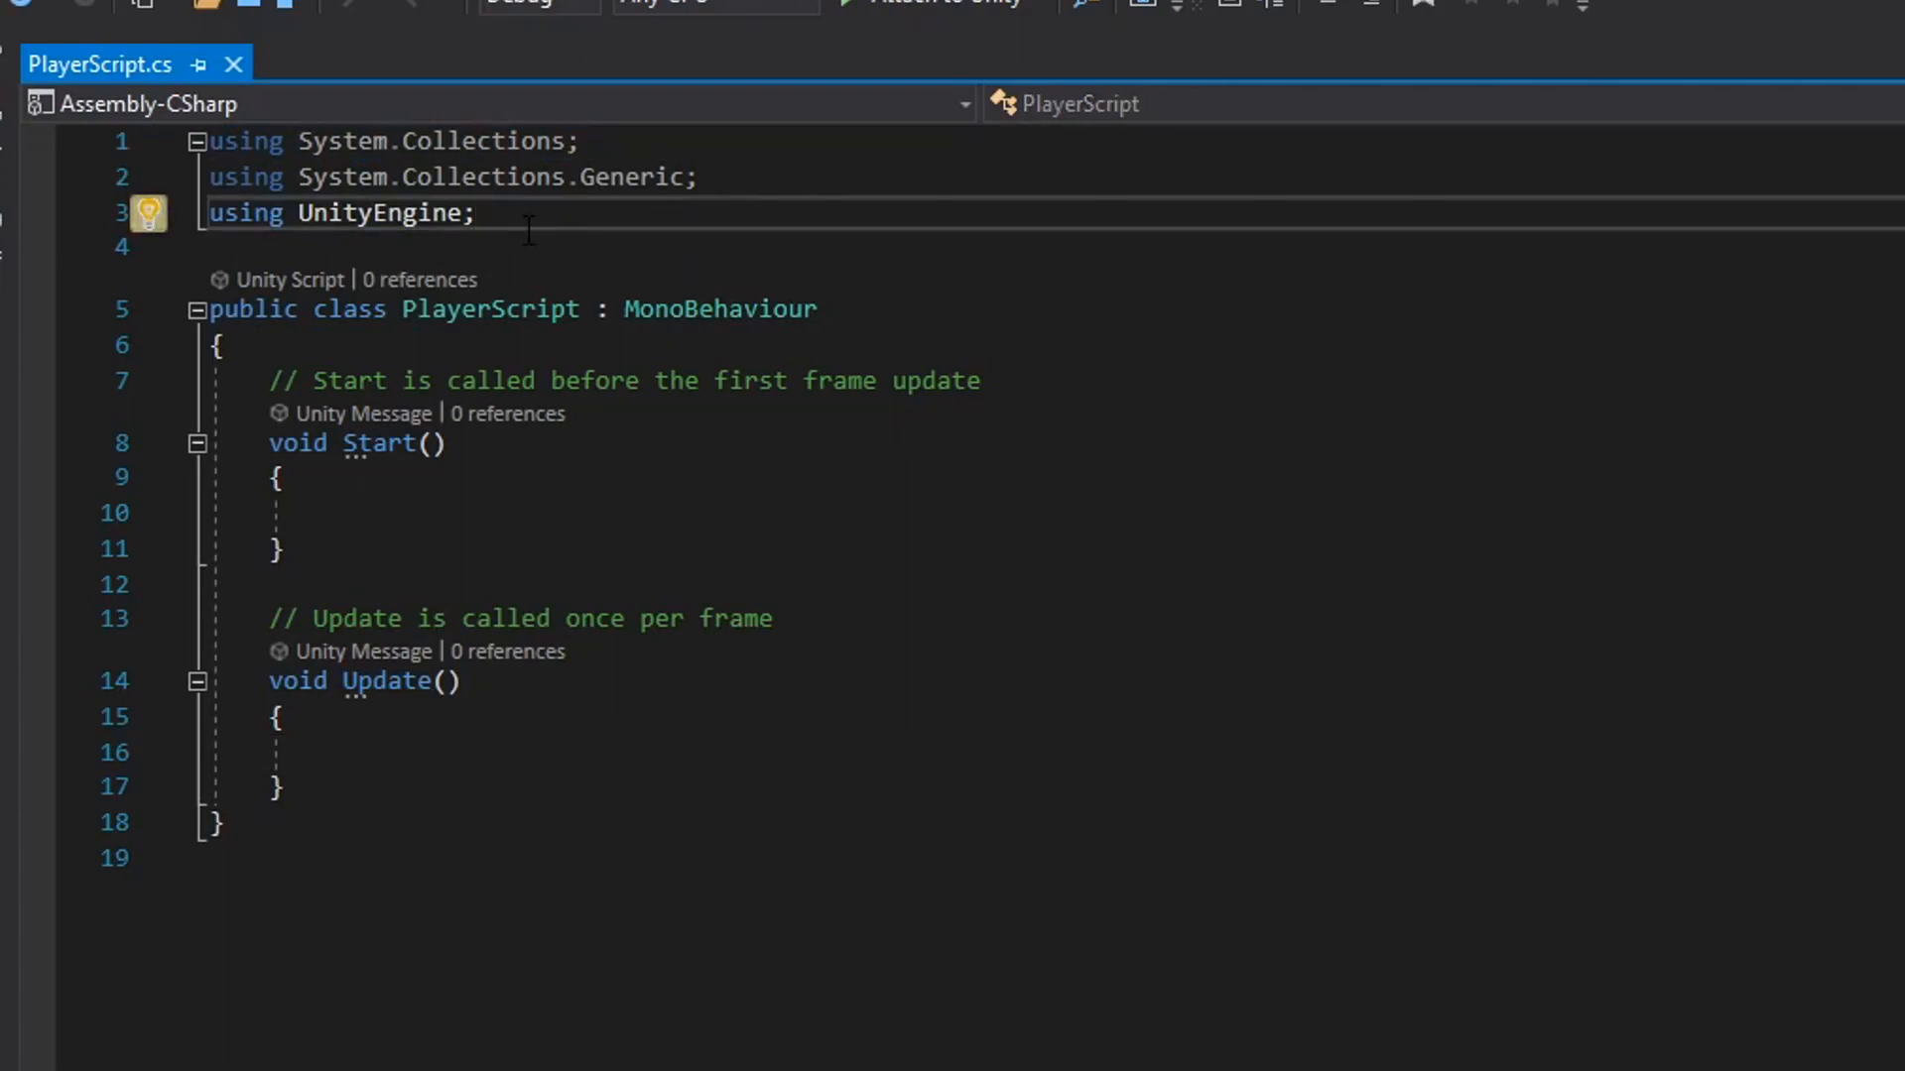
pyautogui.moveTo(478, 217); pyautogui.dragTo(216, 226)
pyautogui.click(581, 224)
# Examine the class declaration and the PlayerScript class name.
pyautogui.moveTo(315, 309); pyautogui.dragTo(580, 312)
pyautogui.click(512, 320)
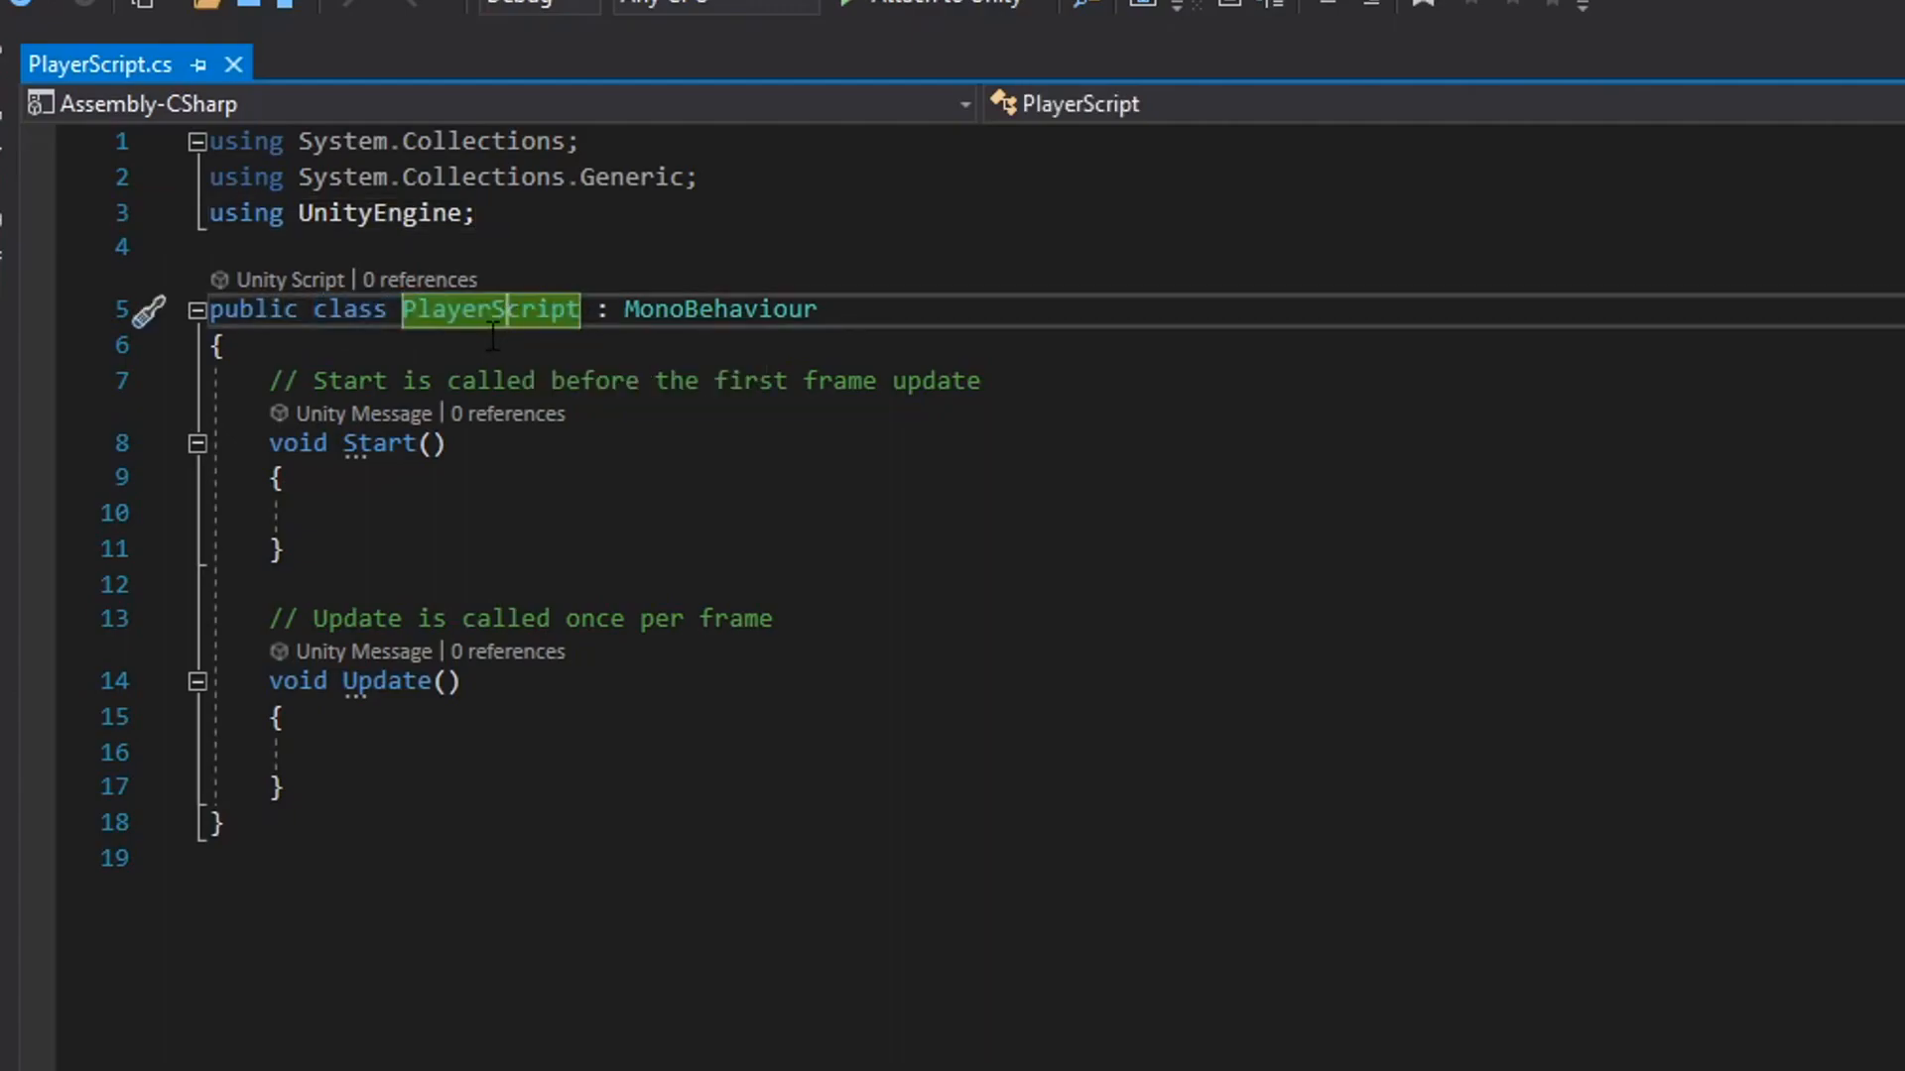
pyautogui.doubleClick(501, 309)
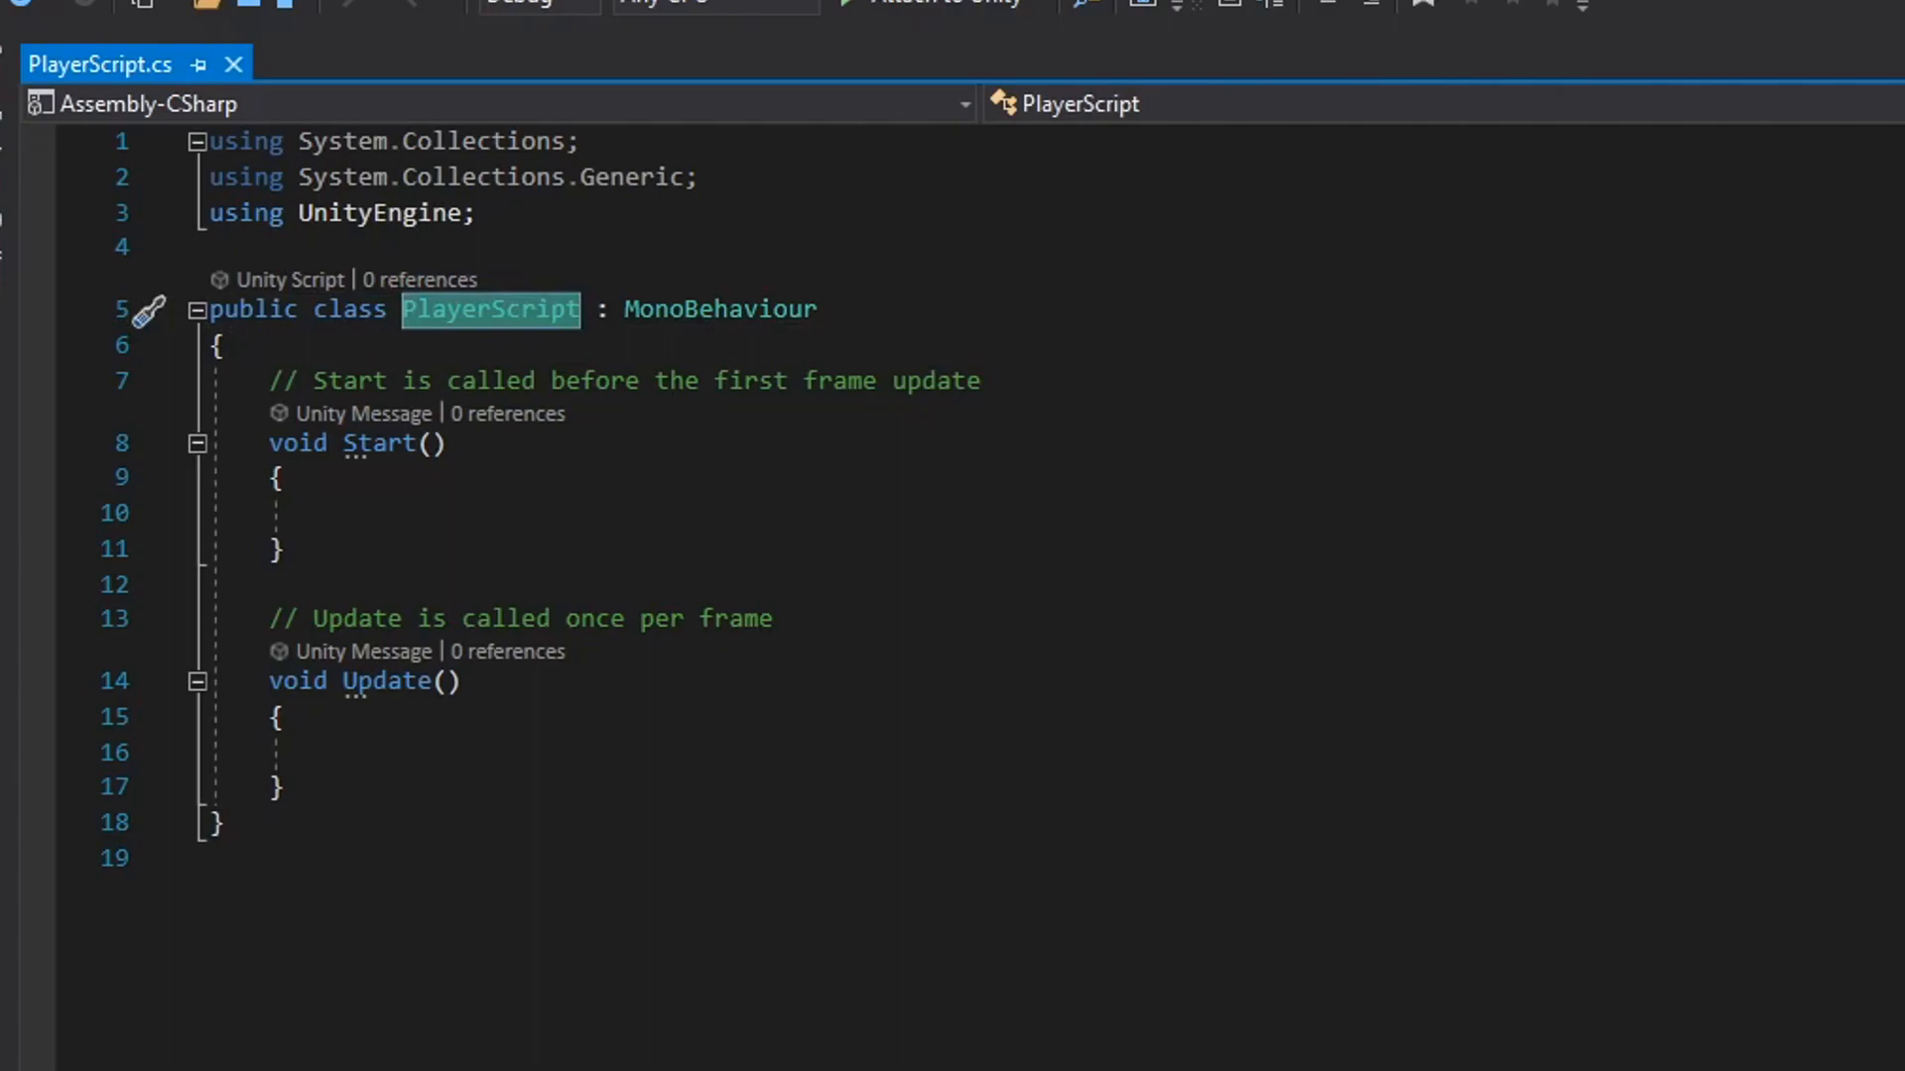
pyautogui.moveTo(1627, 12); pyautogui.dragTo(1822, 343)
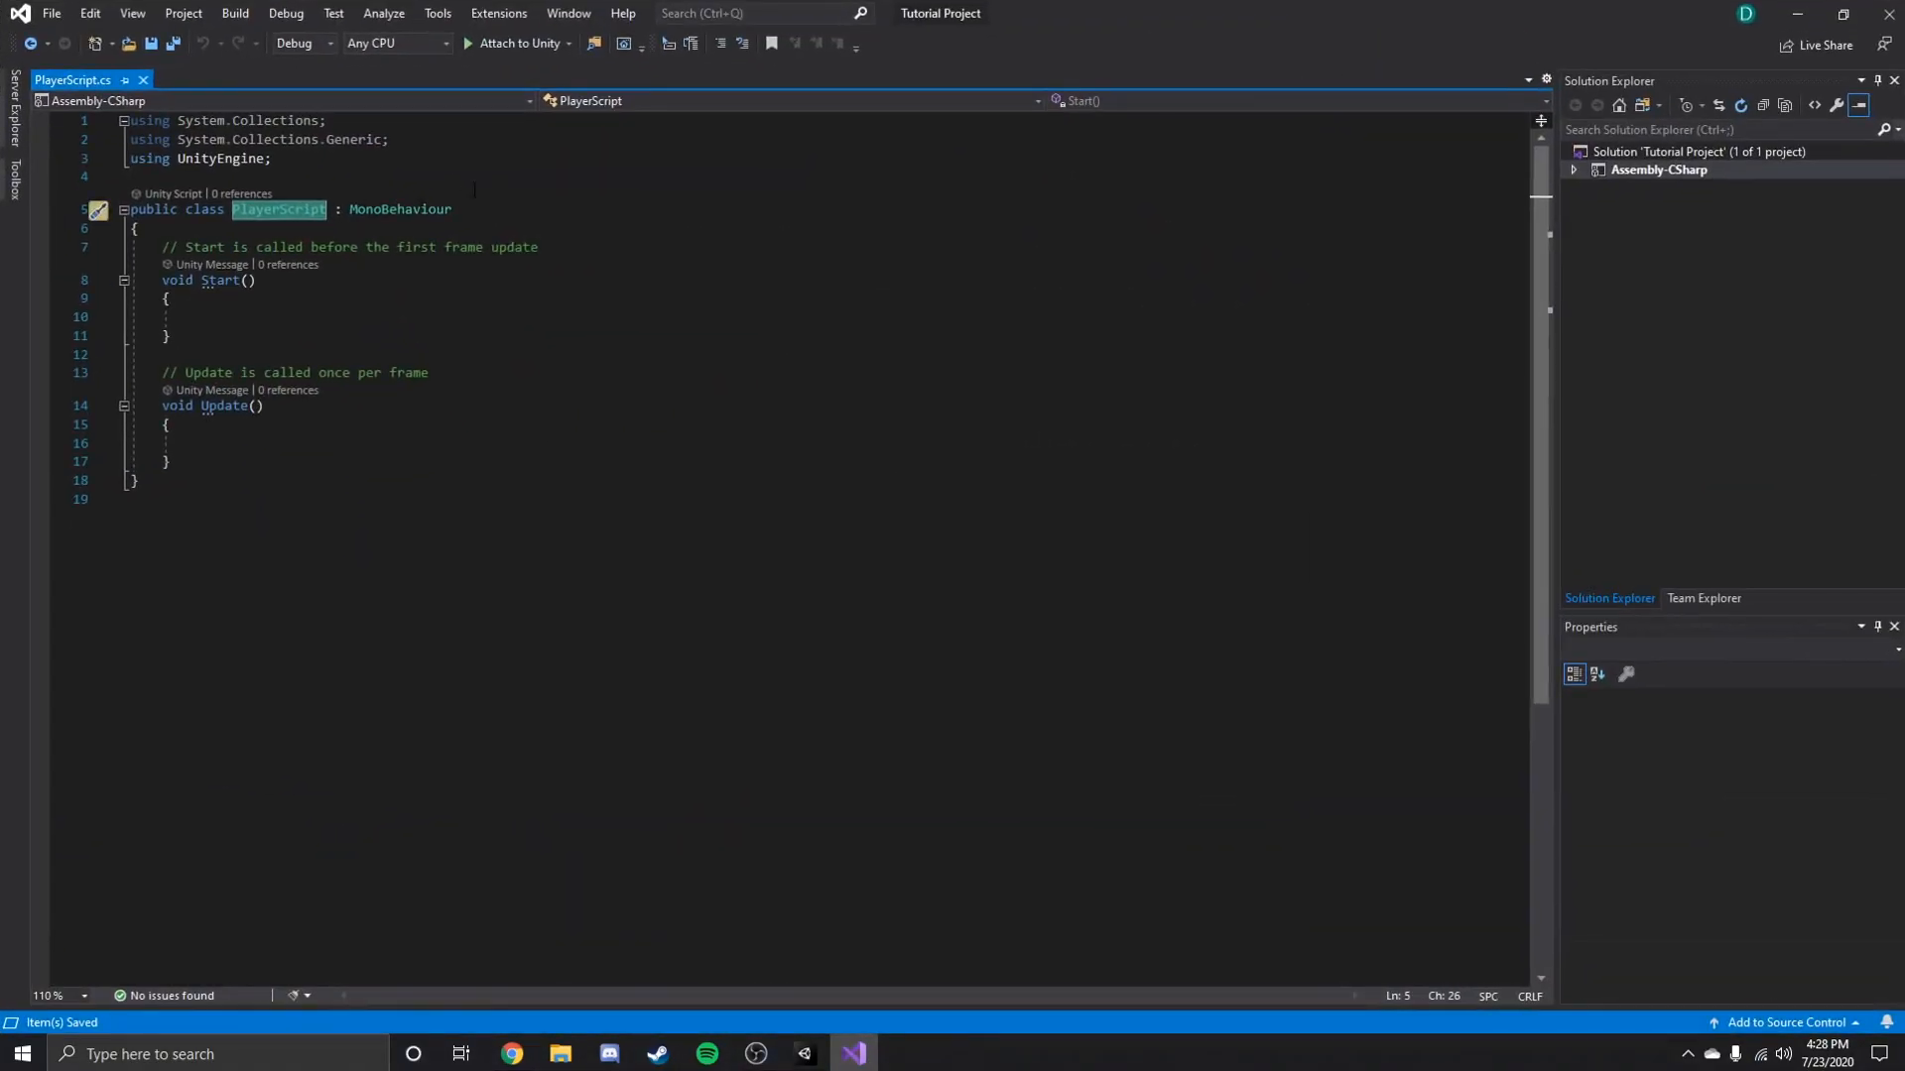
# Examine the Start method and the comment above it, including its double-slash marker.
pyautogui.click(594, 344)
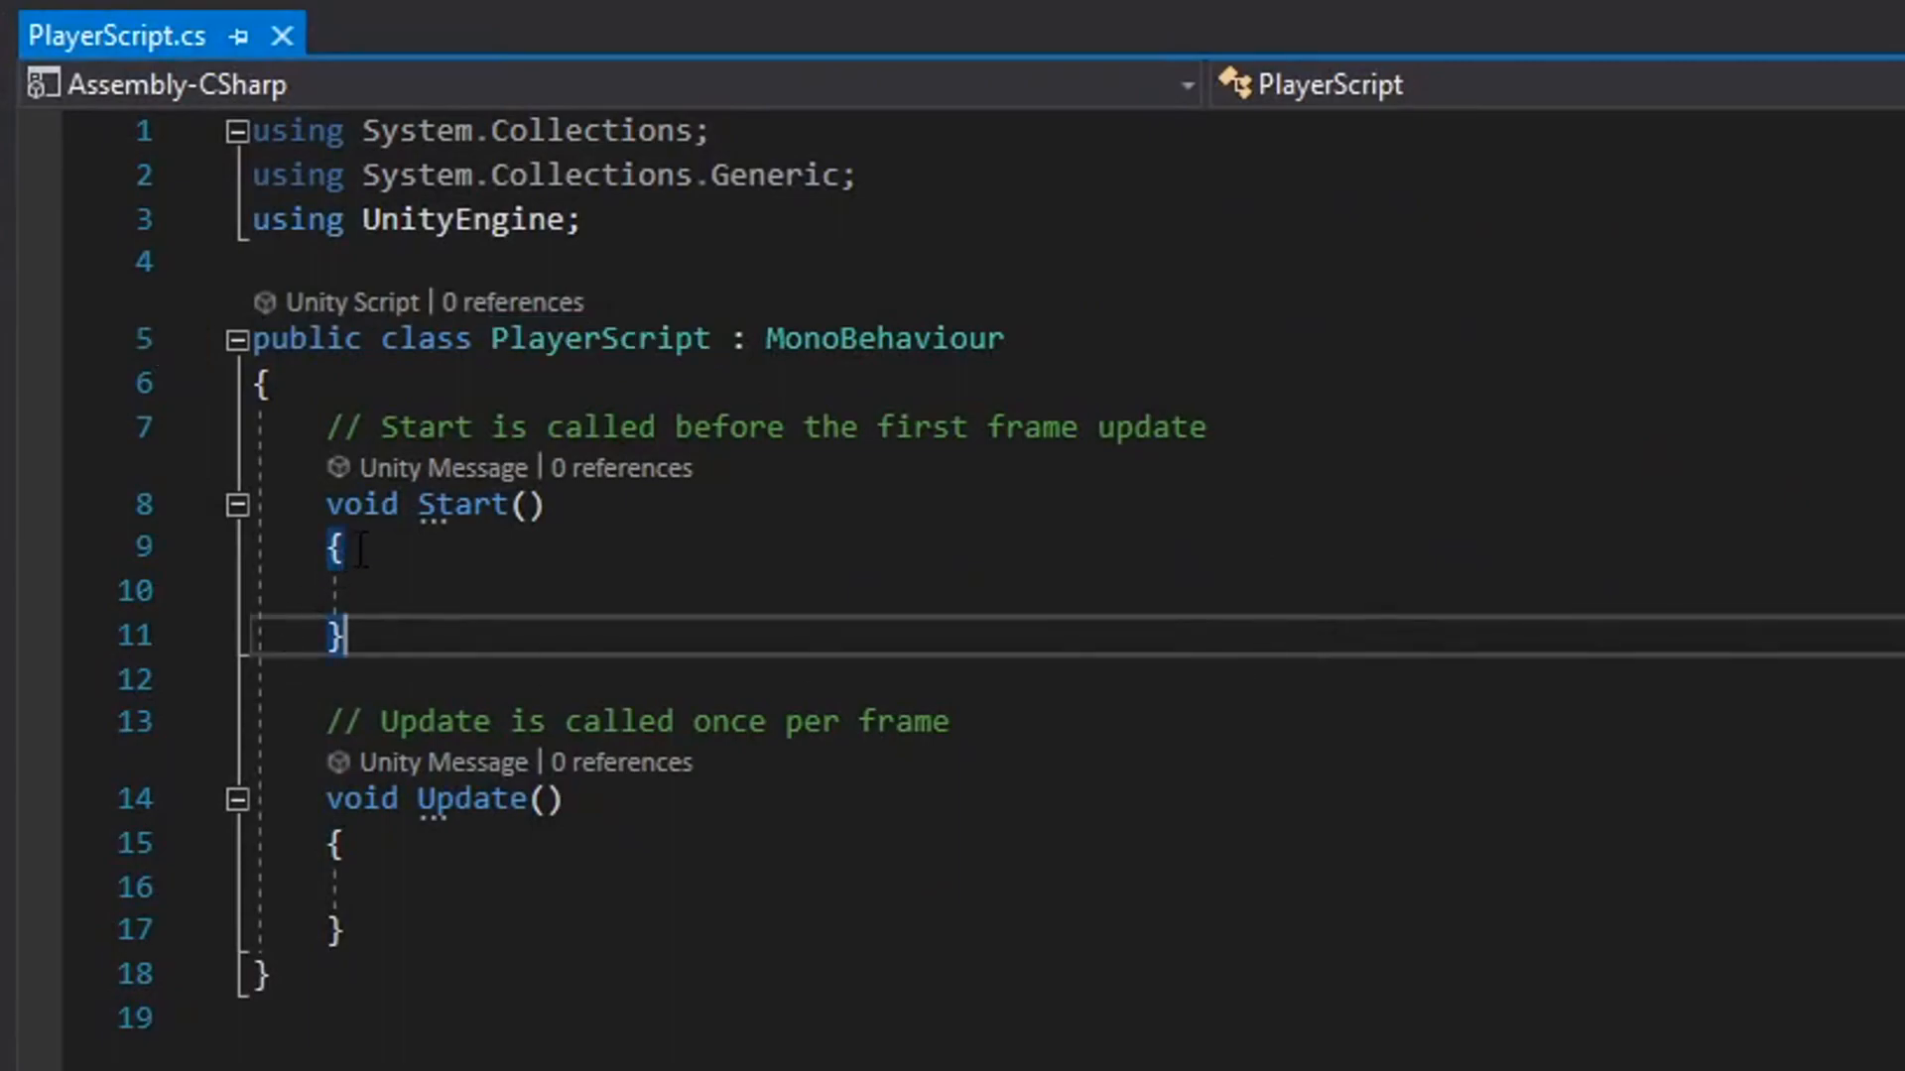
pyautogui.moveTo(328, 427)
pyautogui.mouseDown()
pyautogui.moveTo(381, 427)
pyautogui.moveTo(363, 426)
pyautogui.mouseUp()
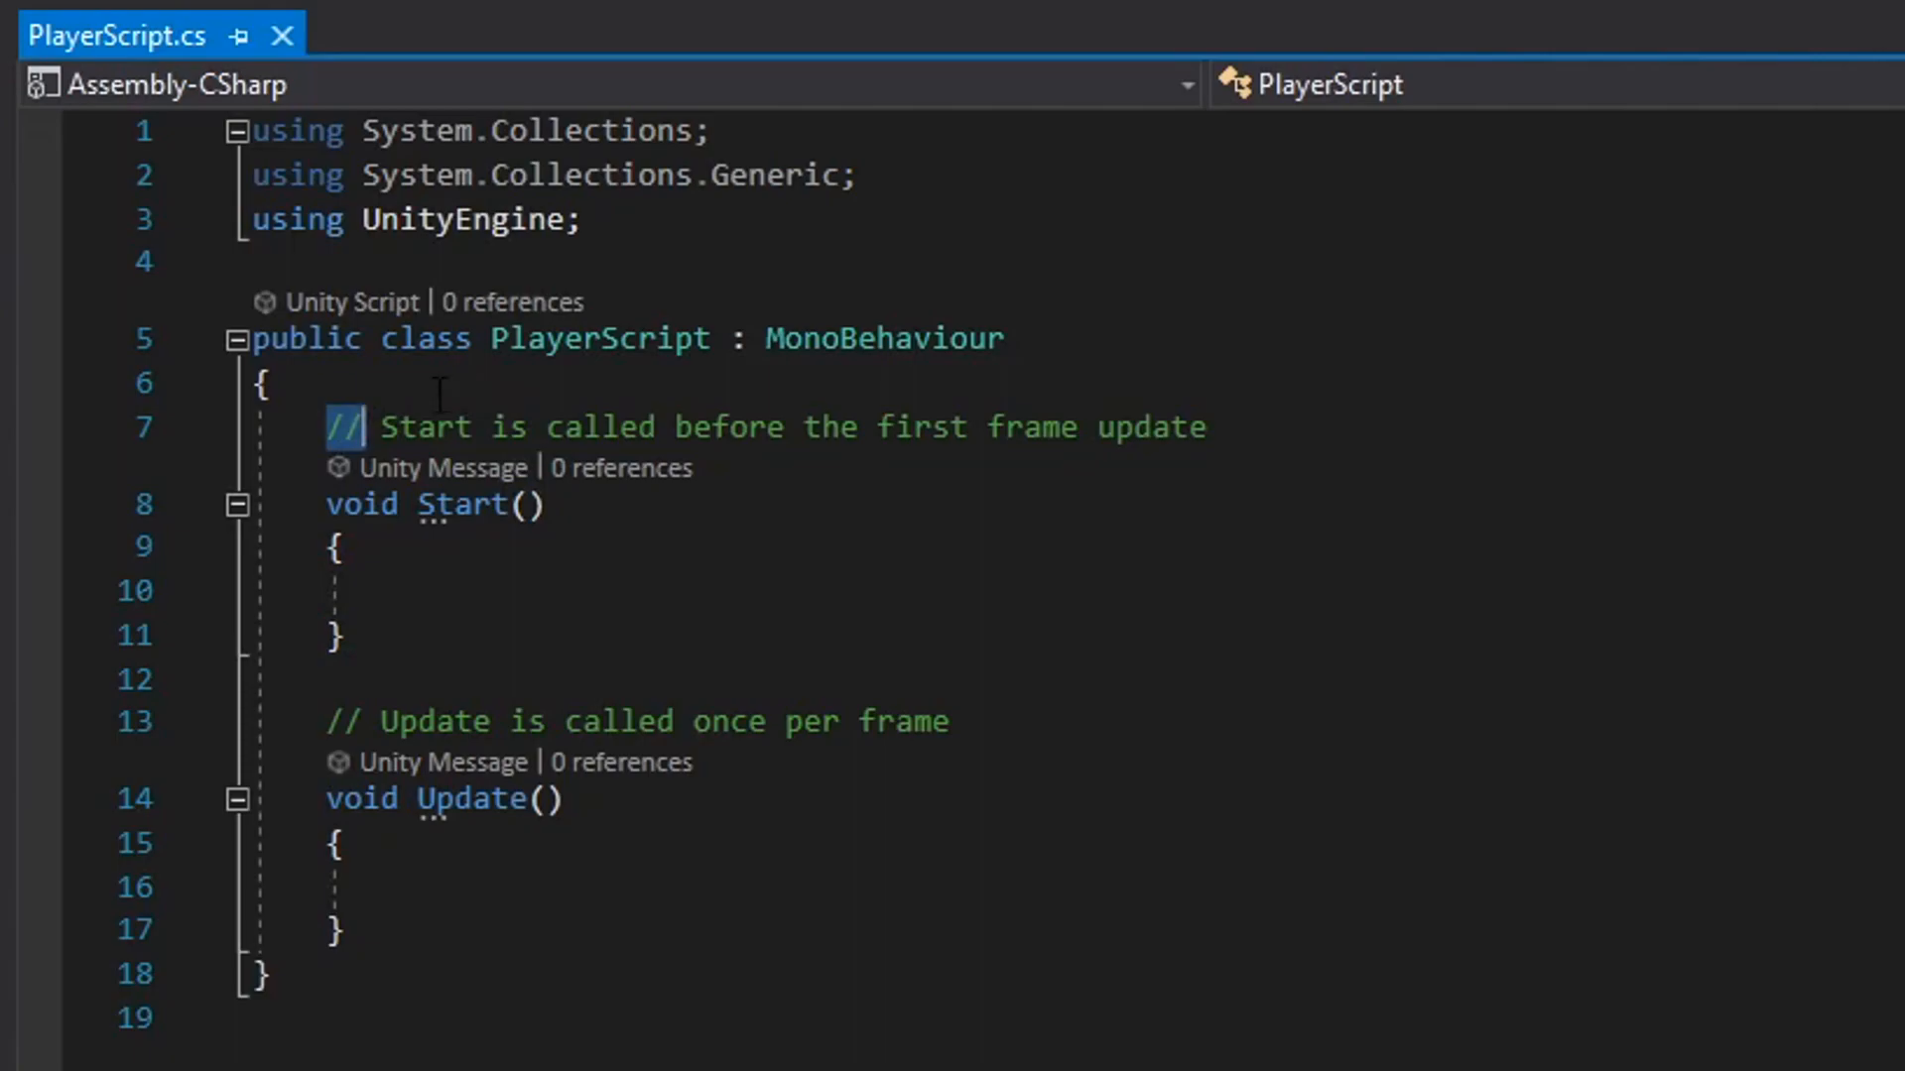
pyautogui.moveTo(381, 427); pyautogui.dragTo(1562, 415)
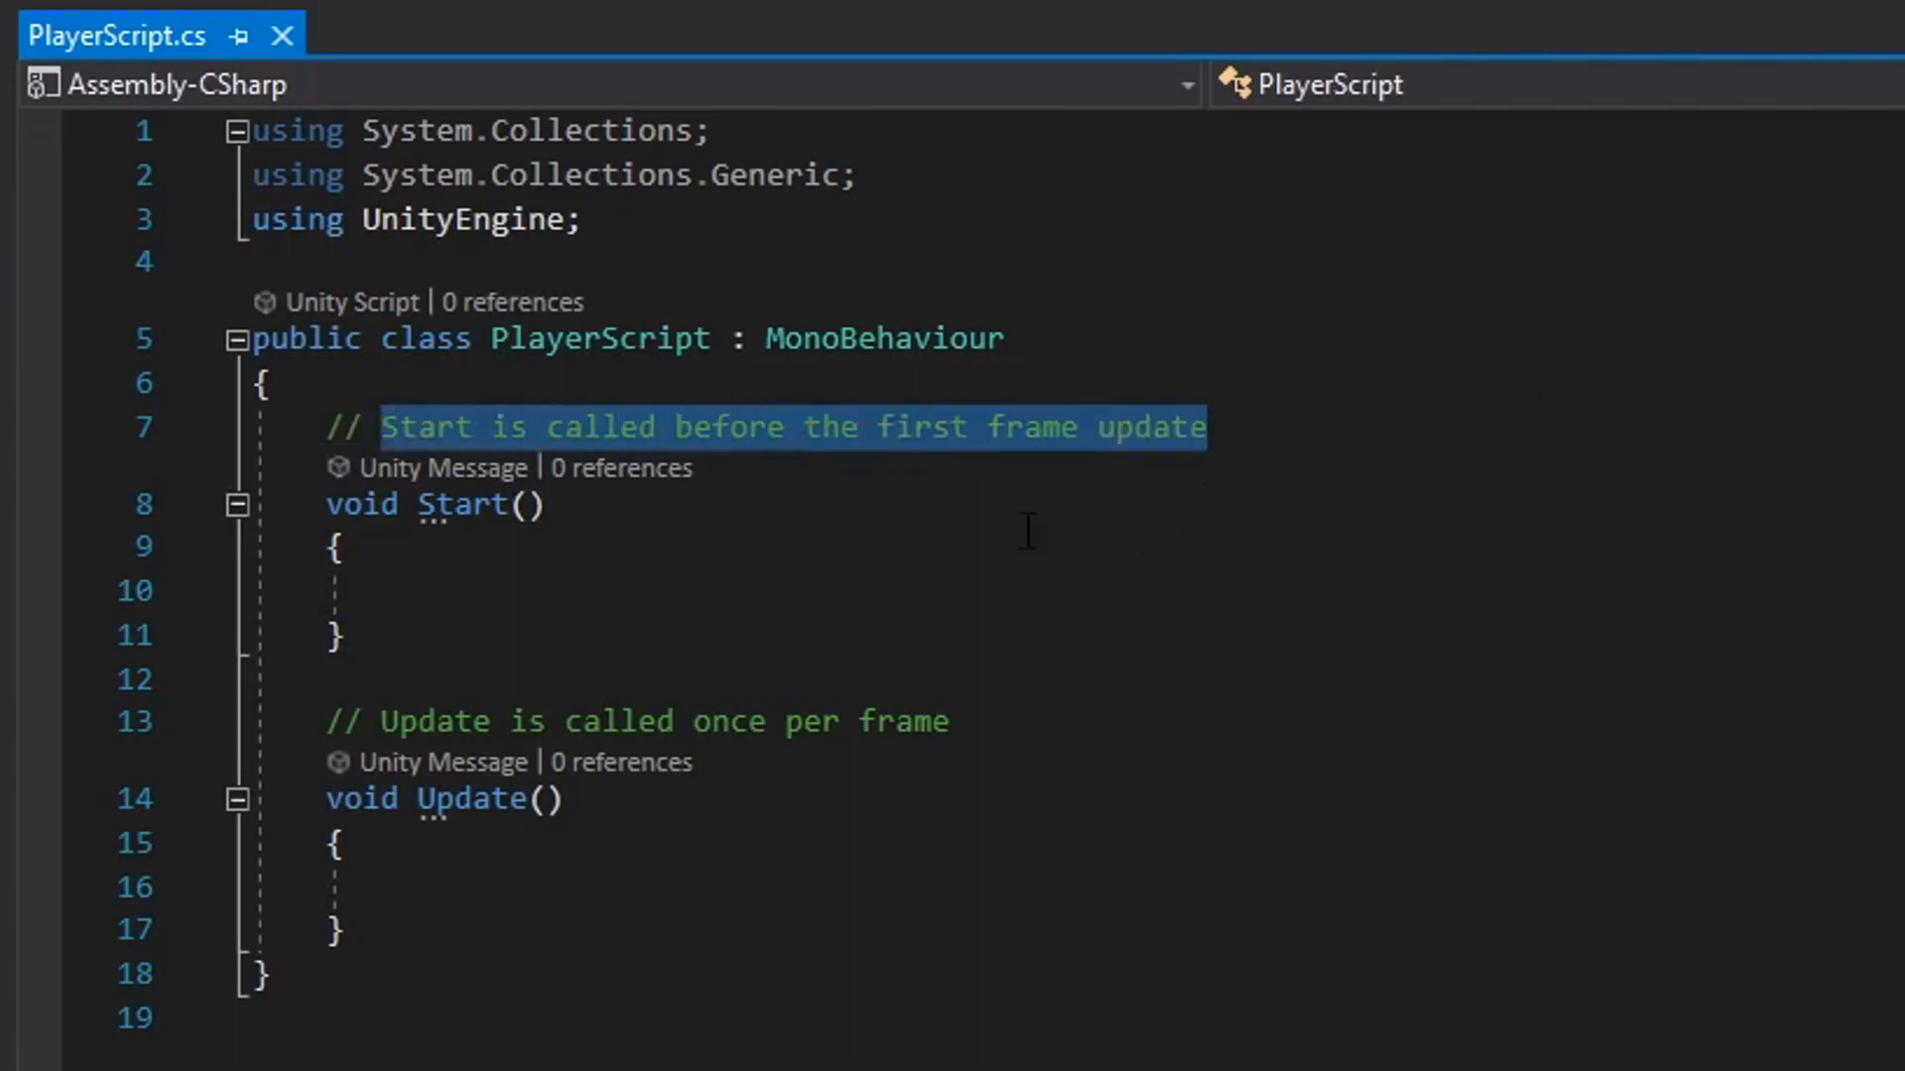
# Examine the comments describing when the Start and Update methods are called.
pyautogui.click(466, 426)
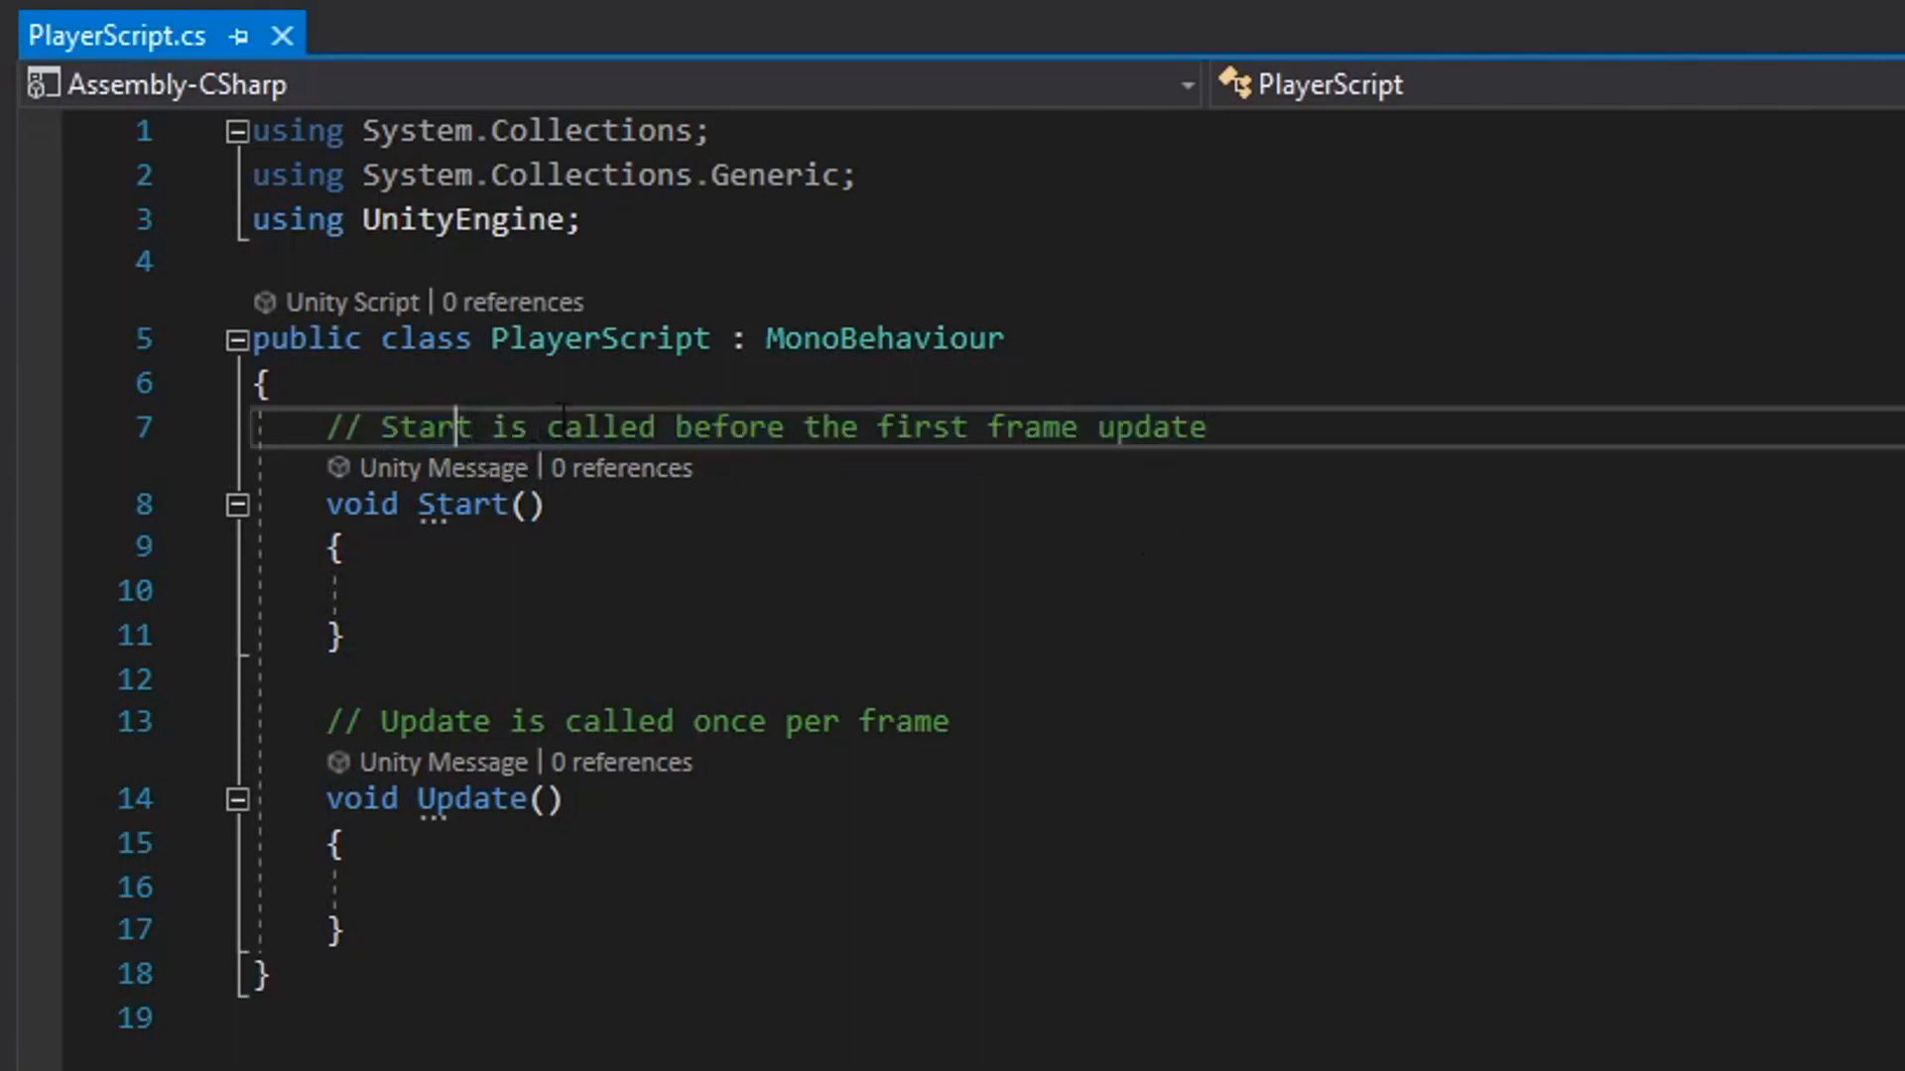
pyautogui.click(933, 427)
pyautogui.click(1042, 428)
pyautogui.click(491, 587)
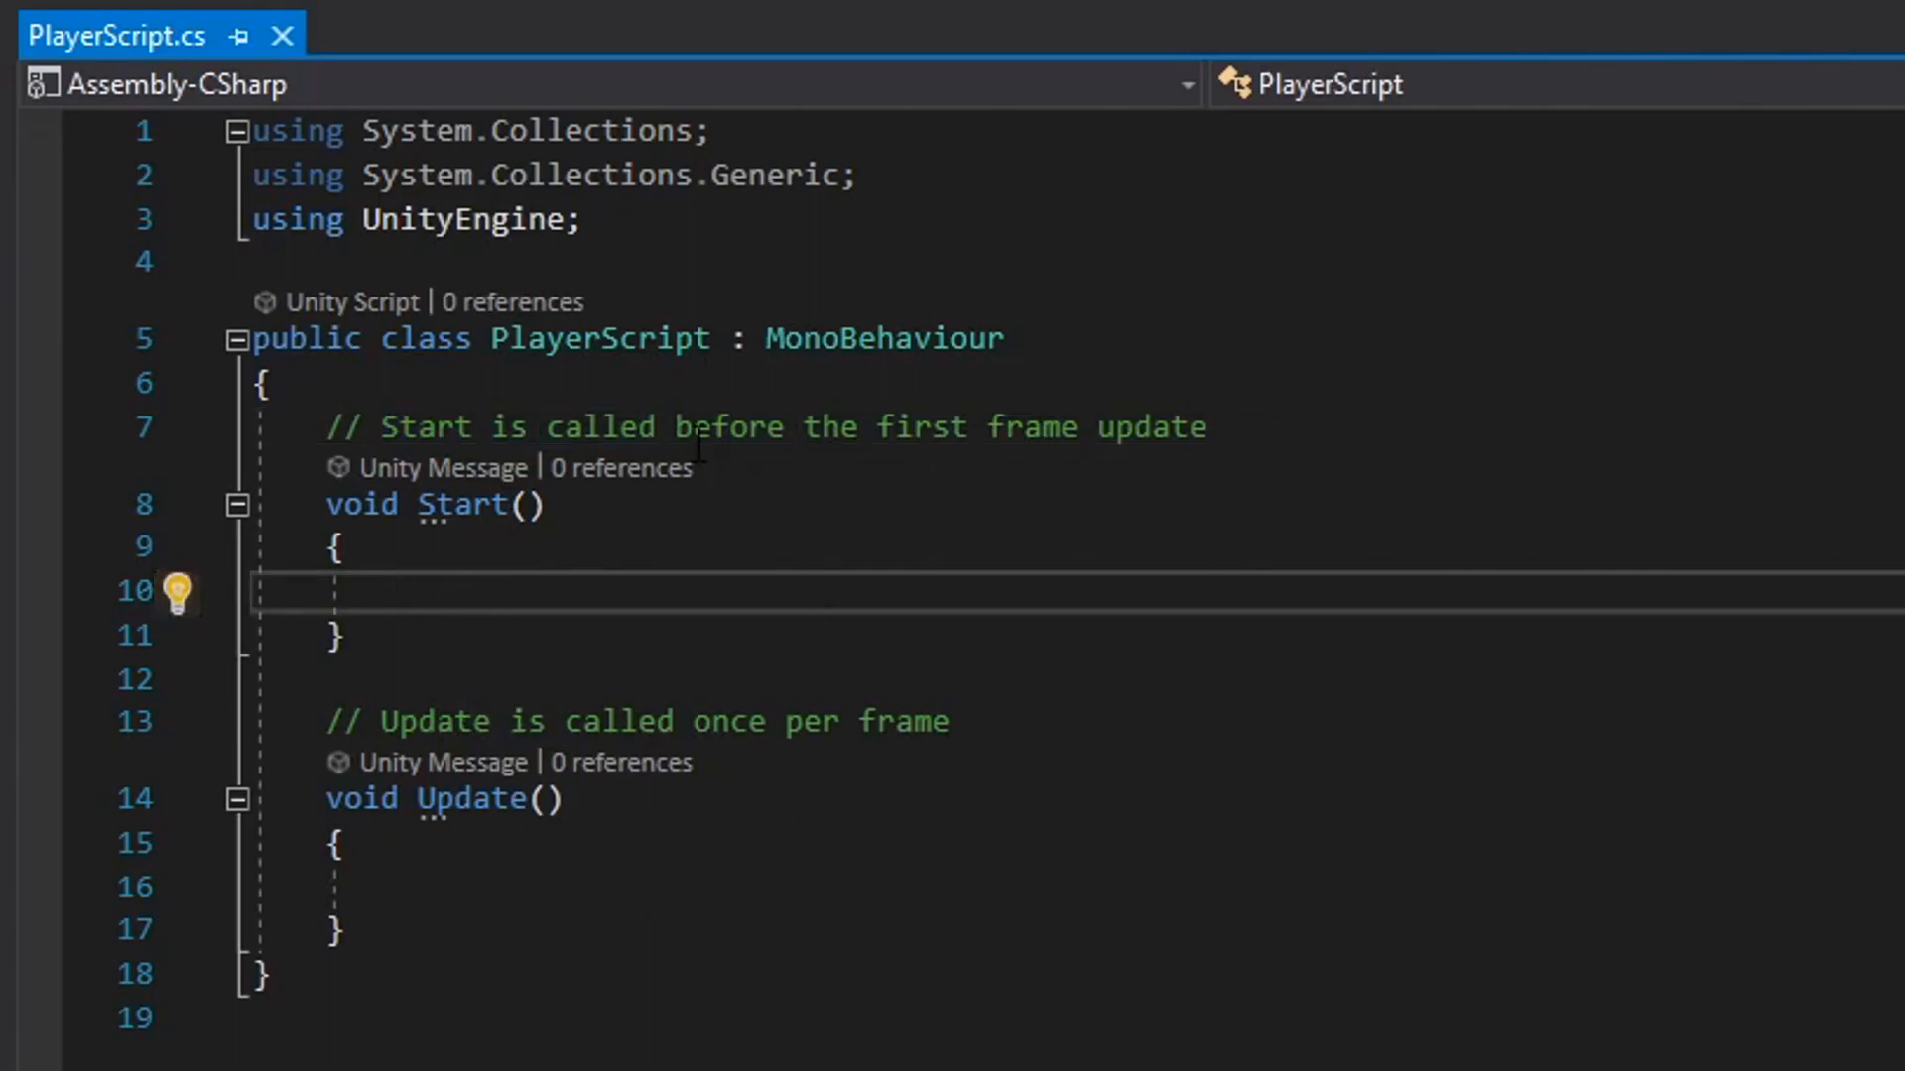
pyautogui.moveTo(383, 721); pyautogui.dragTo(979, 718)
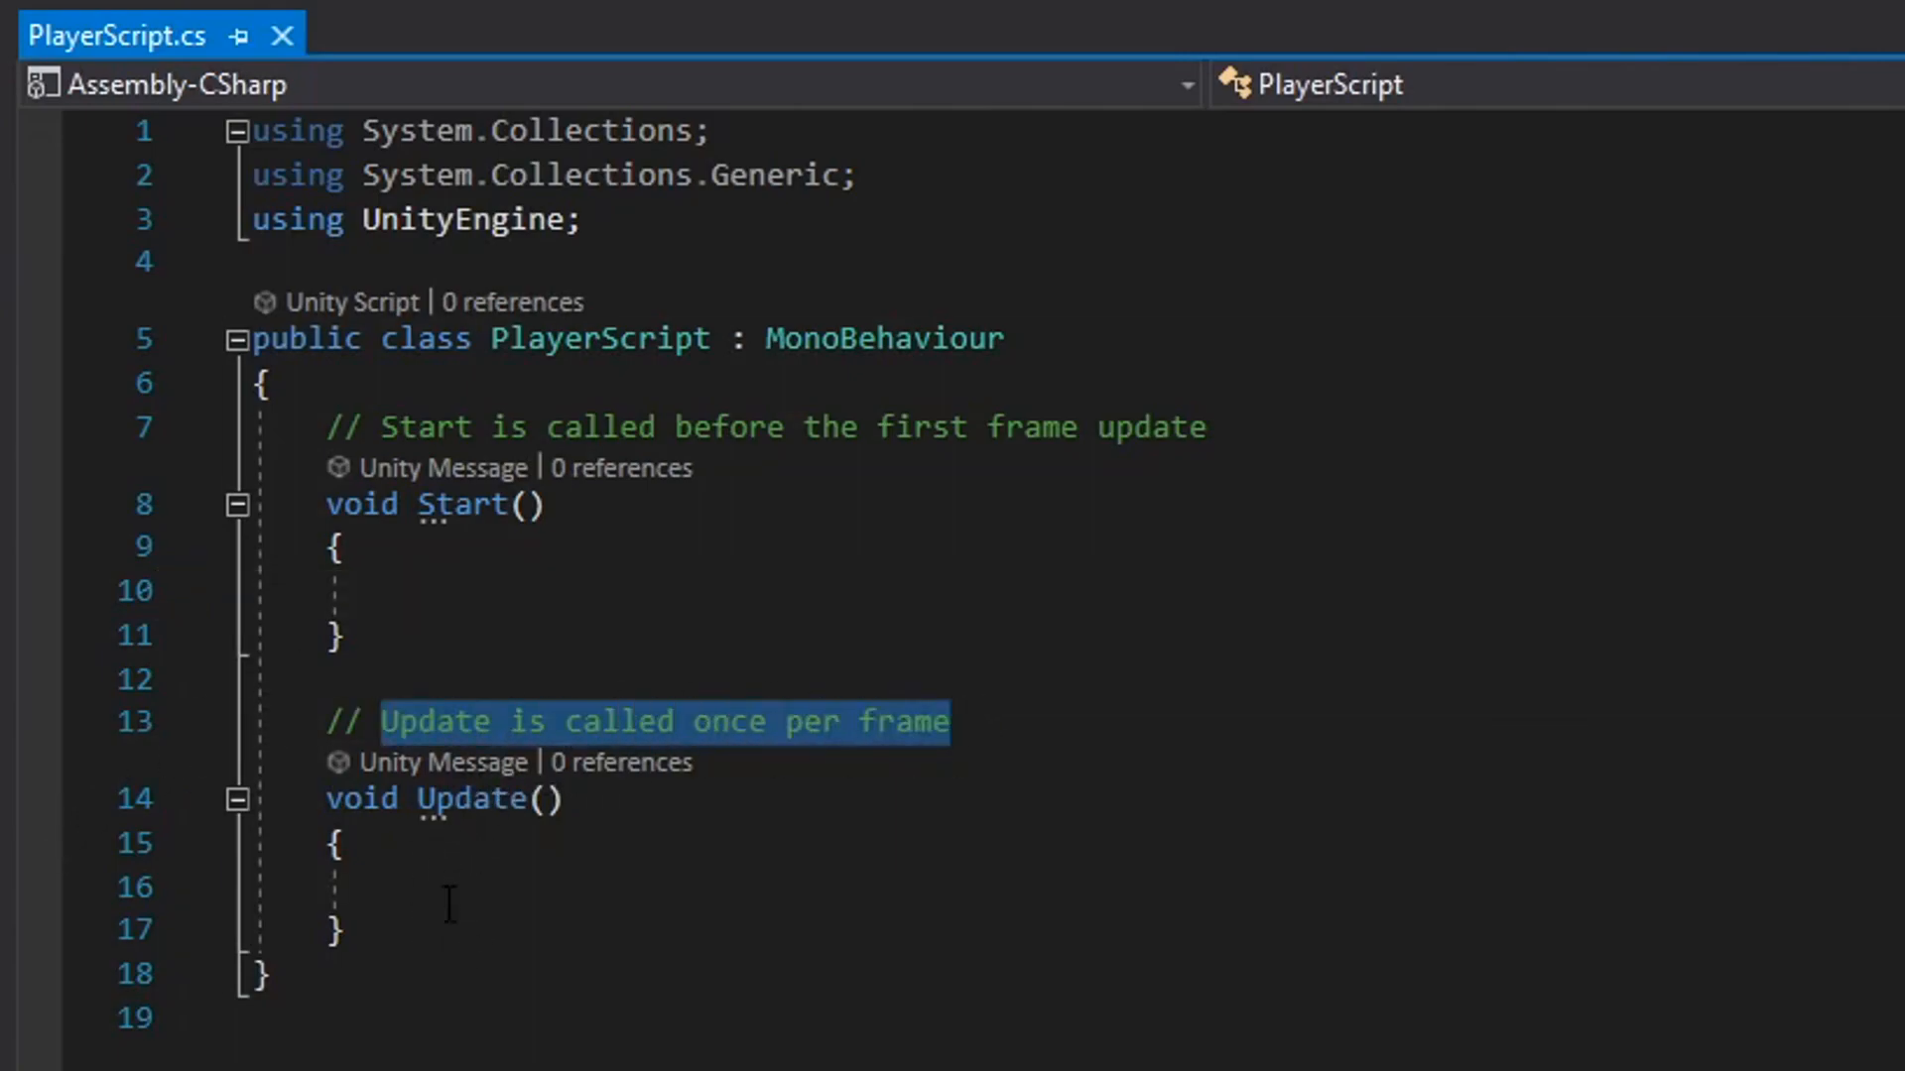
pyautogui.click(479, 556)
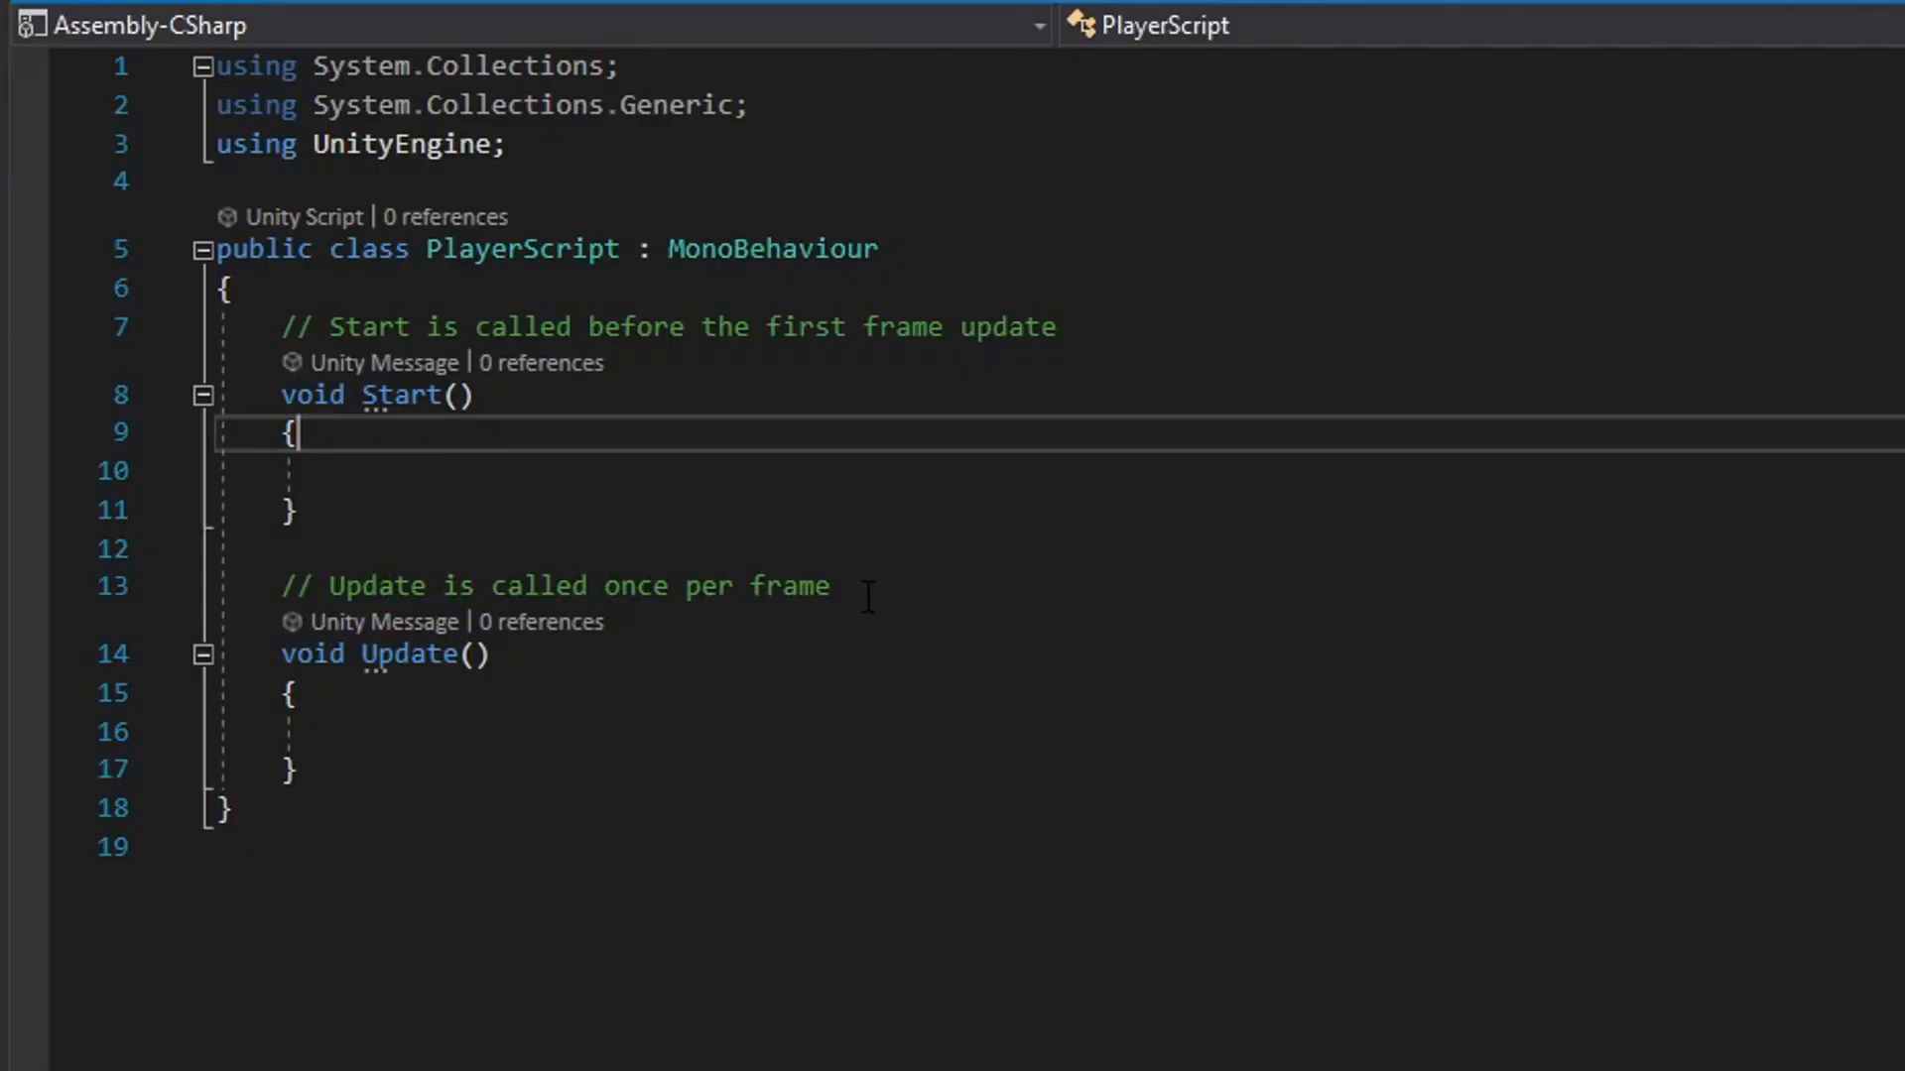
# Delete the comment lines above the Start and Update methods and save the script.
pyautogui.moveTo(1135, 651); pyautogui.dragTo(139, 689)
pyautogui.press('BackSpace')
pyautogui.press('Up')
pyautogui.press('Up')
pyautogui.press('Up')
pyautogui.press('Up')
pyautogui.press('Up')
pyautogui.press('Up')
pyautogui.hotkey('shift', 'End')
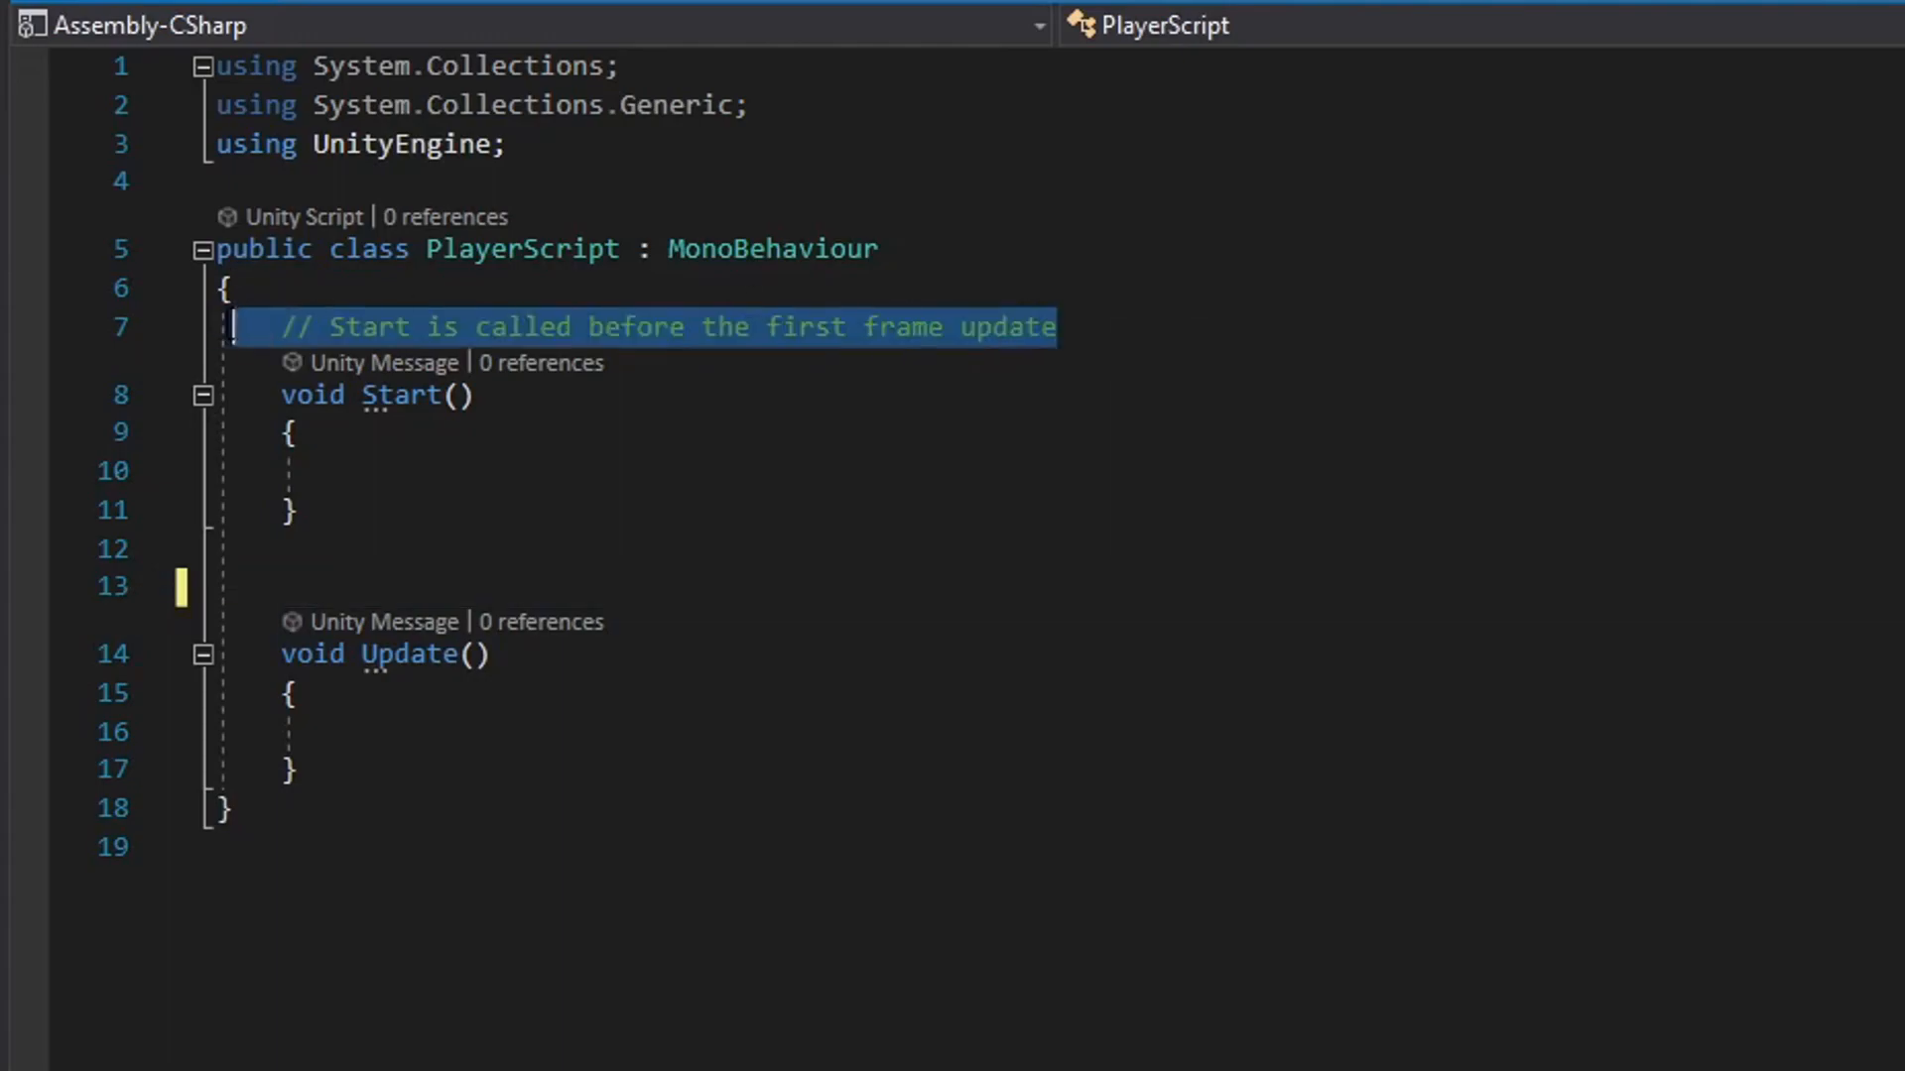
pyautogui.press('BackSpace')
pyautogui.click(375, 585)
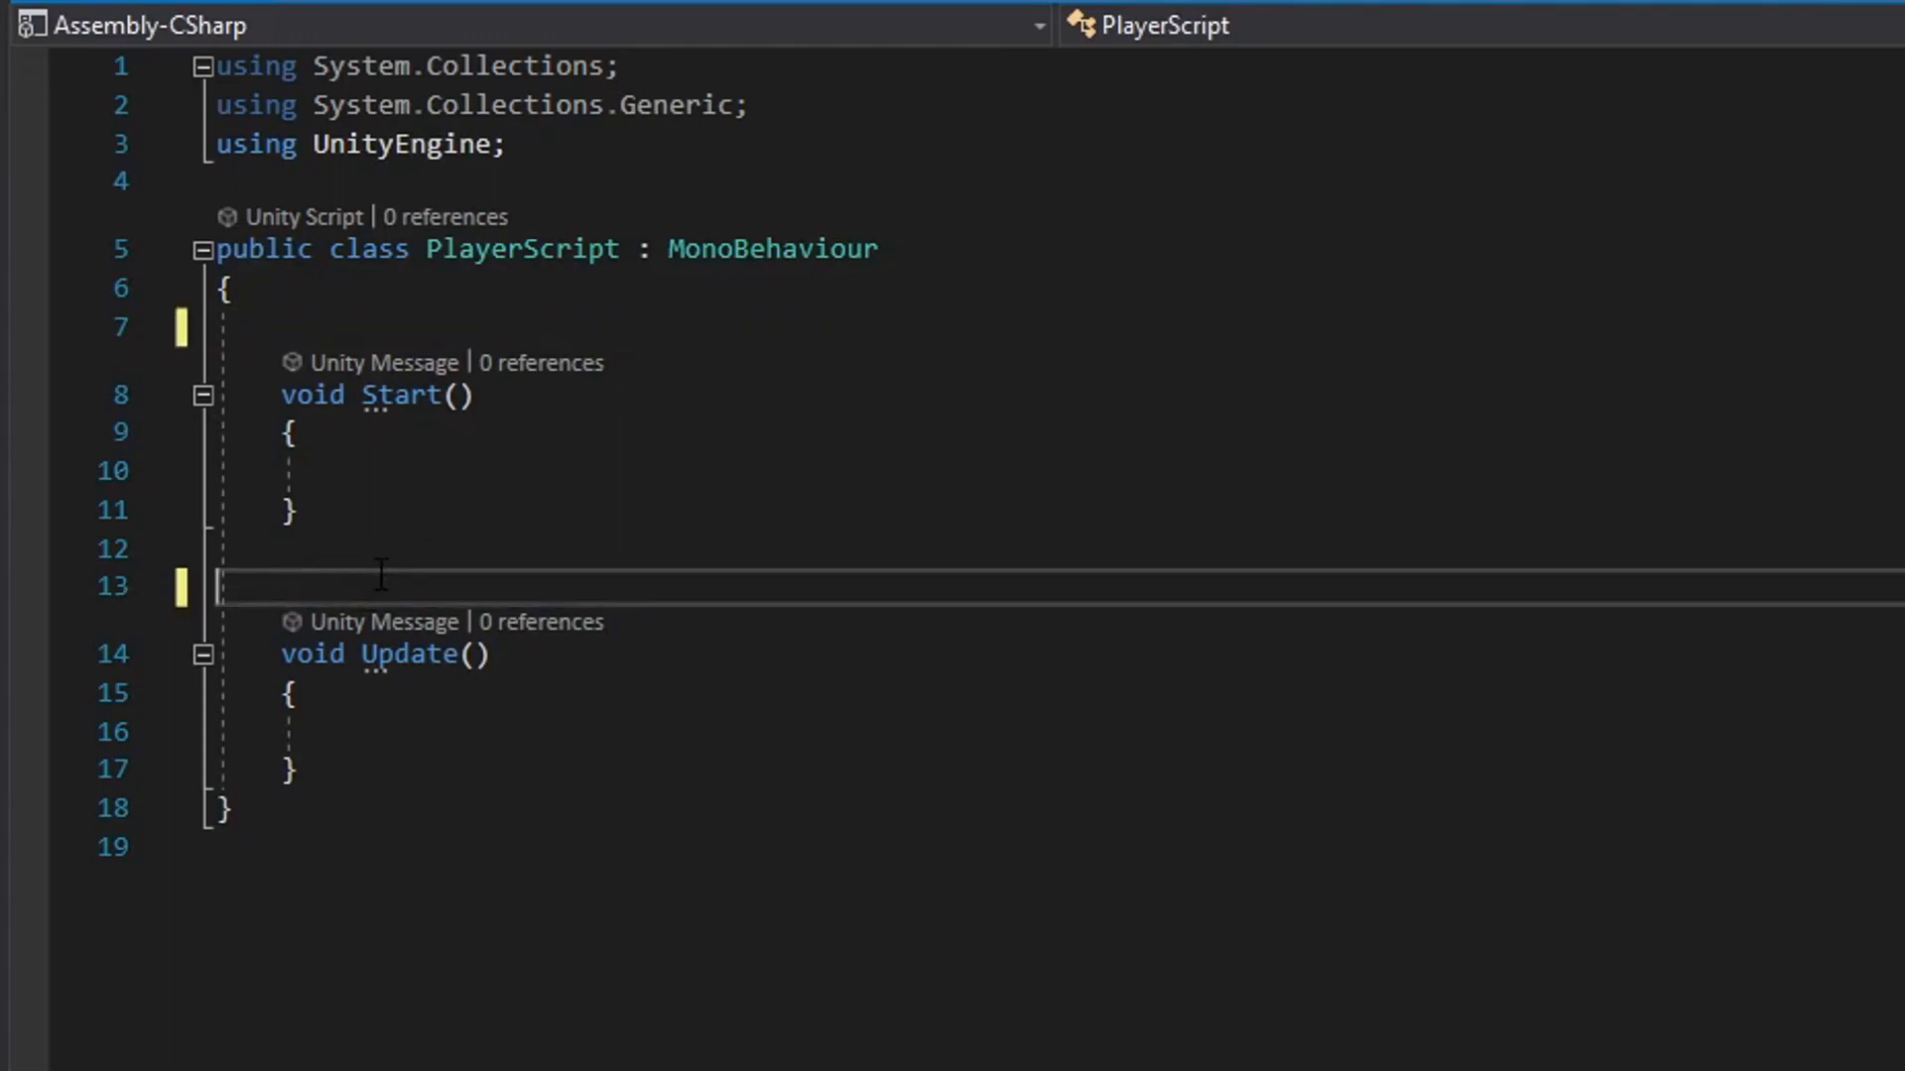
pyautogui.press('BackSpace')
pyautogui.hotkey('ctrl', 's')
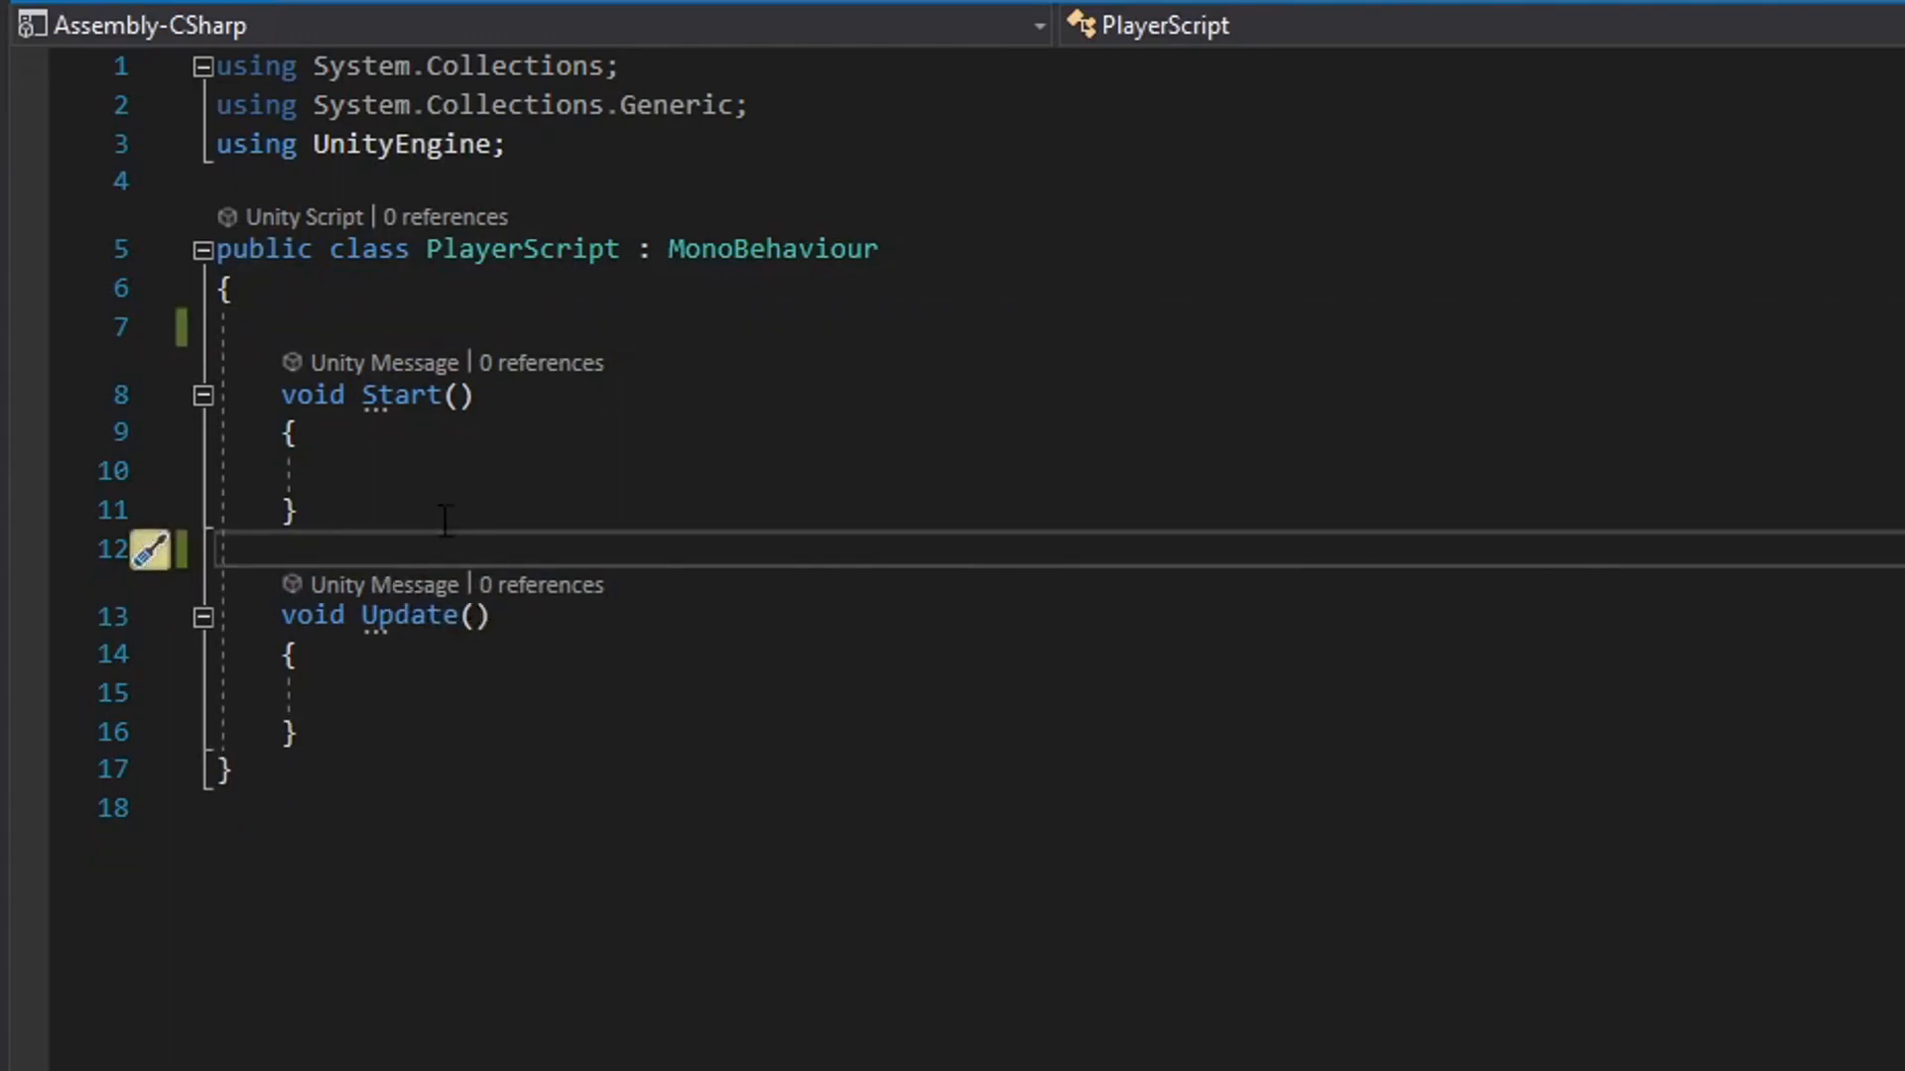
# Examine the void Start() and void Update() declarations and the braces enclosing the Start method body.
pyautogui.click(458, 496)
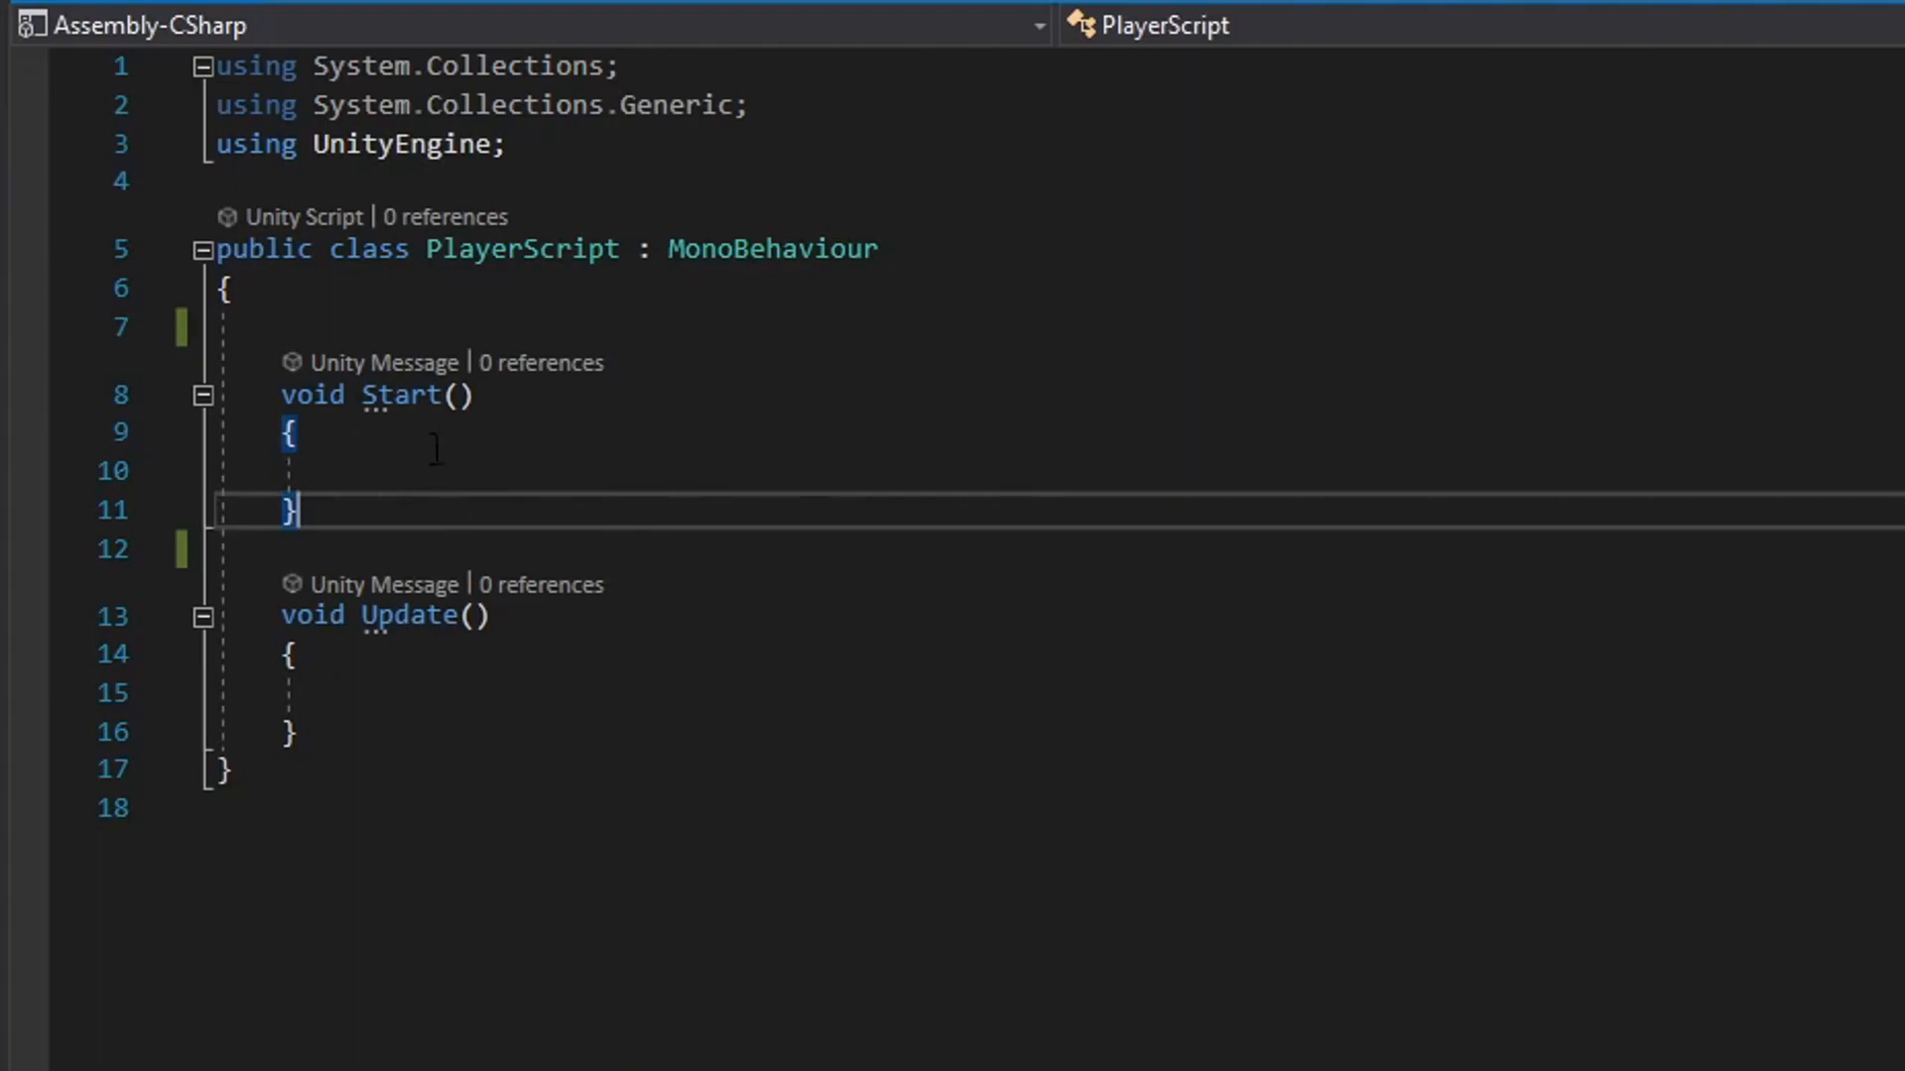
pyautogui.moveTo(283, 402); pyautogui.dragTo(549, 408)
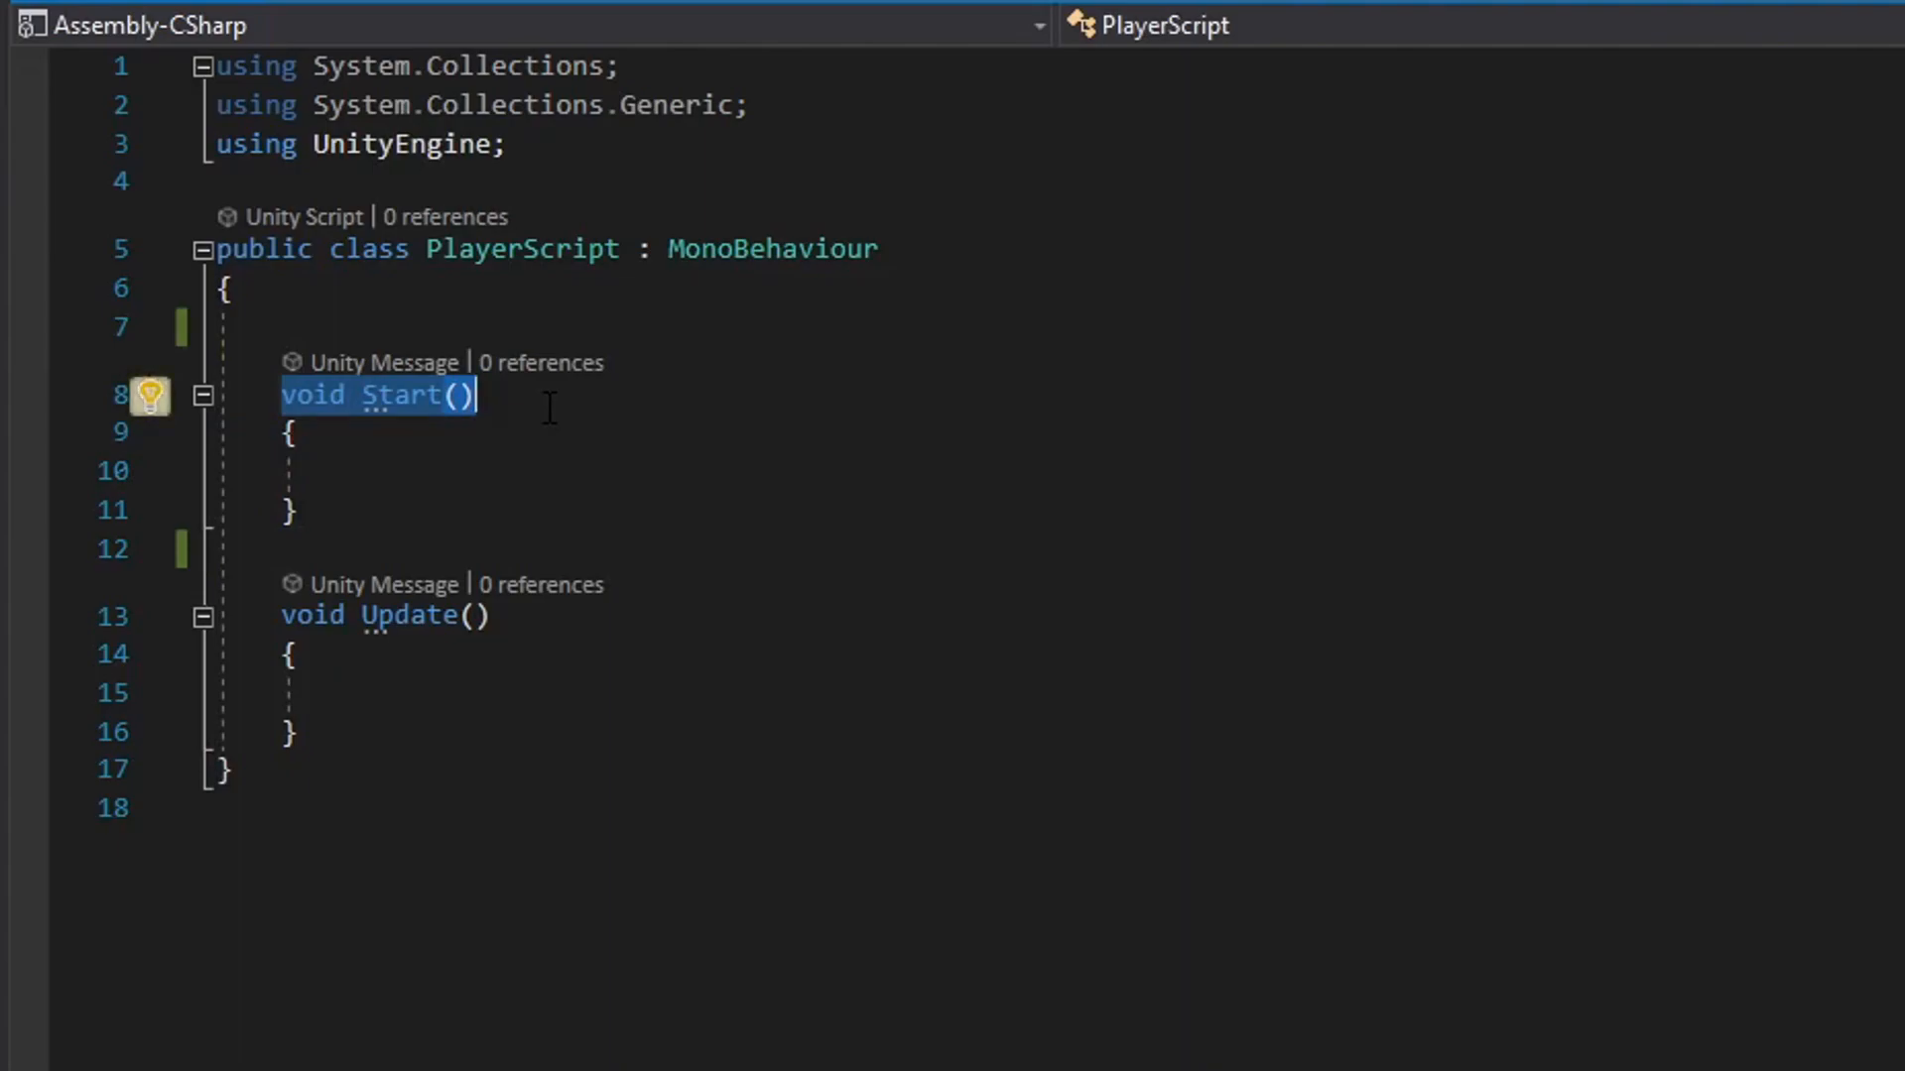
pyautogui.moveTo(282, 616); pyautogui.dragTo(493, 616)
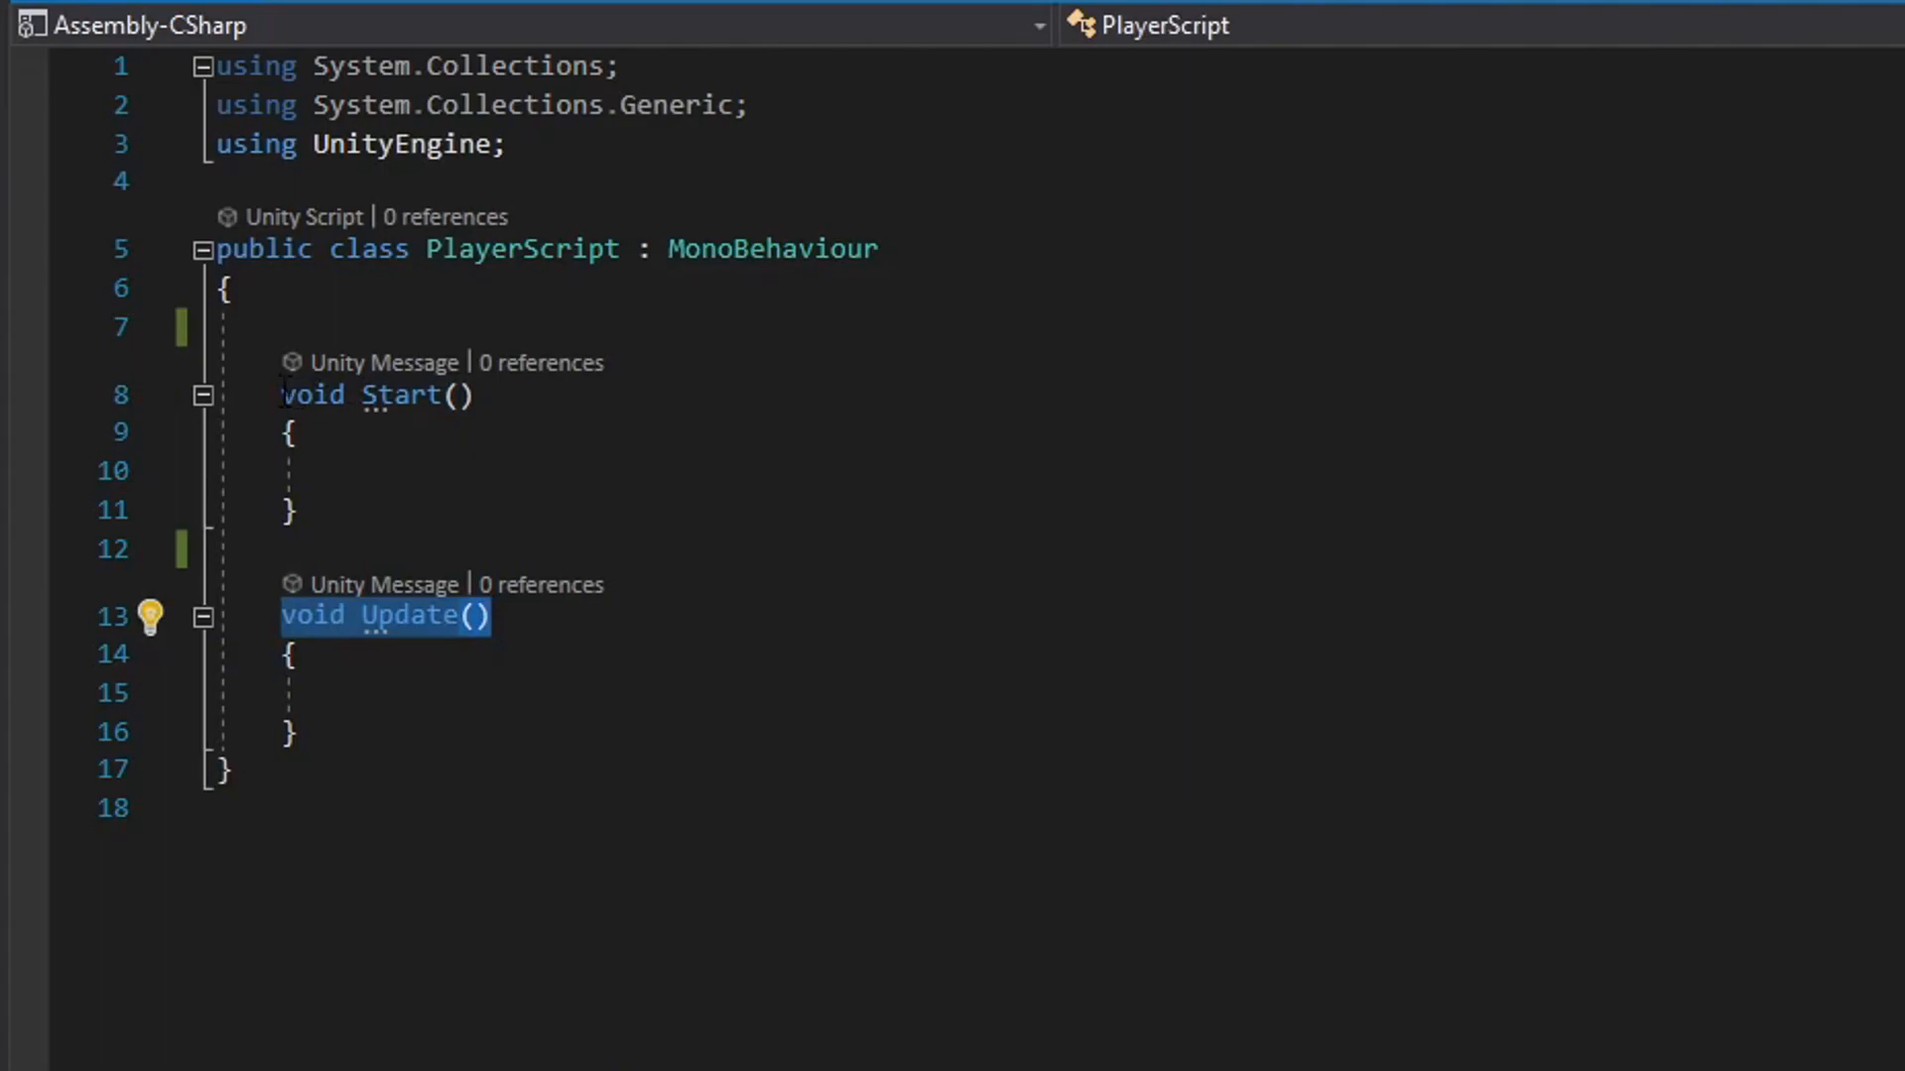
pyautogui.moveTo(283, 395); pyautogui.dragTo(474, 395)
pyautogui.moveTo(282, 616); pyautogui.dragTo(550, 631)
pyautogui.click(541, 646)
pyautogui.click(381, 437)
pyautogui.click(367, 506)
pyautogui.click(375, 464)
pyautogui.click(406, 506)
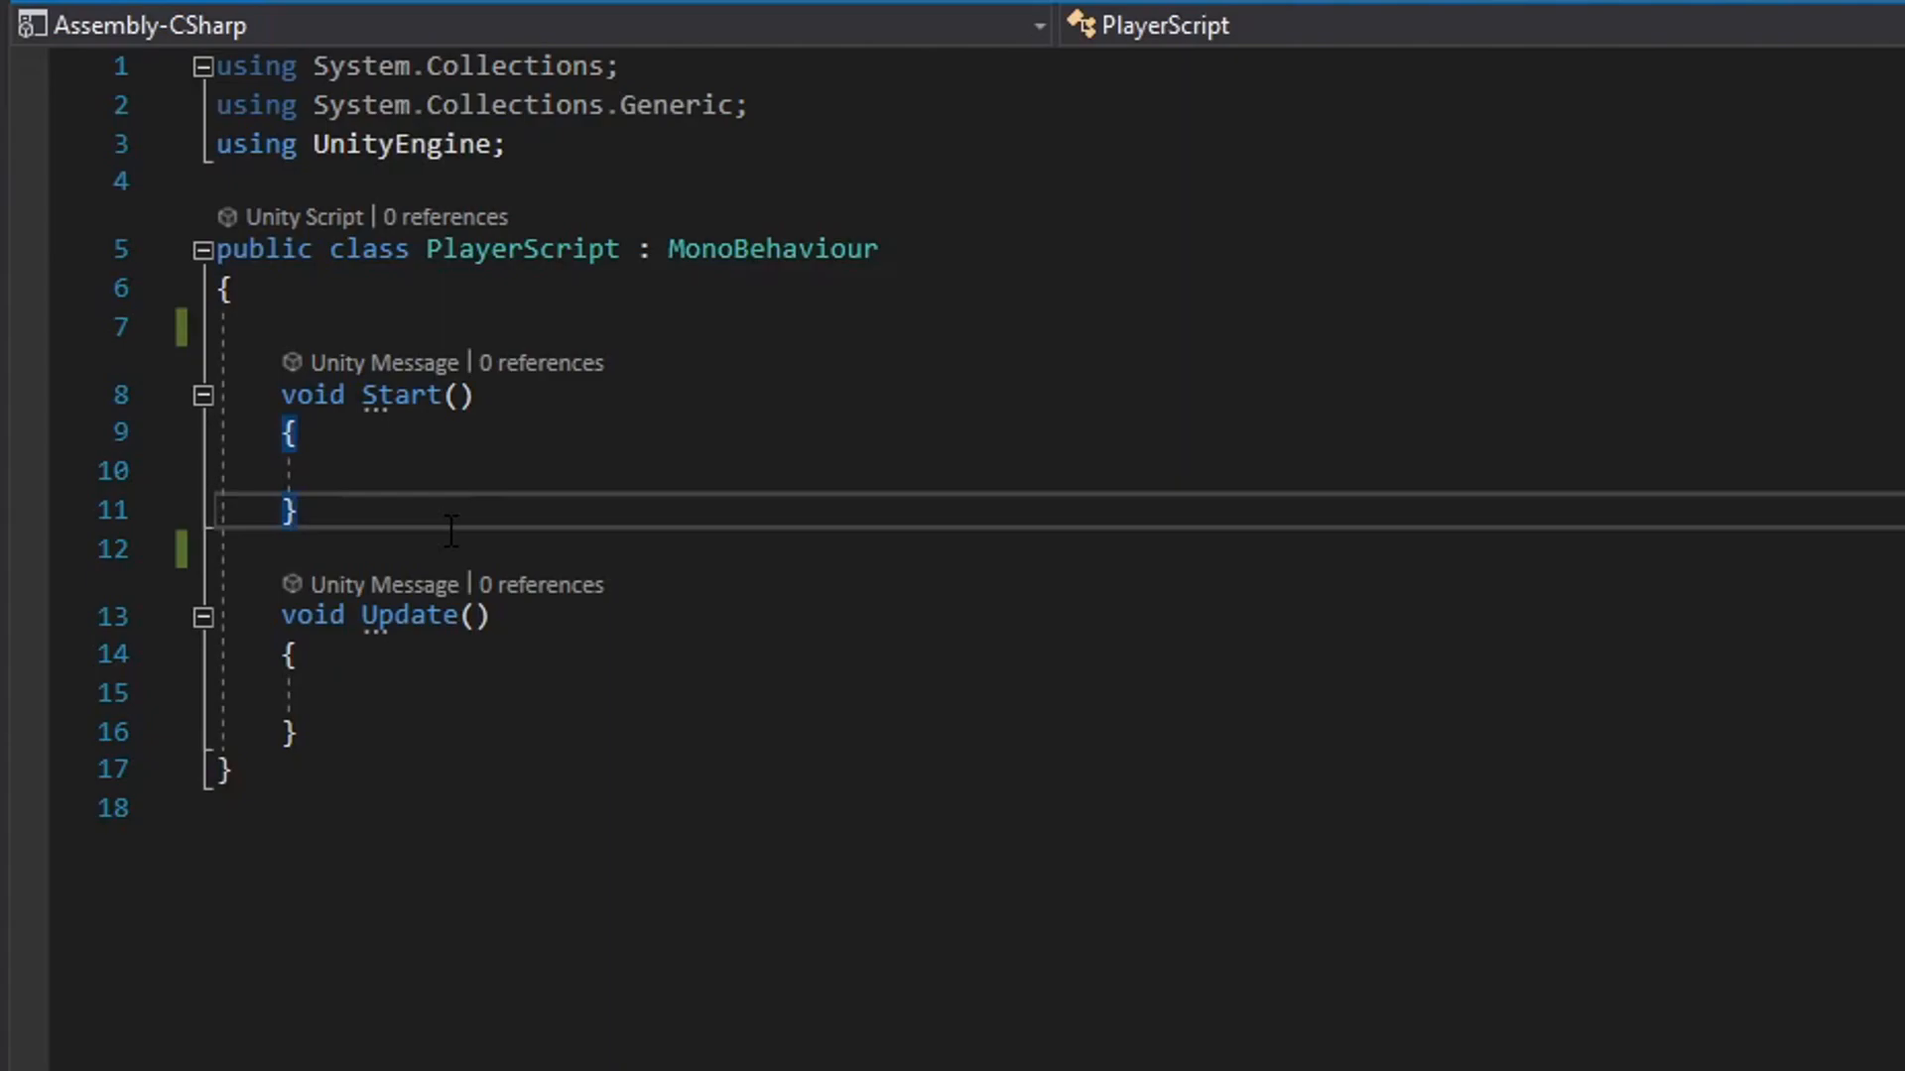
# Declare a public float variable named speed with the value 5f above the Start method.
pyautogui.click(397, 326)
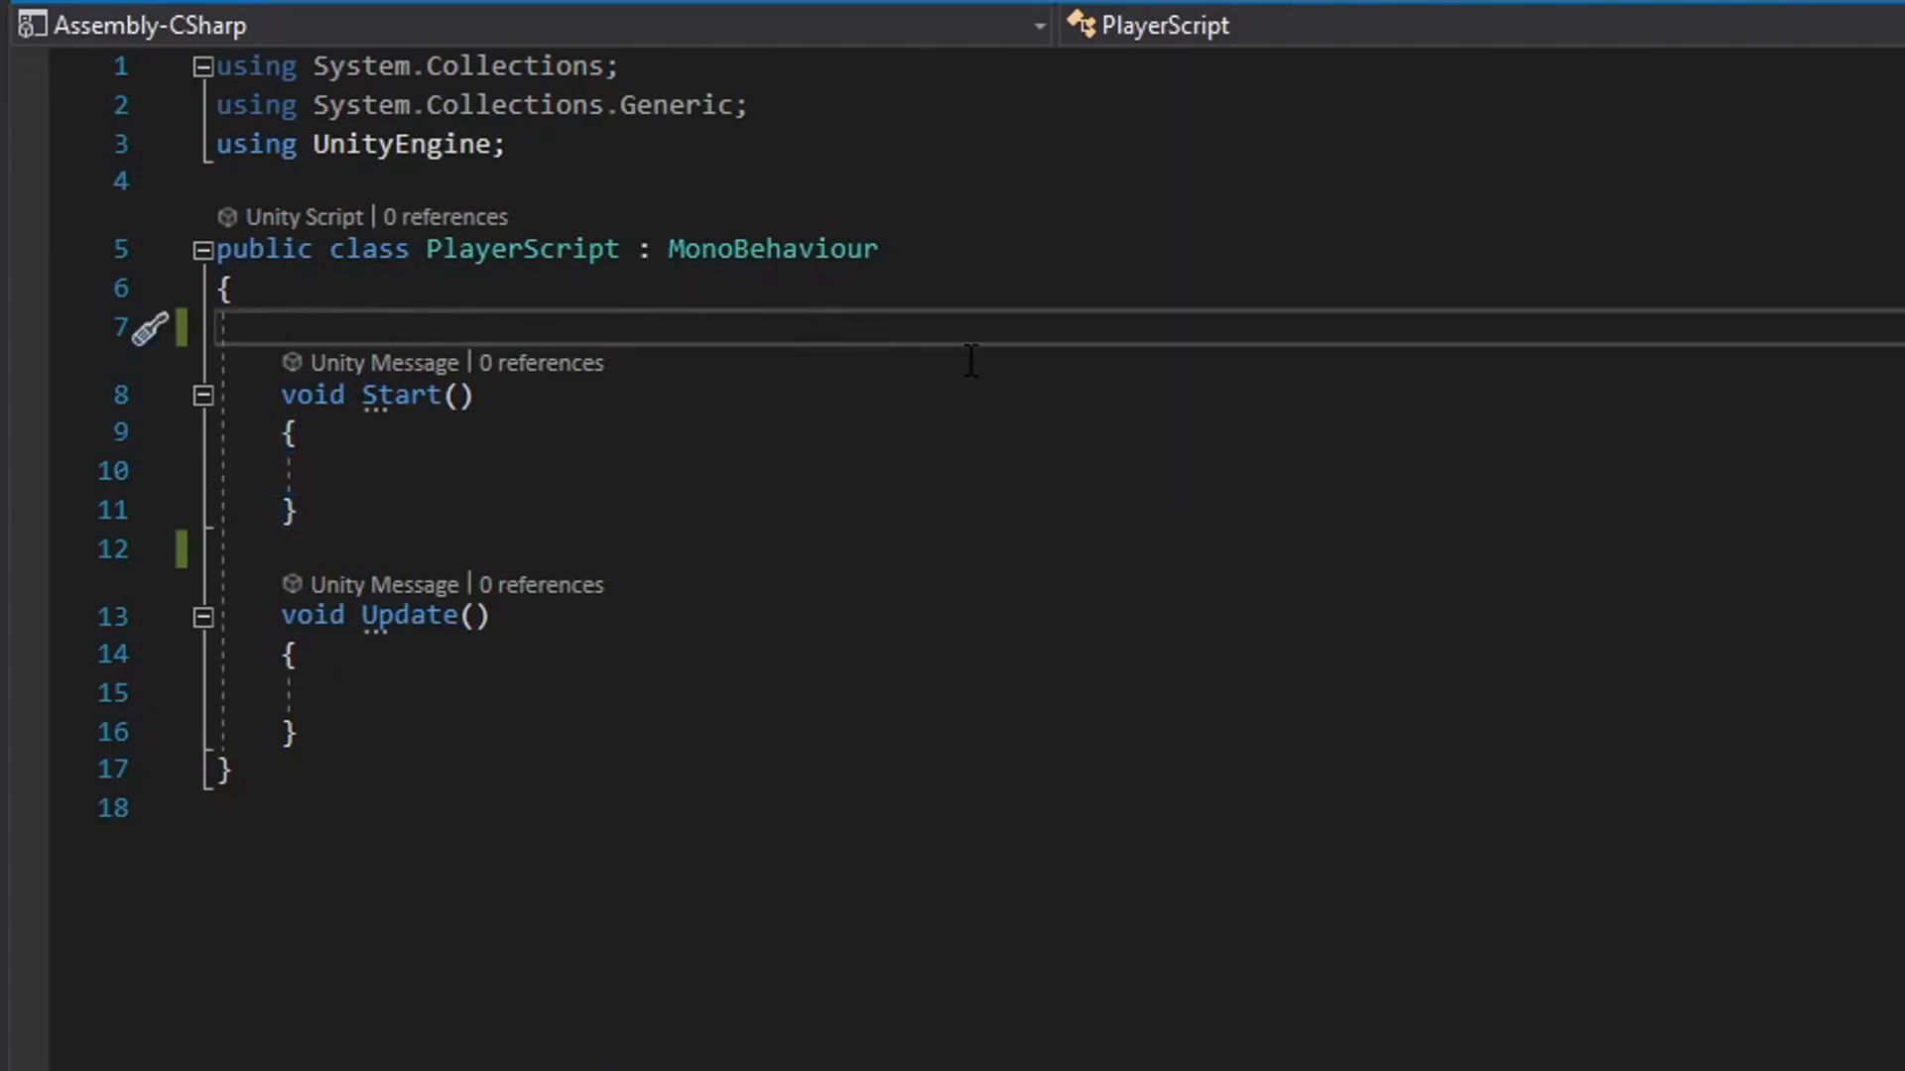
pyautogui.press('Return')
pyautogui.press('Return')
pyautogui.press('Up')
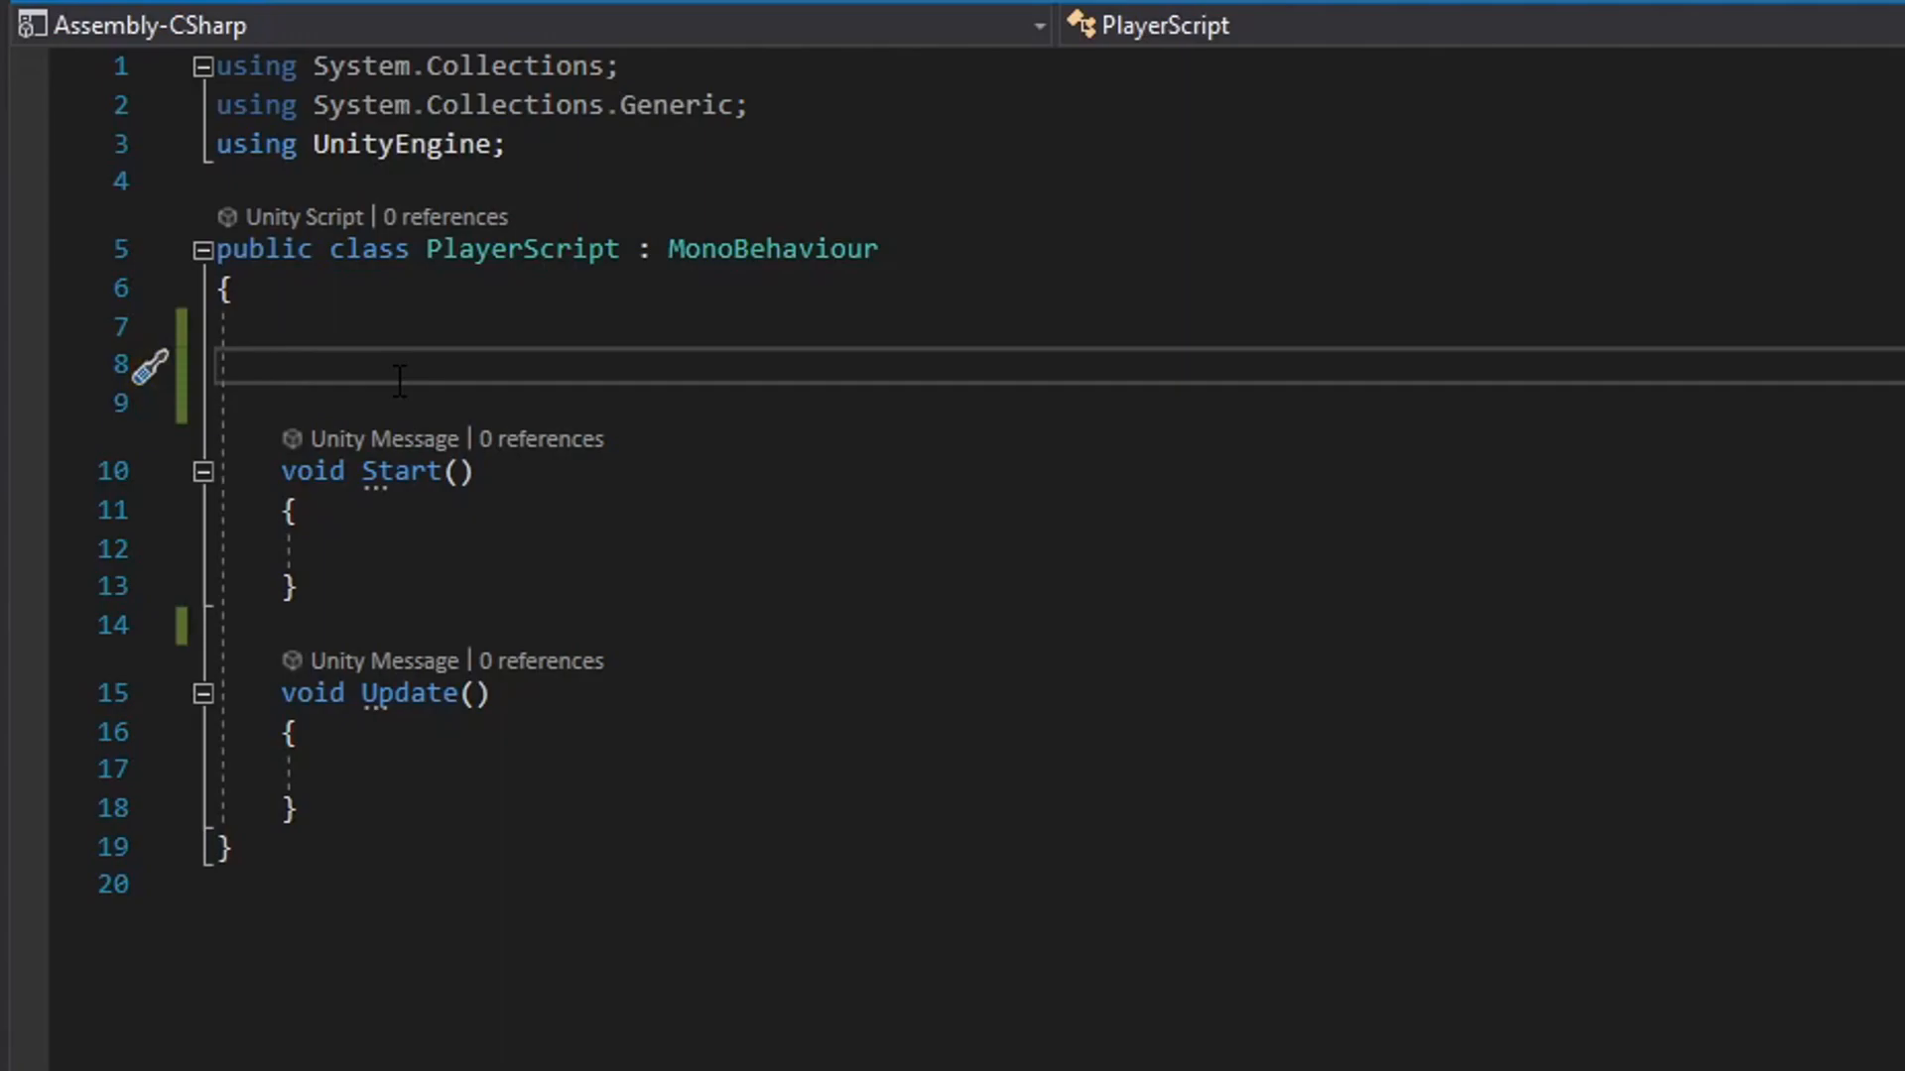
pyautogui.write('public float speed = 5;')
pyautogui.press('Left')
pyautogui.write('f')
pyautogui.press('Down')
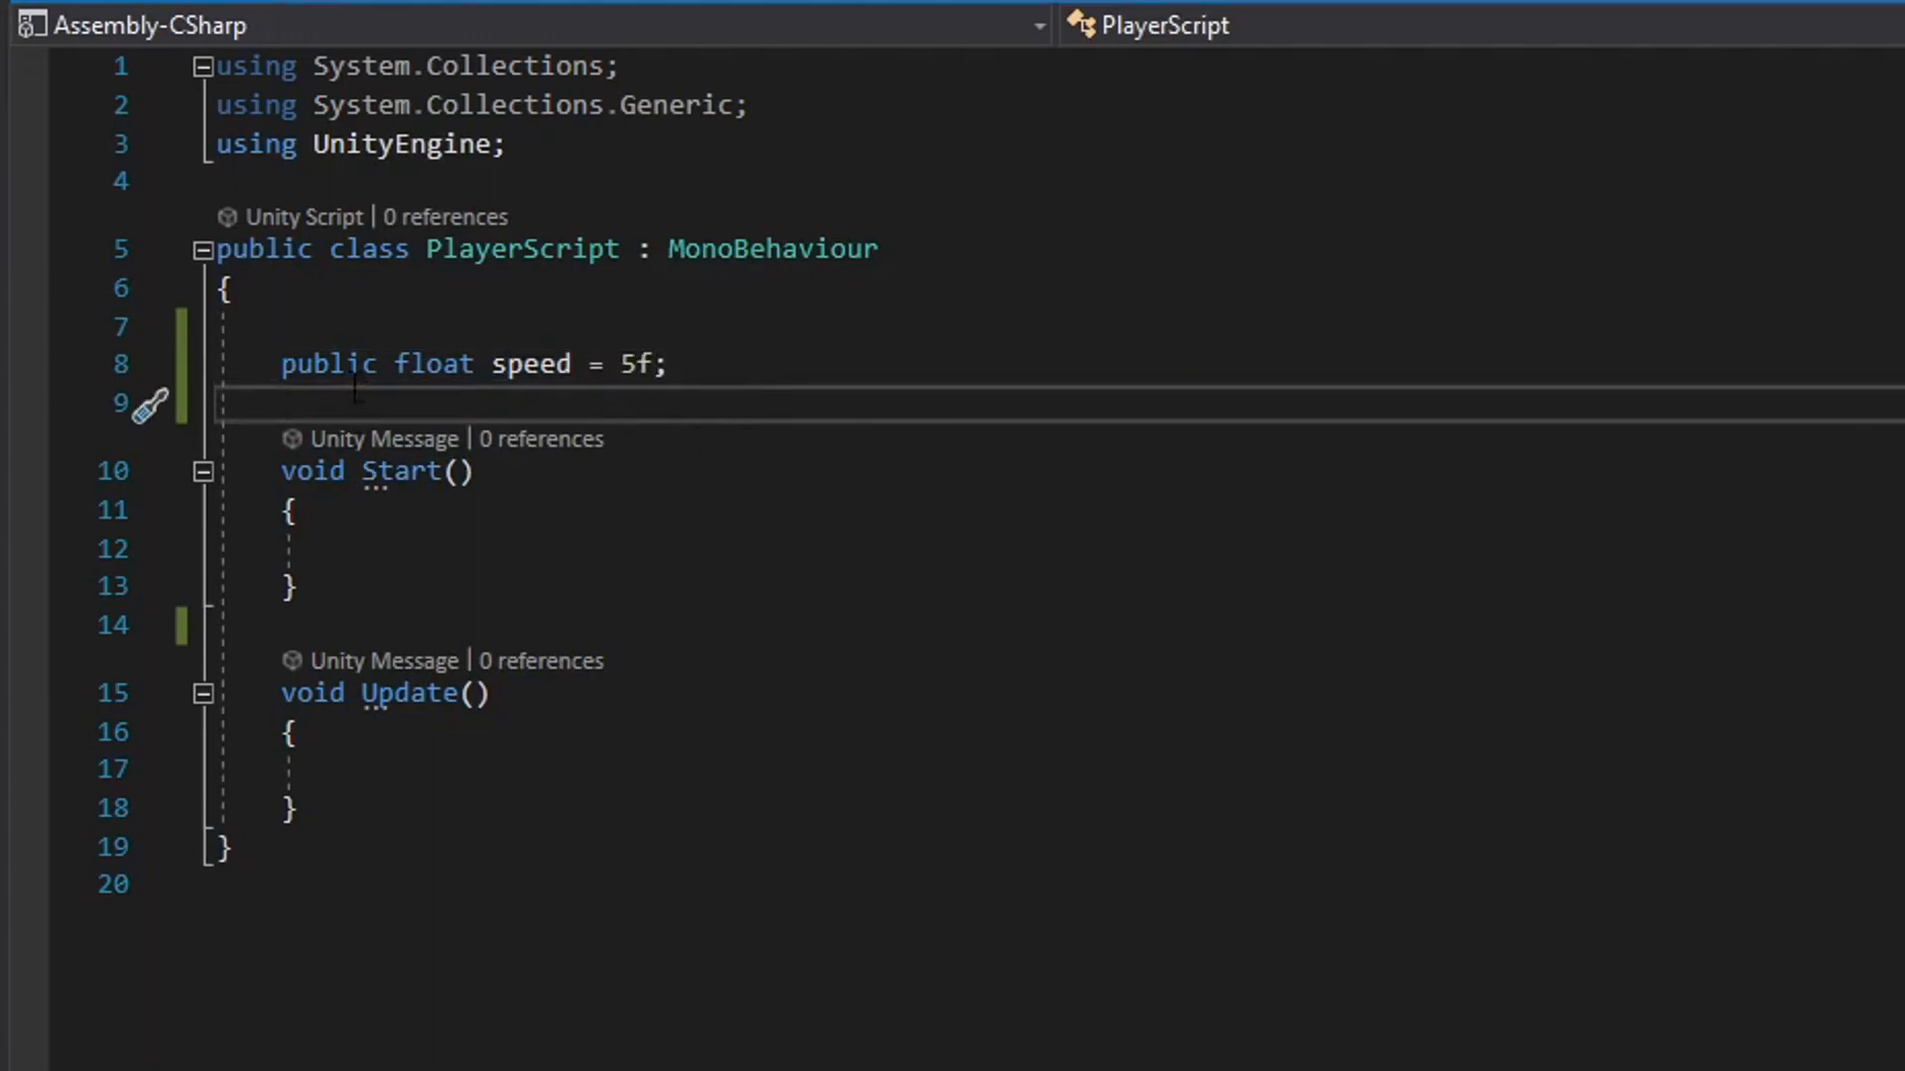
pyautogui.moveTo(280, 365); pyautogui.dragTo(382, 379)
pyautogui.doubleClick(566, 382)
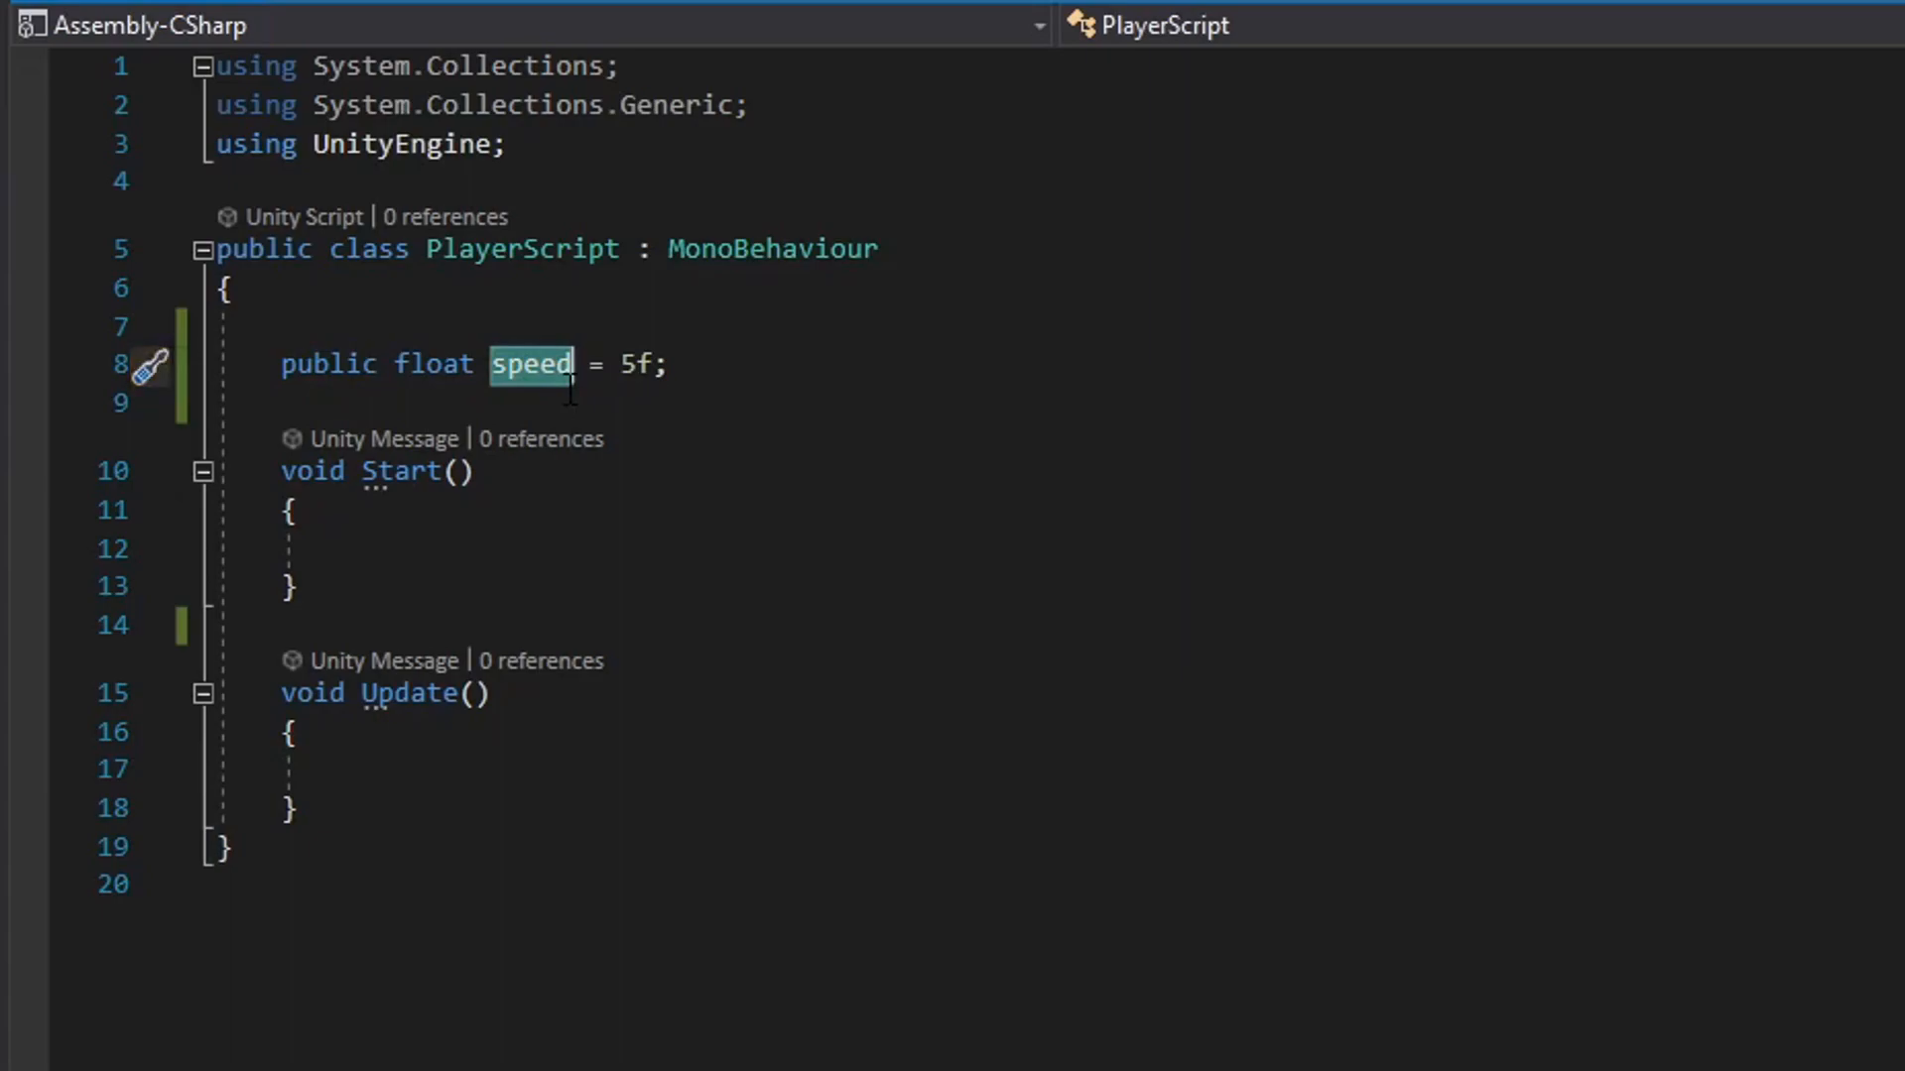
pyautogui.click(571, 405)
pyautogui.press('Return')
pyautogui.write('Matrix4x4 = 5')
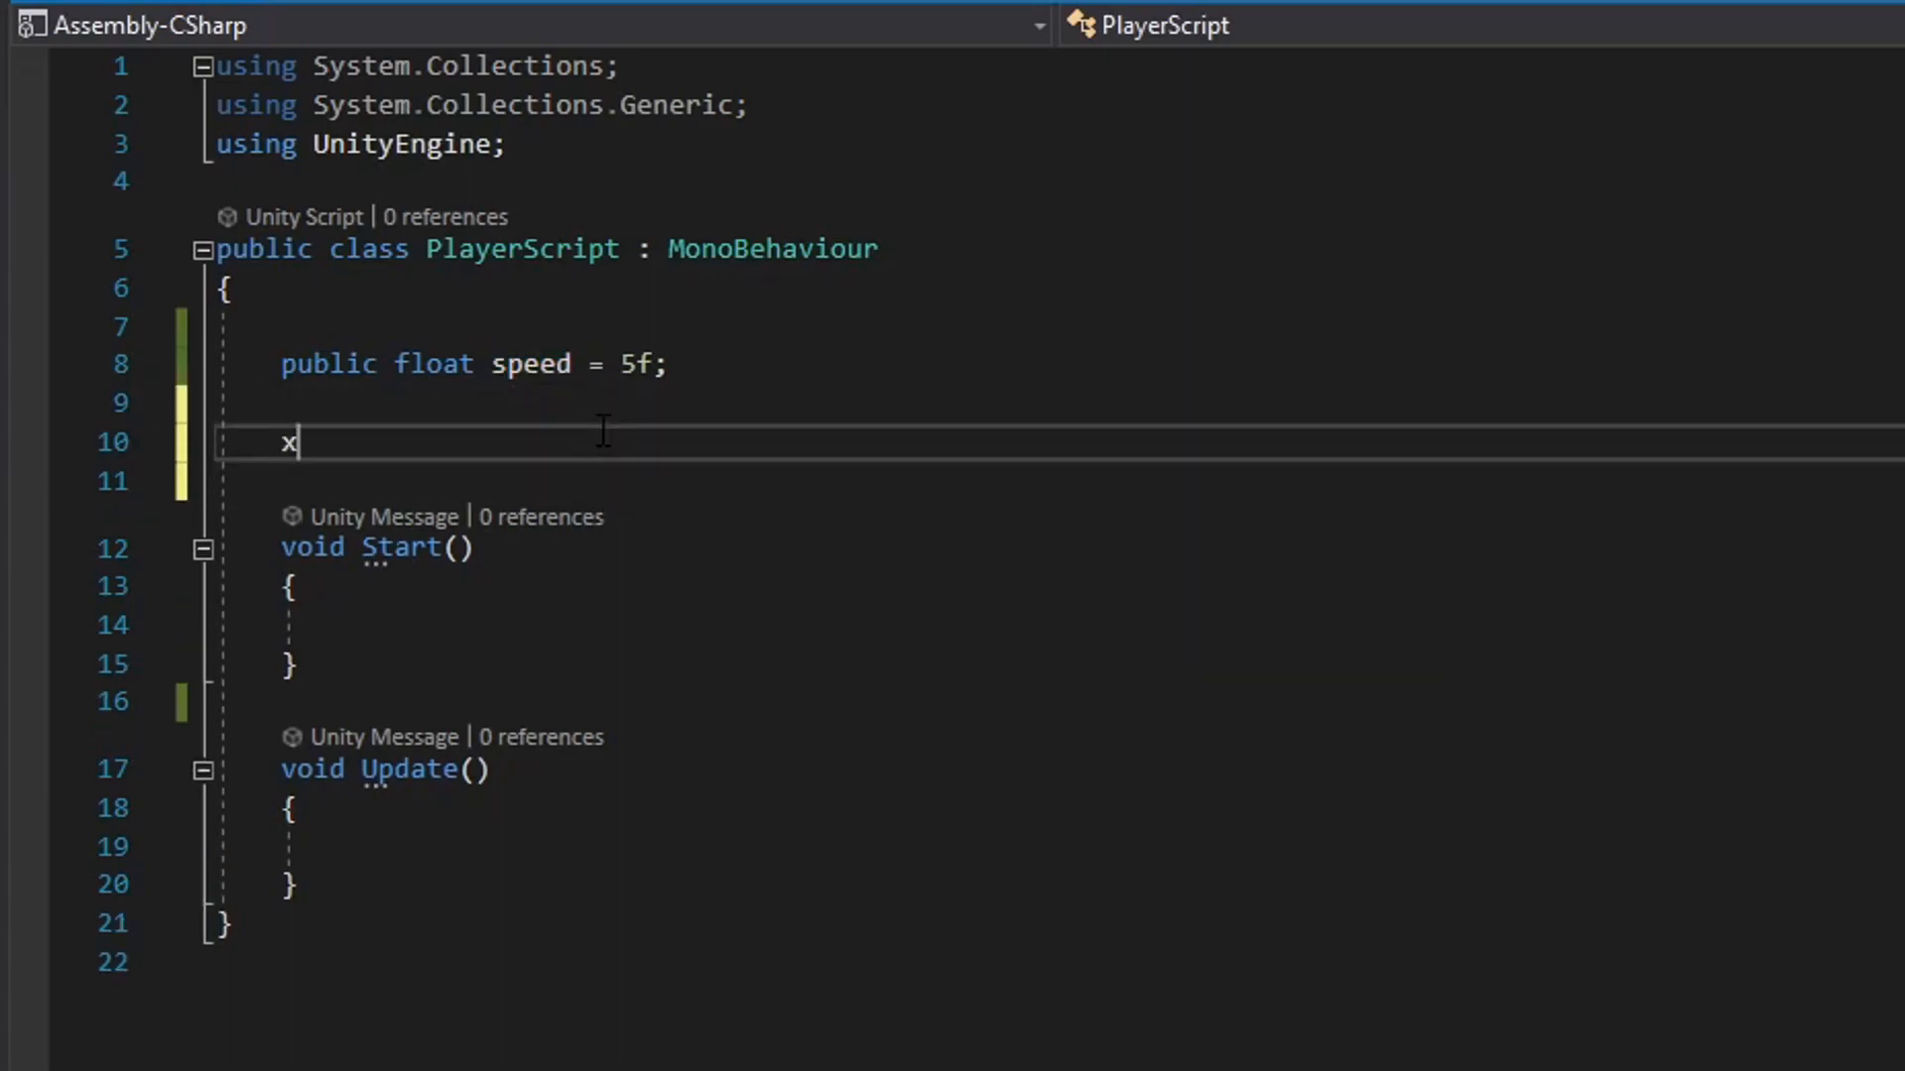
pyautogui.press('BackSpace')
pyautogui.press('BackSpace')
pyautogui.press('BackSpace')
pyautogui.press('BackSpace')
pyautogui.press('BackSpace')
pyautogui.press('BackSpace')
pyautogui.press('BackSpace')
pyautogui.press('BackSpace')
pyautogui.press('BackSpace')
pyautogui.press('BackSpace')
pyautogui.press('BackSpace')
pyautogui.press('BackSpace')
pyautogui.write('x')
pyautogui.press('Up')
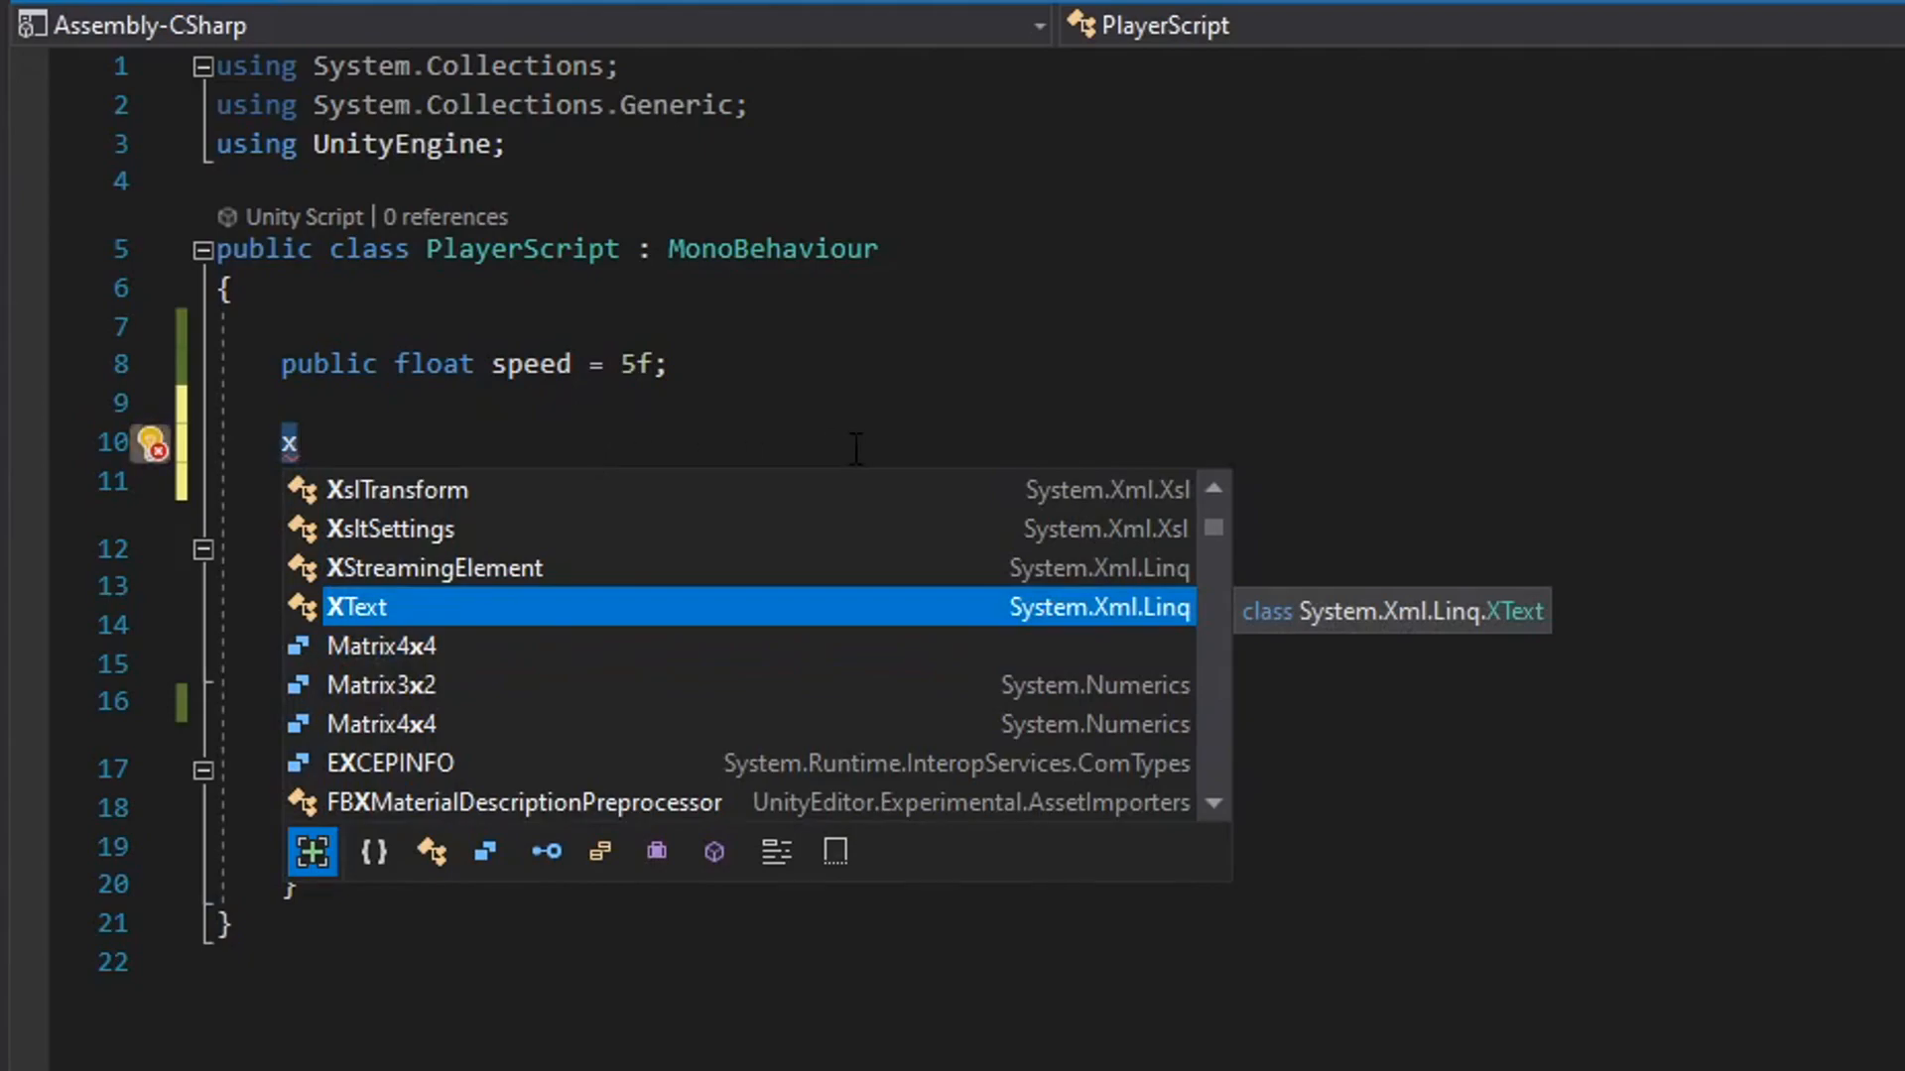
pyautogui.press('Tab')
pyautogui.hotkey('shift', 'Home')
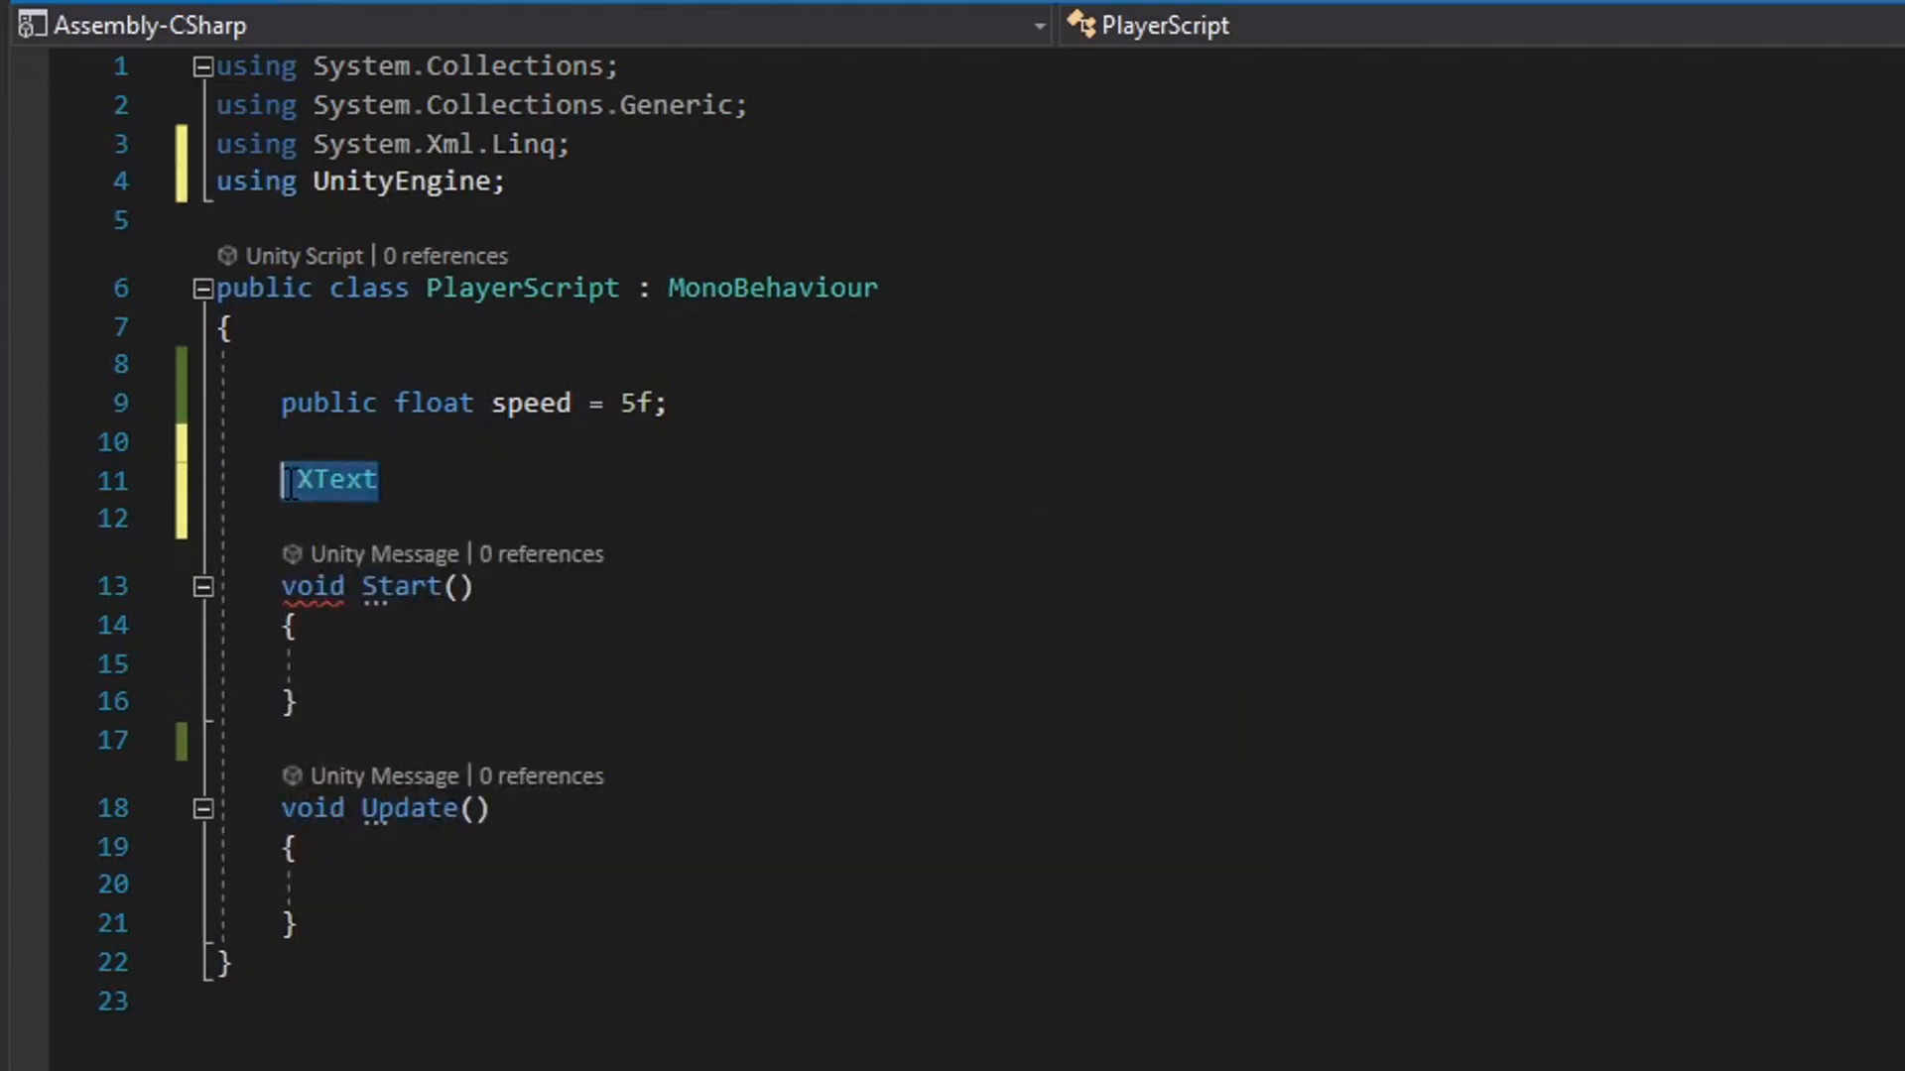
pyautogui.press('BackSpace')
pyautogui.click(557, 197)
pyautogui.moveTo(591, 150); pyautogui.dragTo(91, 137)
pyautogui.press('BackSpace')
pyautogui.press('BackSpace')
pyautogui.click(482, 449)
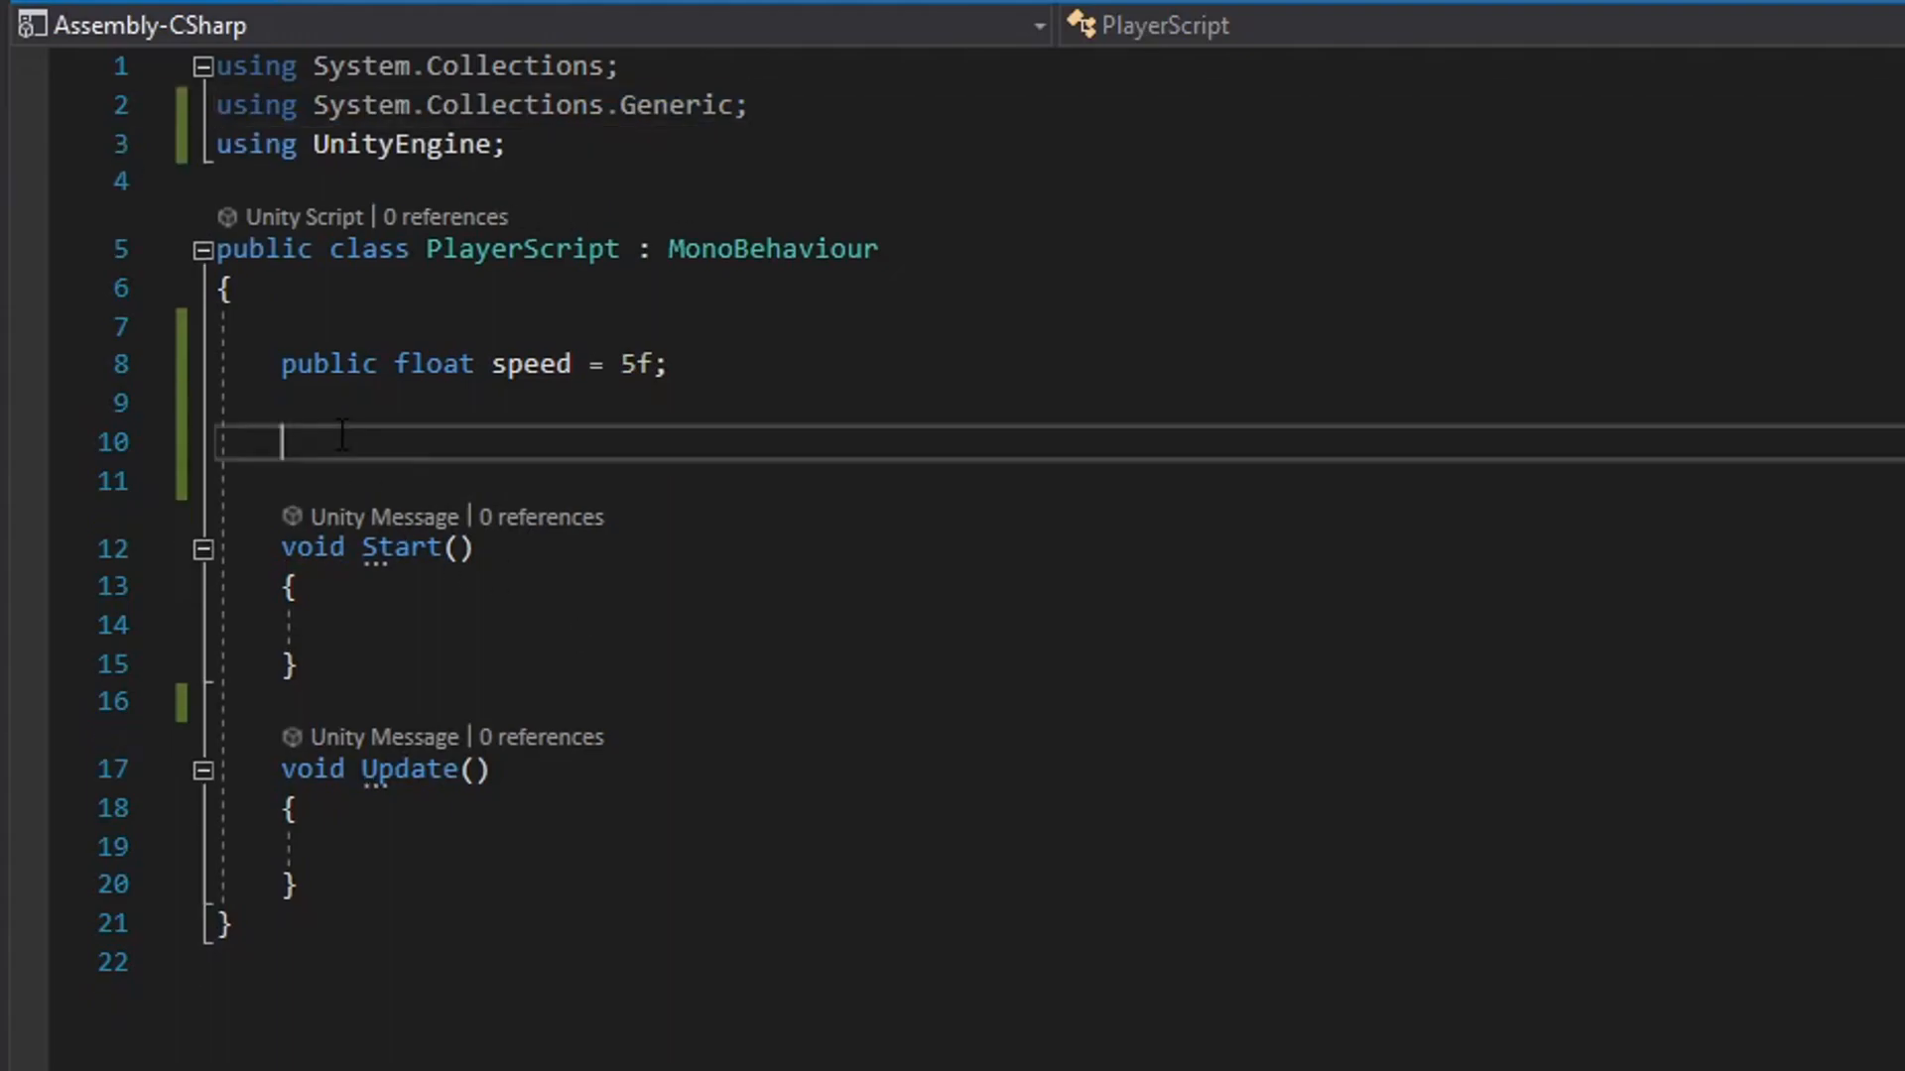
# Write the example equations x = 5 and x/5 = 1 on separate lines below the speed declaration.
pyautogui.write('x')
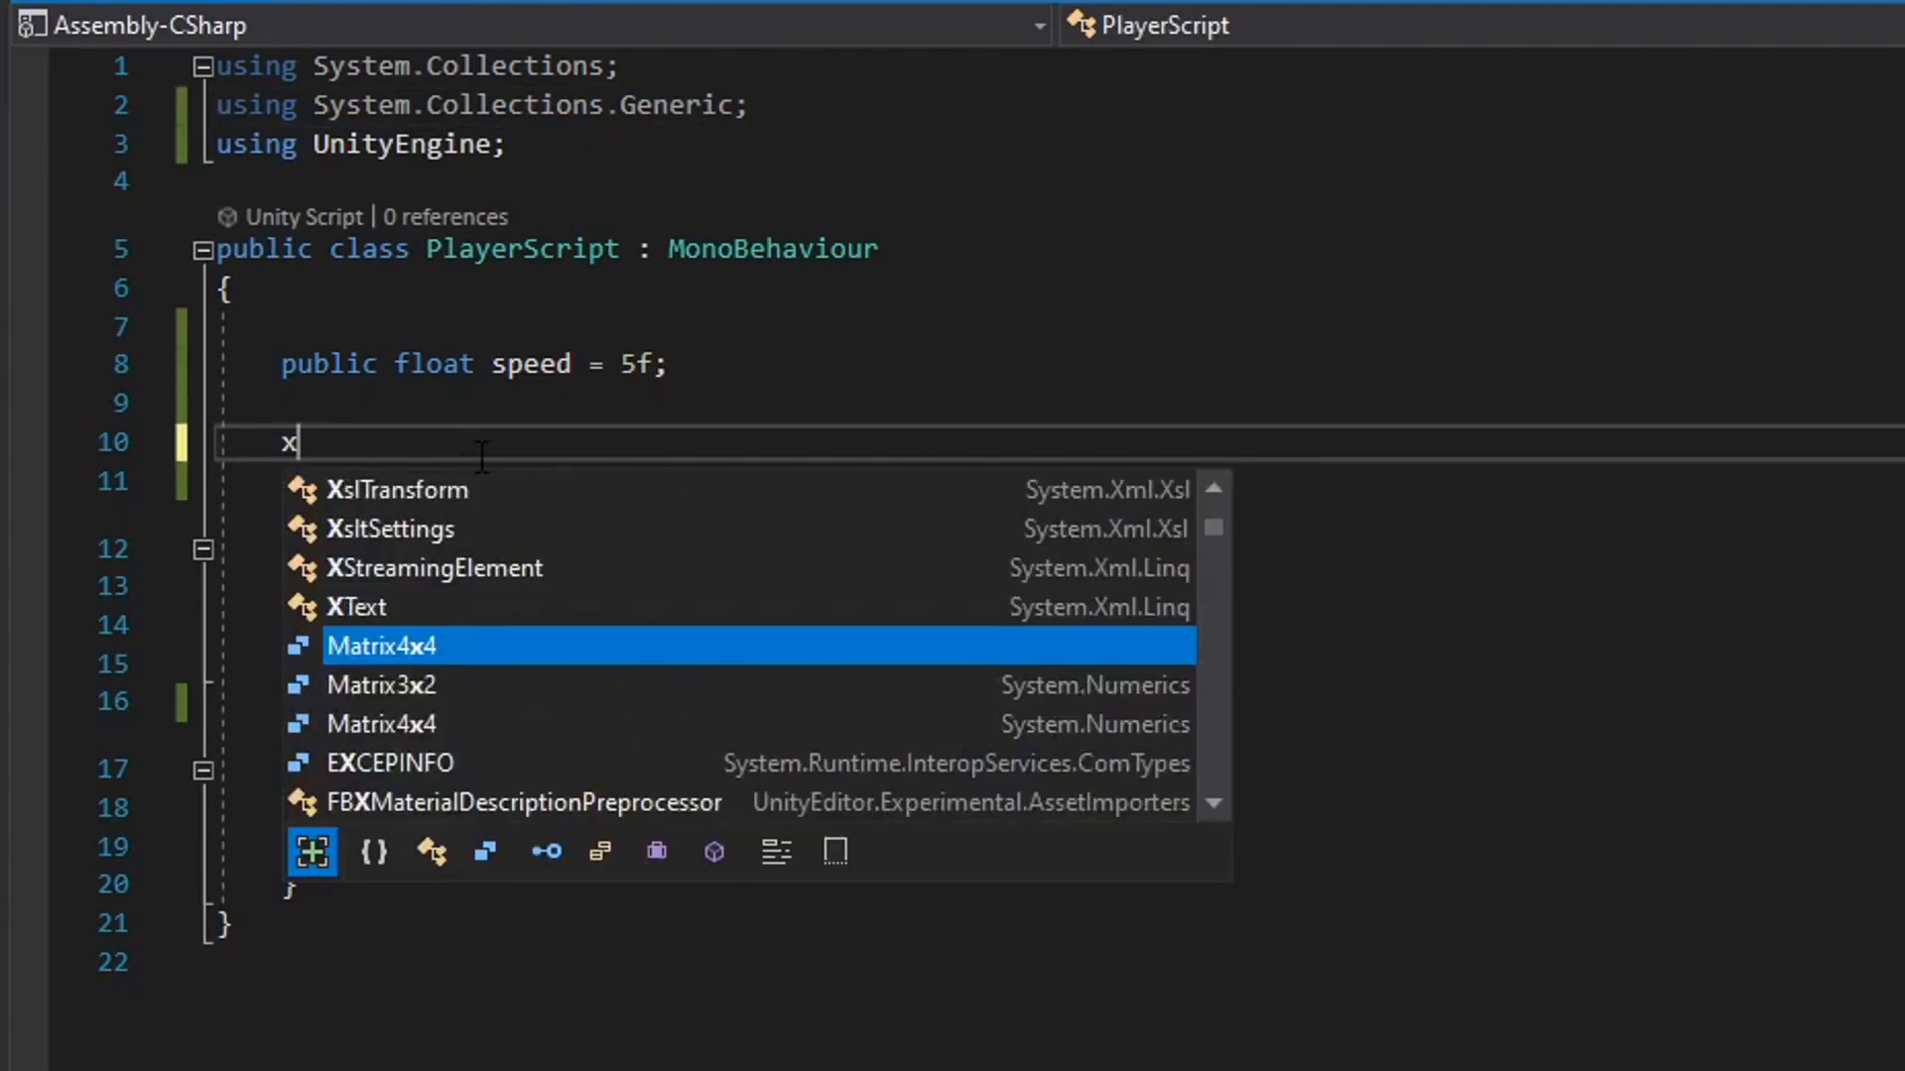
pyautogui.click(1012, 361)
pyautogui.click(619, 440)
pyautogui.write('= 5')
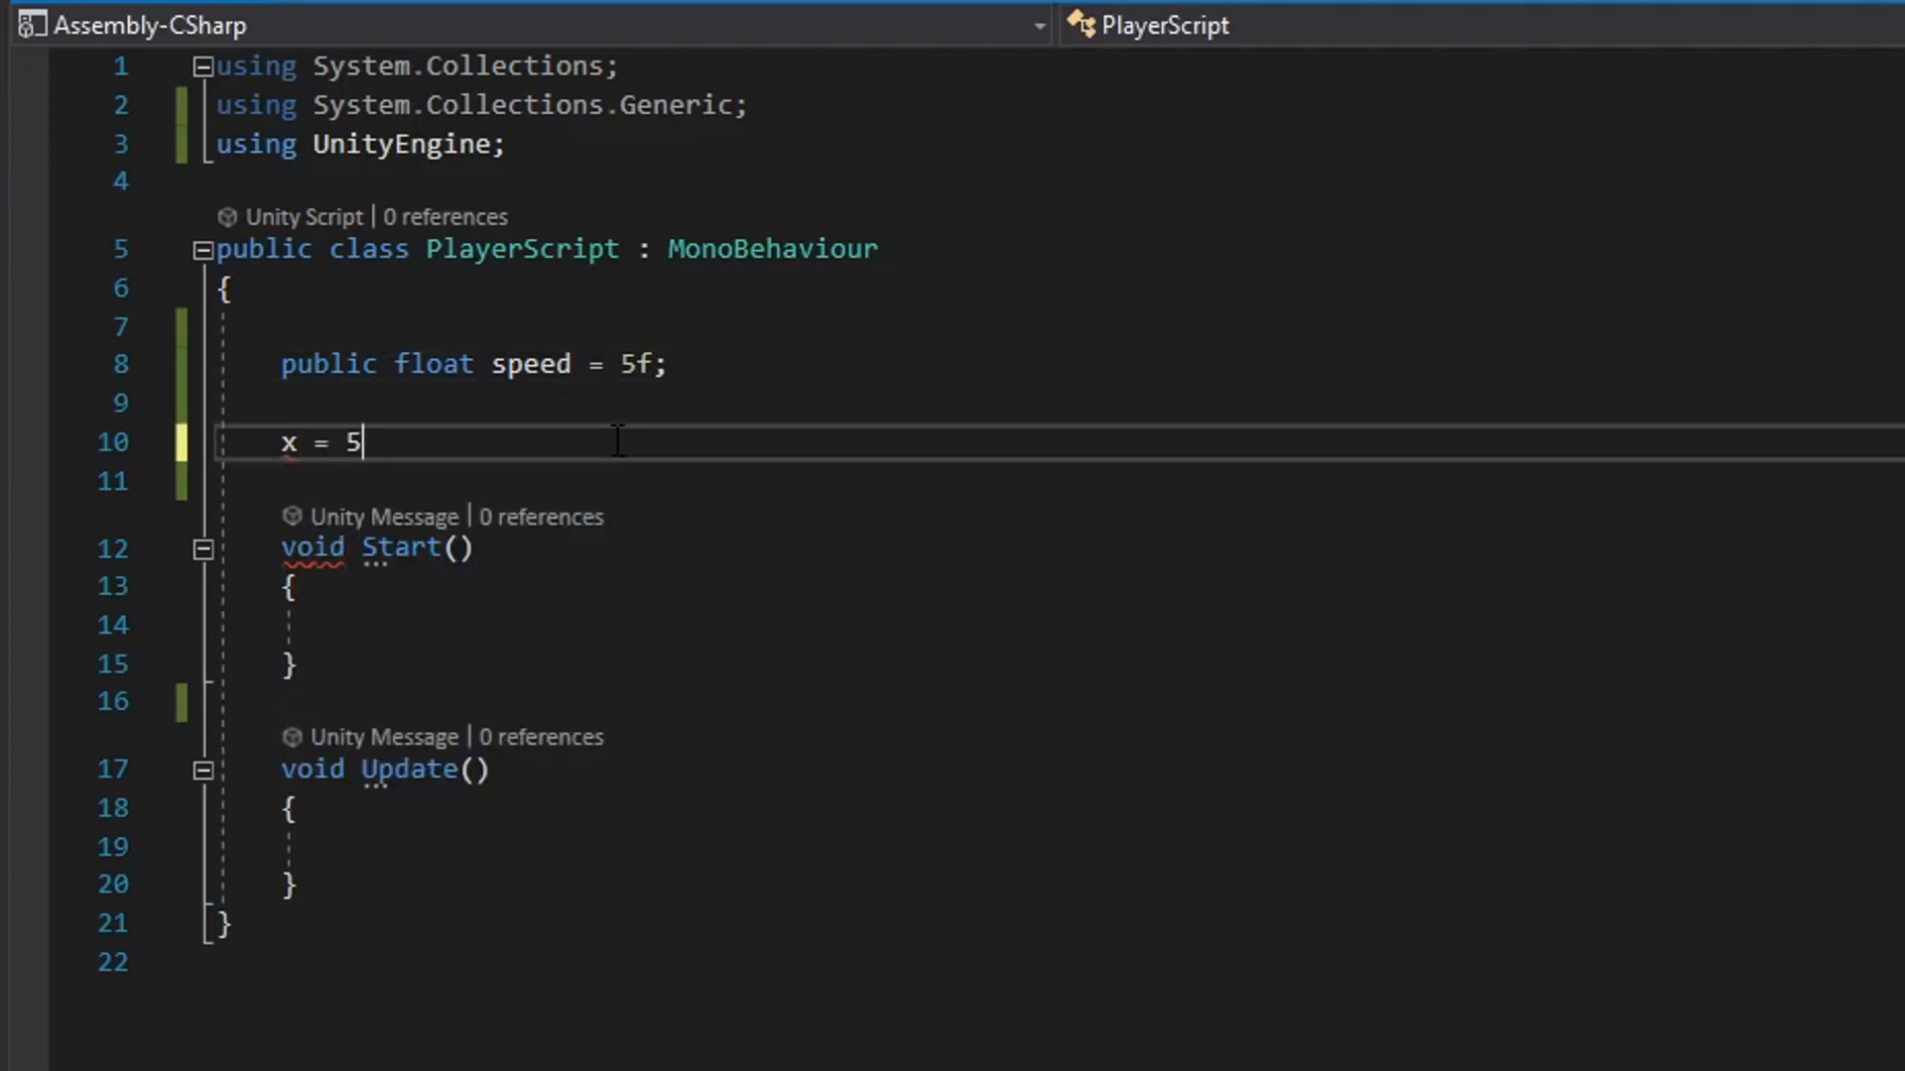
pyautogui.press('Return')
pyautogui.press('Return')
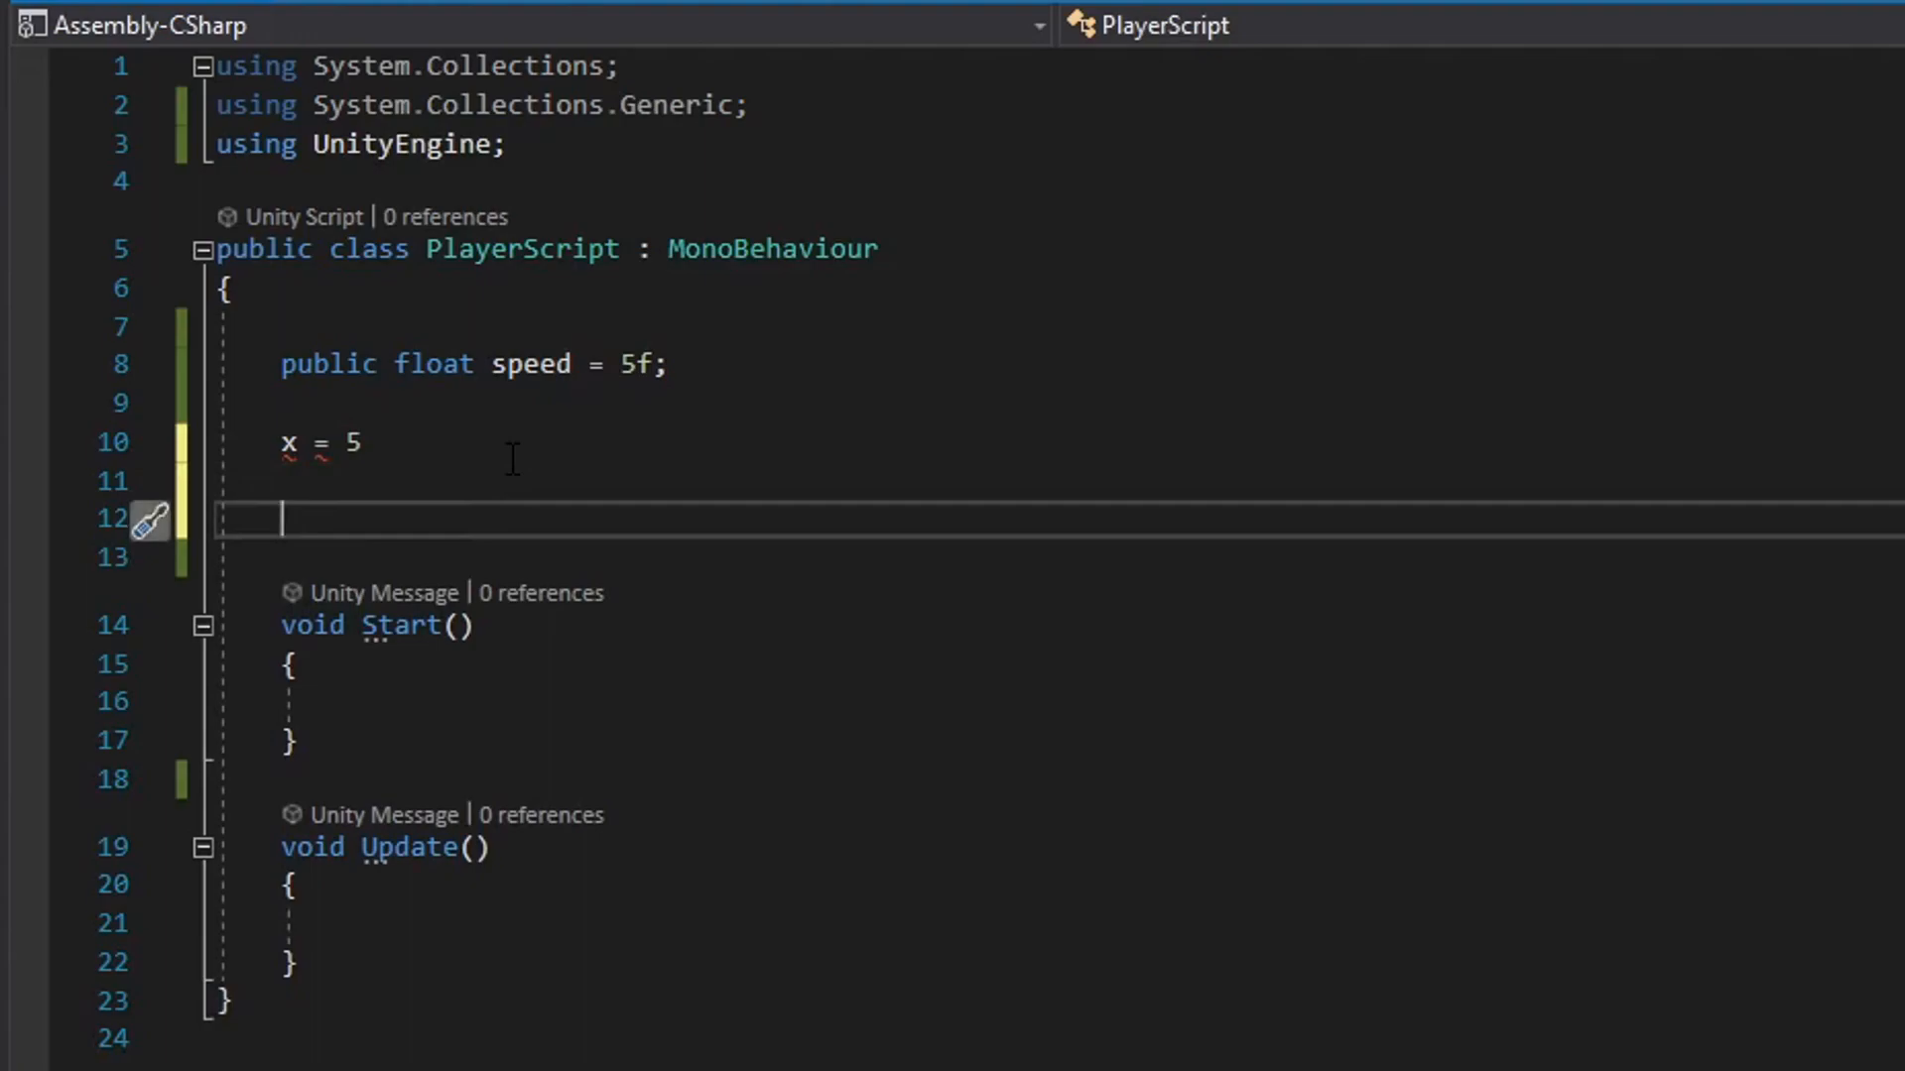
pyautogui.write('x')
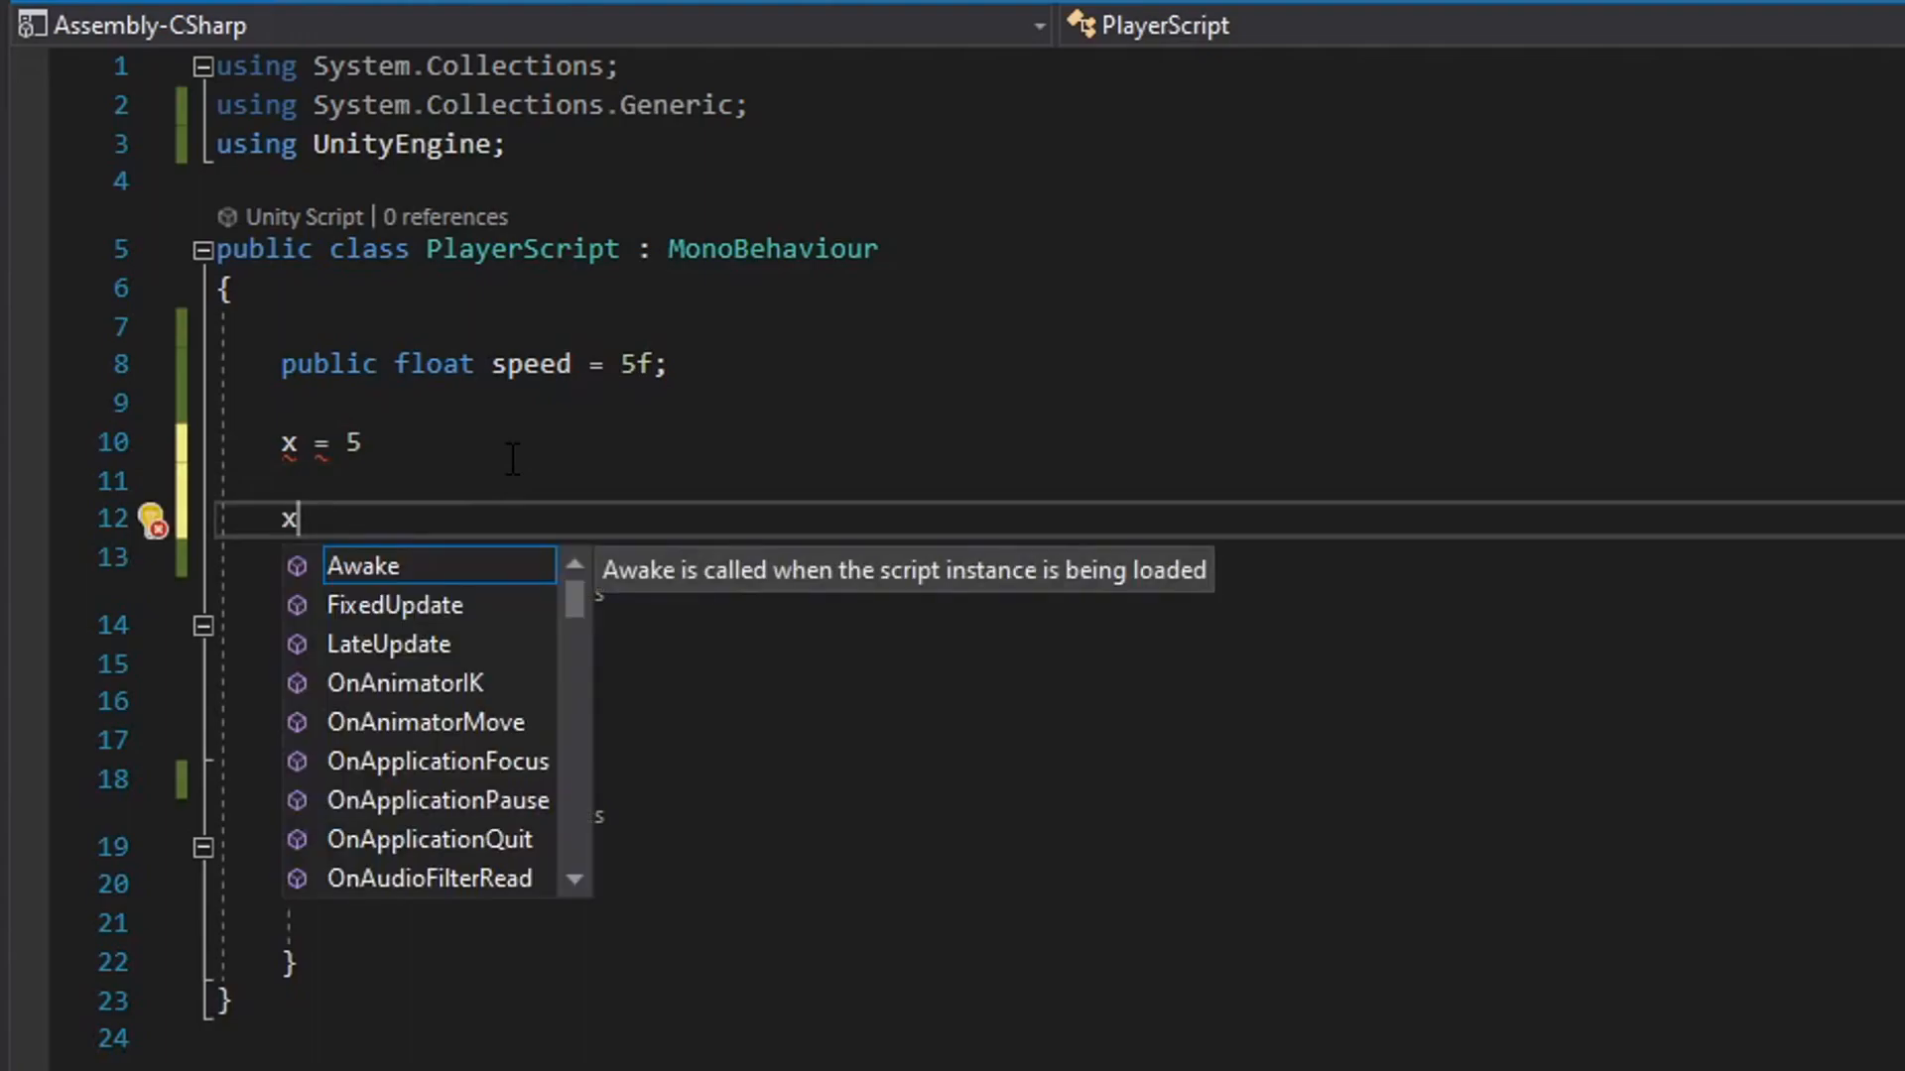
pyautogui.write('/5')
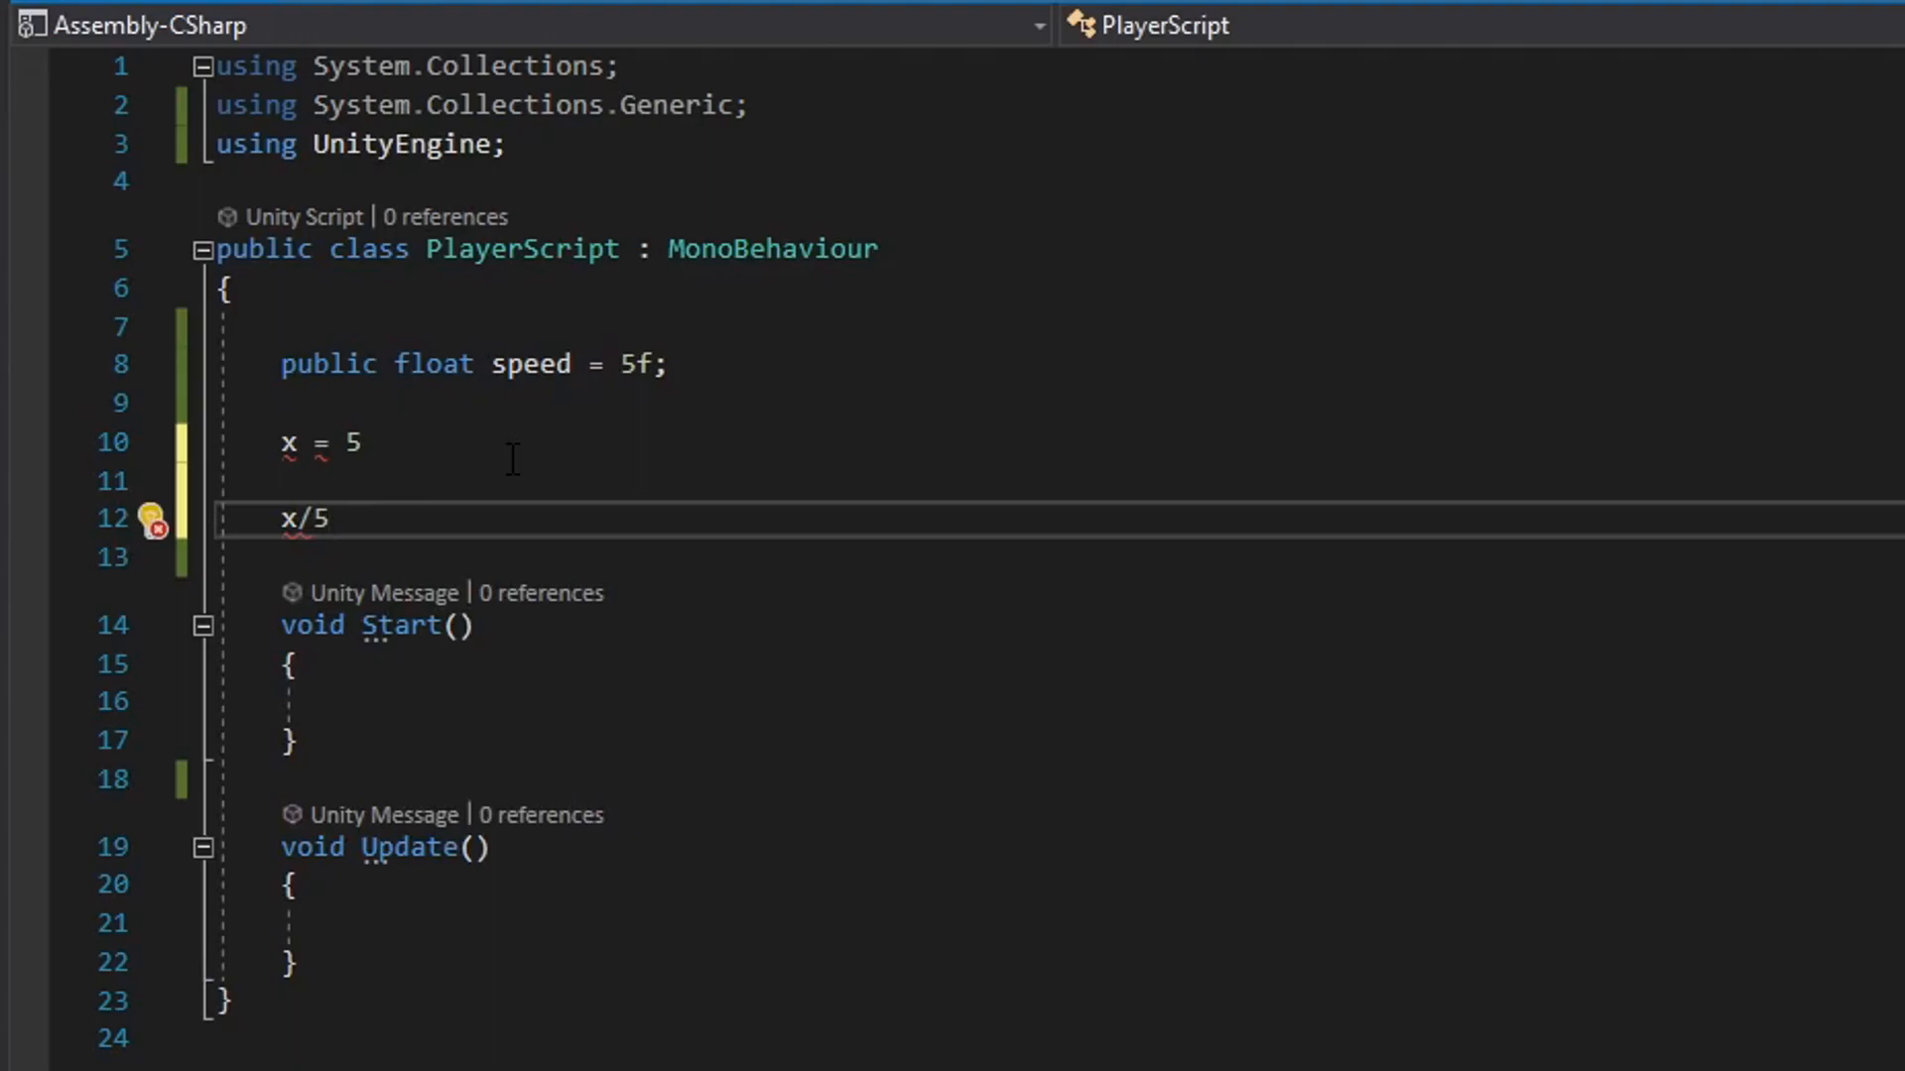
pyautogui.write(' = 1')
# Compare x in the two example equations, then delete both equations from the script.
pyautogui.moveTo(303, 438)
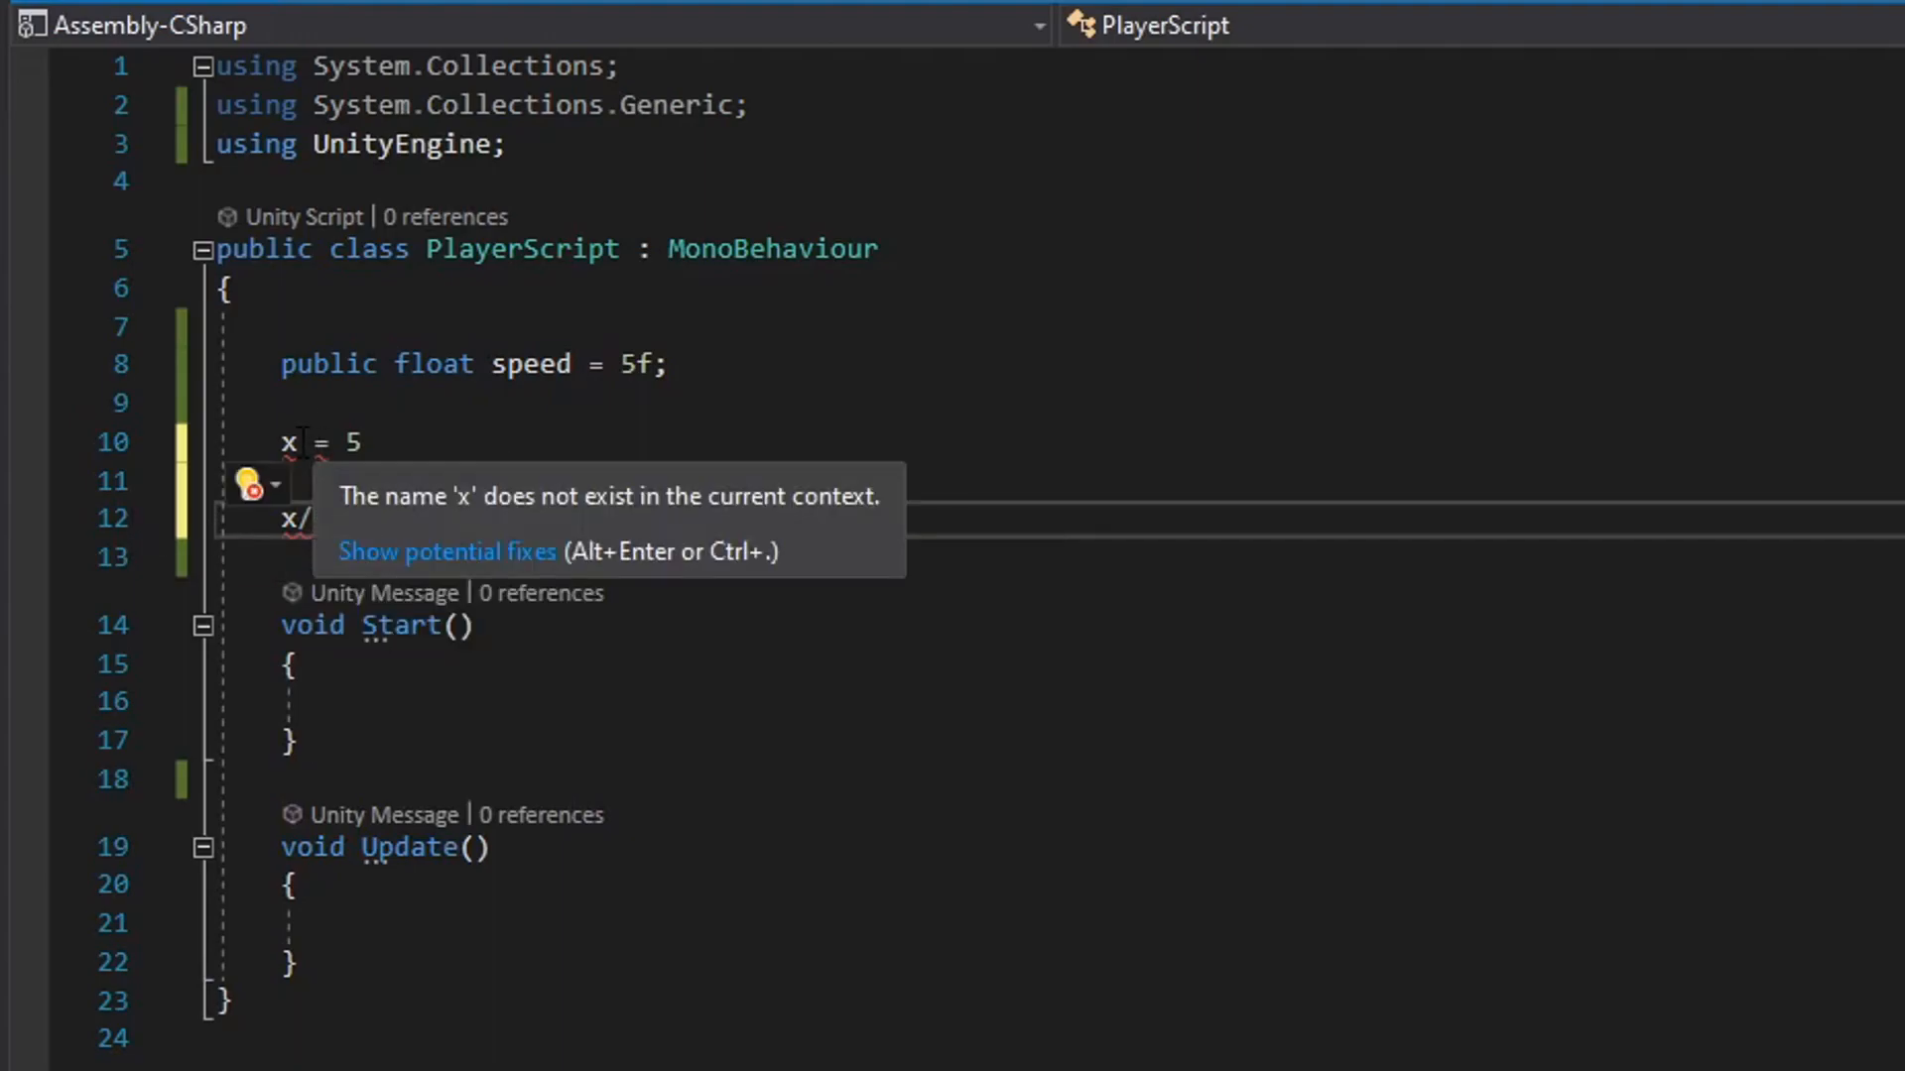
pyautogui.moveTo(281, 442); pyautogui.dragTo(363, 443)
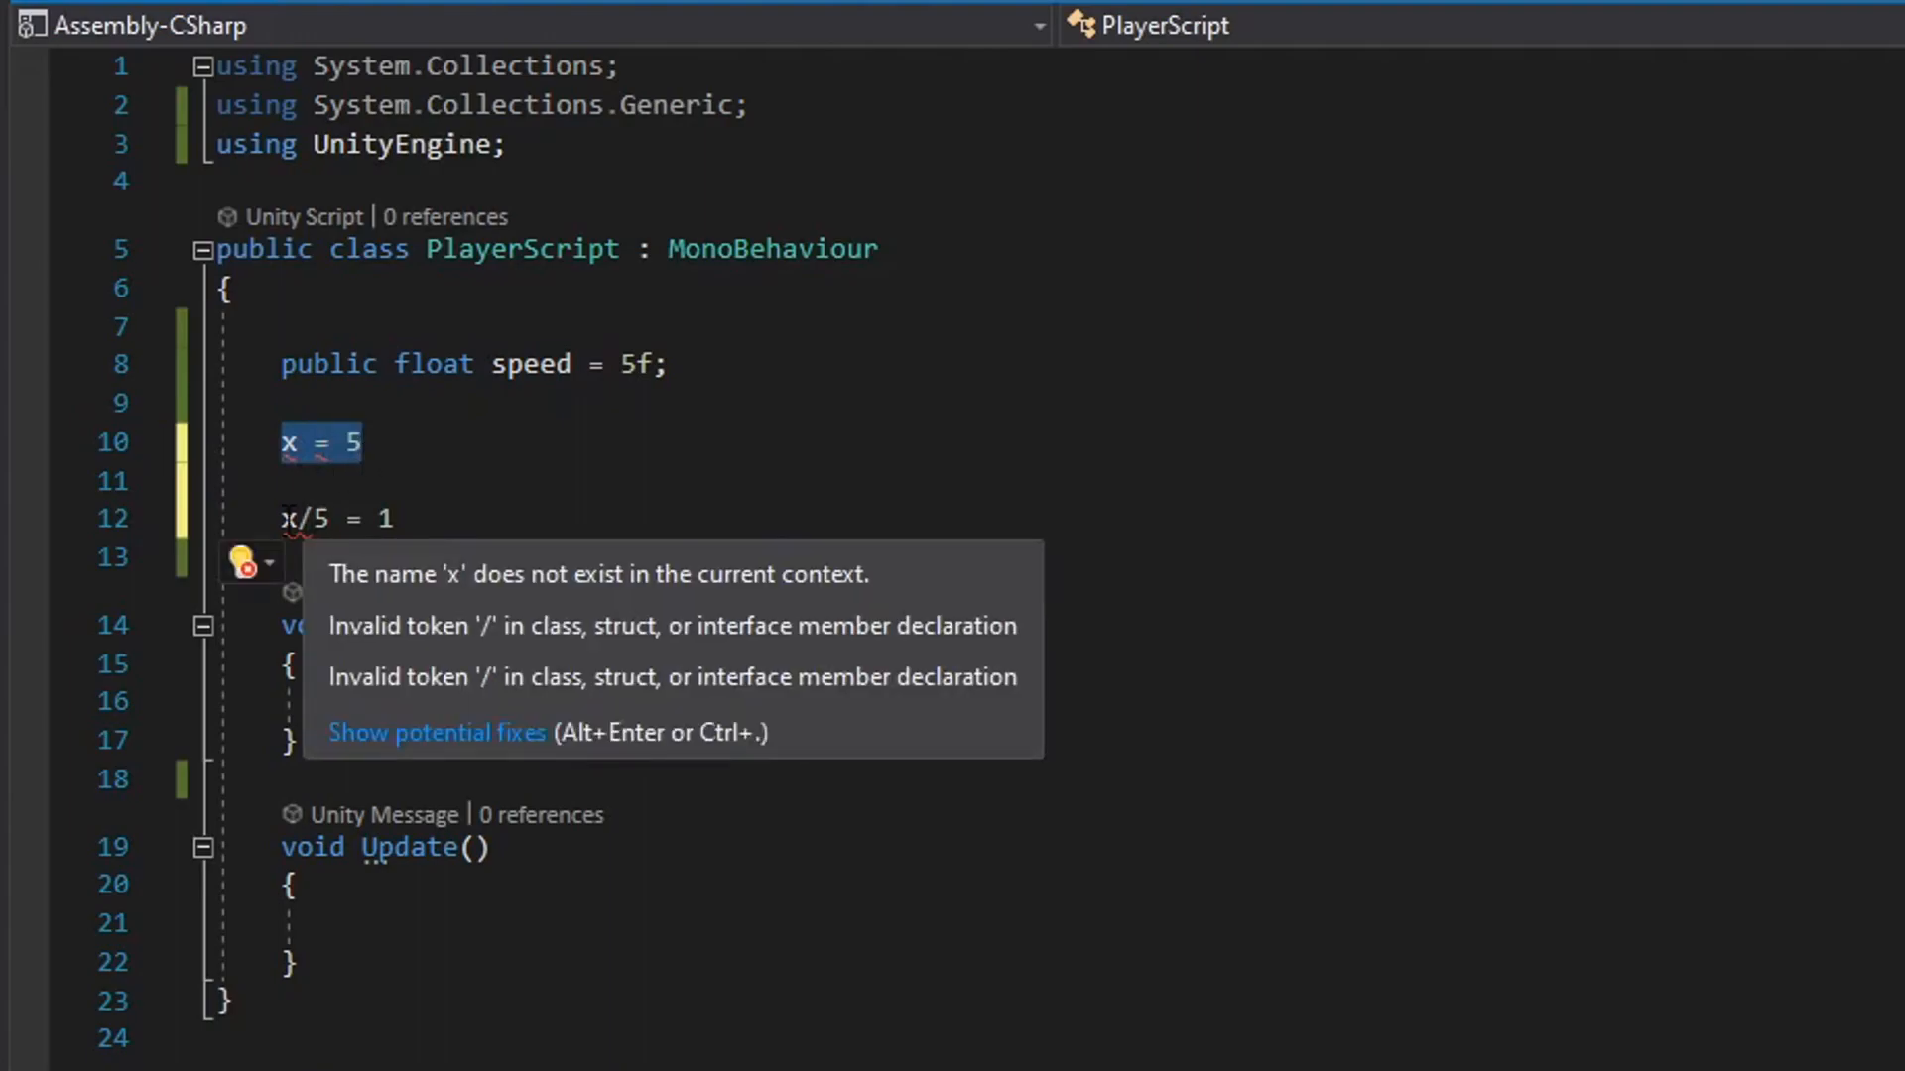
pyautogui.doubleClick(291, 518)
pyautogui.moveTo(282, 446); pyautogui.dragTo(336, 446)
pyautogui.moveTo(329, 520); pyautogui.dragTo(181, 454)
pyautogui.press('BackSpace')
pyautogui.press('BackSpace')
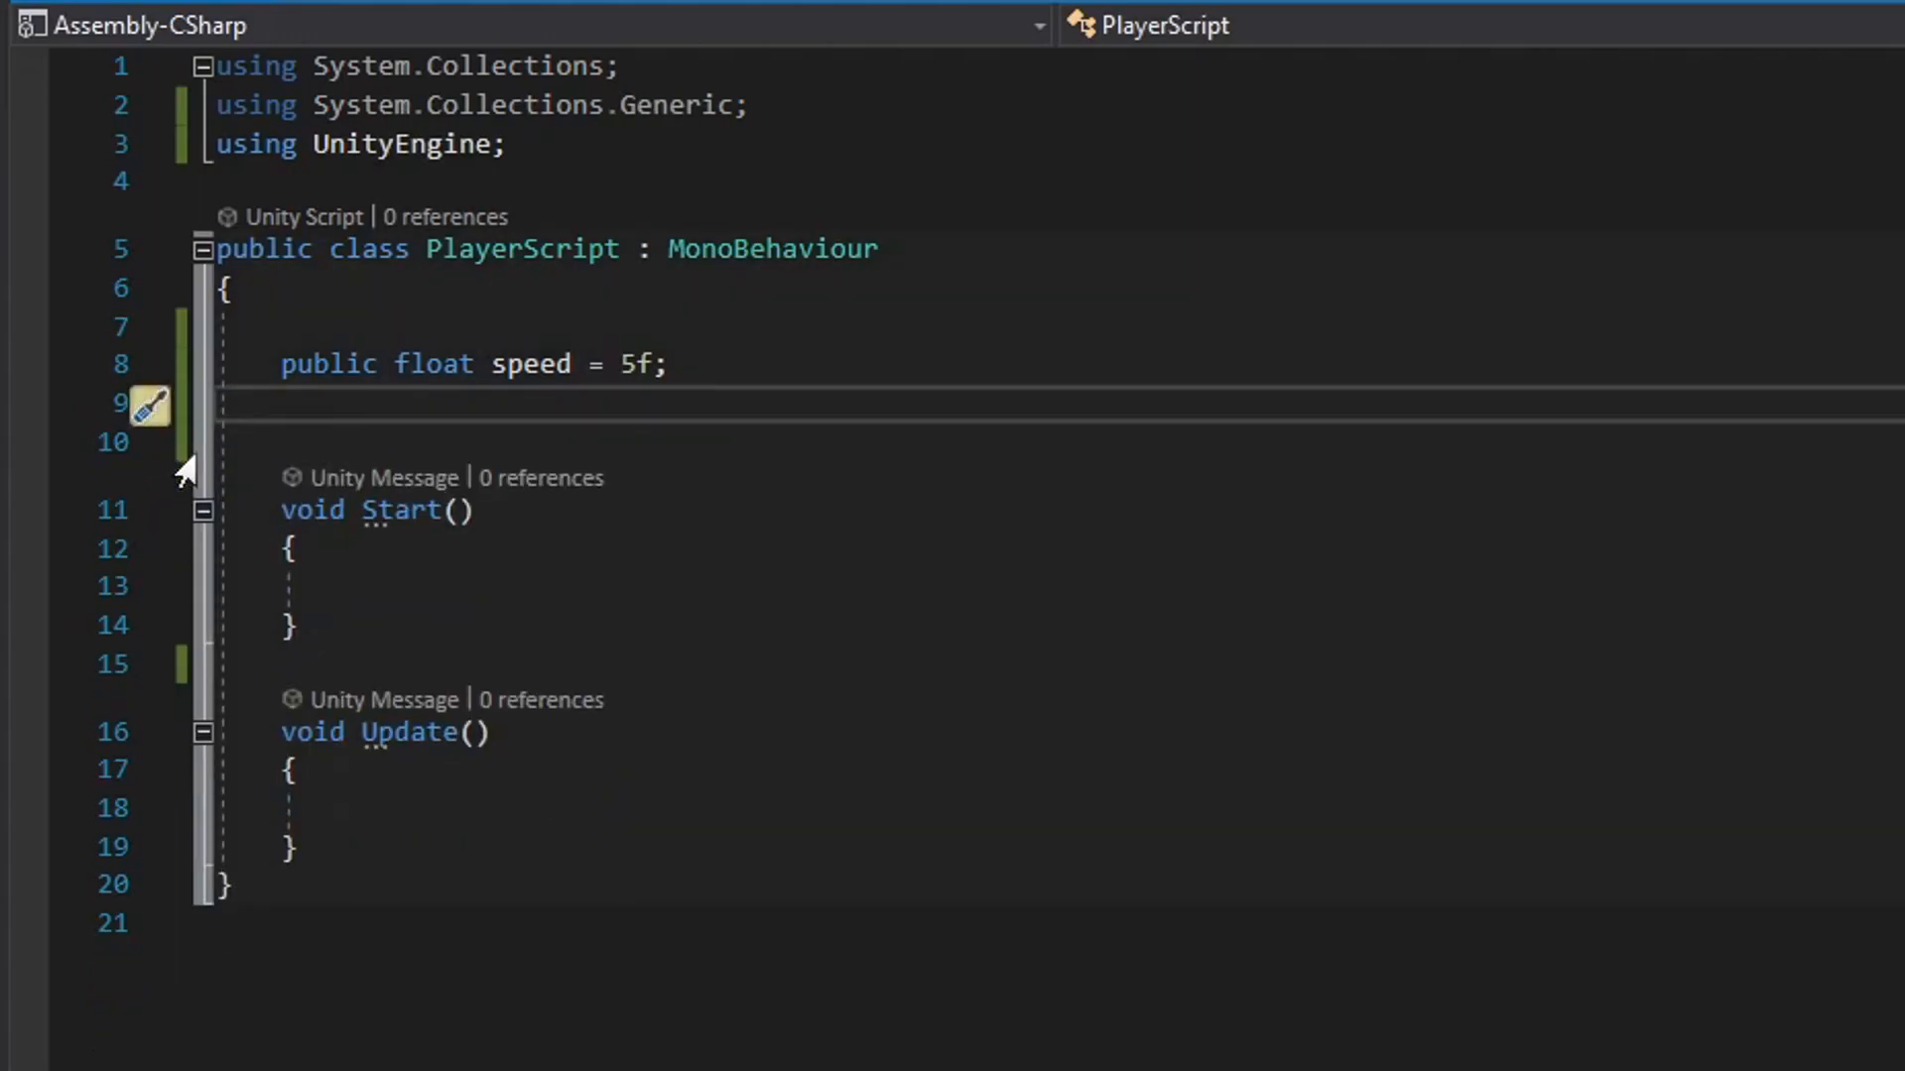
pyautogui.click(446, 446)
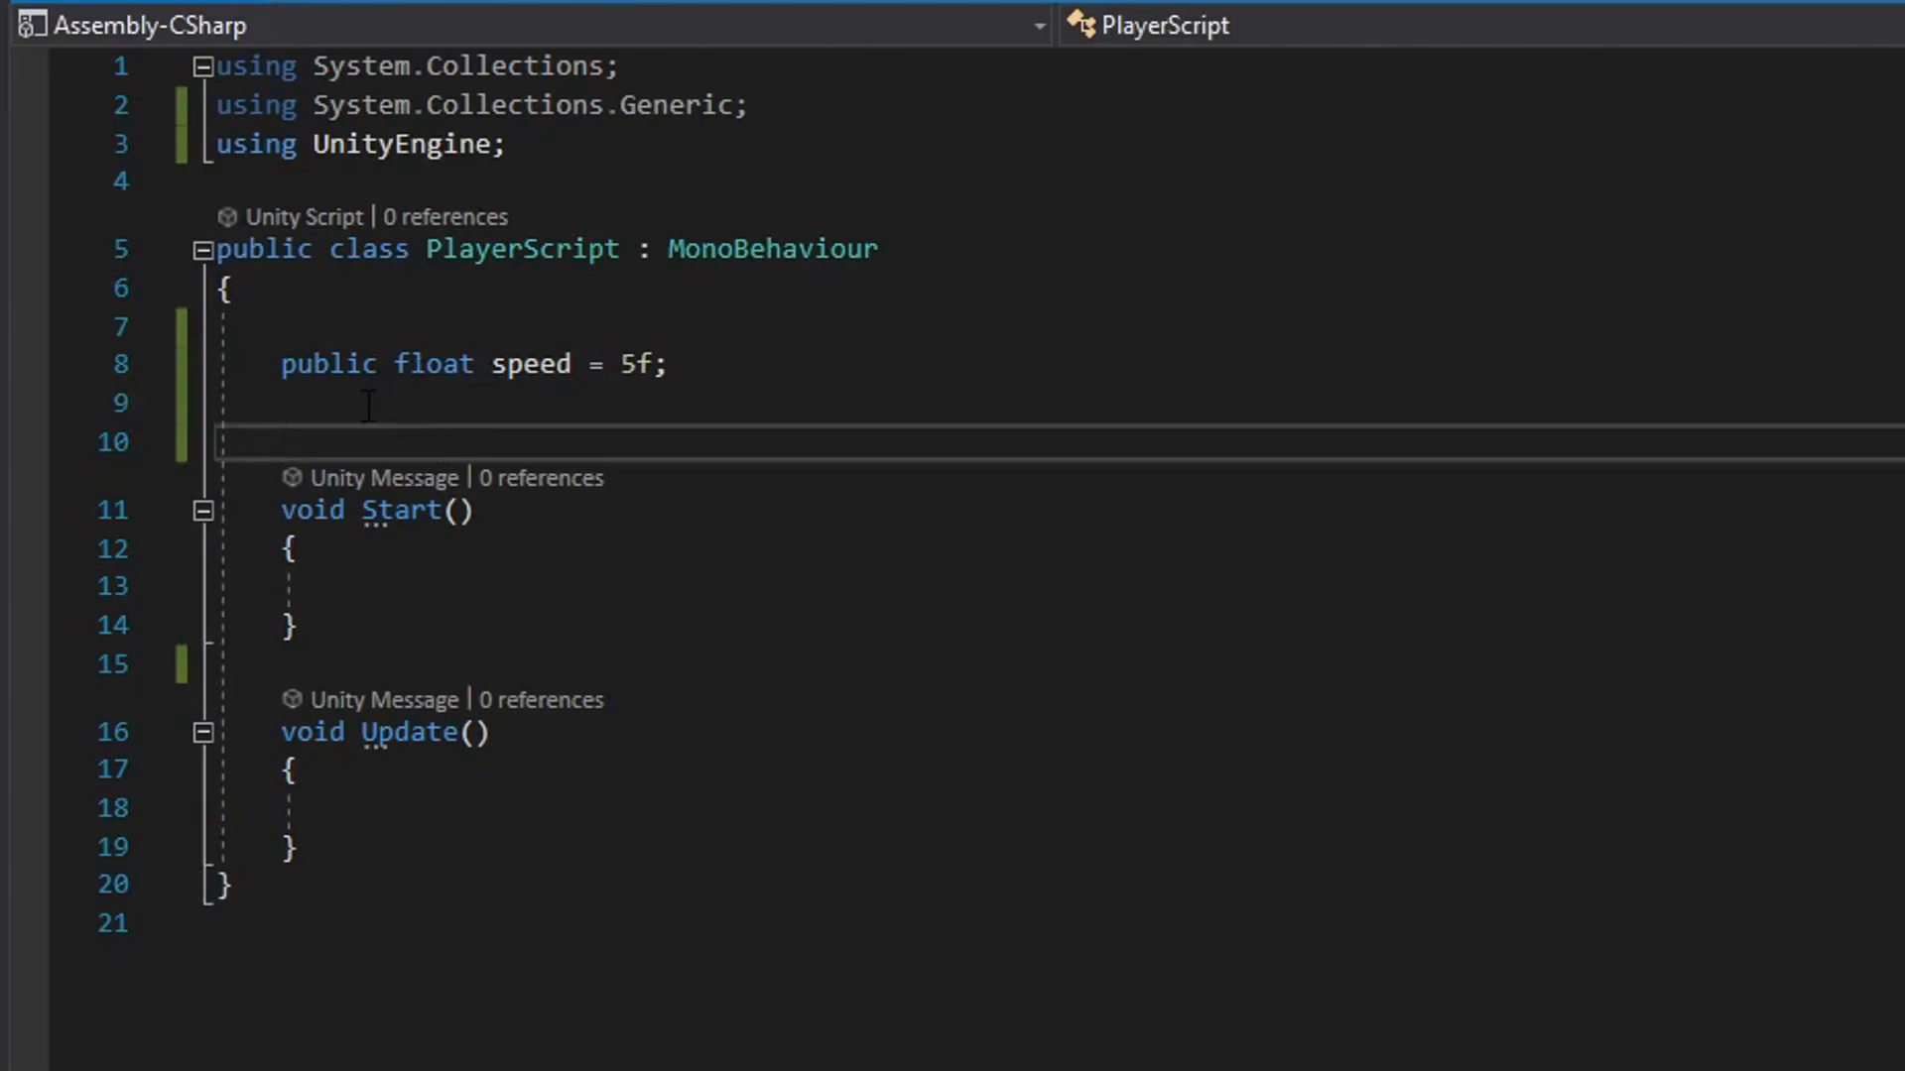
# Replace the speed declaration with a public int variable named health set to 5.
pyautogui.moveTo(285, 369); pyautogui.dragTo(382, 382)
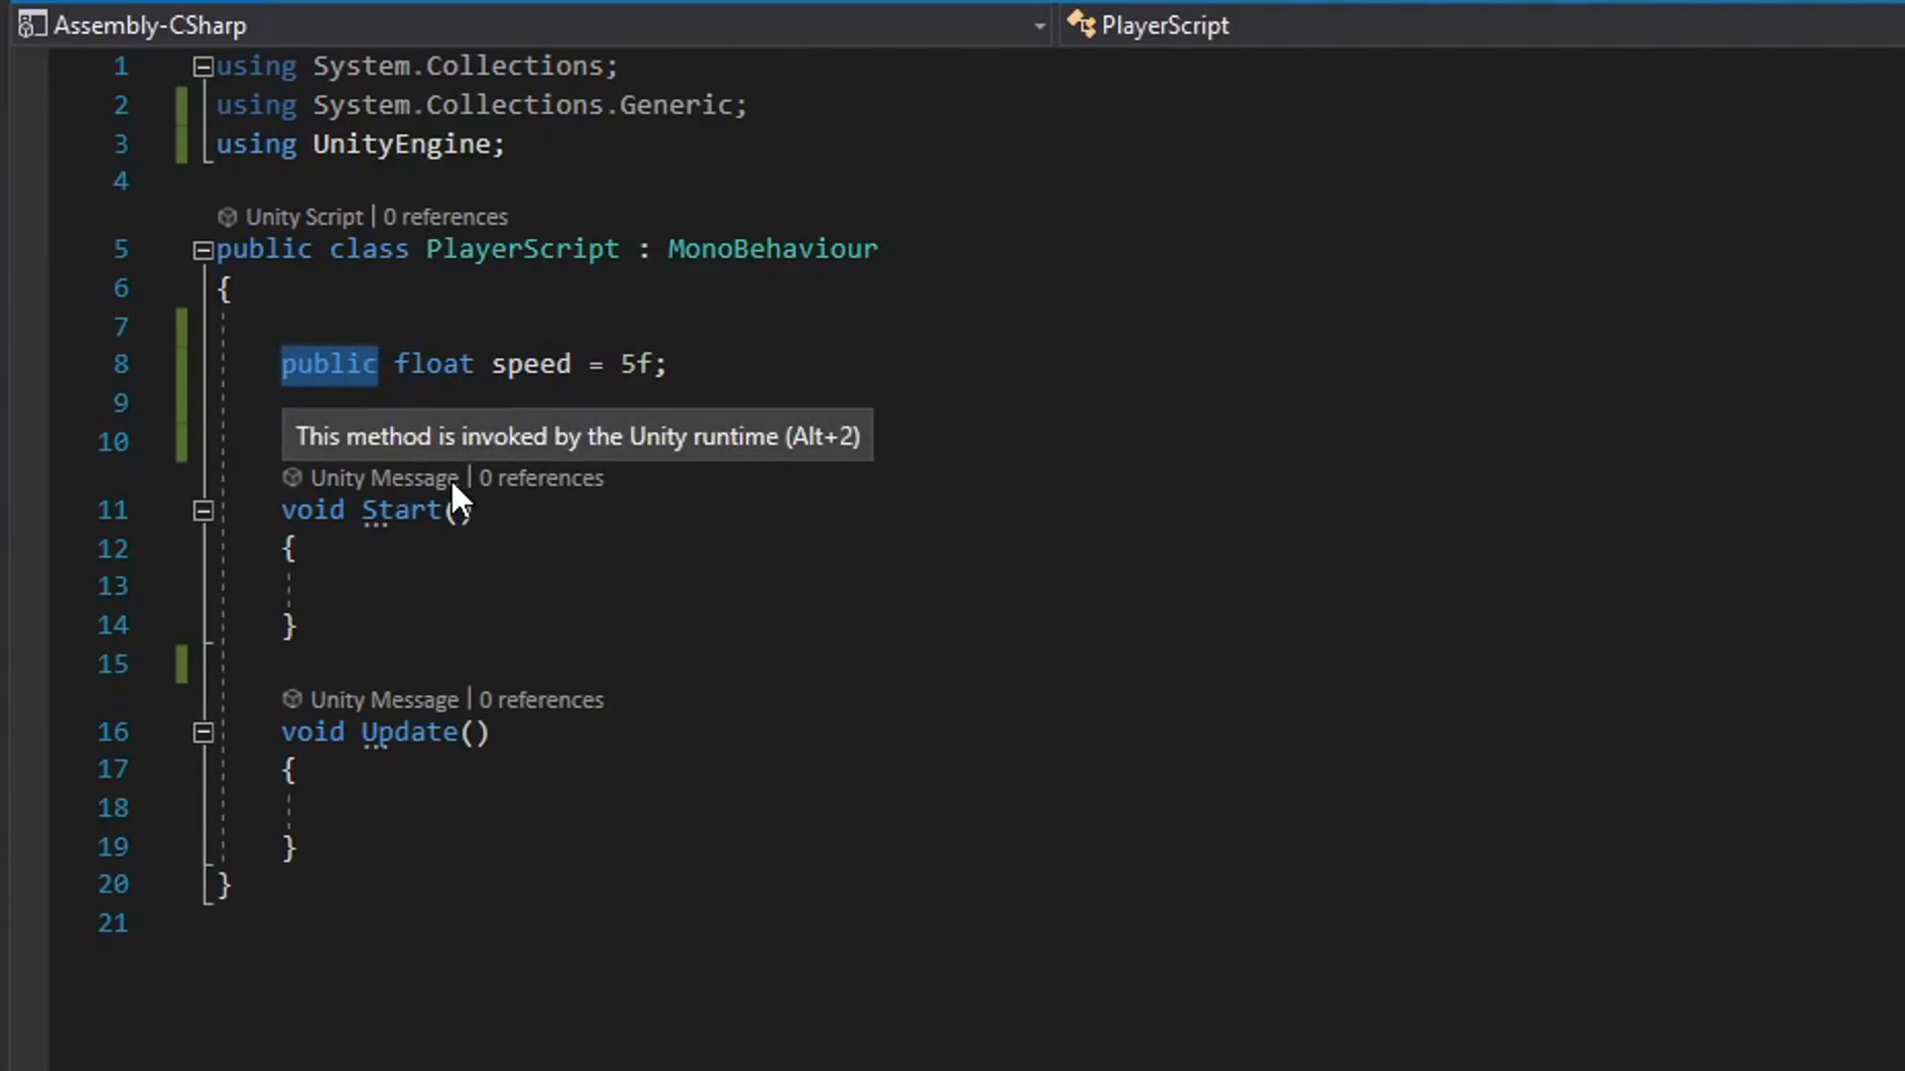
pyautogui.click(727, 385)
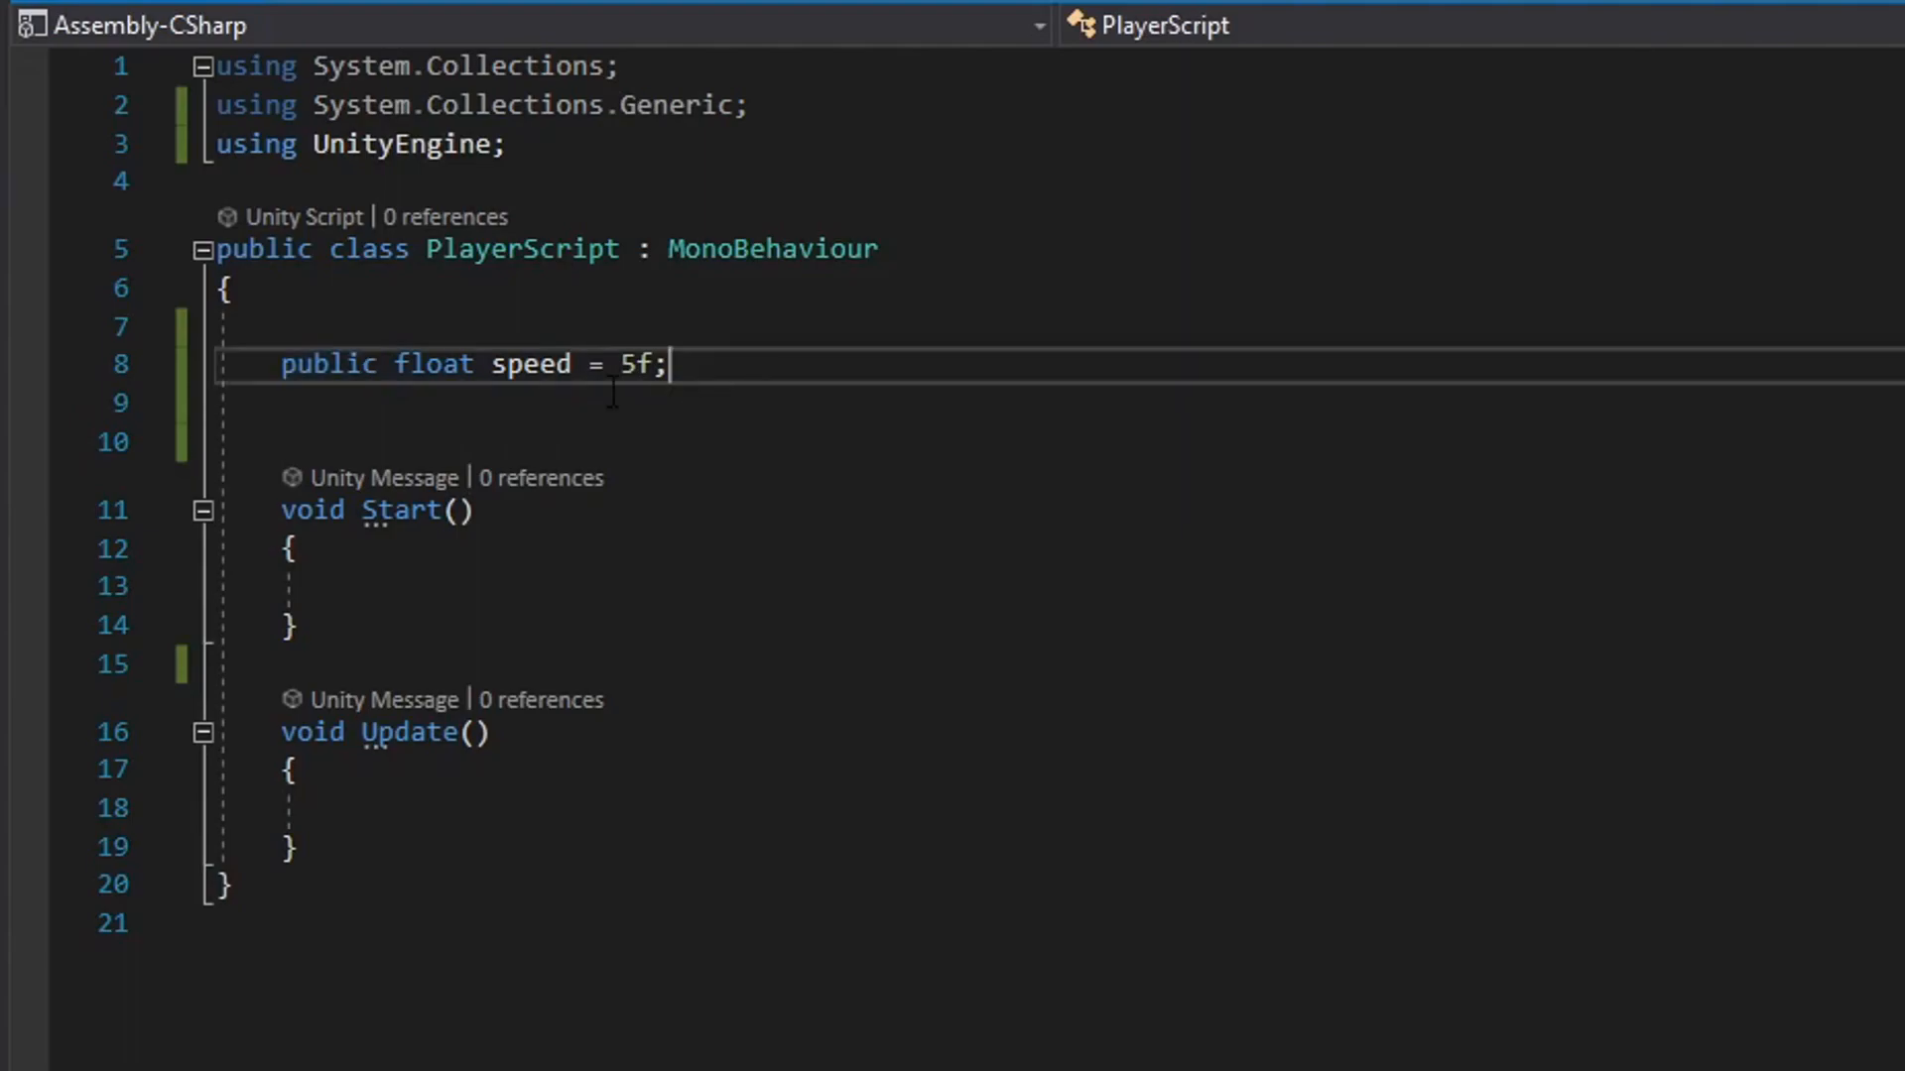
pyautogui.moveTo(671, 365); pyautogui.dragTo(281, 365)
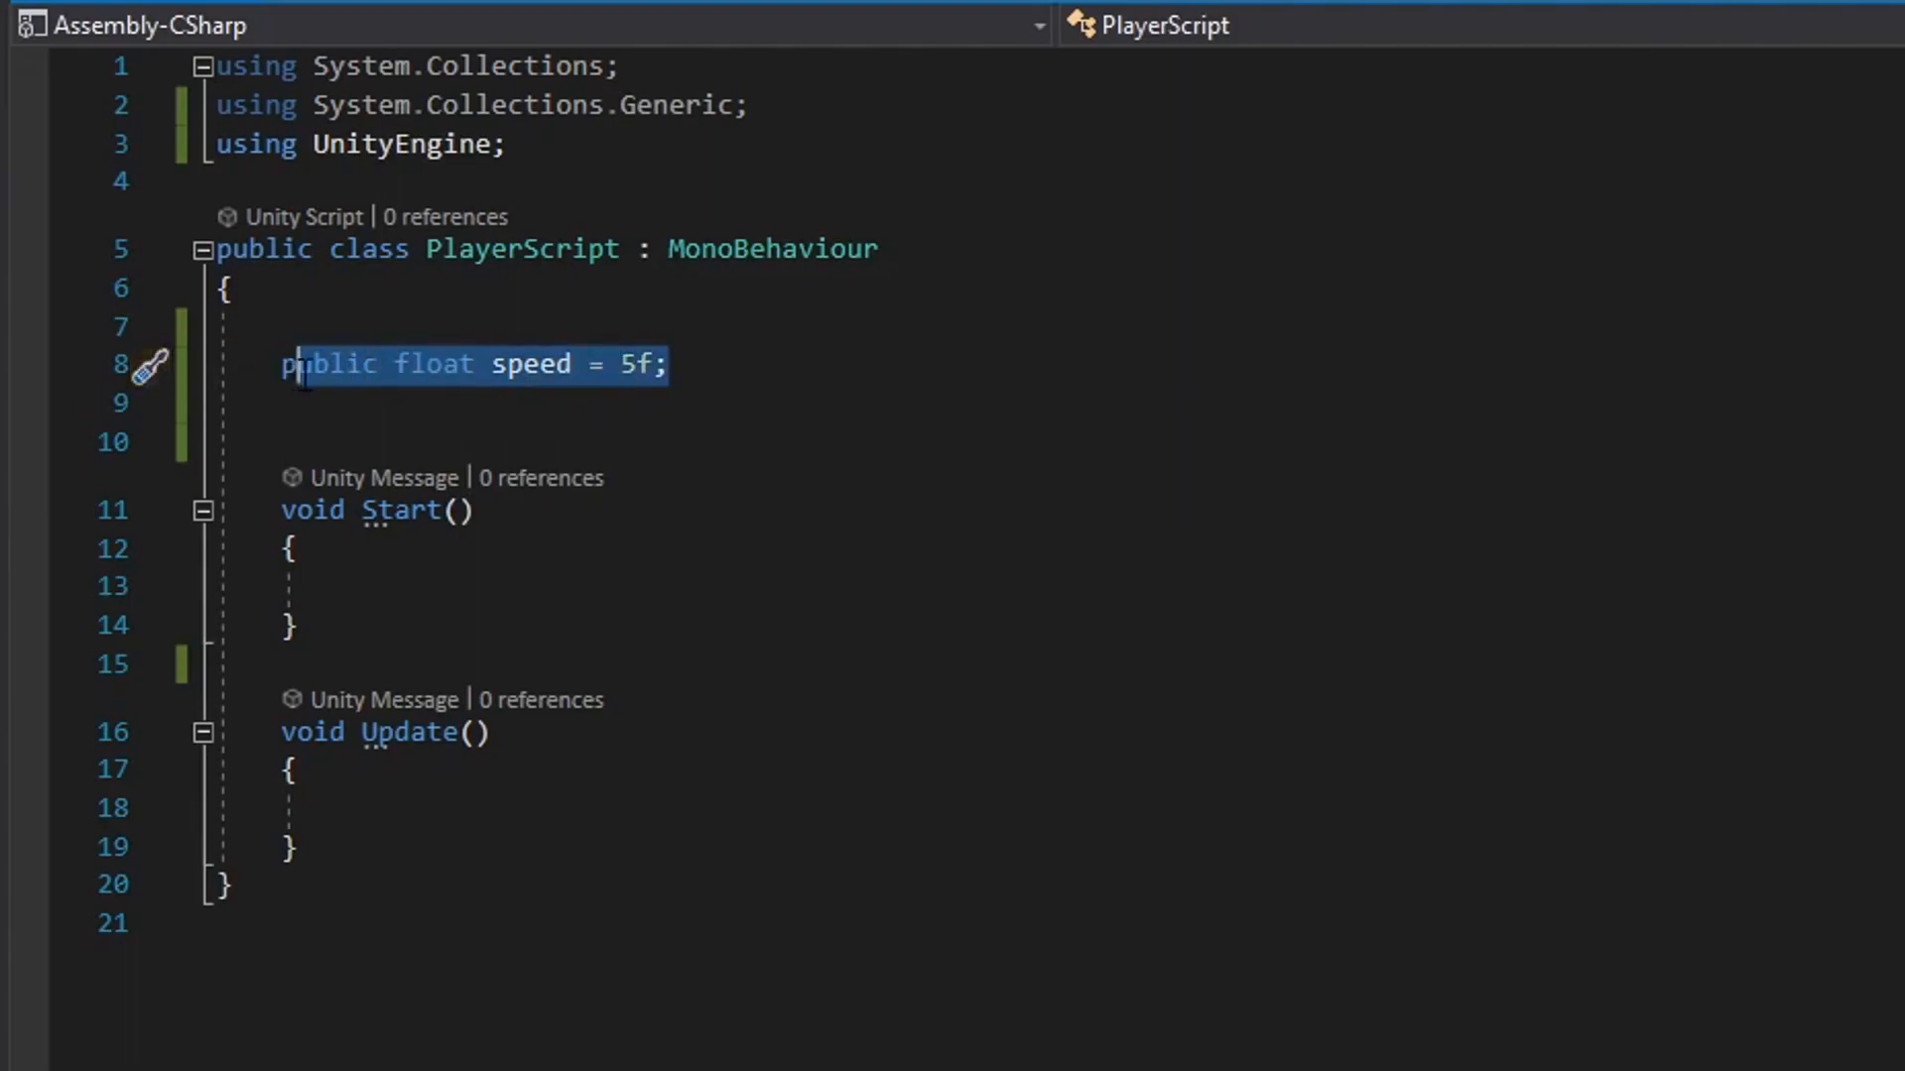
pyautogui.write('public ')
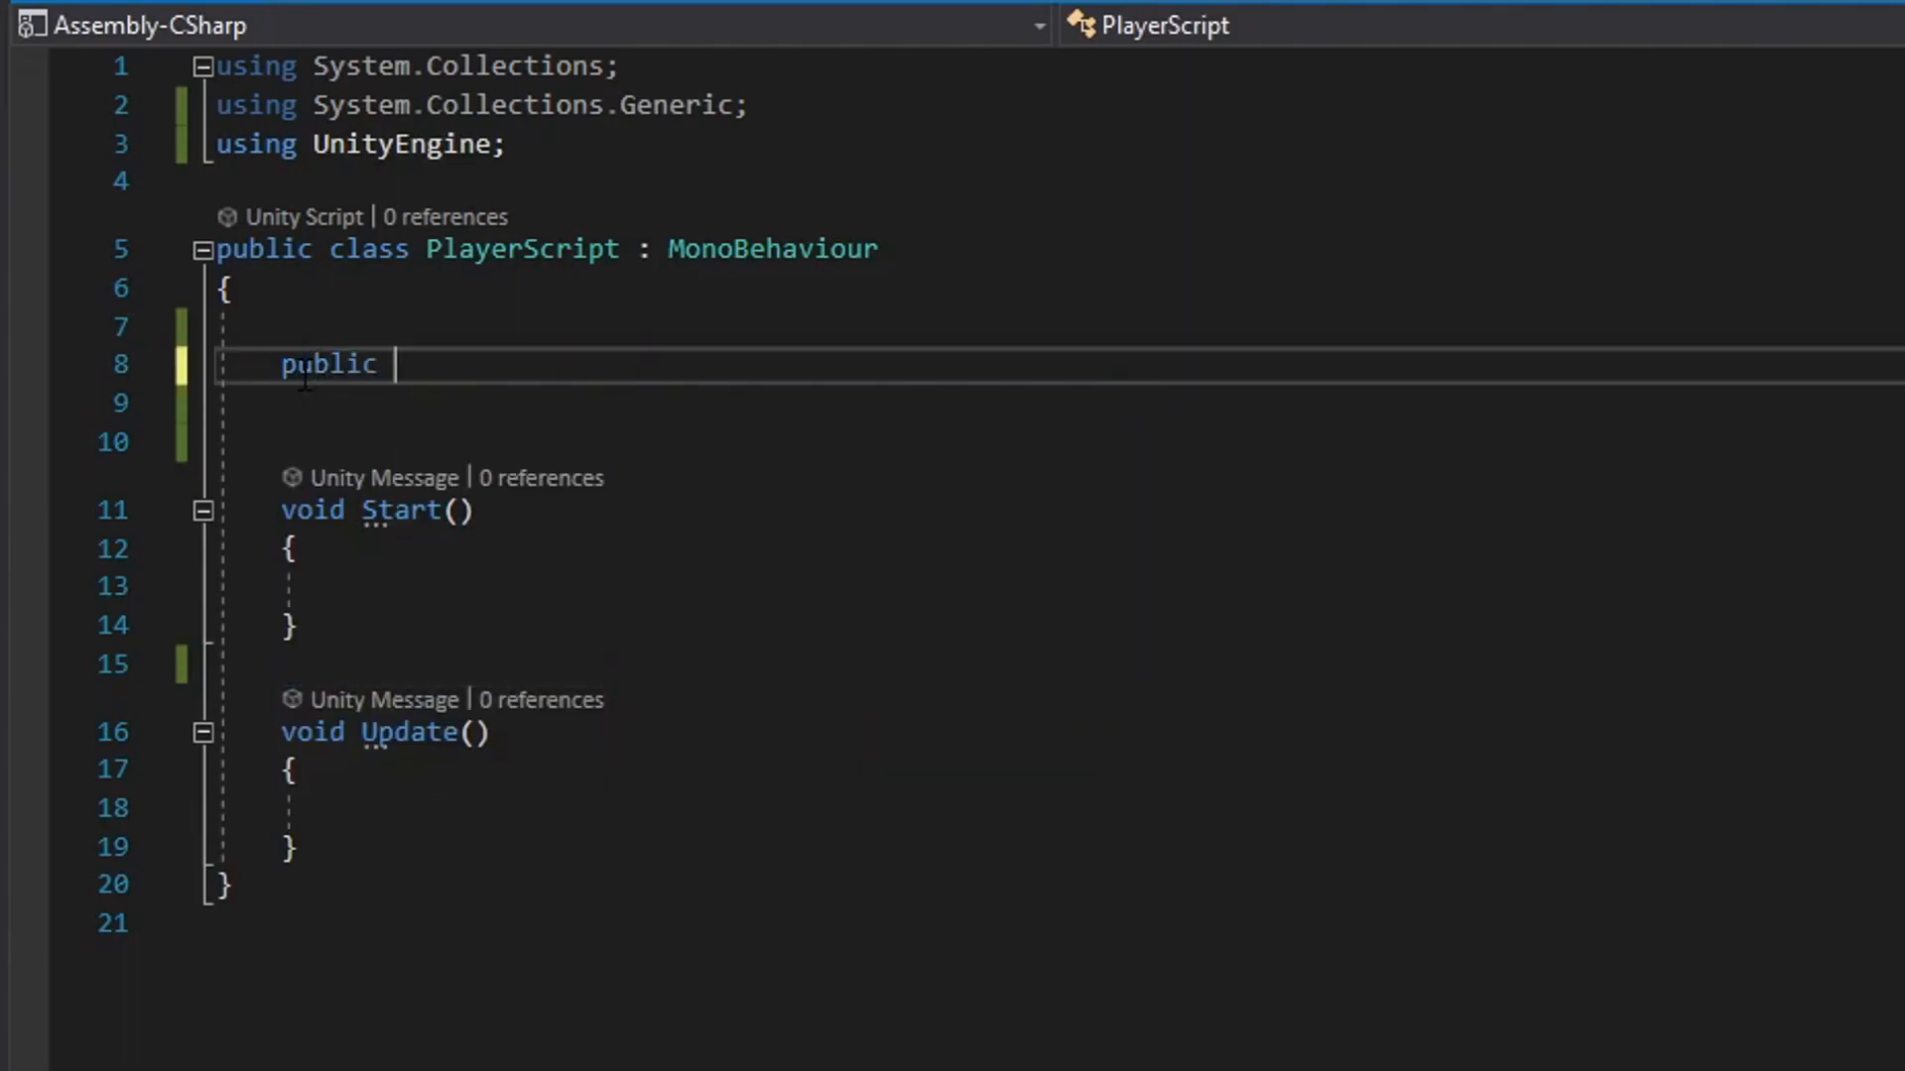
pyautogui.write('int health ')
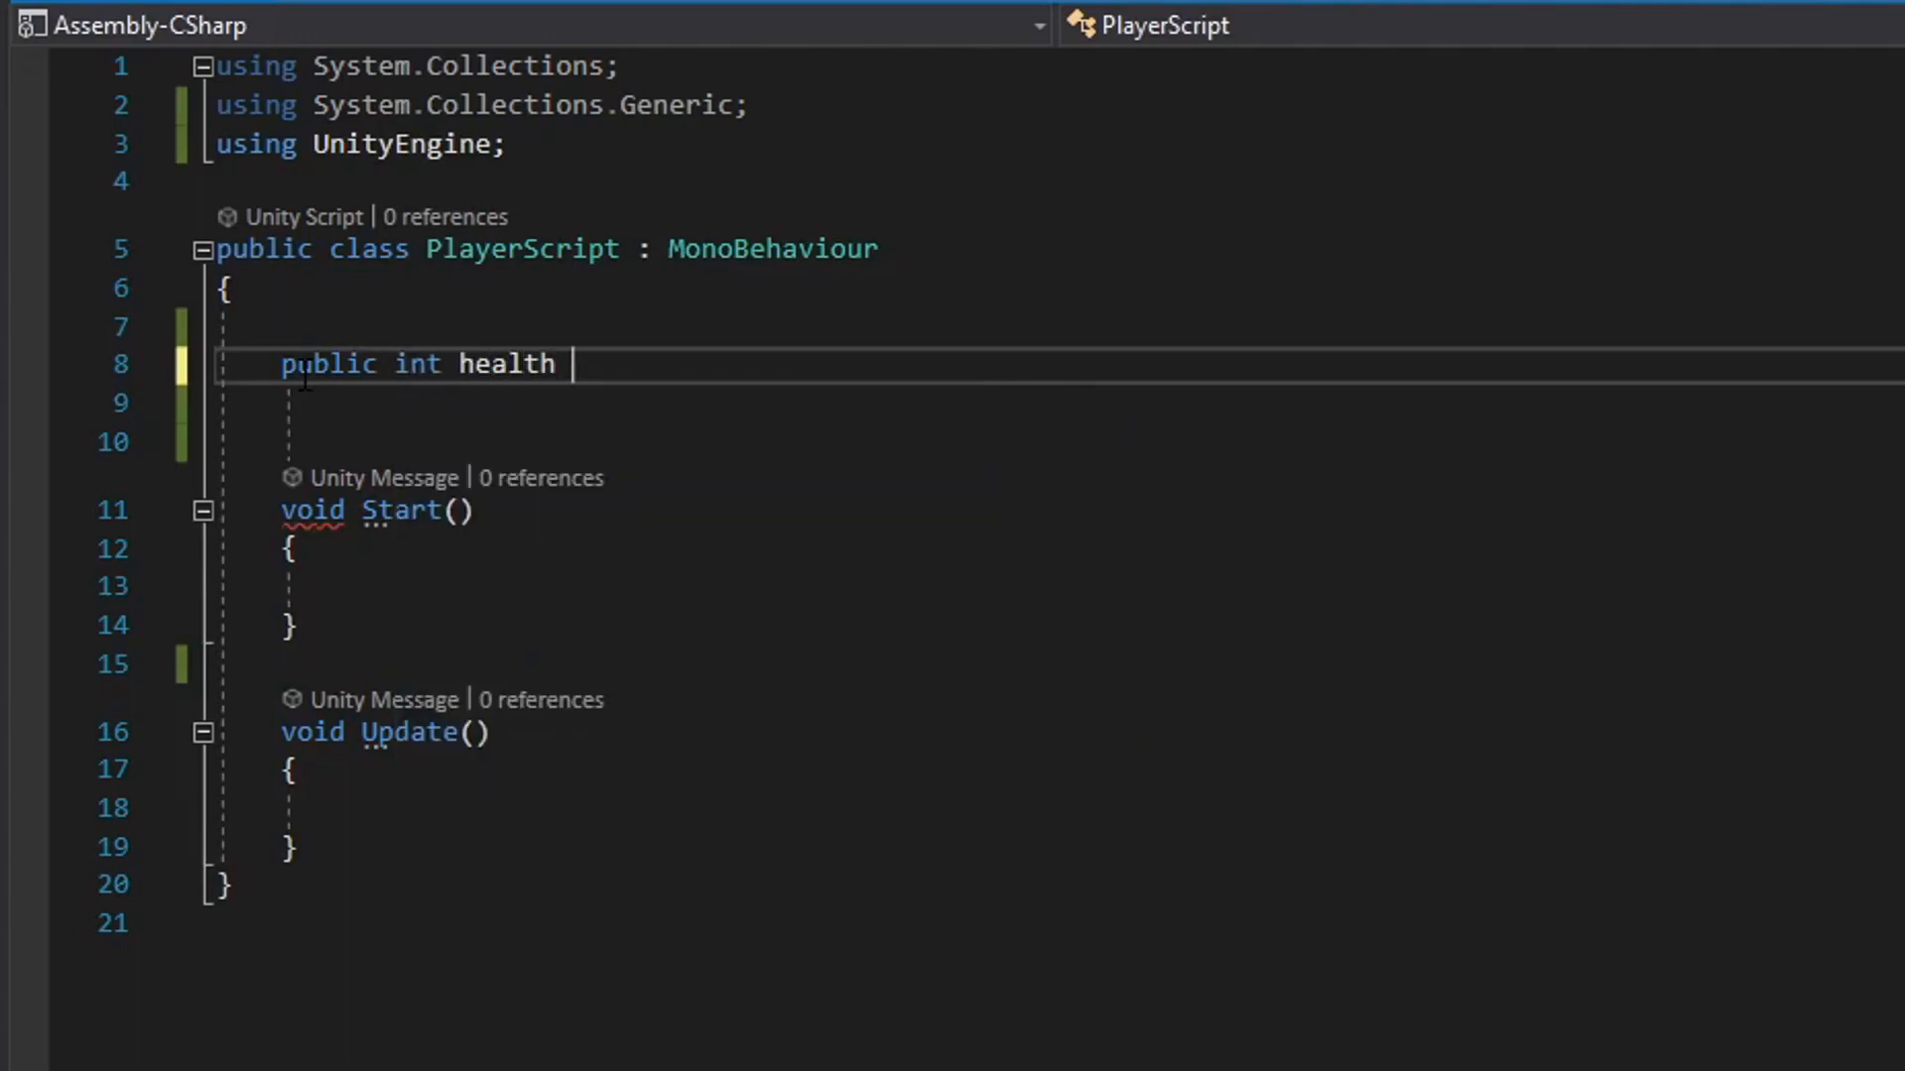
pyautogui.write('= 5;')
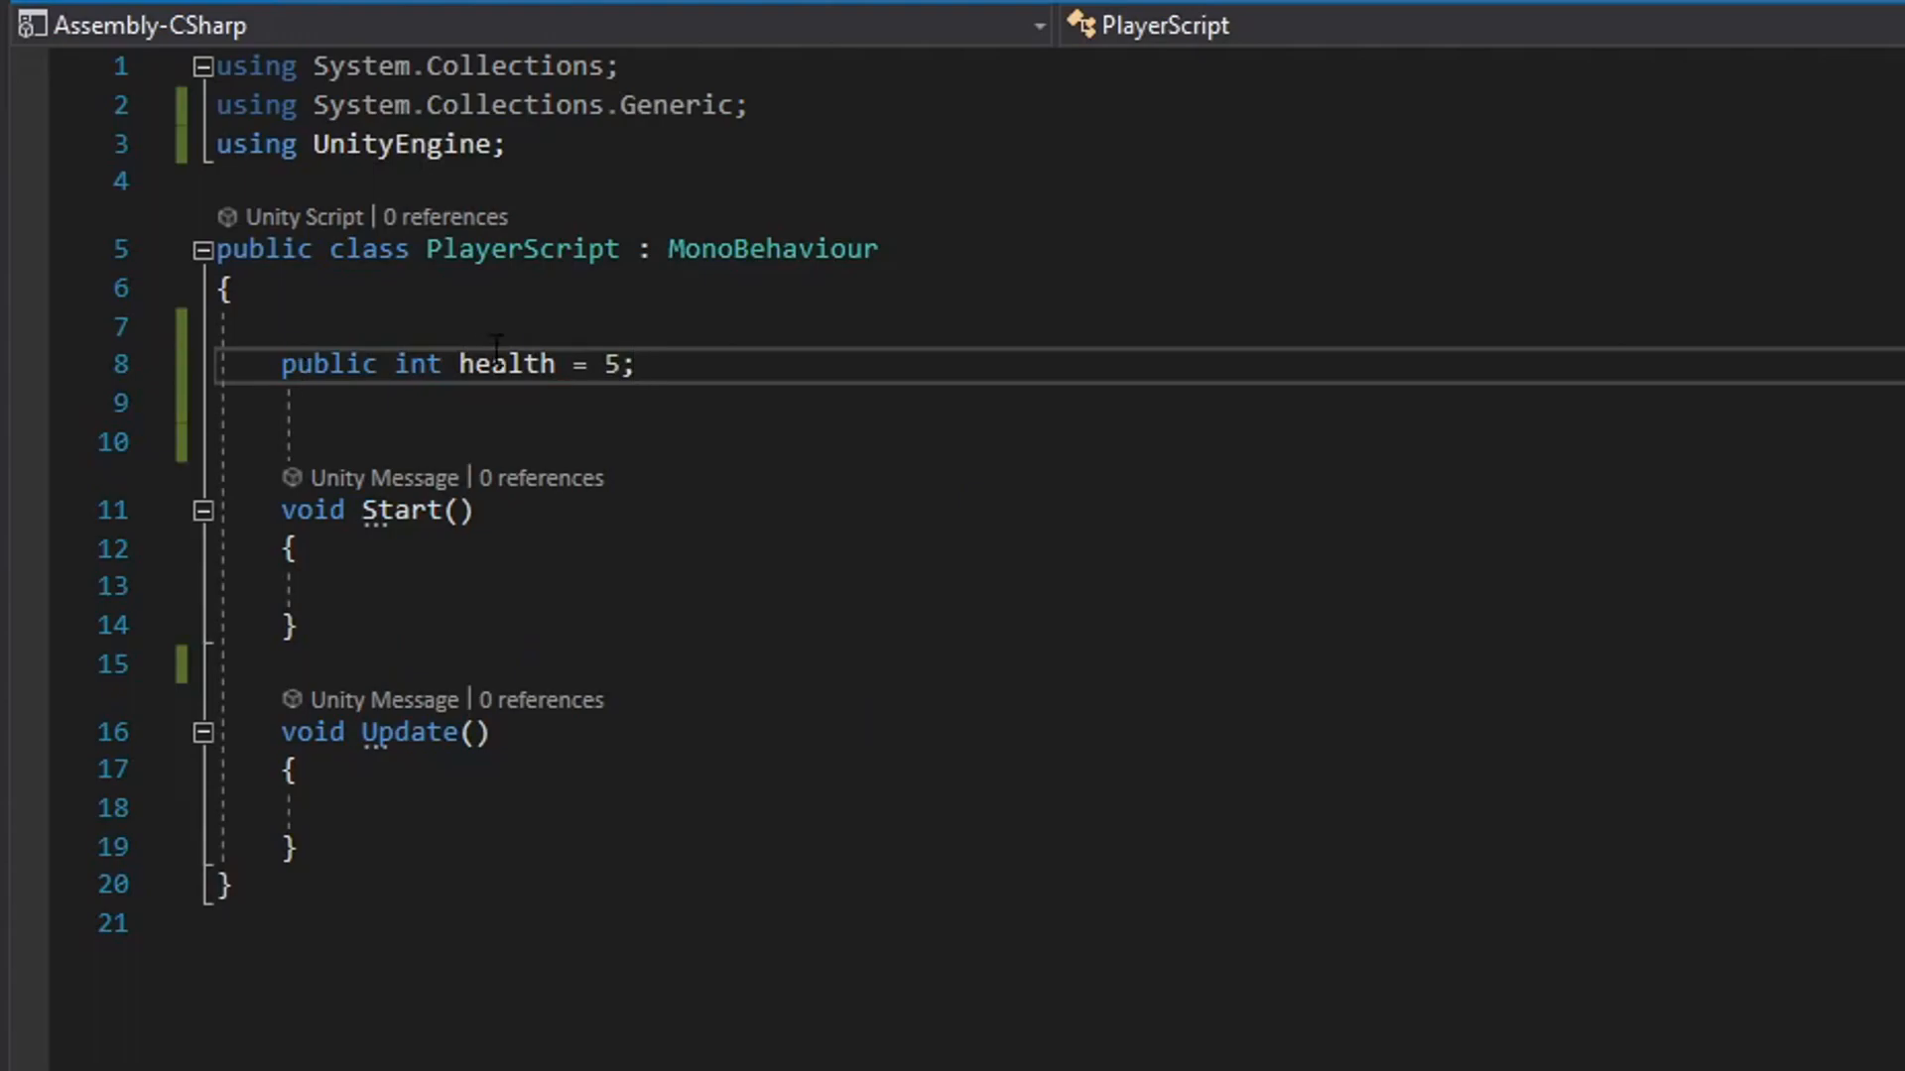
pyautogui.moveTo(396, 364); pyautogui.dragTo(439, 359)
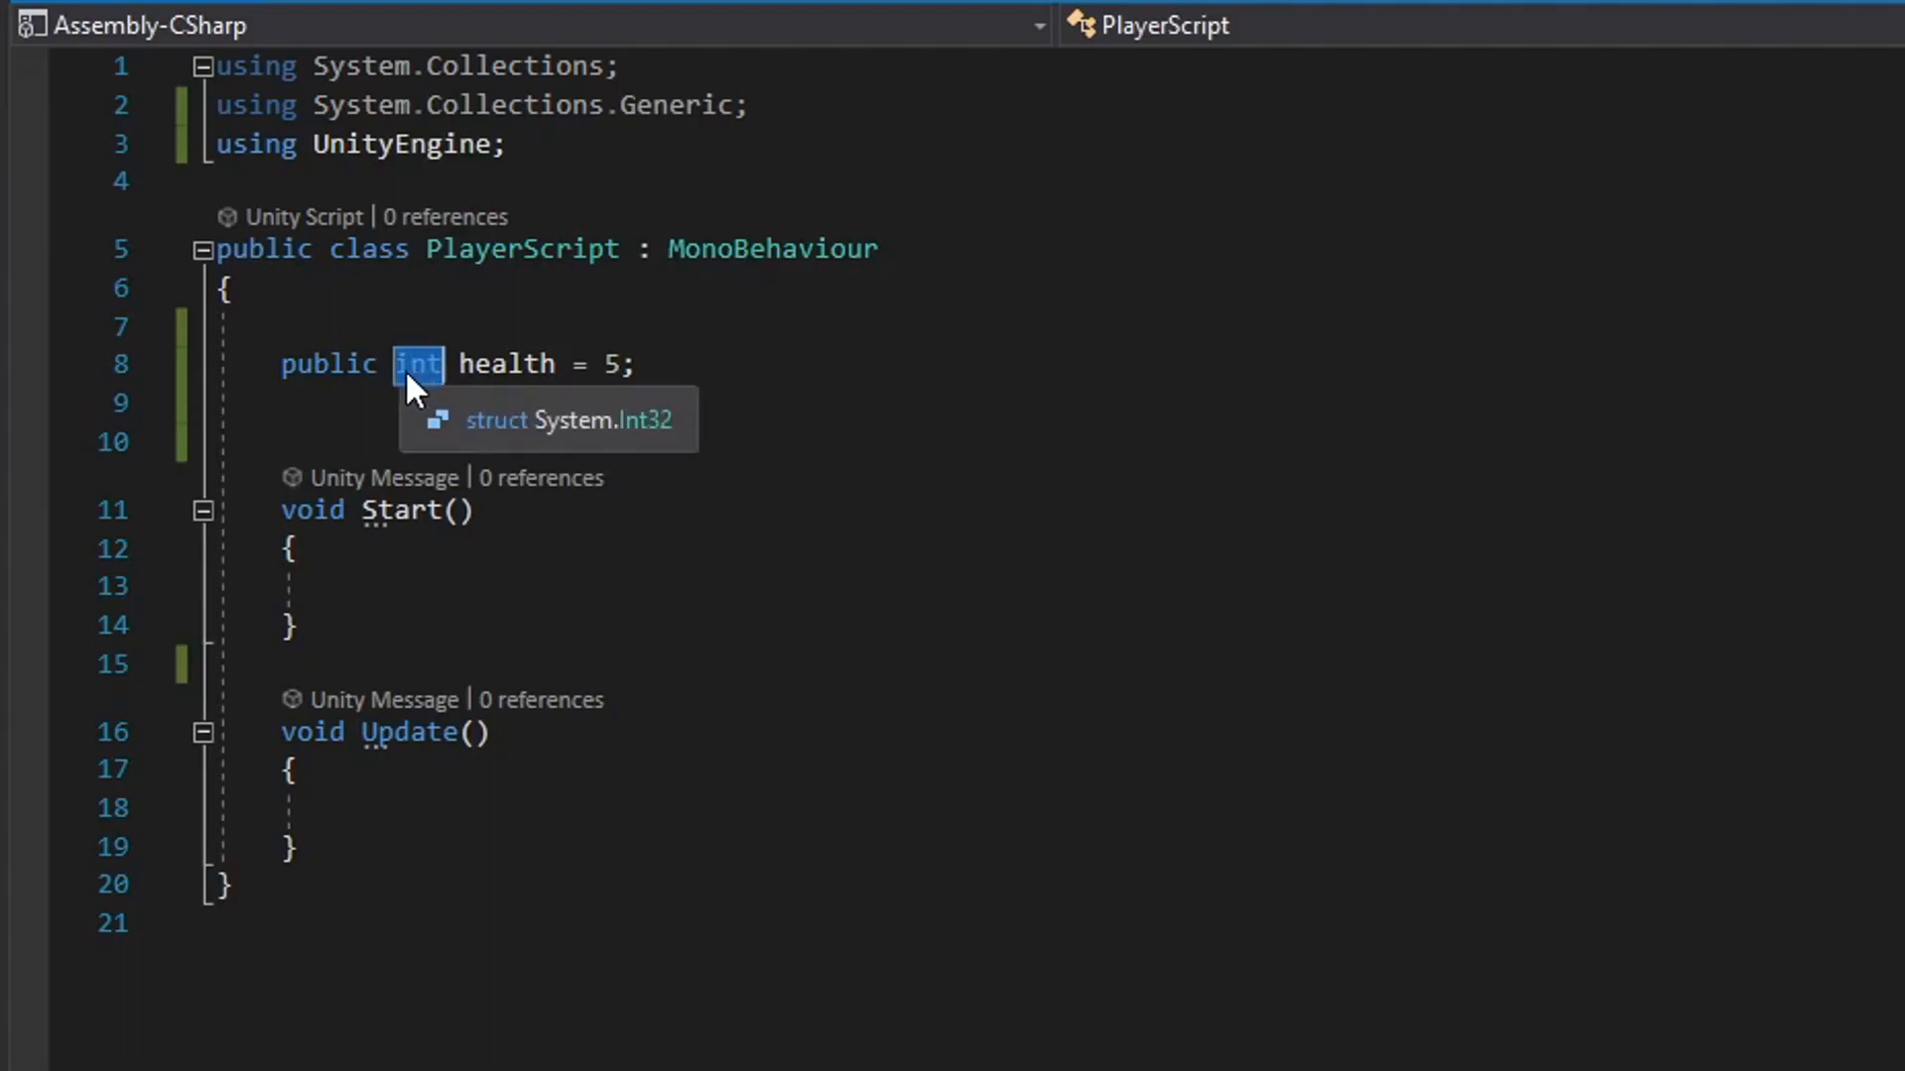
# Try the decimal value 5.2 for the int health variable, inspect the flagged value, and set it back to 5.
pyautogui.click(621, 366)
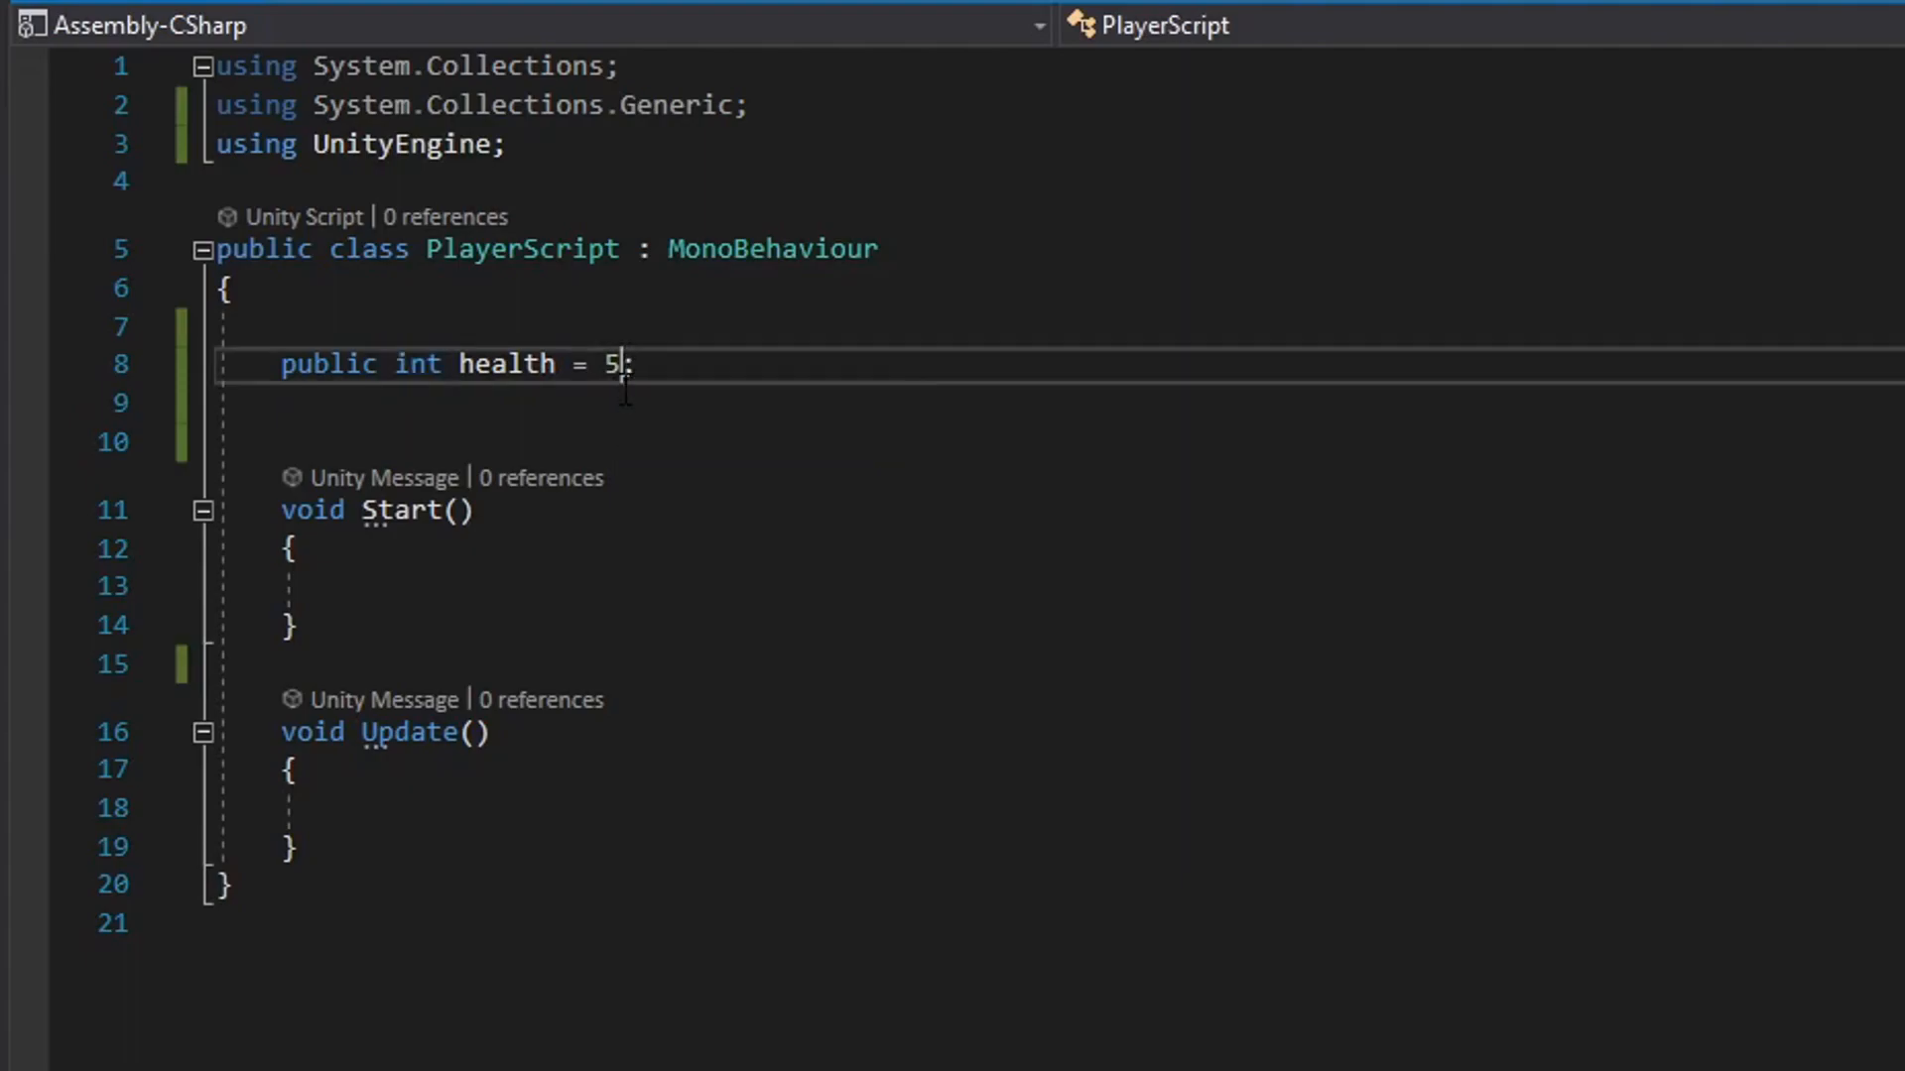
pyautogui.write('.2')
pyautogui.click(575, 441)
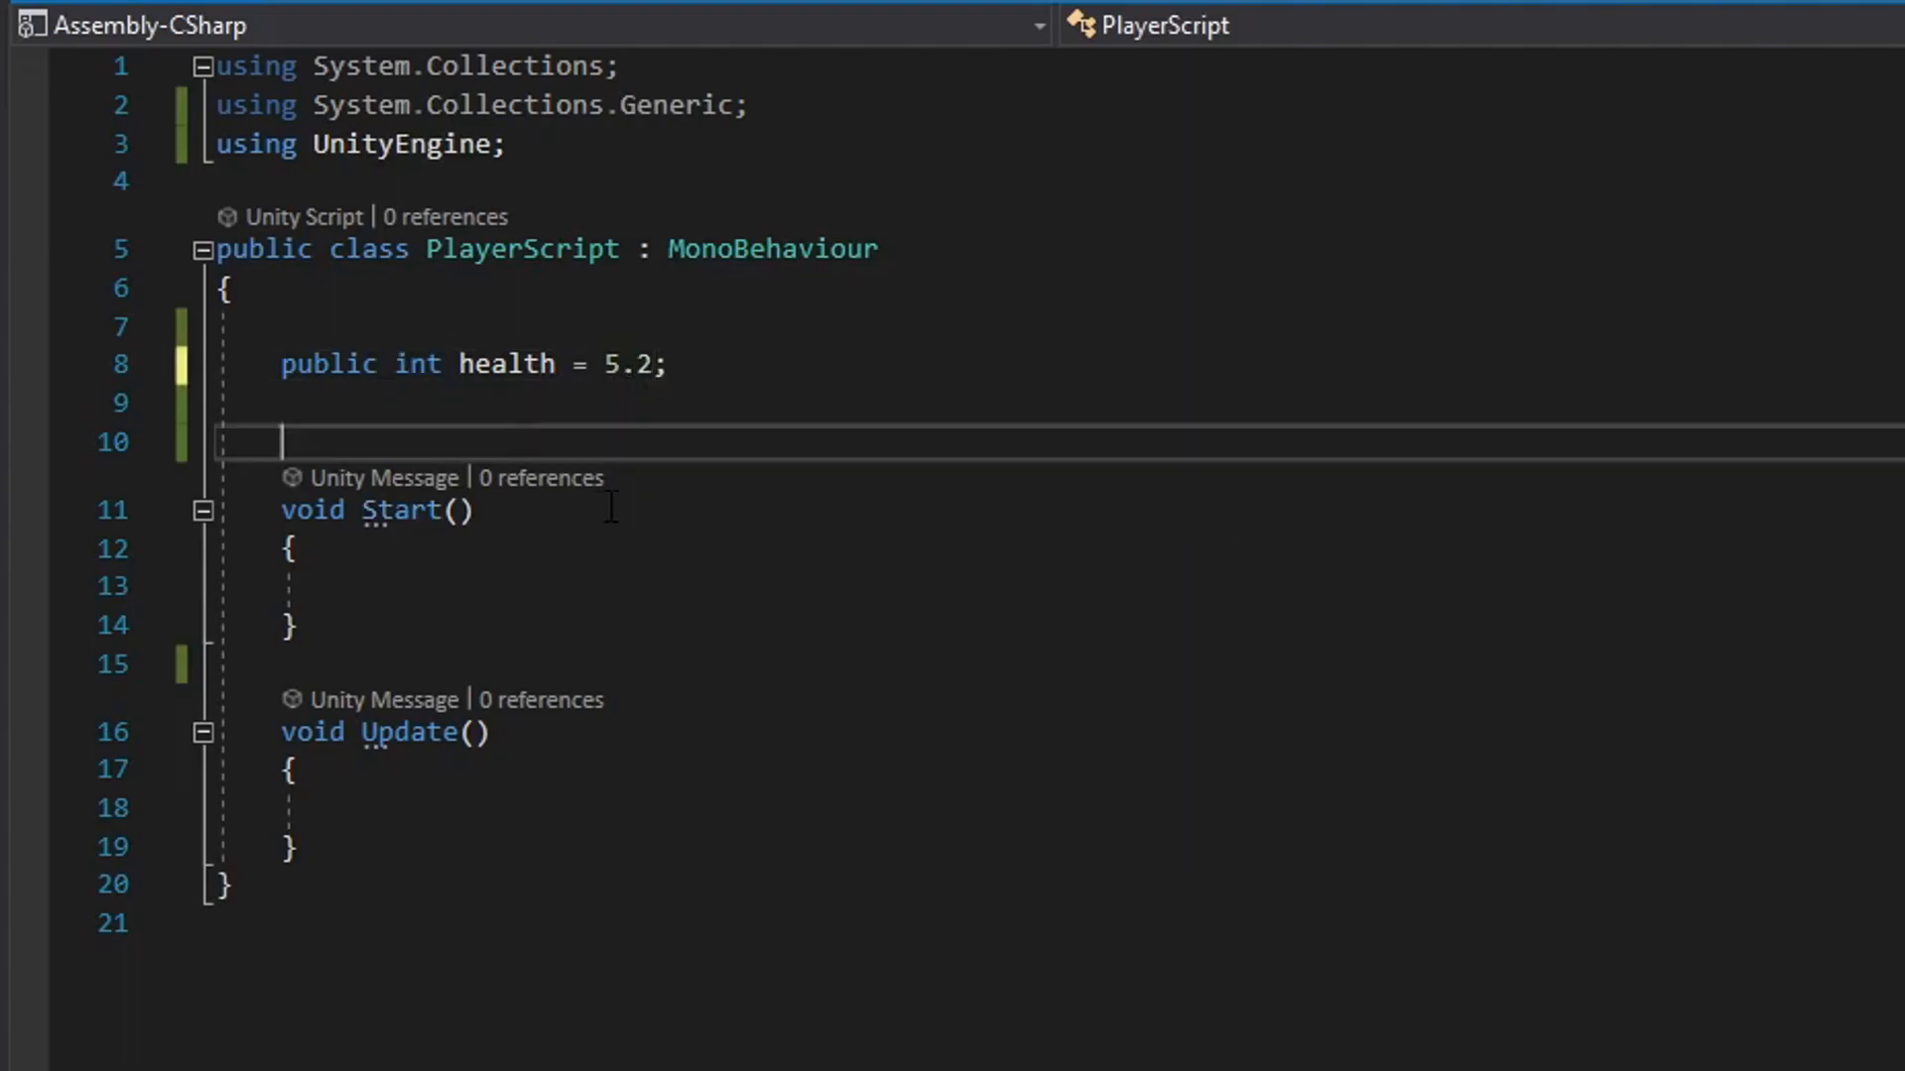
pyautogui.moveTo(640, 359)
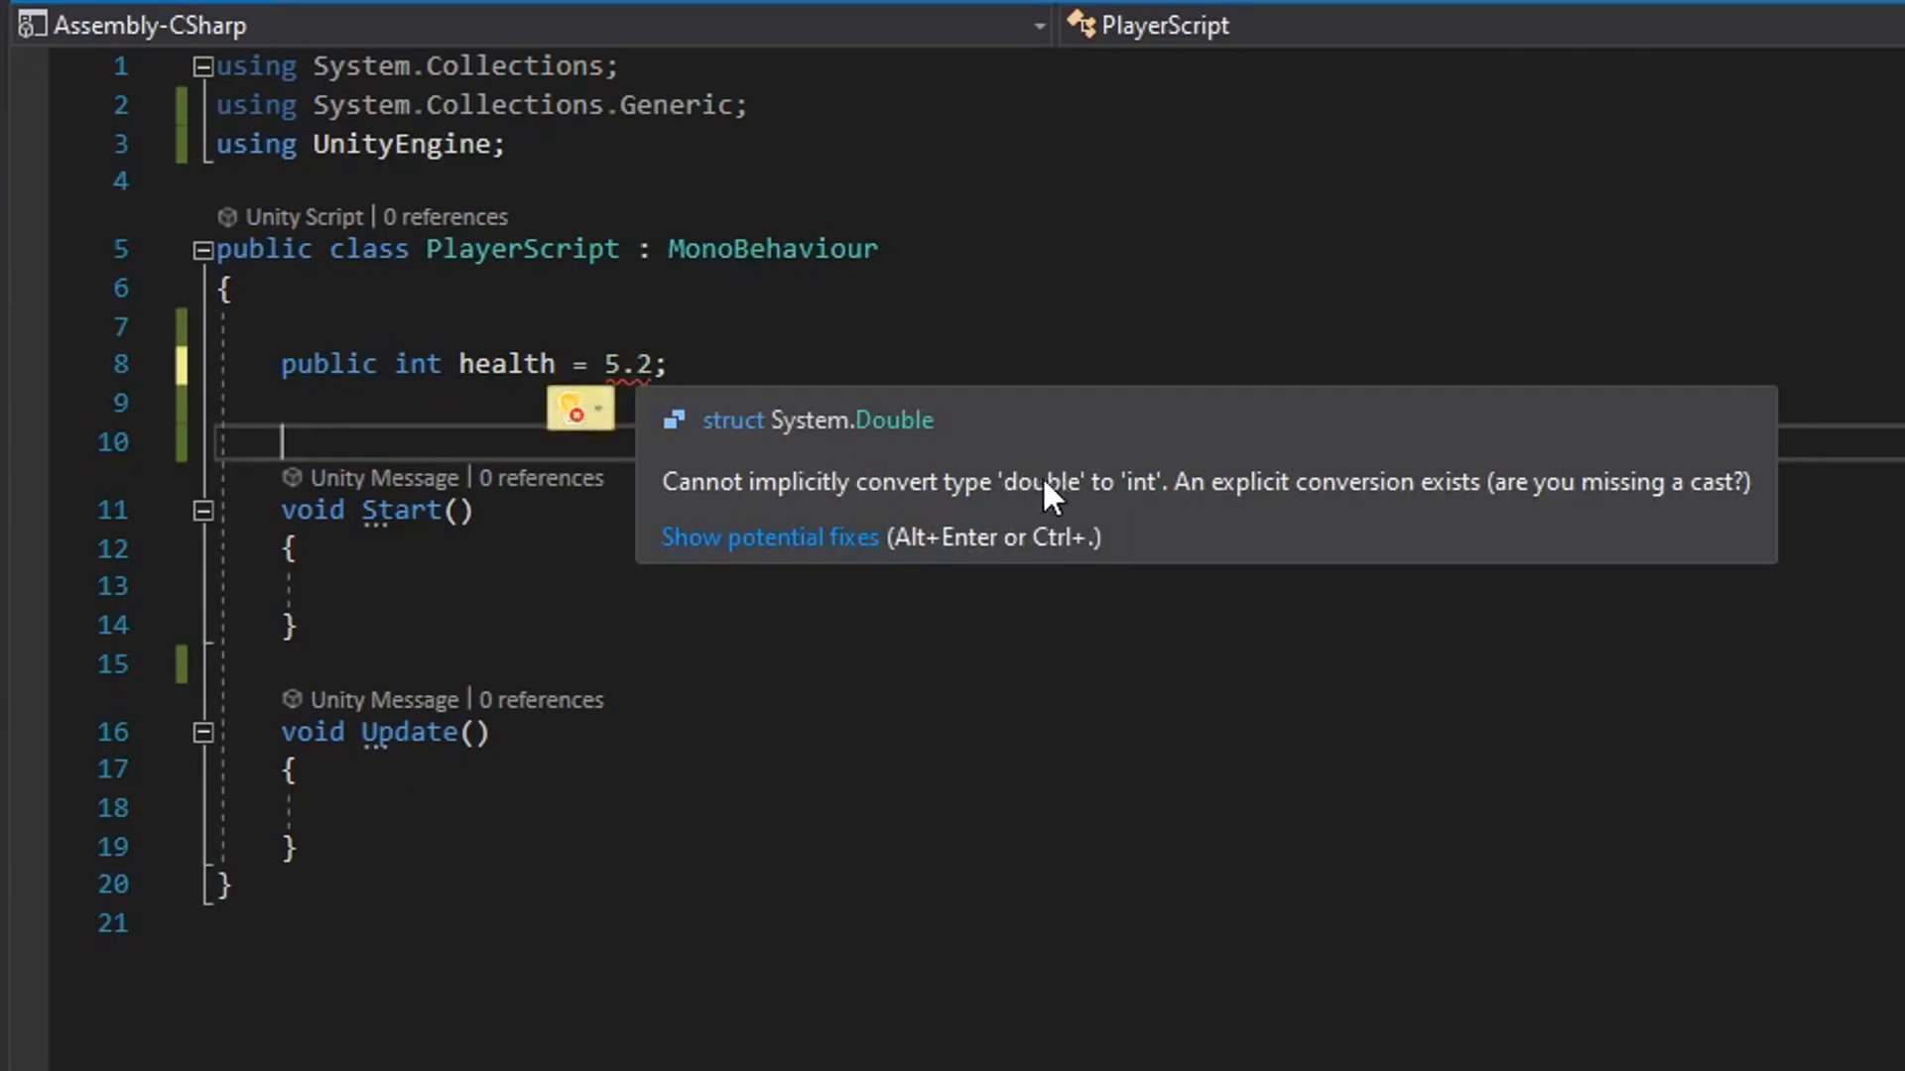
pyautogui.click(652, 364)
pyautogui.press('BackSpace')
pyautogui.press('BackSpace')
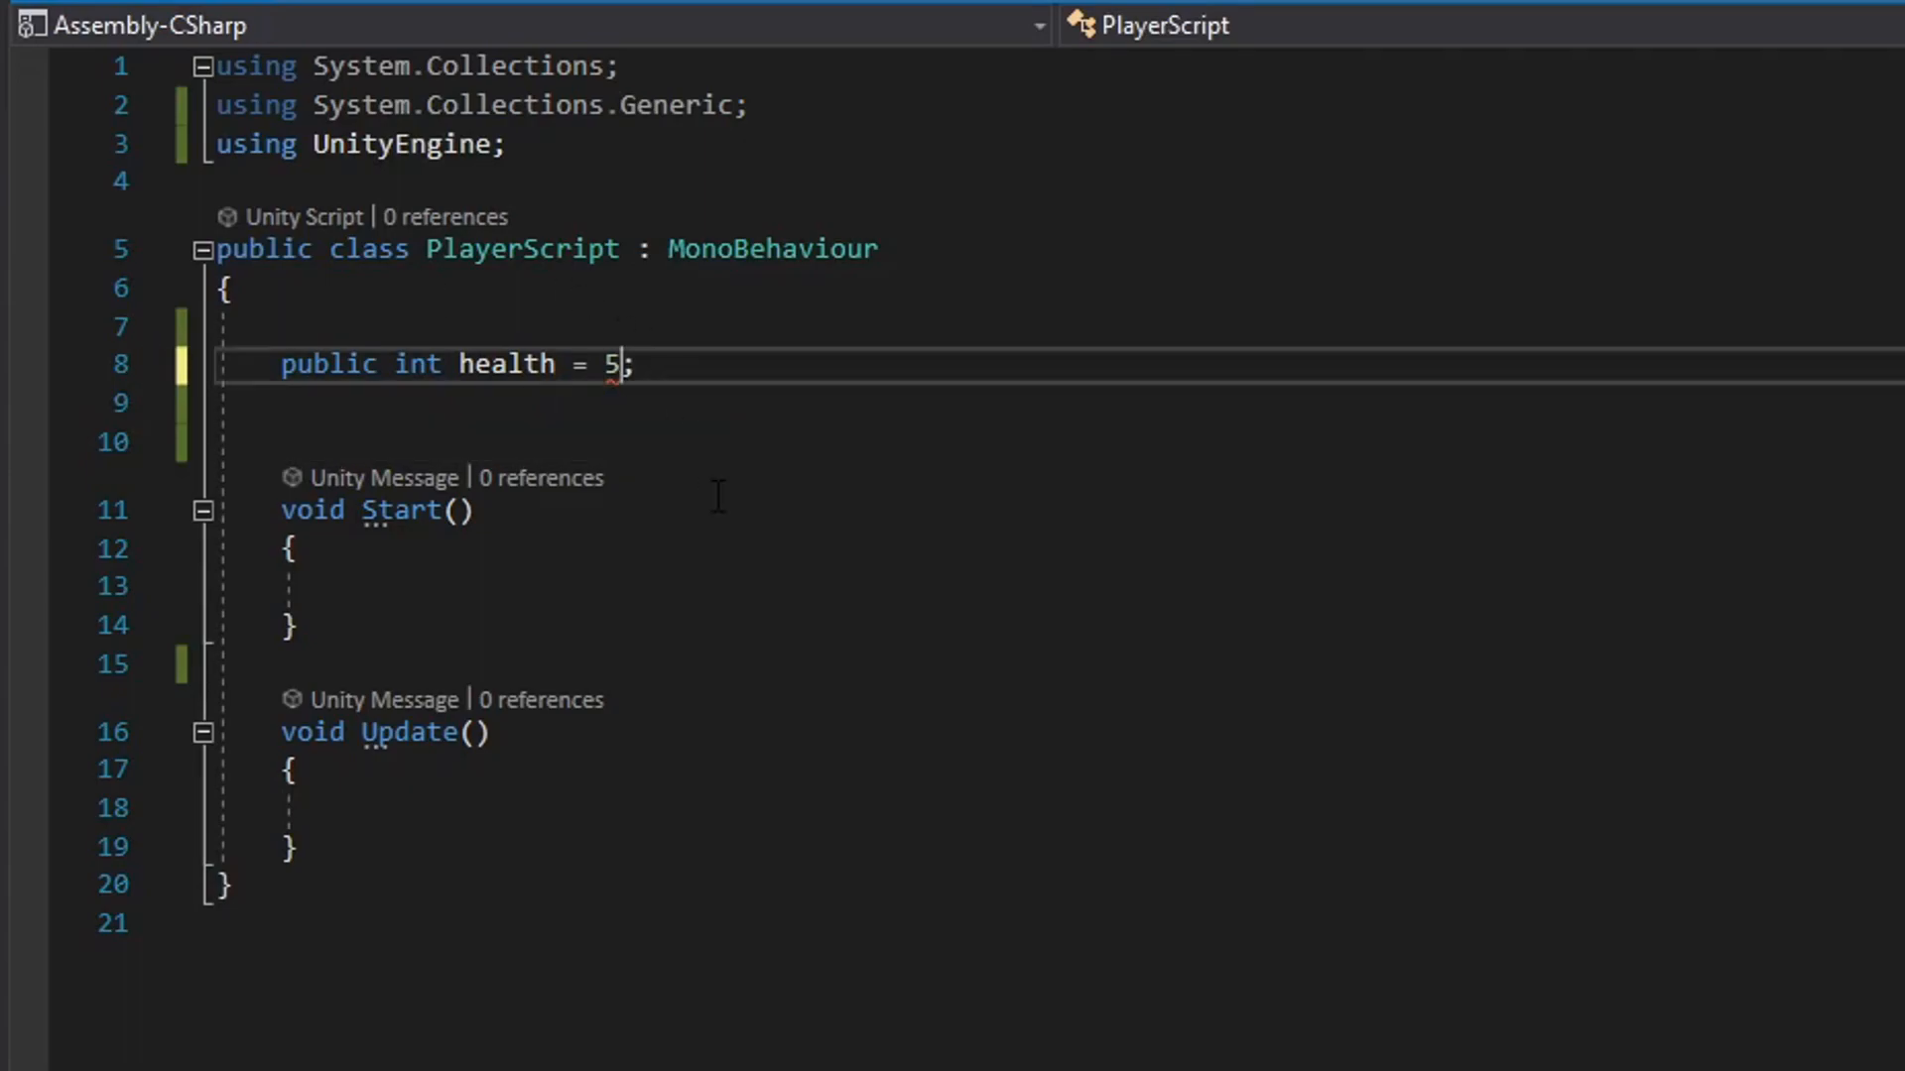
# Remove the public modifier from the health declaration and delete the extra blank line above the Start method.
pyautogui.moveTo(282, 365); pyautogui.dragTo(378, 365)
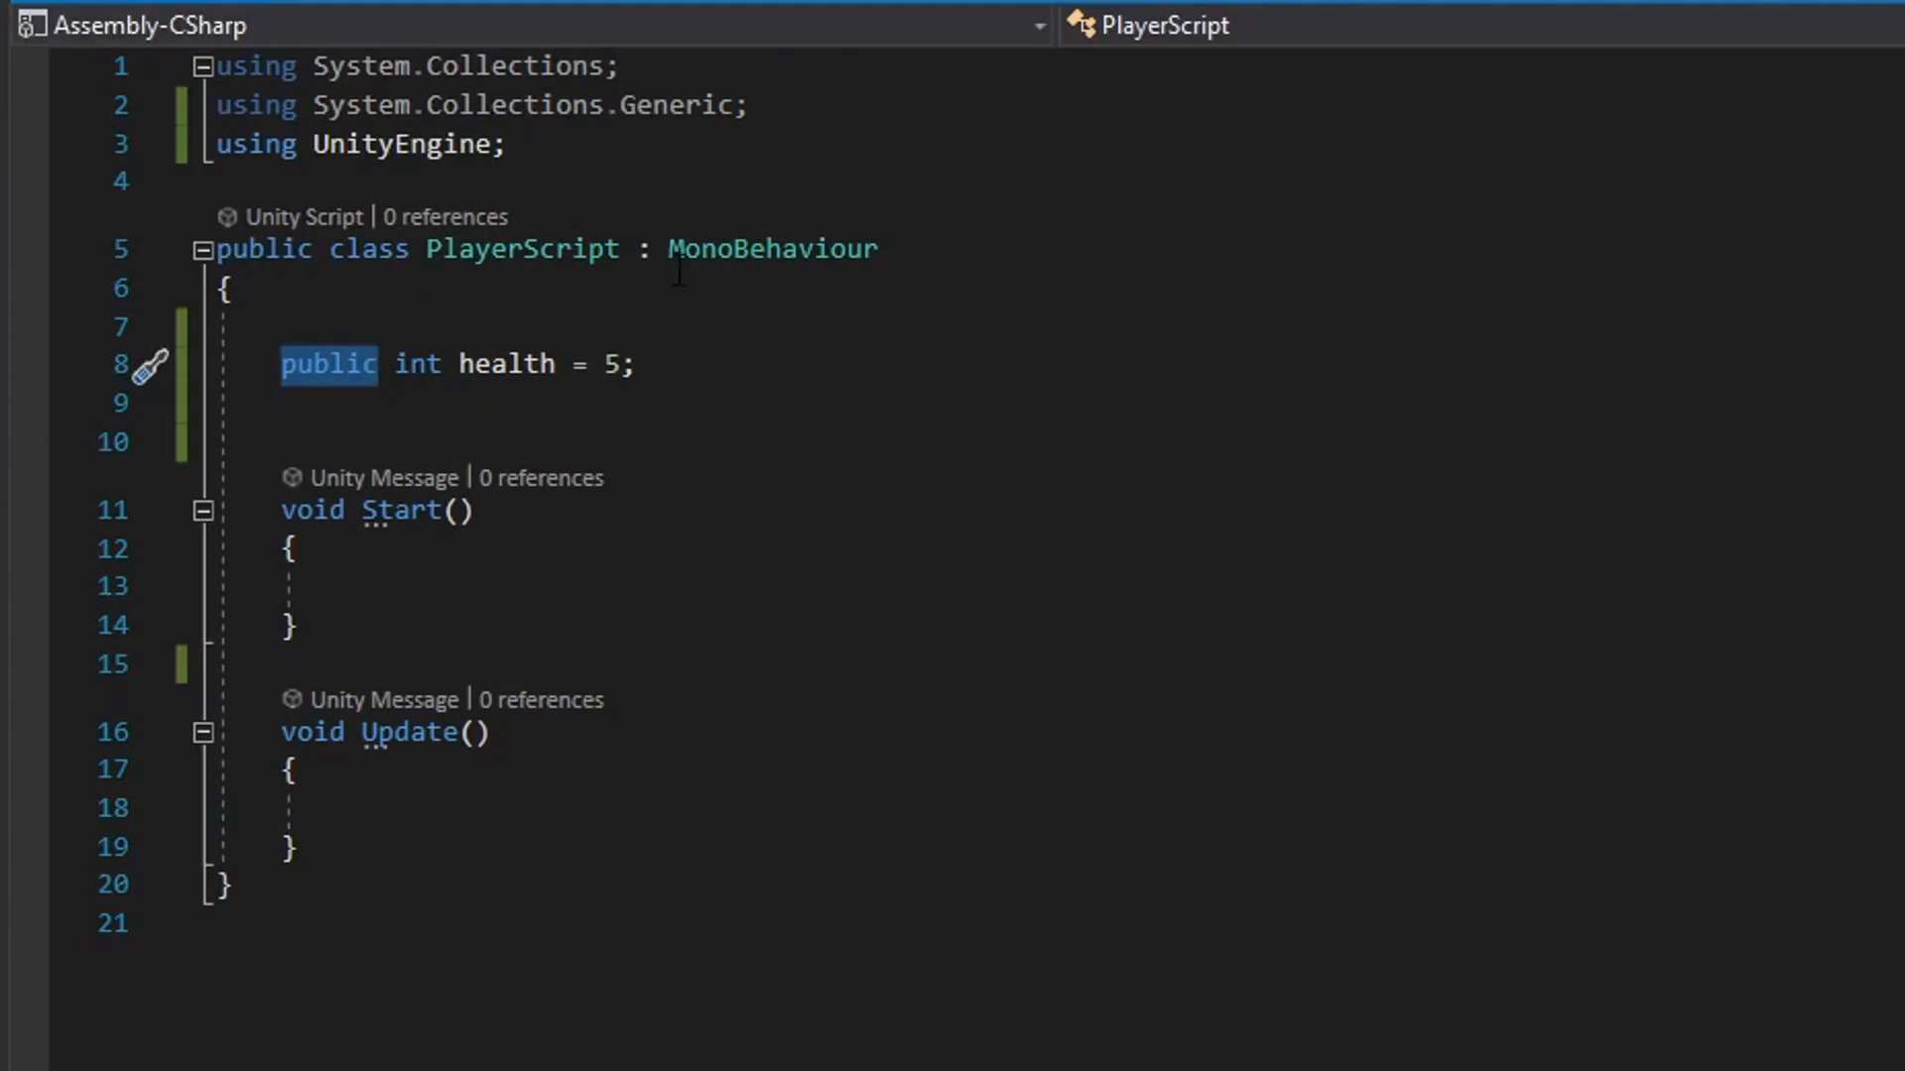
pyautogui.click(475, 411)
pyautogui.doubleClick(363, 372)
pyautogui.press('Delete')
pyautogui.press('Delete')
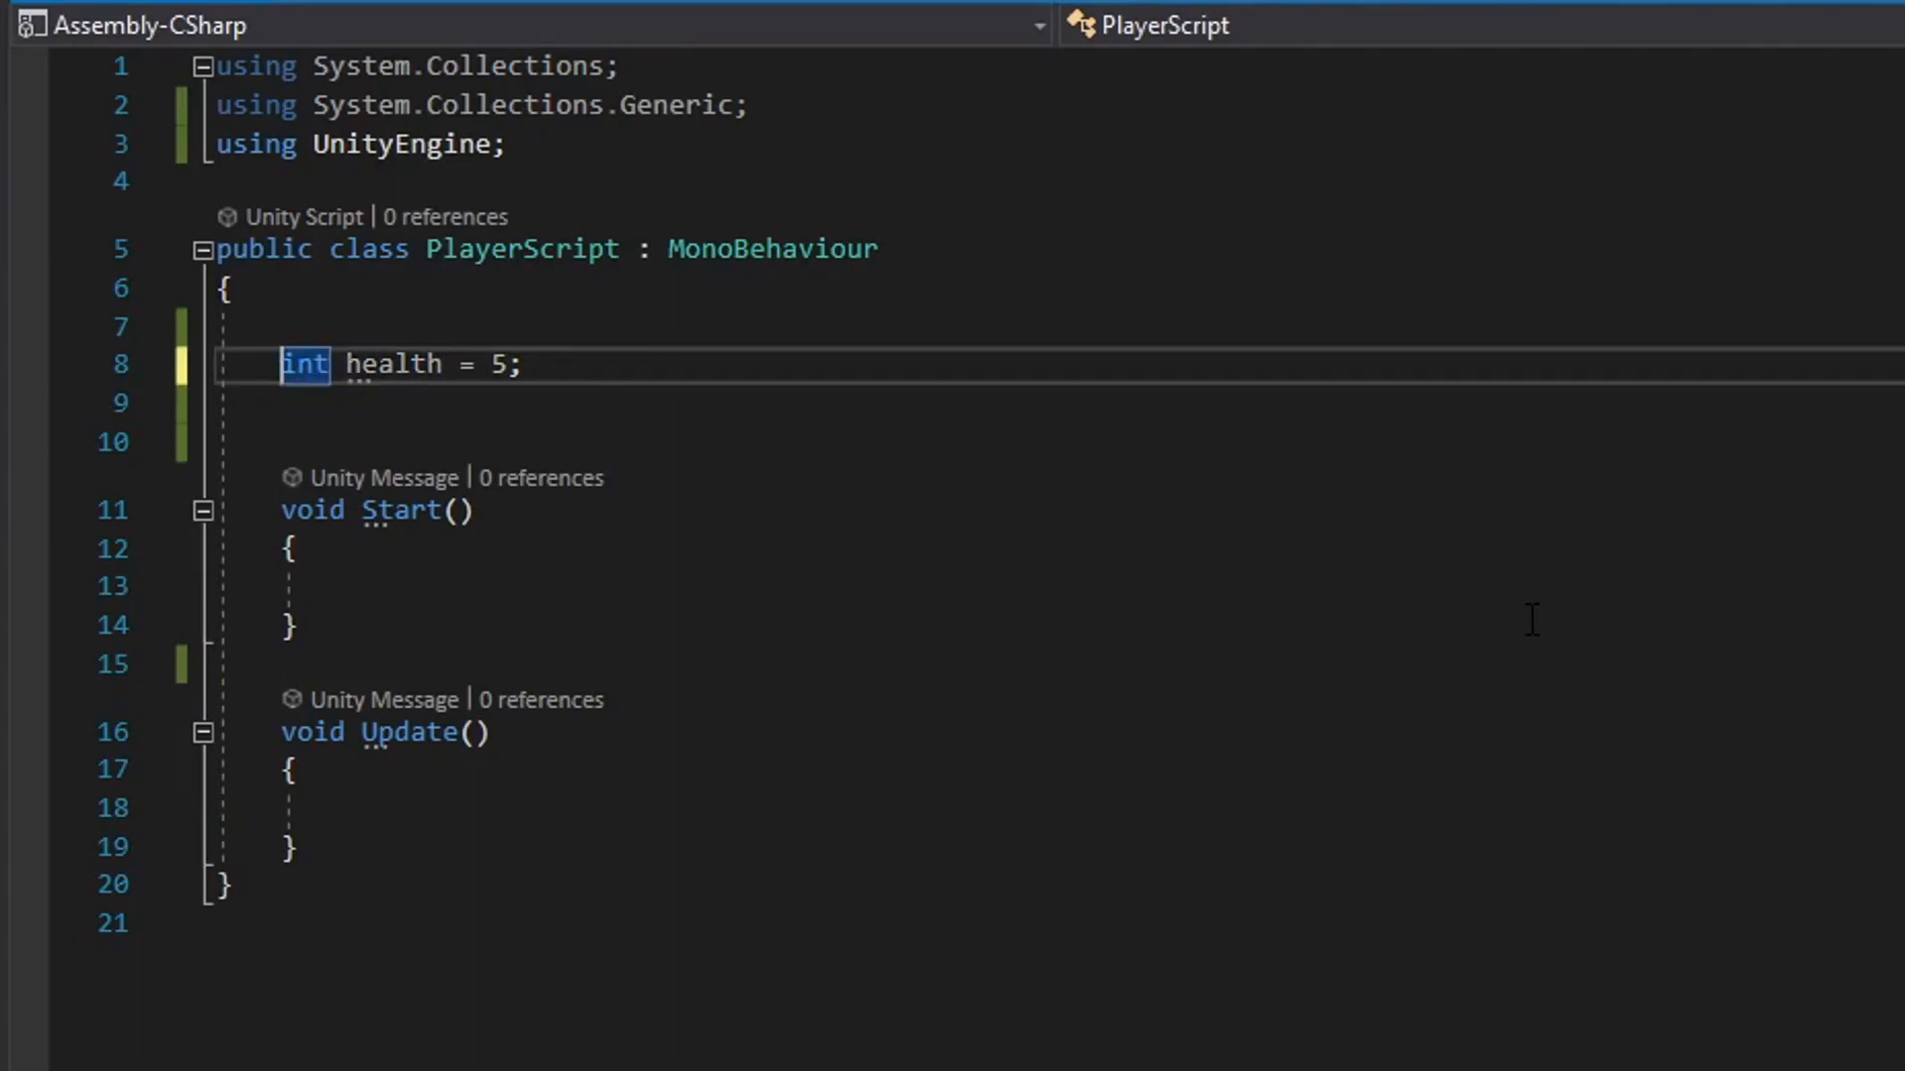
pyautogui.click(333, 409)
pyautogui.click(363, 442)
pyautogui.press('BackSpace')
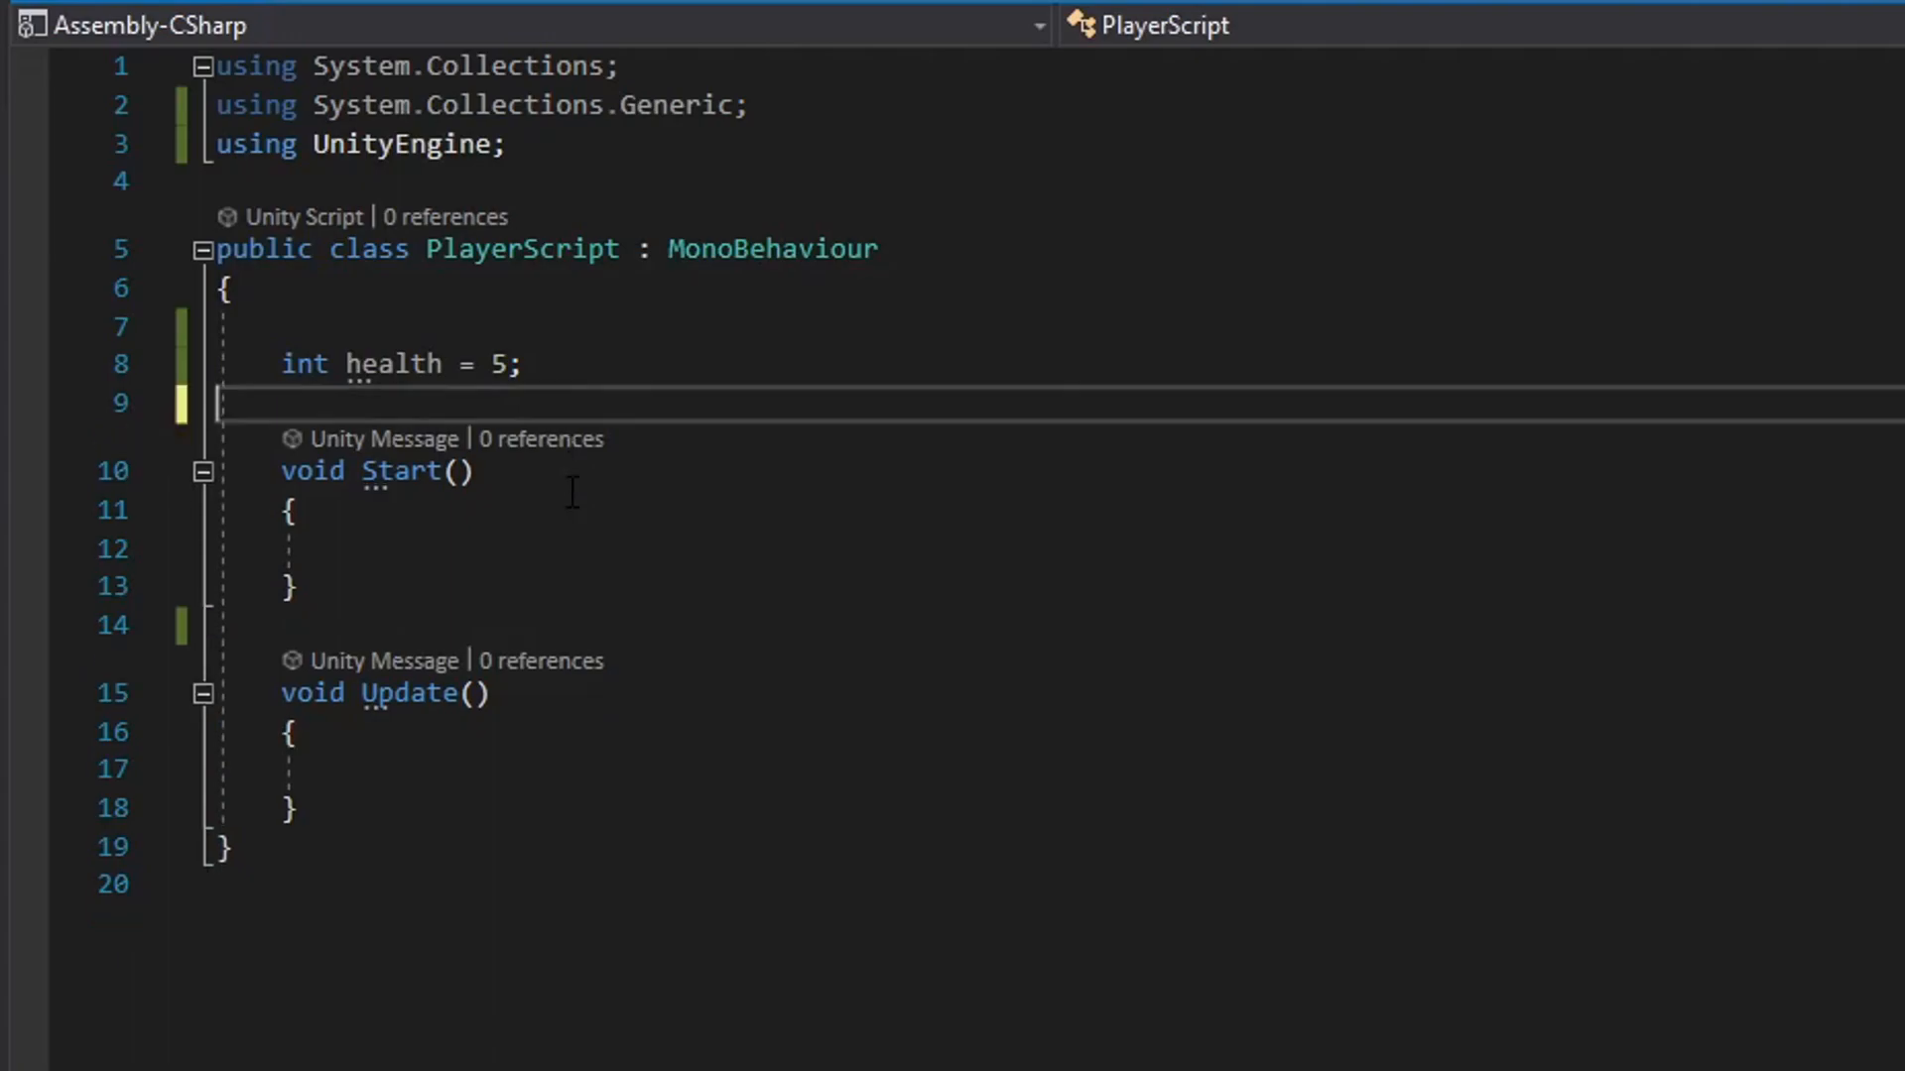
# Add the private modifier in front of int health, then remove it again.
pyautogui.click(283, 365)
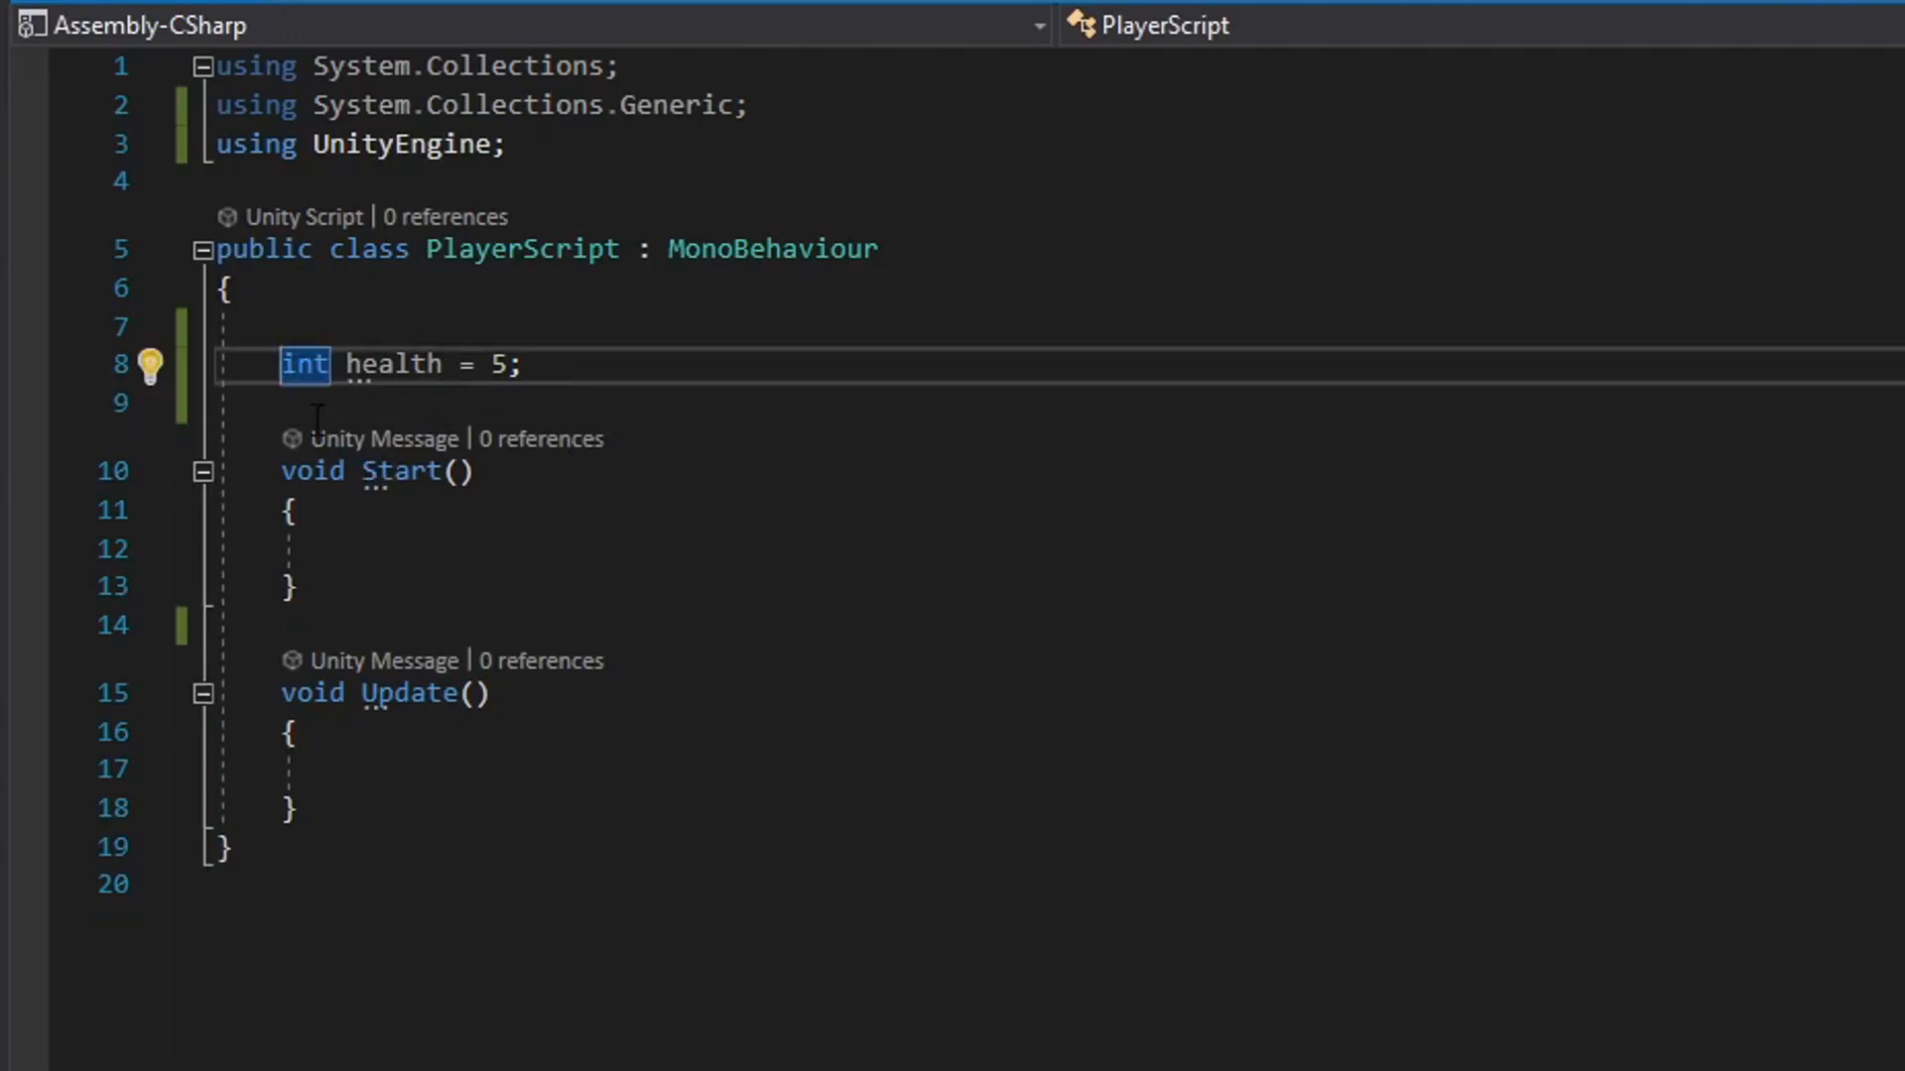
pyautogui.write('private')
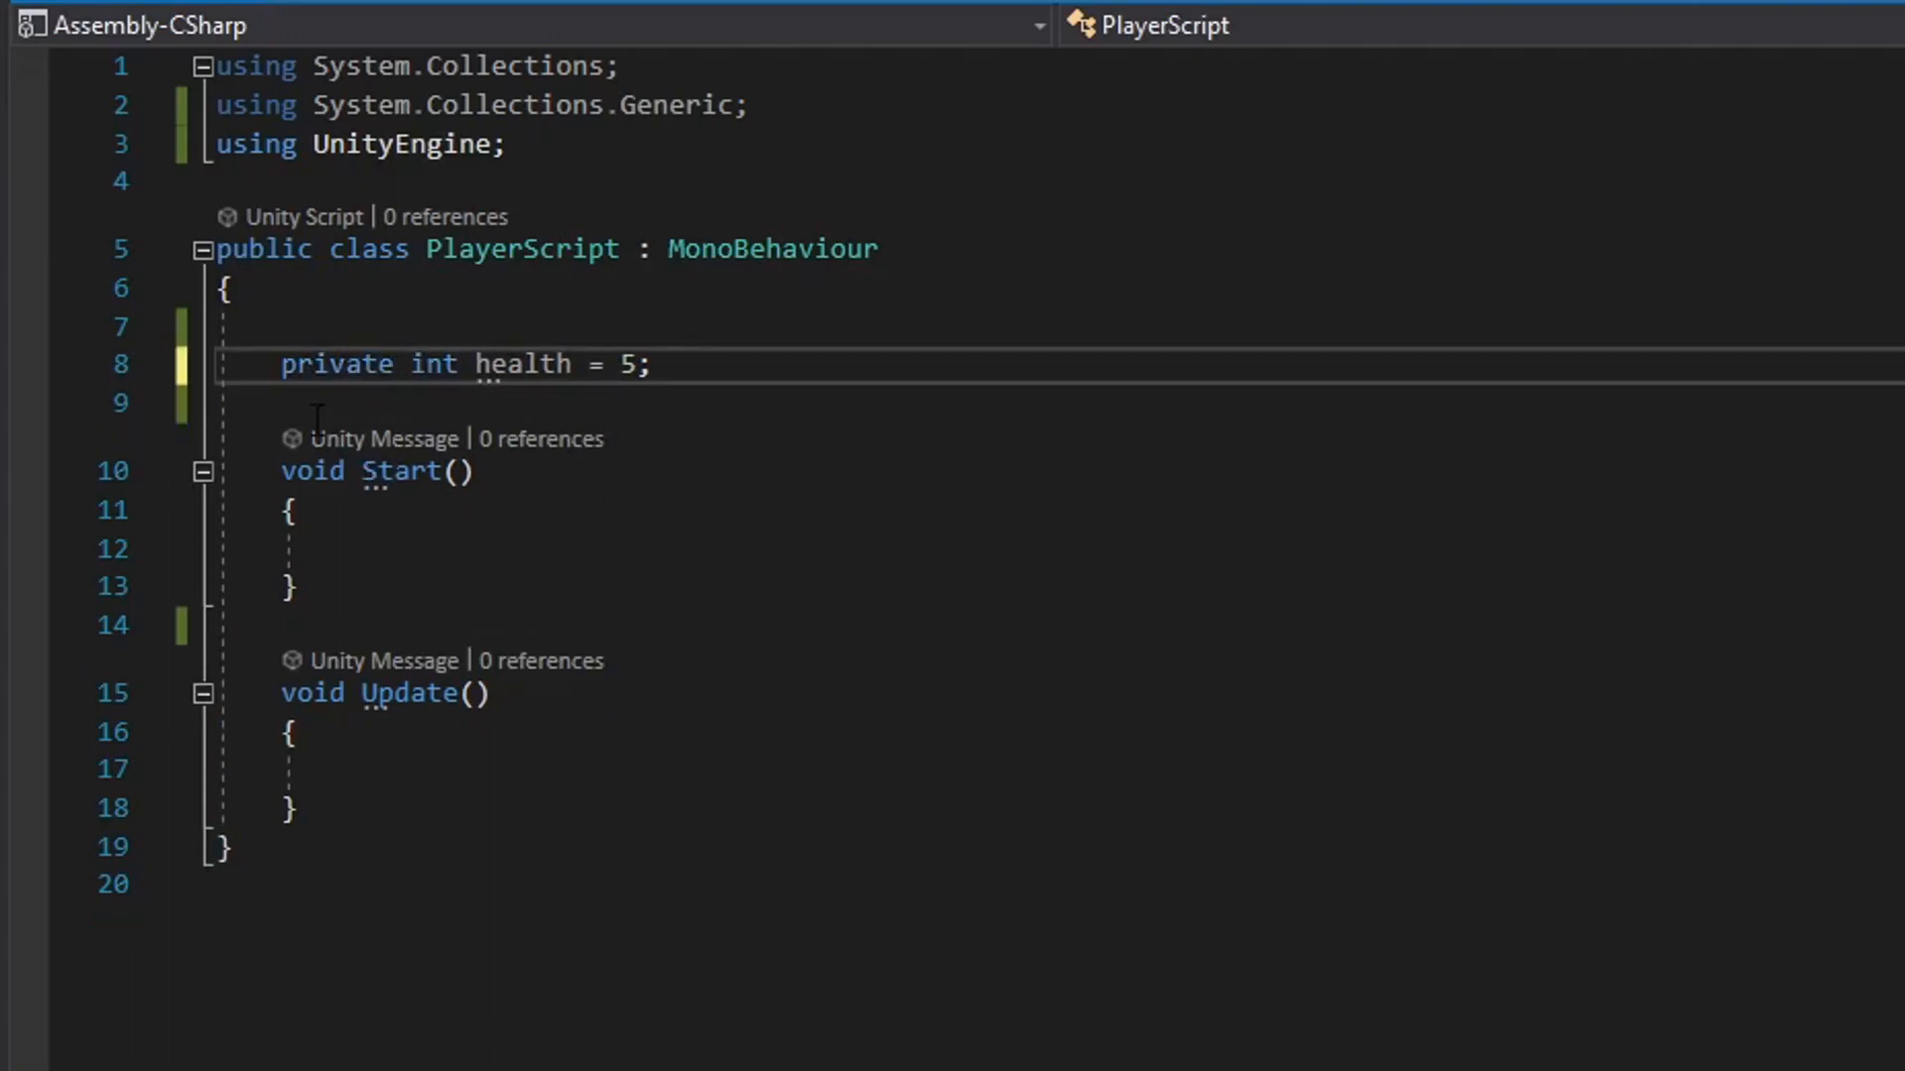
pyautogui.doubleClick(418, 367)
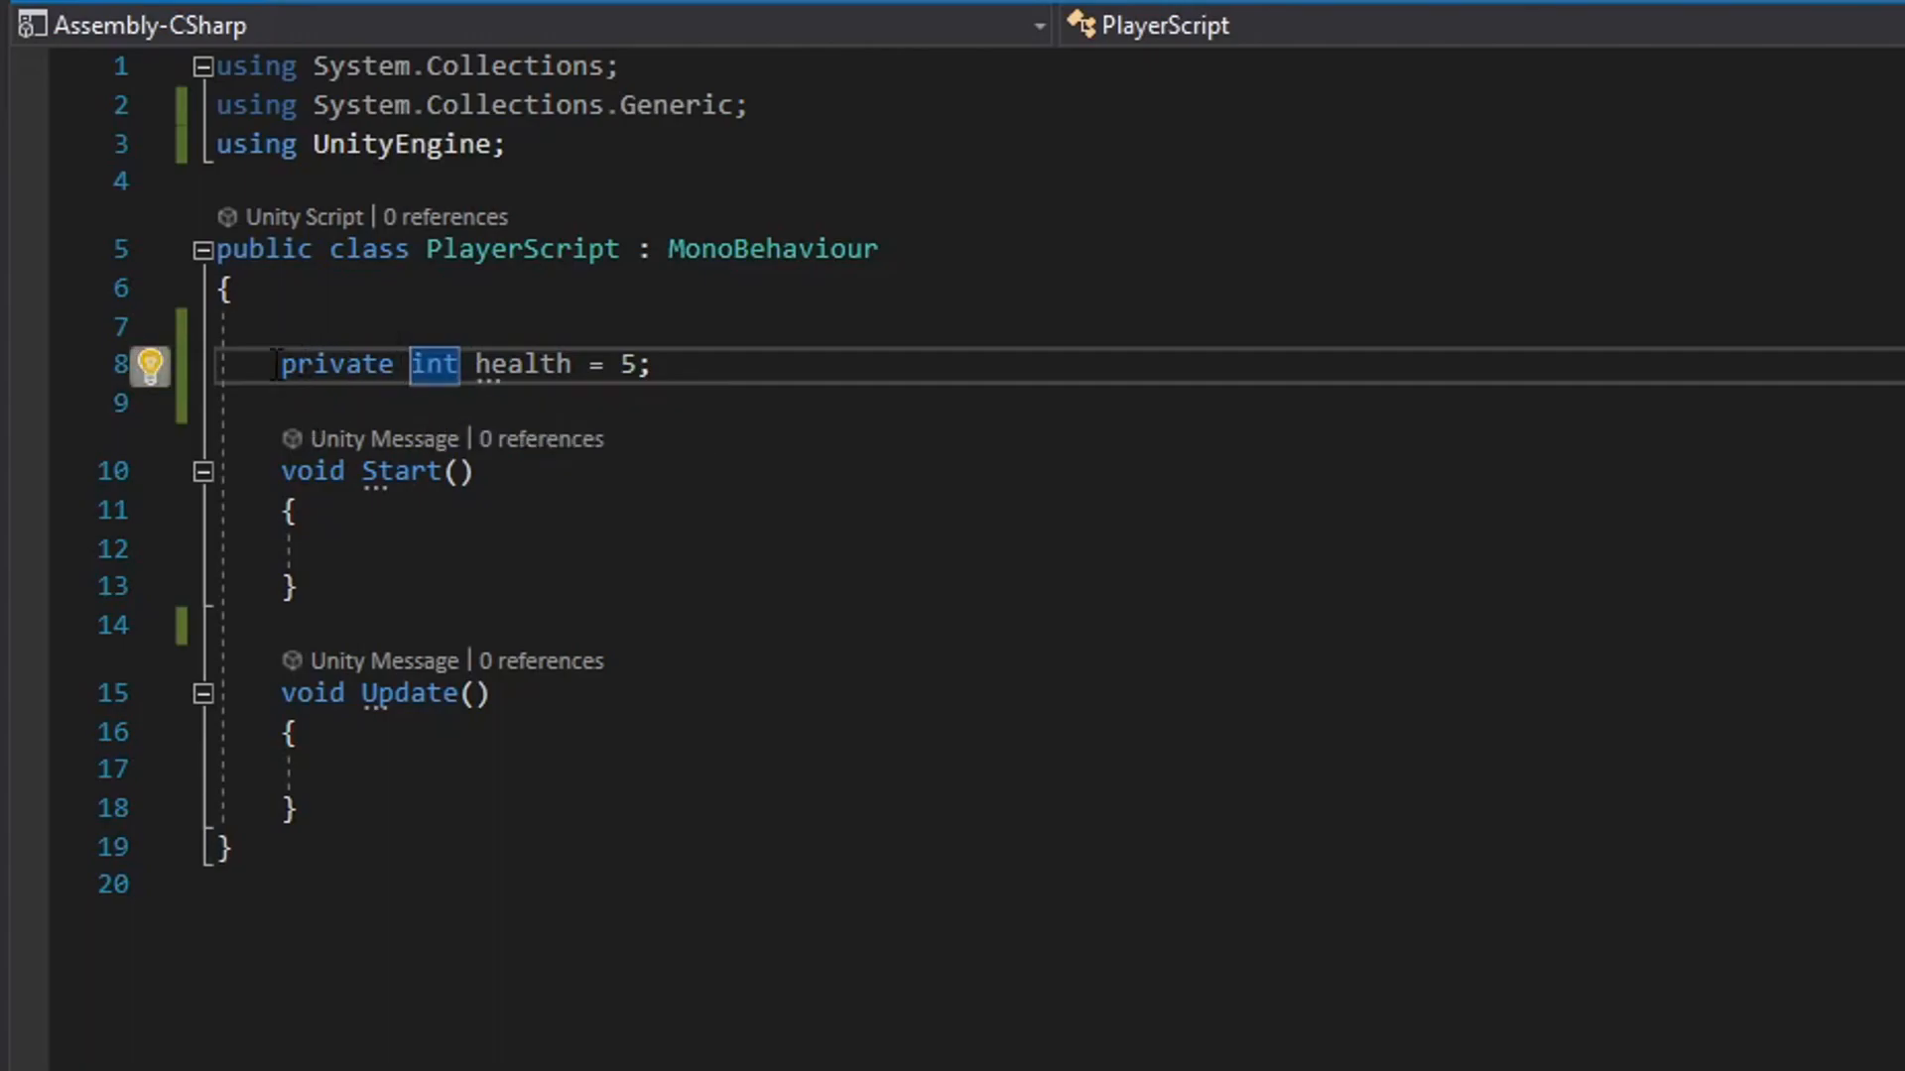
pyautogui.doubleClick(328, 365)
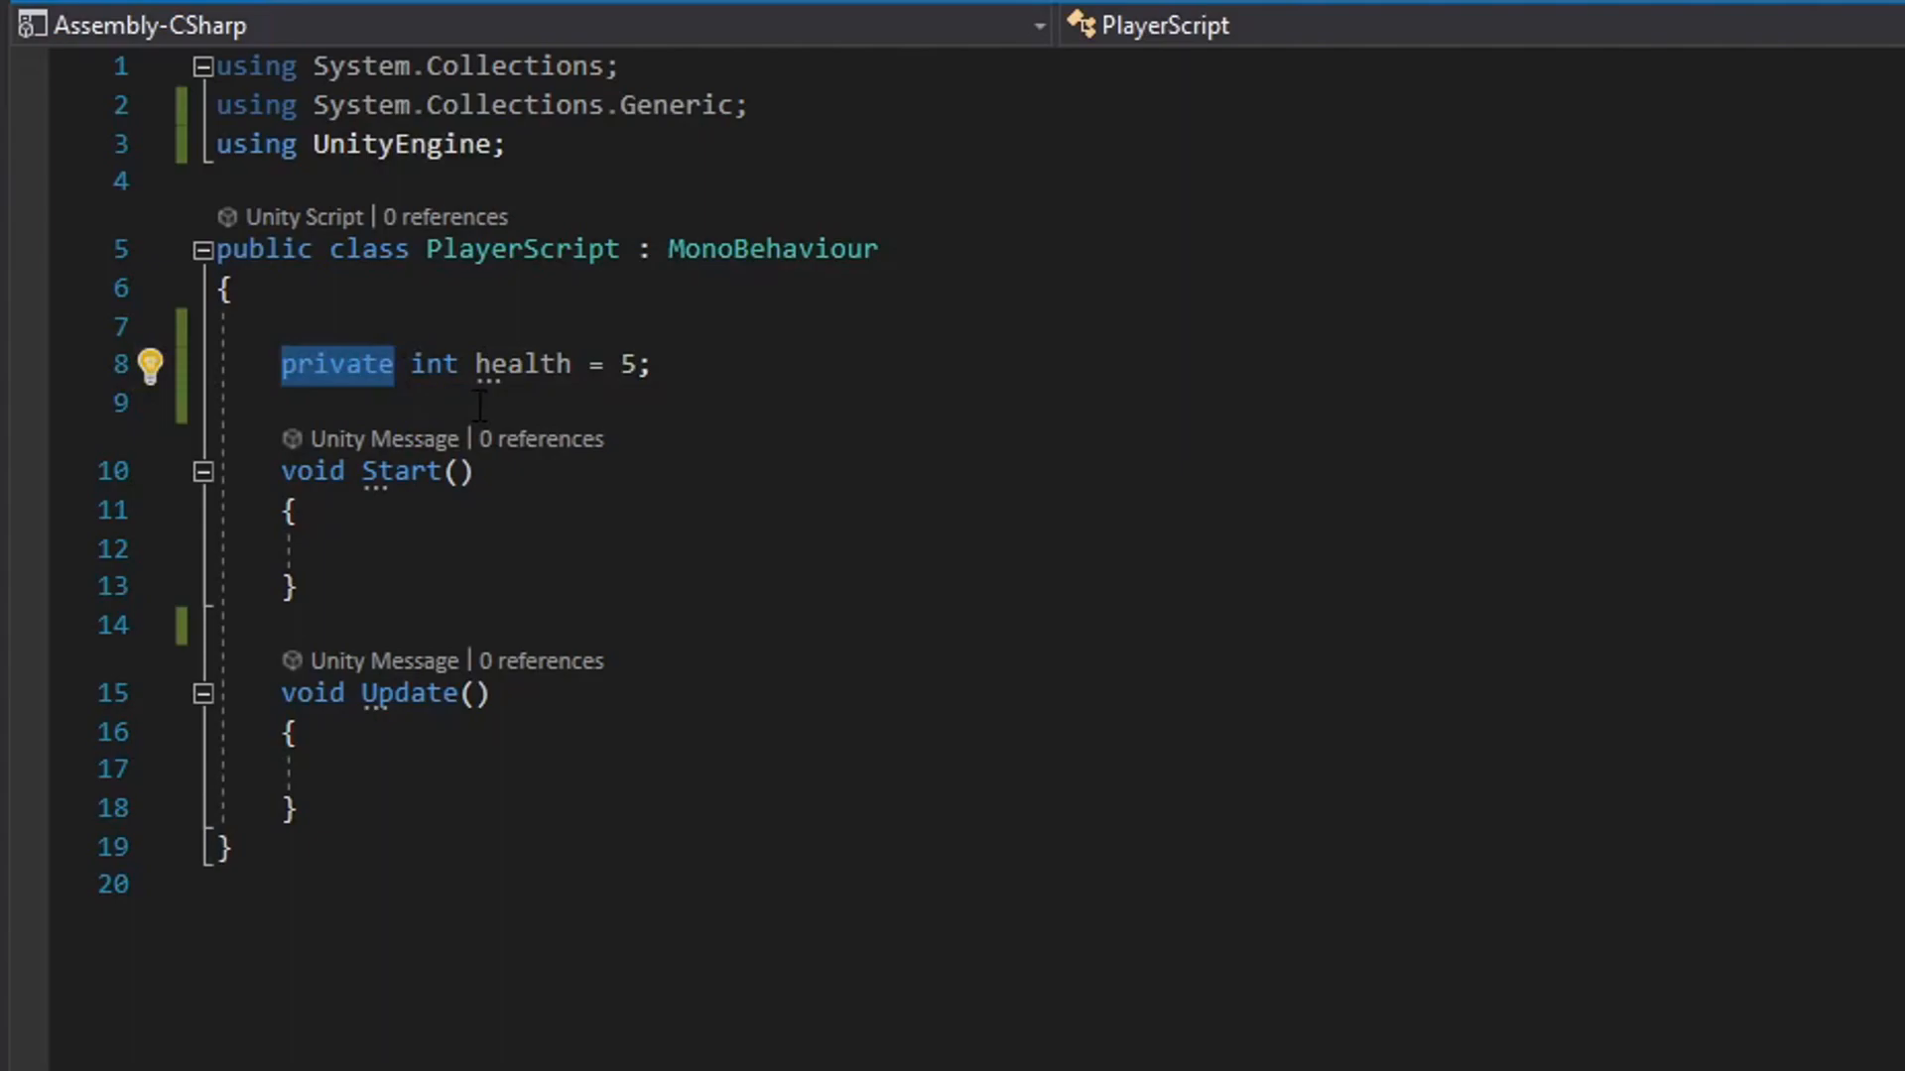
pyautogui.press('BackSpace')
pyautogui.press('Delete')
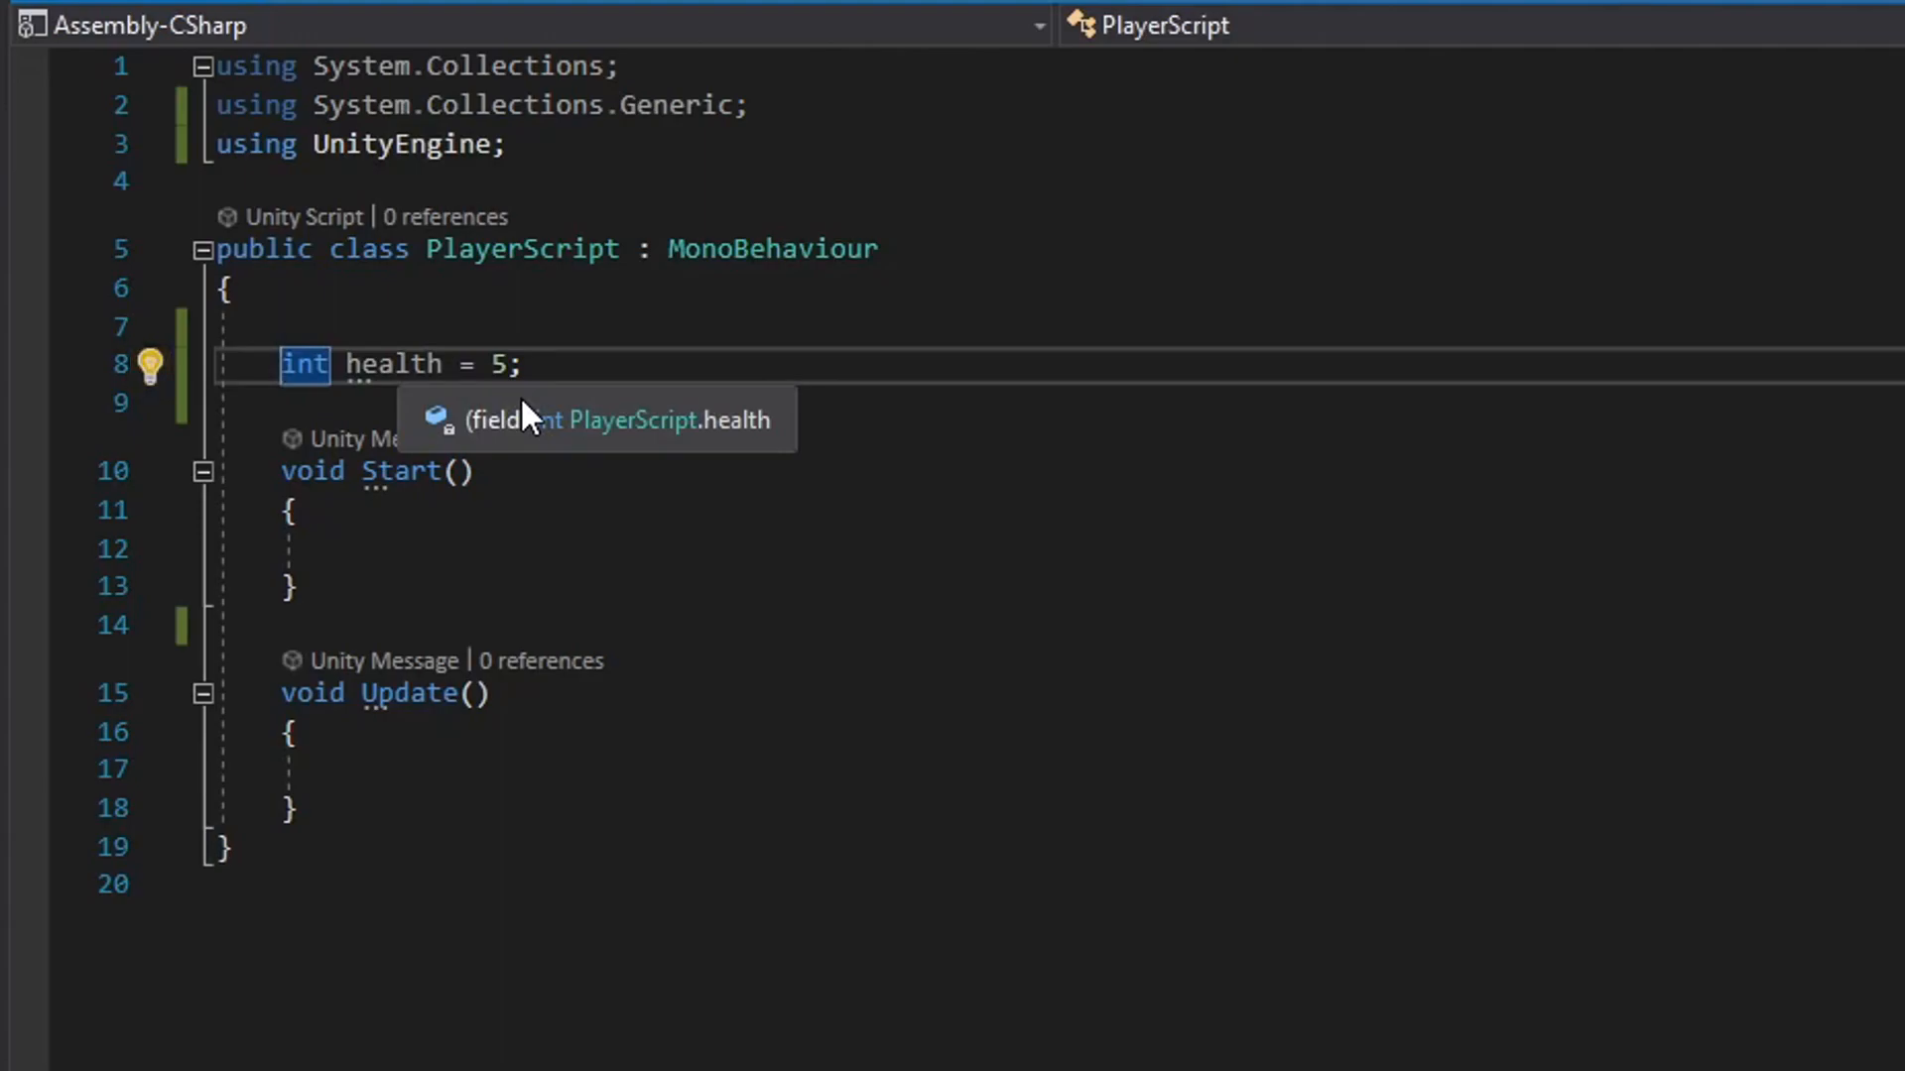
# Replace the health declaration with a public int variable named speed set to 5 and save the script.
pyautogui.moveTo(526, 365); pyautogui.dragTo(293, 380)
pyautogui.press('BackSpace')
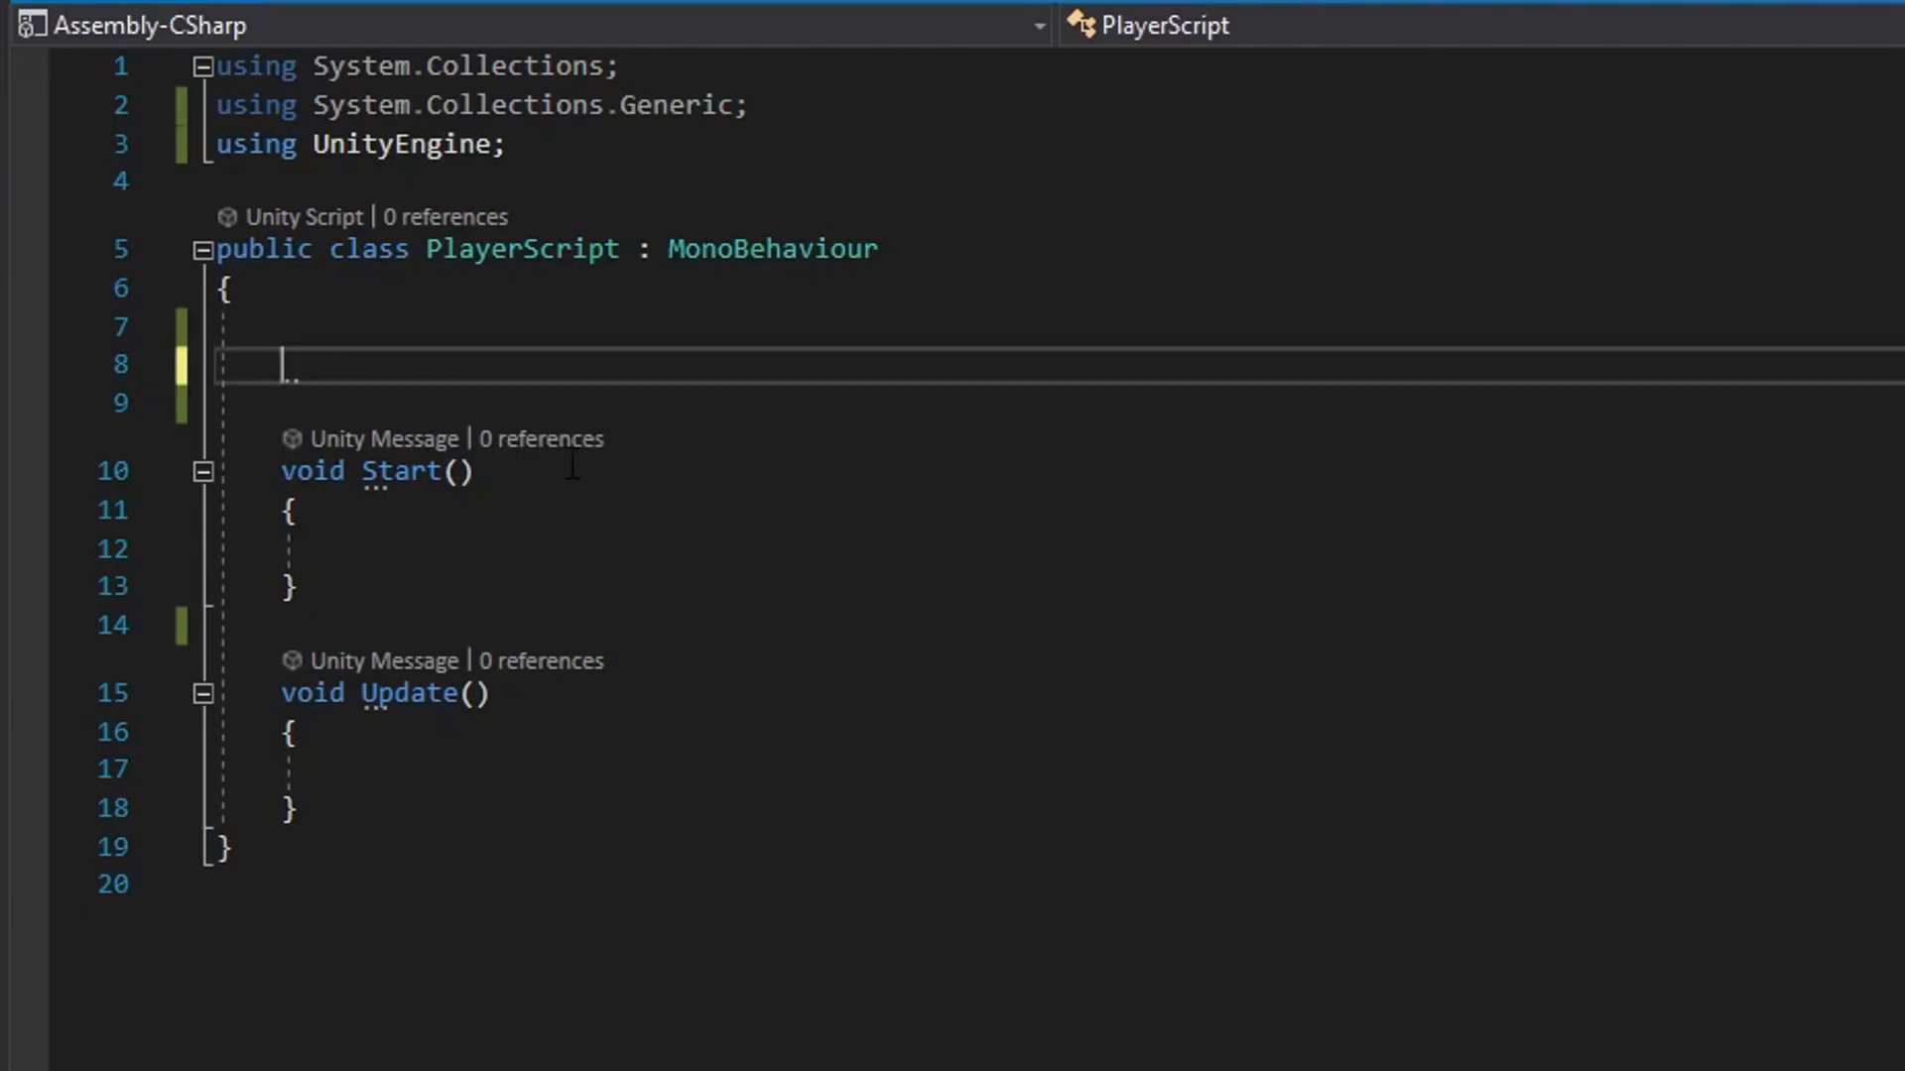
pyautogui.write('pub')
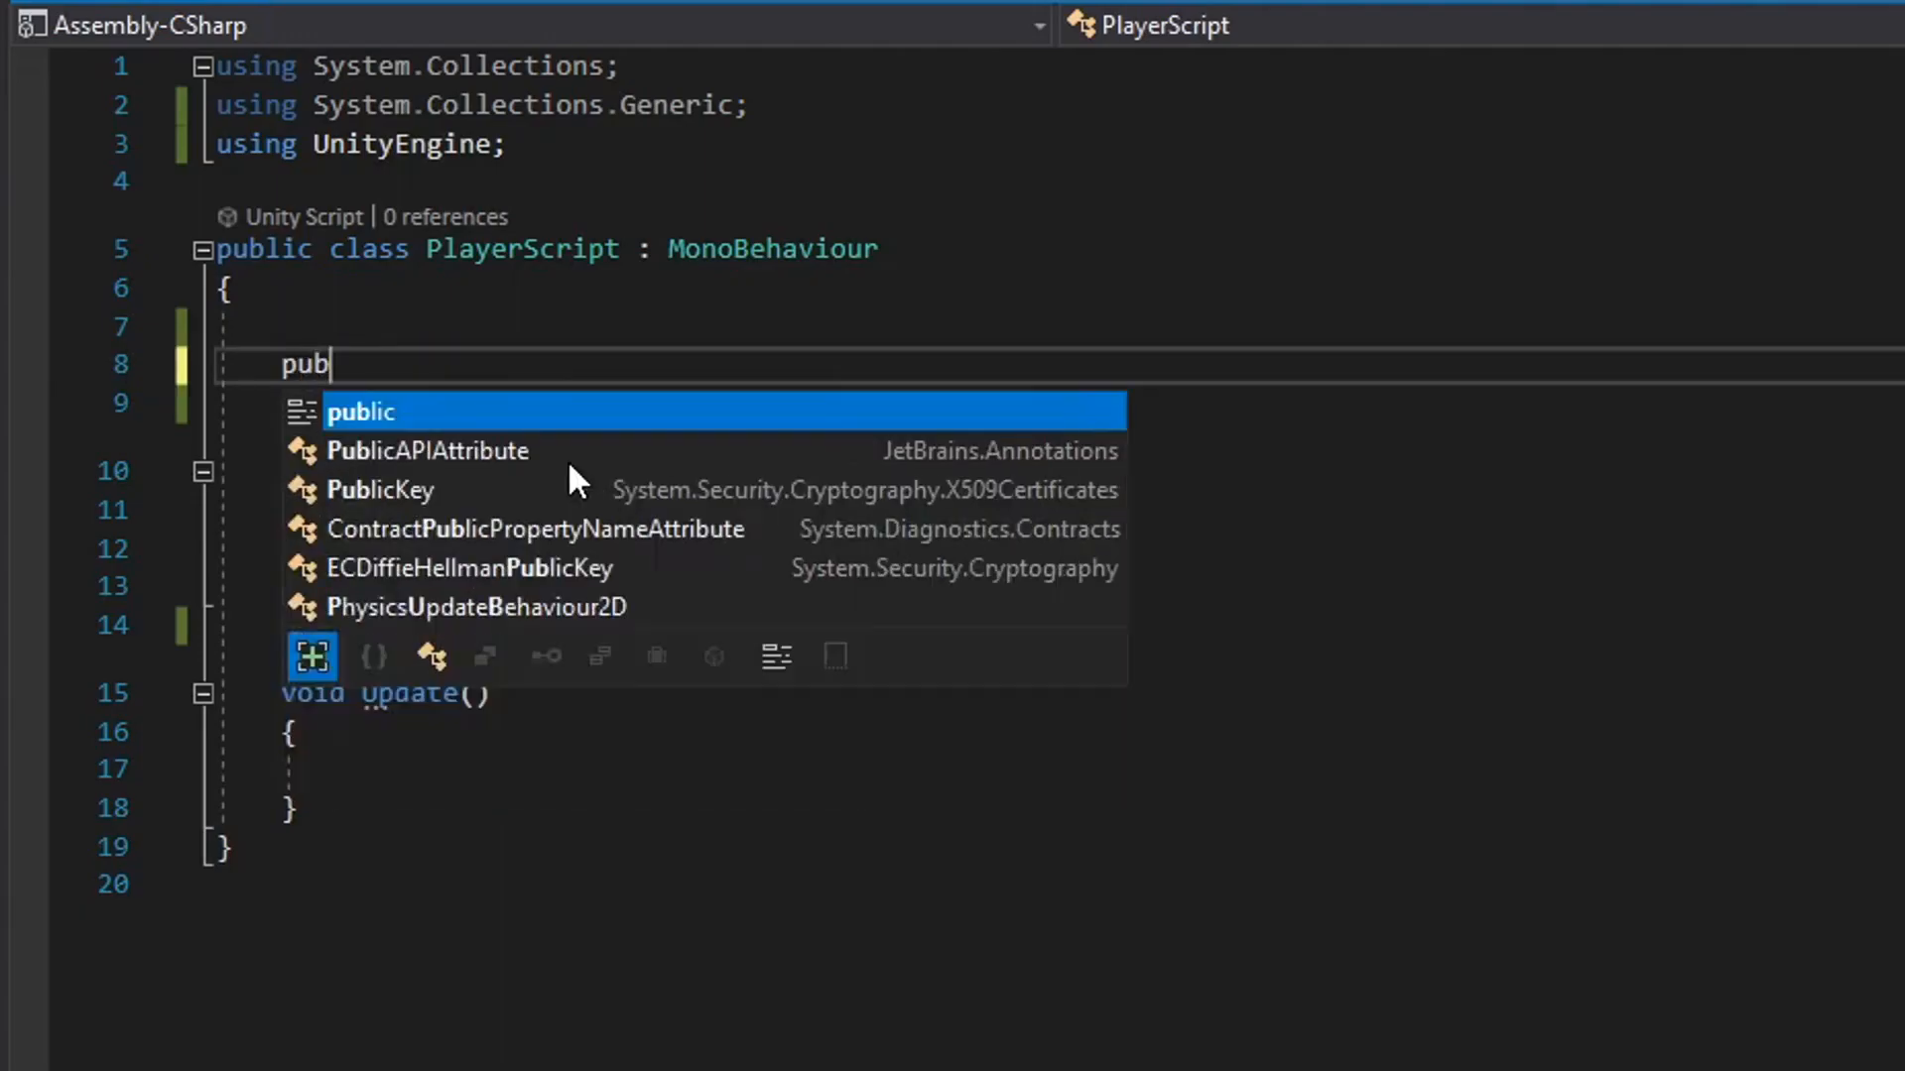
pyautogui.write('lic SpeedTreeImporter')
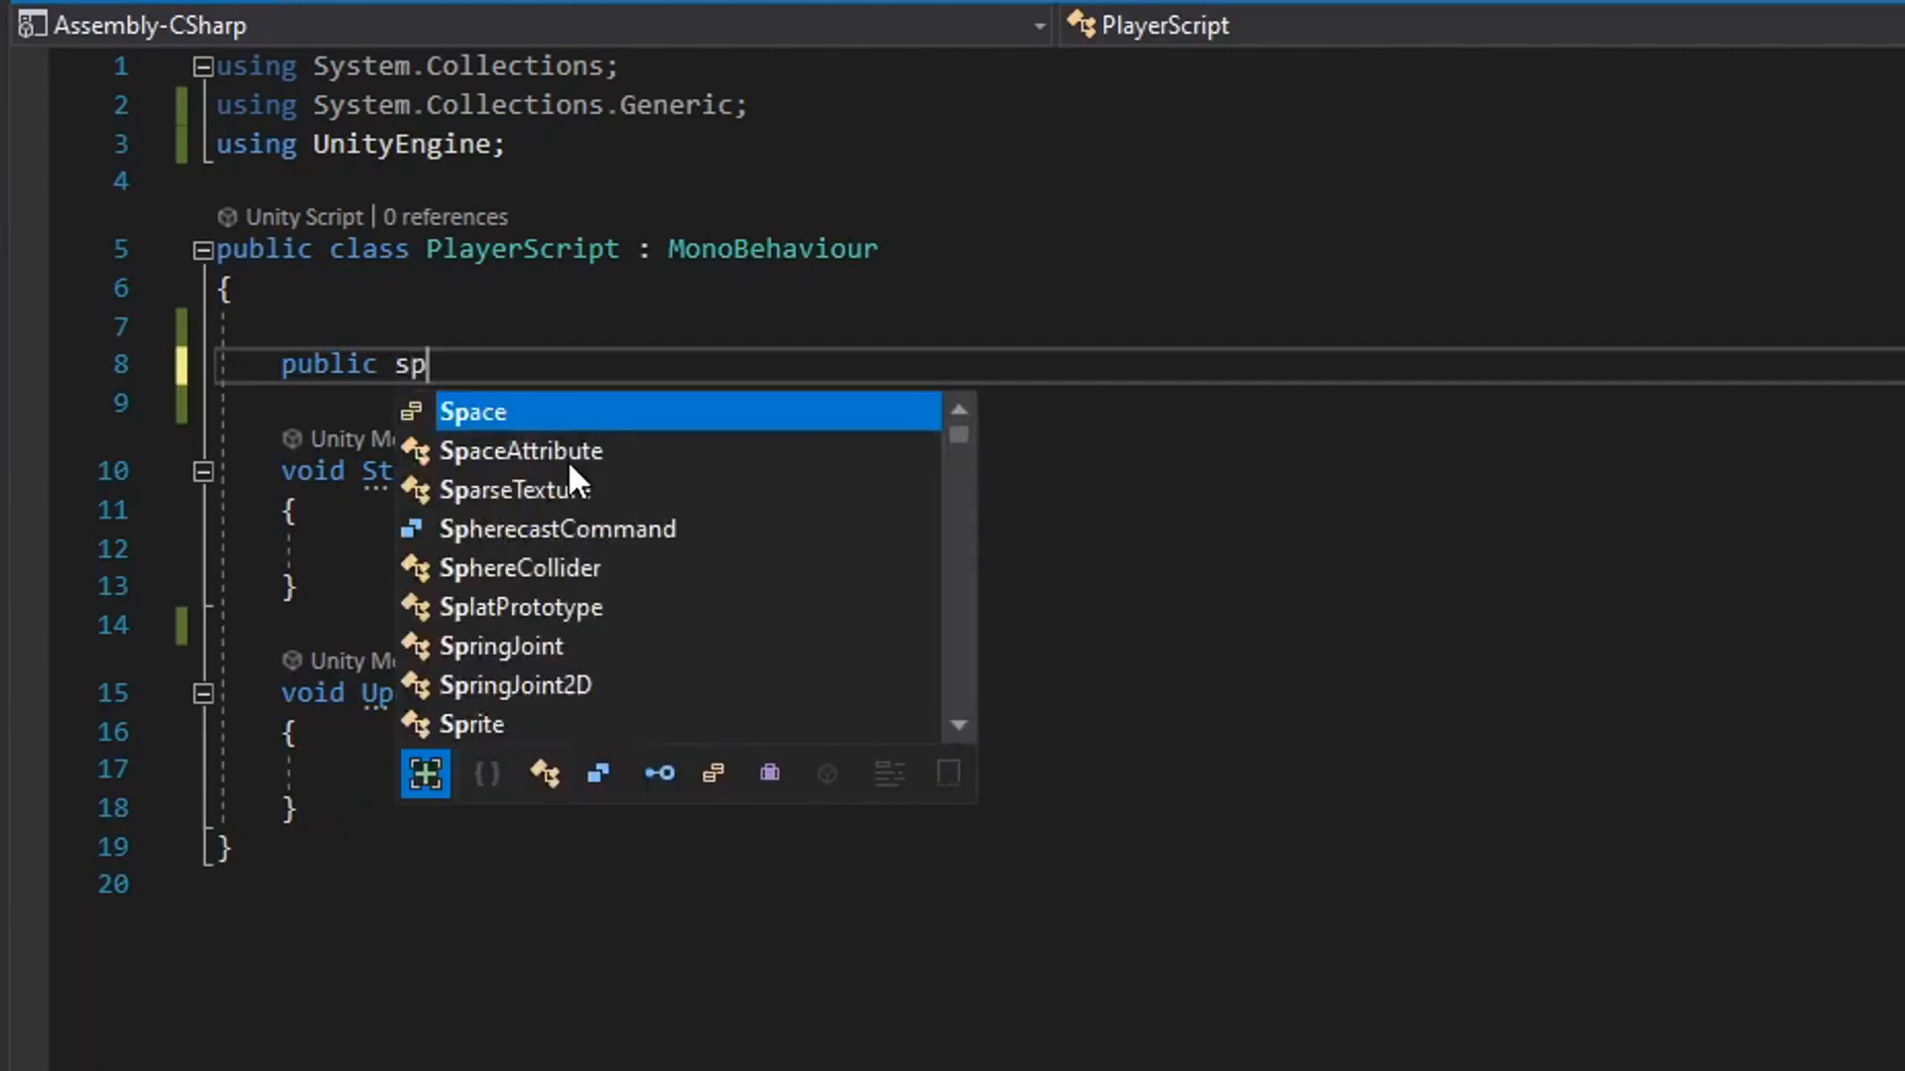
pyautogui.press('BackSpace')
pyautogui.press('BackSpace')
pyautogui.press('BackSpace')
pyautogui.press('BackSpace')
pyautogui.press('BackSpace')
pyautogui.press('BackSpace')
pyautogui.press('BackSpace')
pyautogui.press('BackSpace')
pyautogui.press('BackSpace')
pyautogui.press('BackSpace')
pyautogui.press('BackSpace')
pyautogui.press('BackSpace')
pyautogui.press('BackSpace')
pyautogui.press('BackSpace')
pyautogui.press('BackSpace')
pyautogui.press('BackSpace')
pyautogui.press('BackSpace')
pyautogui.press('BackSpace')
pyautogui.press('BackSpace')
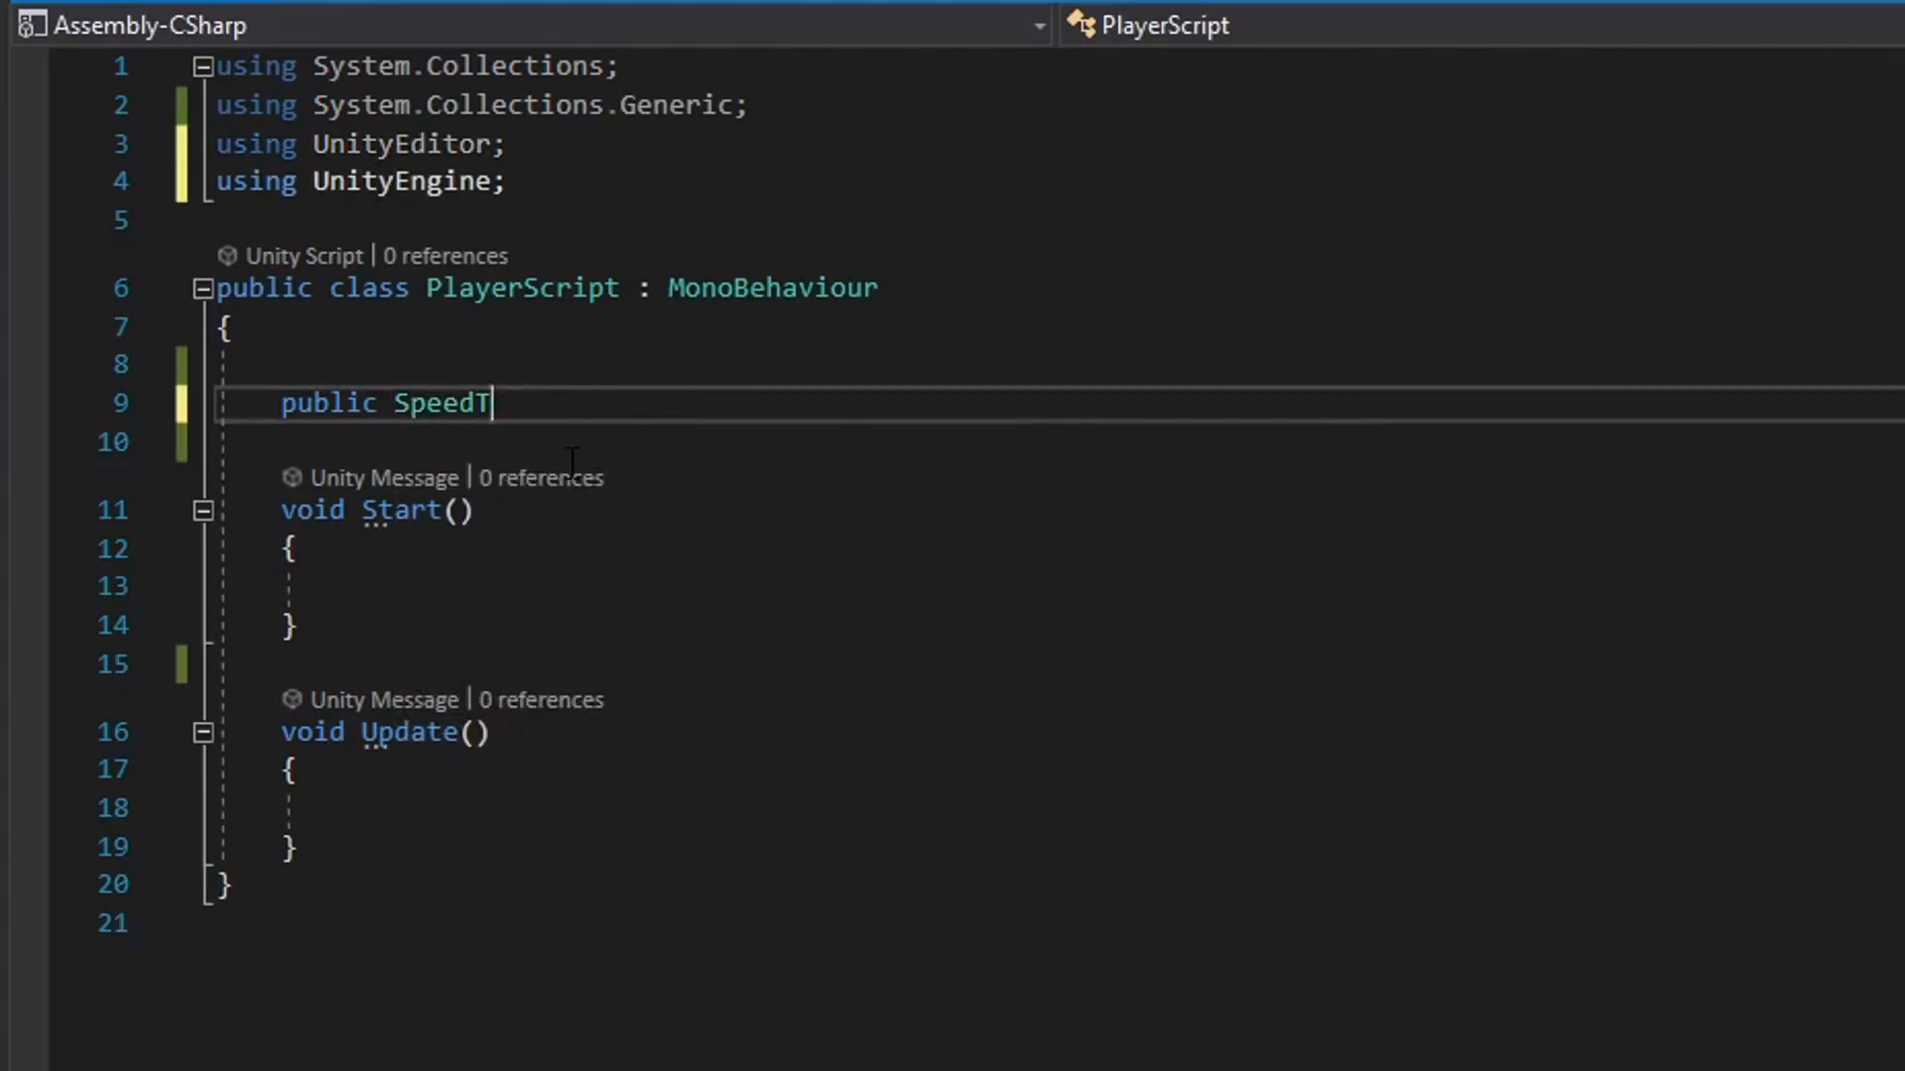
pyautogui.write('int spe')
pyautogui.press('BackSpace')
pyautogui.press('BackSpace')
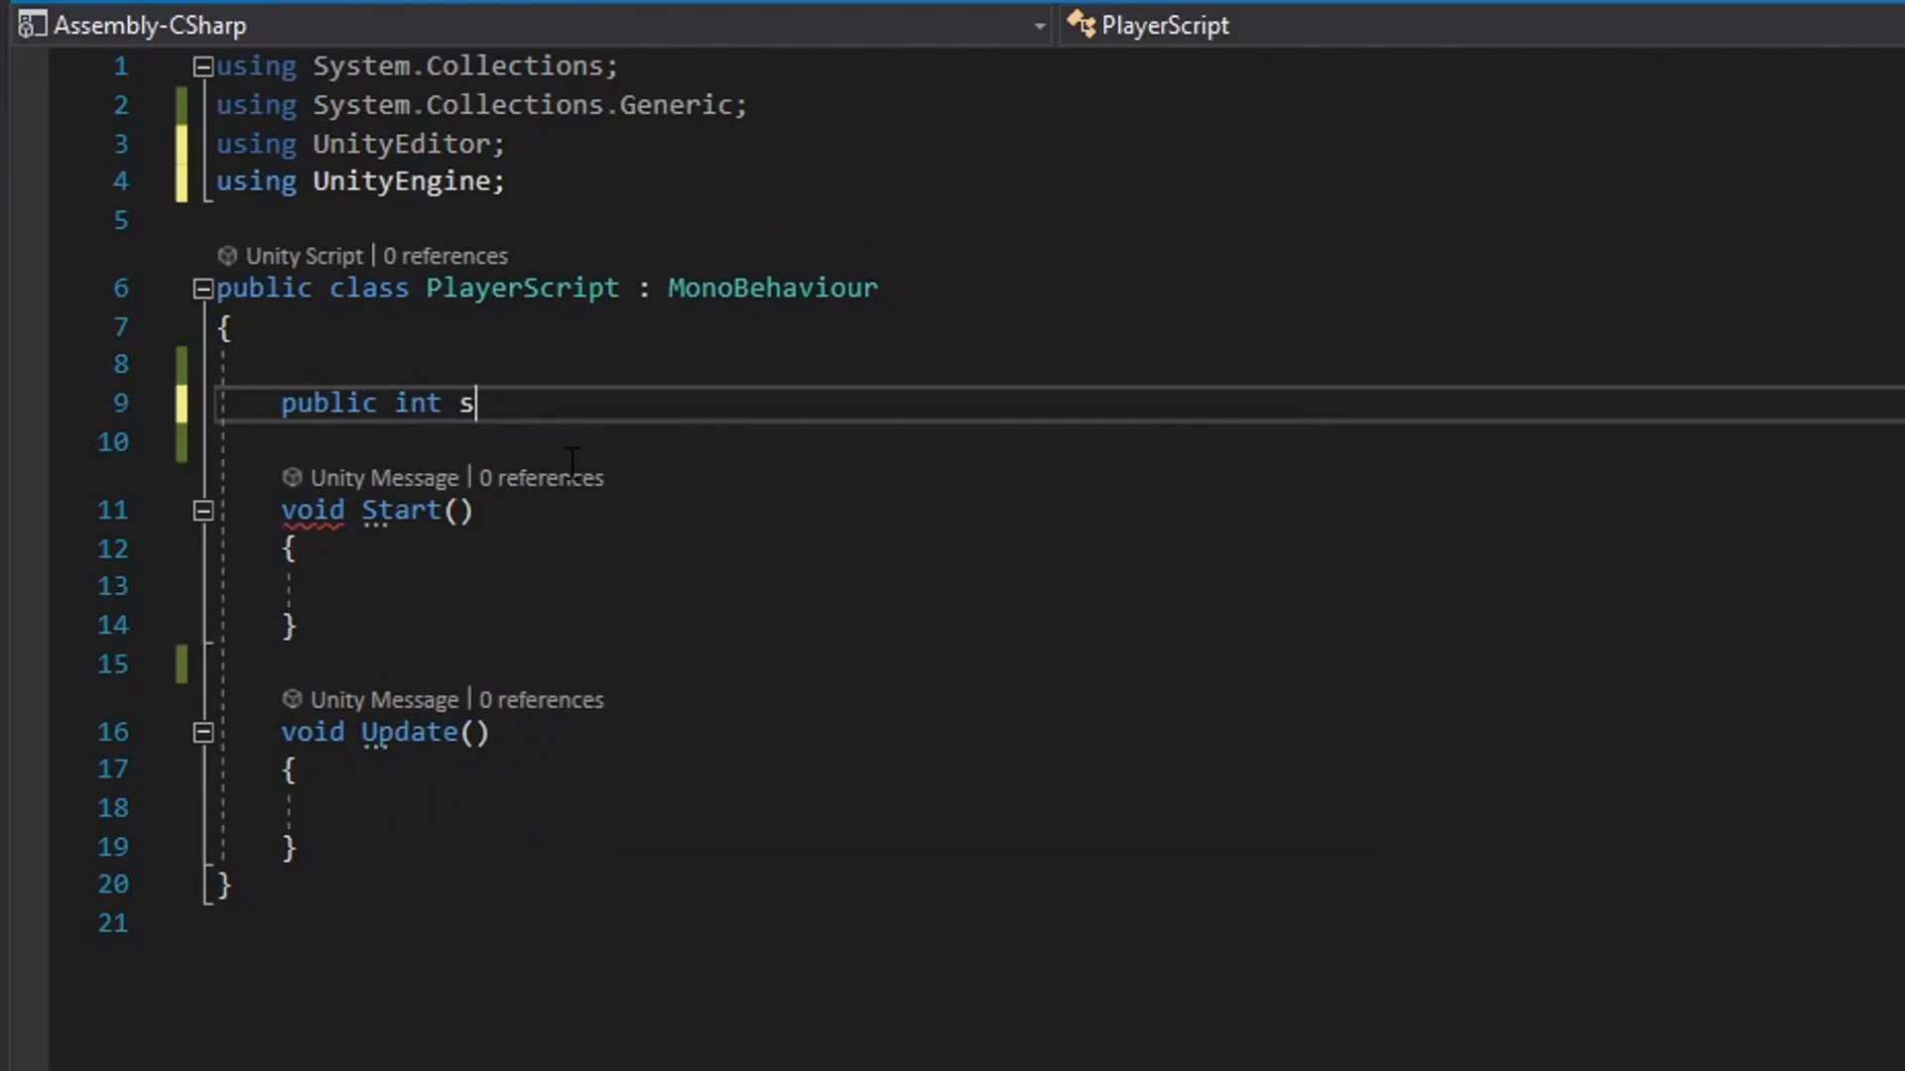
pyautogui.write('peed = 5;')
pyautogui.hotkey('ctrl', 's')
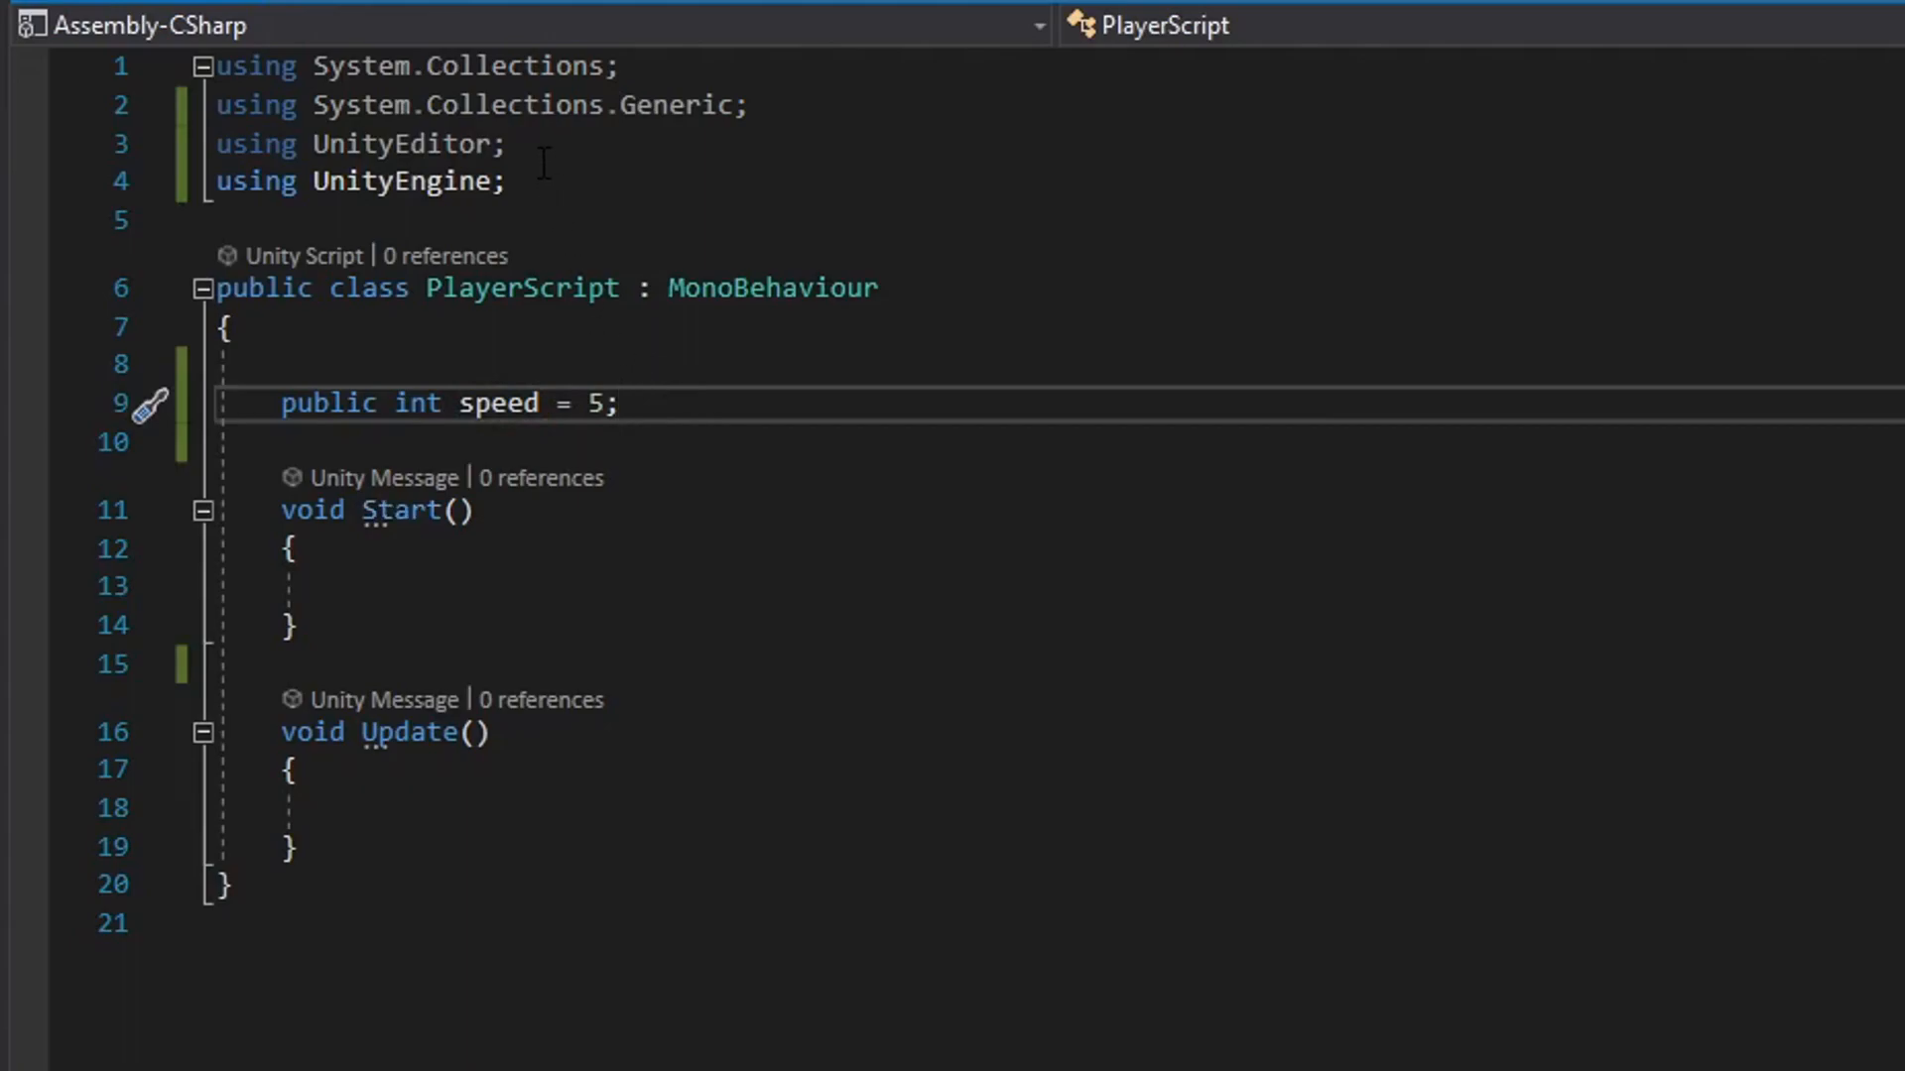
# Delete the unneeded using UnityEditor line, then point out the public modifier of the speed declaration.
pyautogui.moveTo(544, 159); pyautogui.dragTo(215, 146)
pyautogui.press('BackSpace')
pyautogui.press('BackSpace')
pyautogui.click(898, 400)
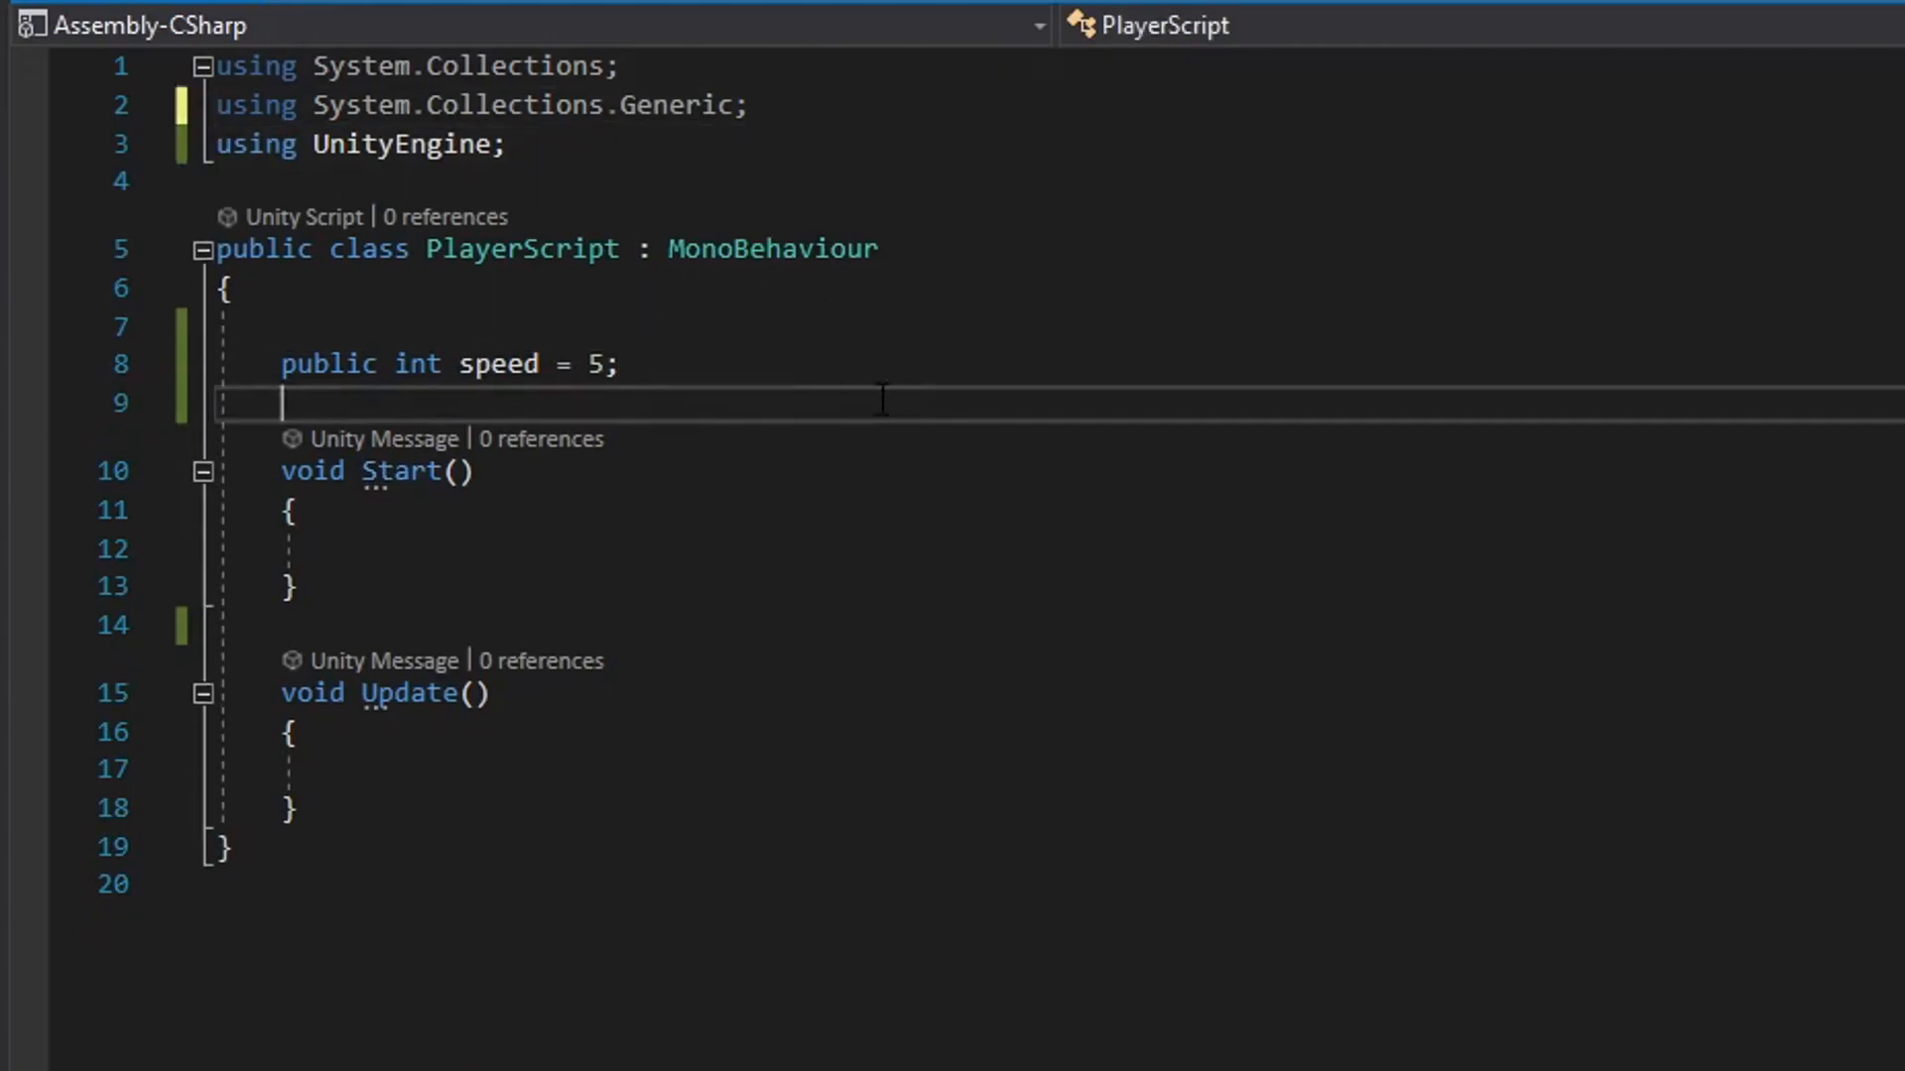
pyautogui.moveTo(281, 365); pyautogui.dragTo(380, 367)
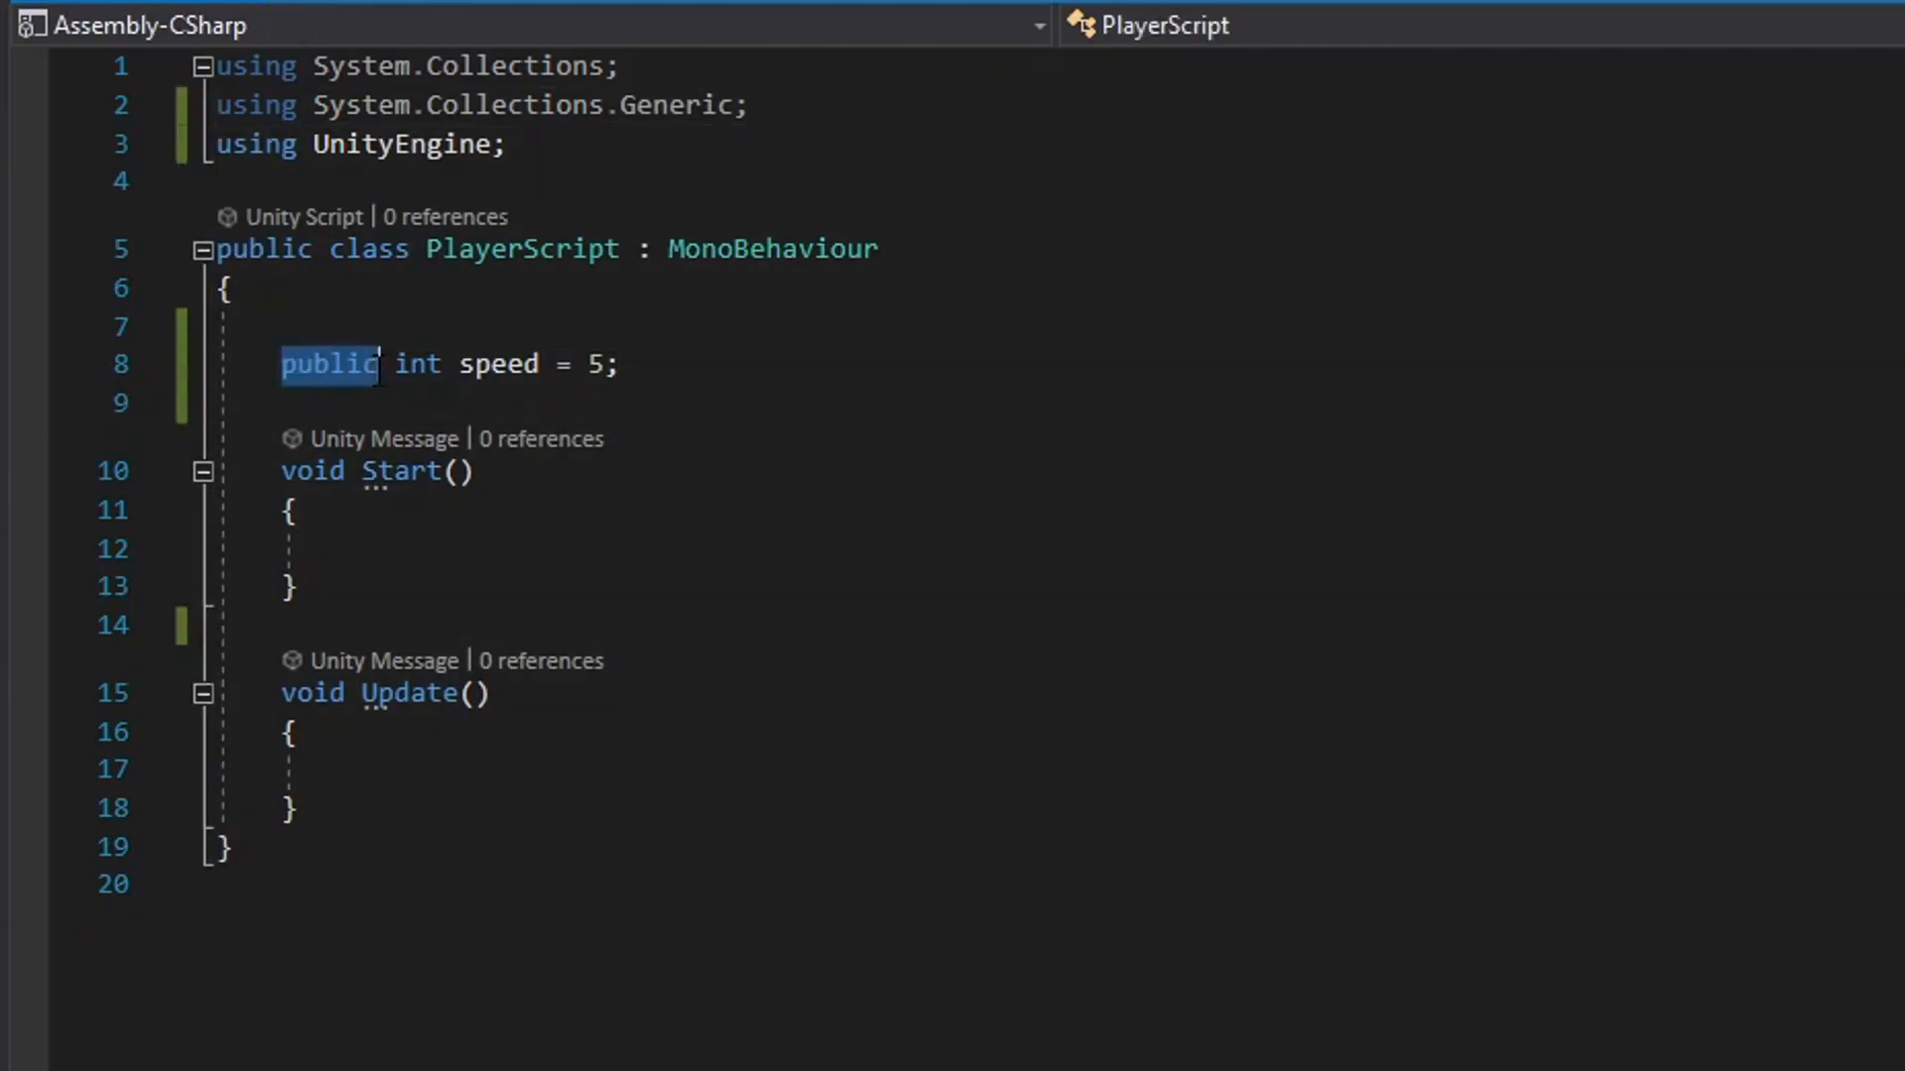
pyautogui.click(387, 404)
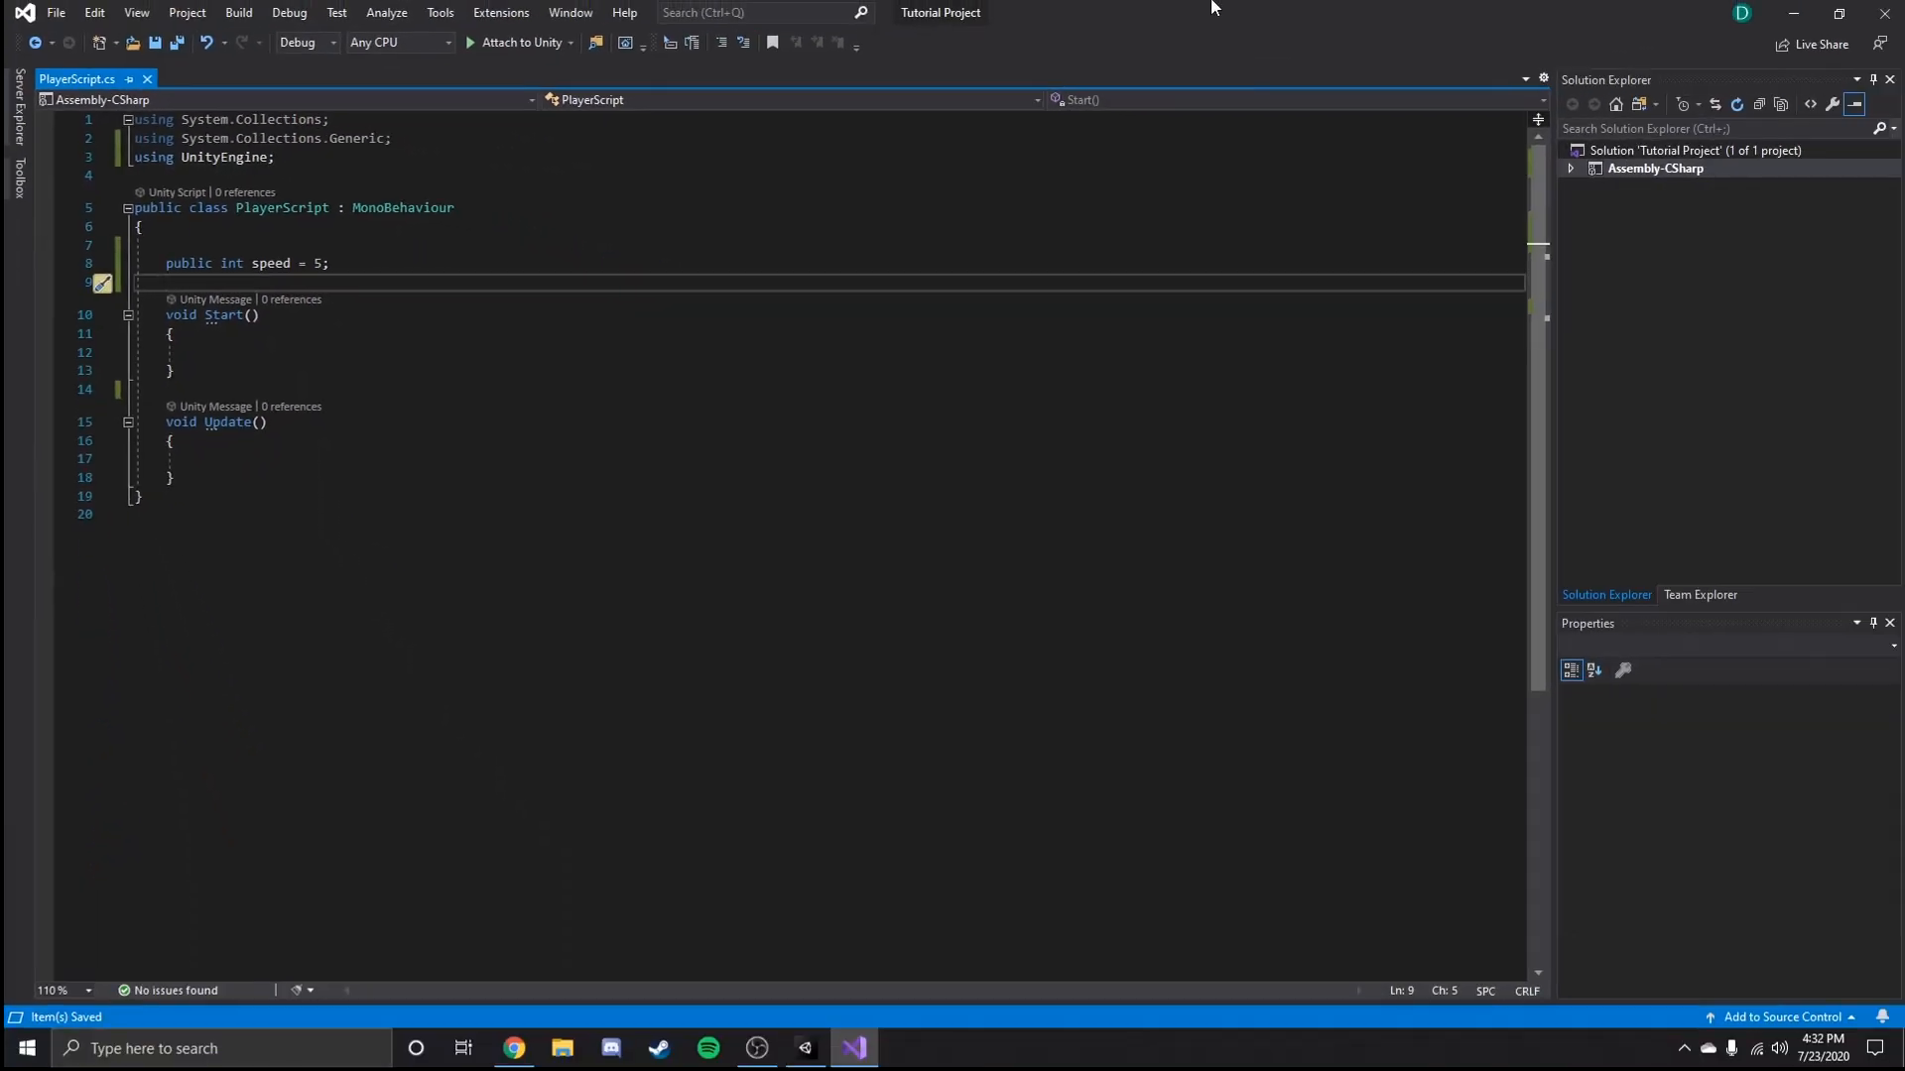
# Switch to Unity and add the Player Script component to the Player object.
pyautogui.moveTo(1221, 4); pyautogui.dragTo(1903, 188)
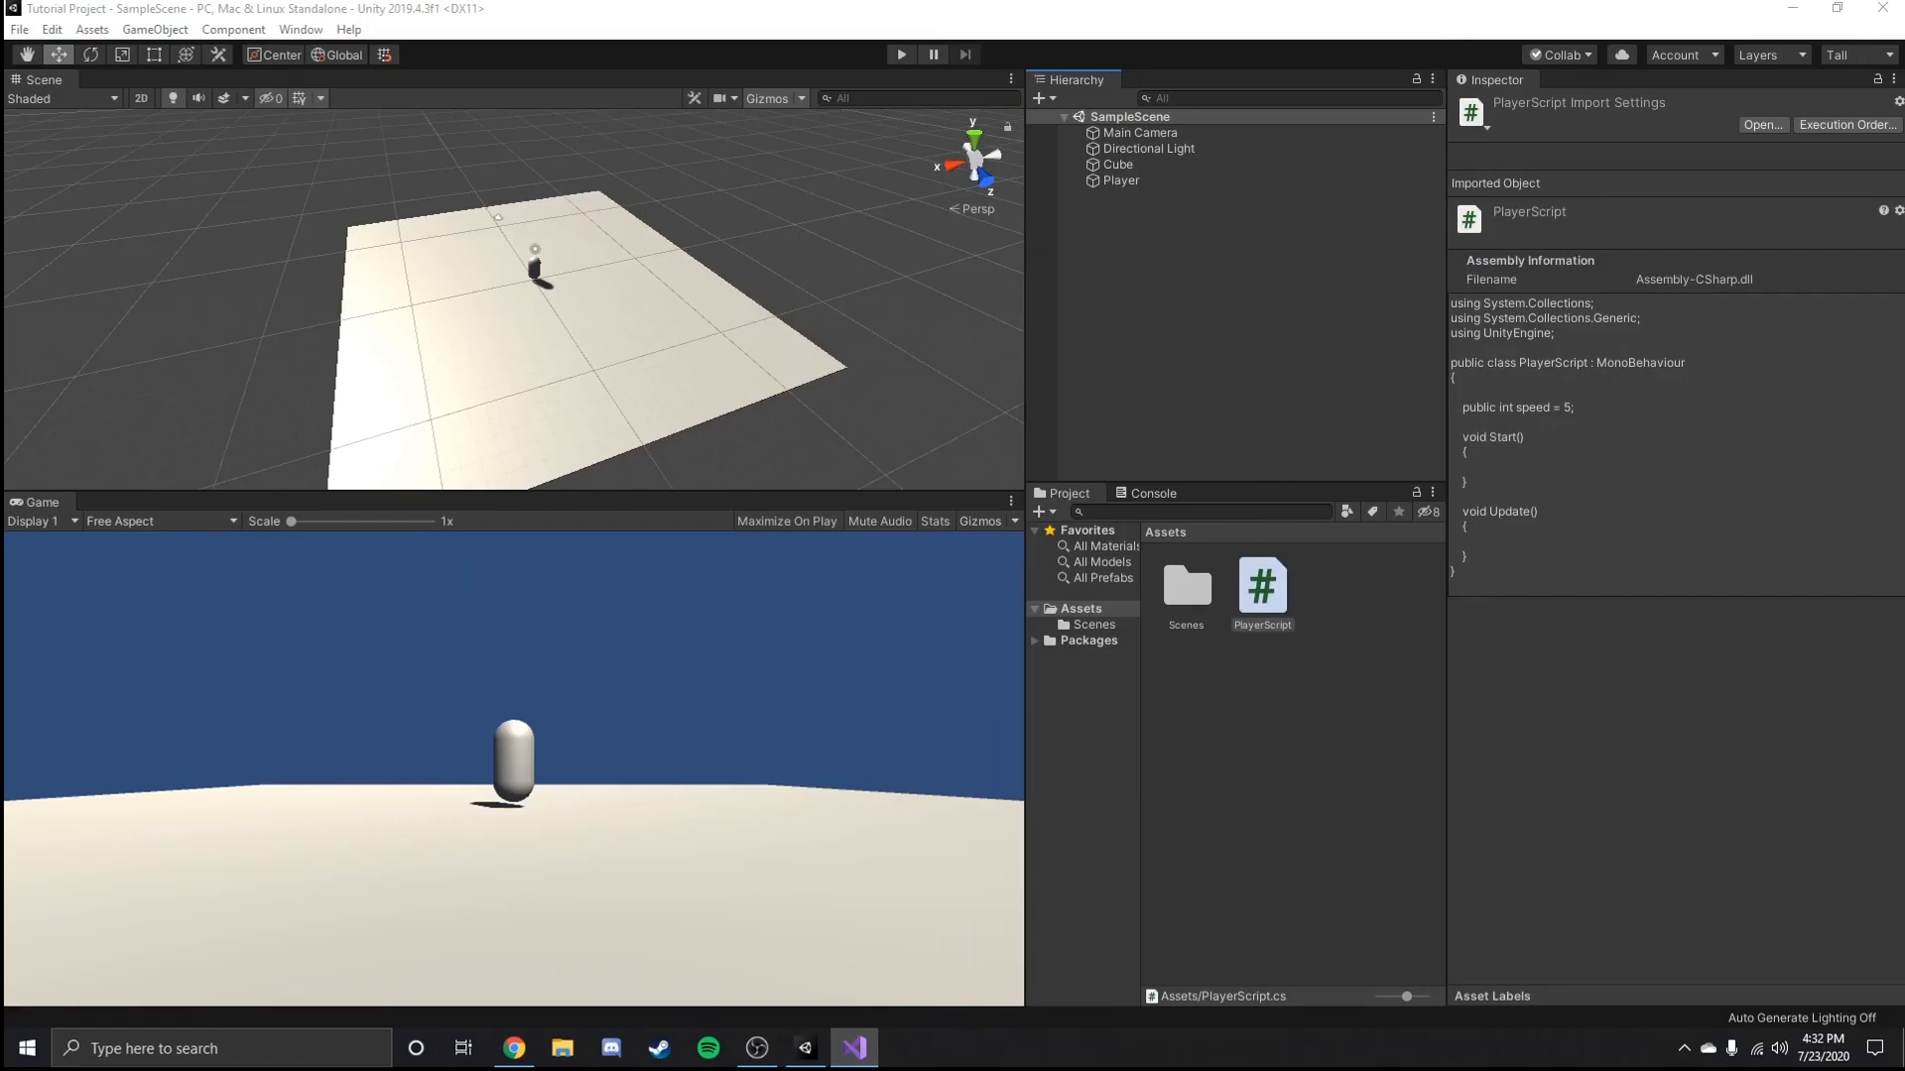
pyautogui.click(1415, 7)
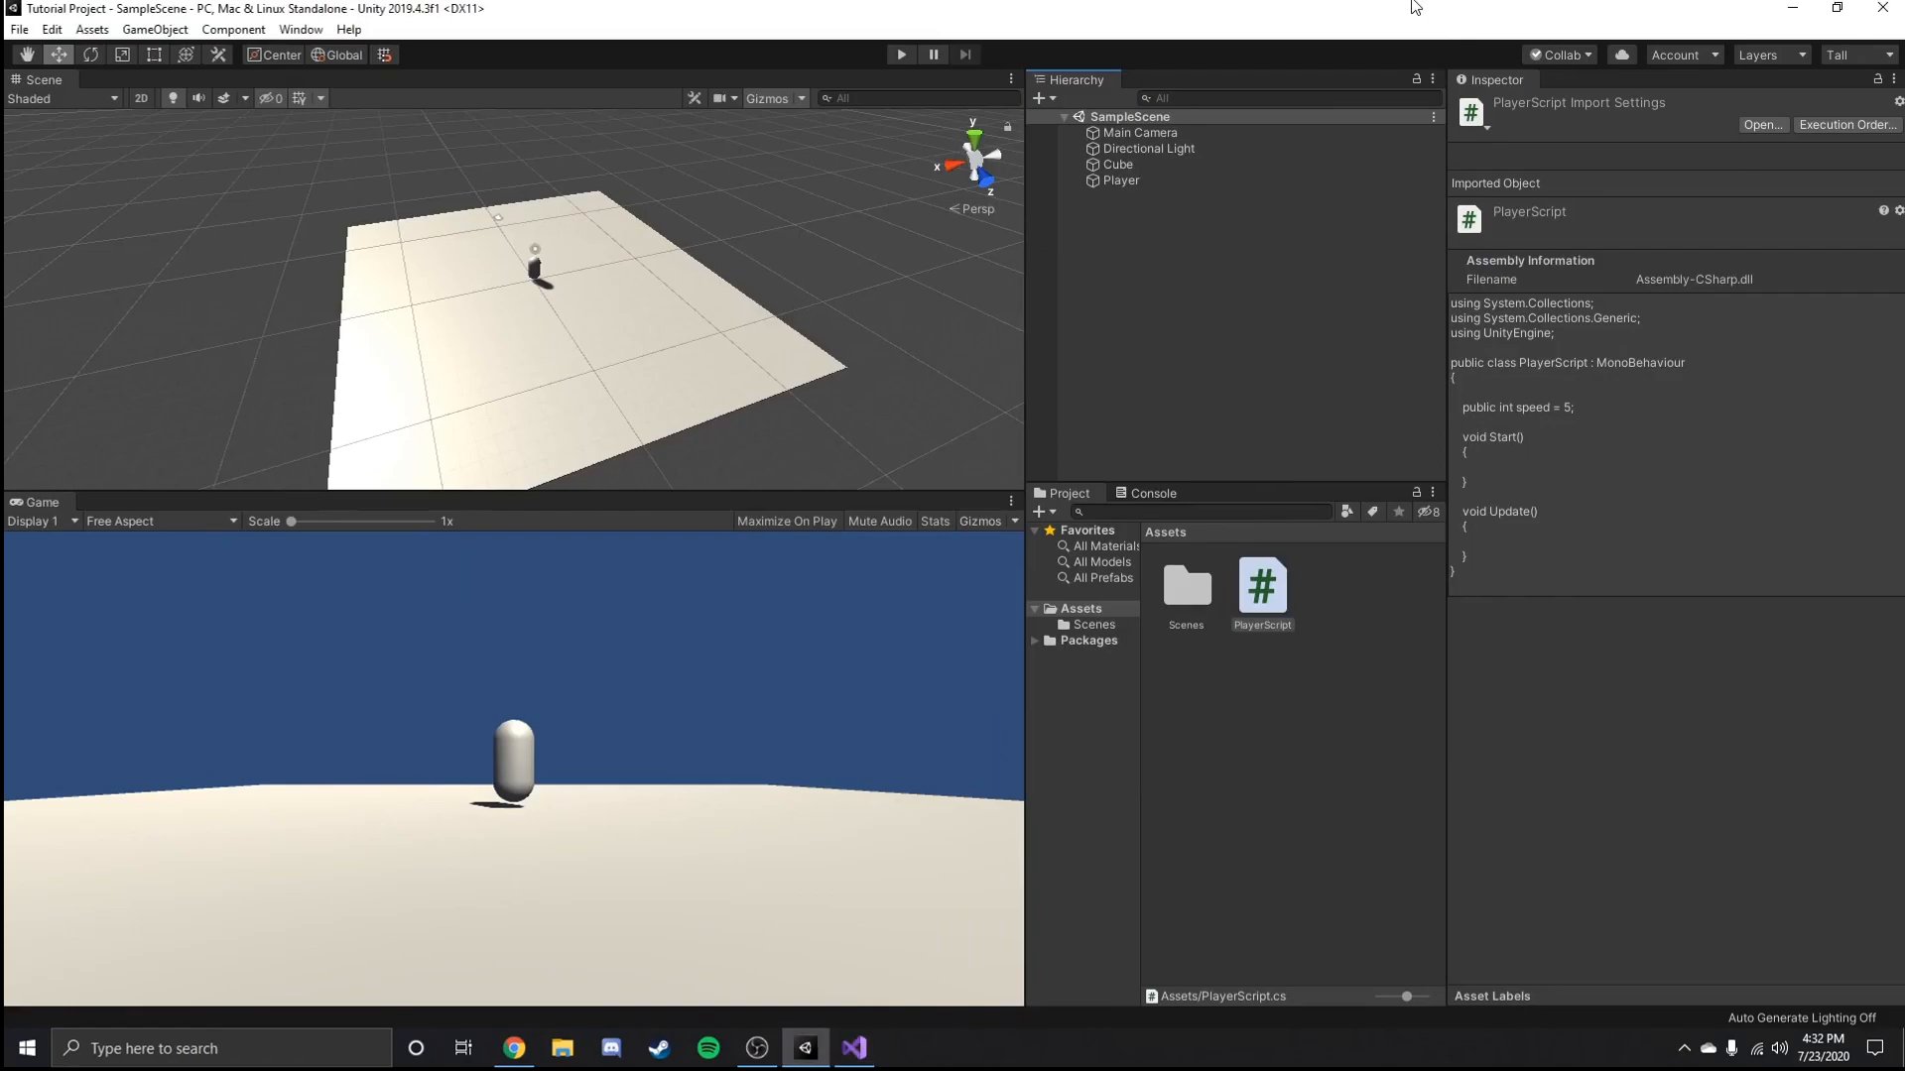
pyautogui.click(1123, 183)
pyautogui.moveTo(1263, 607); pyautogui.dragTo(1591, 571)
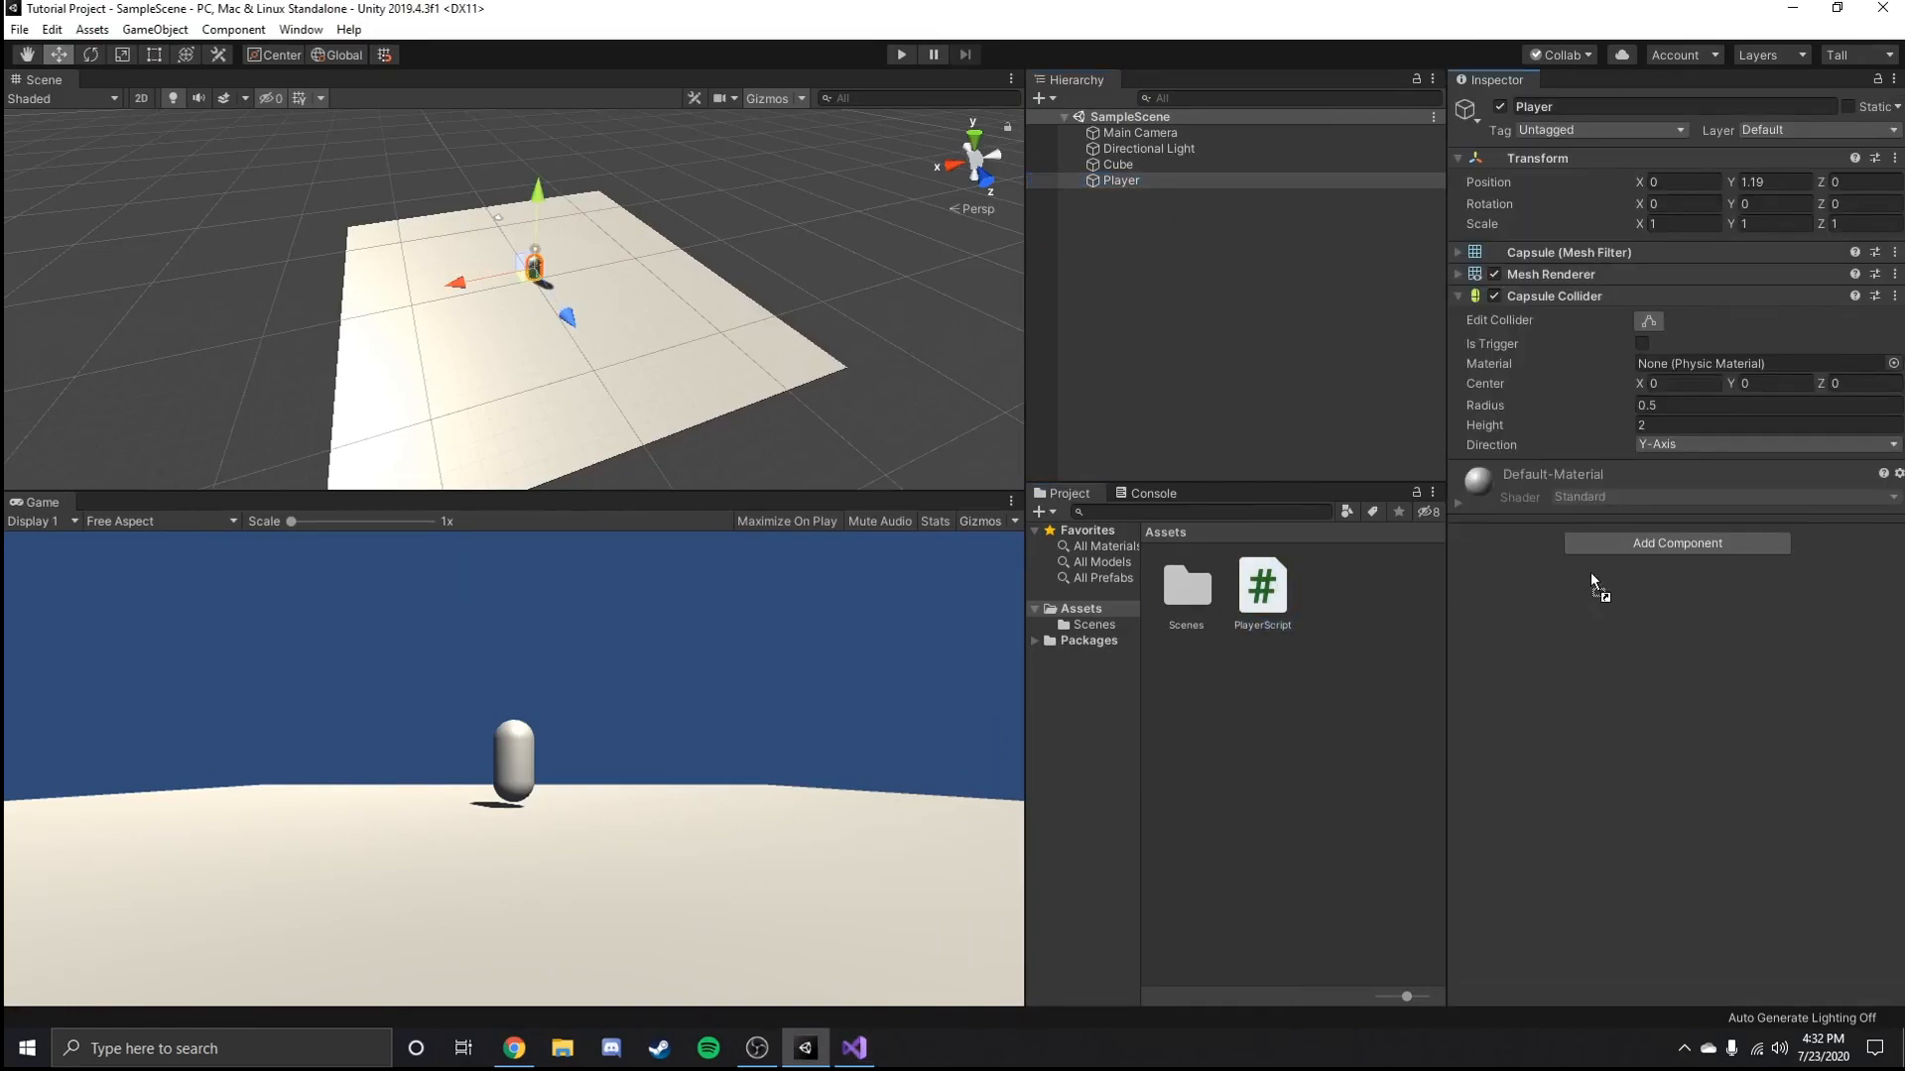
pyautogui.click(1629, 545)
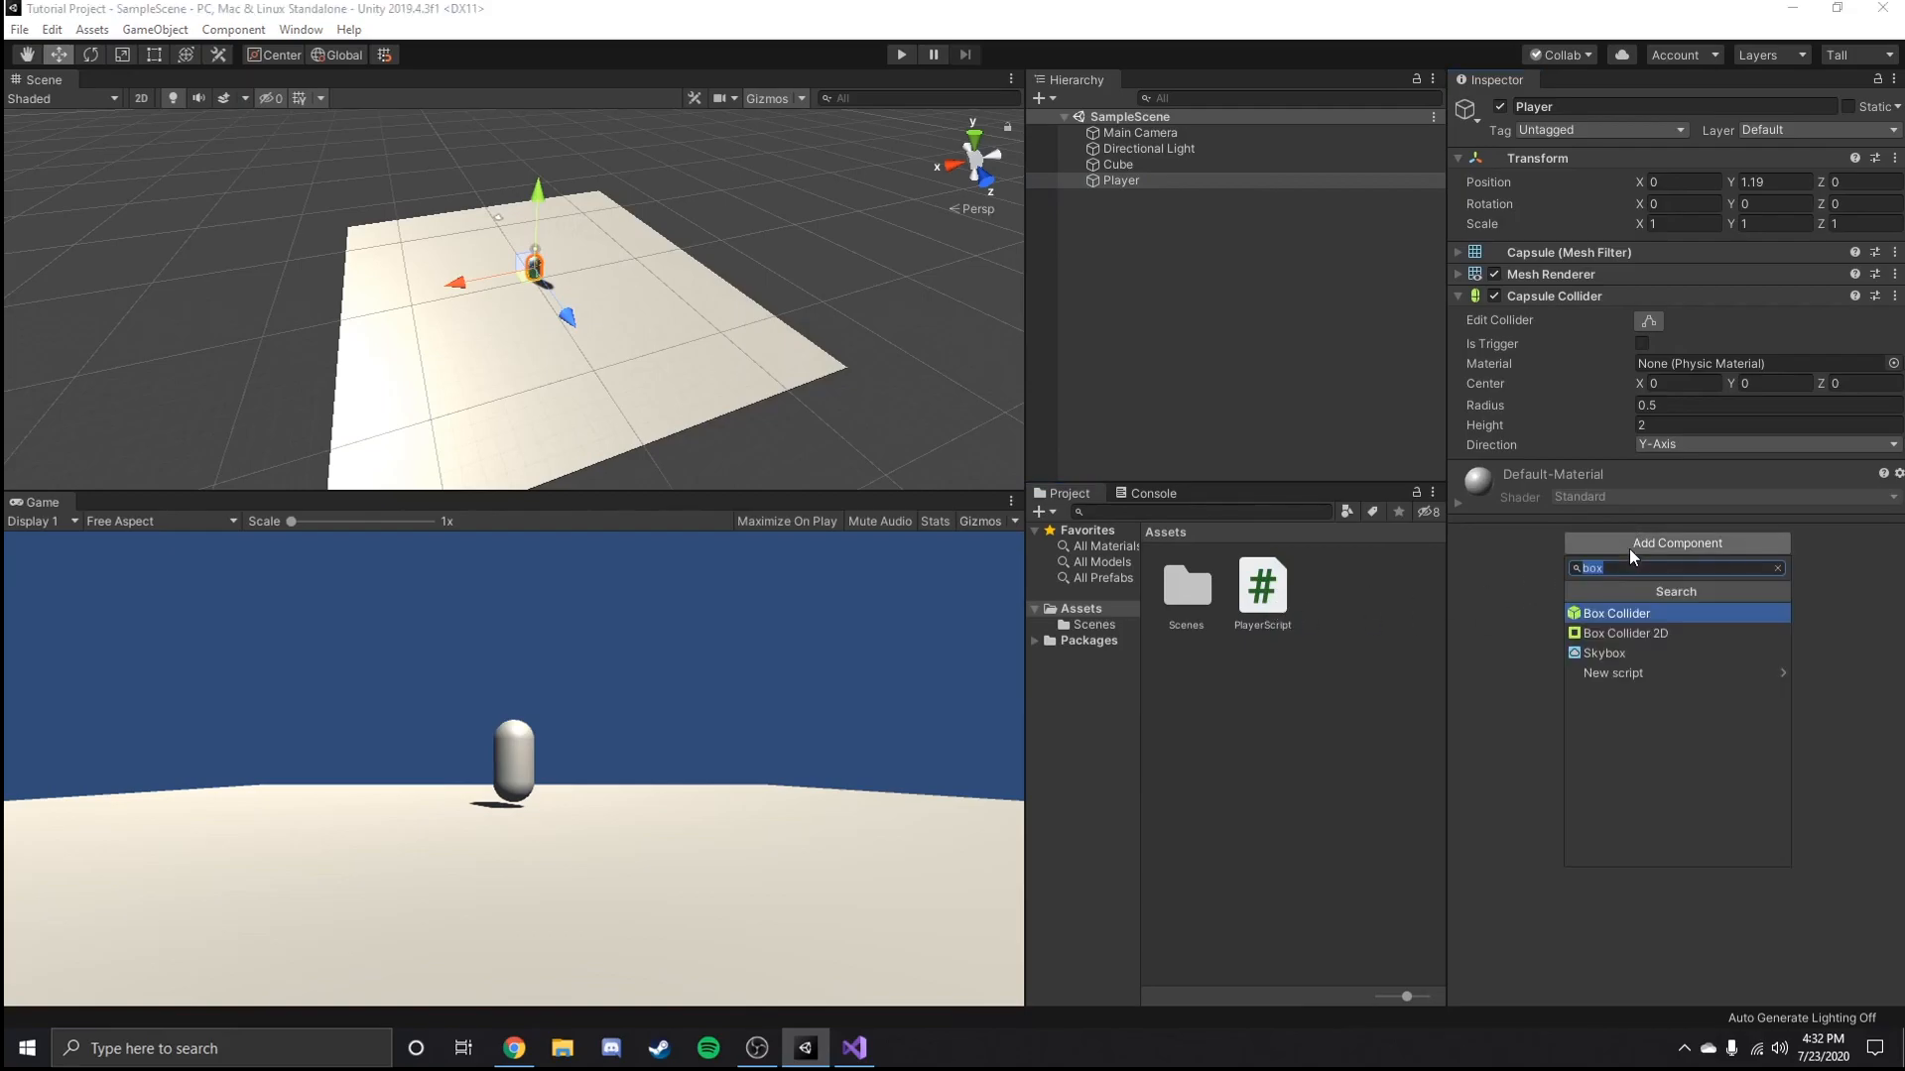
pyautogui.write('player')
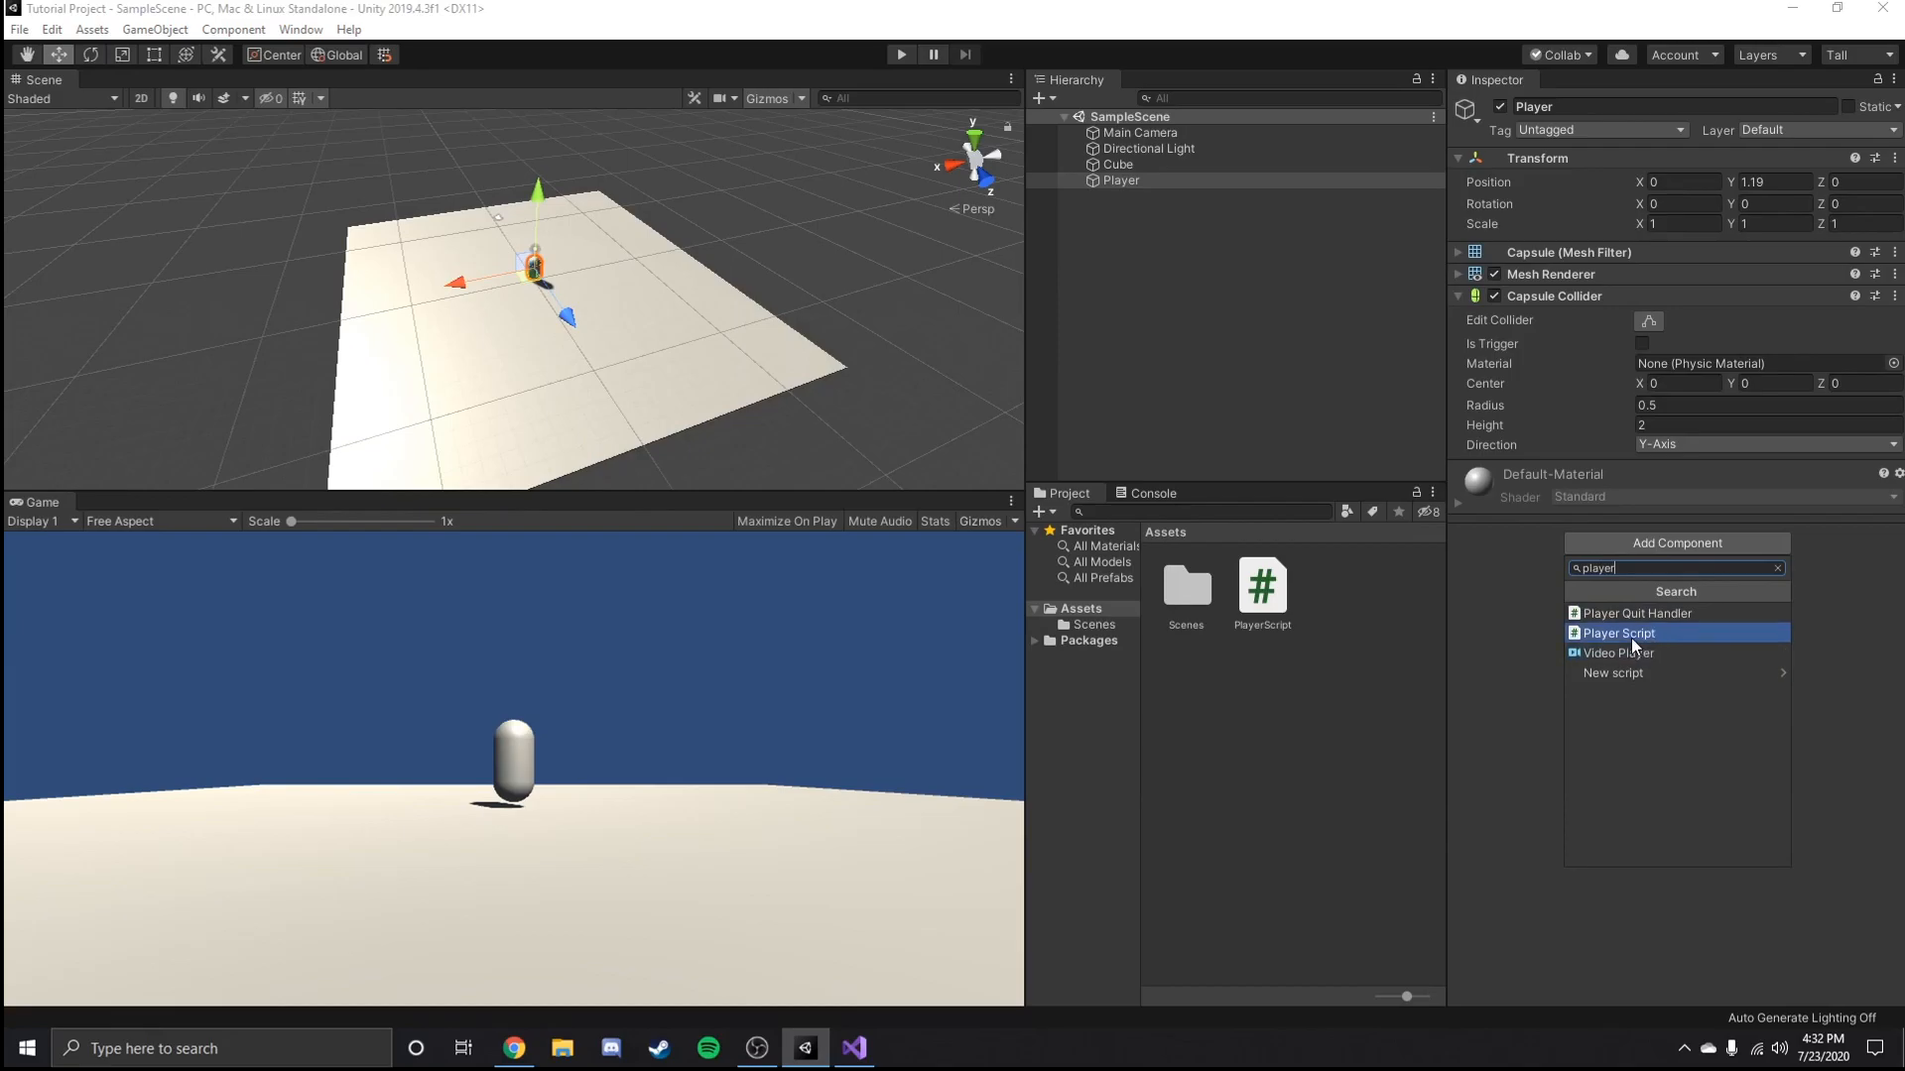
pyautogui.click(1631, 635)
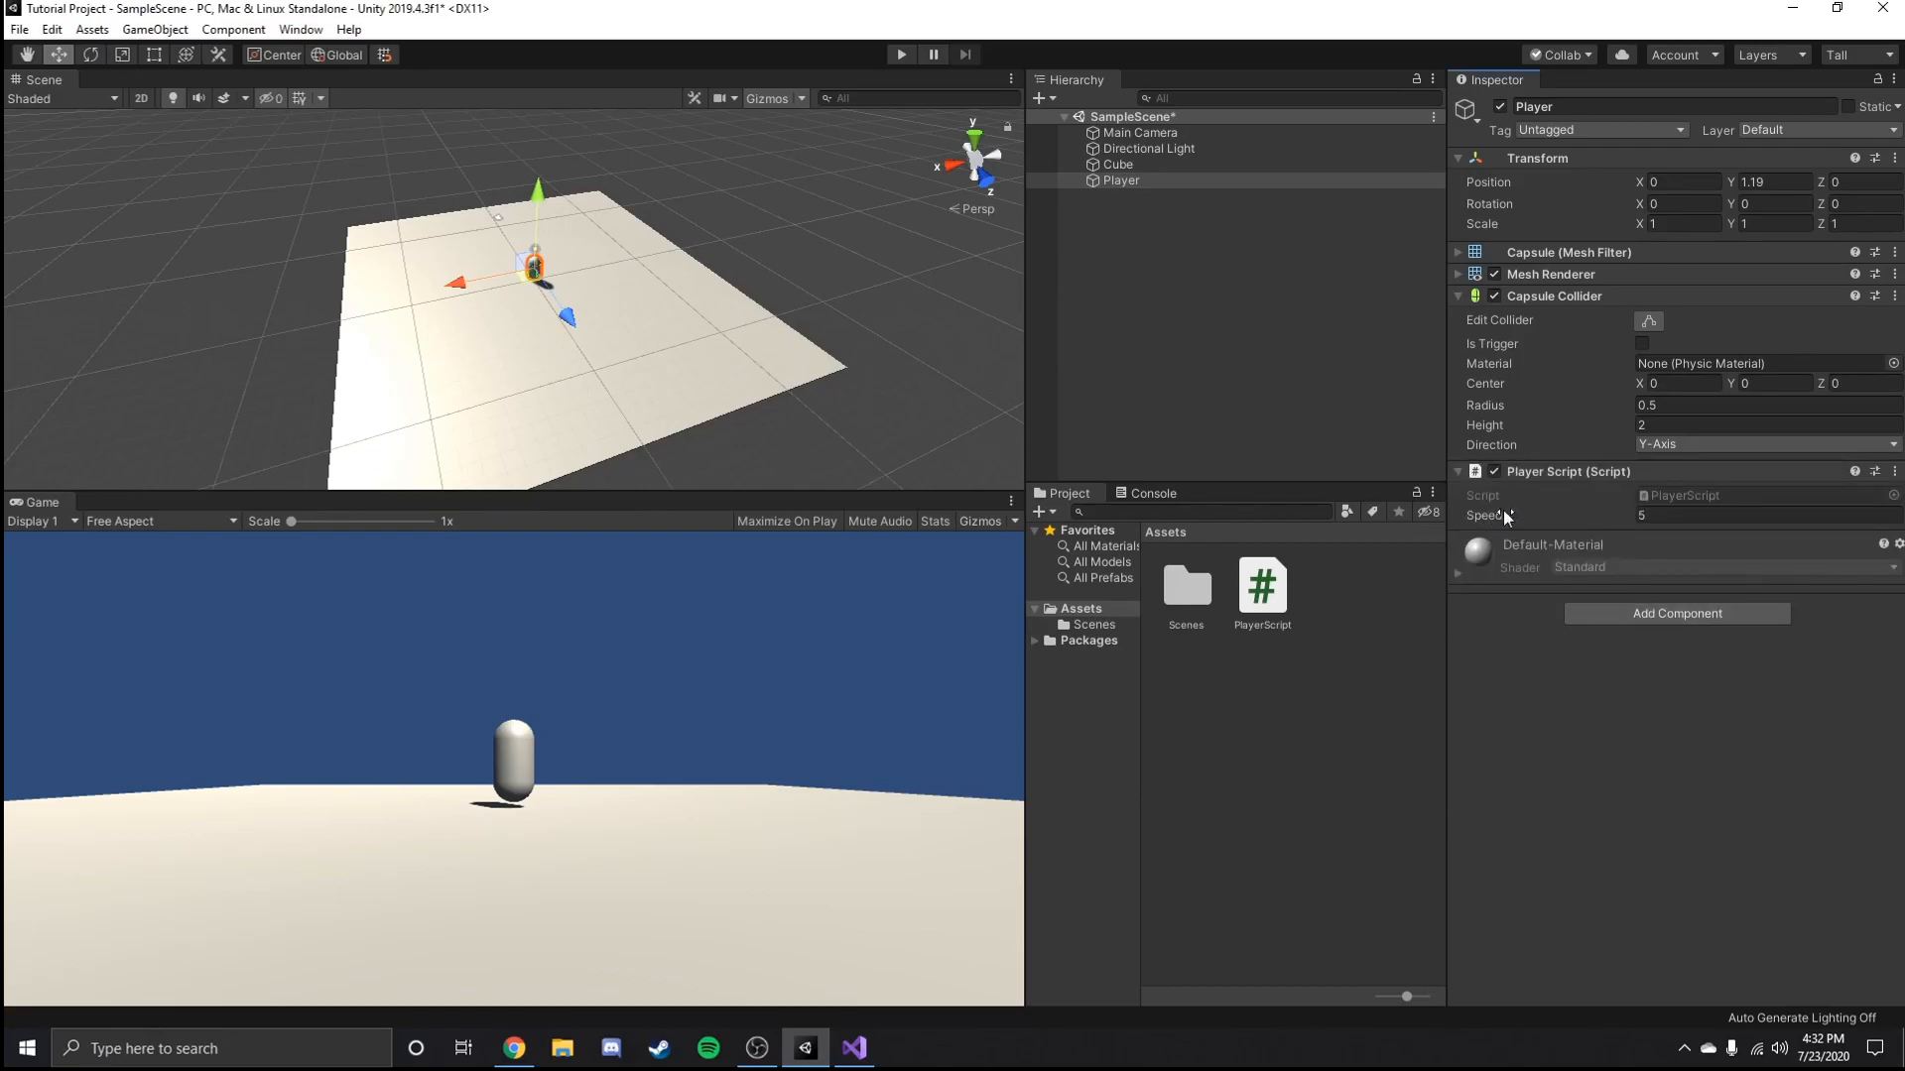
# Switch to Visual Studio, make the speed variable private, and check the Player's script component in Unity.
pyautogui.click(855, 1047)
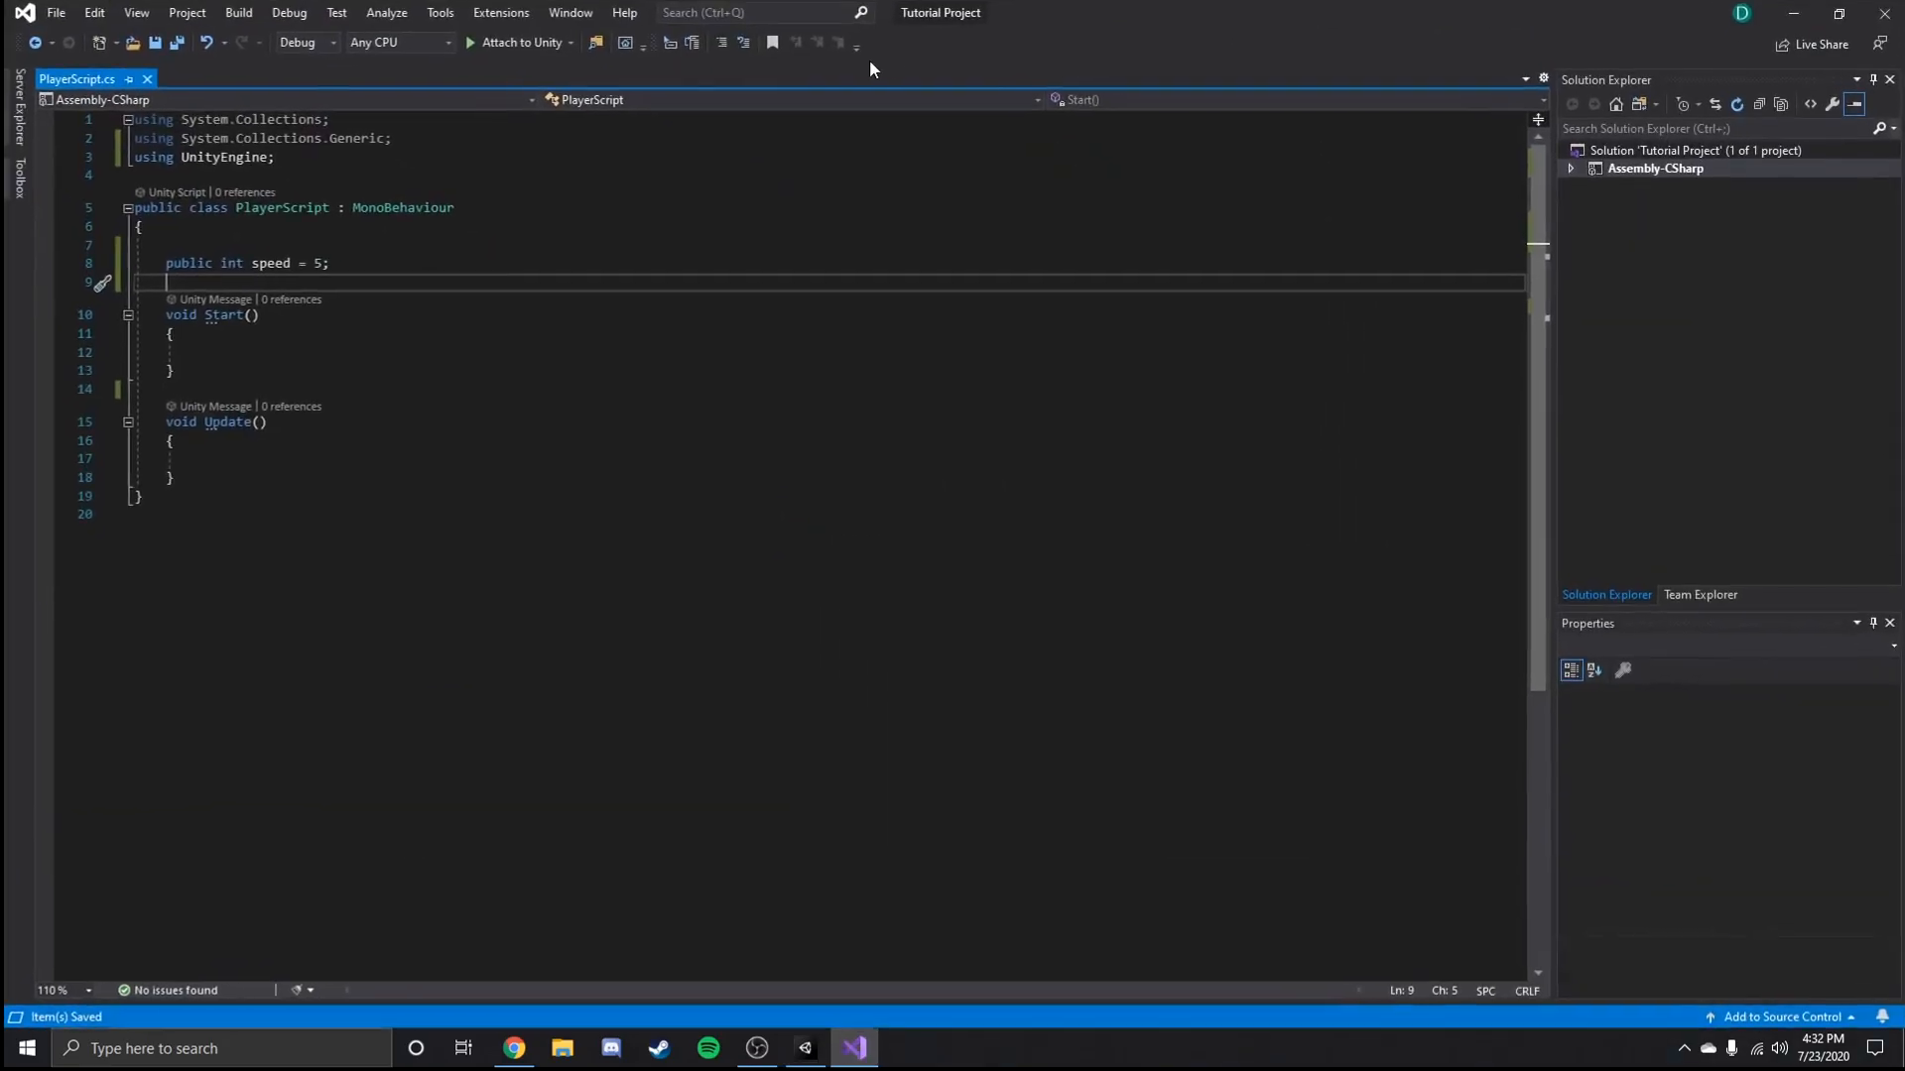
pyautogui.doubleClick(194, 263)
pyautogui.write('prifvate')
pyautogui.press('BackSpace')
pyautogui.press('BackSpace')
pyautogui.press('BackSpace')
pyautogui.press('BackSpace')
pyautogui.press('BackSpace')
pyautogui.write('vate')
pyautogui.press('Escape')
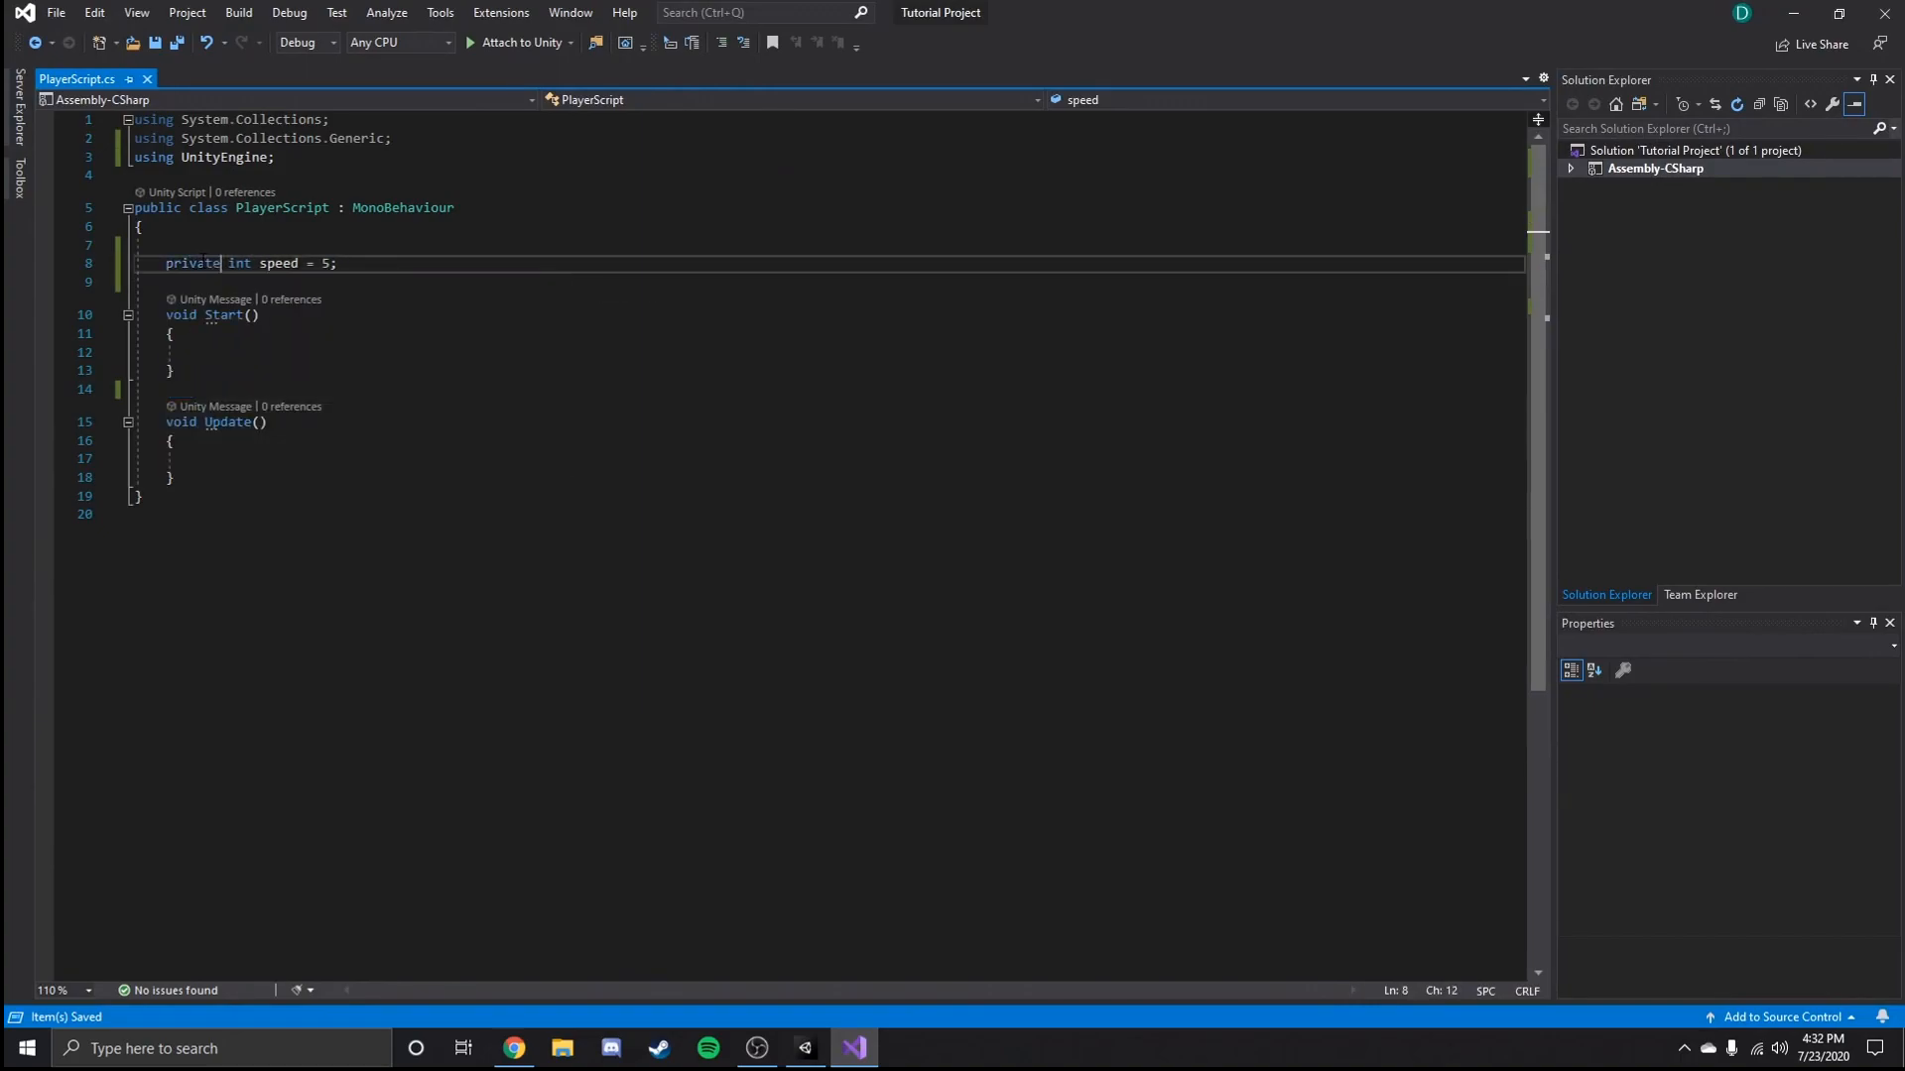
pyautogui.hotkey('alt', 'Tab')
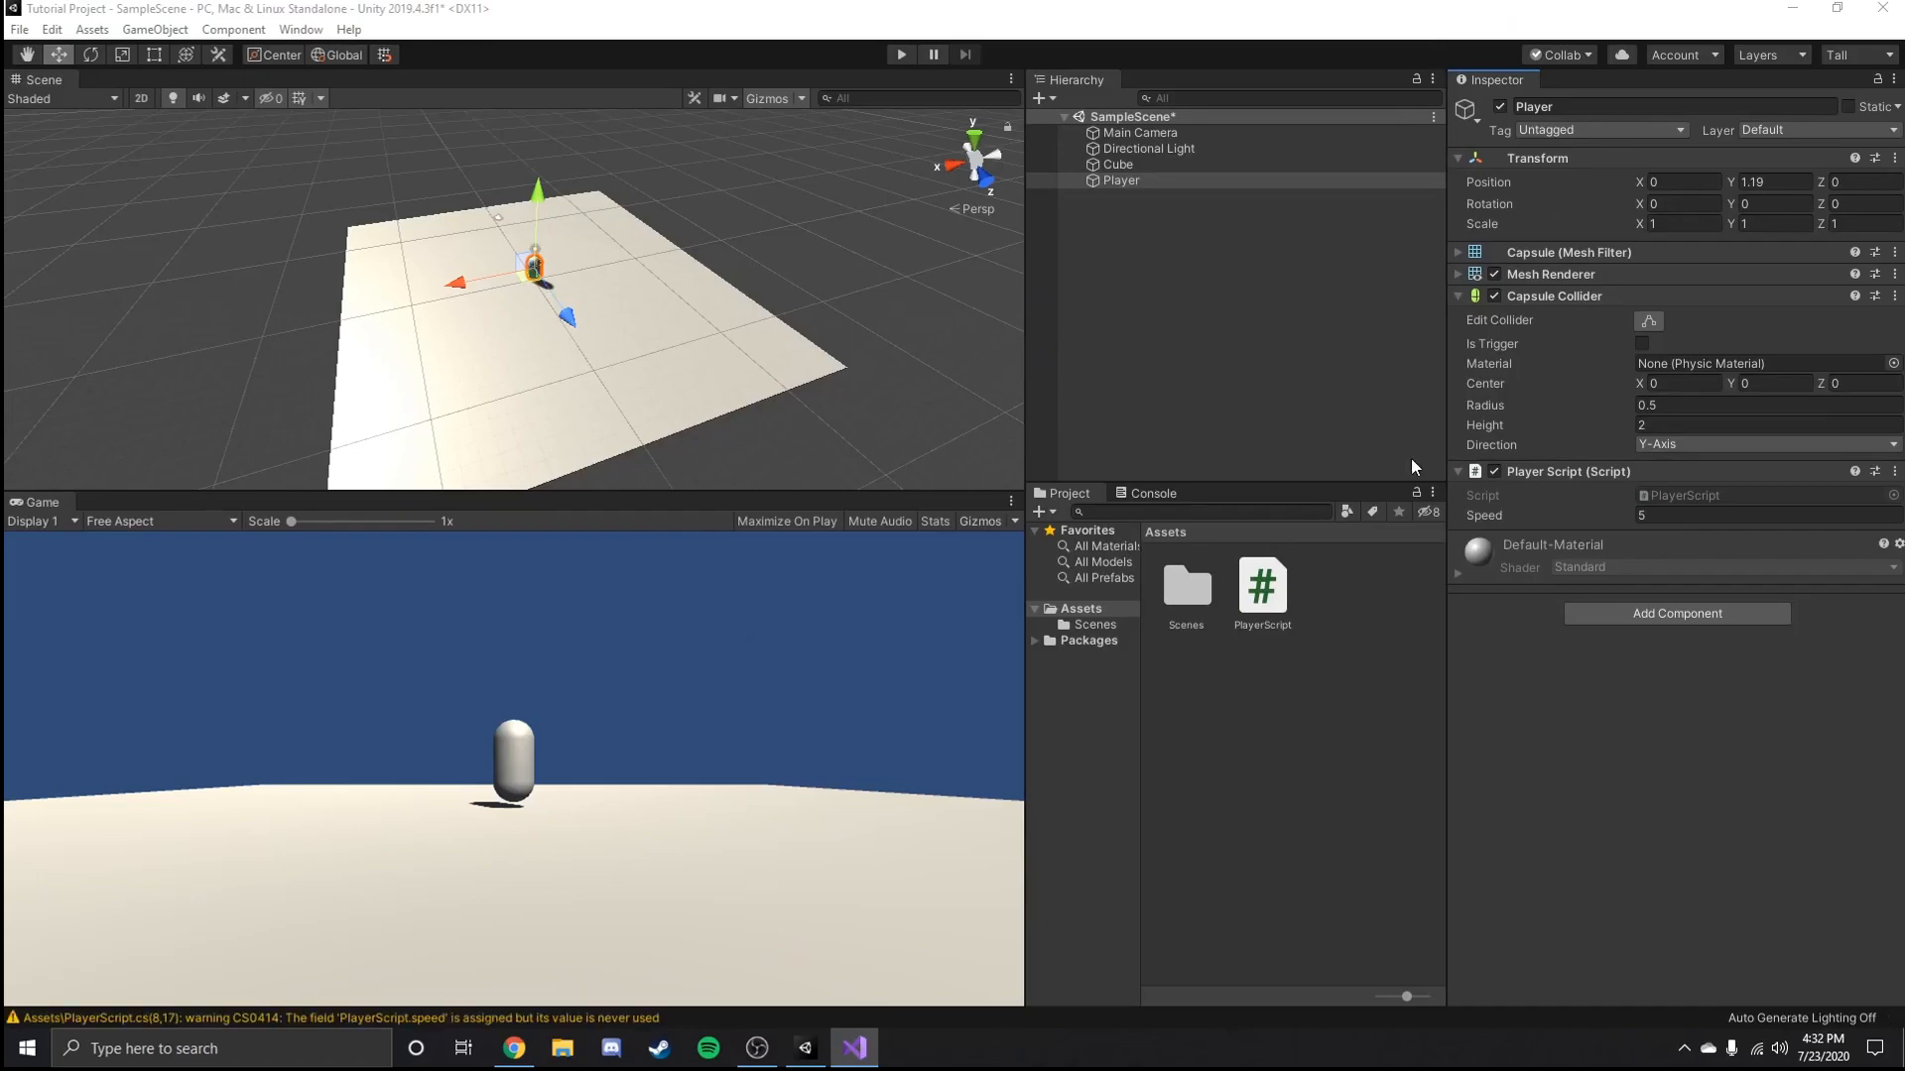
# Return to Visual Studio, make the speed variable public again, save the script, and check the Player's component in Unity.
pyautogui.hotkey('alt', 'Tab')
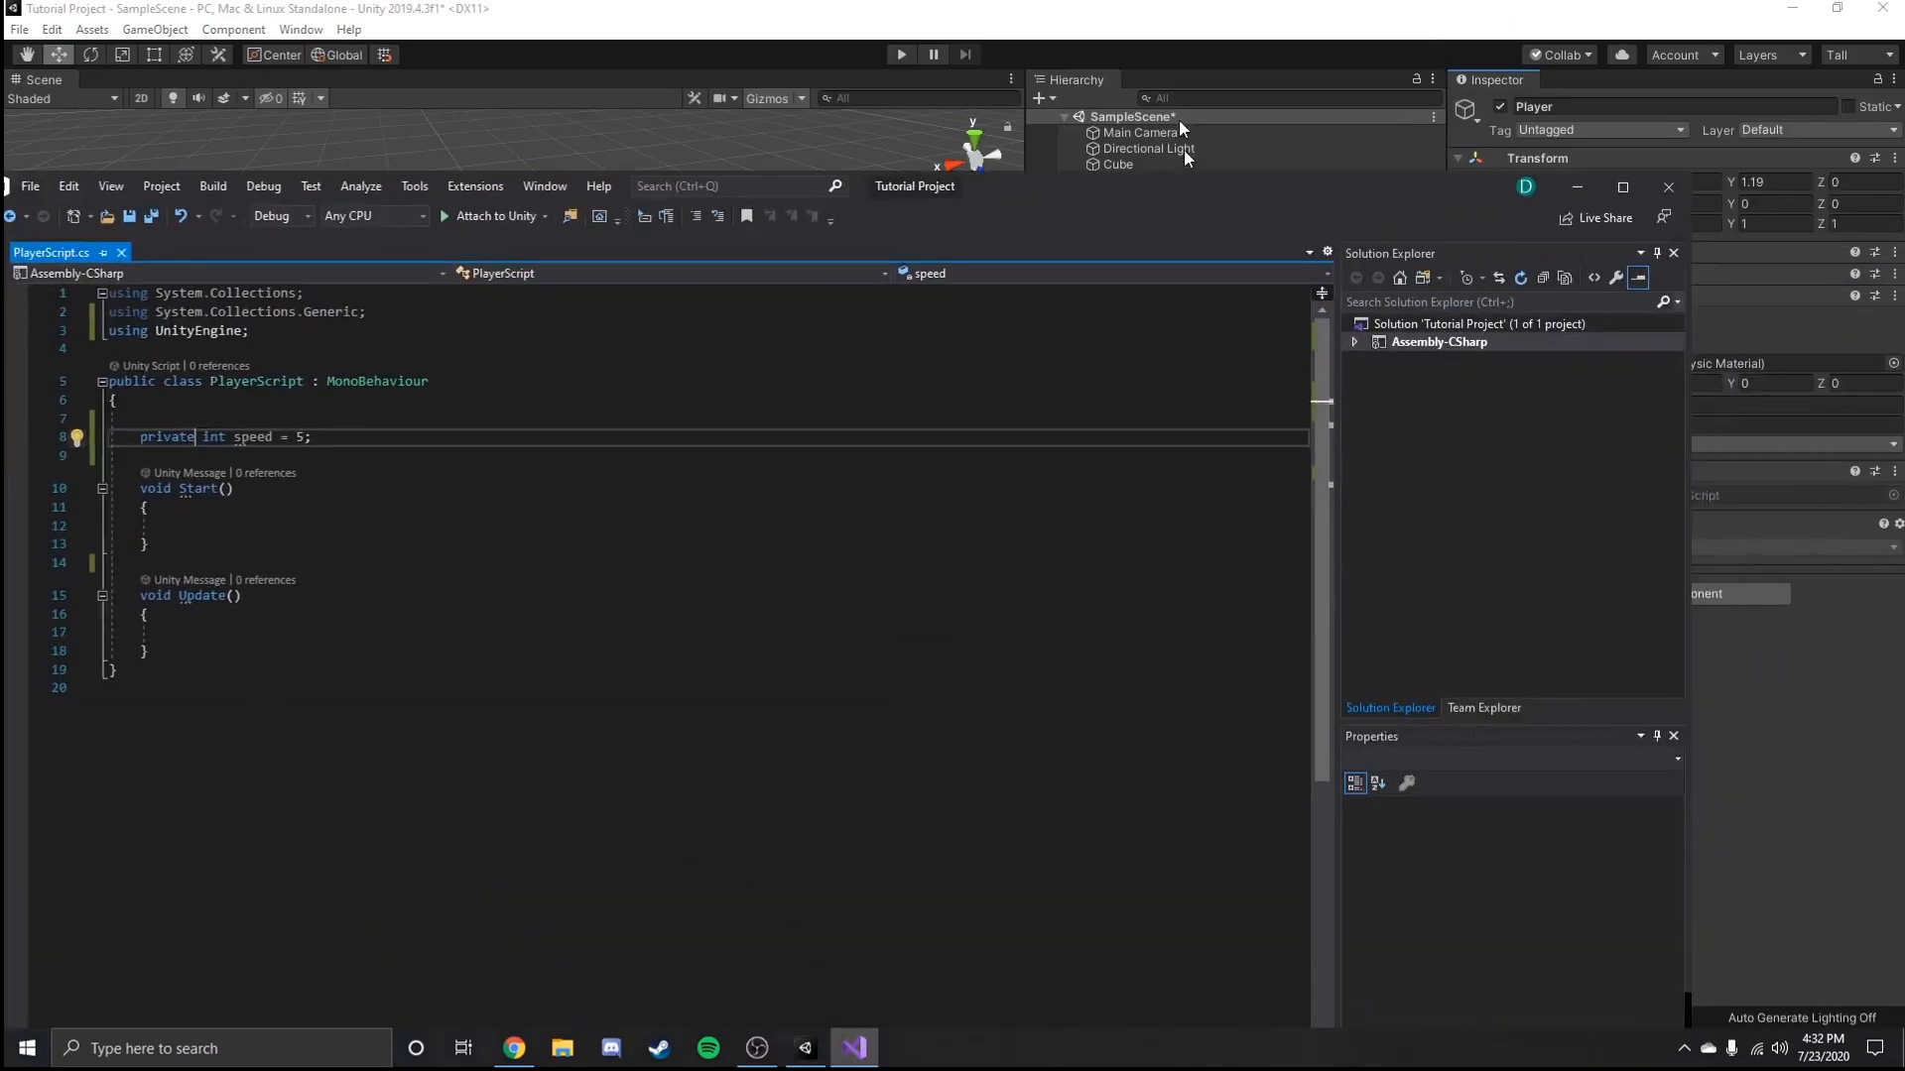
pyautogui.click(192, 266)
pyautogui.doubleClick(193, 266)
pyautogui.write('public')
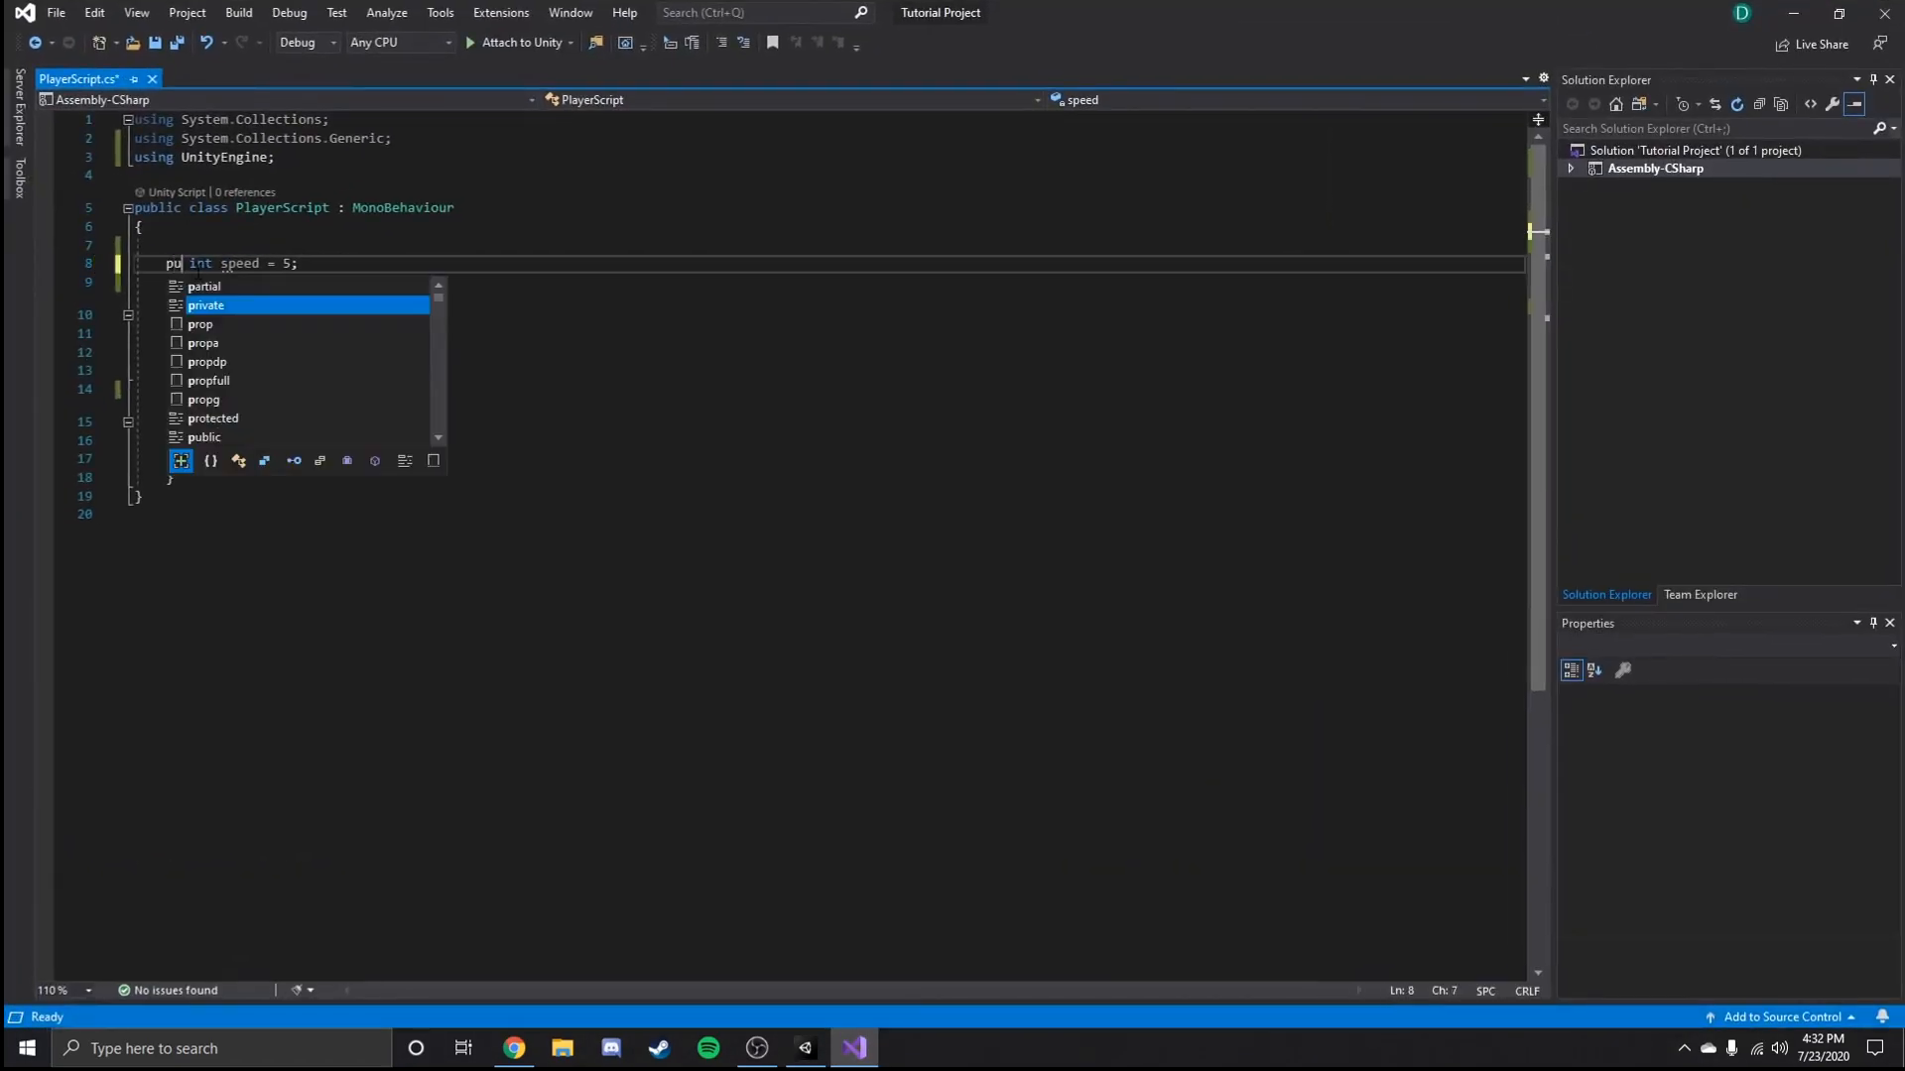
pyautogui.hotkey('ctrl', 's')
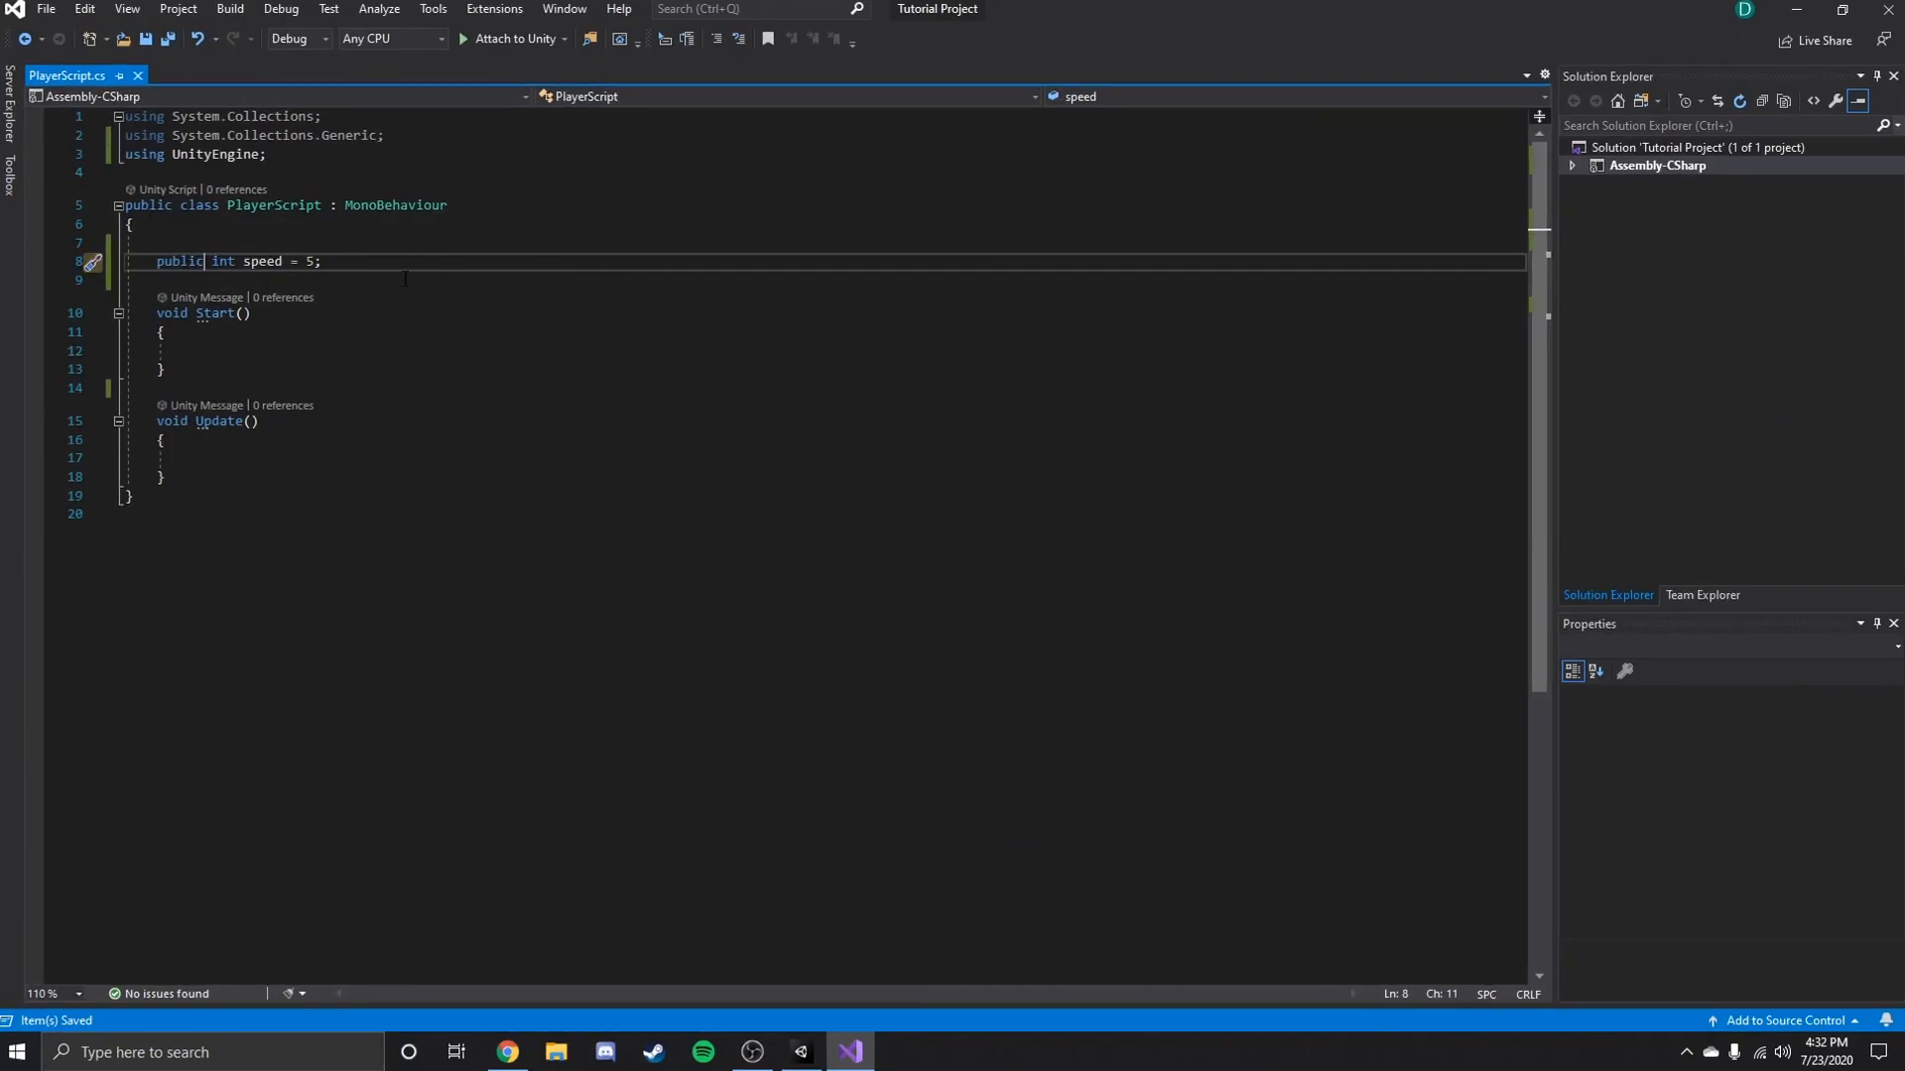
pyautogui.hotkey('alt', 'Tab')
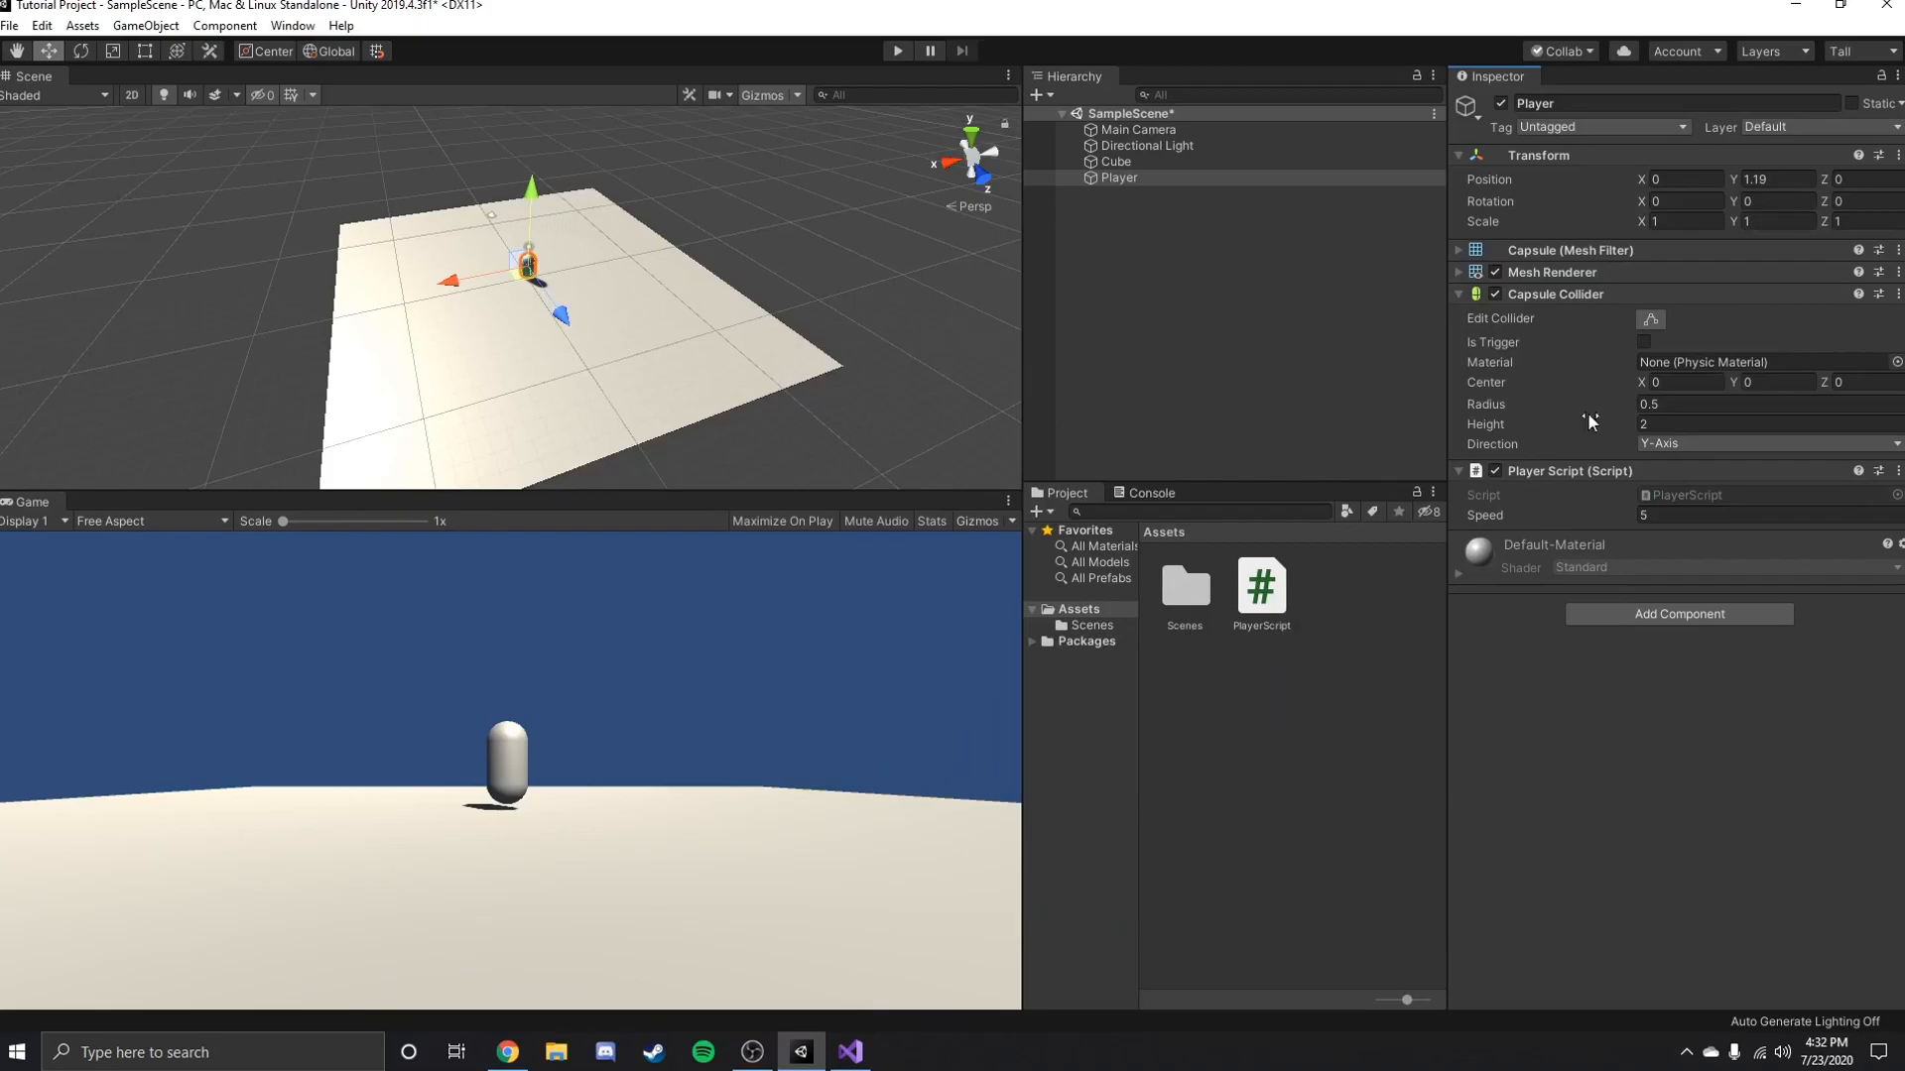
# Switch back to Visual Studio, delete the empty Start method with its leftover blank line, and place the cursor inside Update.
pyautogui.hotkey('alt', 'Tab')
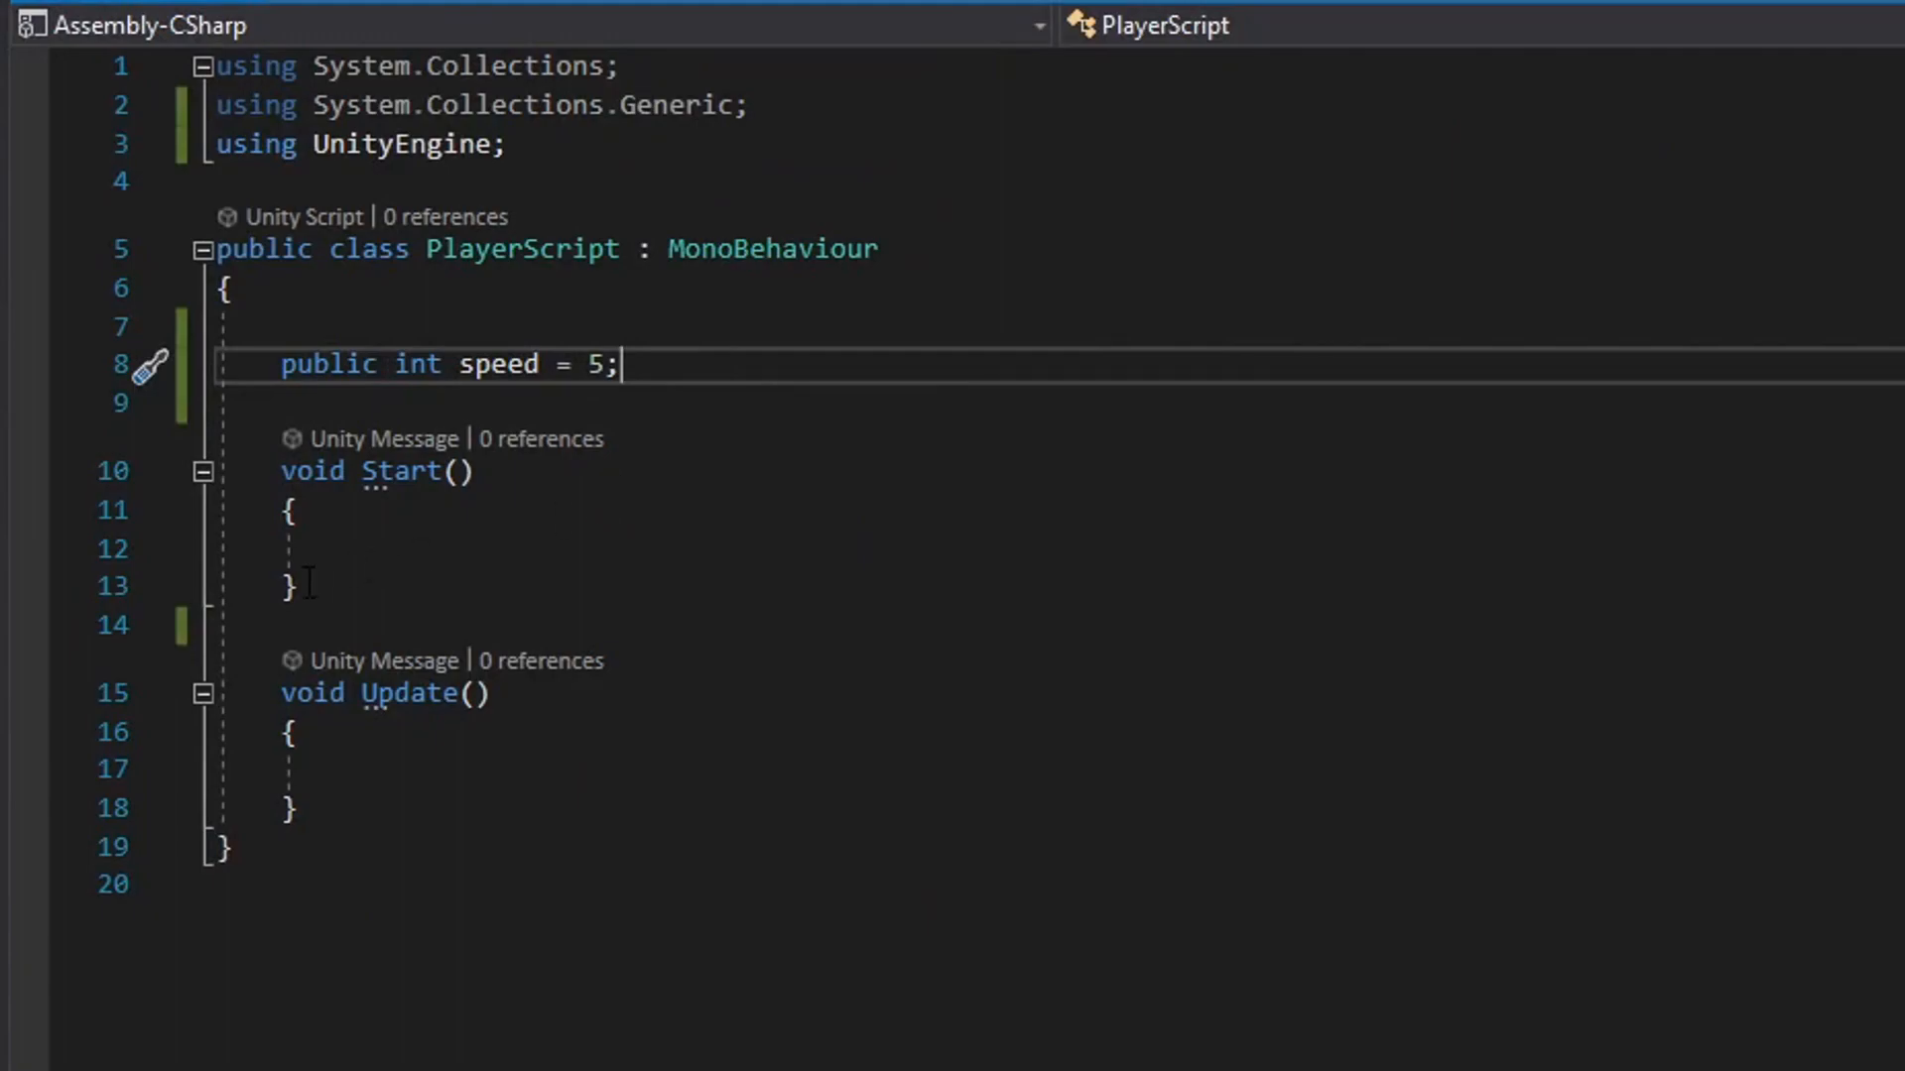
pyautogui.click(429, 553)
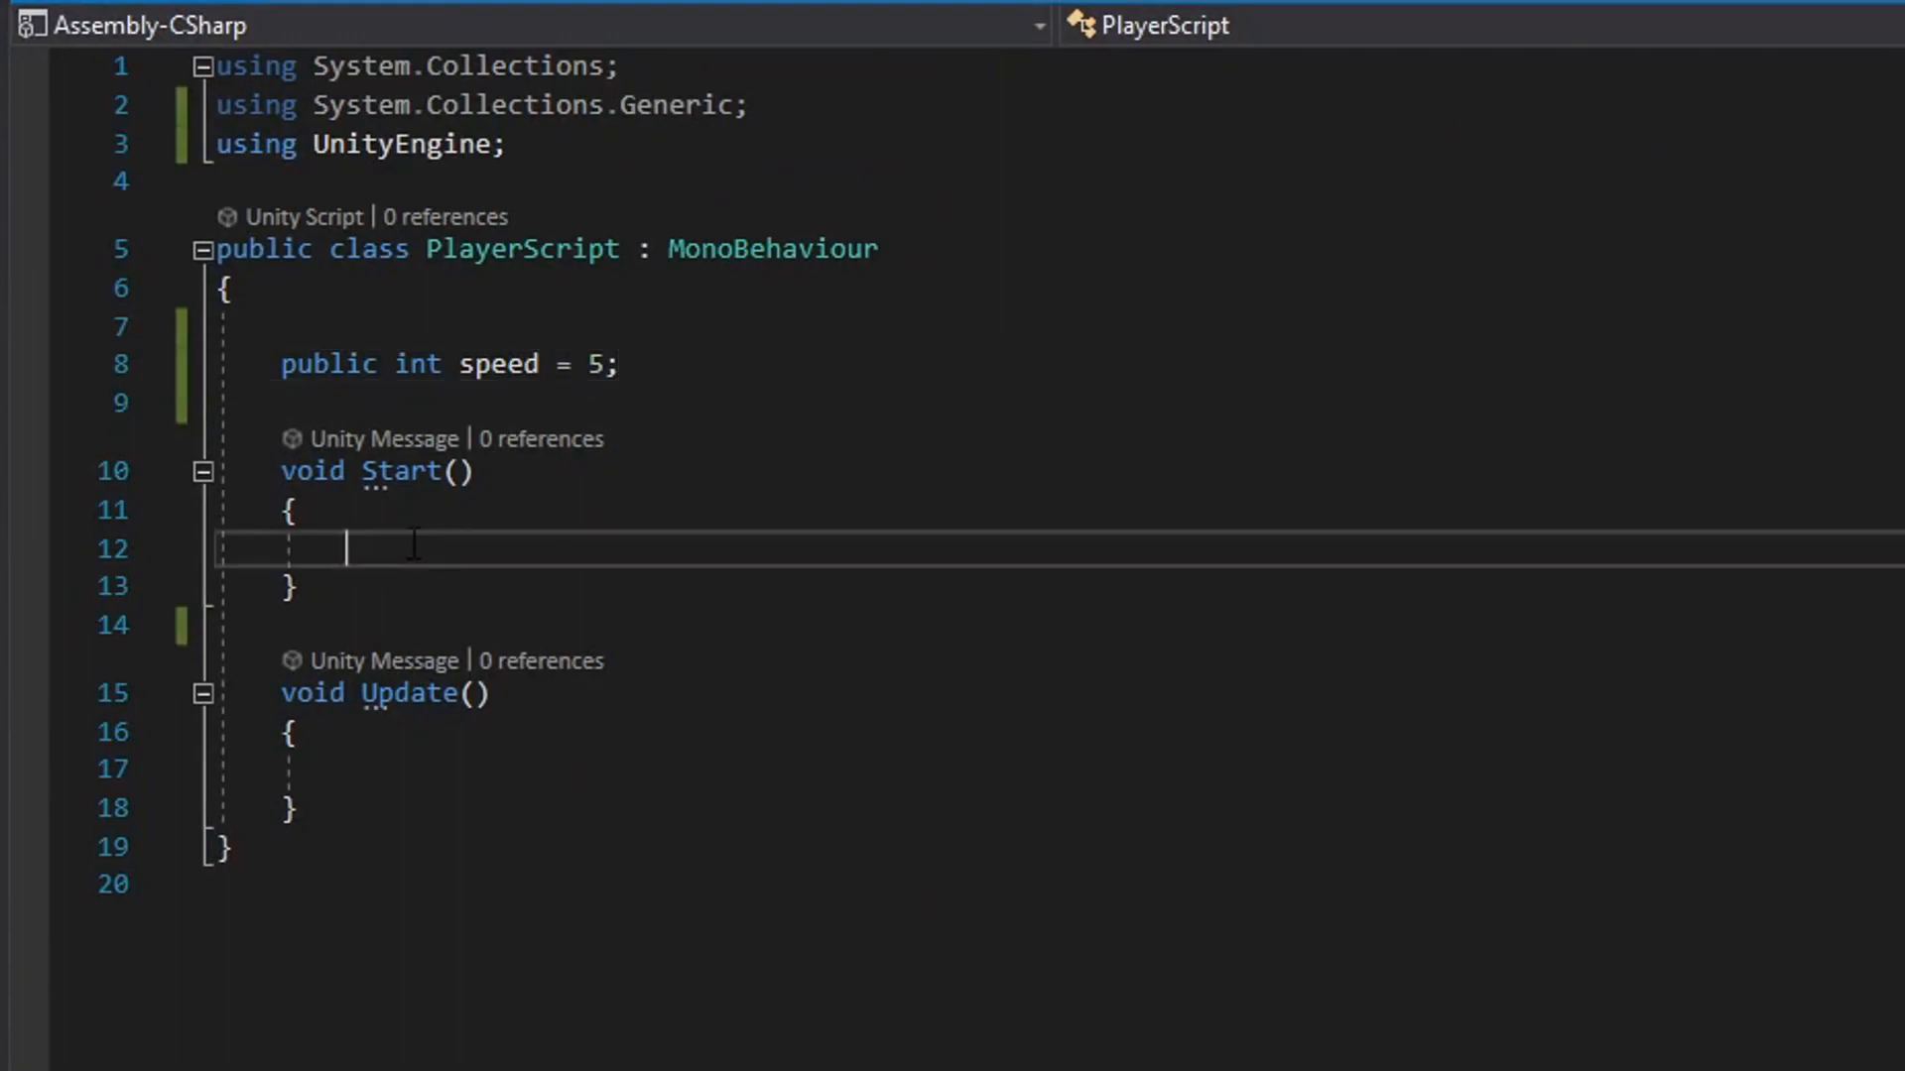
pyautogui.moveTo(298, 587); pyautogui.dragTo(163, 427)
pyautogui.press('BackSpace')
pyautogui.press('BackSpace')
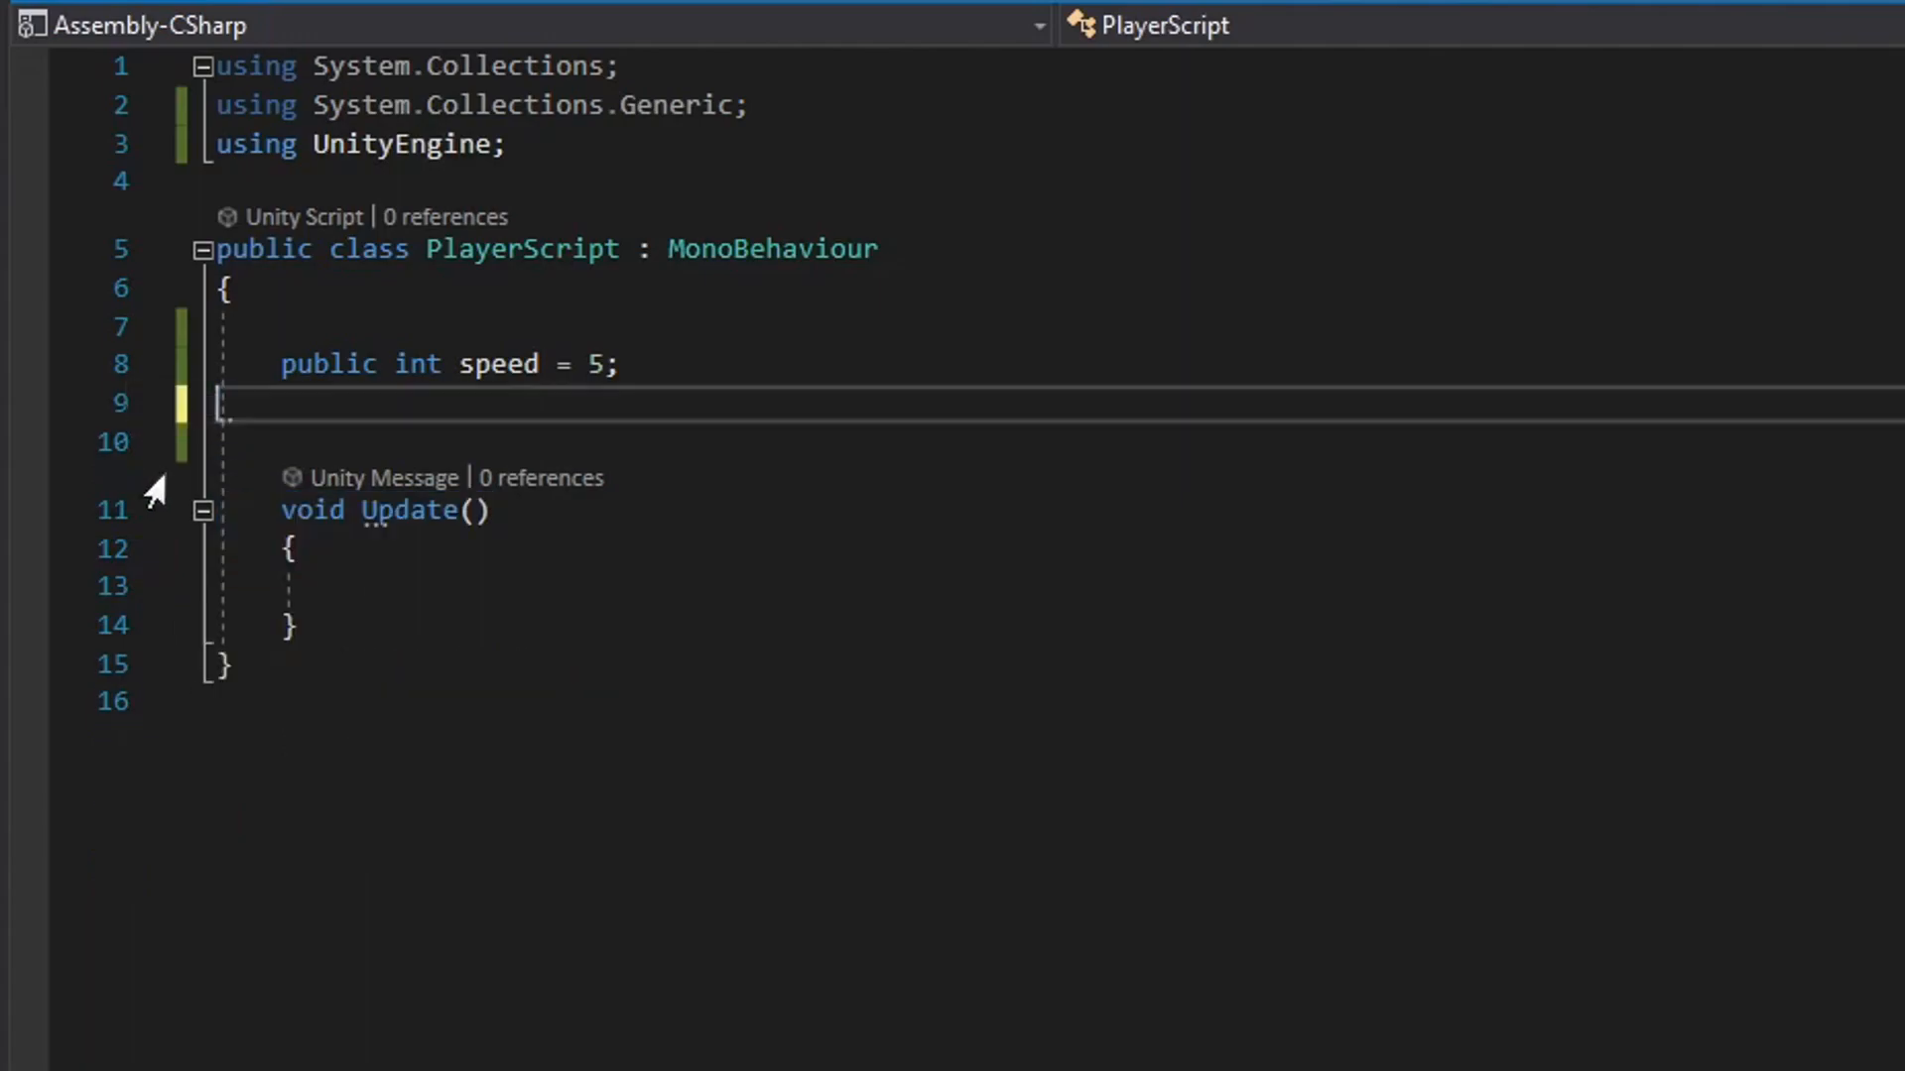
pyautogui.click(399, 551)
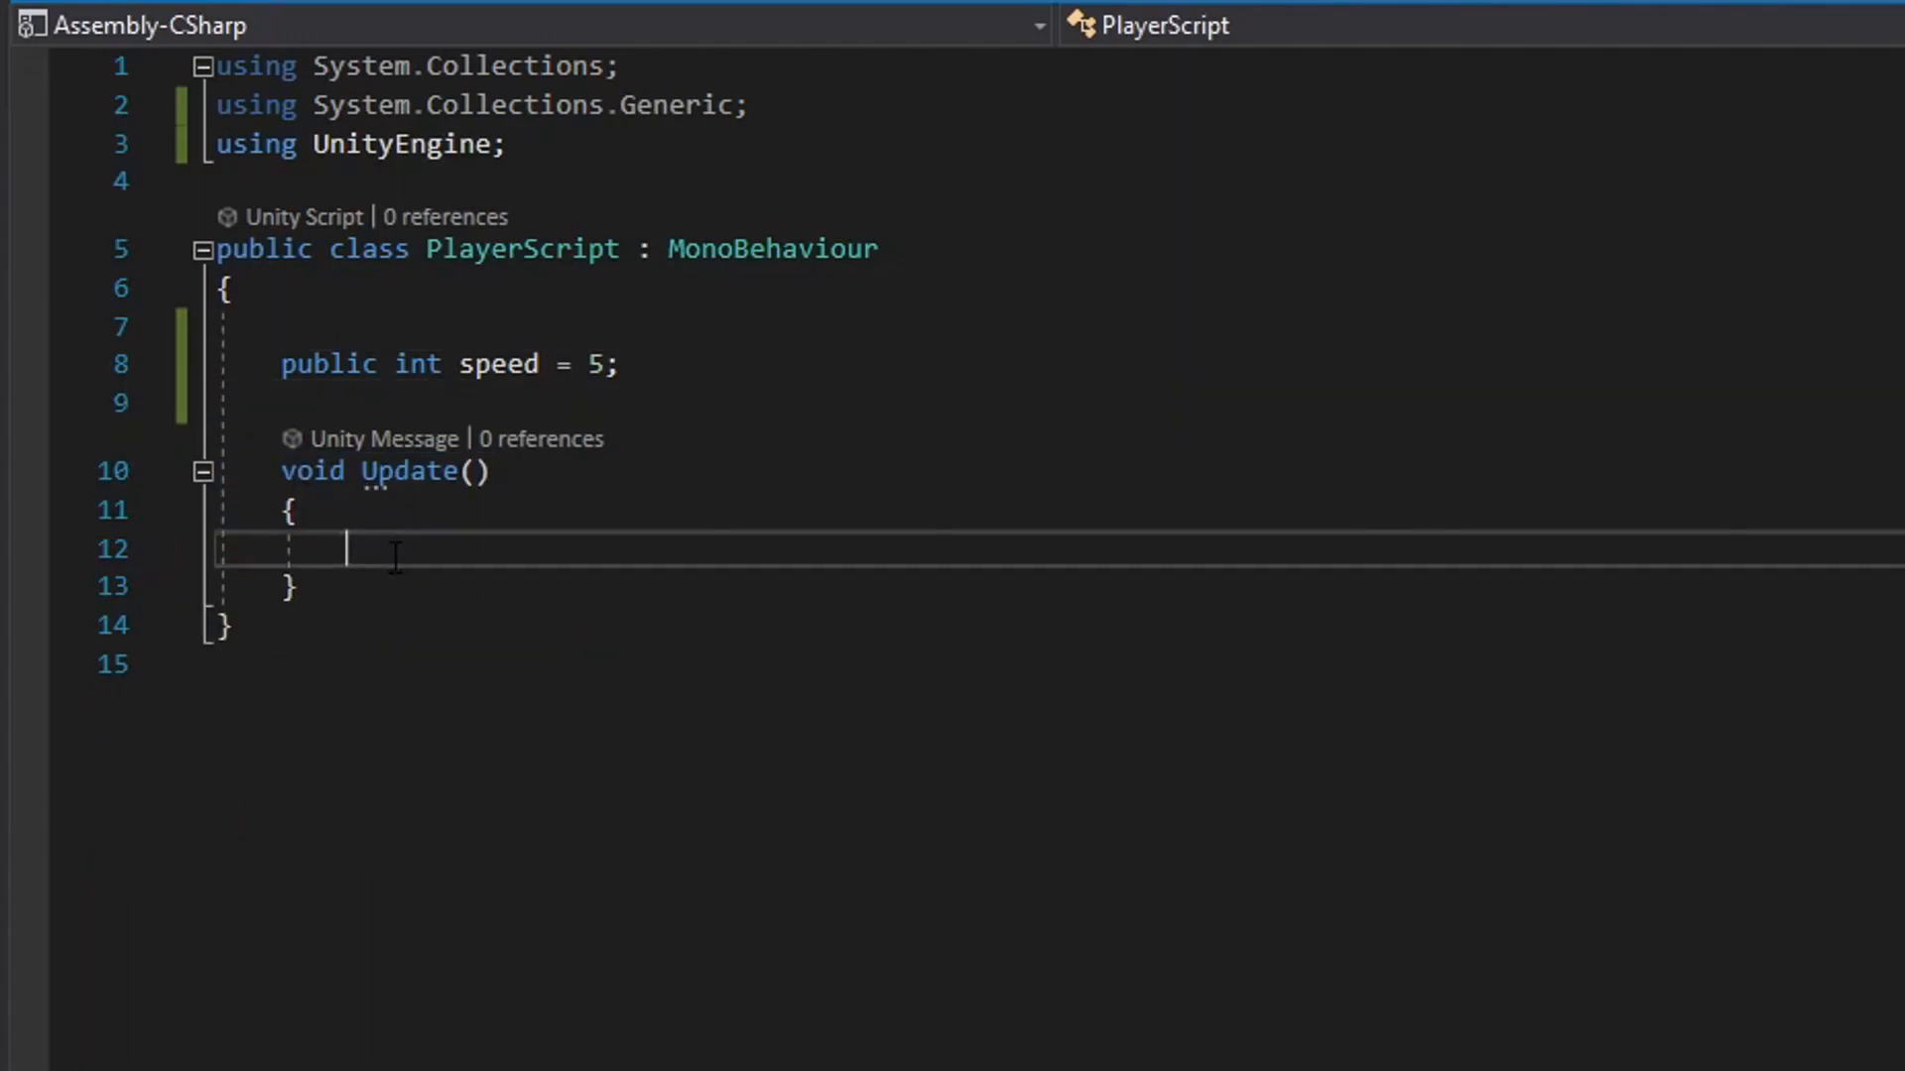